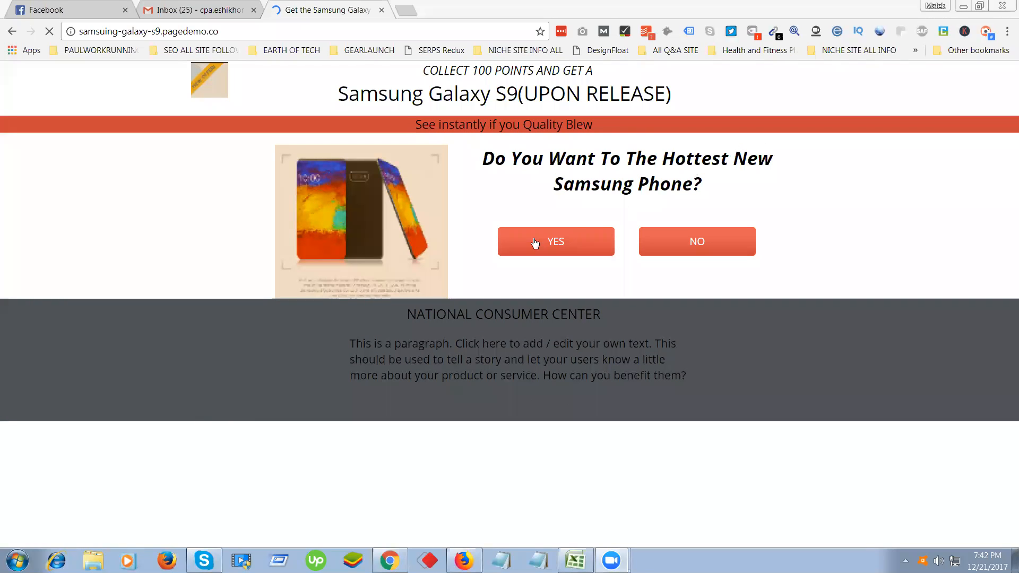
Test the YES and NO buttons on the Samsung Galaxy S9 landing page and close the pages they open.
{"action": "left_click", "coordinate": [533, 242]}
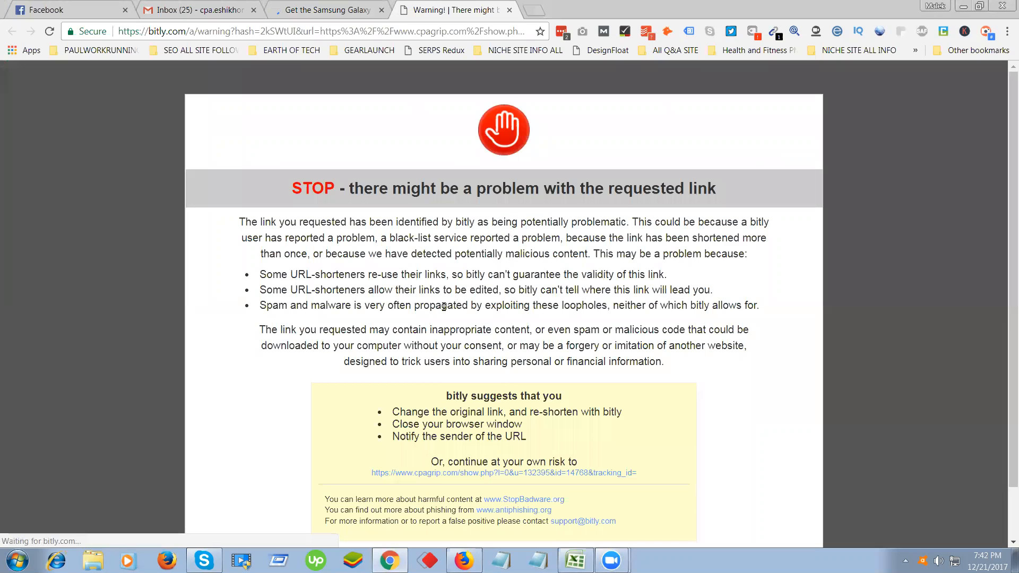
{"action": "scroll", "coordinate": [442, 304], "scroll_direction": "down", "scroll_amount": 2}
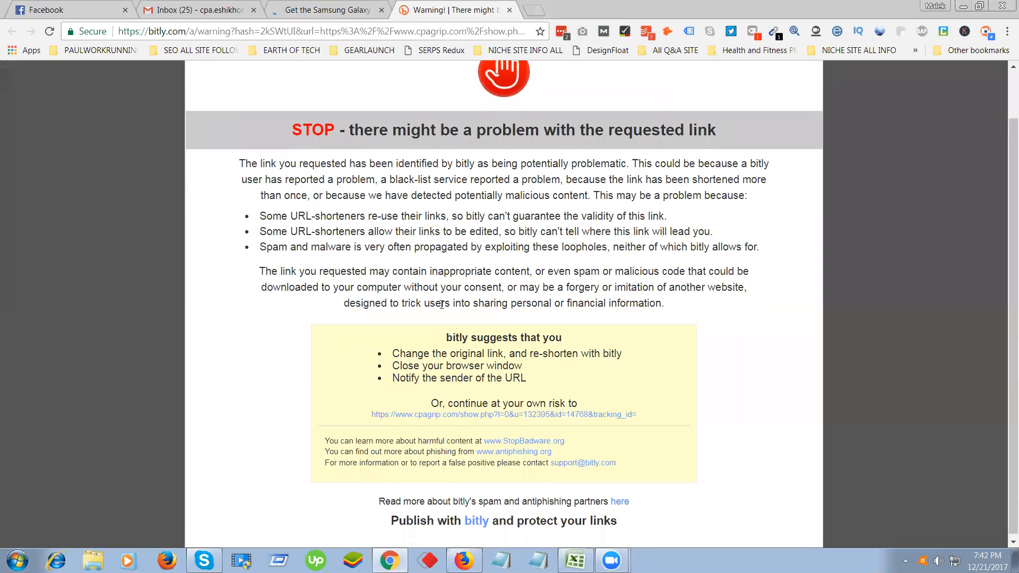
{"action": "left_click", "coordinate": [510, 11]}
{"action": "left_click", "coordinate": [694, 246]}
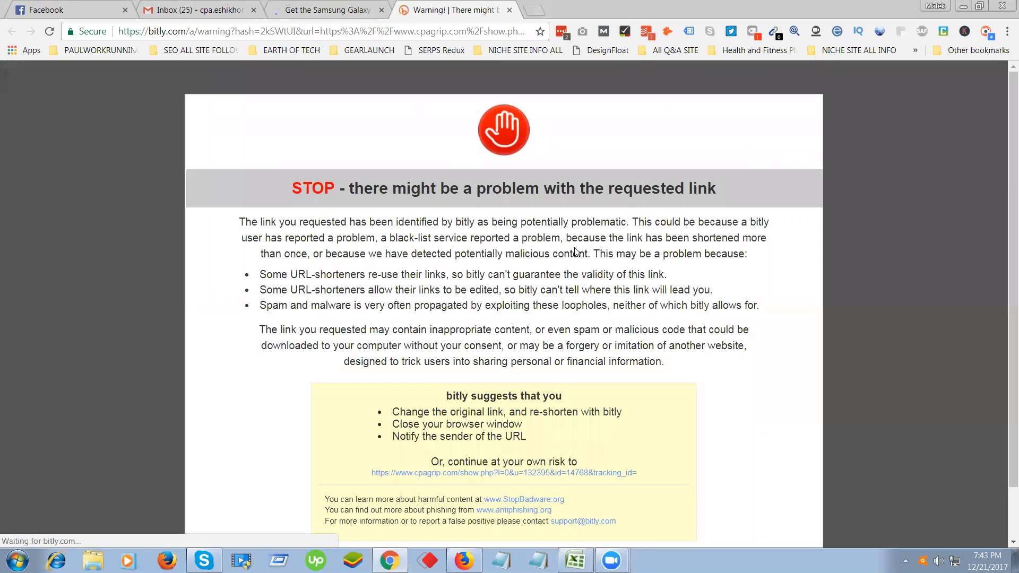
{"action": "left_click", "coordinate": [509, 11]}
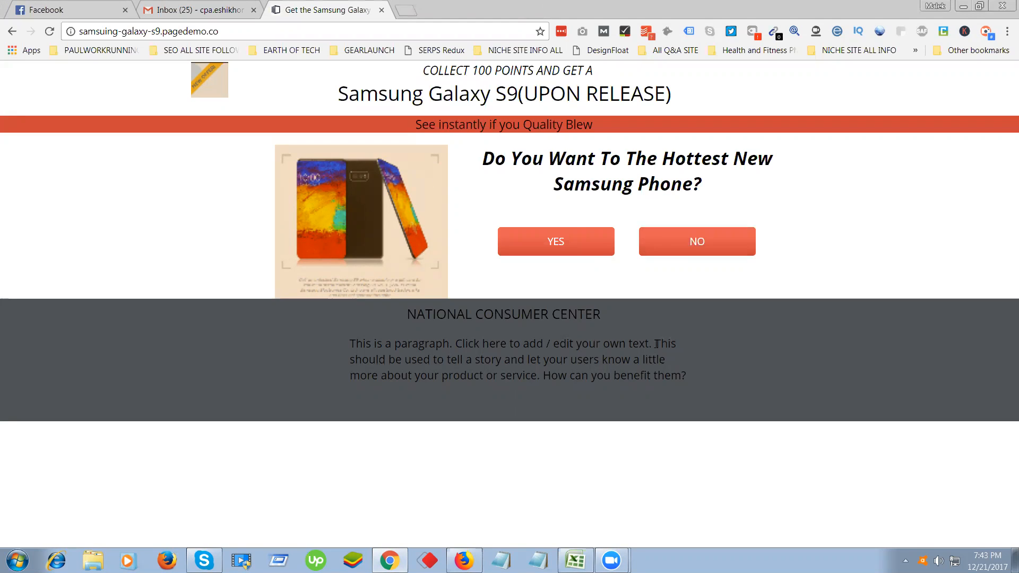
Highlight the placeholder paragraph under the NATIONAL CONSUMER CENTER heading and clear the selection.
{"action": "left_click_drag", "start_coordinate": [528, 396], "coordinate": [634, 361]}
{"action": "left_click_drag", "start_coordinate": [634, 361], "coordinate": [392, 315]}
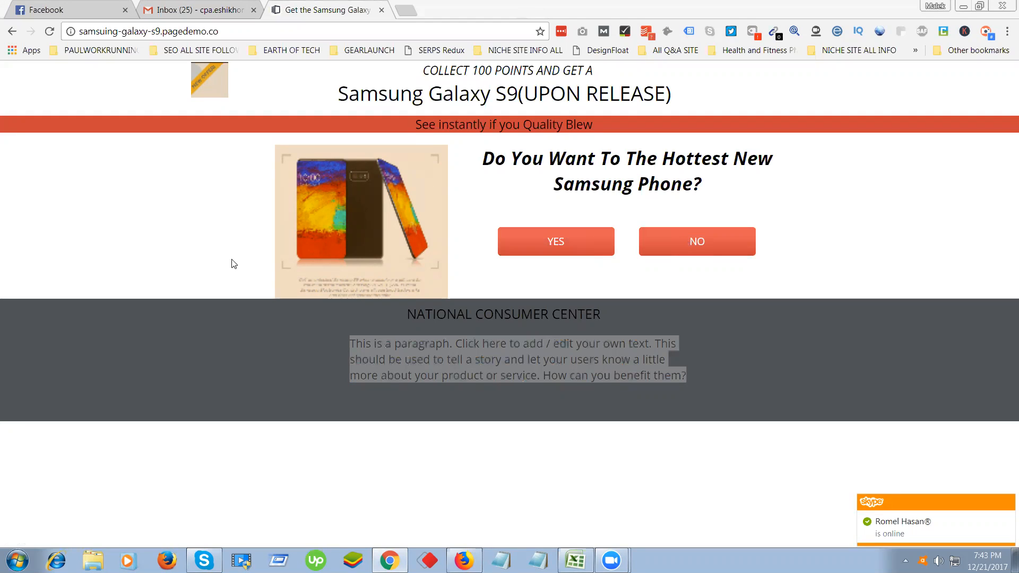
{"action": "left_click", "coordinate": [286, 333]}
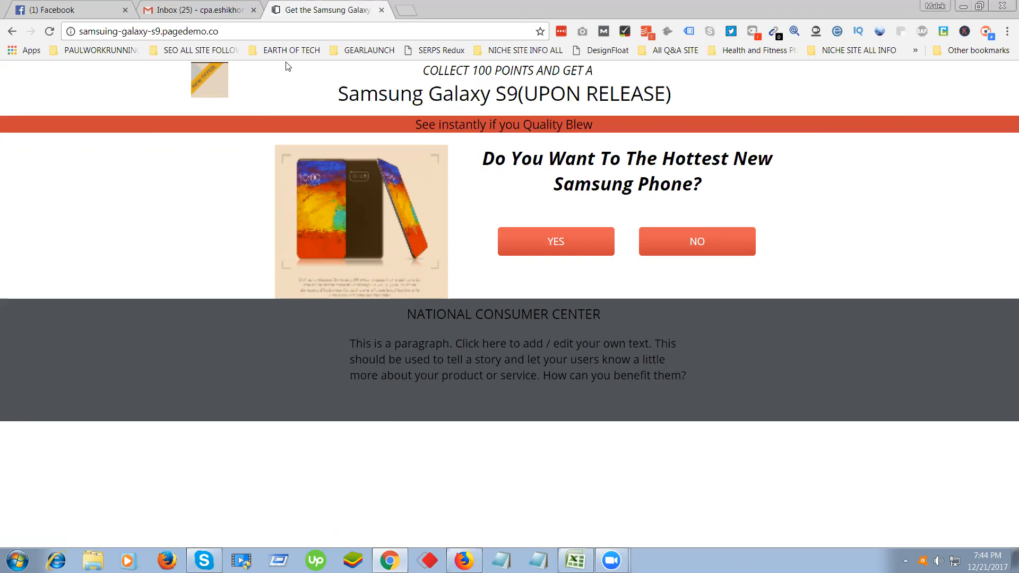
Close the landing page, load wix.com in a new tab and go through Get Started to its login page.
{"action": "key", "text": "ctrl+w"}
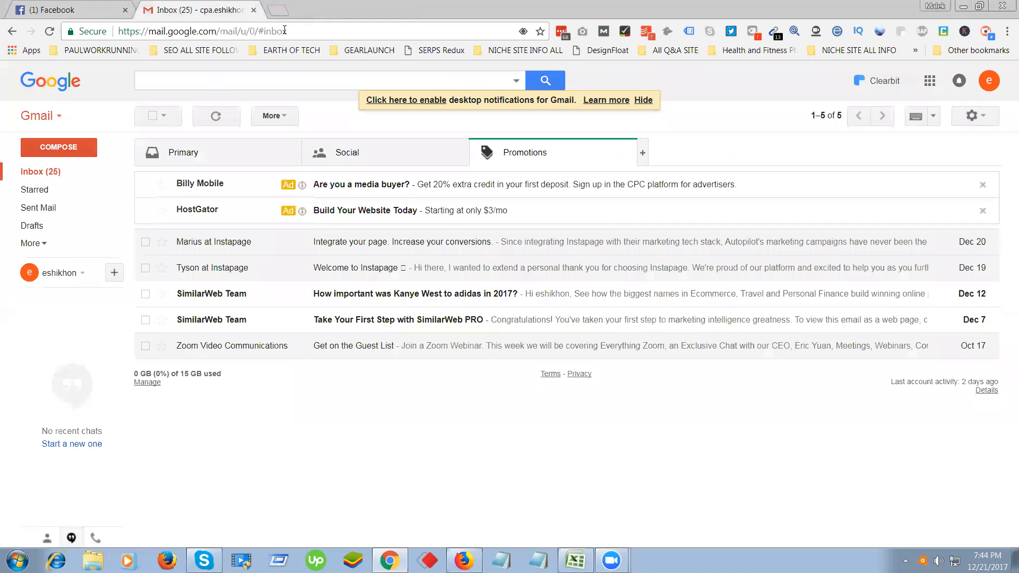
{"action": "key", "text": "ctrl+t"}
{"action": "type", "text": "wix.com"}
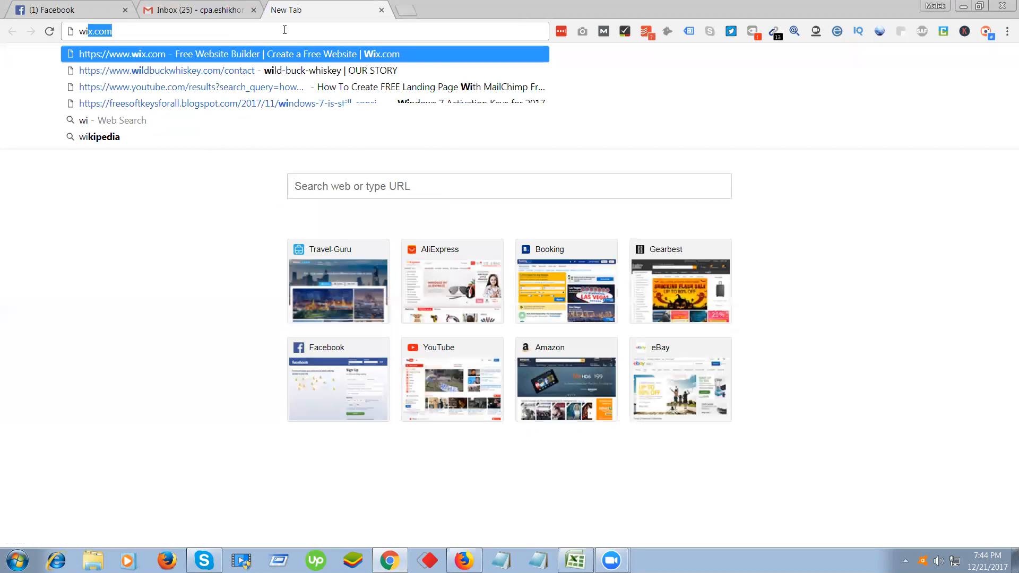
{"action": "key", "text": "Return"}
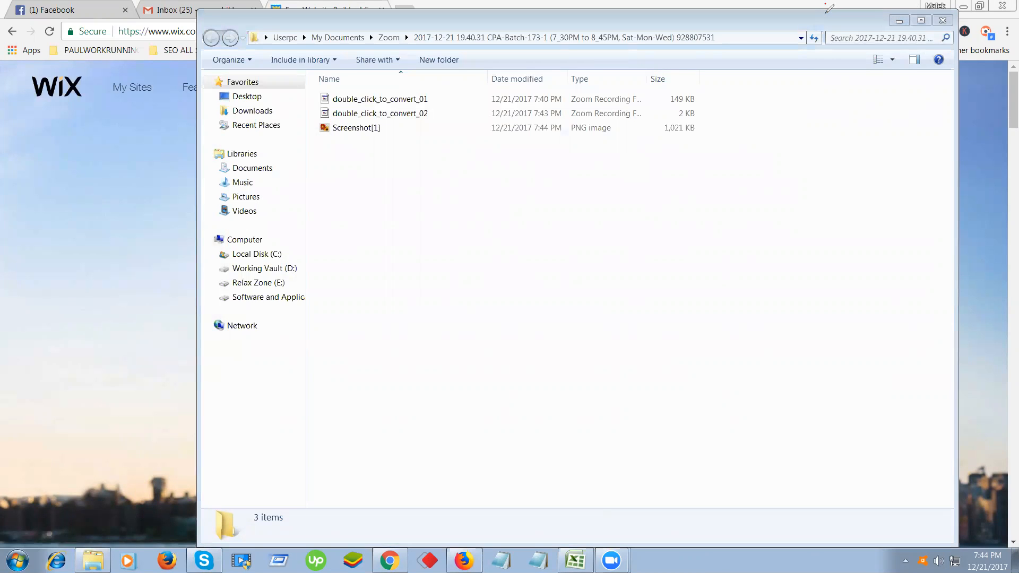
{"action": "left_click", "coordinate": [829, 9]}
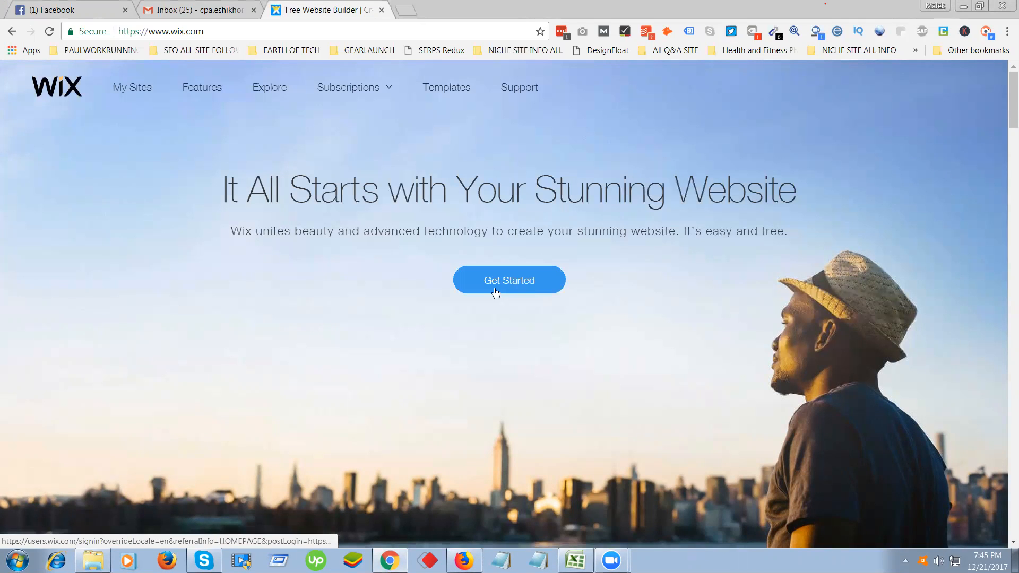
{"action": "left_click", "coordinate": [519, 287]}
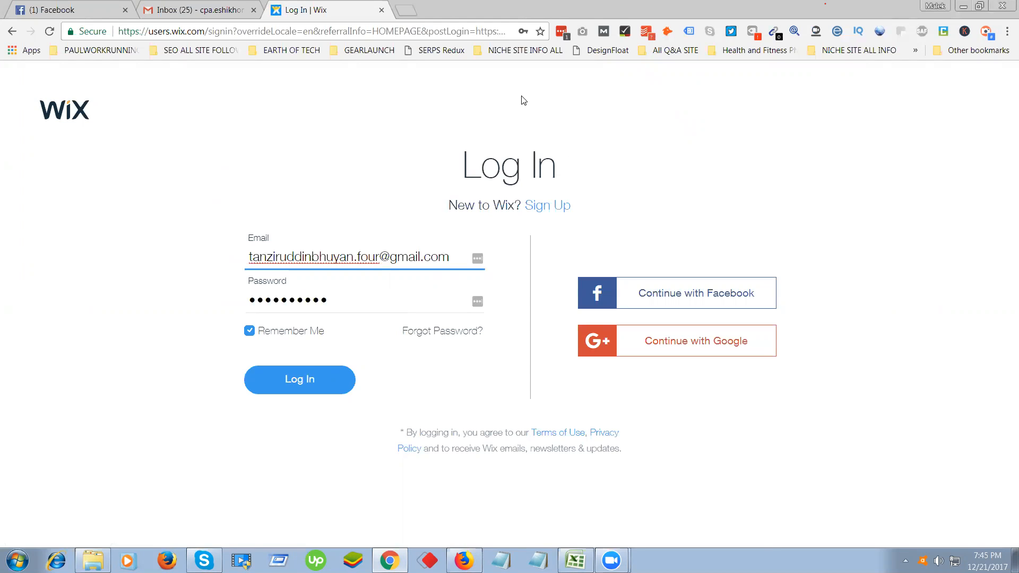
Annotate the login page with a red arrow aimed at the Continue with Google option and minimise the screenshot folder window.
{"action": "mouse_move", "coordinate": [863, 193]}
{"action": "left_mouse_down"}
{"action": "mouse_move", "coordinate": [785, 295]}
{"action": "mouse_move", "coordinate": [704, 326]}
{"action": "left_mouse_up"}
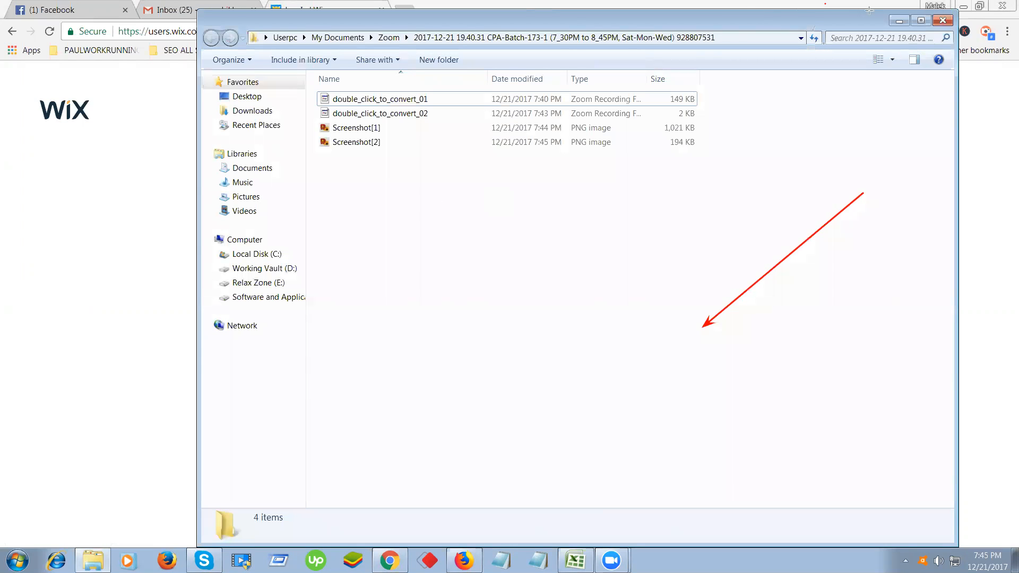
{"action": "left_click", "coordinate": [813, 37]}
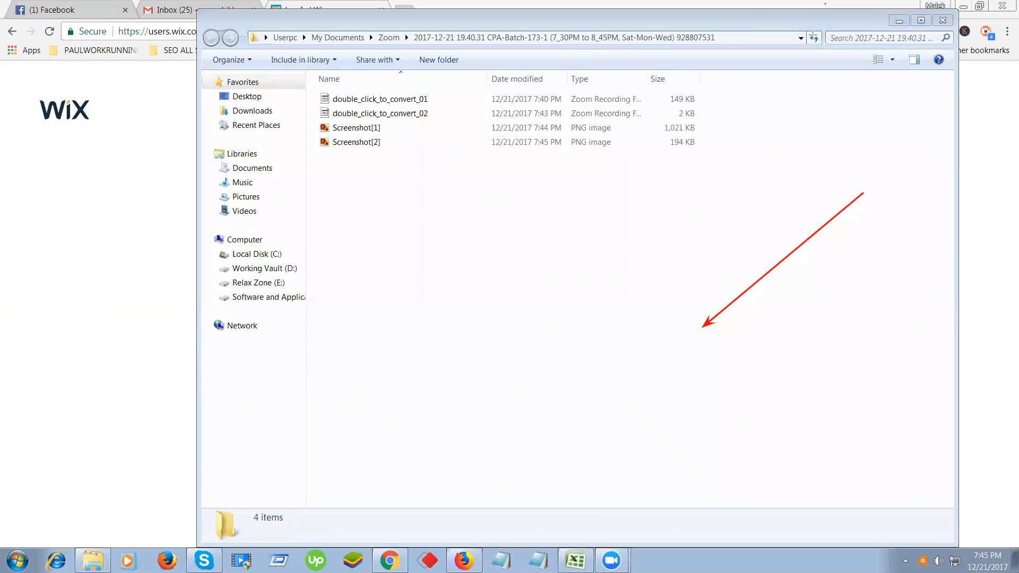
{"action": "left_click", "coordinate": [897, 22]}
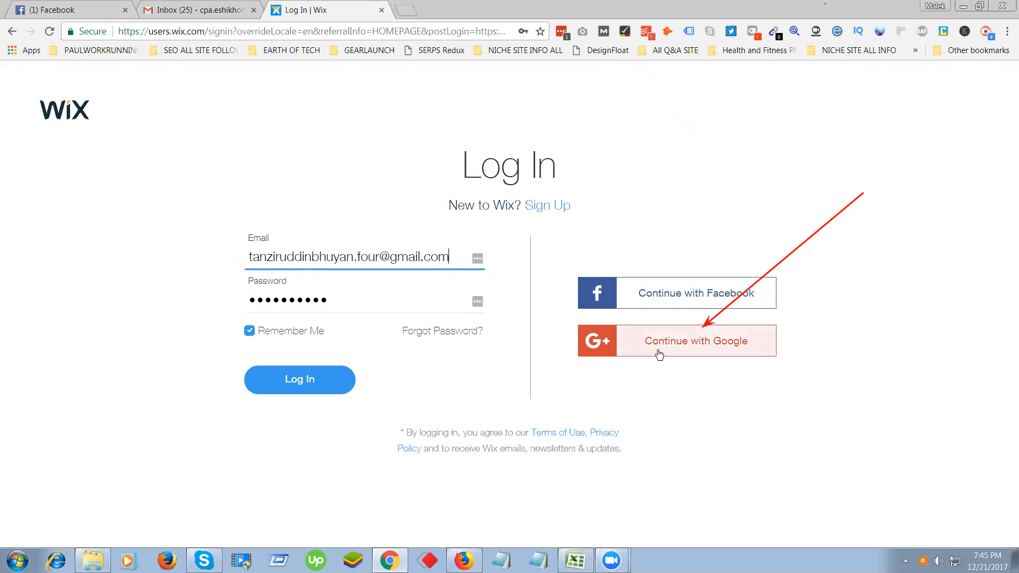
Log in to Wix with Google, choosing the wanted account further down the account list.
{"action": "left_click", "coordinate": [685, 353]}
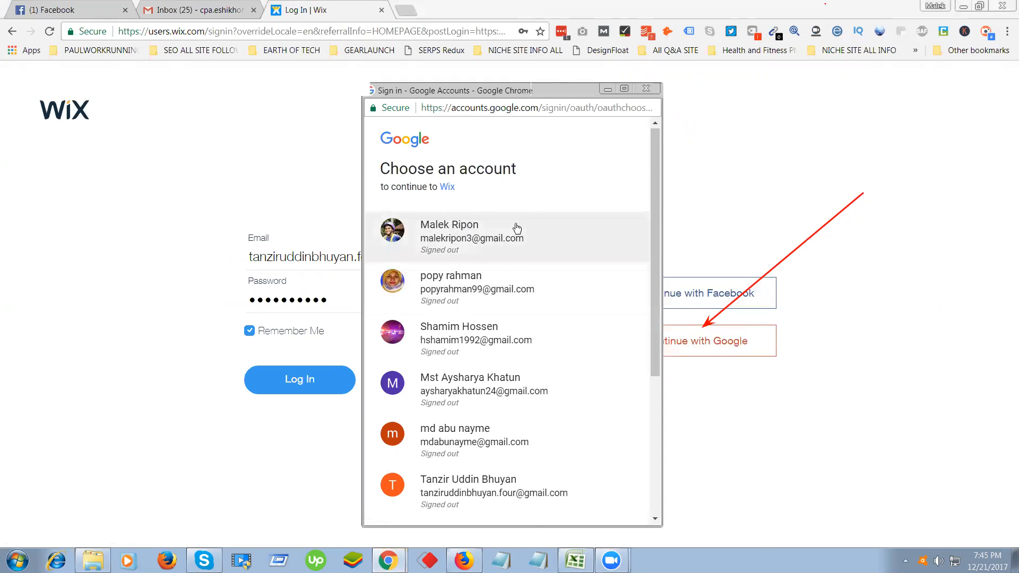
{"action": "scroll", "coordinate": [517, 228], "scroll_direction": "down", "scroll_amount": 4}
{"action": "left_click", "coordinate": [461, 369]}
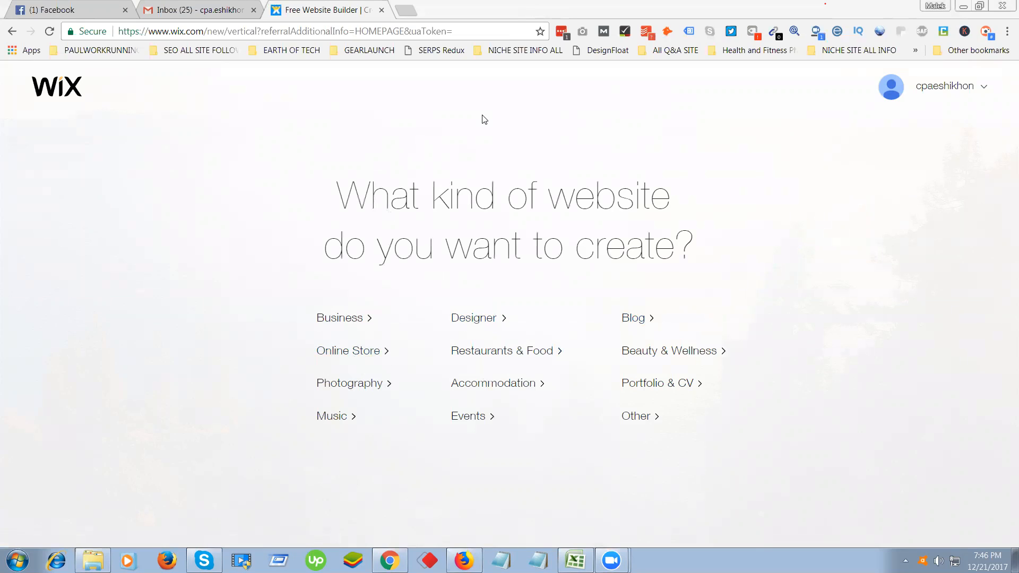
Add the text annotation "SELECT ANY ONE FROM BELOW" above the website type question, and erase it.
{"action": "left_click", "coordinate": [463, 168]}
{"action": "type", "text": "SELECT ANY ONE FR"}
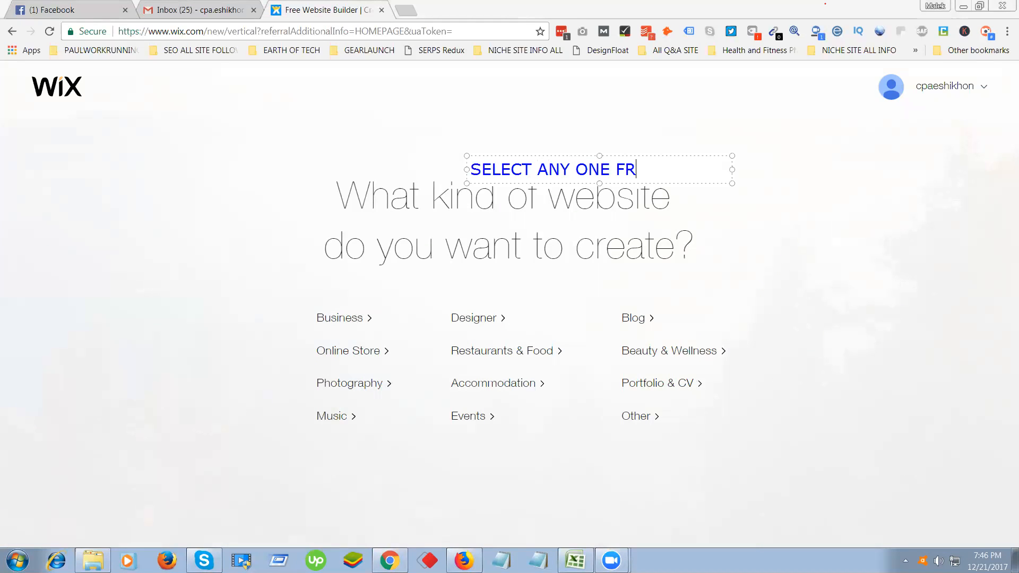
{"action": "type", "text": "OM BELOW"}
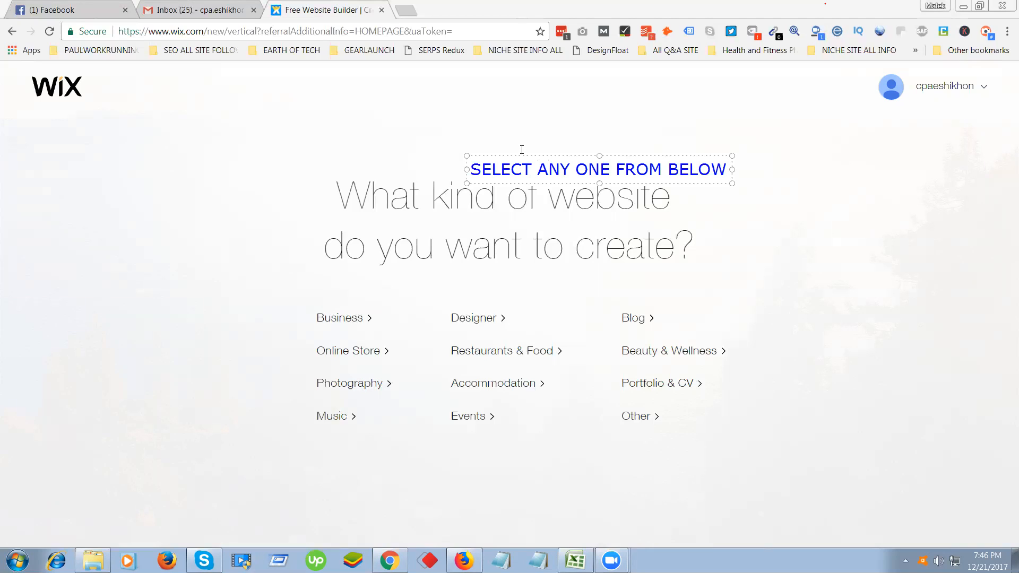
{"action": "left_click", "coordinate": [834, 278]}
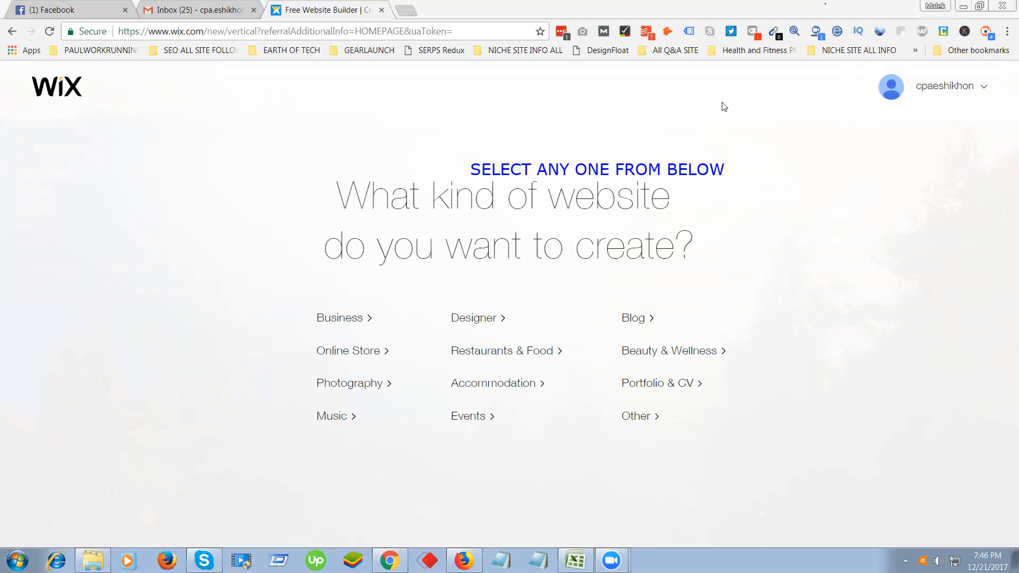
{"action": "left_click", "coordinate": [689, 176]}
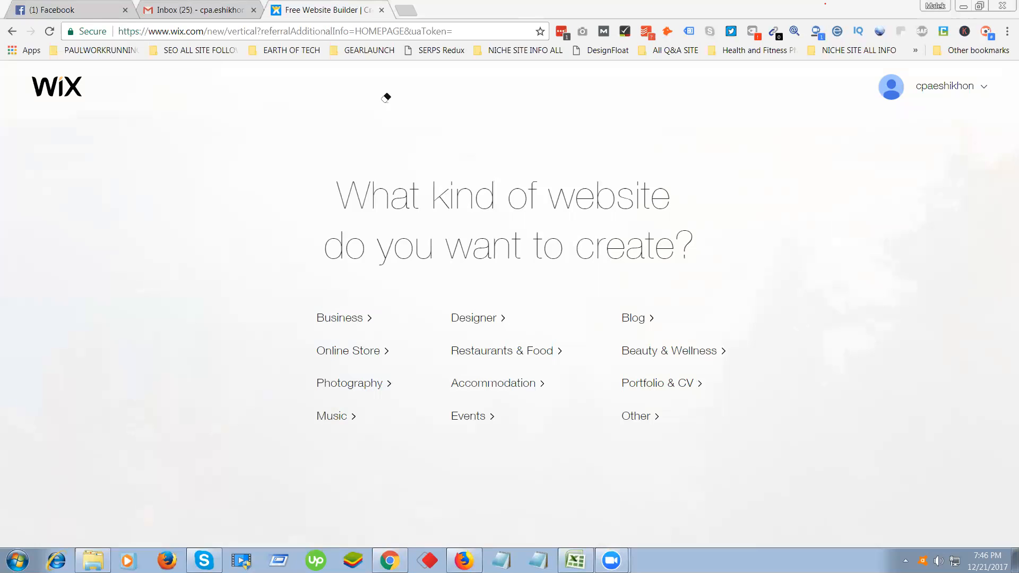
Choose Designer as the website type, mark Choose a Template with a red arrow and go to the Wix Editor templates.
{"action": "left_click", "coordinate": [487, 318]}
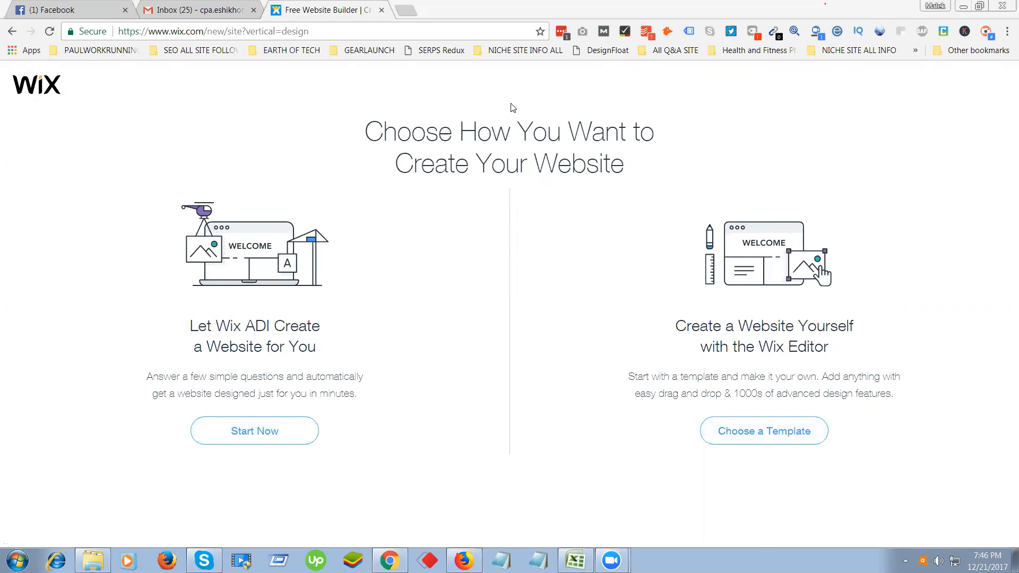
{"action": "left_click_drag", "start_coordinate": [570, 228], "coordinate": [759, 419]}
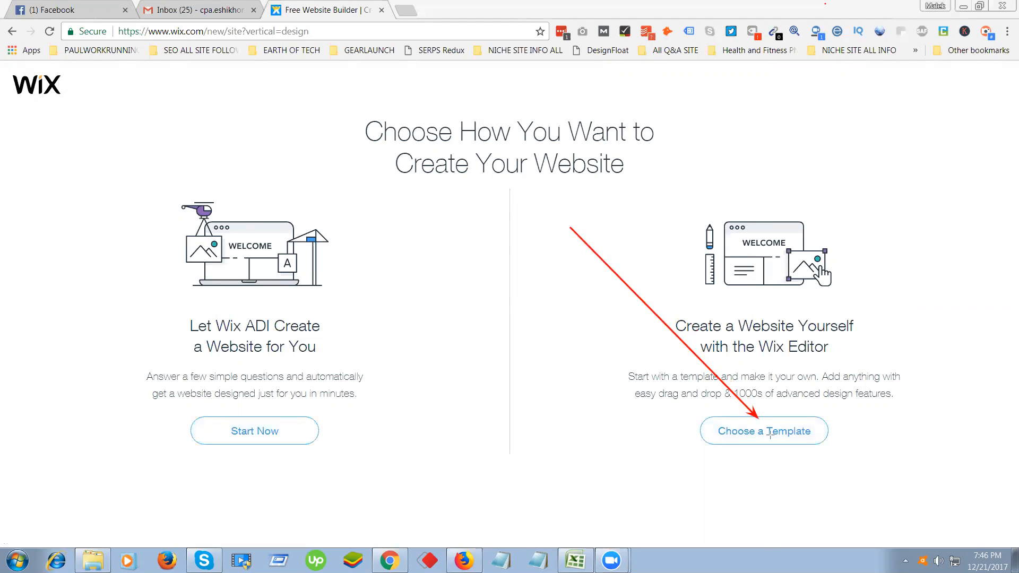
{"action": "left_click", "coordinate": [854, 258]}
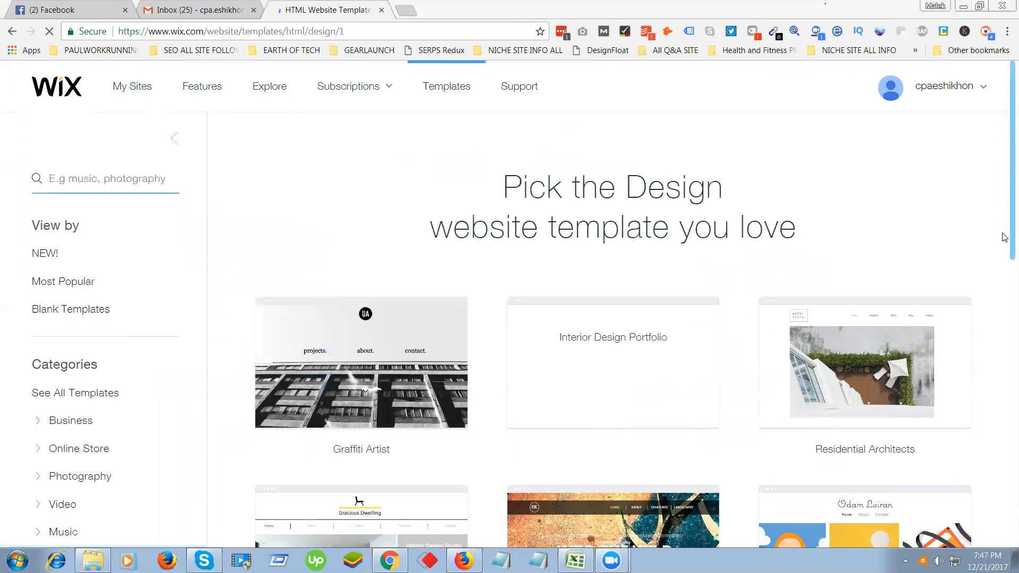
Look through the first page of Design website templates, including the preview options of Interior Design Portfolio.
{"action": "scroll", "coordinate": [1005, 237], "scroll_direction": "down", "scroll_amount": 6}
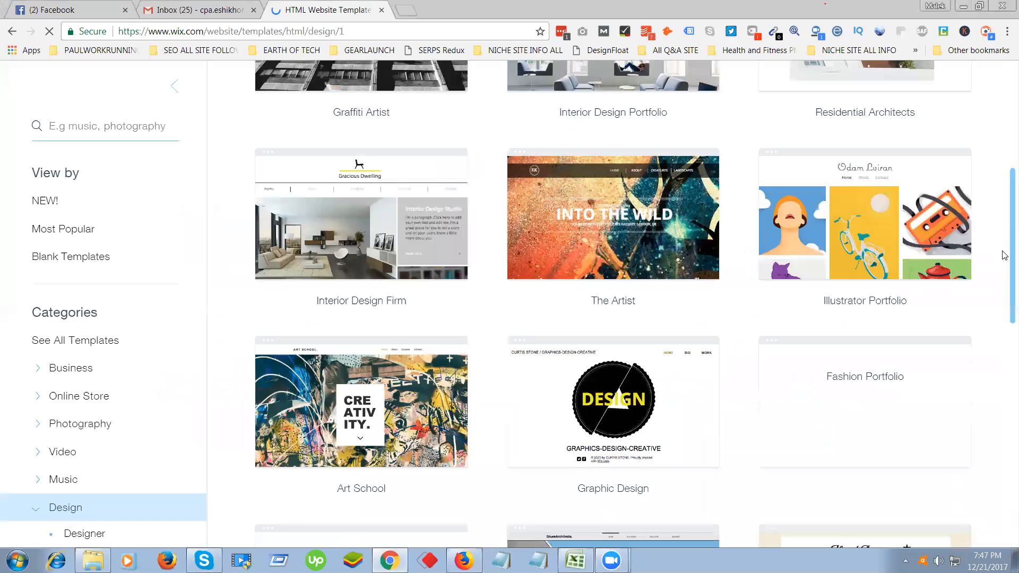
{"action": "scroll", "coordinate": [1005, 335], "scroll_direction": "down", "scroll_amount": 5}
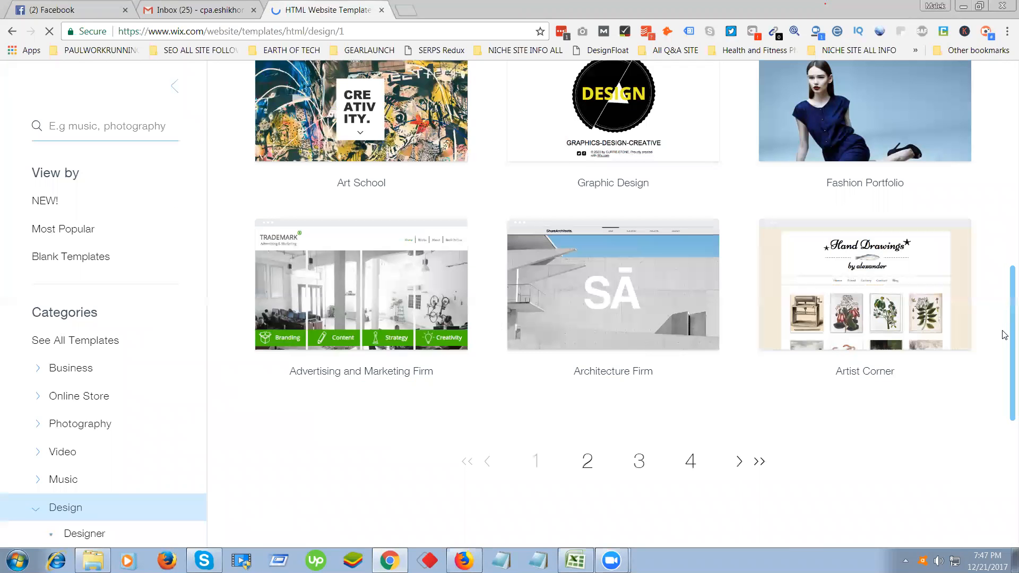
{"action": "scroll", "coordinate": [1005, 381], "scroll_direction": "down", "scroll_amount": 3}
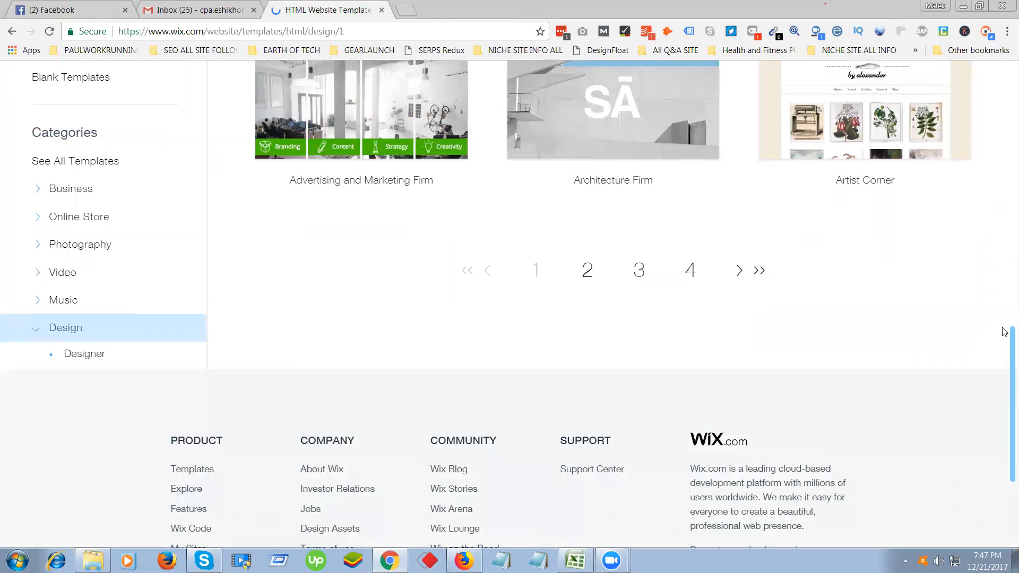
{"action": "scroll", "coordinate": [1002, 195], "scroll_direction": "up", "scroll_amount": 11}
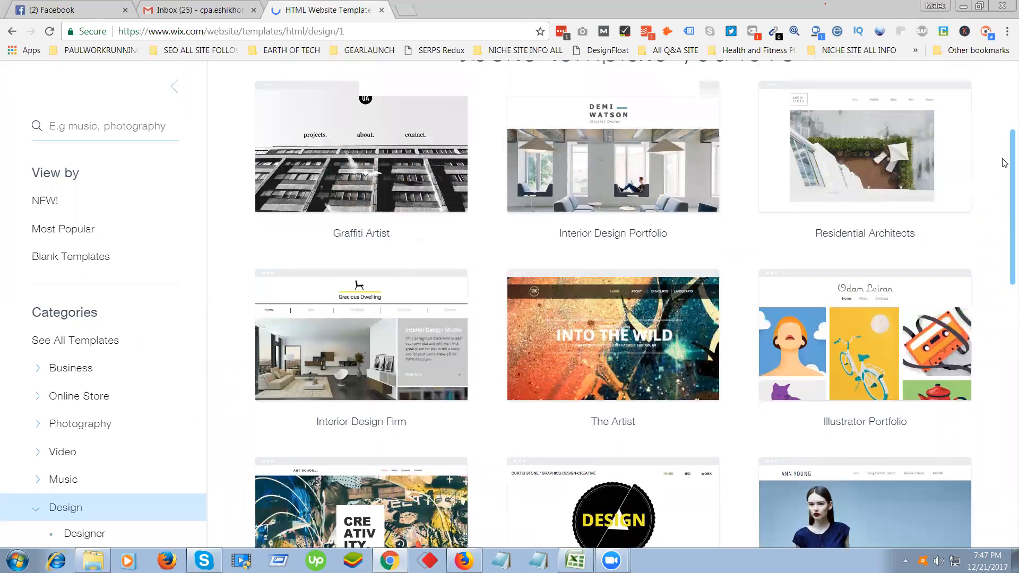
{"action": "scroll", "coordinate": [805, 213], "scroll_direction": "up", "scroll_amount": 4}
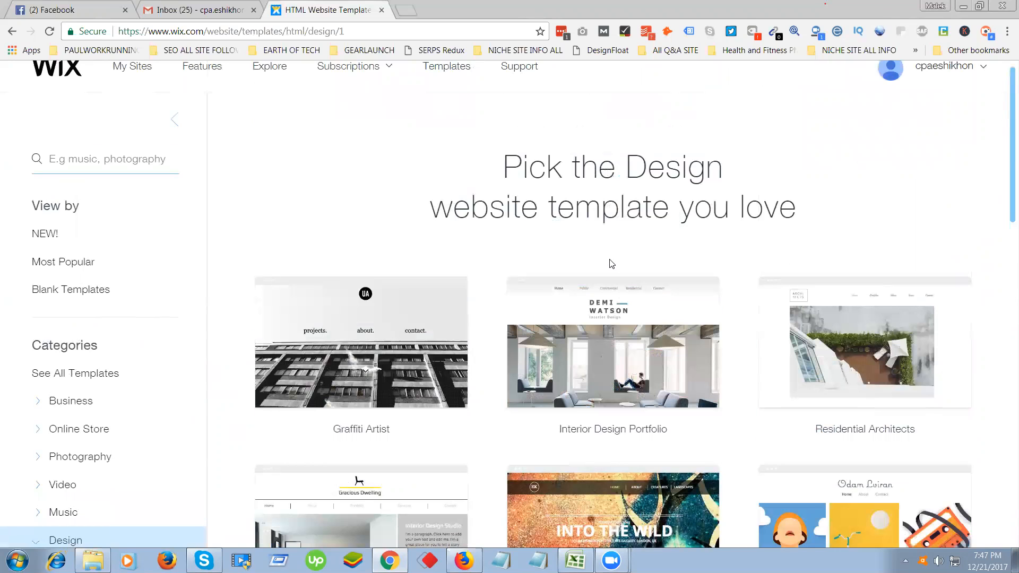
{"action": "mouse_move", "coordinate": [587, 357]}
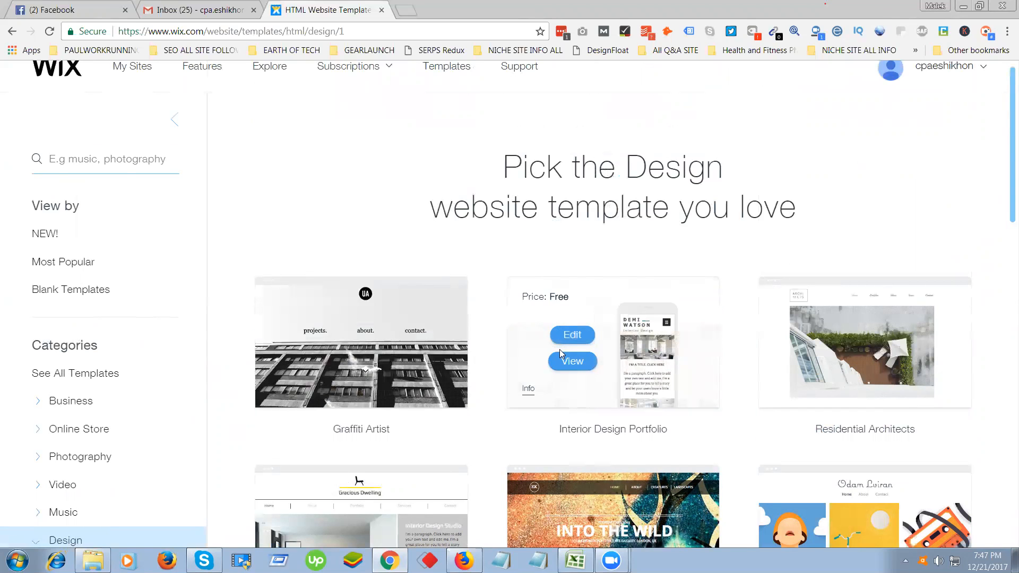
{"action": "scroll", "coordinate": [560, 350], "scroll_direction": "down", "scroll_amount": 5}
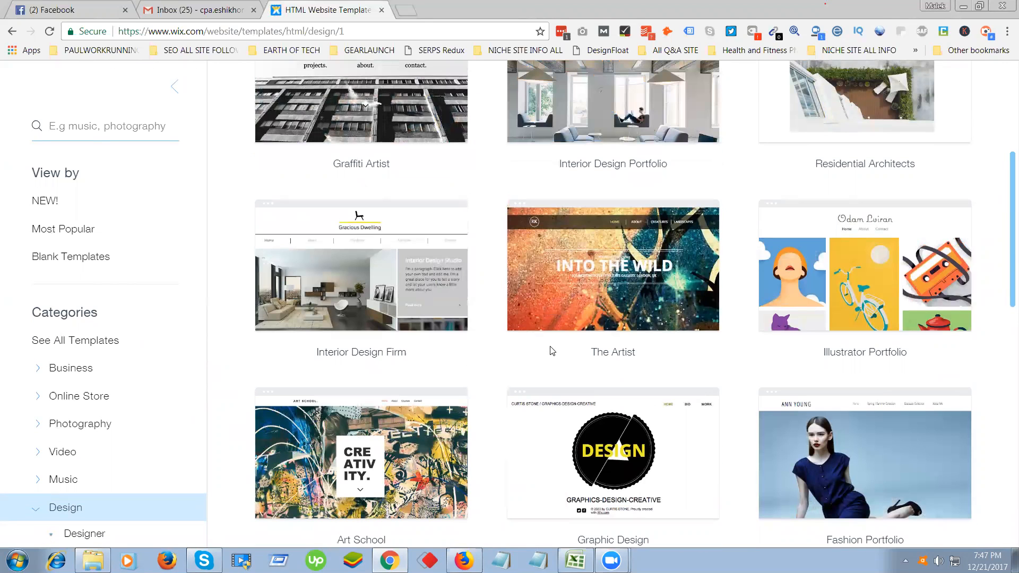
{"action": "scroll", "coordinate": [551, 350], "scroll_direction": "down", "scroll_amount": 6}
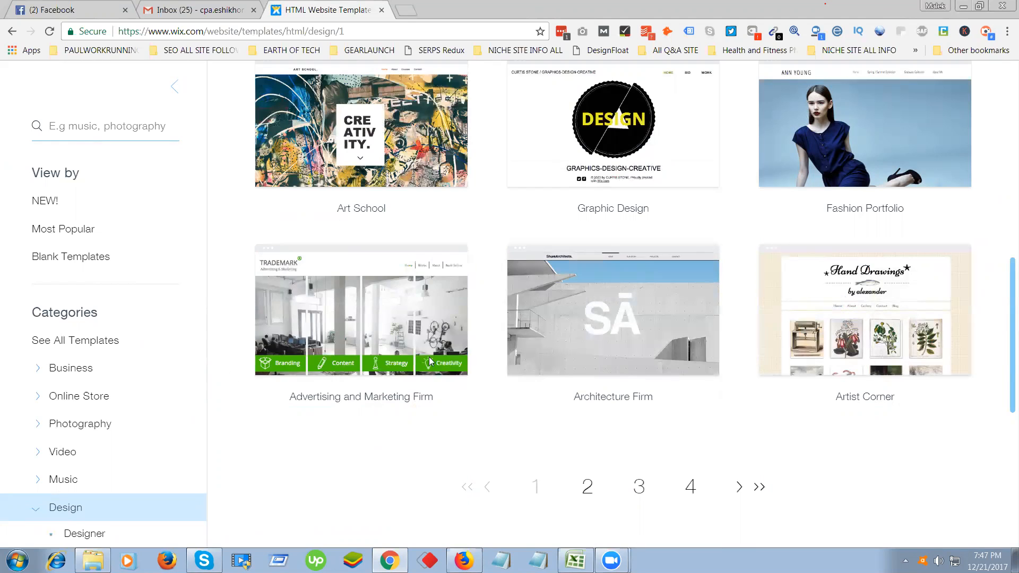
Open page 2 of the Design templates and examine the designs offered there.
{"action": "left_click", "coordinate": [576, 490]}
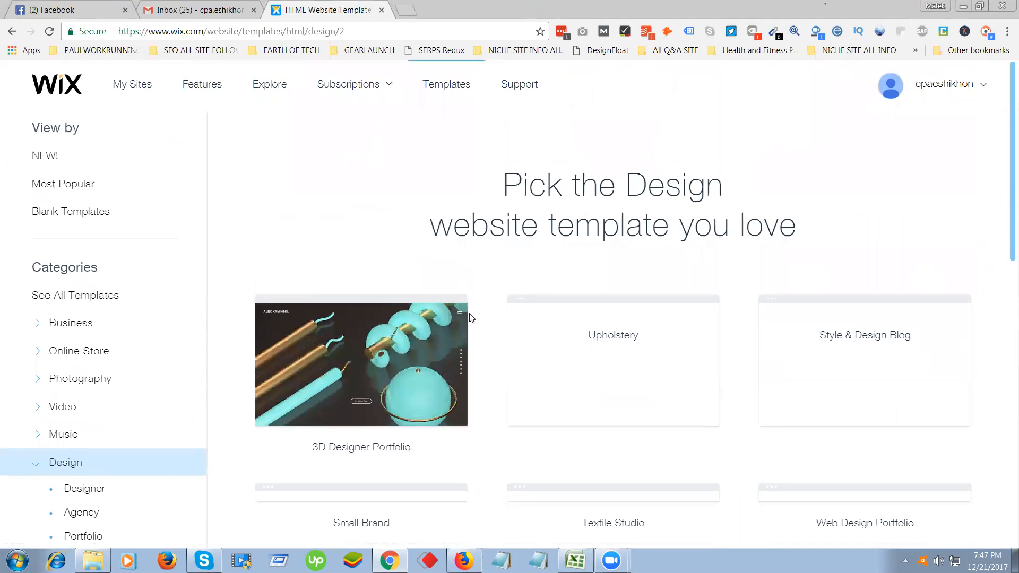
{"action": "scroll", "coordinate": [469, 318], "scroll_direction": "down", "scroll_amount": 6}
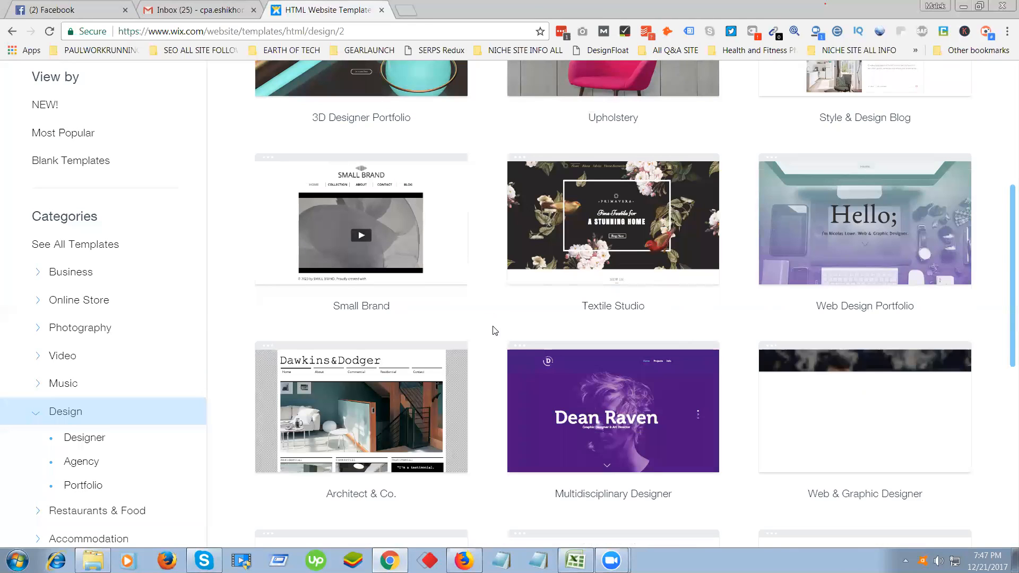
{"action": "scroll", "coordinate": [623, 341], "scroll_direction": "down", "scroll_amount": 5}
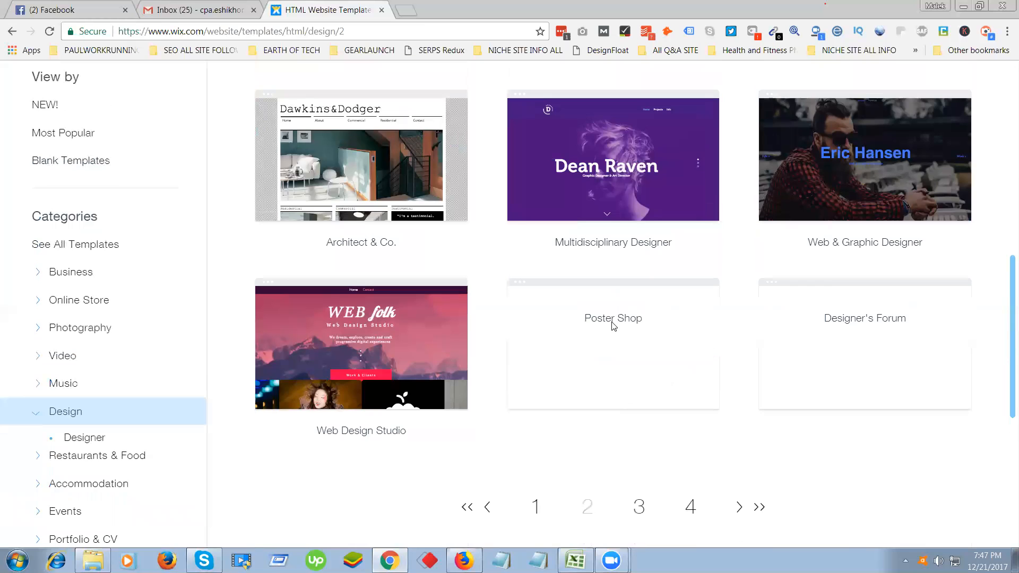
{"action": "scroll", "coordinate": [614, 326], "scroll_direction": "up", "scroll_amount": 10}
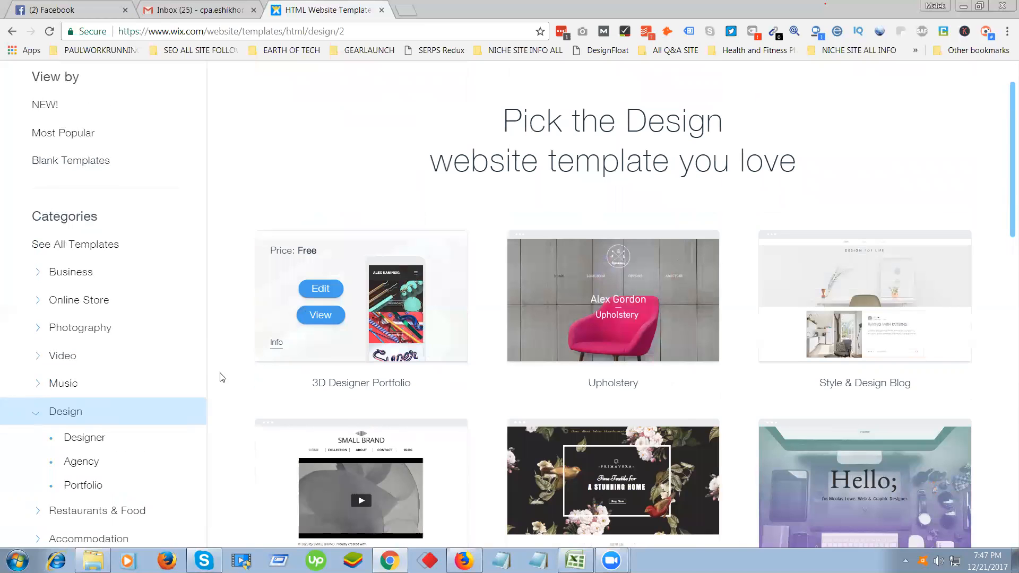
Look through the rest of page 2 of the Design templates, and open and browse page 3.
{"action": "scroll", "coordinate": [230, 377], "scroll_direction": "down", "scroll_amount": 7}
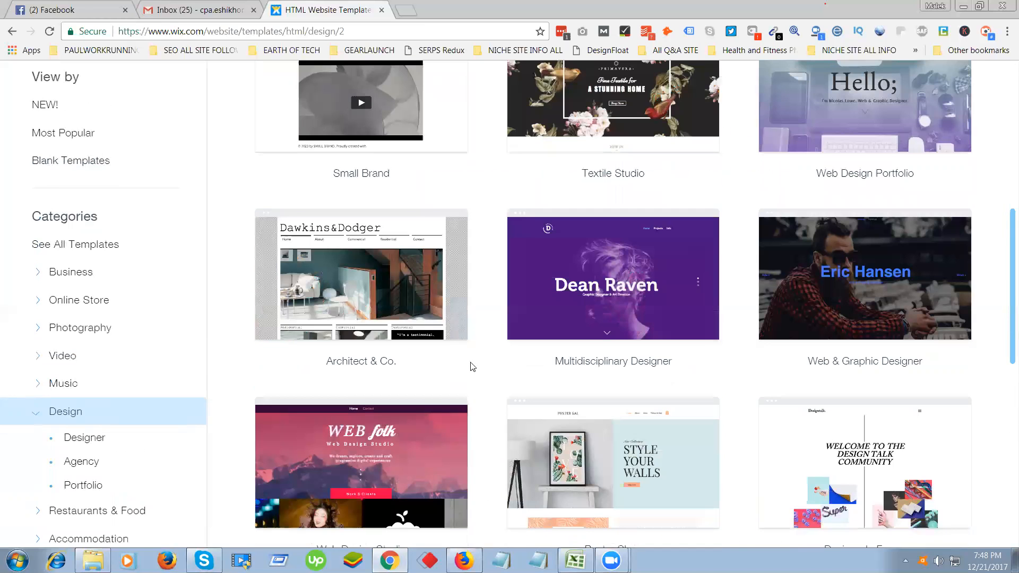
{"action": "scroll", "coordinate": [658, 398], "scroll_direction": "down", "scroll_amount": 6}
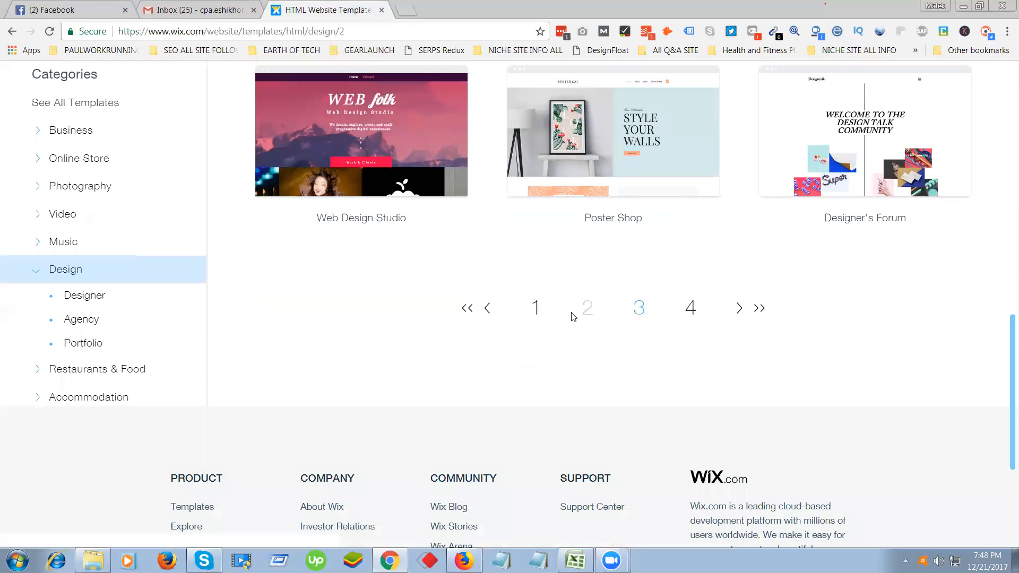
{"action": "left_click", "coordinate": [638, 309]}
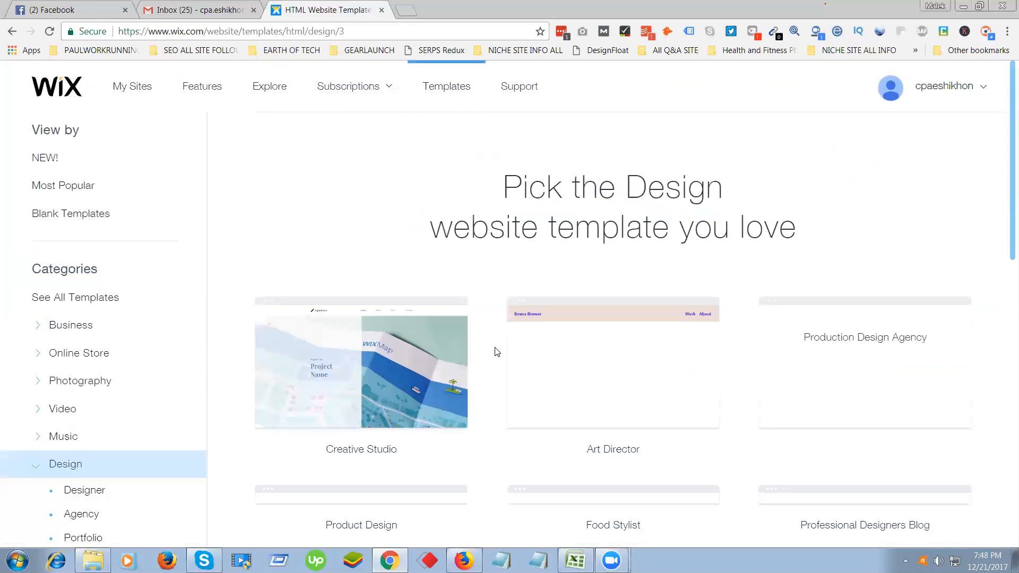
{"action": "scroll", "coordinate": [494, 352], "scroll_direction": "down", "scroll_amount": 5}
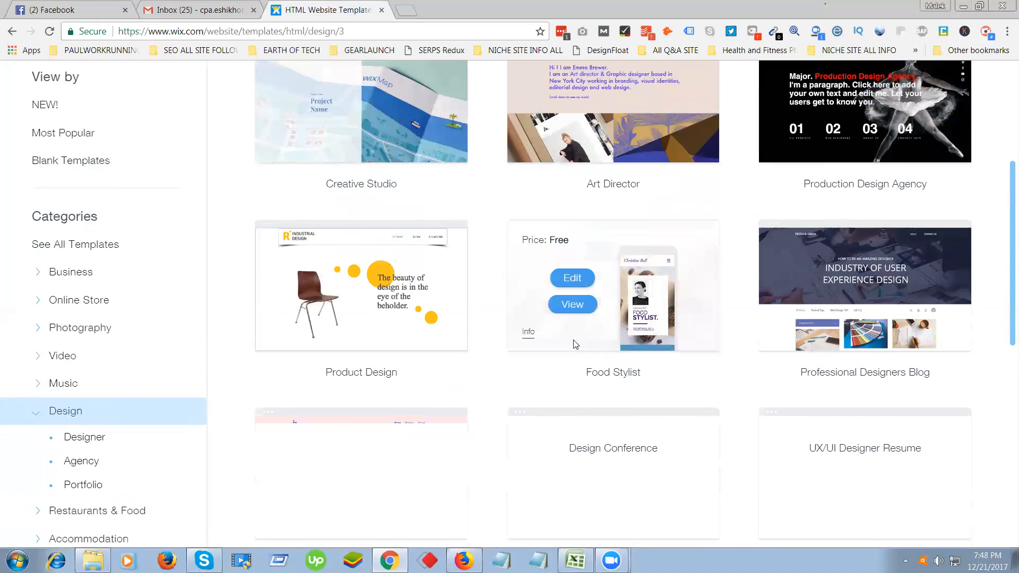
{"action": "scroll", "coordinate": [576, 344], "scroll_direction": "down", "scroll_amount": 4}
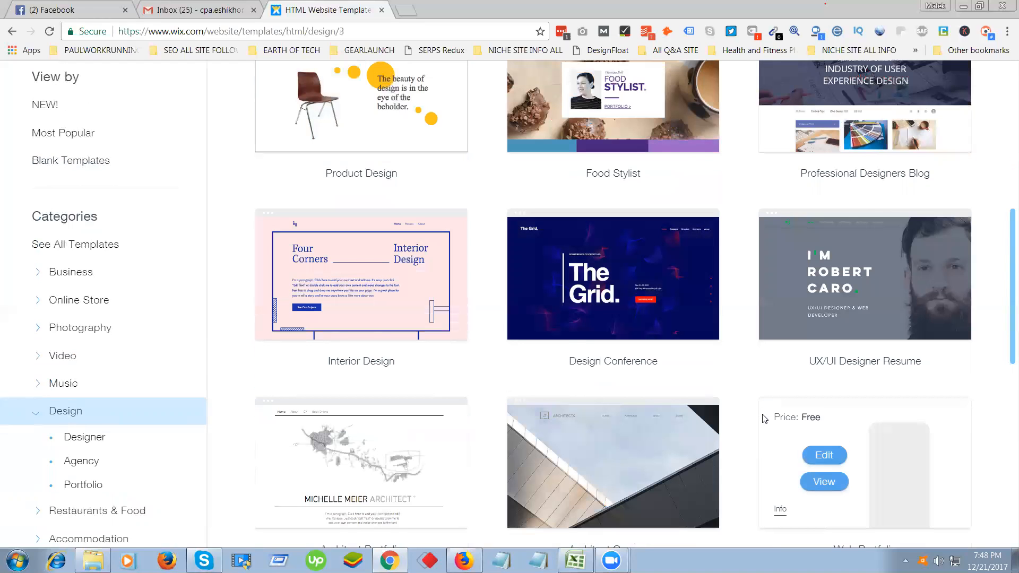
{"action": "scroll", "coordinate": [434, 375], "scroll_direction": "up", "scroll_amount": 7}
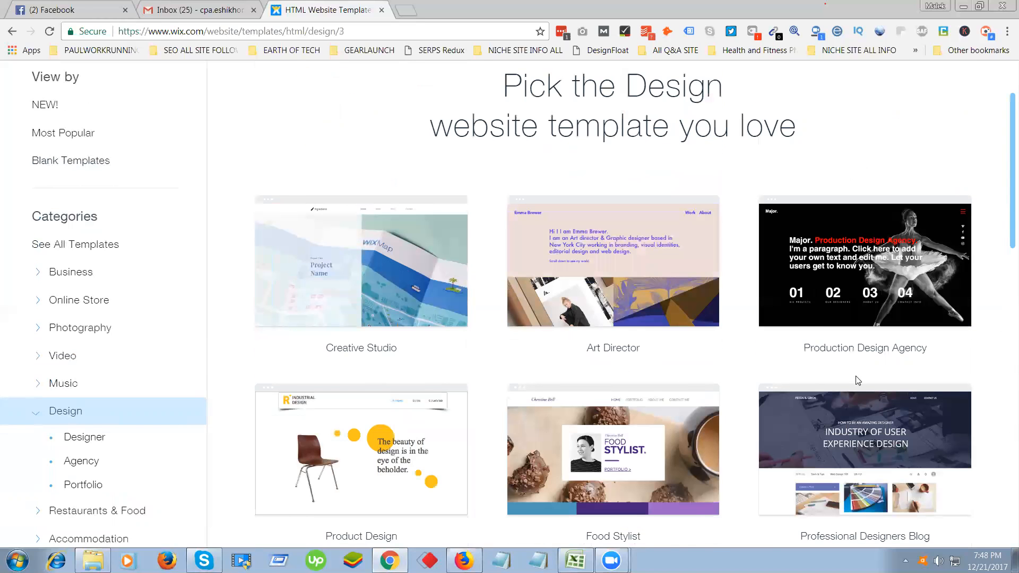
{"action": "scroll", "coordinate": [856, 380], "scroll_direction": "up", "scroll_amount": 2}
{"action": "mouse_move", "coordinate": [824, 361]}
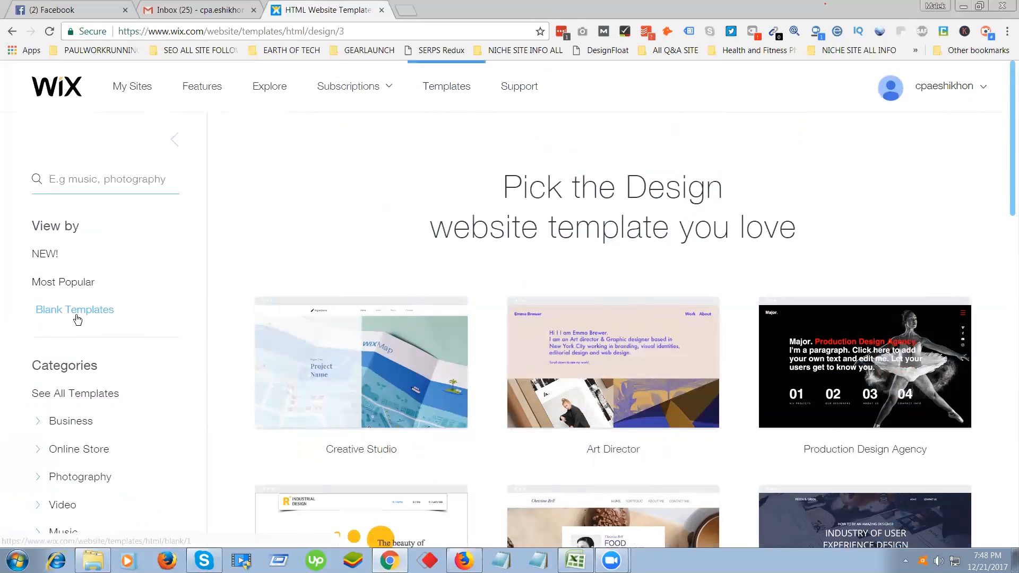
Show the Blank Templates and look through the layouts offered there.
{"action": "left_click", "coordinate": [61, 314]}
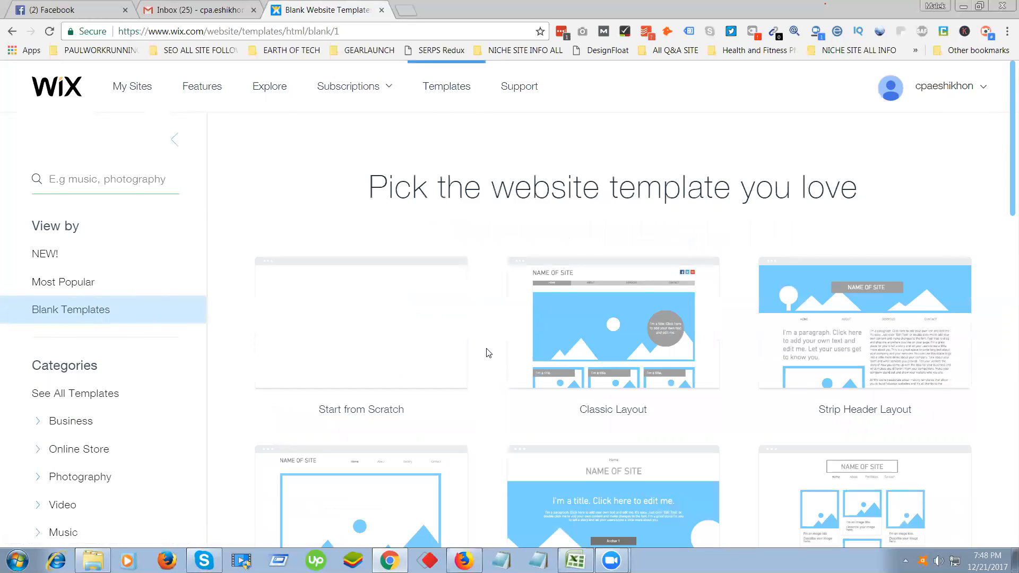
{"action": "scroll", "coordinate": [486, 353], "scroll_direction": "down", "scroll_amount": 4}
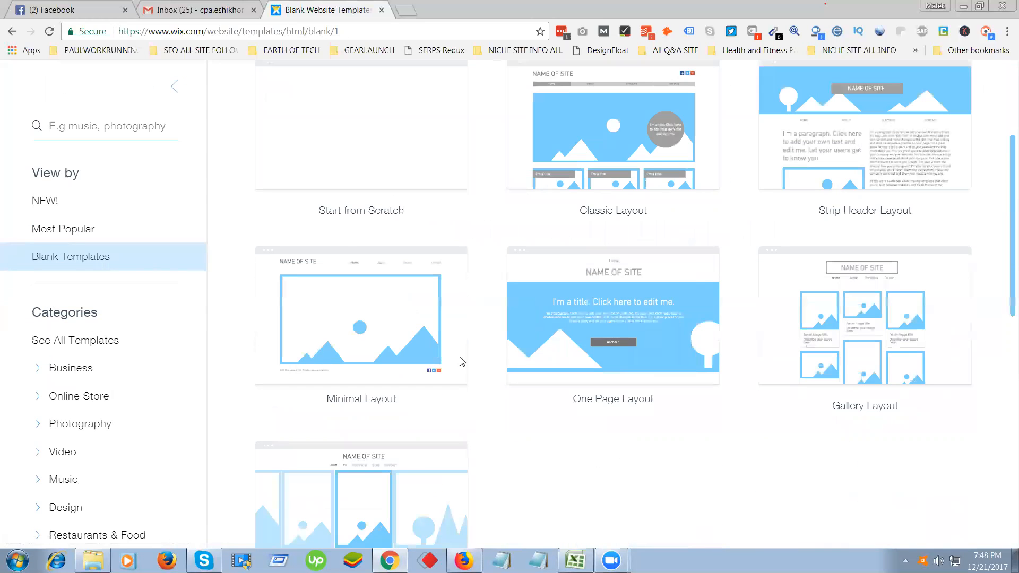
{"action": "mouse_move", "coordinate": [889, 302]}
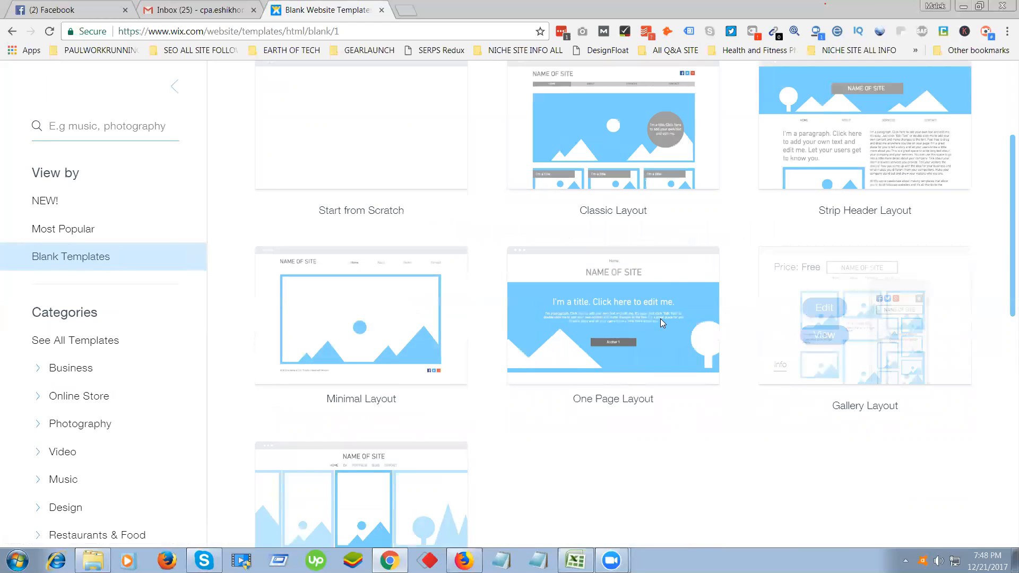
{"action": "scroll", "coordinate": [615, 366], "scroll_direction": "down", "scroll_amount": 3}
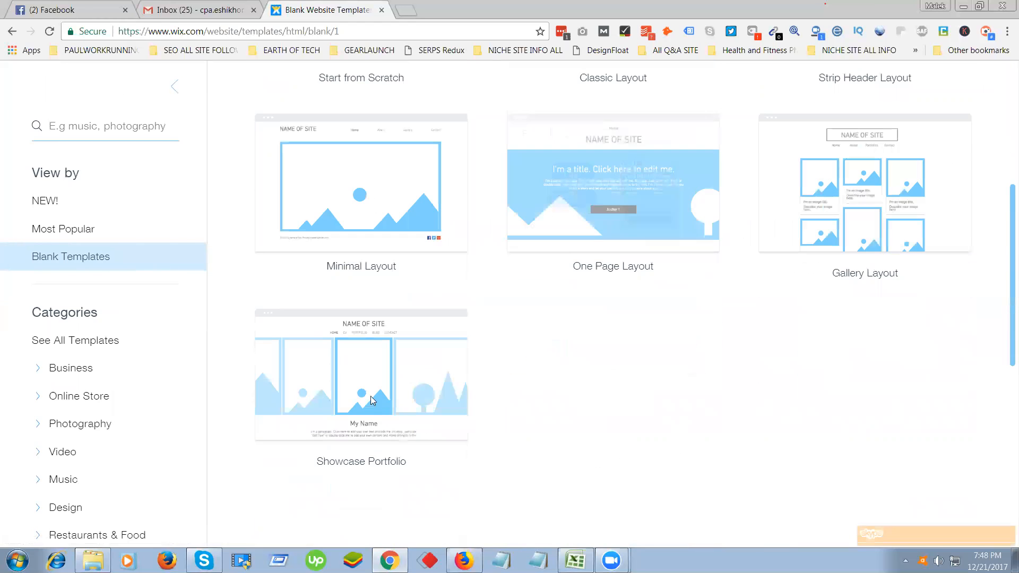
{"action": "scroll", "coordinate": [583, 364], "scroll_direction": "up", "scroll_amount": 3}
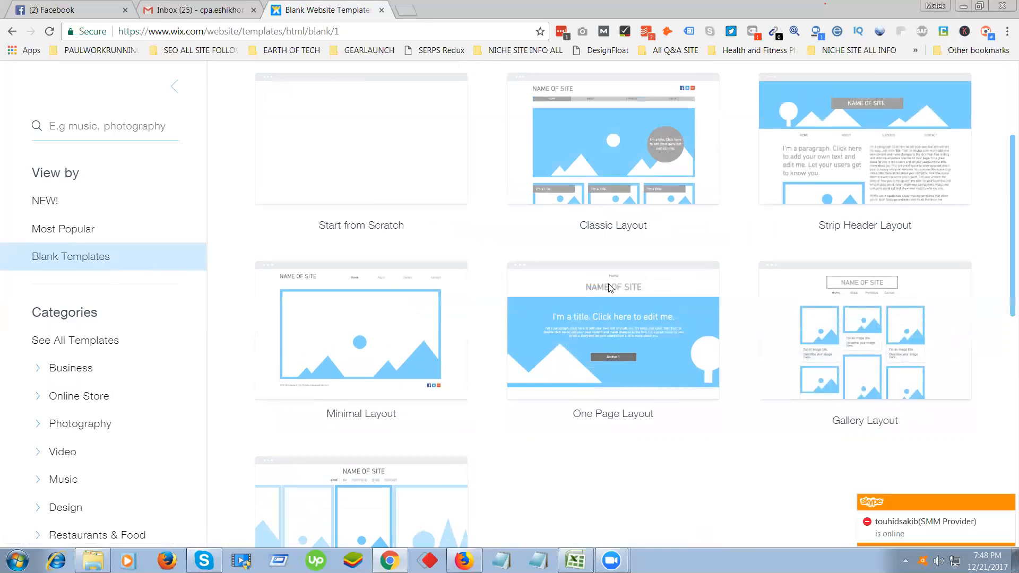
{"action": "scroll", "coordinate": [694, 433], "scroll_direction": "up", "scroll_amount": 4}
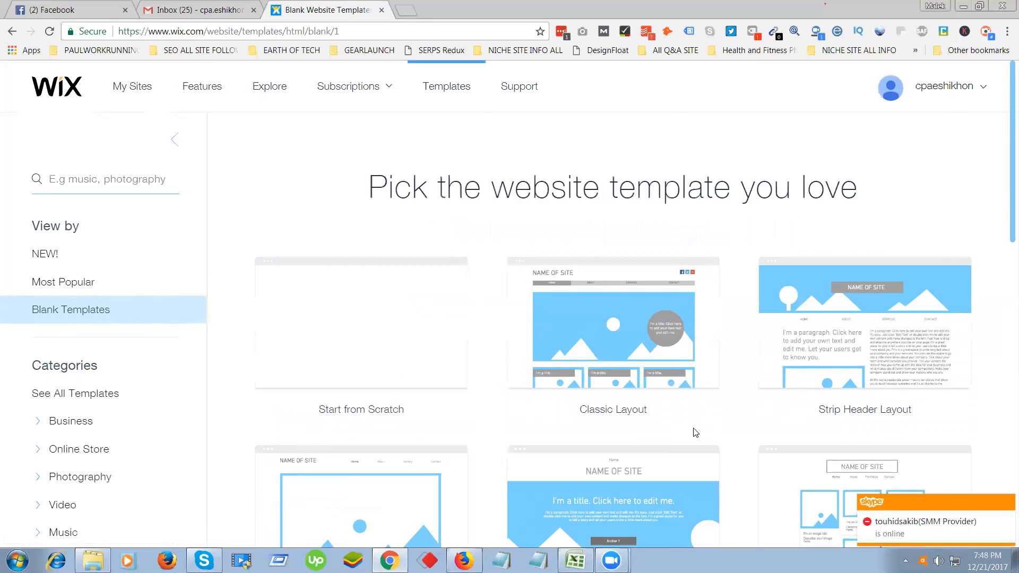
Open the Start from Scratch template for editing and start working past the welcome message.
{"action": "mouse_move", "coordinate": [382, 342]}
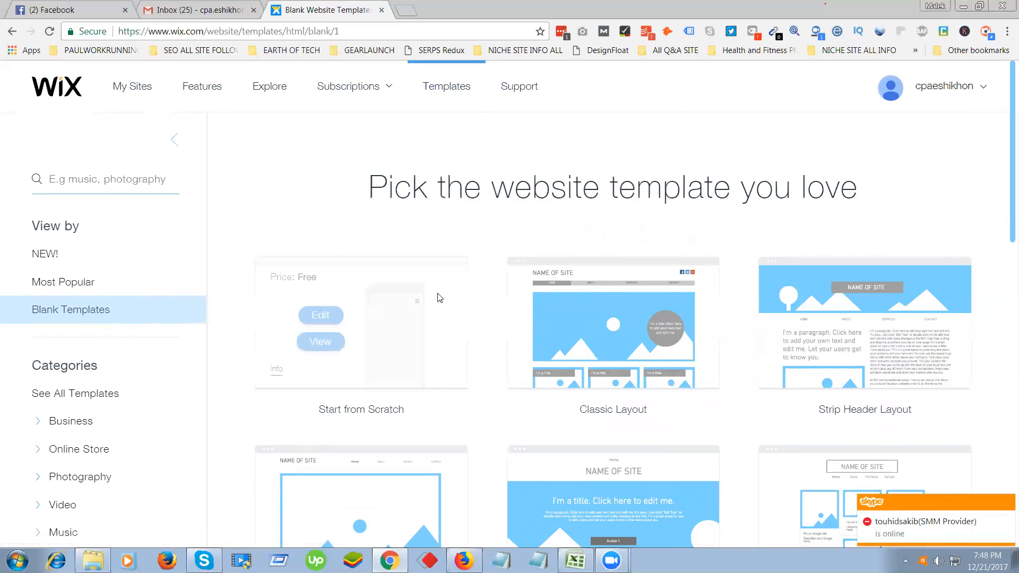
{"action": "left_click", "coordinate": [336, 318]}
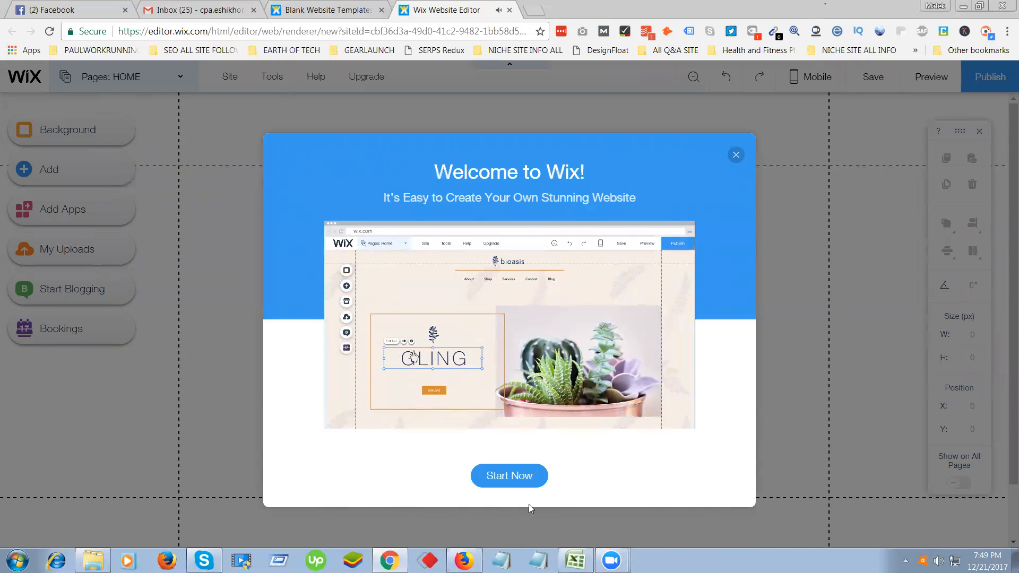
{"action": "left_click", "coordinate": [516, 485]}
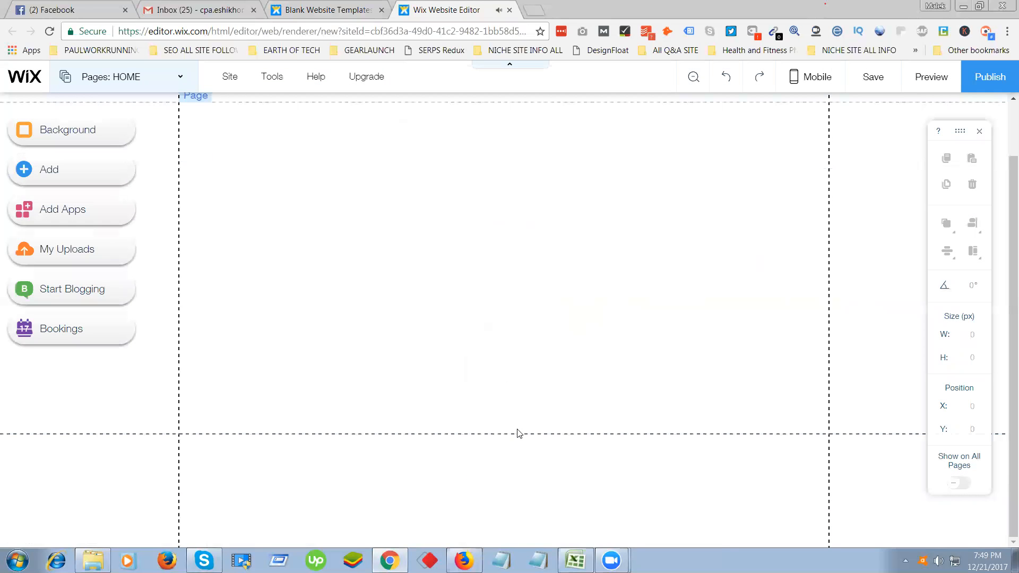
Lengthen the blank home page by pulling its lower edge down to a height of about 778 px.
{"action": "left_click", "coordinate": [521, 437]}
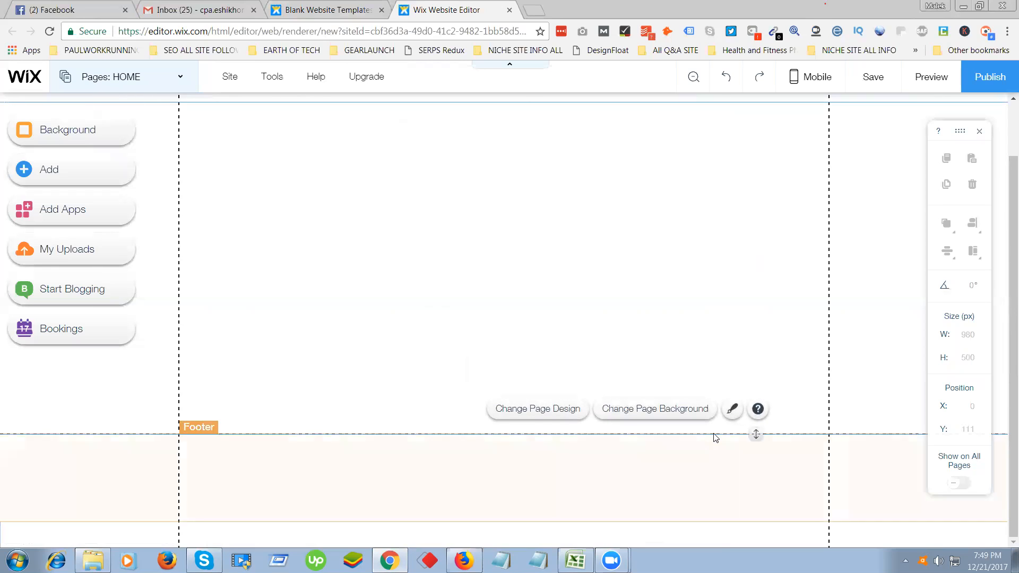
{"action": "left_click_drag", "start_coordinate": [756, 436], "coordinate": [756, 518]}
{"action": "scroll", "coordinate": [689, 457], "scroll_direction": "down", "scroll_amount": 2}
{"action": "left_click_drag", "start_coordinate": [756, 435], "coordinate": [757, 532]}
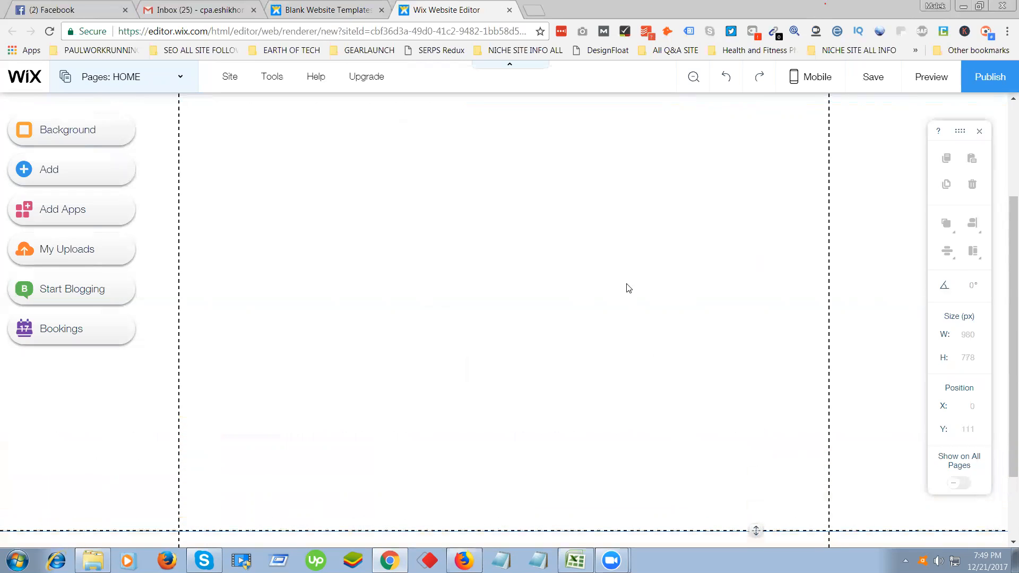
Shrink the header at the start of the page to a height of about 17 px.
{"action": "scroll", "coordinate": [629, 287], "scroll_direction": "up", "scroll_amount": 2}
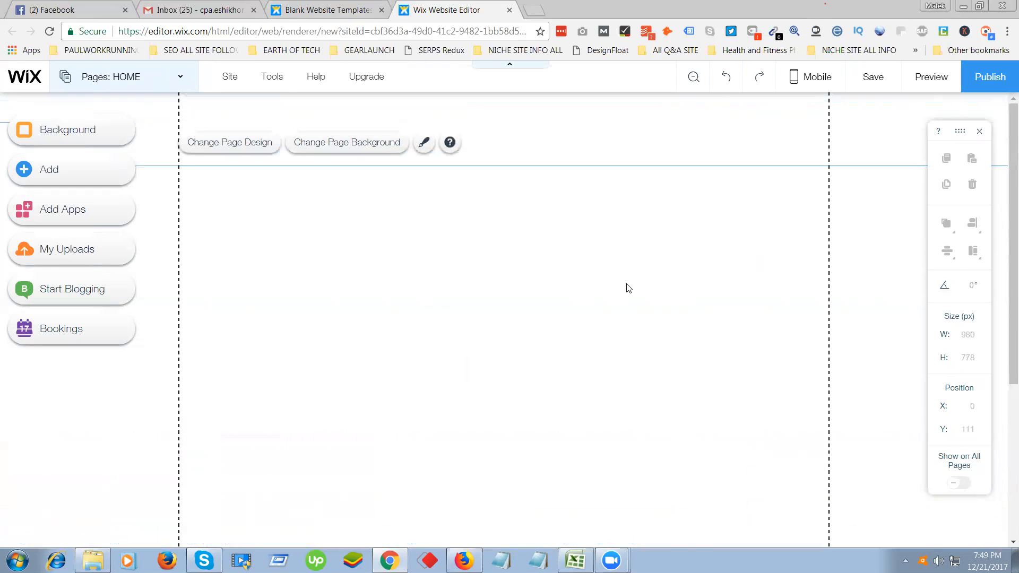
{"action": "left_click", "coordinate": [562, 163]}
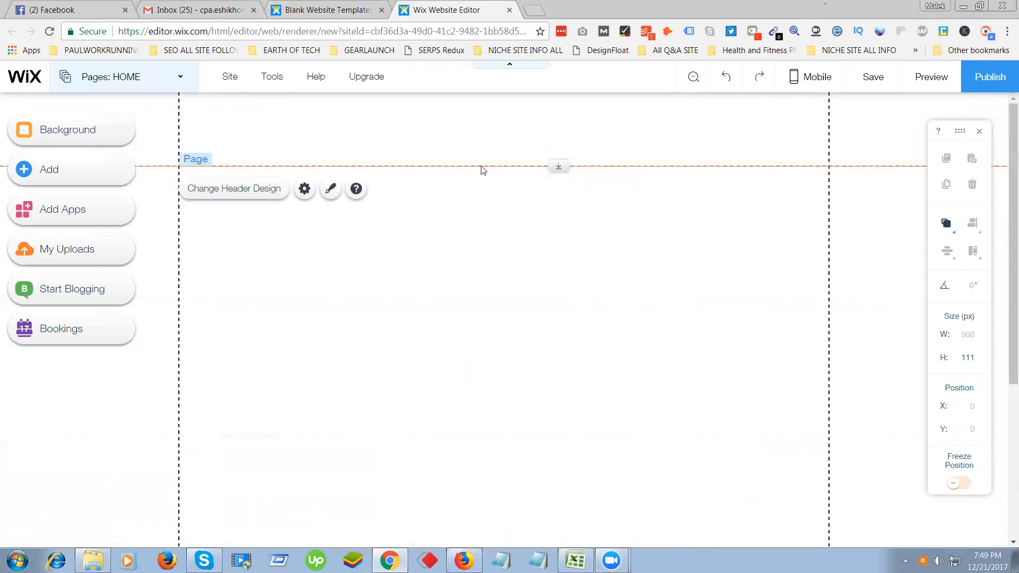
{"action": "left_click_drag", "start_coordinate": [553, 161], "coordinate": [550, 103]}
Preview the blank site along its full length and return to the editor.
{"action": "left_click", "coordinate": [932, 77]}
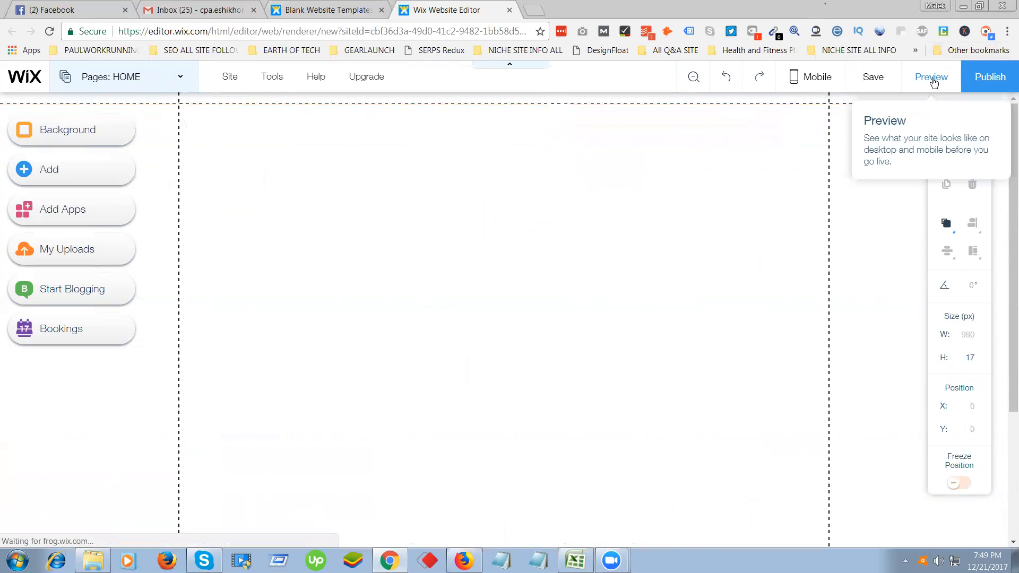
{"action": "scroll", "coordinate": [629, 313], "scroll_direction": "down", "scroll_amount": 4}
{"action": "scroll", "coordinate": [595, 327], "scroll_direction": "up", "scroll_amount": 4}
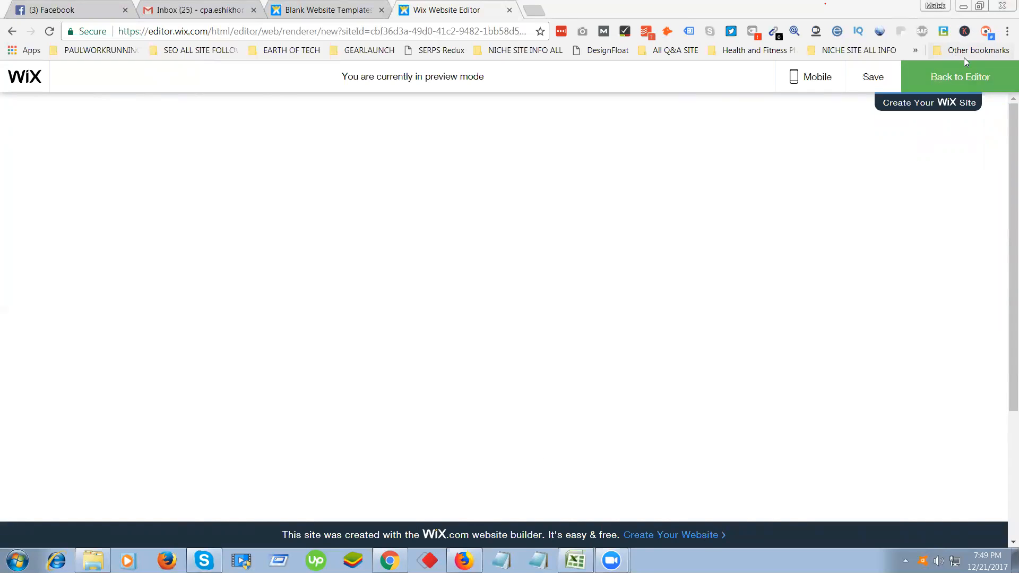
{"action": "left_click", "coordinate": [953, 81]}
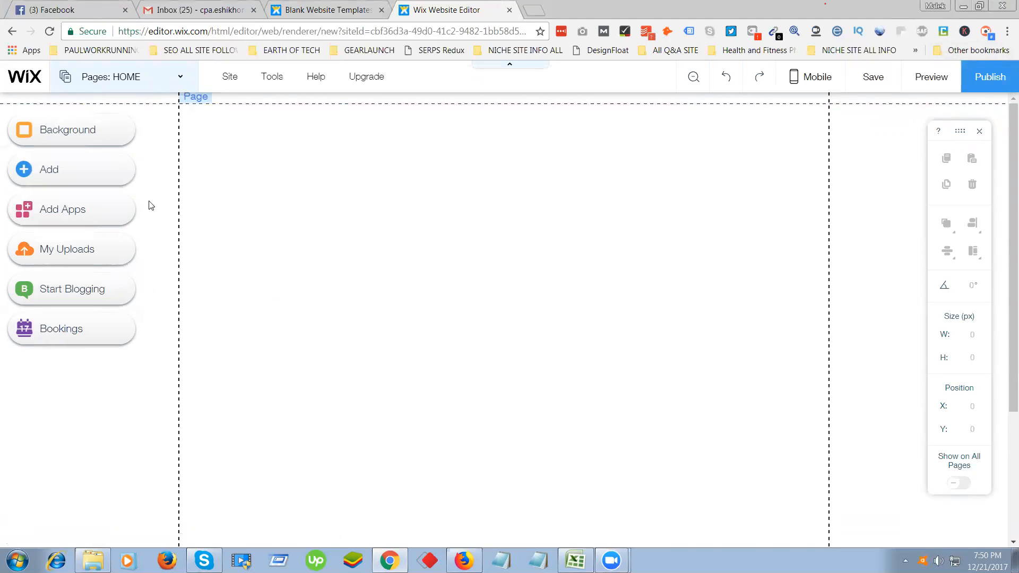
Open the page background options and look through the selected image, pattern and video backgrounds.
{"action": "left_click", "coordinate": [81, 142]}
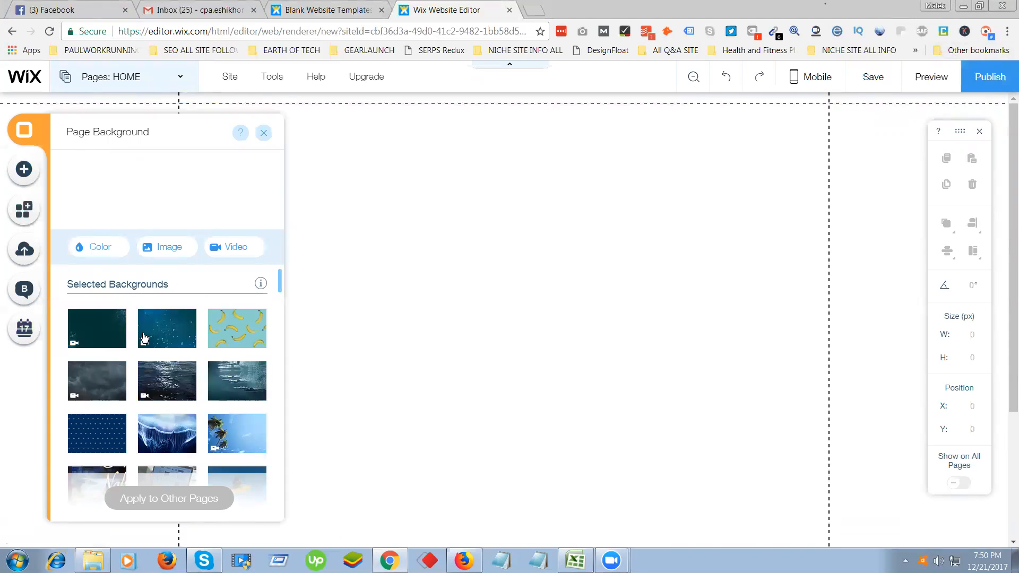
{"action": "scroll", "coordinate": [144, 337], "scroll_direction": "down", "scroll_amount": 3}
{"action": "mouse_move", "coordinate": [210, 363]}
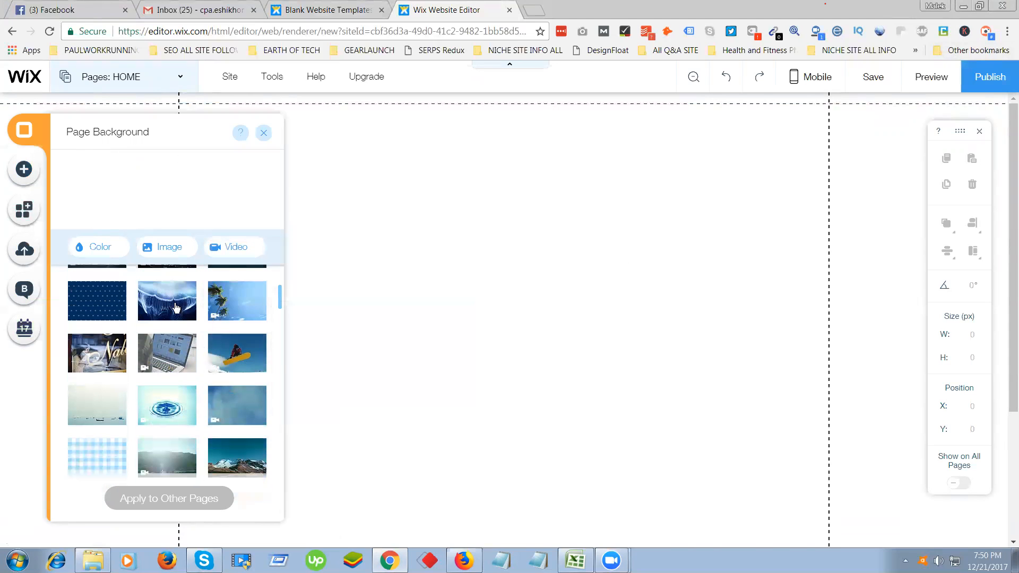
{"action": "mouse_move", "coordinate": [181, 315]}
{"action": "scroll", "coordinate": [181, 314], "scroll_direction": "down", "scroll_amount": 3}
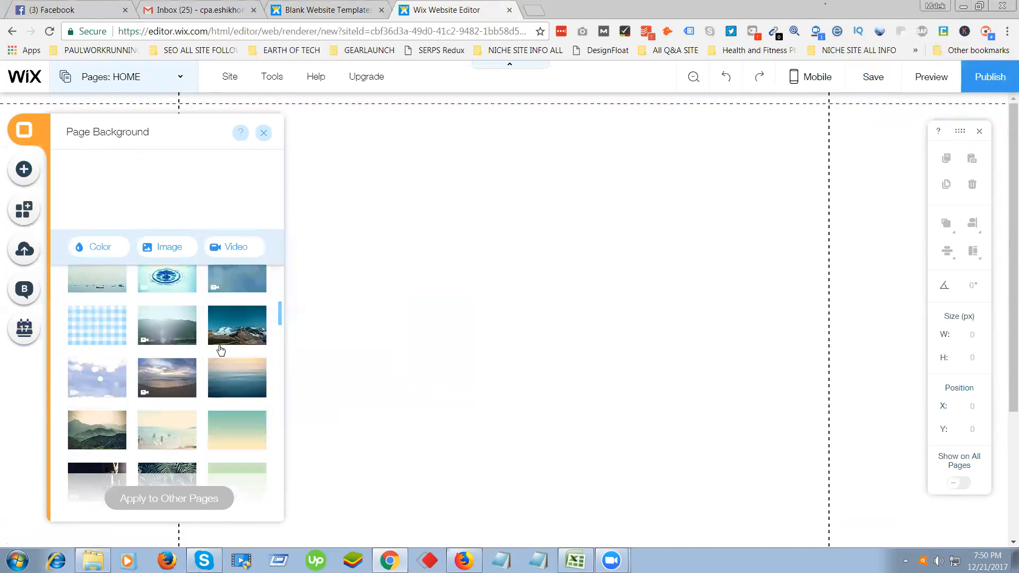
{"action": "mouse_move", "coordinate": [241, 389]}
{"action": "scroll", "coordinate": [240, 389], "scroll_direction": "down", "scroll_amount": 2}
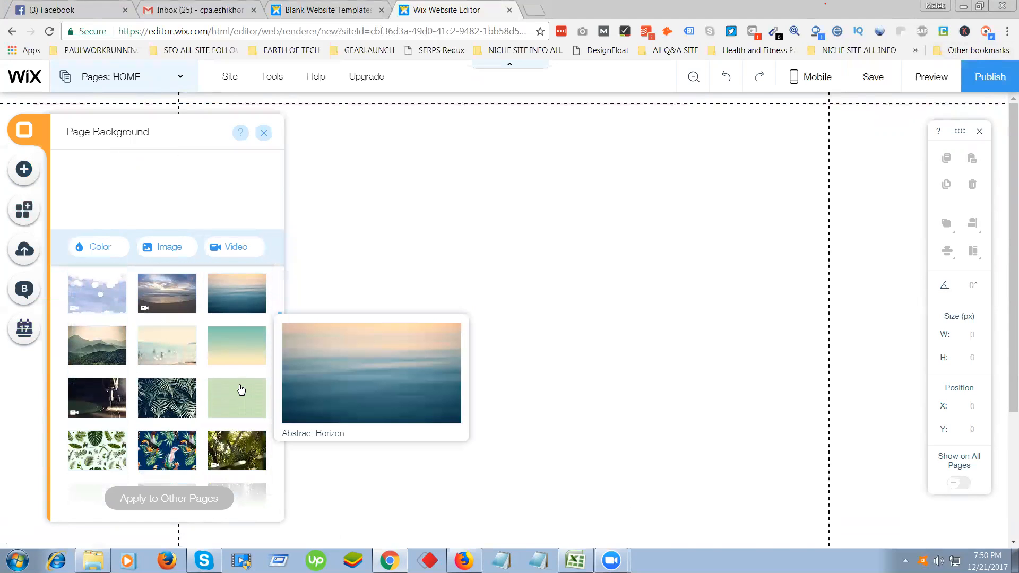
{"action": "scroll", "coordinate": [245, 376], "scroll_direction": "down", "scroll_amount": 4}
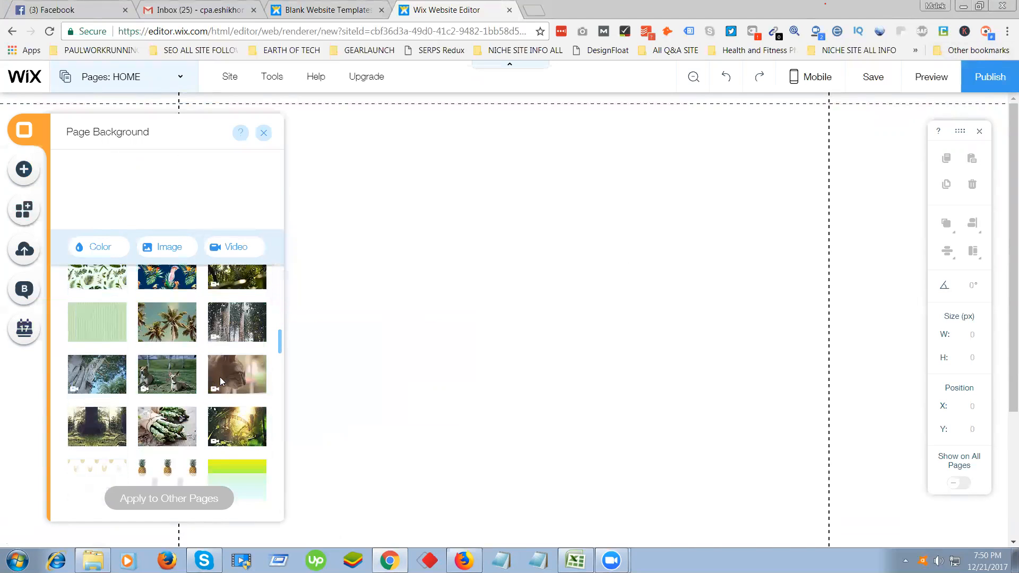
{"action": "scroll", "coordinate": [228, 372], "scroll_direction": "down", "scroll_amount": 5}
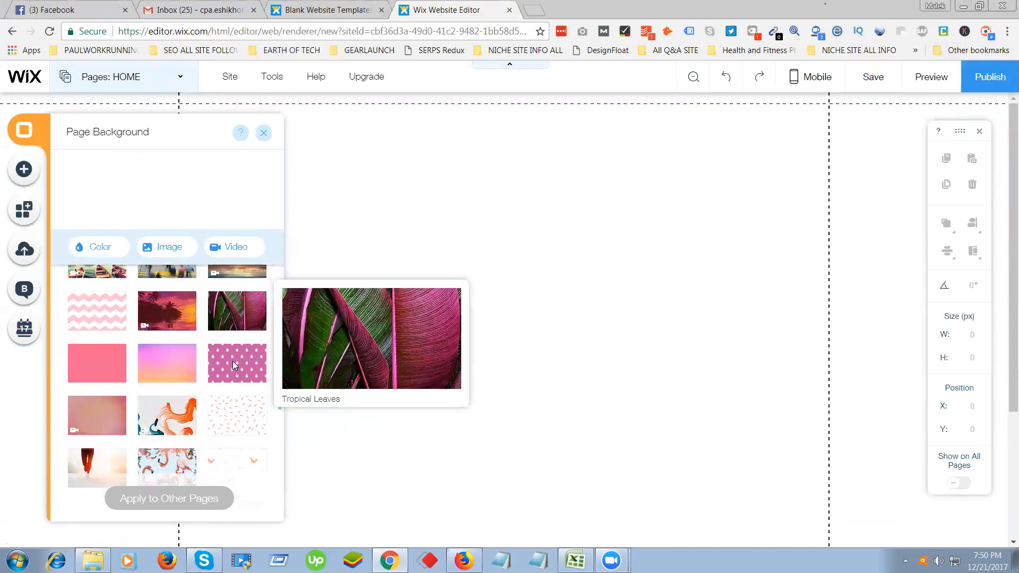
Try the plain pink, orange and teal paint, purple droplet pattern and navy smoke video as page backgrounds.
{"action": "scroll", "coordinate": [223, 369], "scroll_direction": "down", "scroll_amount": 2}
{"action": "left_click", "coordinate": [96, 329]}
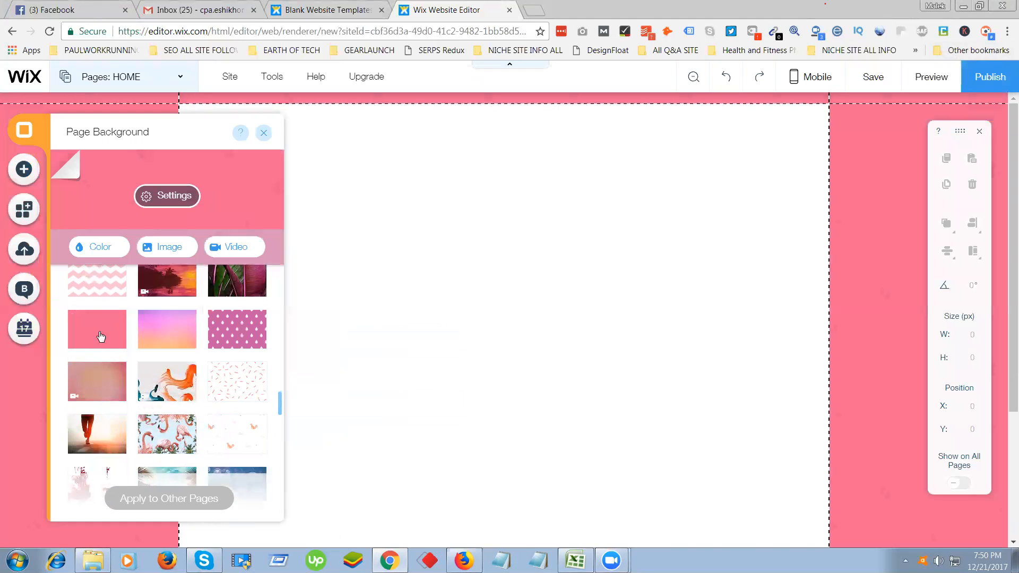
{"action": "left_click", "coordinate": [168, 380]}
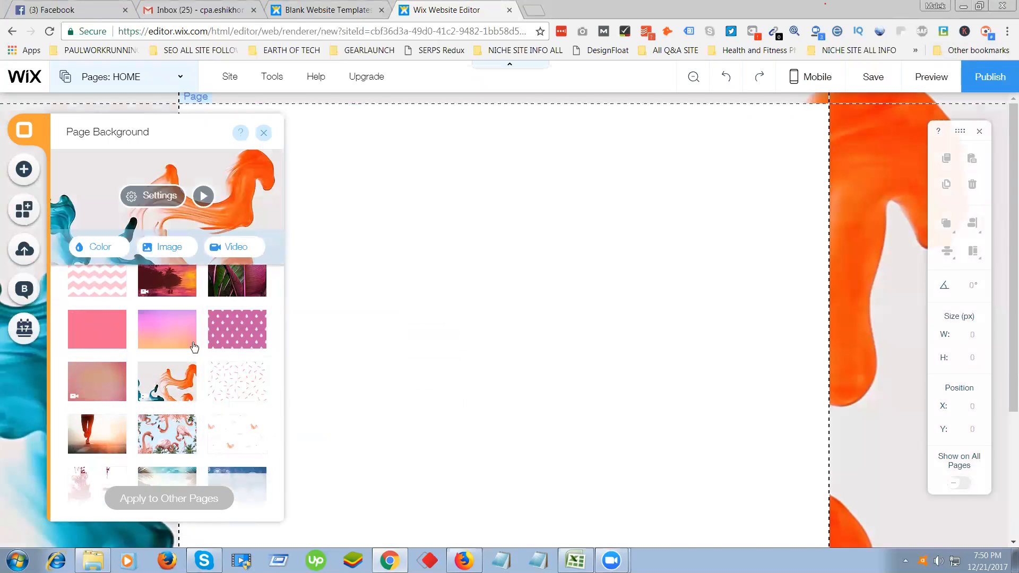
{"action": "left_click", "coordinate": [235, 331]}
{"action": "scroll", "coordinate": [169, 368], "scroll_direction": "down", "scroll_amount": 1}
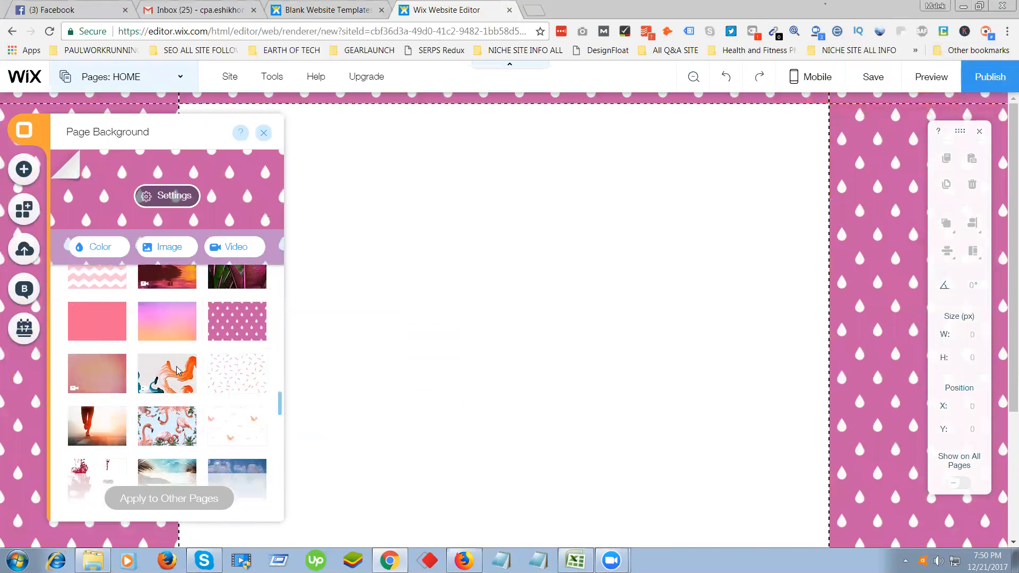
{"action": "scroll", "coordinate": [169, 368], "scroll_direction": "down", "scroll_amount": 4}
{"action": "left_click", "coordinate": [176, 351]}
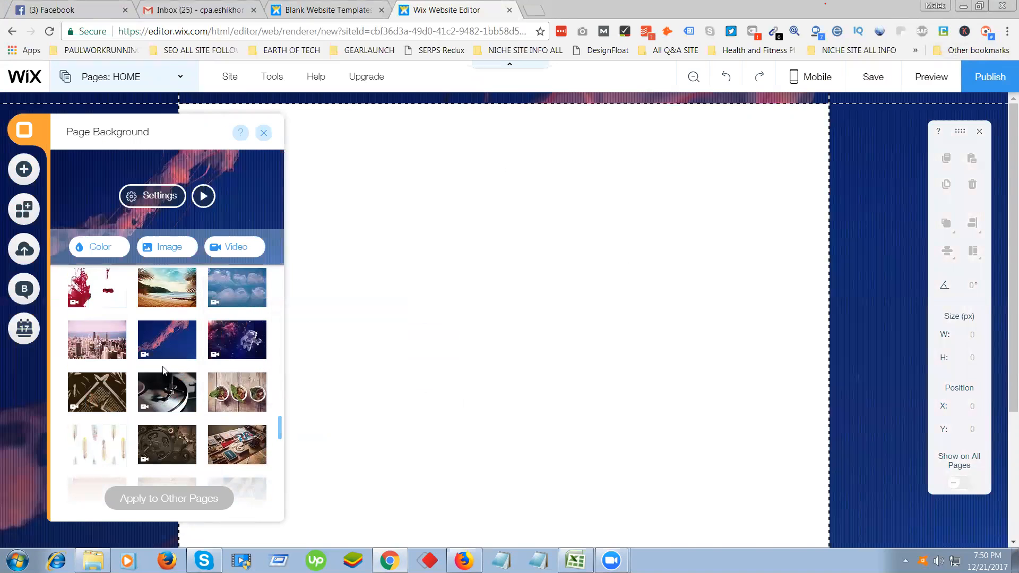
Set the page background to the black pattern with small white stars.
{"action": "scroll", "coordinate": [194, 412], "scroll_direction": "down", "scroll_amount": 5}
{"action": "scroll", "coordinate": [117, 415], "scroll_direction": "down", "scroll_amount": 3}
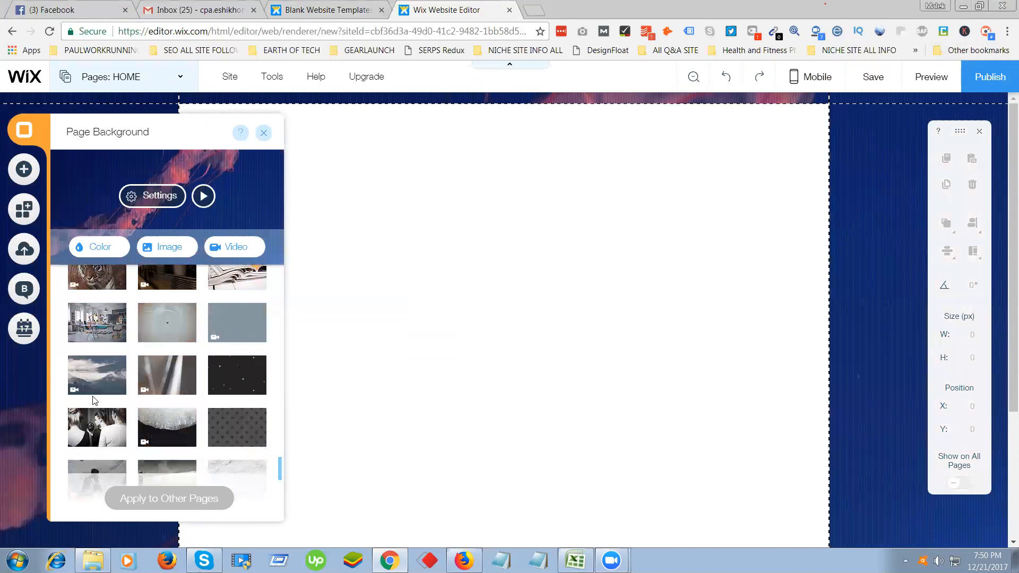
{"action": "left_click", "coordinate": [247, 381]}
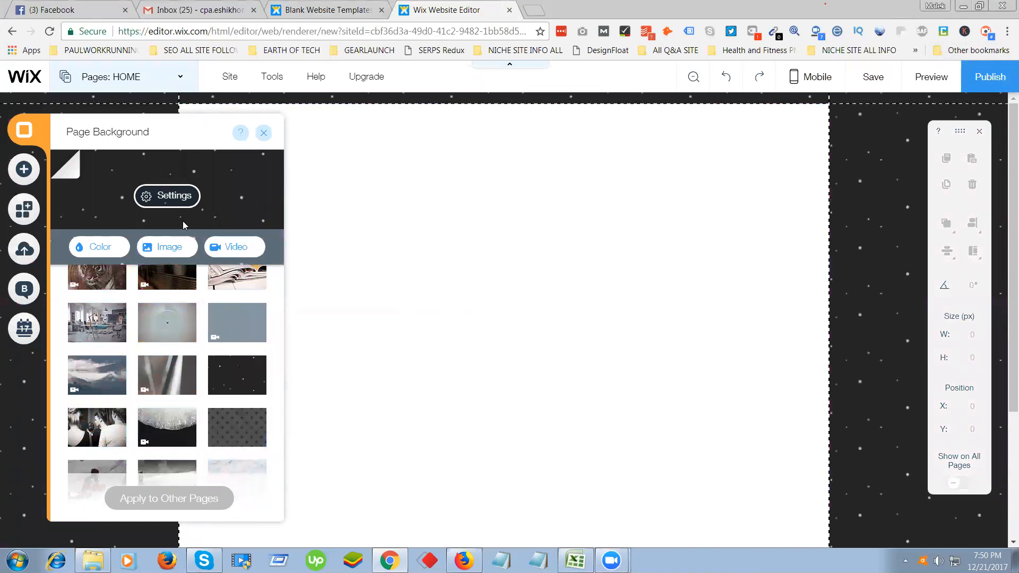
Try dark blue, green shades, pale green and light blue from the site colors as the page background.
{"action": "left_click", "coordinate": [107, 251]}
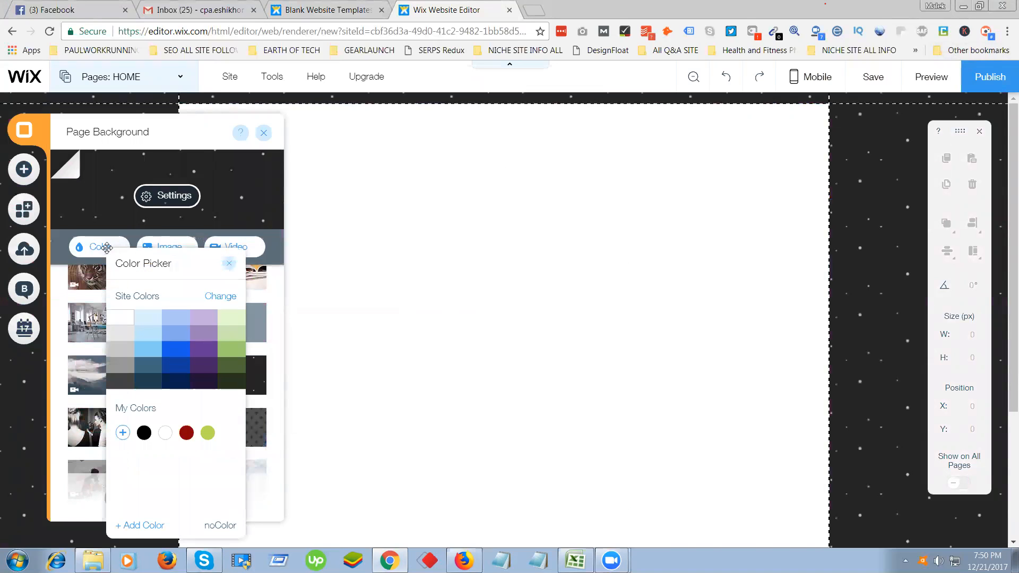
{"action": "left_click", "coordinate": [182, 339]}
{"action": "left_click", "coordinate": [174, 360]}
{"action": "left_click", "coordinate": [176, 367]}
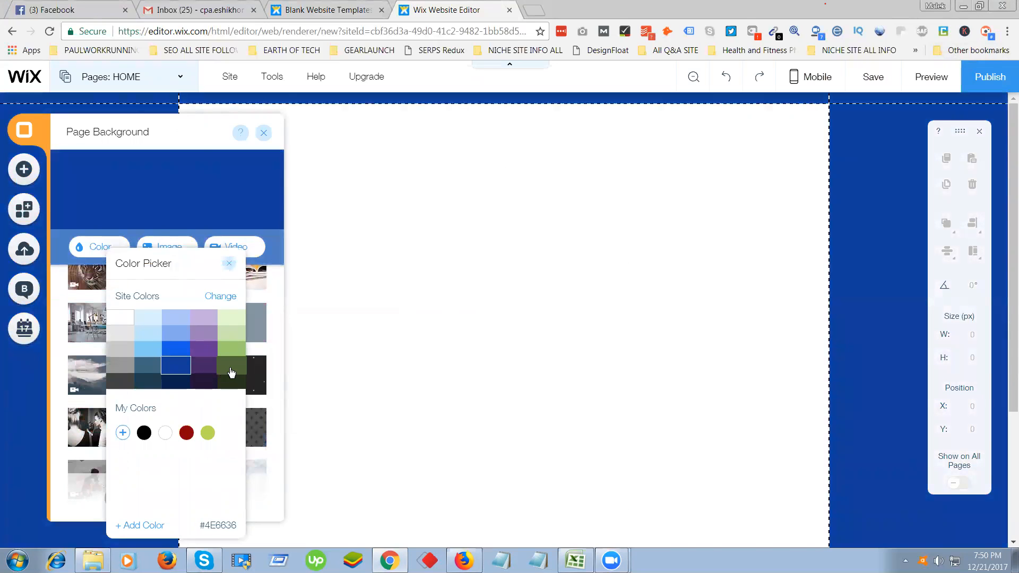
{"action": "left_click", "coordinate": [230, 369]}
{"action": "left_click", "coordinate": [226, 339]}
{"action": "left_click", "coordinate": [228, 319]}
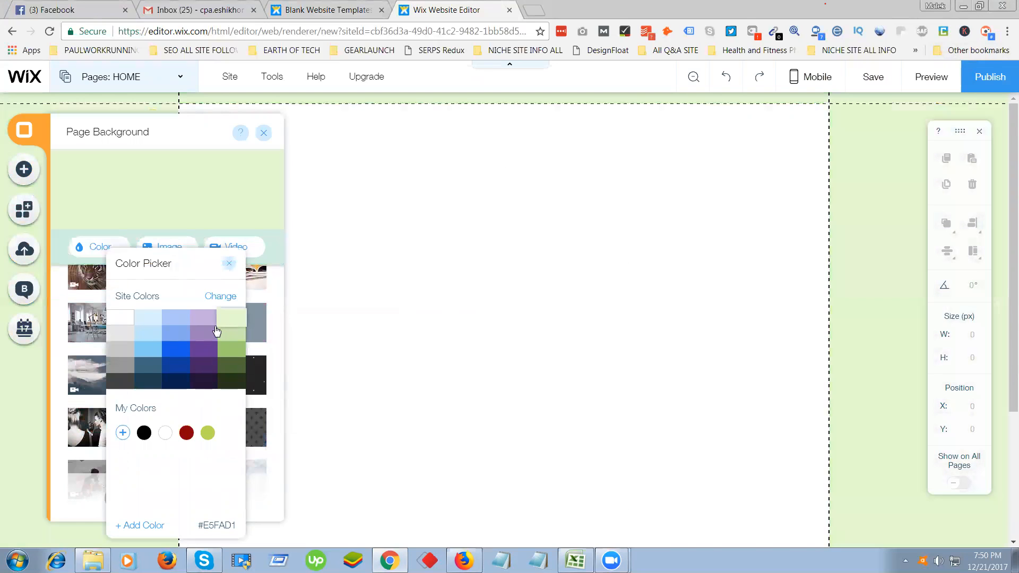
{"action": "left_click", "coordinate": [176, 334]}
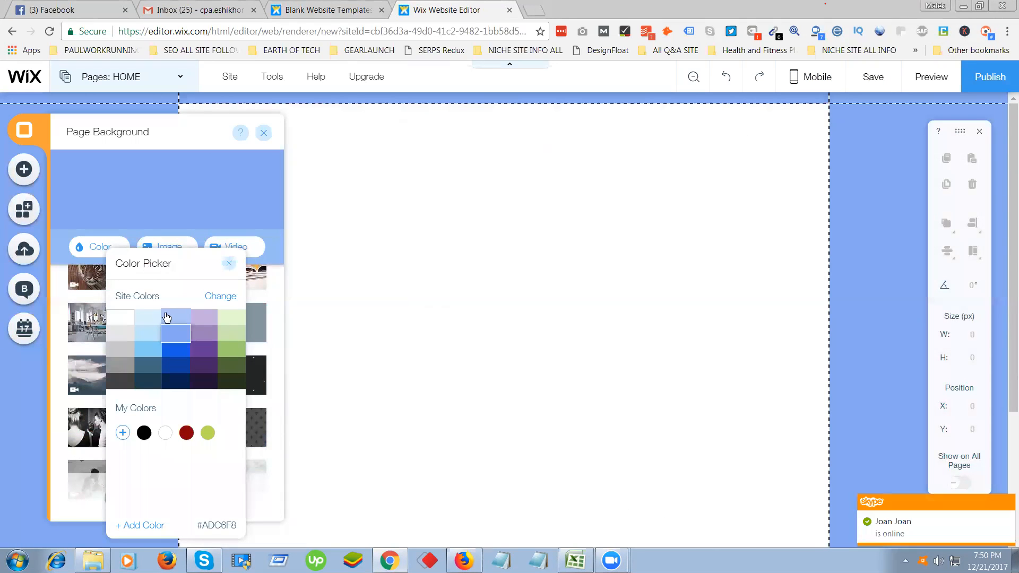
{"action": "left_click", "coordinate": [131, 188]}
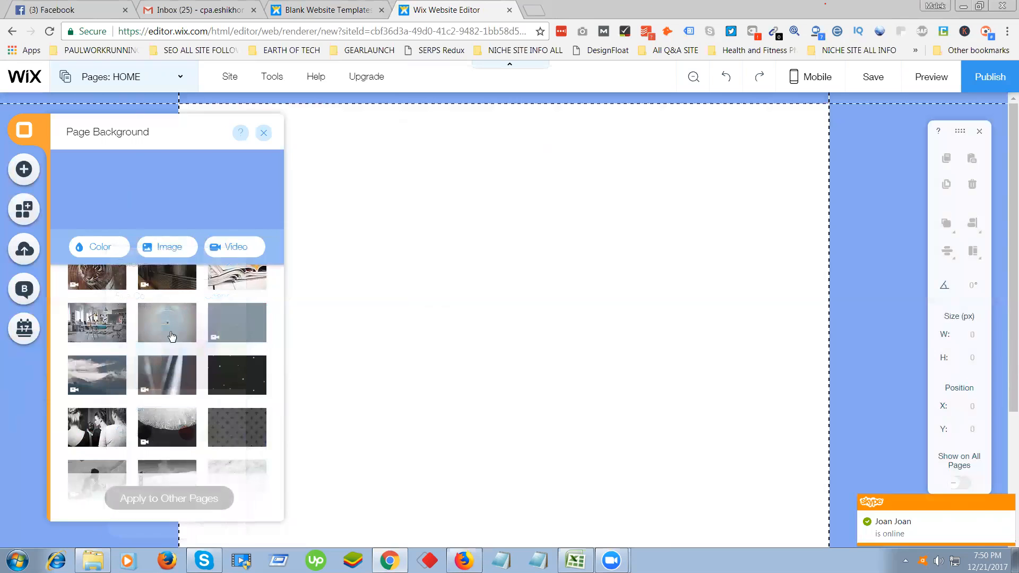
Try the plain grey striped pattern as the page background.
{"action": "scroll", "coordinate": [196, 366], "scroll_direction": "down", "scroll_amount": 5}
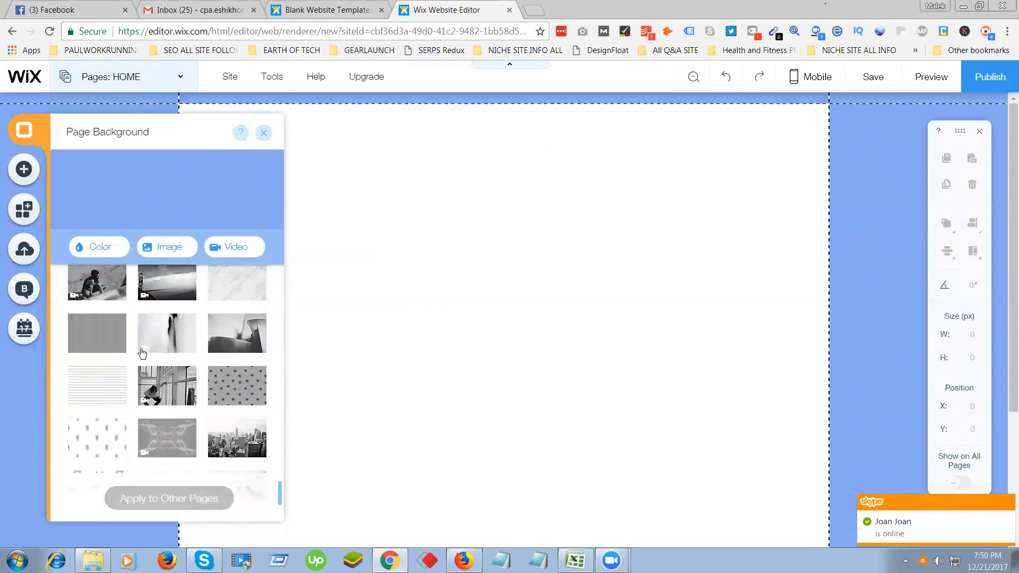
{"action": "left_click", "coordinate": [107, 339]}
{"action": "scroll", "coordinate": [181, 355], "scroll_direction": "down", "scroll_amount": 2}
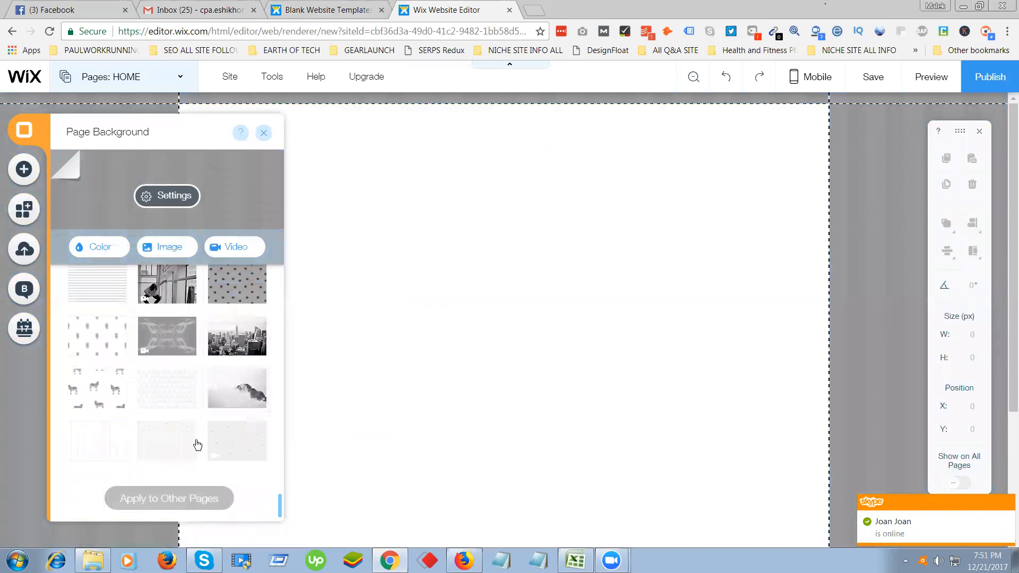
Reapply the black pattern with small white stars as the page background and close the background options.
{"action": "scroll", "coordinate": [196, 448], "scroll_direction": "down", "scroll_amount": 5}
{"action": "mouse_move", "coordinate": [198, 432]}
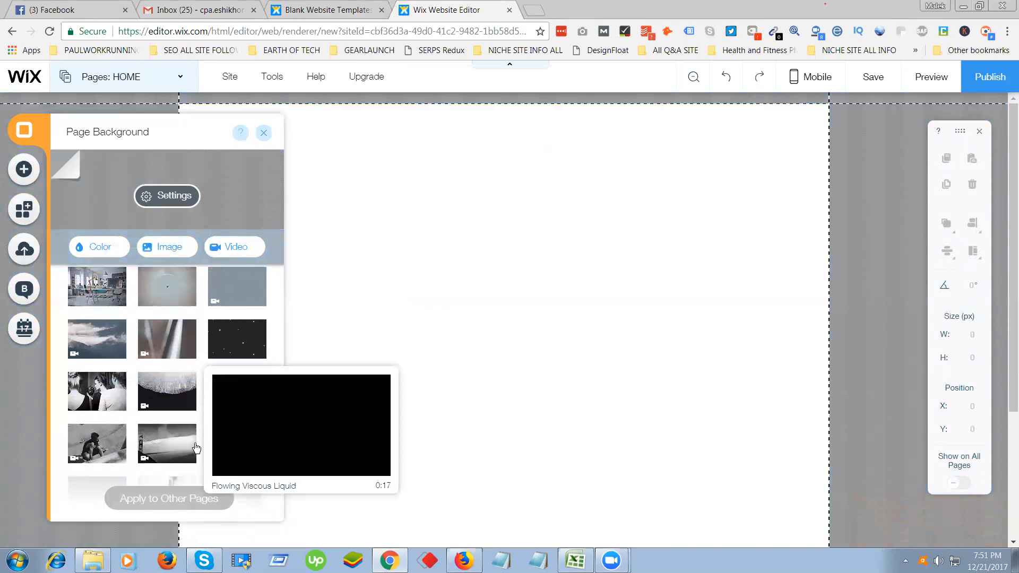
{"action": "scroll", "coordinate": [198, 428], "scroll_direction": "up", "scroll_amount": 1}
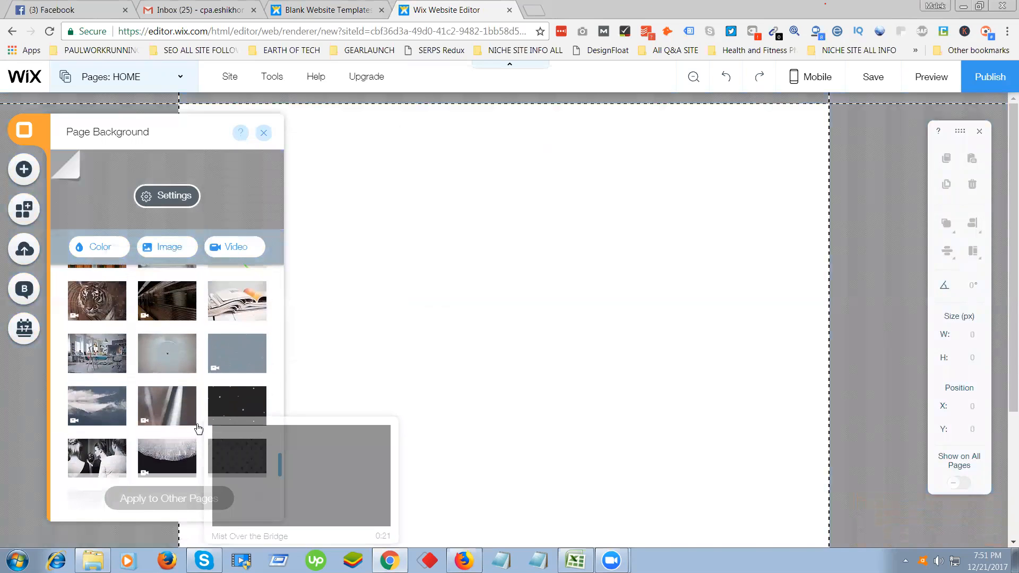
{"action": "left_click", "coordinate": [230, 407]}
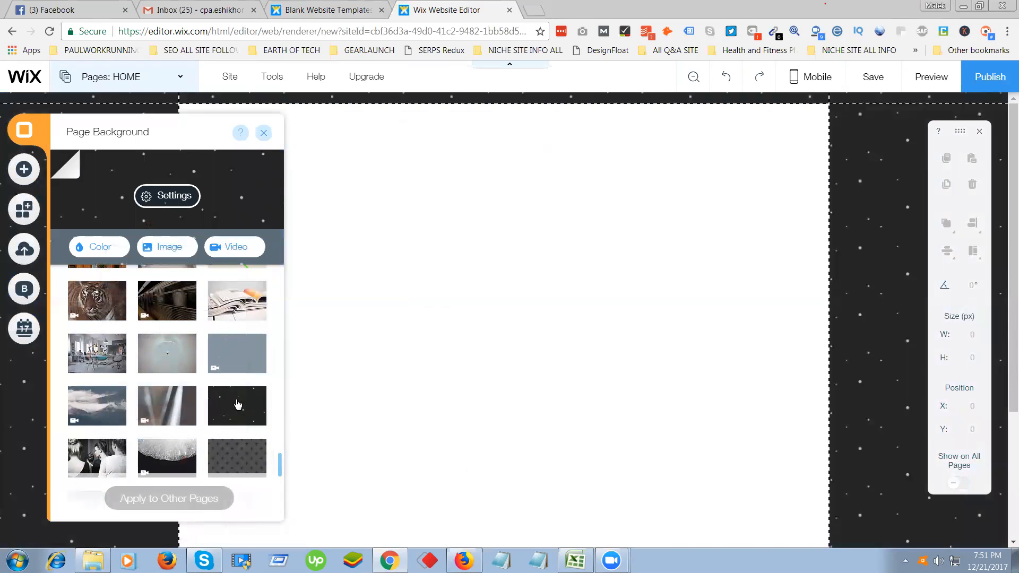
{"action": "left_click", "coordinate": [264, 132]}
Lengthen the page by moving the footer boundary down until the page is about 1118 px high.
{"action": "scroll", "coordinate": [325, 359], "scroll_direction": "down", "scroll_amount": 3}
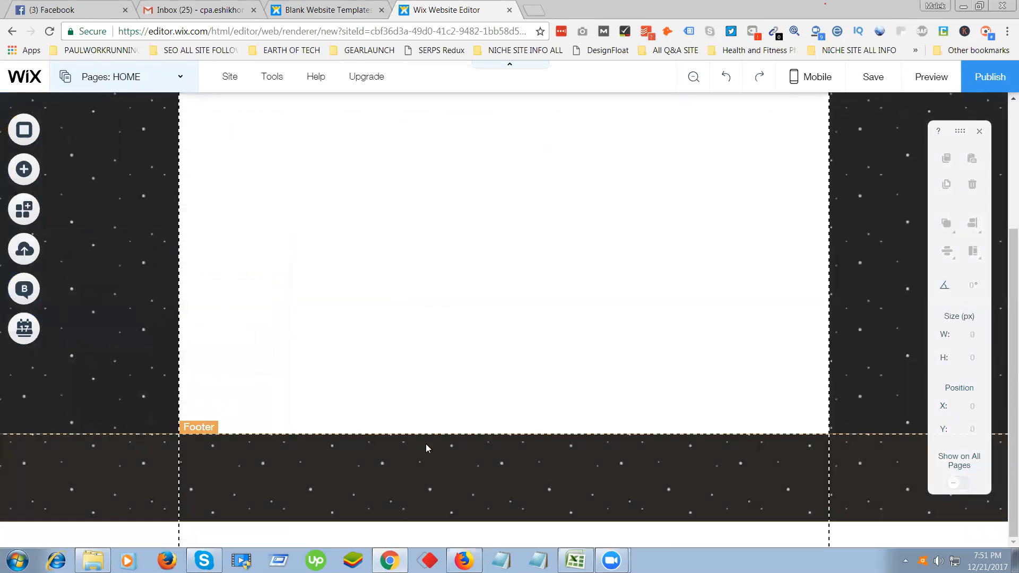
{"action": "left_click", "coordinate": [460, 435]}
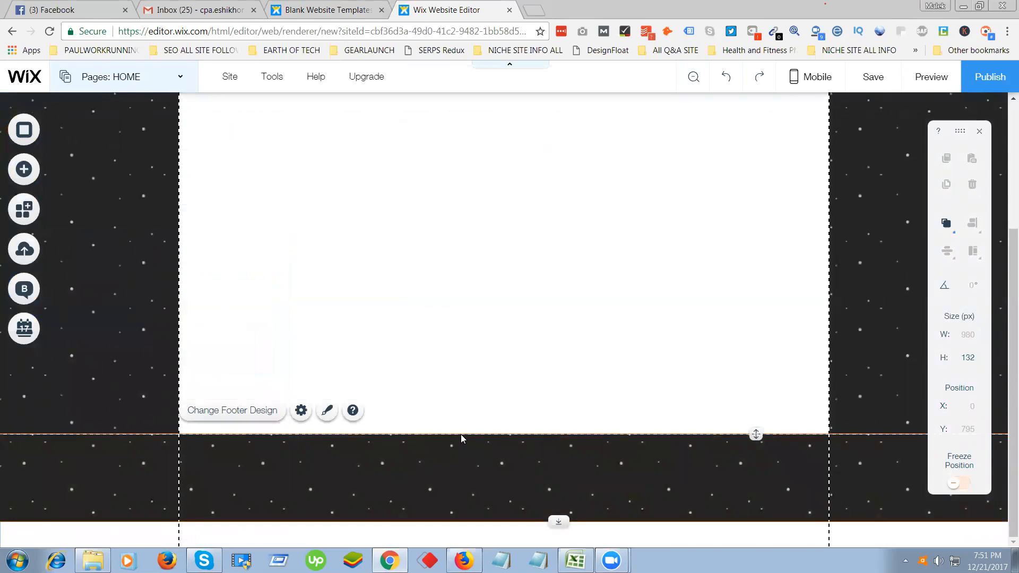
{"action": "left_click_drag", "start_coordinate": [755, 435], "coordinate": [779, 555]}
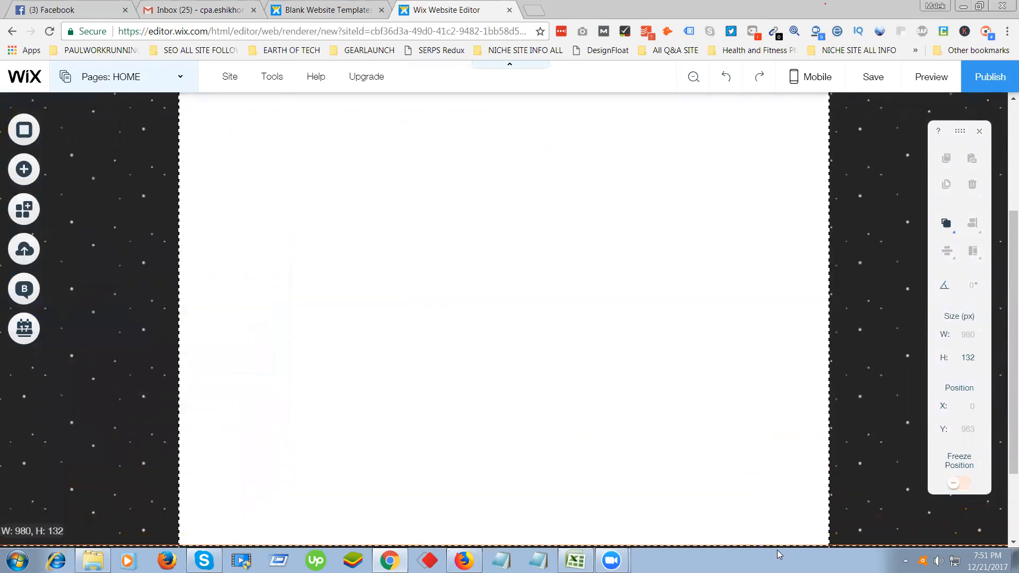
{"action": "scroll", "coordinate": [578, 325], "scroll_direction": "up", "scroll_amount": 4}
{"action": "scroll", "coordinate": [505, 238], "scroll_direction": "down", "scroll_amount": 4}
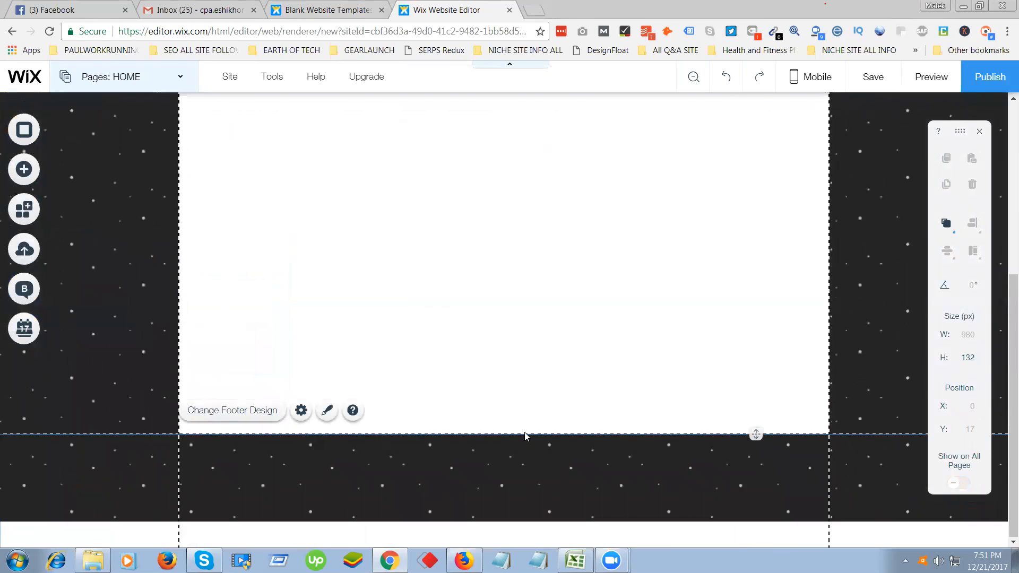
{"action": "left_click", "coordinate": [525, 432]}
{"action": "left_click_drag", "start_coordinate": [755, 435], "coordinate": [756, 546]}
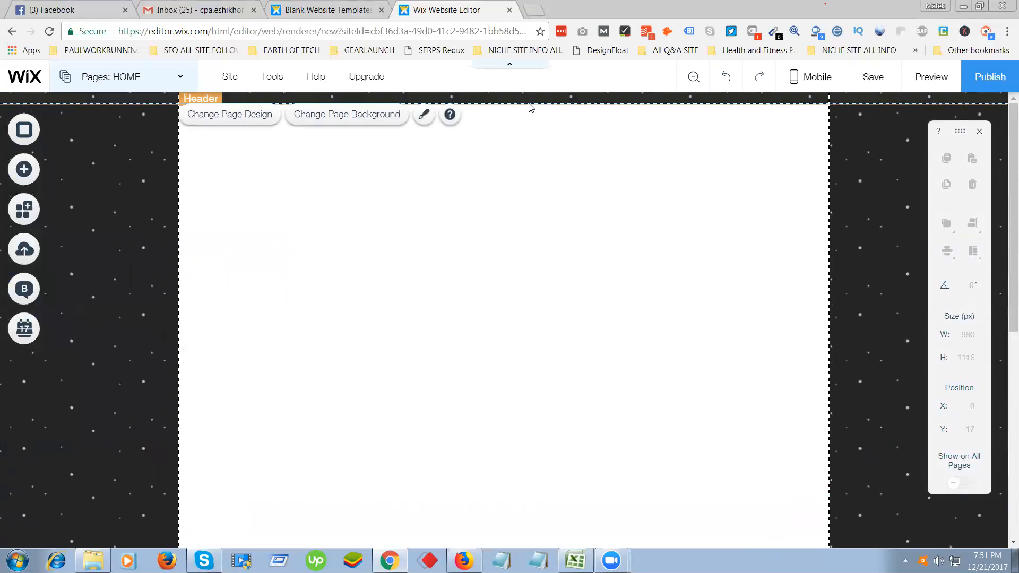
Shrink the header at the top of the page to about 5 px high.
{"action": "left_click", "coordinate": [527, 105]}
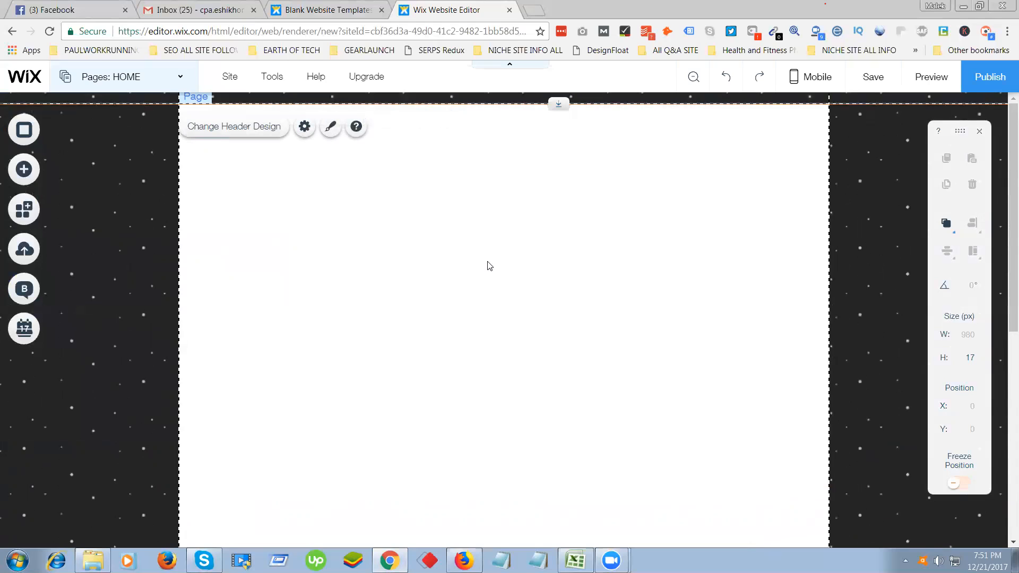
{"action": "left_click_drag", "start_coordinate": [559, 104], "coordinate": [557, 88]}
{"action": "left_click", "coordinate": [478, 316]}
Extend the page further by moving the footer boundary down to a page height of about 1277 px.
{"action": "scroll", "coordinate": [477, 317], "scroll_direction": "down", "scroll_amount": 5}
{"action": "scroll", "coordinate": [478, 317], "scroll_direction": "up", "scroll_amount": 5}
{"action": "scroll", "coordinate": [478, 317], "scroll_direction": "down", "scroll_amount": 5}
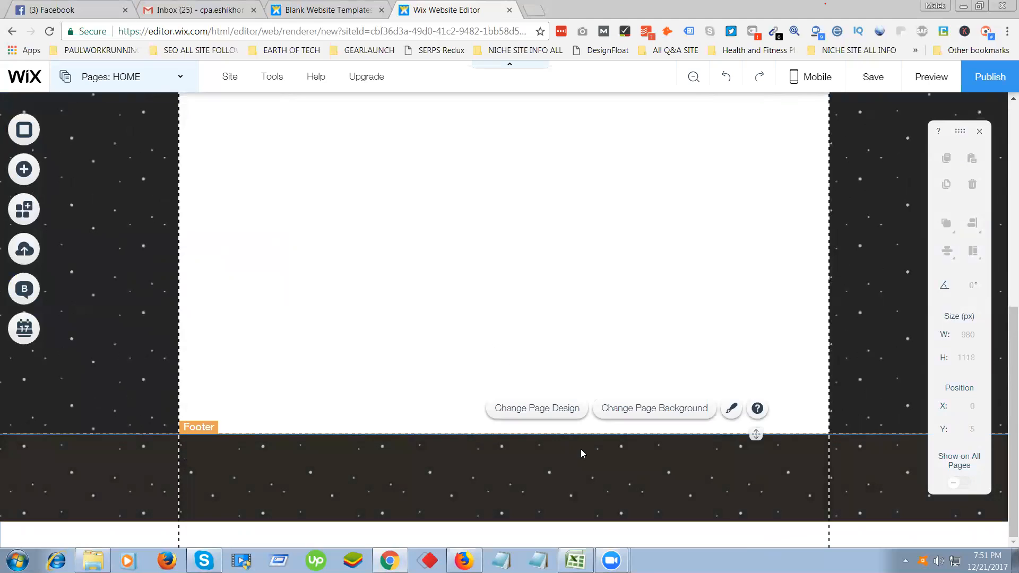
{"action": "left_click_drag", "start_coordinate": [756, 435], "coordinate": [765, 542]}
{"action": "scroll", "coordinate": [578, 325], "scroll_direction": "up", "scroll_amount": 5}
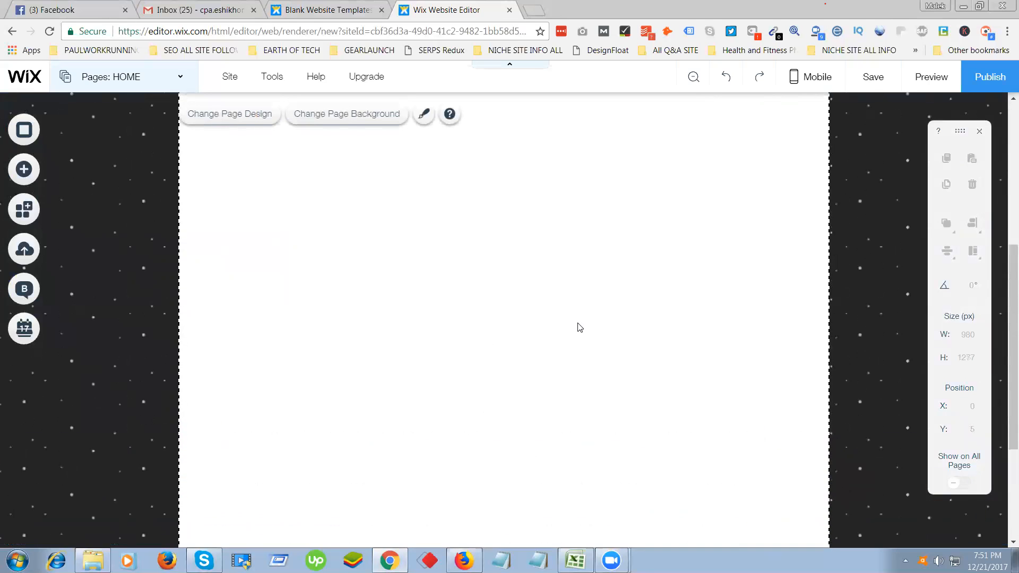
Search Google for "Galaxy s9 free mobile" in a new browser tab.
{"action": "left_click", "coordinate": [533, 9]}
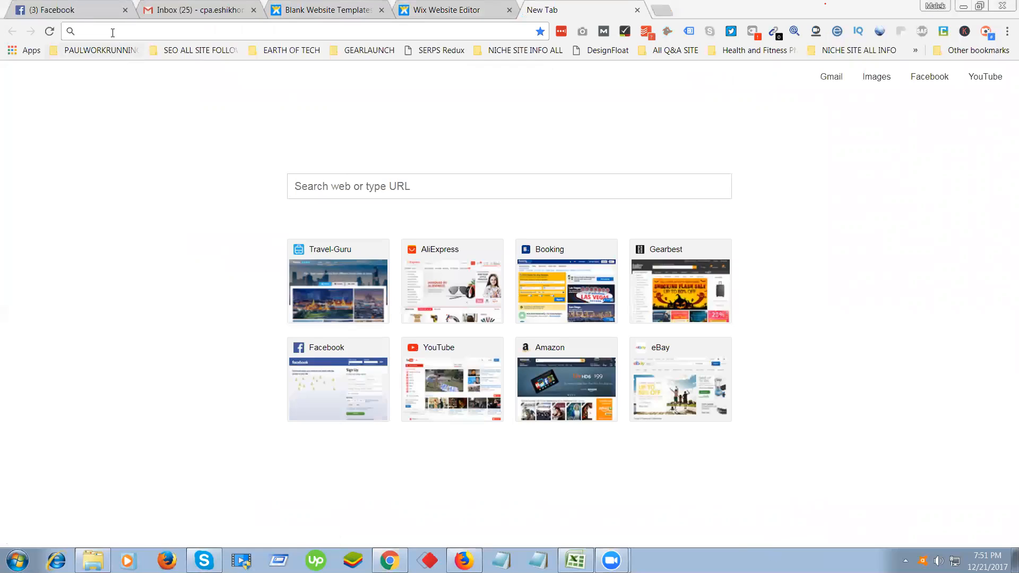
{"action": "type", "text": "G"}
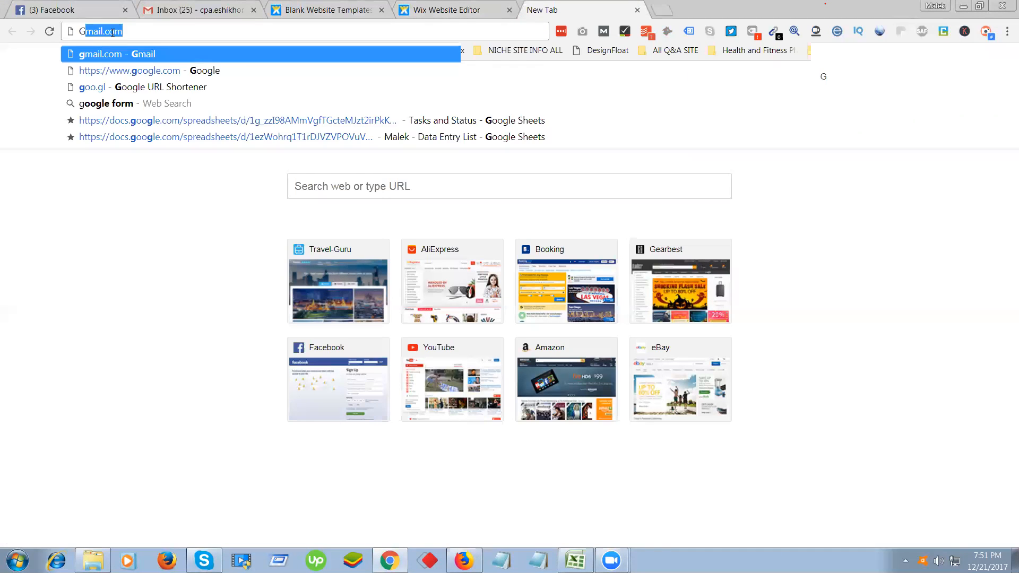
{"action": "type", "text": "alaxy s"}
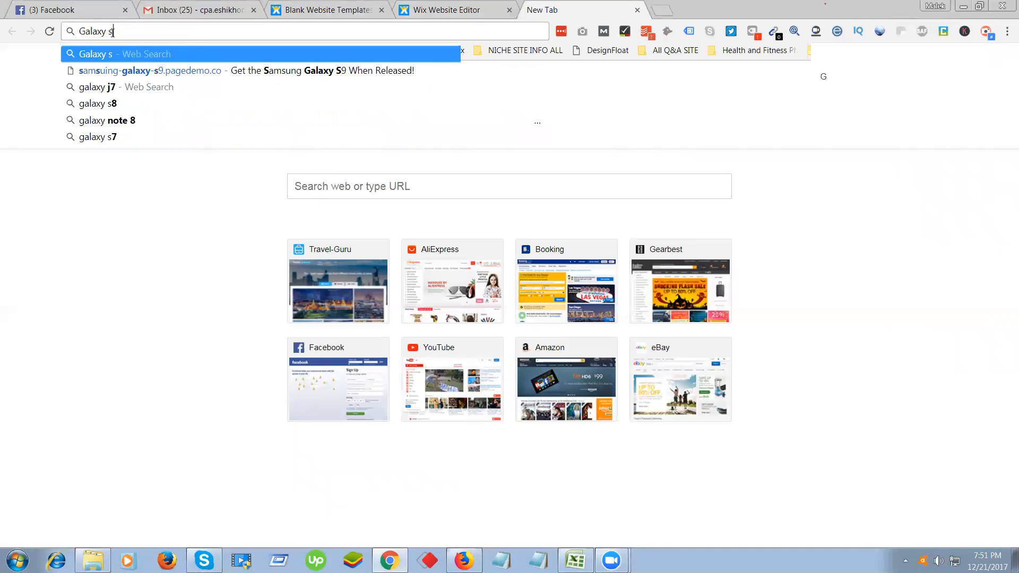
{"action": "type", "text": "9 free"}
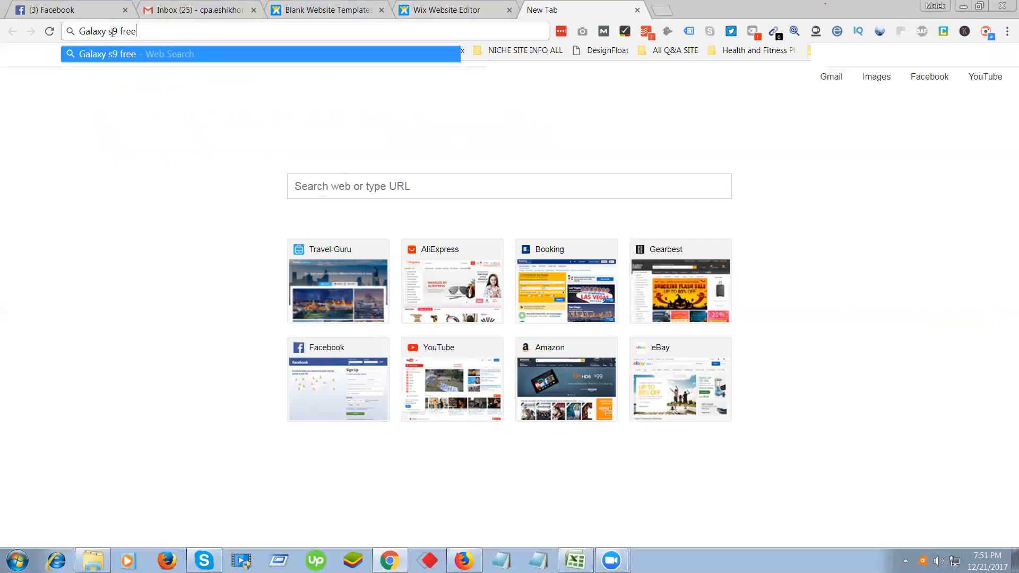
{"action": "type", "text": " mobile"}
{"action": "key", "text": "Return"}
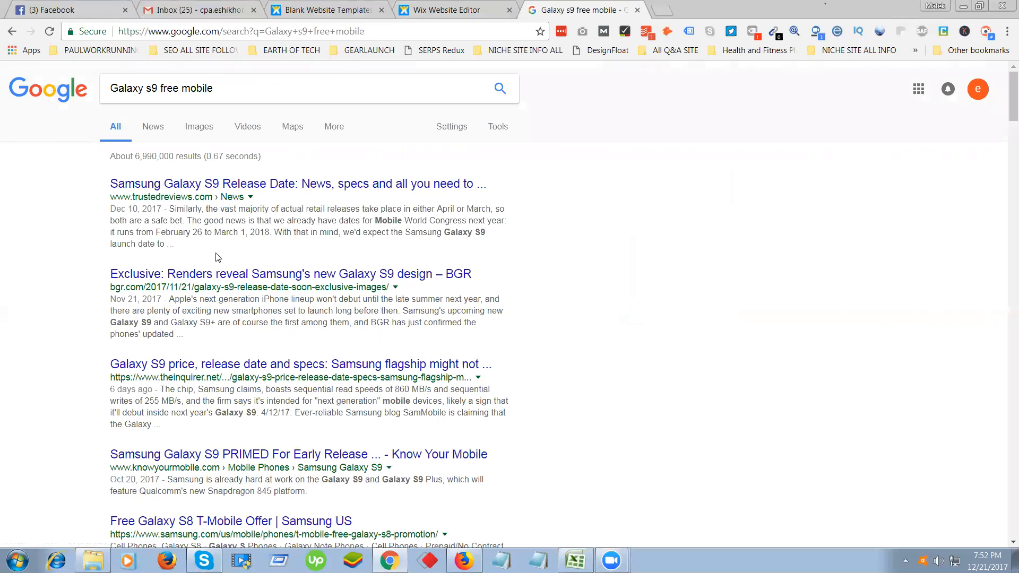
Open the Trusted Reviews result on the Samsung Galaxy S9 release date in a new tab and read through the article.
{"action": "right_click", "coordinate": [223, 185]}
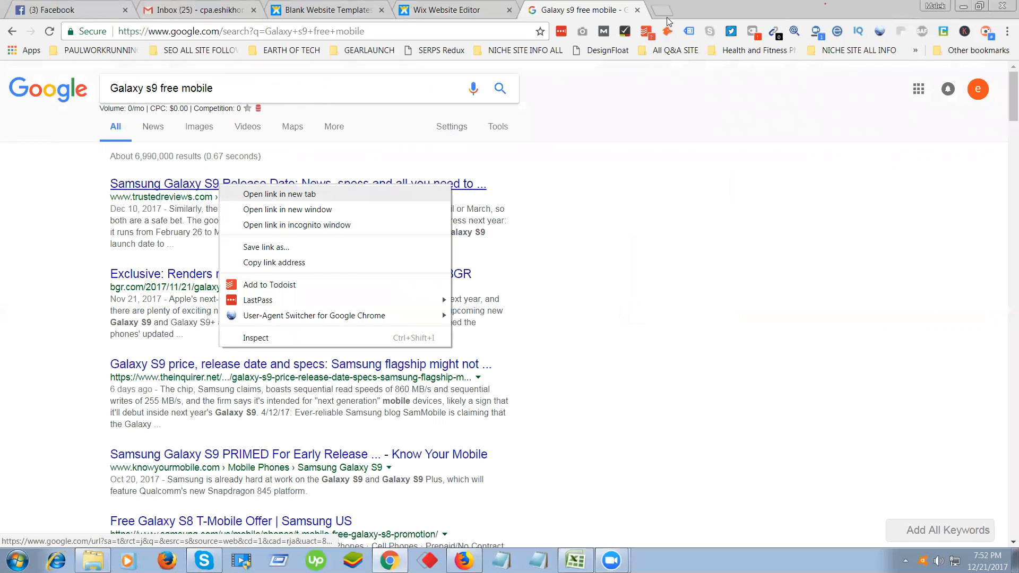
{"action": "left_click", "coordinate": [242, 193]}
{"action": "left_click", "coordinate": [688, 9]}
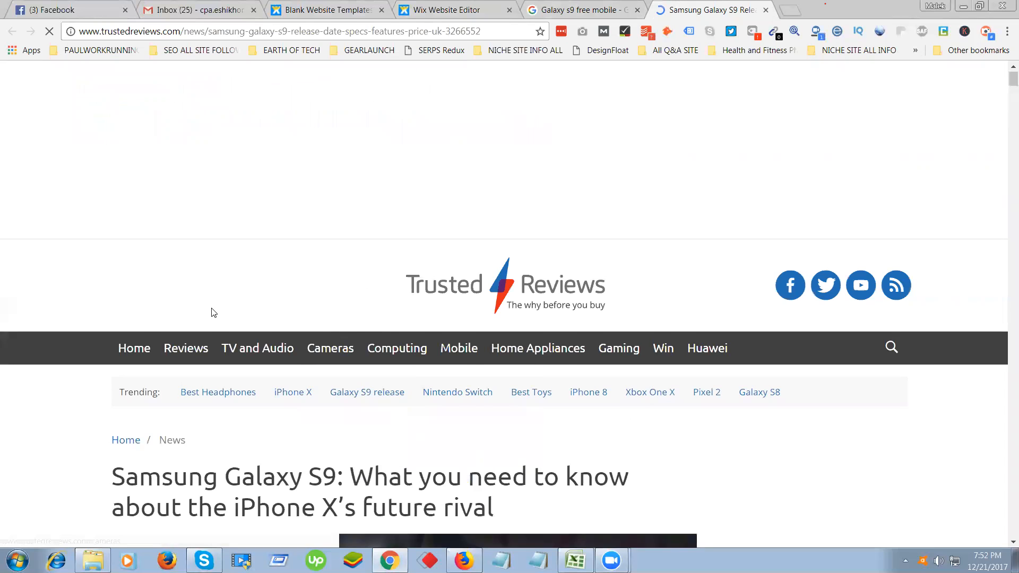
{"action": "scroll", "coordinate": [211, 314], "scroll_direction": "down", "scroll_amount": 7}
{"action": "scroll", "coordinate": [211, 314], "scroll_direction": "down", "scroll_amount": 5}
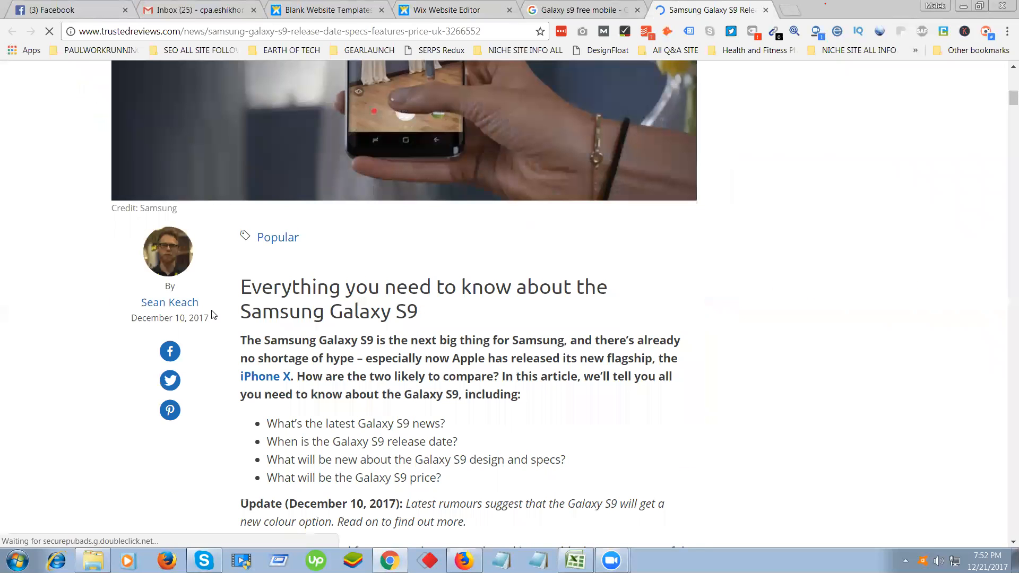
{"action": "scroll", "coordinate": [211, 314], "scroll_direction": "down", "scroll_amount": 5}
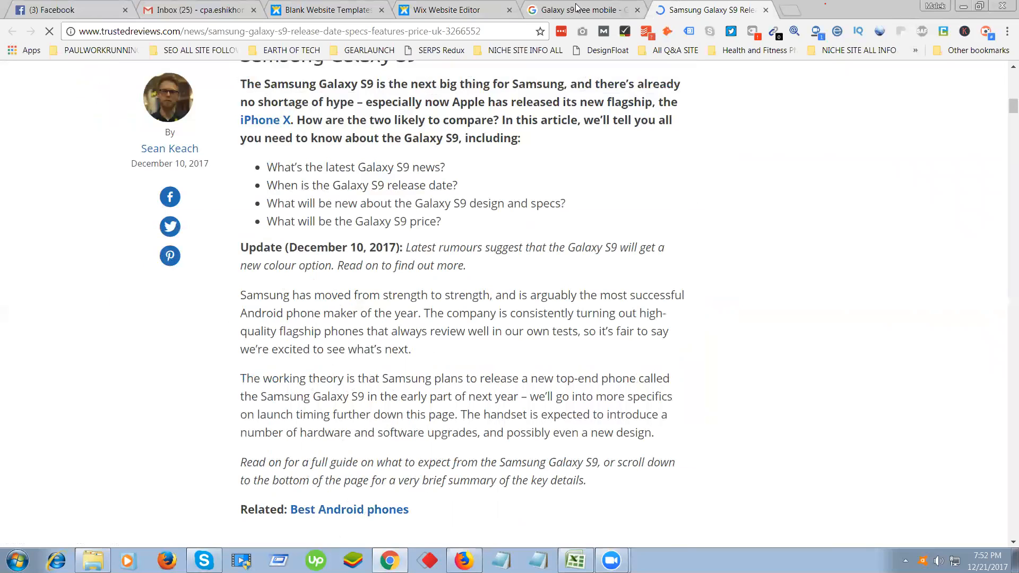
Return to the Google results, look through them, and go to youtube.com in the same tab.
{"action": "key", "text": "ctrl+shift+Tab"}
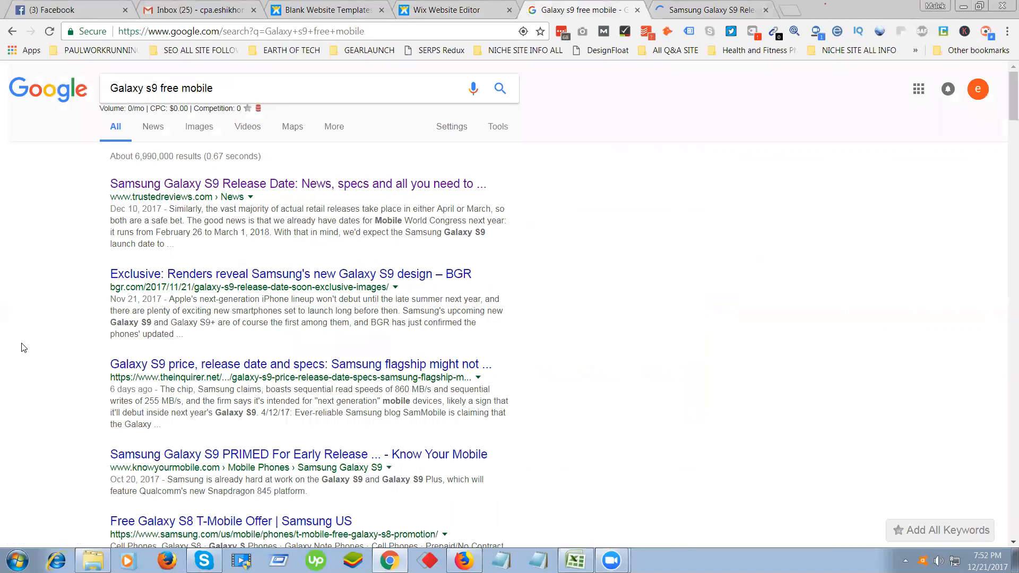
{"action": "scroll", "coordinate": [224, 355], "scroll_direction": "down", "scroll_amount": 3}
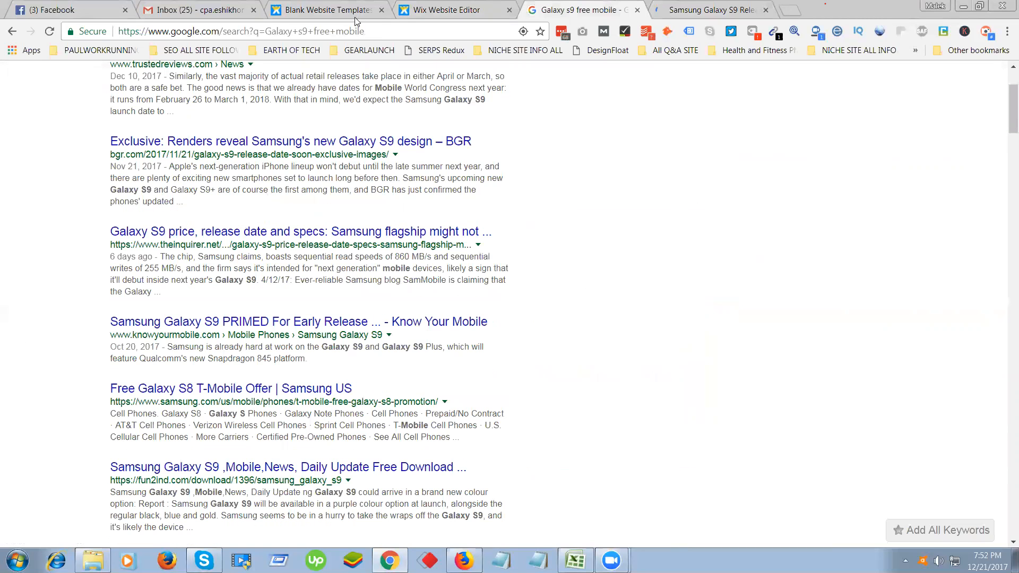
{"action": "left_click", "coordinate": [342, 32]}
{"action": "type", "text": "youtube.com"}
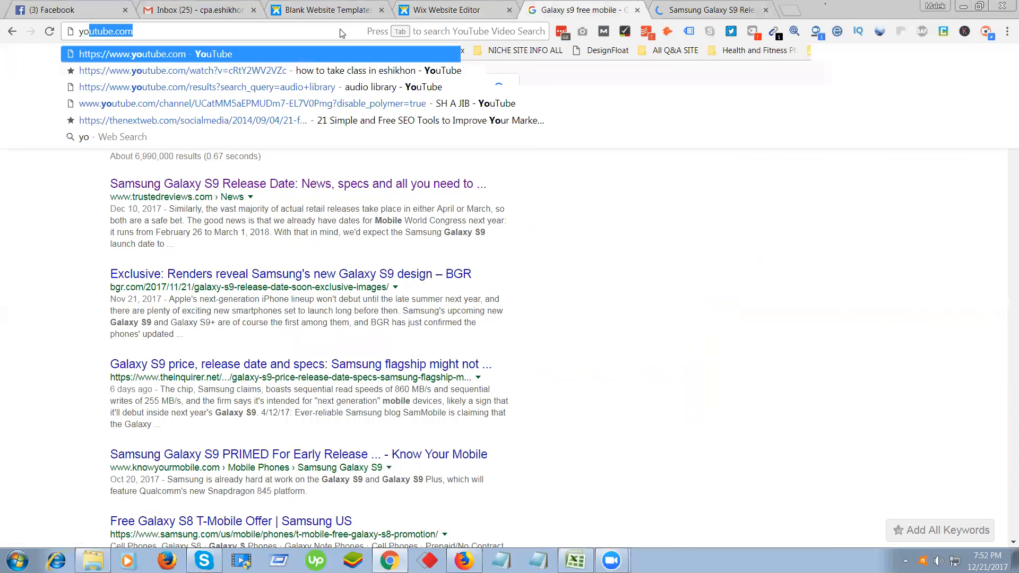
{"action": "key", "text": "Return"}
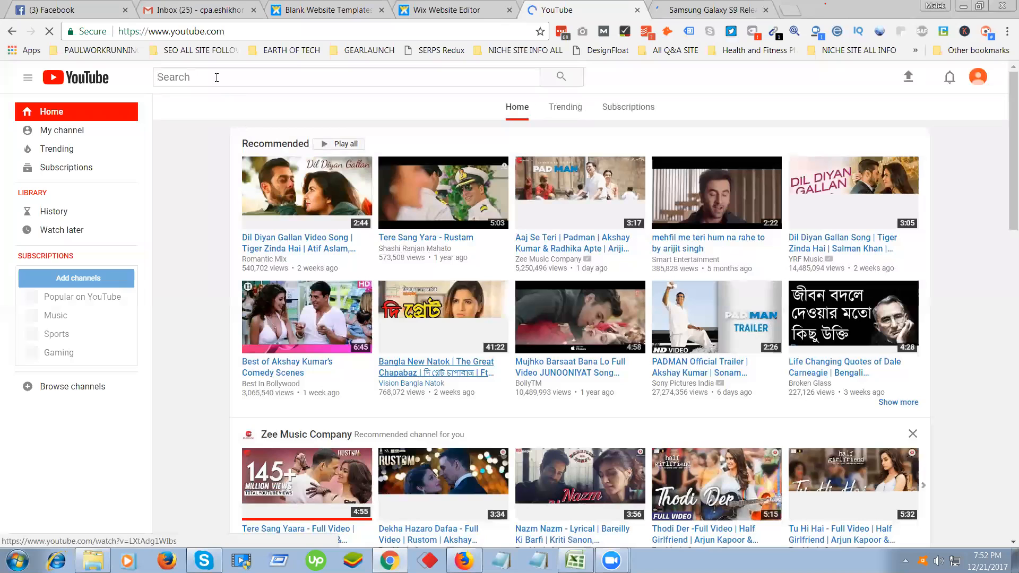
Search YouTube for "how to get samsung galaxy s9 free".
{"action": "left_click", "coordinate": [217, 77]}
{"action": "type", "text": "how to get "}
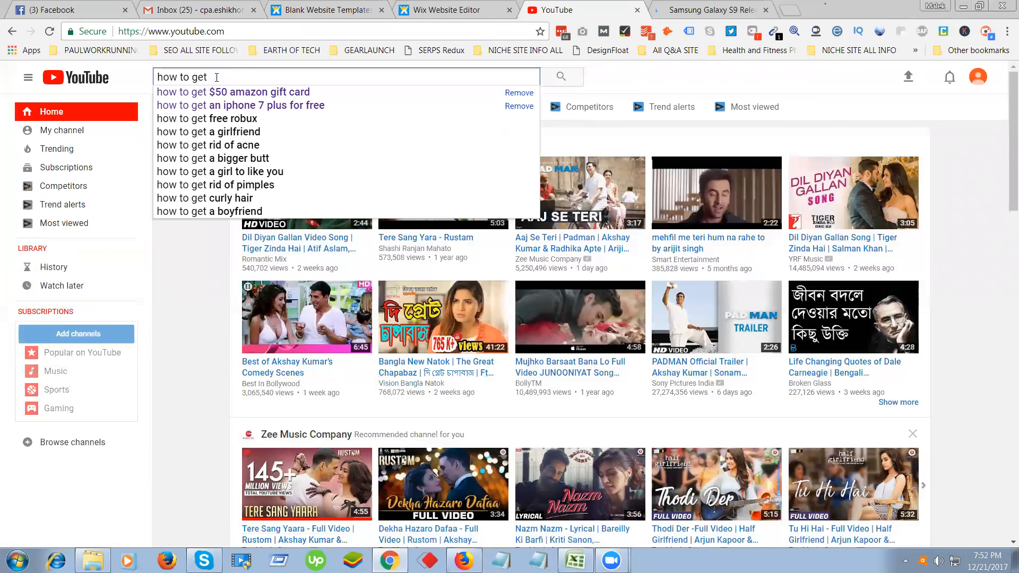
{"action": "type", "text": "samsung "}
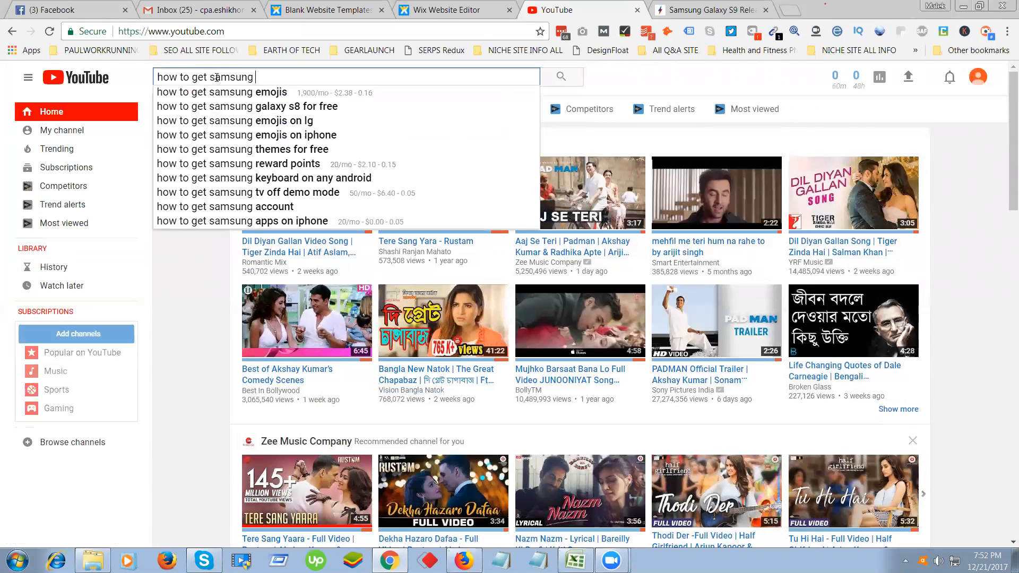
{"action": "type", "text": "galaxy "}
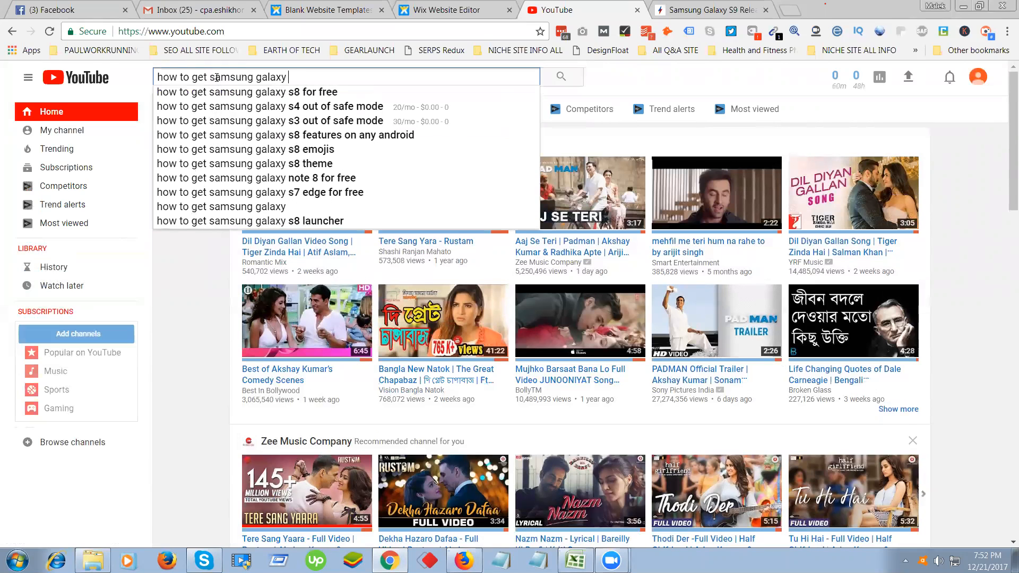
{"action": "type", "text": "s9 free"}
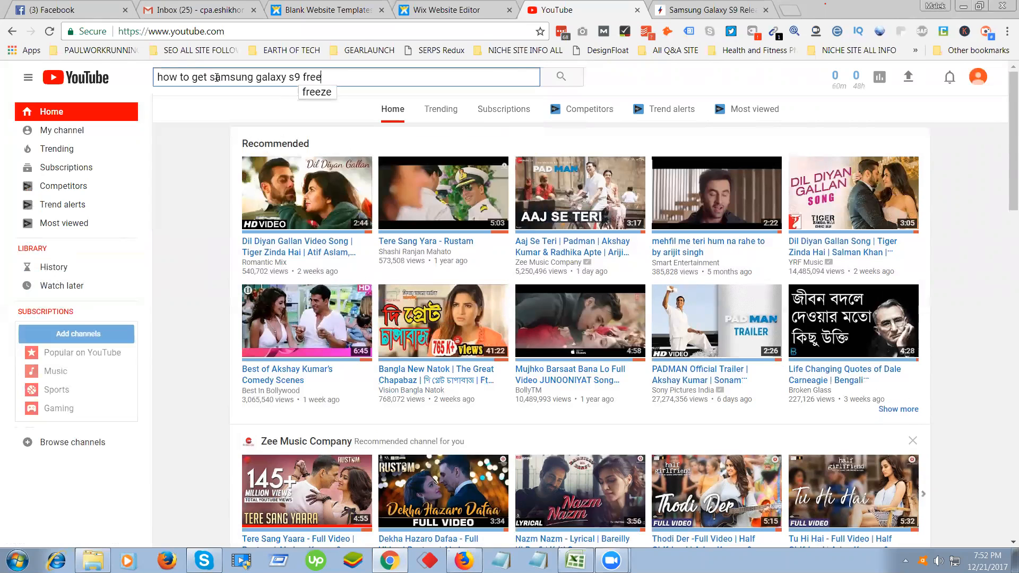
{"action": "key", "text": "Return"}
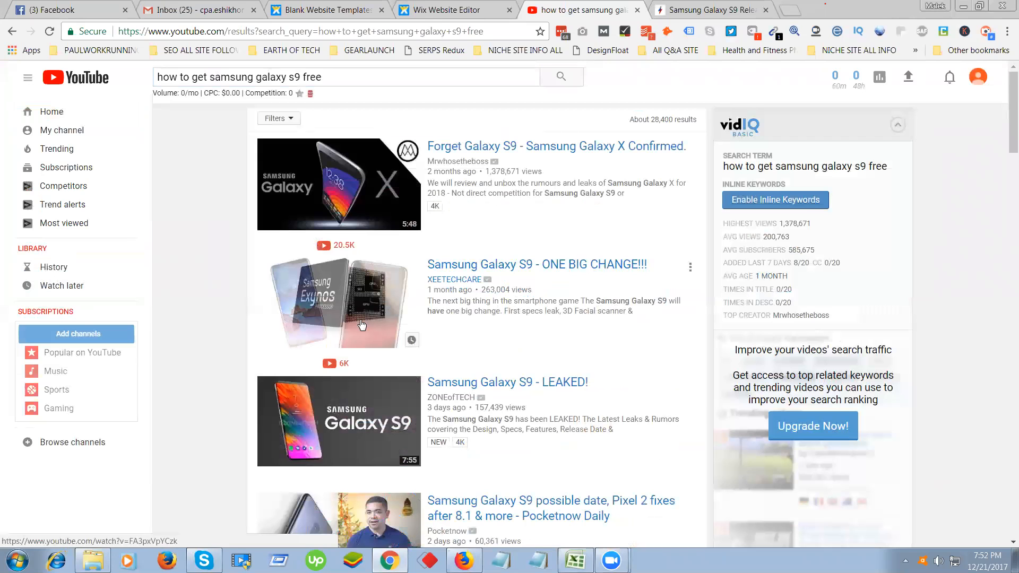
Open the "How To Get A Galaxy S8/S8 Plus For Free!" result, pause it, and read through its description and comments.
{"action": "scroll", "coordinate": [372, 329], "scroll_direction": "down", "scroll_amount": 4}
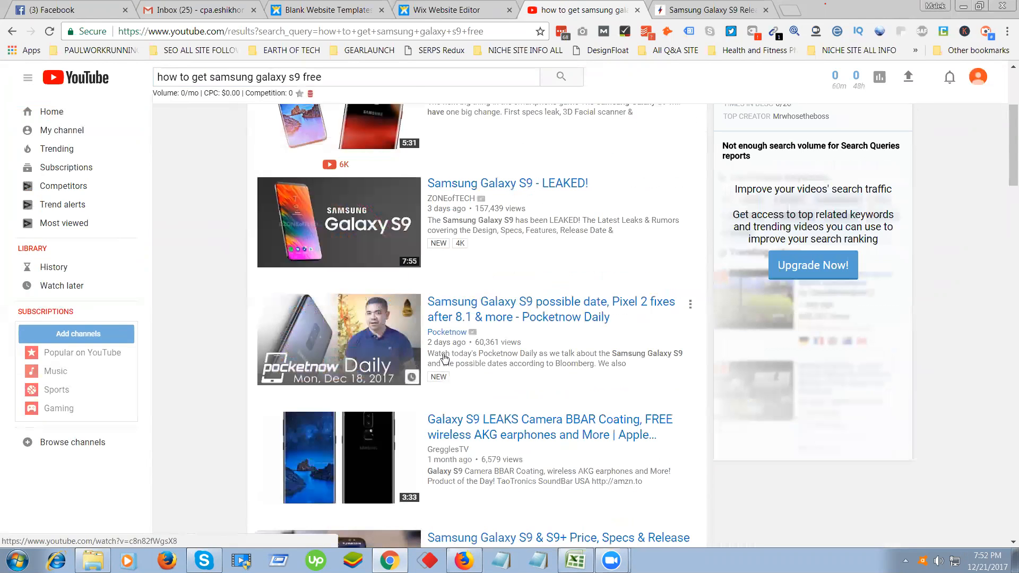
{"action": "scroll", "coordinate": [445, 358], "scroll_direction": "down", "scroll_amount": 1}
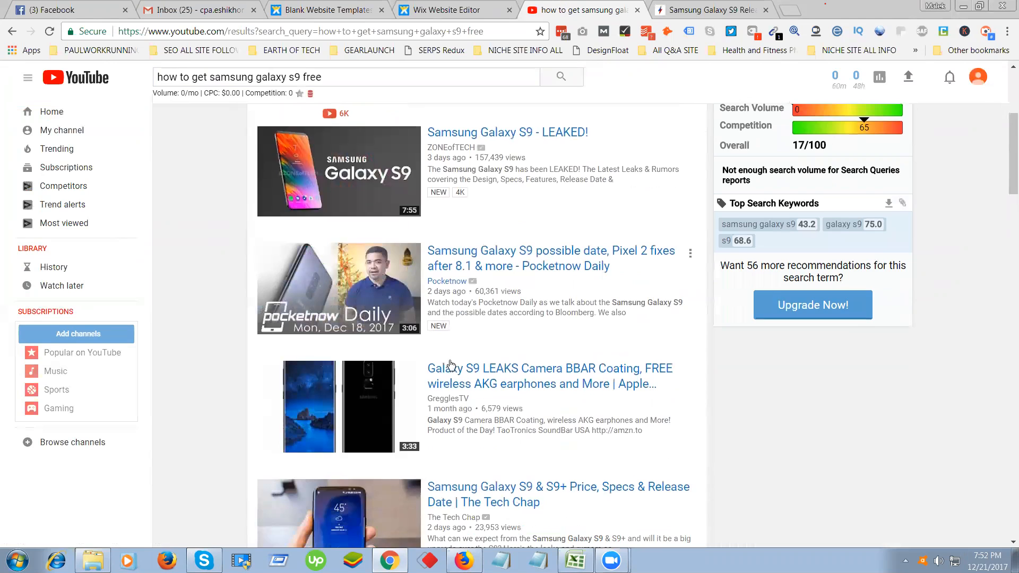
{"action": "scroll", "coordinate": [449, 361], "scroll_direction": "down", "scroll_amount": 8}
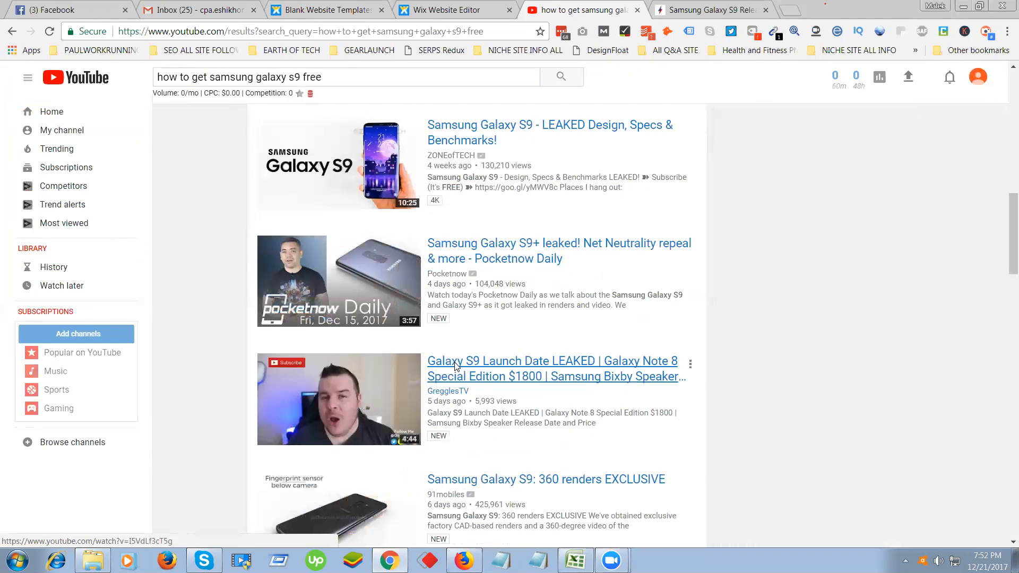
{"action": "scroll", "coordinate": [455, 366], "scroll_direction": "down", "scroll_amount": 6}
{"action": "scroll", "coordinate": [452, 368], "scroll_direction": "down", "scroll_amount": 3}
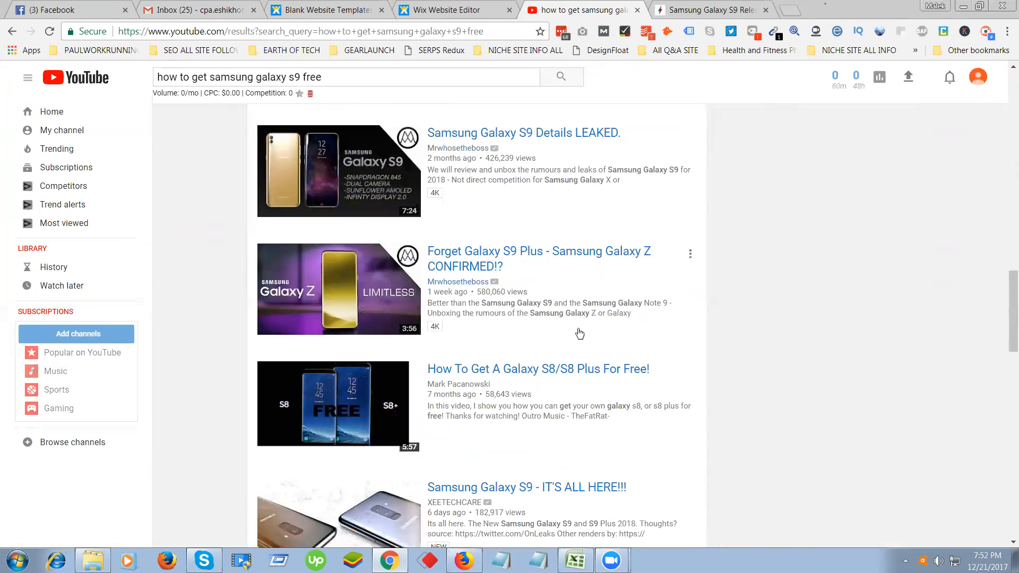
{"action": "left_click", "coordinate": [491, 396]}
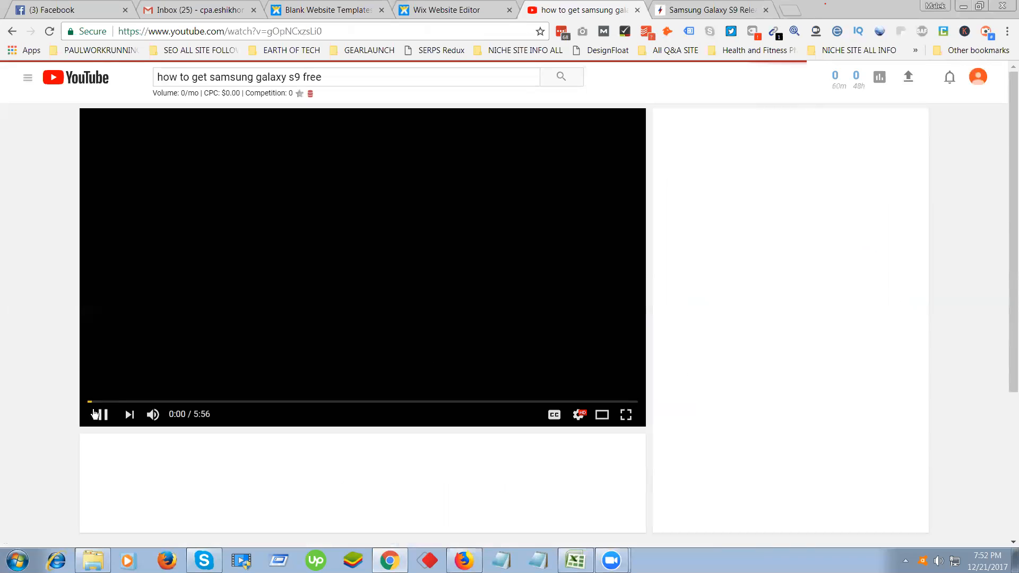
{"action": "left_click", "coordinate": [107, 417]}
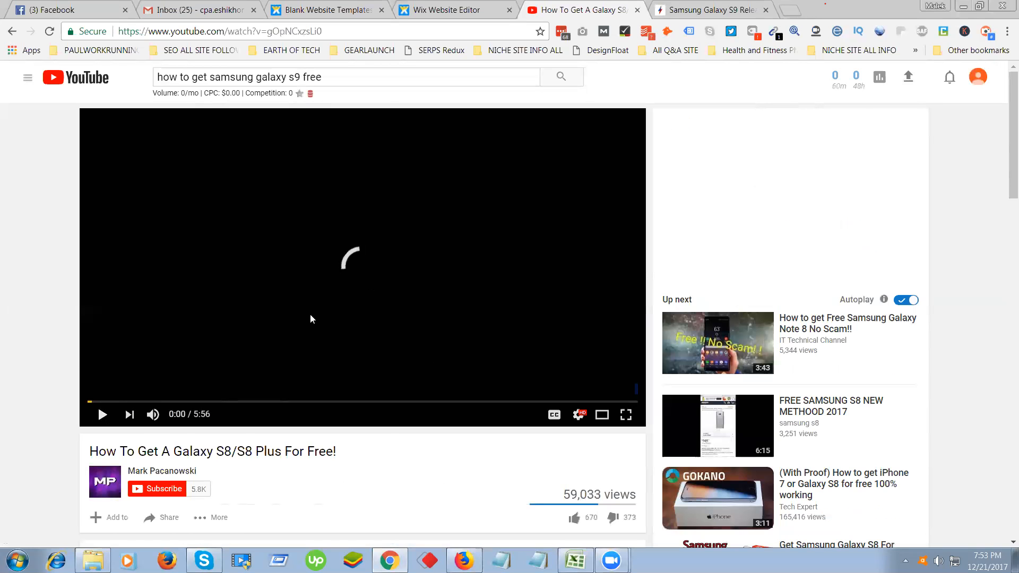
{"action": "scroll", "coordinate": [290, 314], "scroll_direction": "down", "scroll_amount": 6}
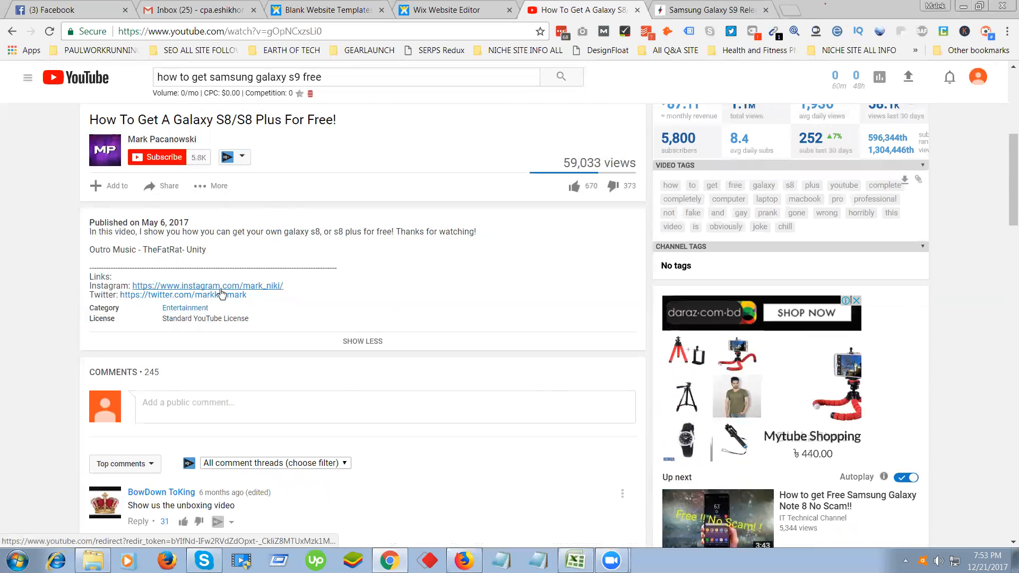
{"action": "scroll", "coordinate": [346, 360], "scroll_direction": "down", "scroll_amount": 4}
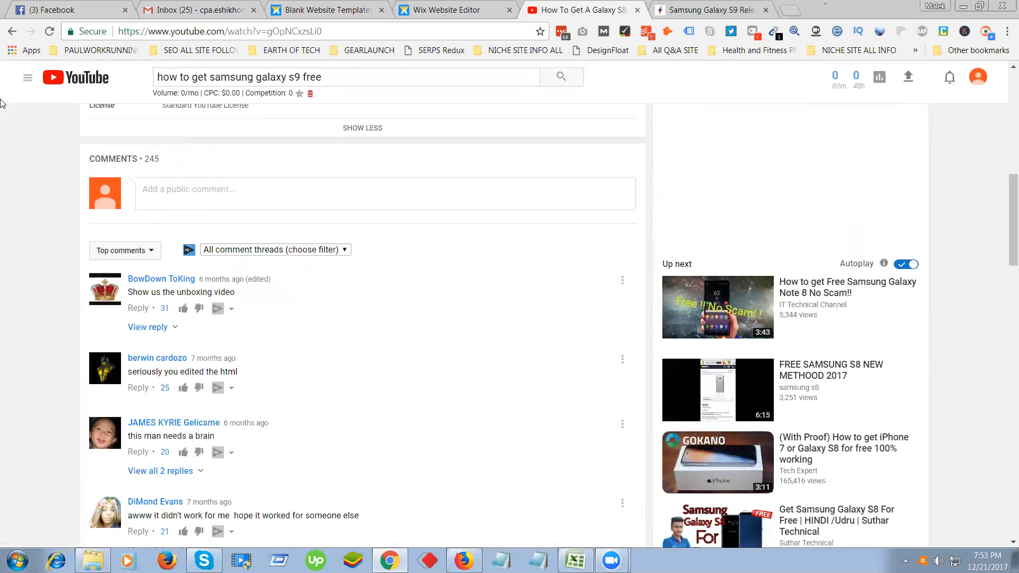
Return to the Galaxy S9 search results and look through the remaining videos for free-phone offers.
{"action": "left_click", "coordinate": [15, 31]}
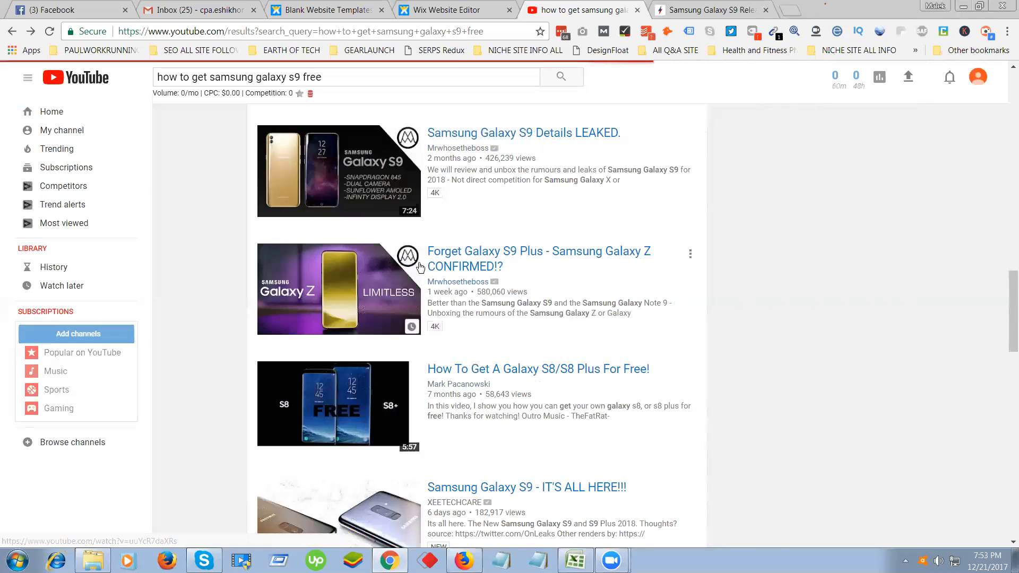
{"action": "scroll", "coordinate": [425, 274], "scroll_direction": "down", "scroll_amount": 3}
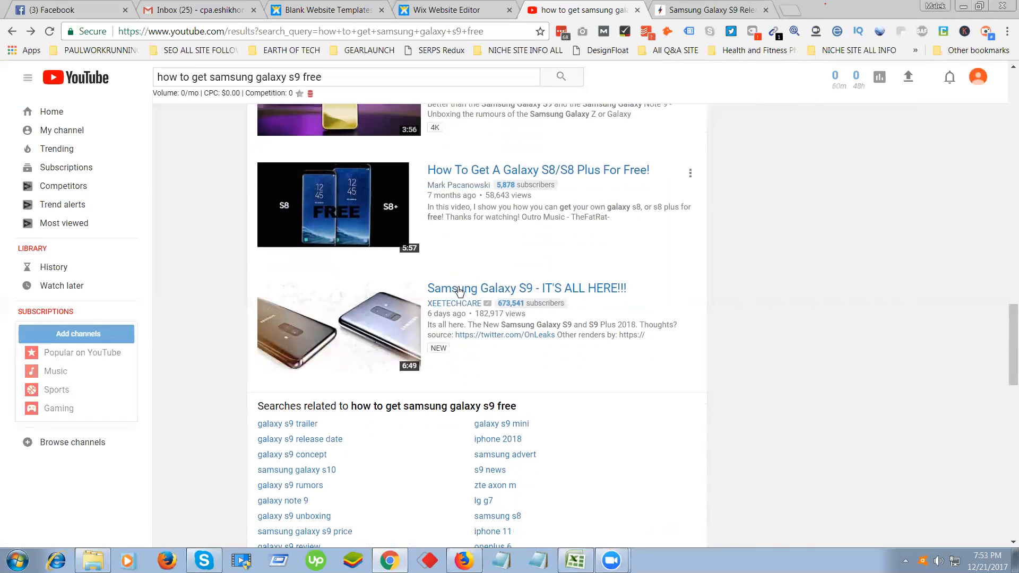
{"action": "scroll", "coordinate": [460, 335], "scroll_direction": "down", "scroll_amount": 6}
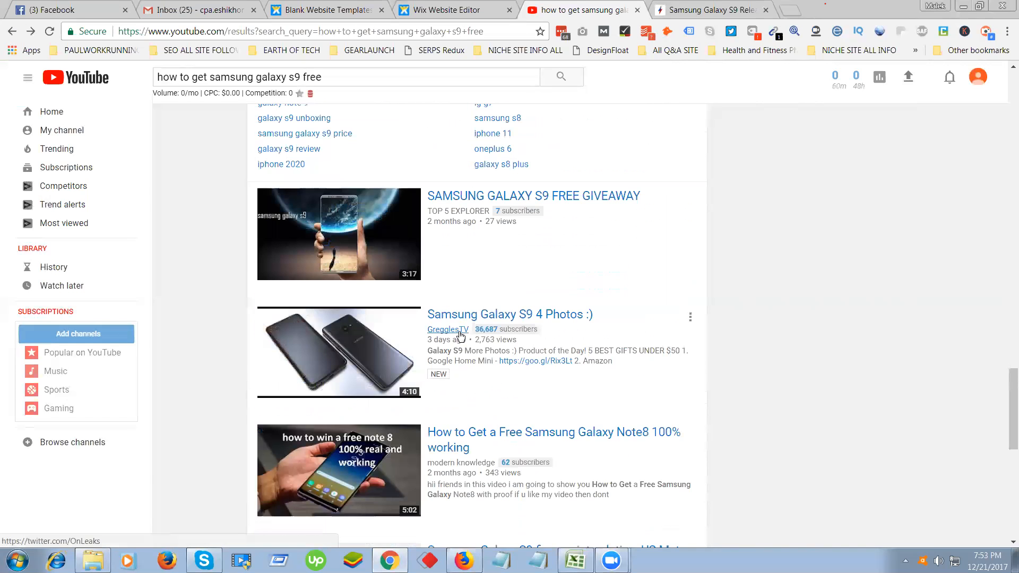
{"action": "scroll", "coordinate": [461, 336], "scroll_direction": "down", "scroll_amount": 2}
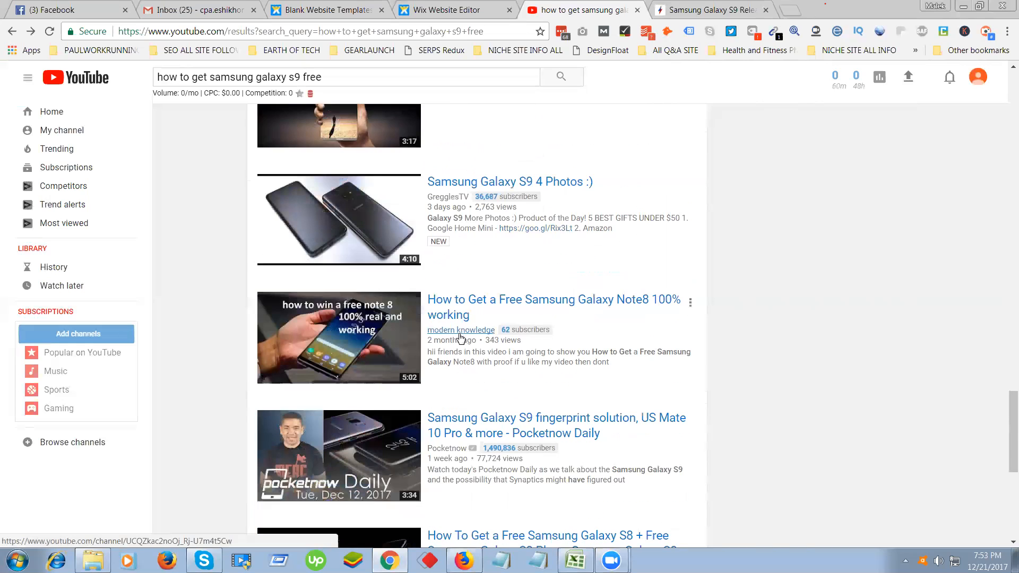
{"action": "scroll", "coordinate": [461, 338], "scroll_direction": "down", "scroll_amount": 3}
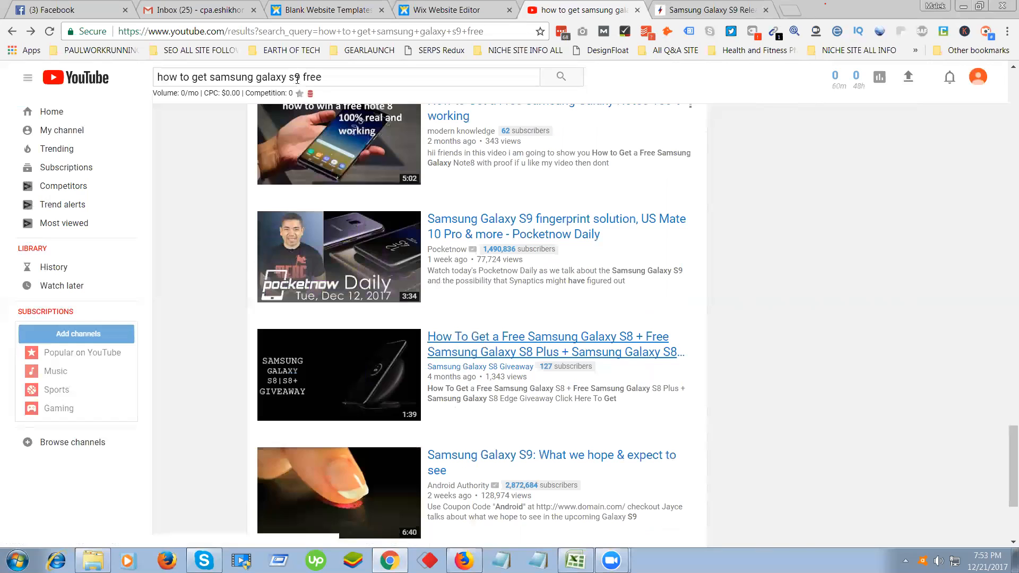
Change the YouTube search to "how to get iphone free".
{"action": "scroll", "coordinate": [298, 81], "scroll_direction": "up", "scroll_amount": 20}
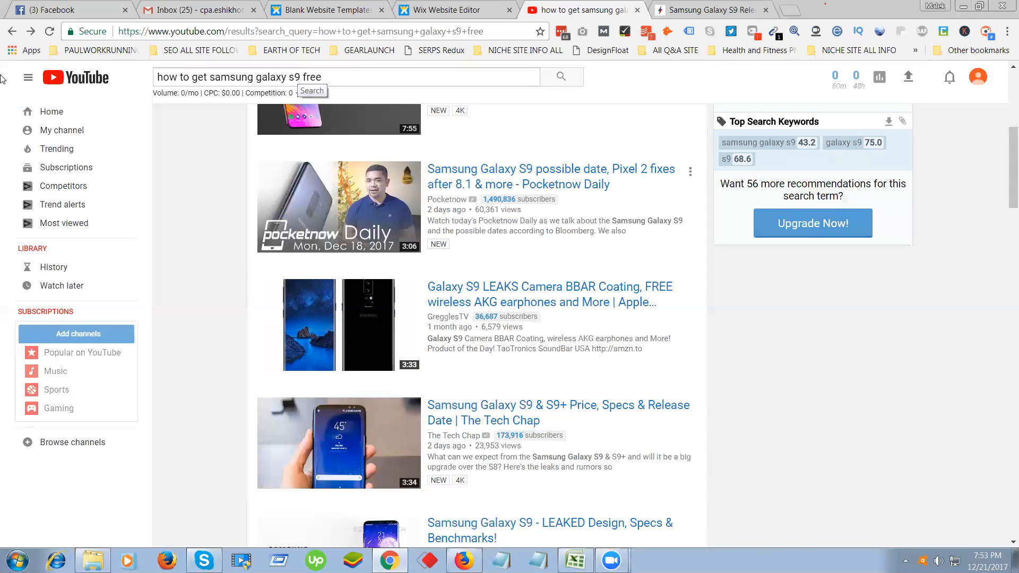
{"action": "key", "text": "BackSpace"}
{"action": "key", "text": "BackSpace"}
{"action": "key", "text": "BackSpace"}
{"action": "key", "text": "BackSpace"}
{"action": "key", "text": "BackSpace"}
{"action": "key", "text": "BackSpace"}
{"action": "key", "text": "BackSpace"}
{"action": "key", "text": "BackSpace"}
{"action": "key", "text": "BackSpace"}
{"action": "key", "text": "BackSpace"}
{"action": "key", "text": "BackSpace"}
{"action": "key", "text": "BackSpace"}
{"action": "key", "text": "BackSpace"}
{"action": "key", "text": "BackSpace"}
{"action": "key", "text": "BackSpace"}
{"action": "key", "text": "BackSpace"}
{"action": "key", "text": "BackSpace"}
{"action": "type", "text": "ipone"}
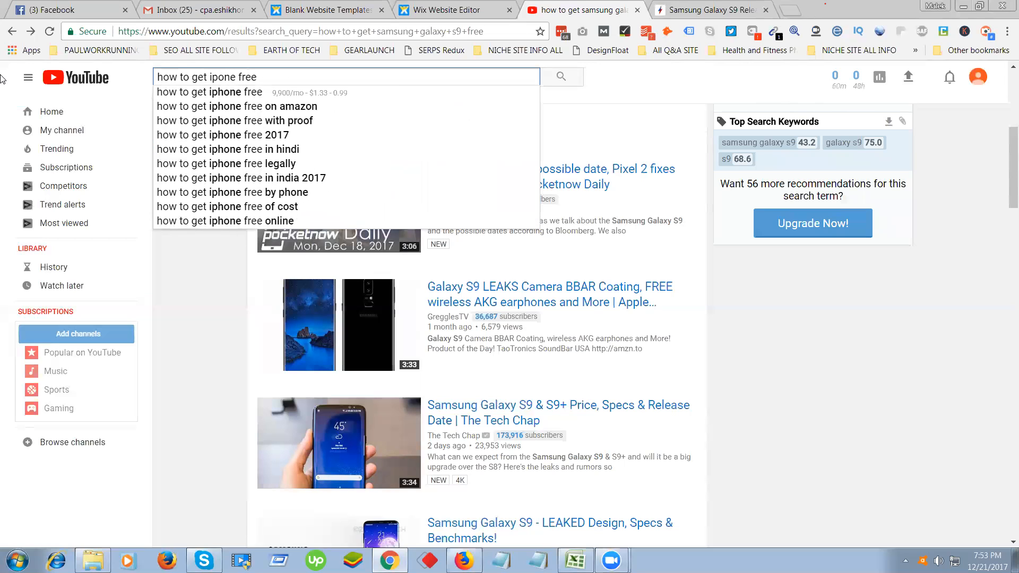
{"action": "left_click", "coordinate": [262, 93]}
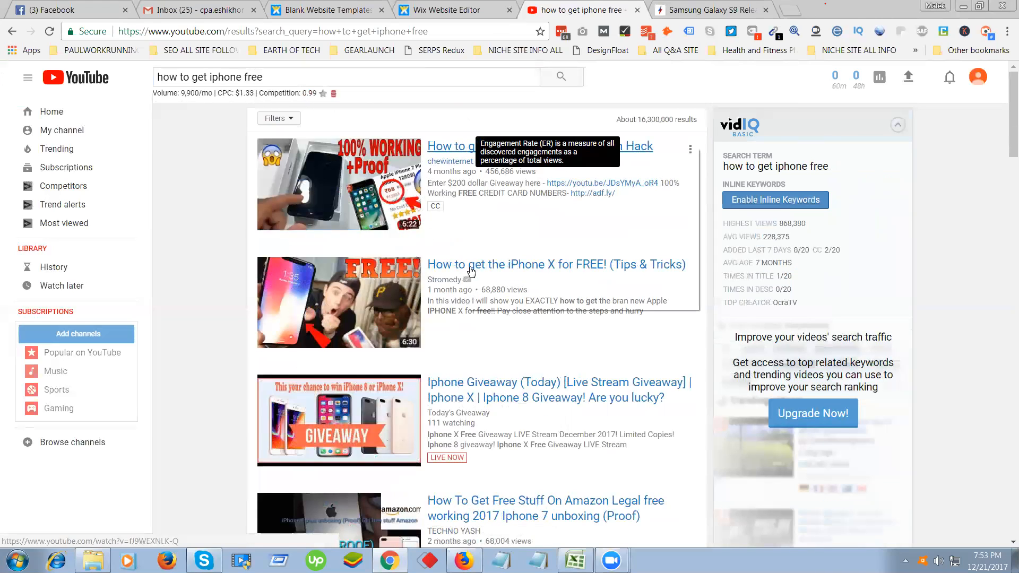
Open the free iPhone 7 Amazon hack, free iPhone X, and free Amazon stuff videos in separate new tabs.
{"action": "right_click", "coordinate": [471, 271]}
{"action": "left_click", "coordinate": [485, 279]}
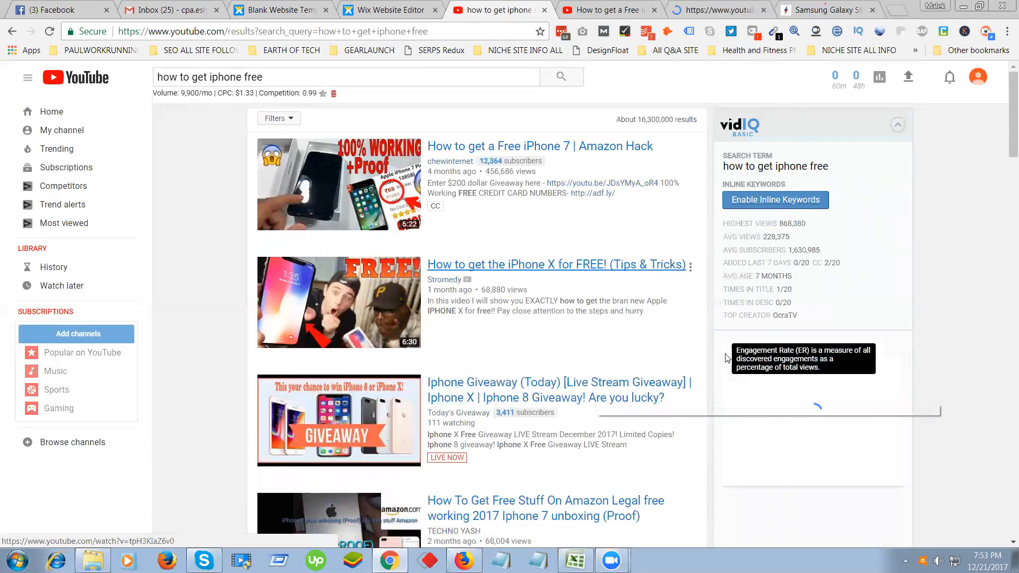
{"action": "scroll", "coordinate": [503, 332], "scroll_direction": "down", "scroll_amount": 3}
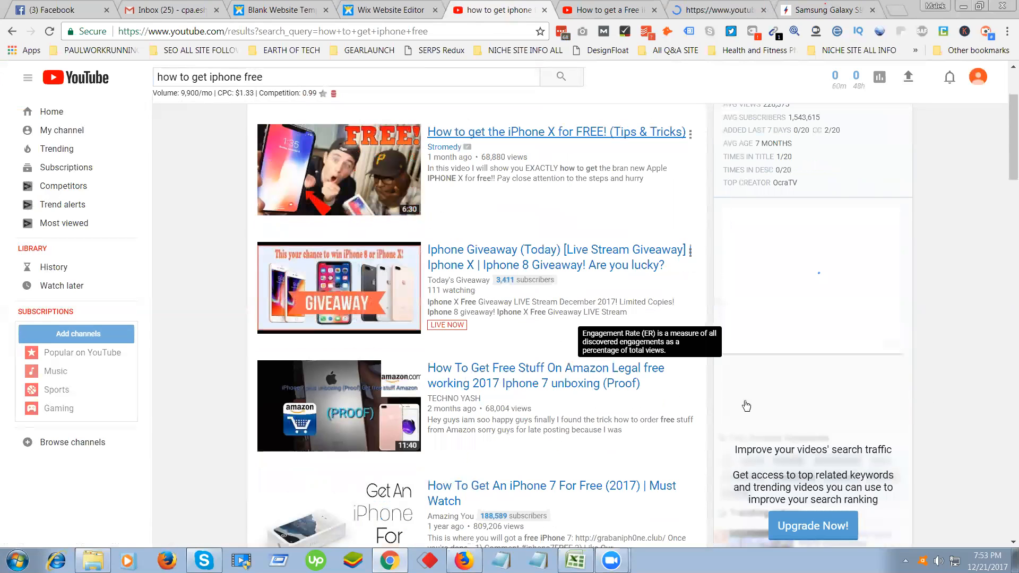
{"action": "right_click", "coordinate": [440, 372]}
{"action": "left_click", "coordinate": [455, 375]}
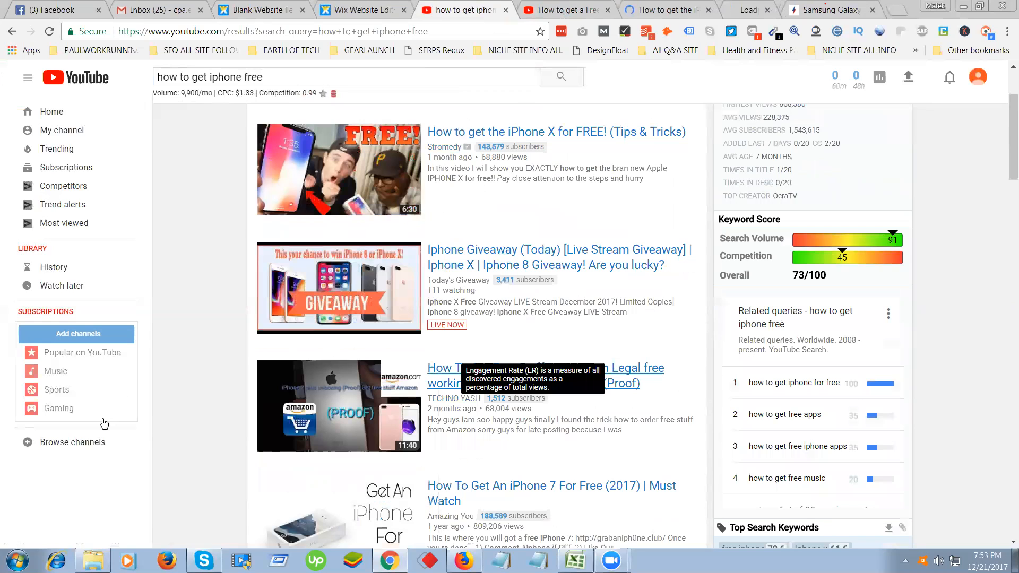
Read the description of the "How to get a Free iPhone 7 | Amazon Hack" video and close its tab.
{"action": "key", "text": "ctrl+Tab"}
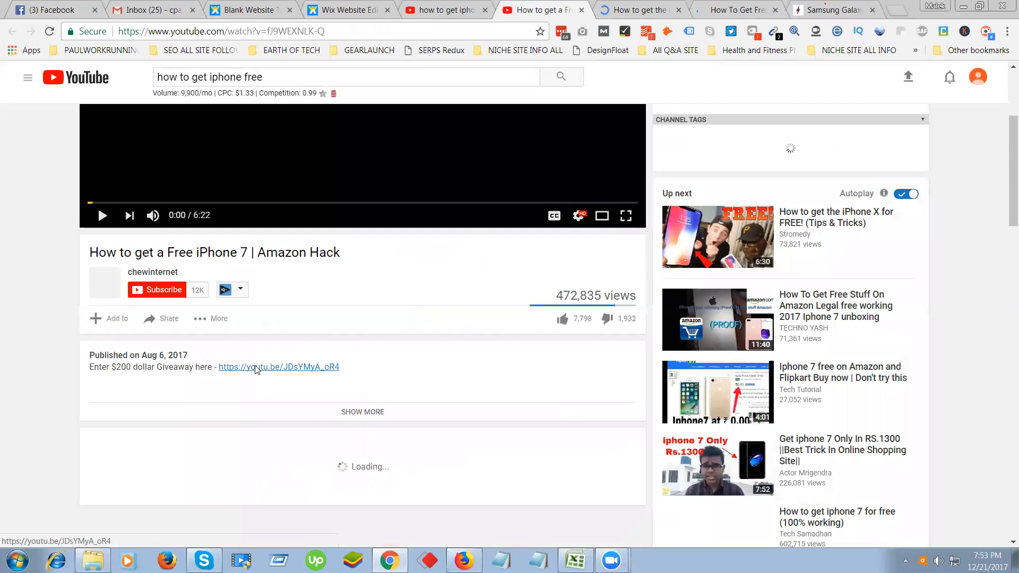
{"action": "scroll", "coordinate": [268, 370], "scroll_direction": "down", "scroll_amount": 2}
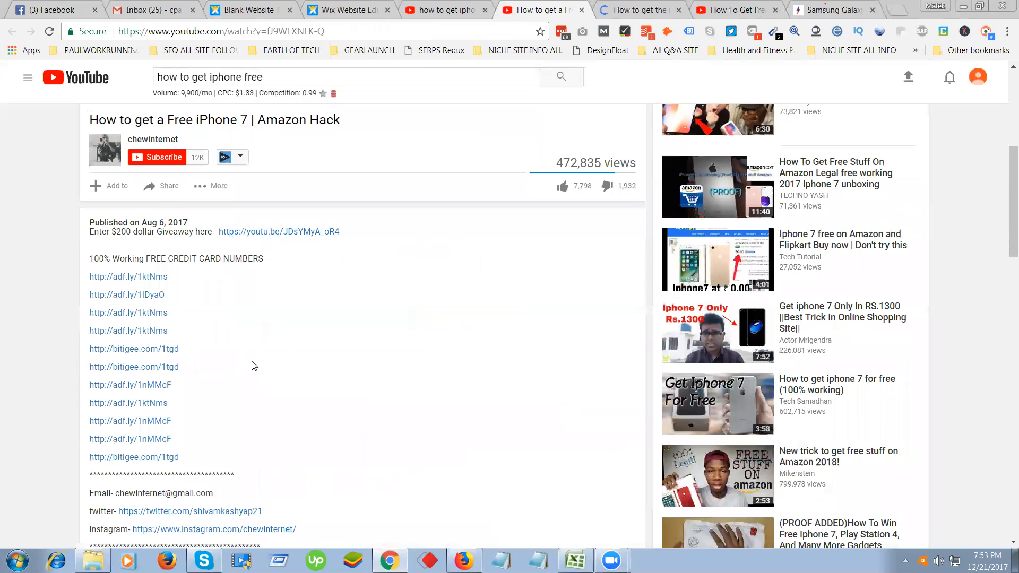
{"action": "scroll", "coordinate": [253, 365], "scroll_direction": "up", "scroll_amount": 1}
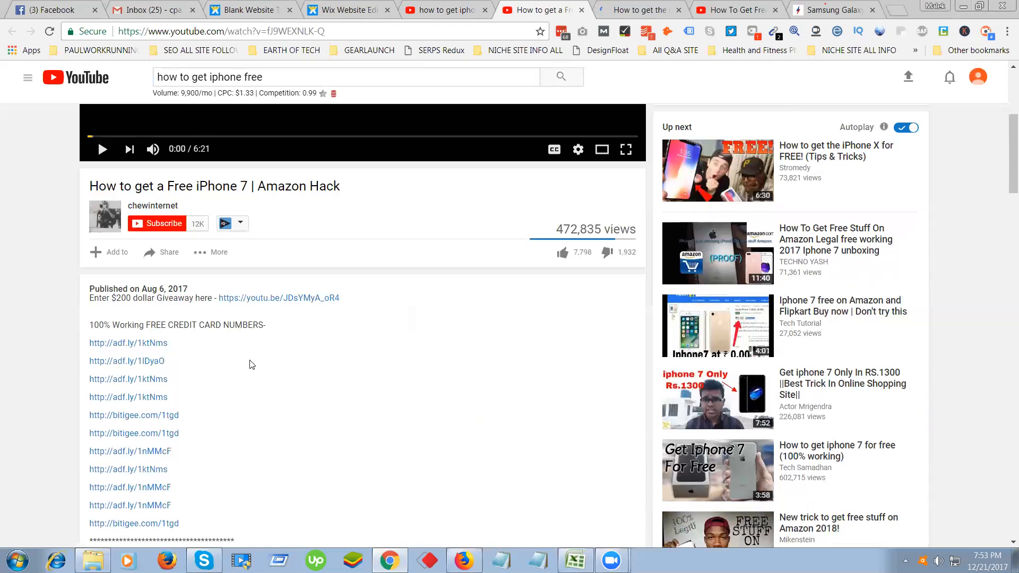
{"action": "left_click", "coordinate": [582, 10]}
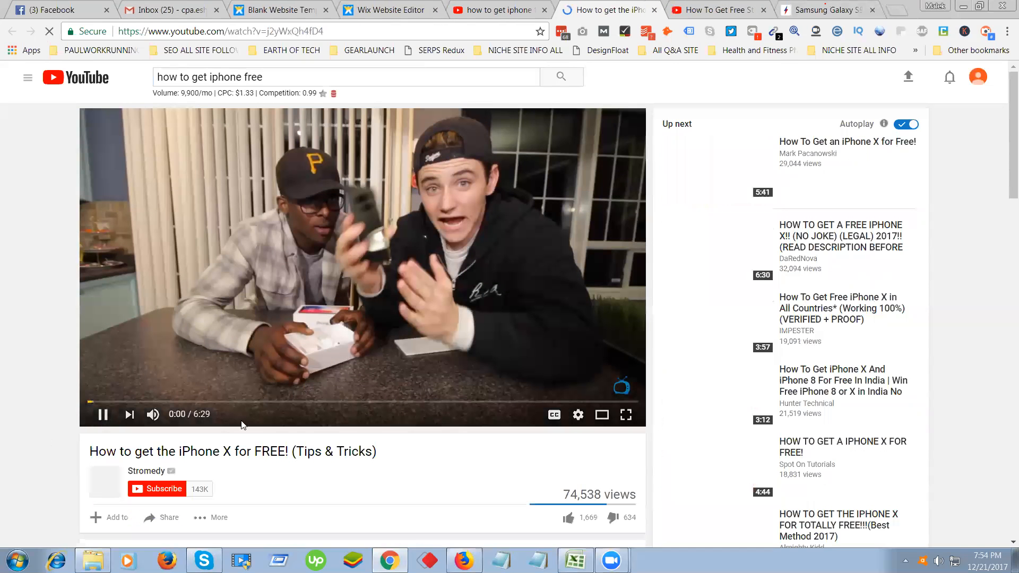
Check the descriptions of the iPhone X and free Amazon stuff videos, and open the Gokano referral link in a new tab.
{"action": "scroll", "coordinate": [351, 289], "scroll_direction": "down", "scroll_amount": 6}
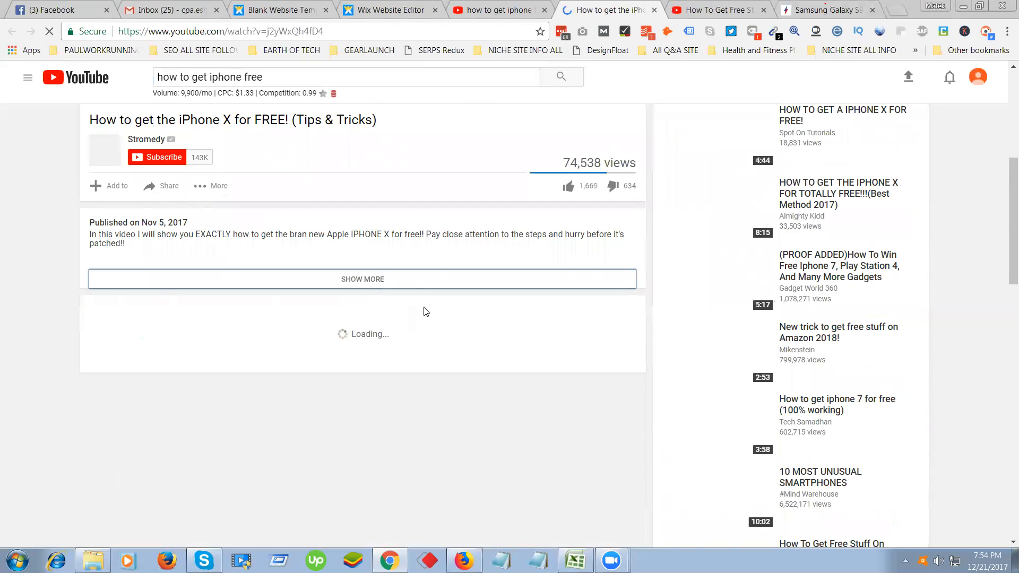
{"action": "left_click", "coordinate": [738, 8]}
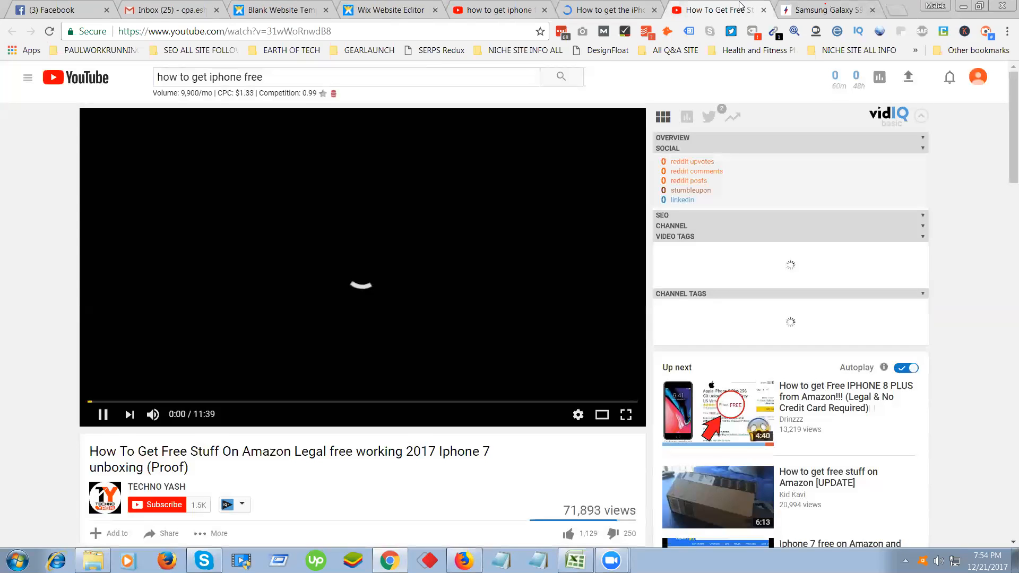
{"action": "scroll", "coordinate": [207, 404], "scroll_direction": "down", "scroll_amount": 5}
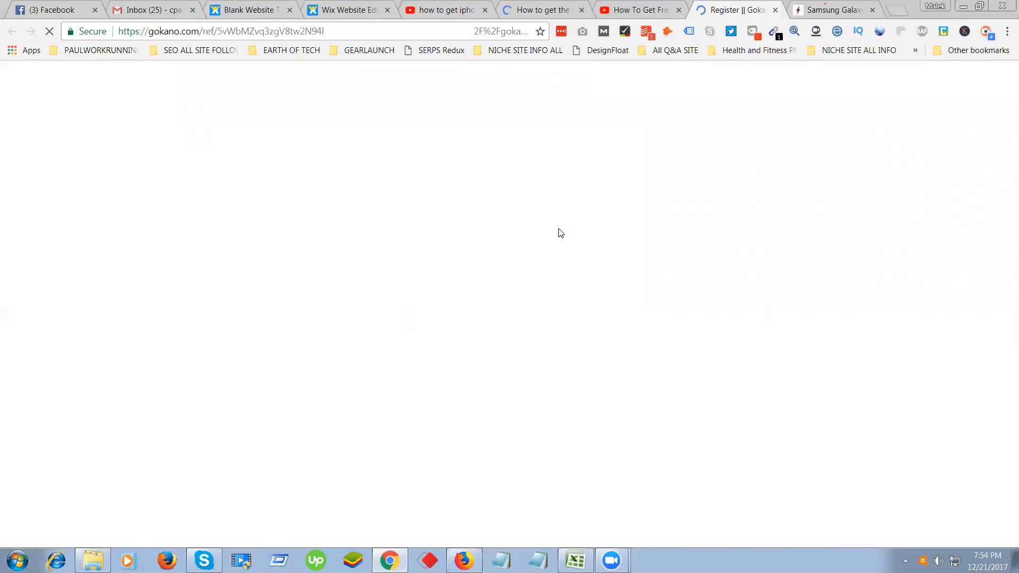
Close the Trusted Reviews article tab and look through the Gokano registration page down to its footer.
{"action": "key", "text": "ctrl+Tab"}
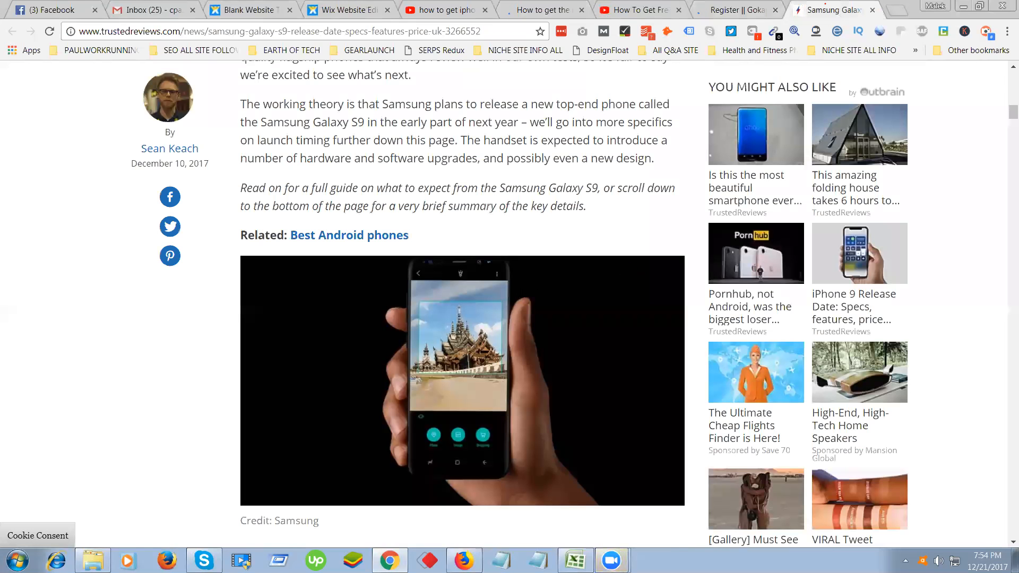
{"action": "scroll", "coordinate": [519, 294], "scroll_direction": "down", "scroll_amount": 15}
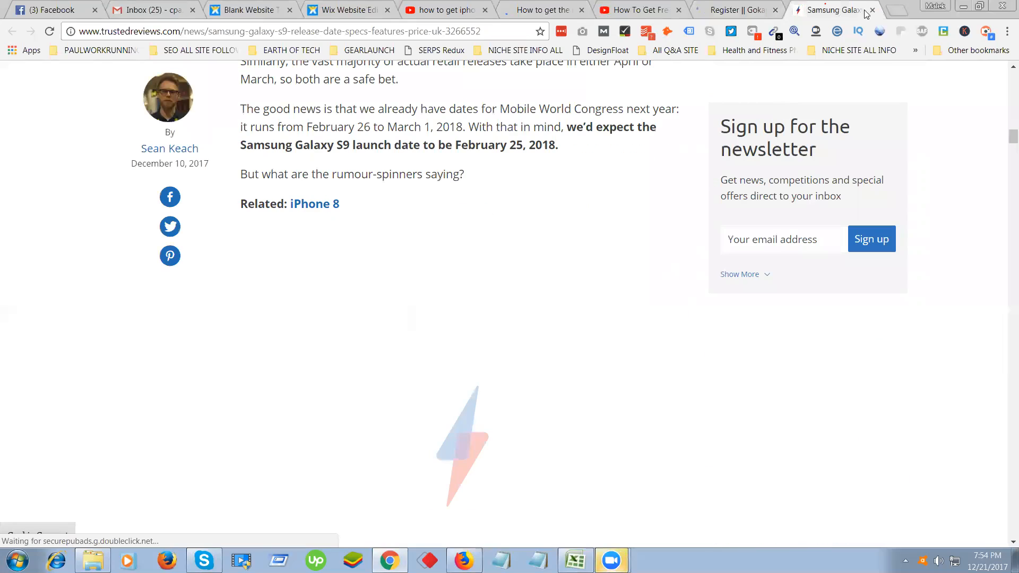
{"action": "key", "text": "ctrl+w"}
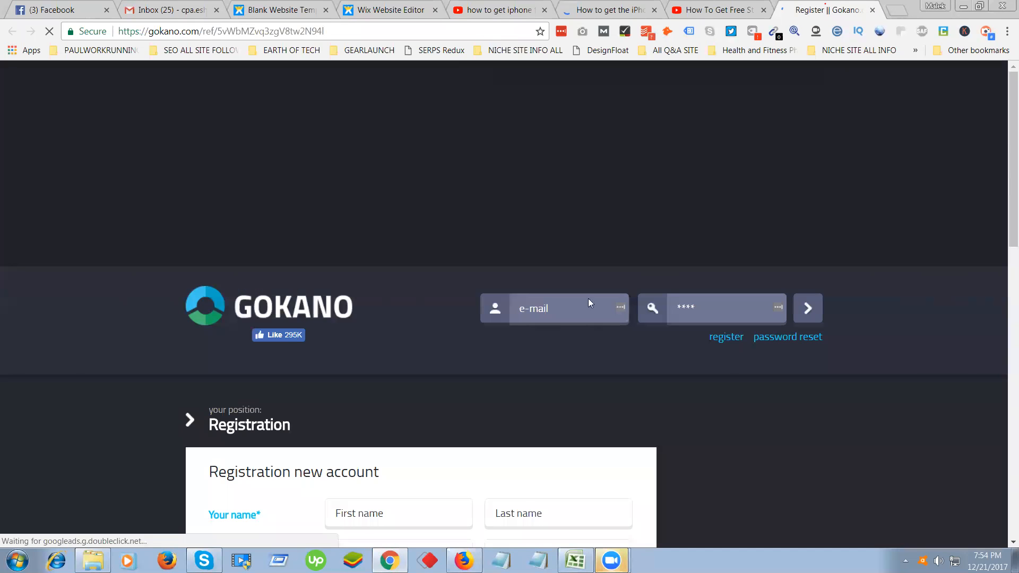
{"action": "scroll", "coordinate": [539, 349], "scroll_direction": "down", "scroll_amount": 20}
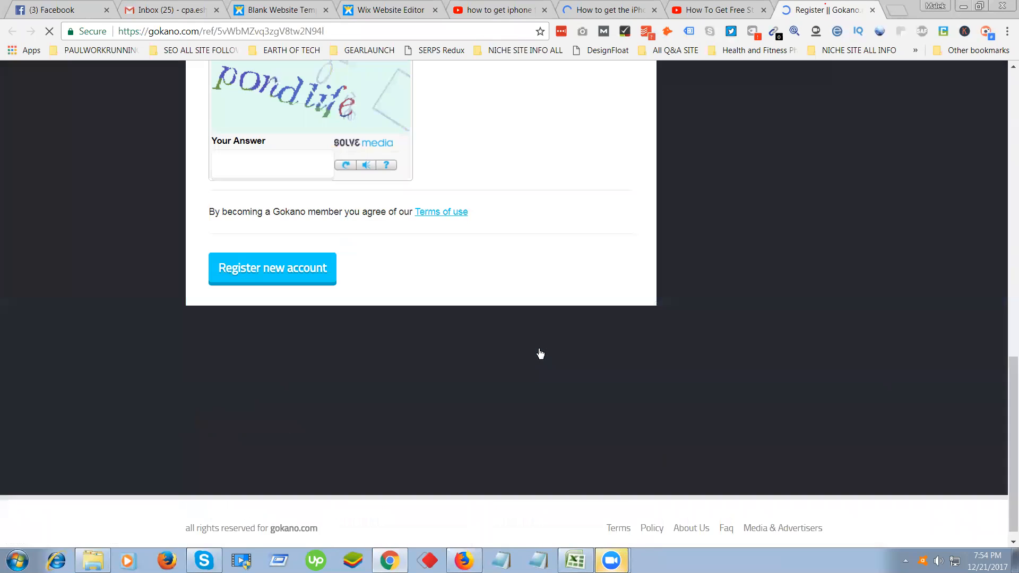
Close the Gokano registration page and the free Amazon stuff video tab.
{"action": "scroll", "coordinate": [540, 354], "scroll_direction": "up", "scroll_amount": 20}
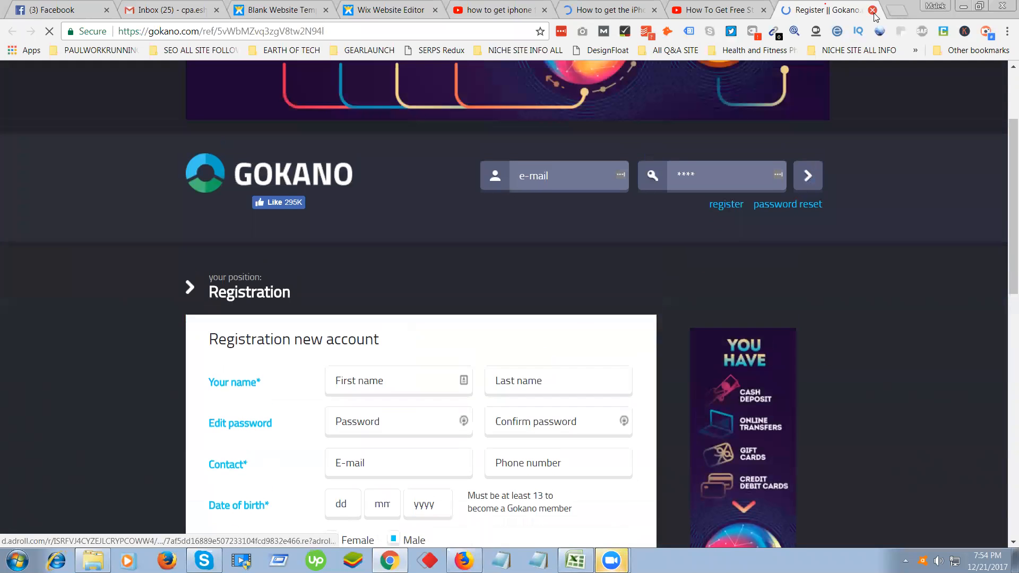
{"action": "key", "text": "ctrl+w"}
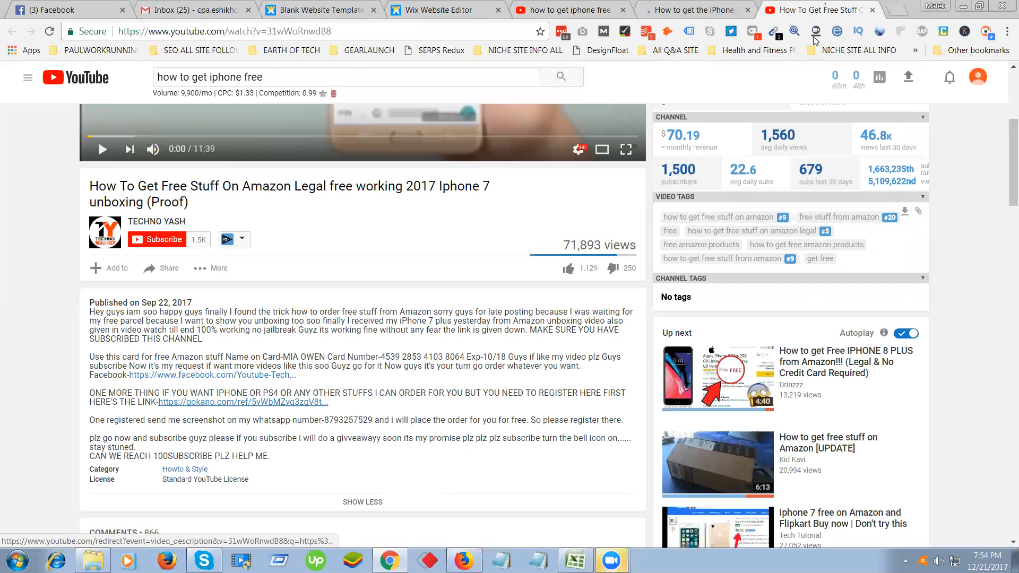
{"action": "key", "text": "ctrl+w"}
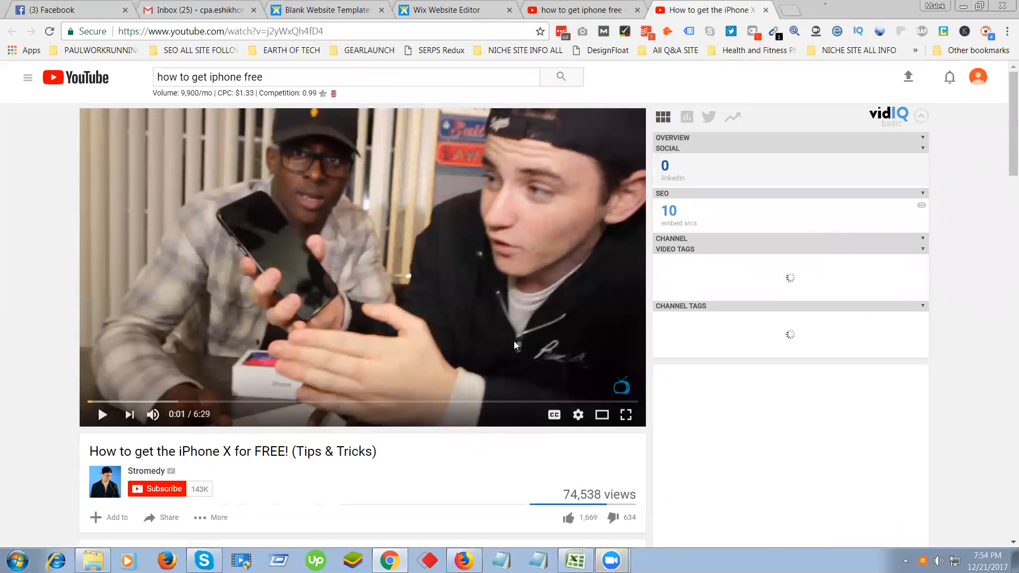
Expand the description of the "How to get the iPhone X for FREE!" video and open its Stromedy merchandise link.
{"action": "scroll", "coordinate": [115, 385], "scroll_direction": "down", "scroll_amount": 5}
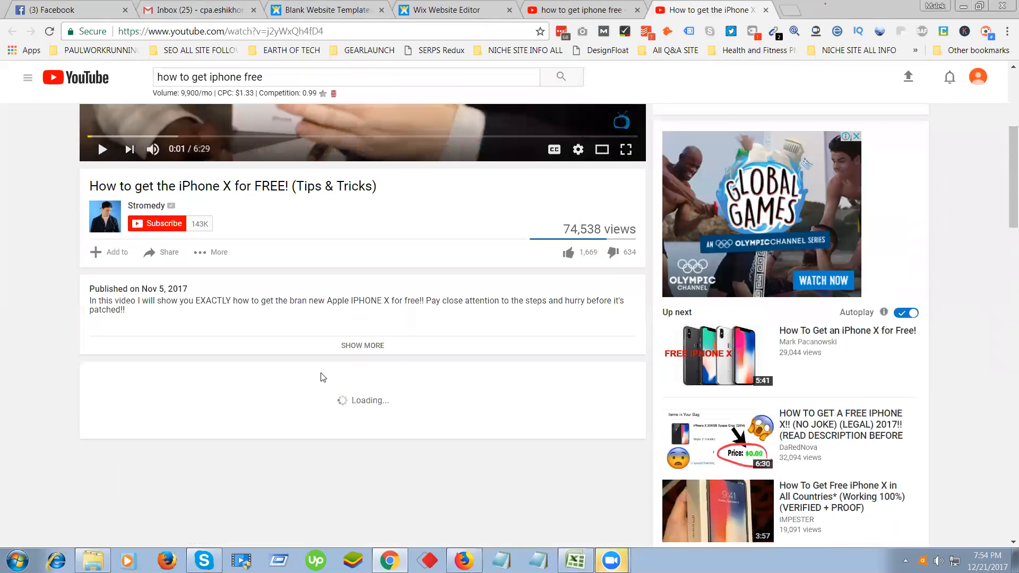
{"action": "left_click", "coordinate": [376, 348]}
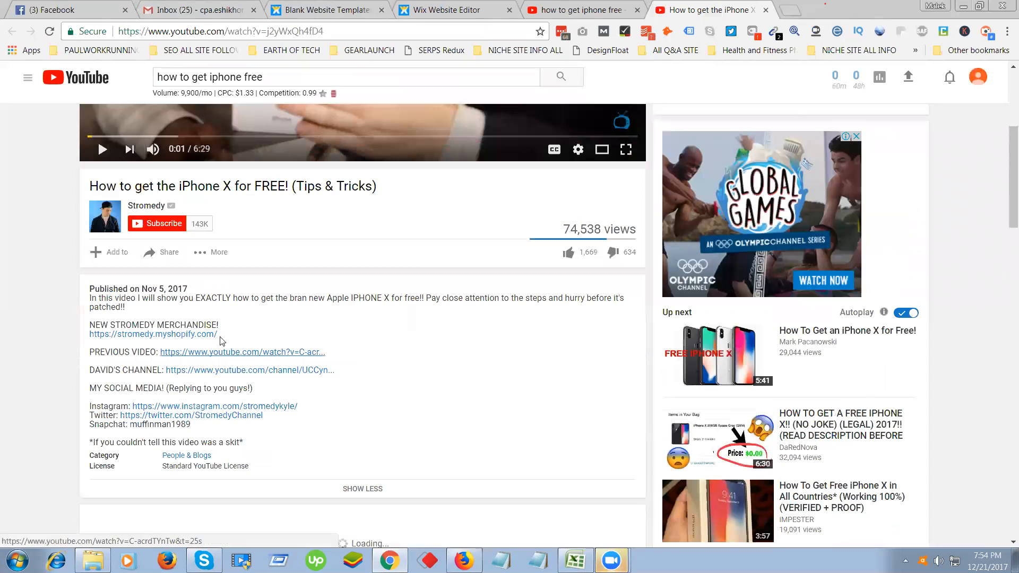
{"action": "left_click", "coordinate": [212, 338]}
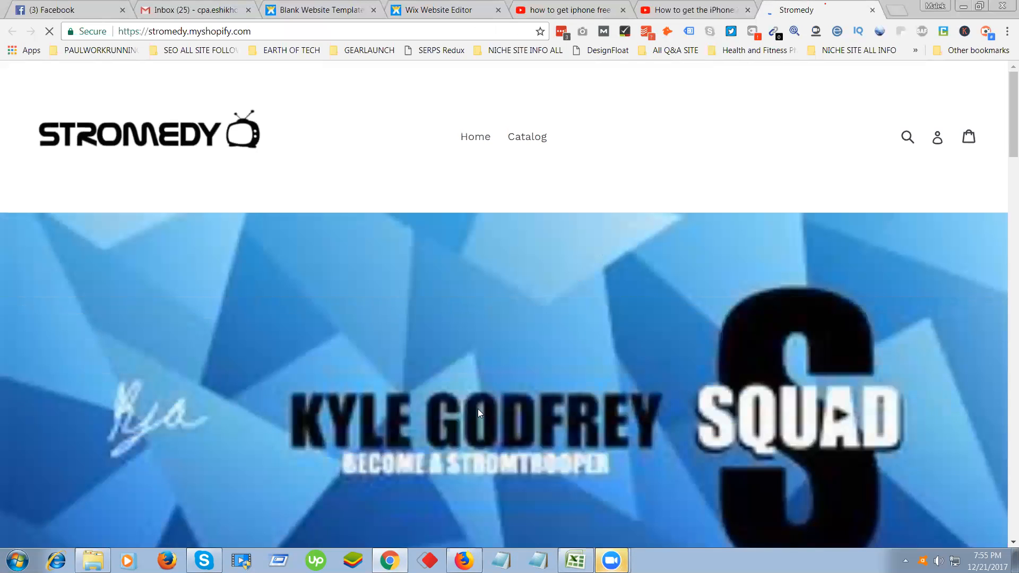
Look through the Stromedy merchandise store's home page down to its footer and return to the main banner.
{"action": "scroll", "coordinate": [478, 409], "scroll_direction": "down", "scroll_amount": 8}
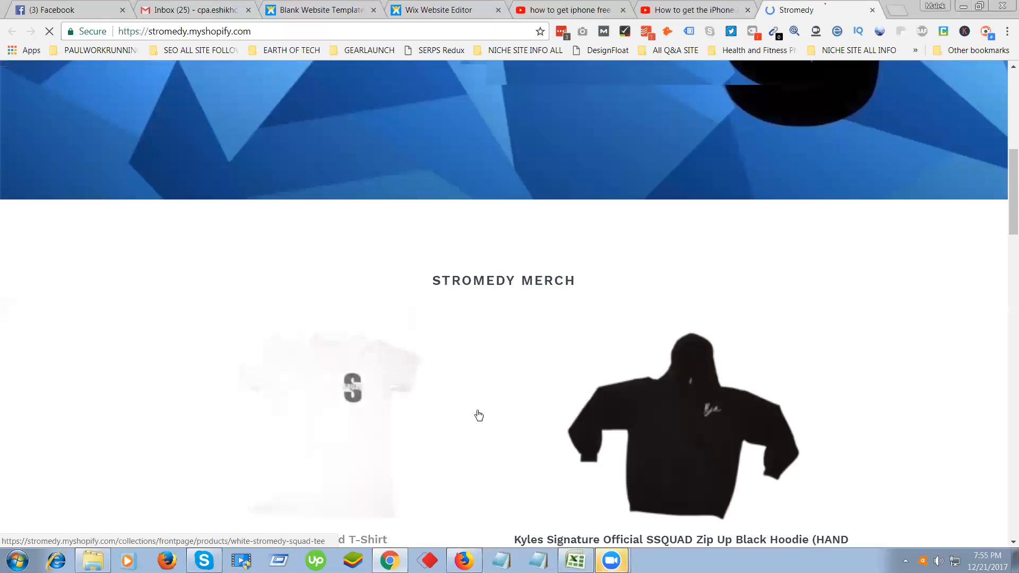
{"action": "scroll", "coordinate": [479, 416], "scroll_direction": "down", "scroll_amount": 10}
{"action": "scroll", "coordinate": [476, 413], "scroll_direction": "down", "scroll_amount": 10}
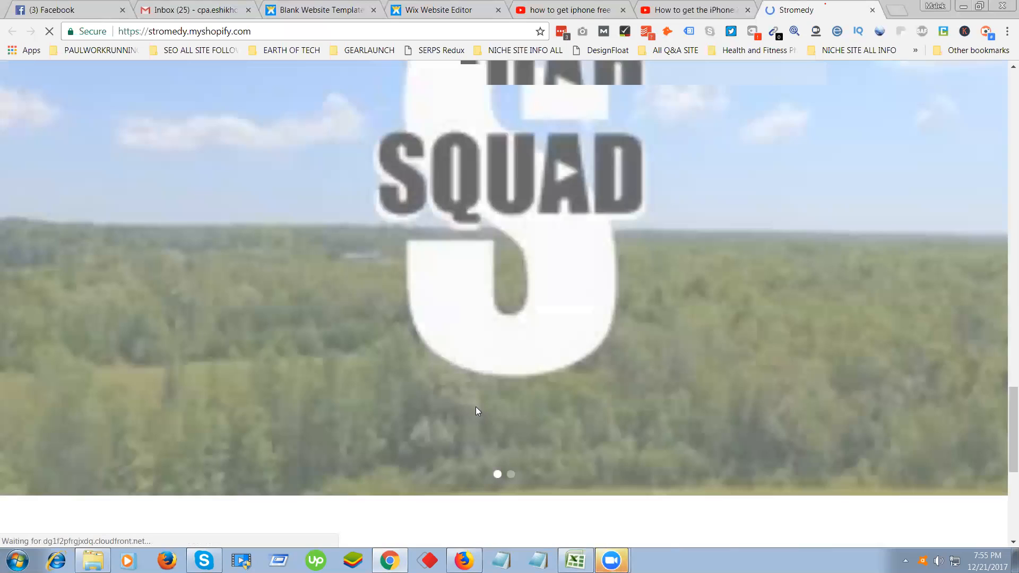
{"action": "scroll", "coordinate": [475, 408], "scroll_direction": "down", "scroll_amount": 7}
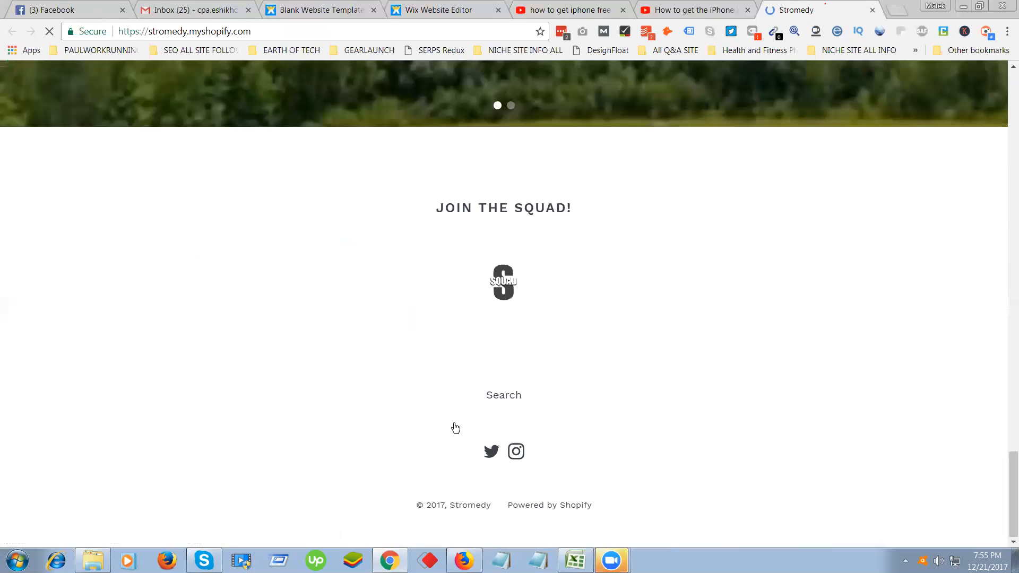
{"action": "scroll", "coordinate": [456, 428], "scroll_direction": "up", "scroll_amount": 20}
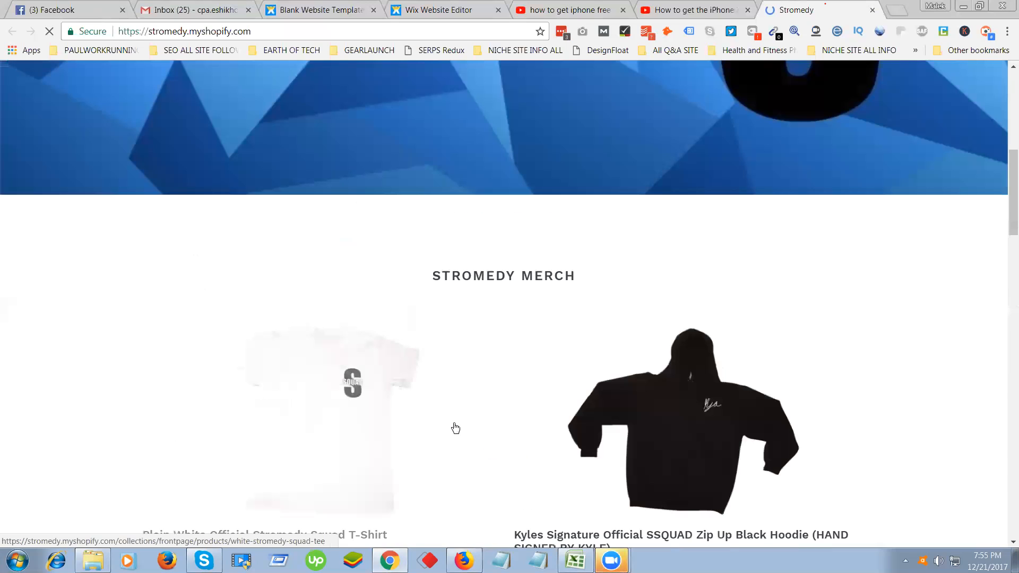
{"action": "scroll", "coordinate": [451, 429], "scroll_direction": "up", "scroll_amount": 5}
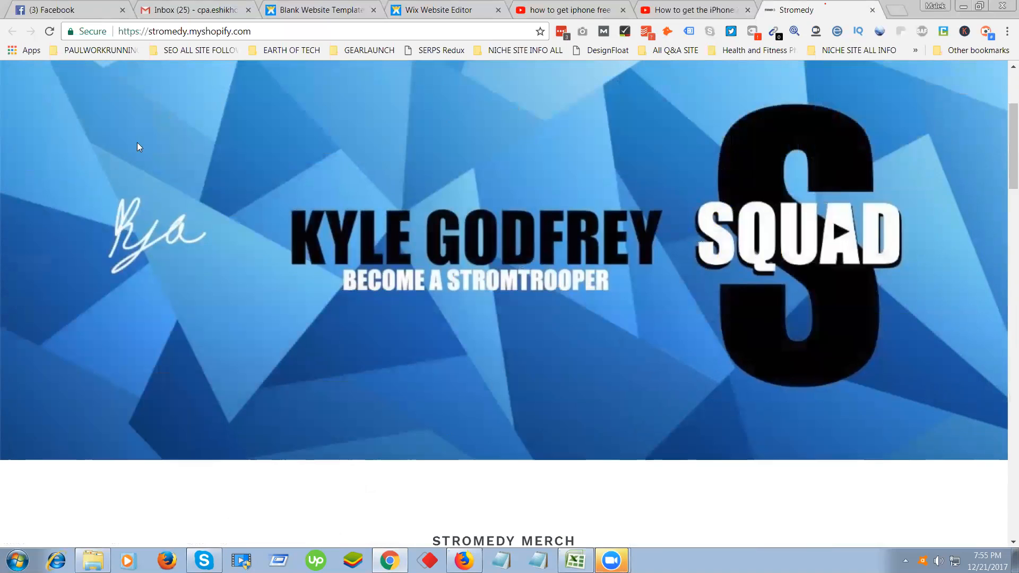
Compare the blank Wix page with the Stromedy store's product sections, and close the store tab.
{"action": "left_click", "coordinate": [445, 10]}
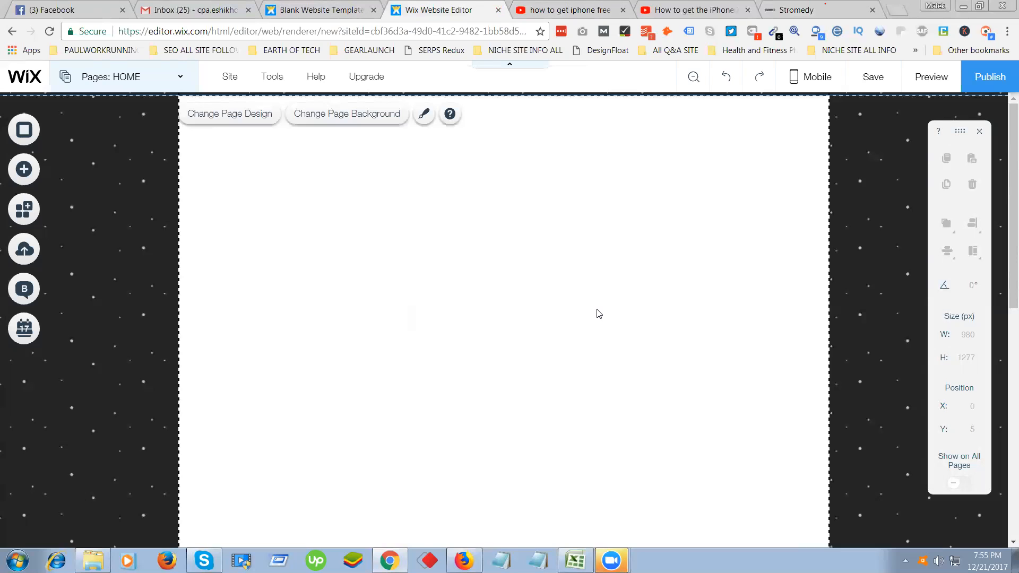
{"action": "left_click", "coordinate": [810, 7]}
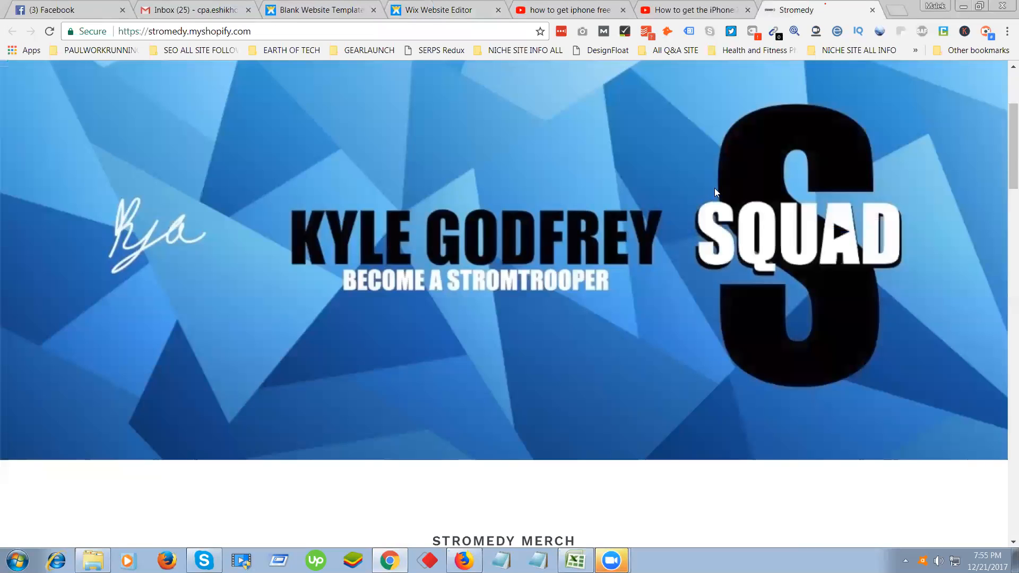
{"action": "scroll", "coordinate": [696, 235], "scroll_direction": "down", "scroll_amount": 10}
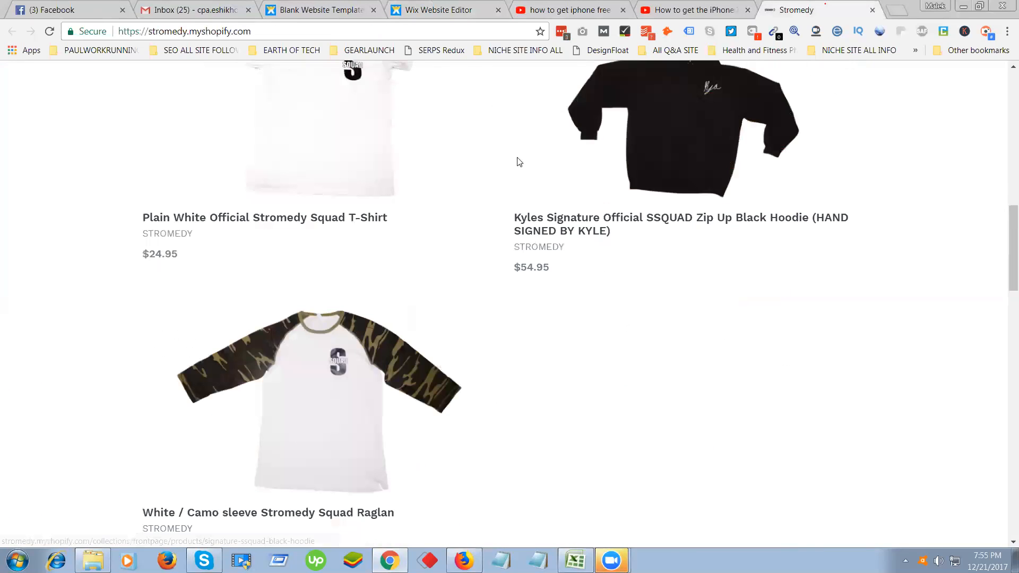
{"action": "scroll", "coordinate": [672, 346], "scroll_direction": "down", "scroll_amount": 6}
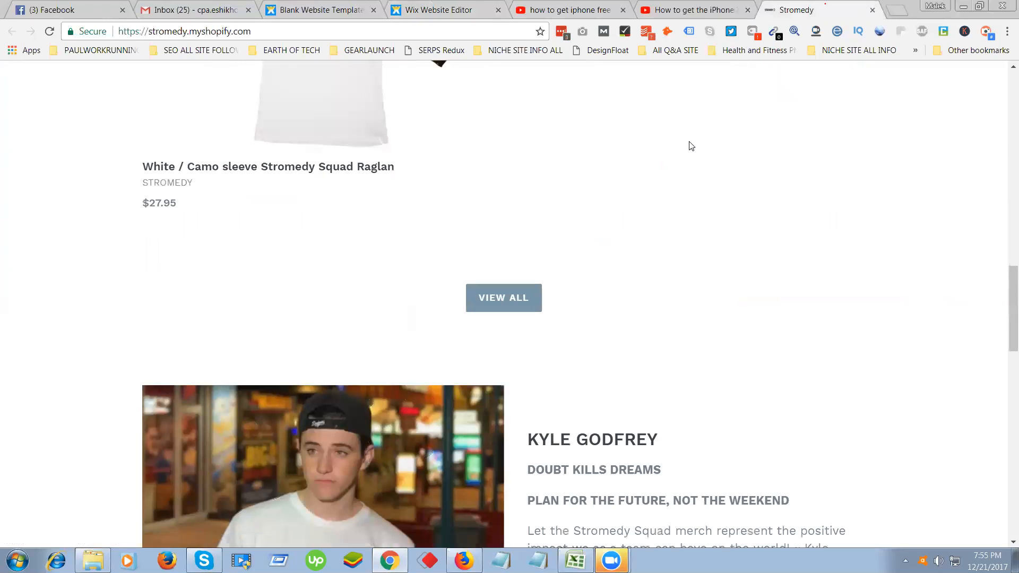
{"action": "key", "text": "ctrl+shift+Tab"}
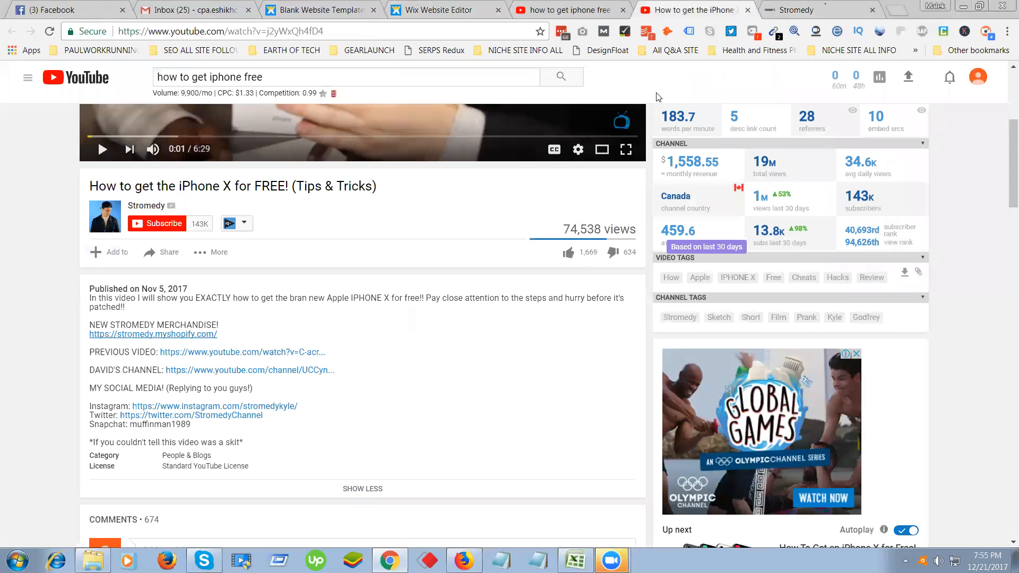
{"action": "left_click", "coordinate": [861, 15]}
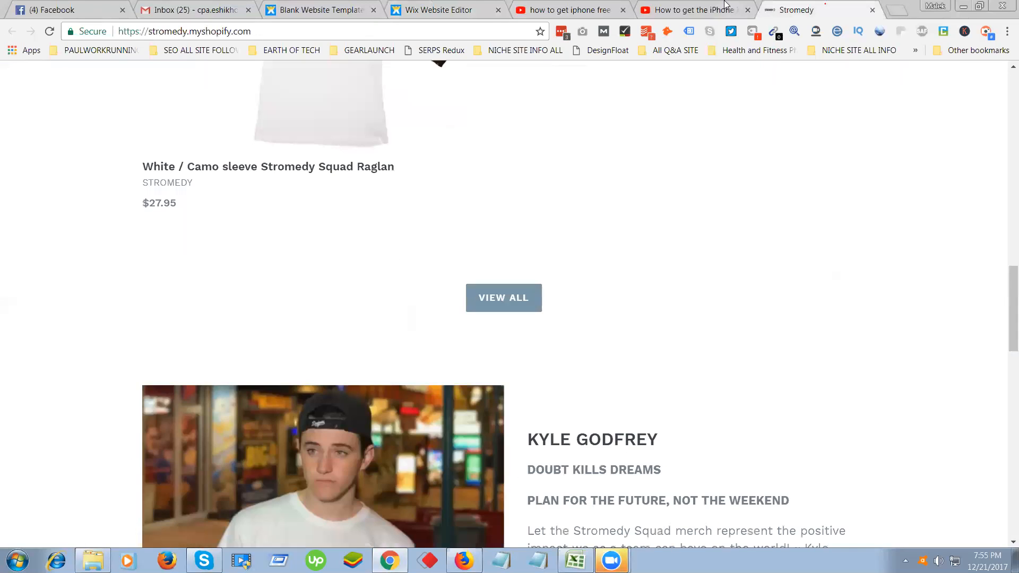
{"action": "left_click", "coordinate": [872, 10]}
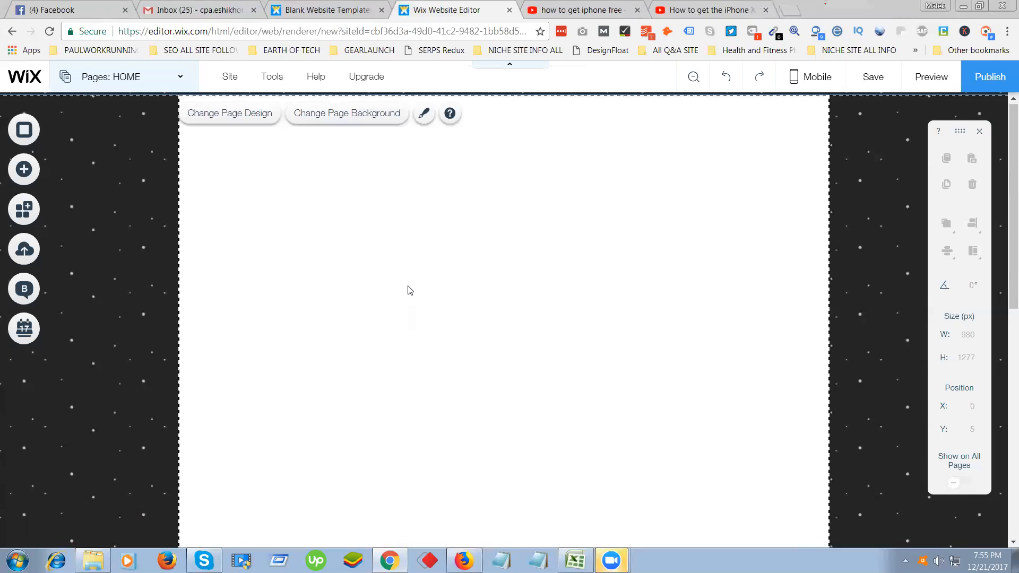
Return to the YouTube results for "how to get iphone free" and close the iPhone X video tab.
{"action": "scroll", "coordinate": [409, 291], "scroll_direction": "up", "scroll_amount": 5}
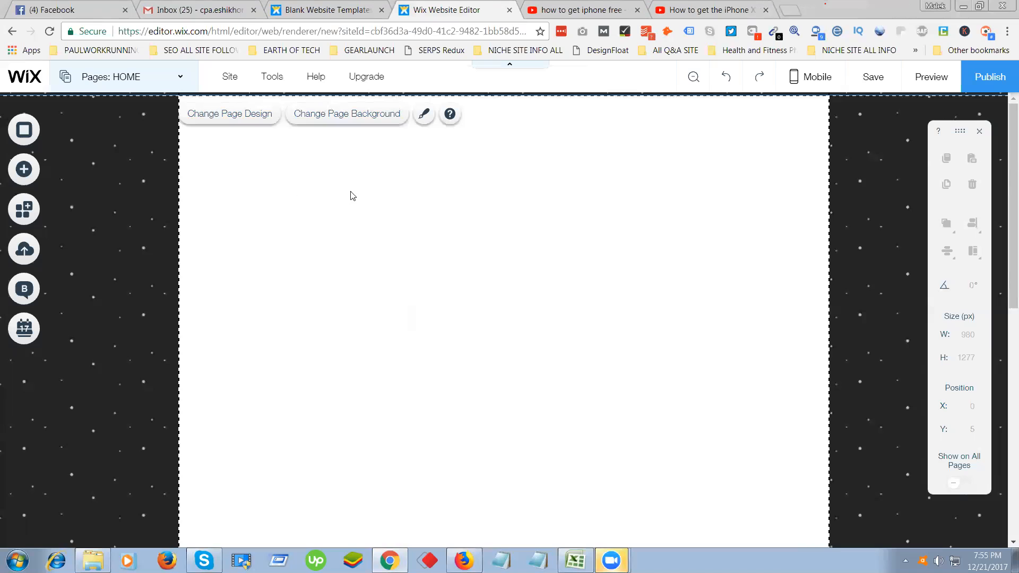
{"action": "left_click", "coordinate": [584, 9]}
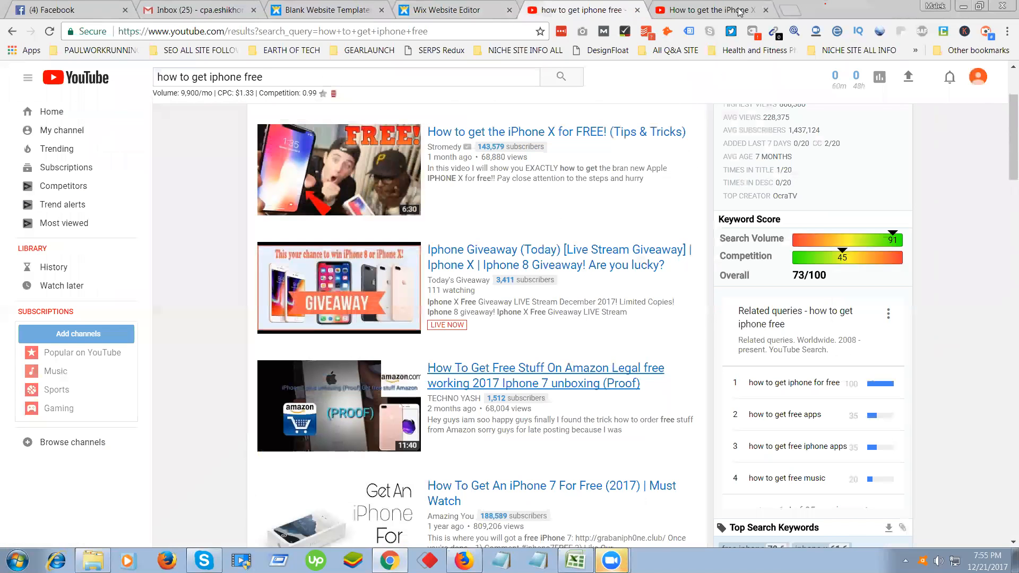
{"action": "left_click", "coordinate": [766, 10]}
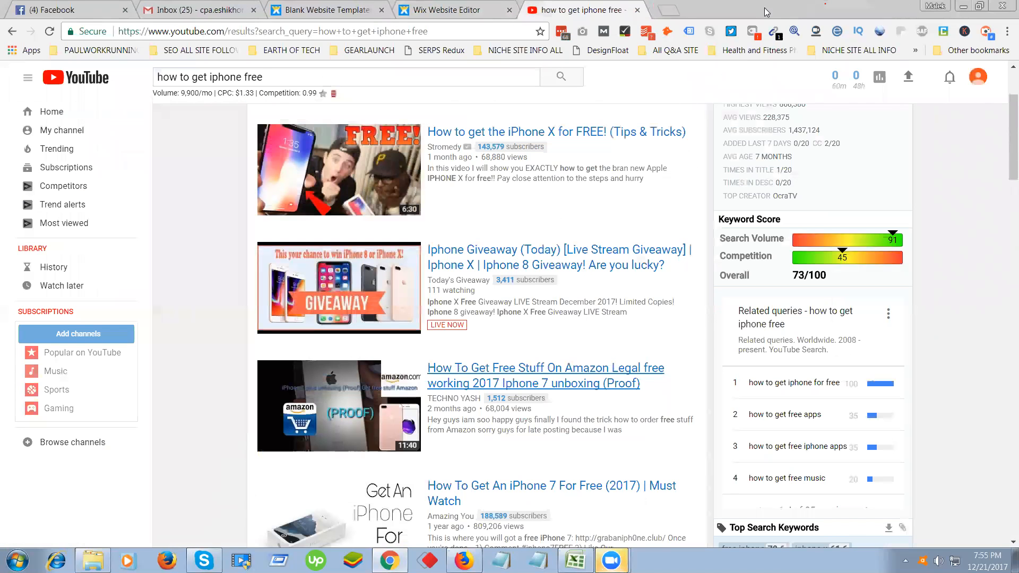
View the testoboostxl.com landing page in a new tab and close it.
{"action": "left_click", "coordinate": [669, 10]}
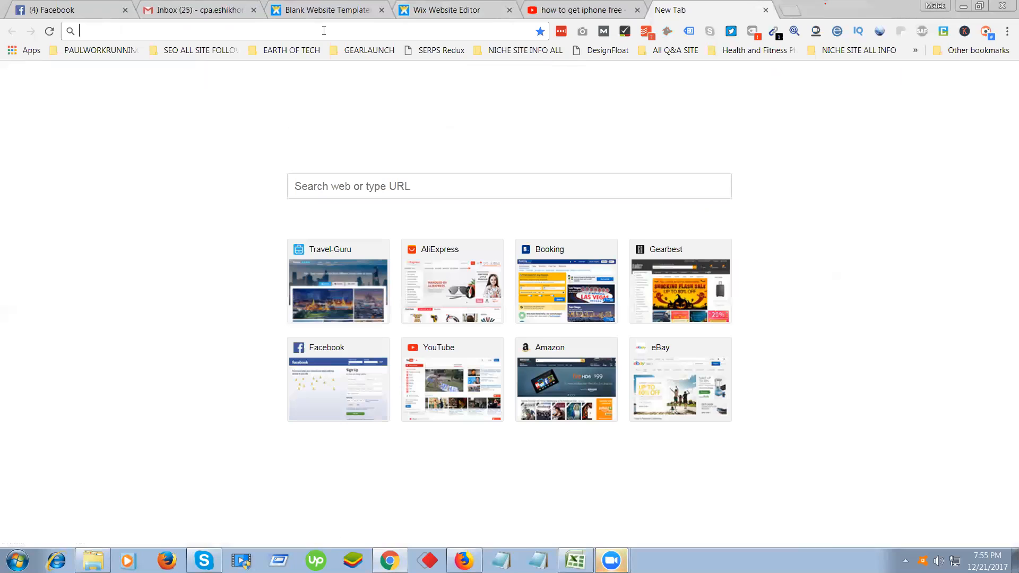
{"action": "type", "text": "t"}
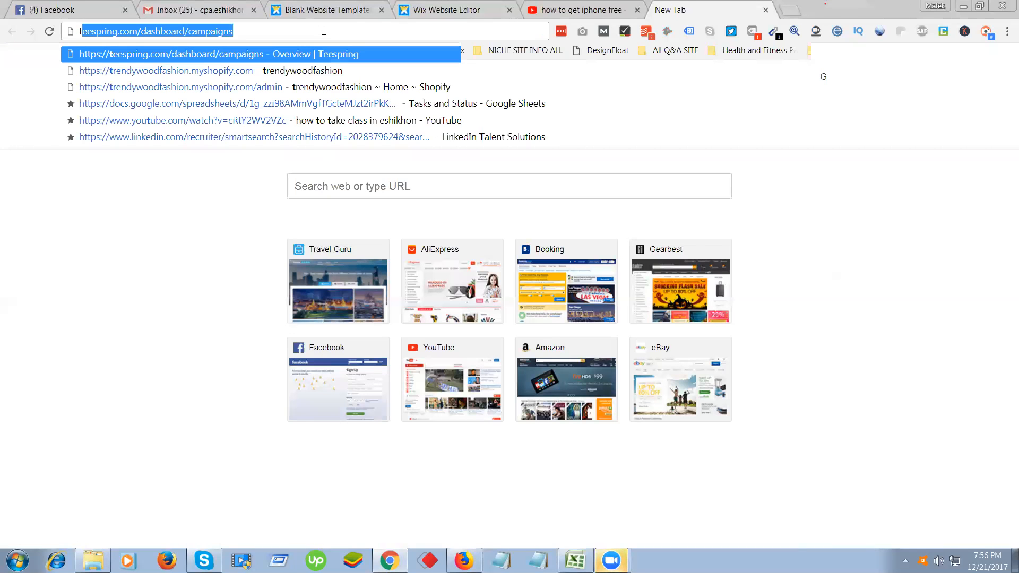
{"action": "type", "text": "eestob"}
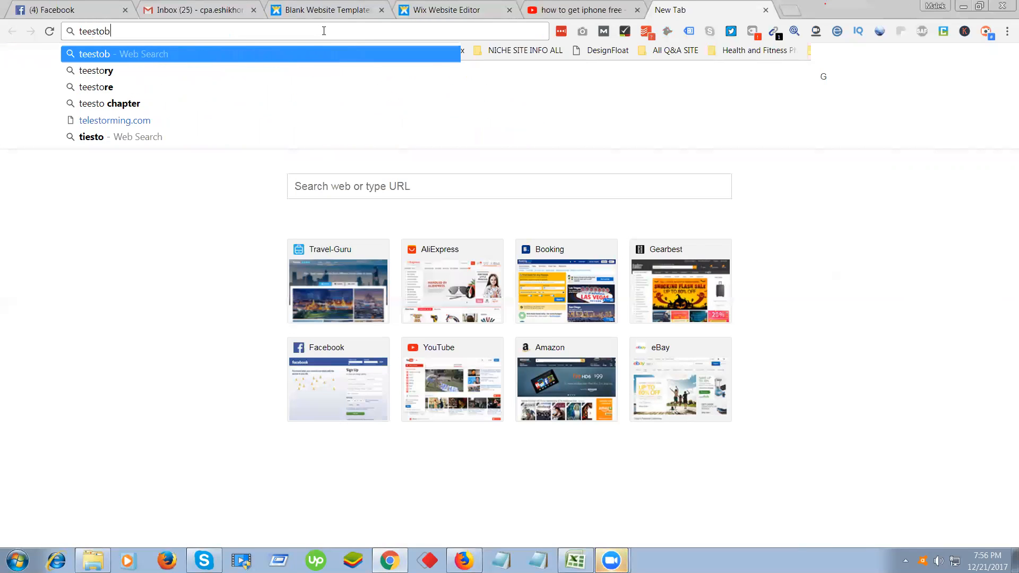
{"action": "type", "text": "ost"}
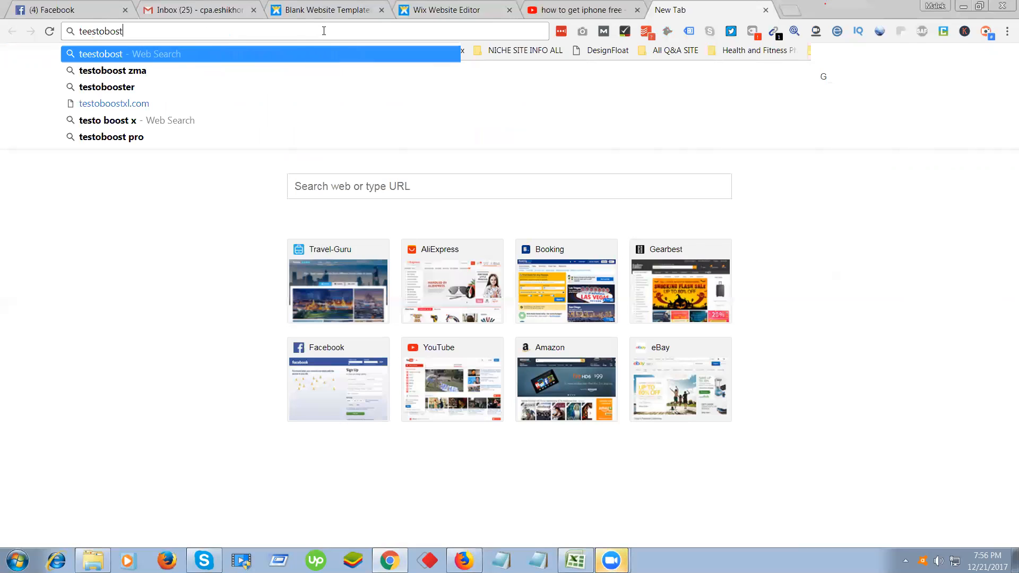
{"action": "left_click", "coordinate": [128, 104]}
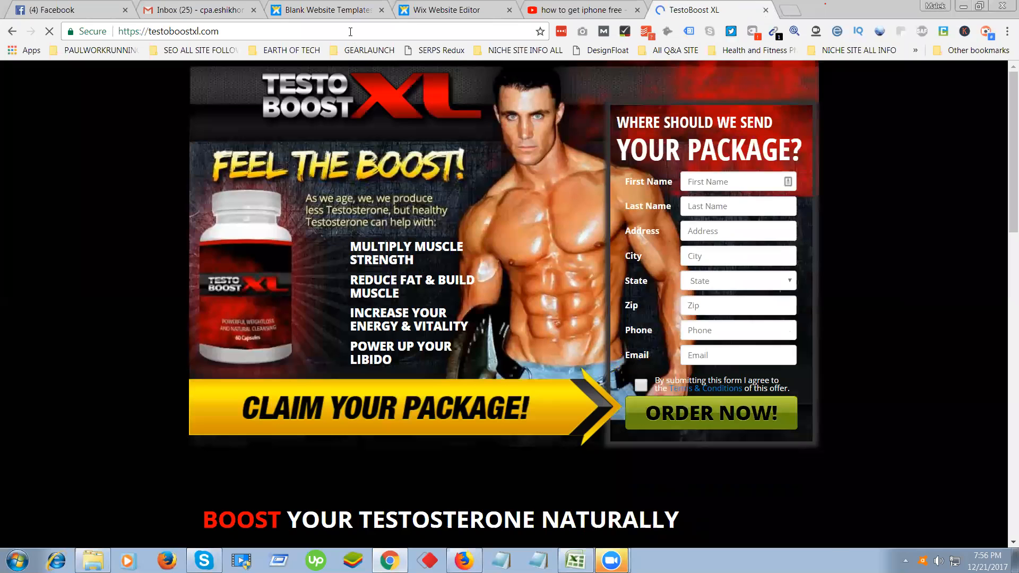
{"action": "key", "text": "ctrl+w"}
Open the sellhealth.com affiliate network site in a new tab.
{"action": "key", "text": "ctrl+t"}
{"action": "type", "text": "sellh"}
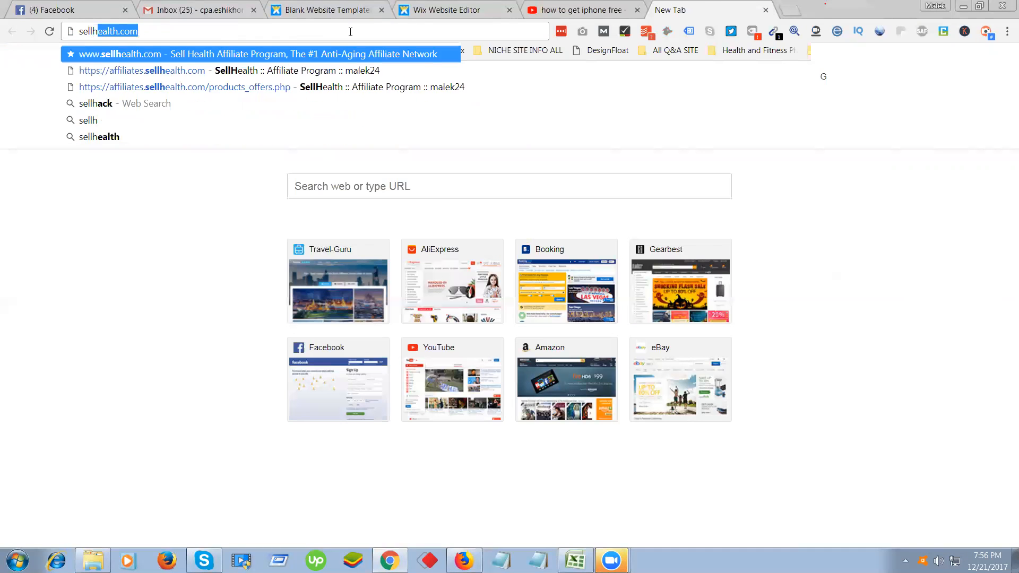
{"action": "key", "text": "Return"}
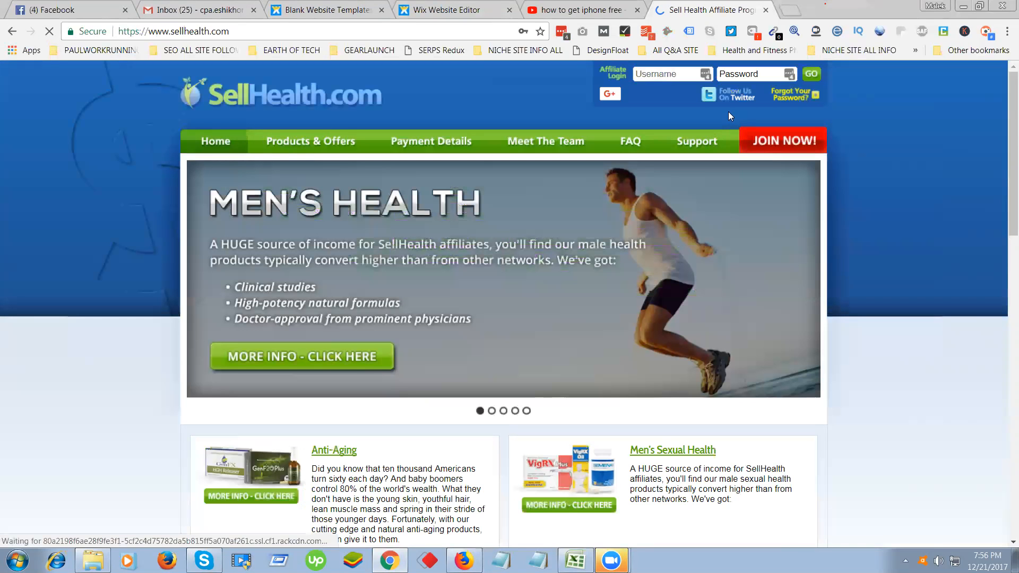
Log in to the SellHealth affiliate account with the saved username and password.
{"action": "left_click", "coordinate": [705, 74]}
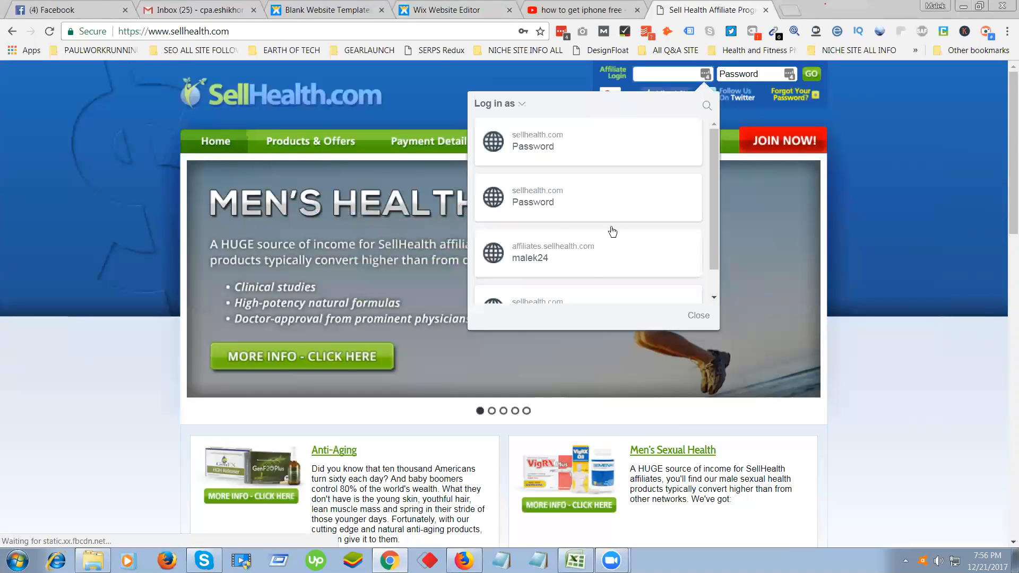
{"action": "left_click", "coordinate": [557, 244]}
{"action": "left_click", "coordinate": [809, 75]}
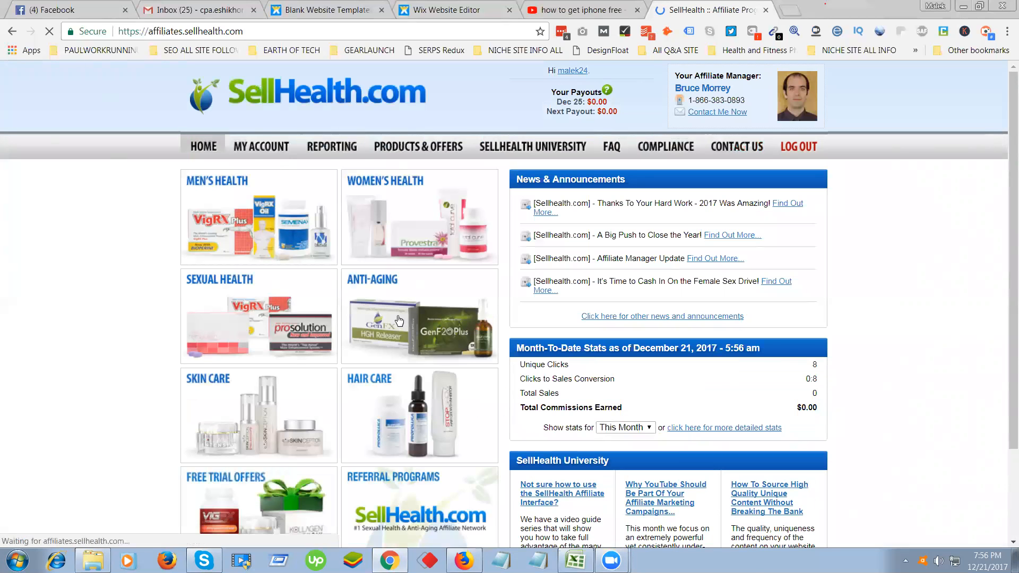
Open the Men's Health offers and look through the product list to the TestRX.com entry.
{"action": "left_click", "coordinate": [263, 216]}
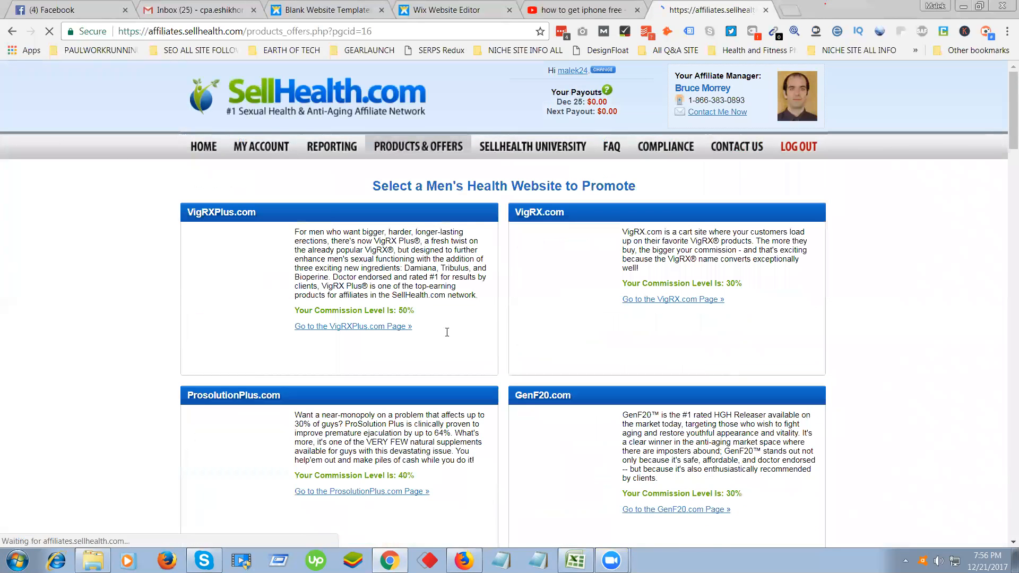
{"action": "scroll", "coordinate": [449, 338], "scroll_direction": "down", "scroll_amount": 10}
{"action": "scroll", "coordinate": [449, 338], "scroll_direction": "up", "scroll_amount": 5}
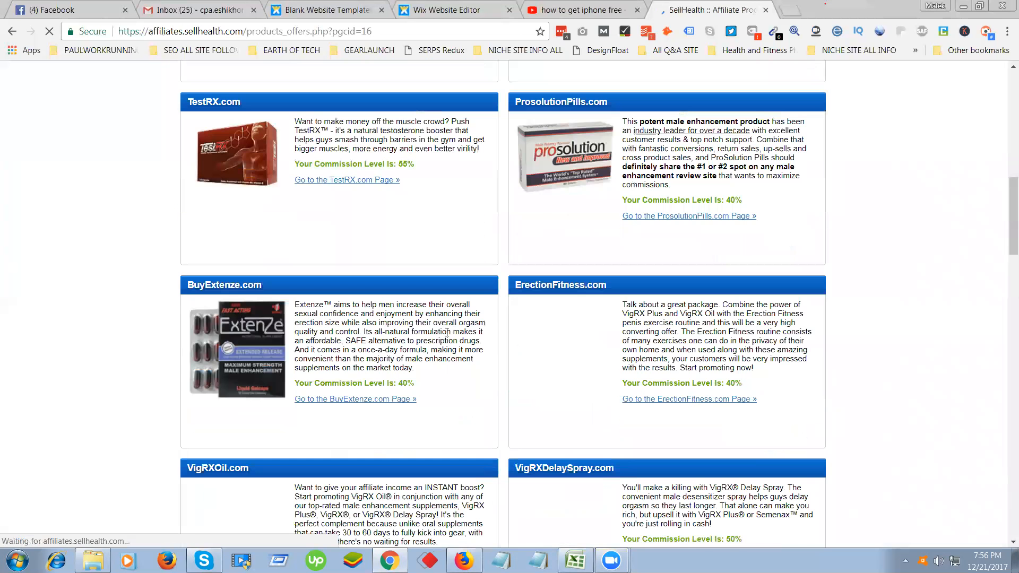
{"action": "scroll", "coordinate": [447, 335], "scroll_direction": "up", "scroll_amount": 1}
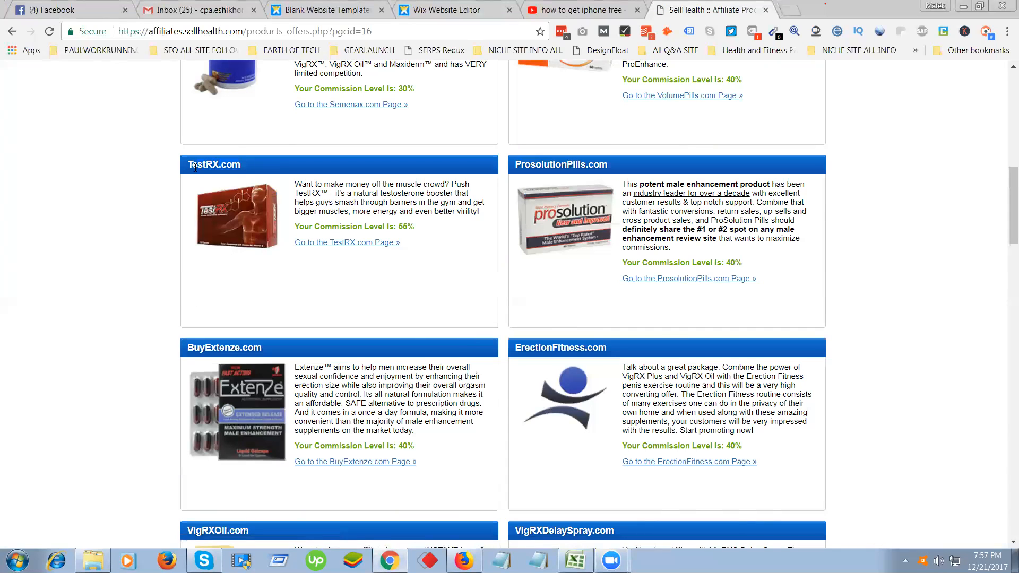
Search Google in a new tab for "testrx review".
{"action": "left_click", "coordinate": [782, 18]}
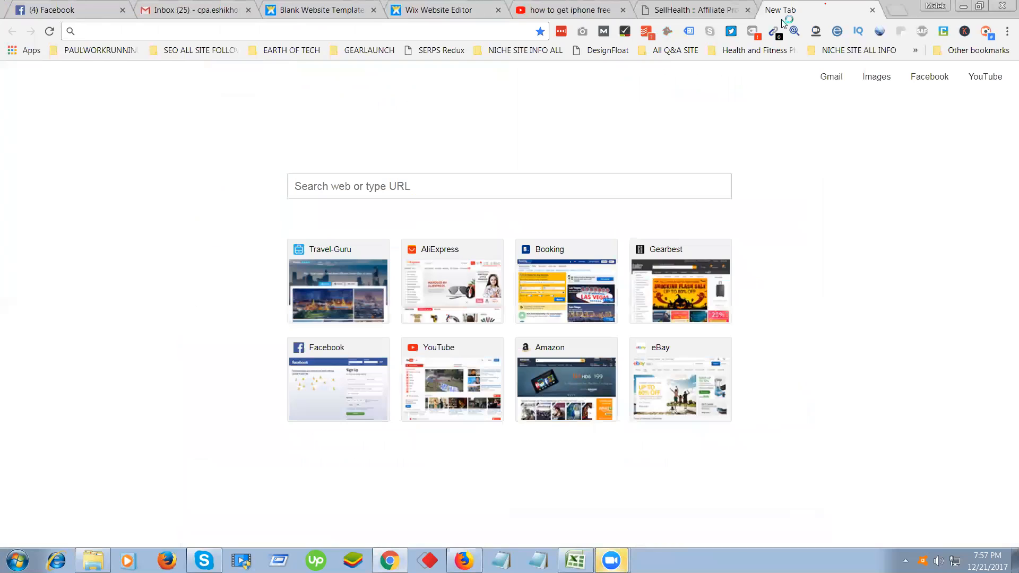
{"action": "type", "text": "TestRX"}
{"action": "key", "text": "BackSpace"}
{"action": "type", "text": "re"}
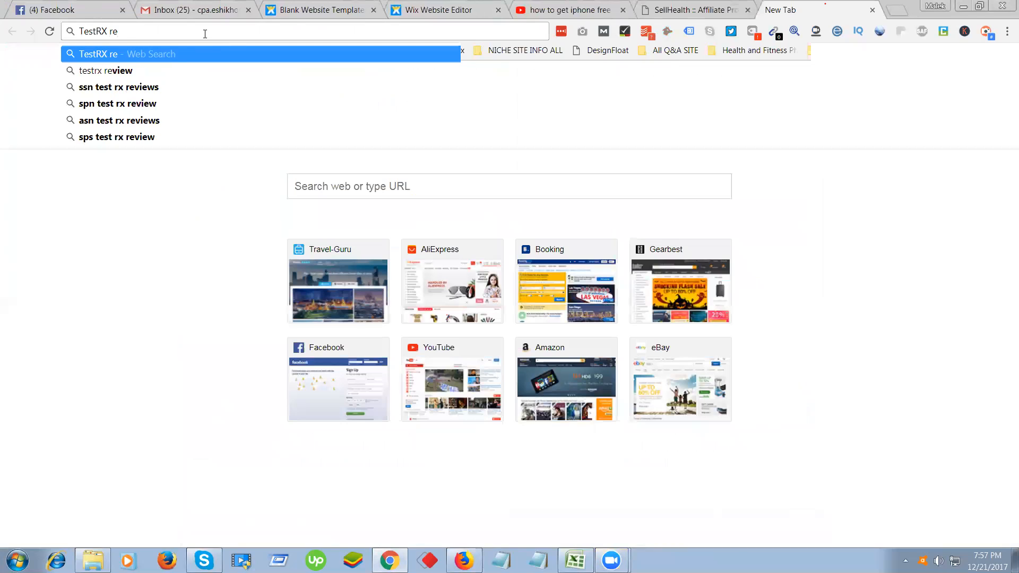
{"action": "key", "text": "Down"}
{"action": "key", "text": "Return"}
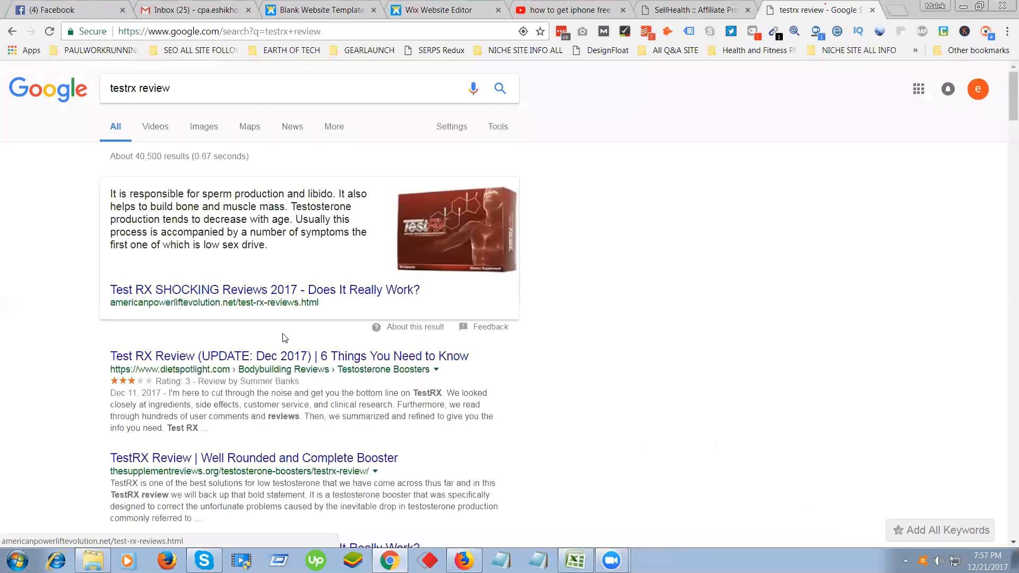
Open the americanpowerliftevolution.net Test RX review from the search results in a new tab and skim the article.
{"action": "right_click", "coordinate": [251, 295]}
{"action": "left_click", "coordinate": [287, 301]}
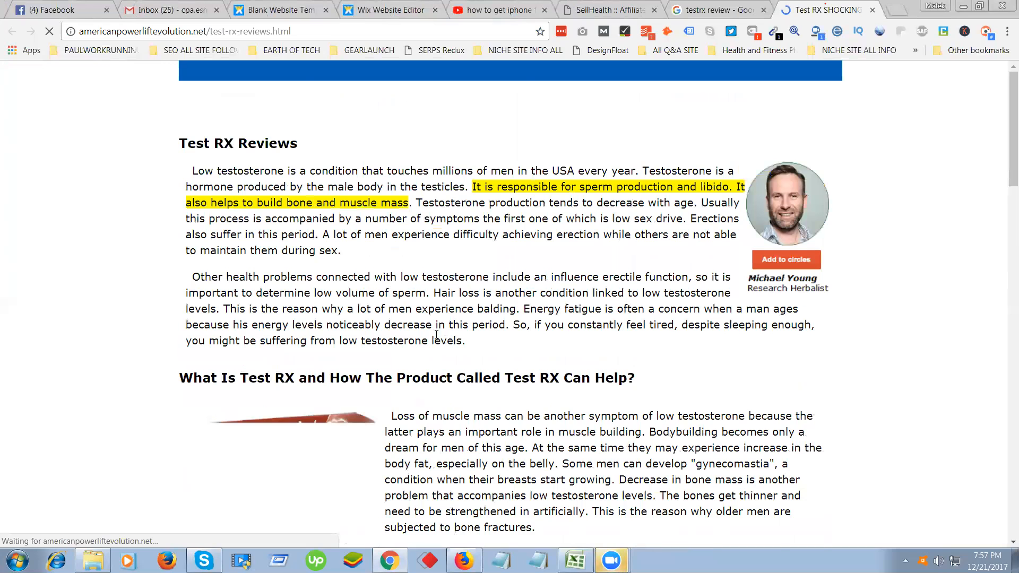
{"action": "scroll", "coordinate": [436, 334], "scroll_direction": "down", "scroll_amount": 20}
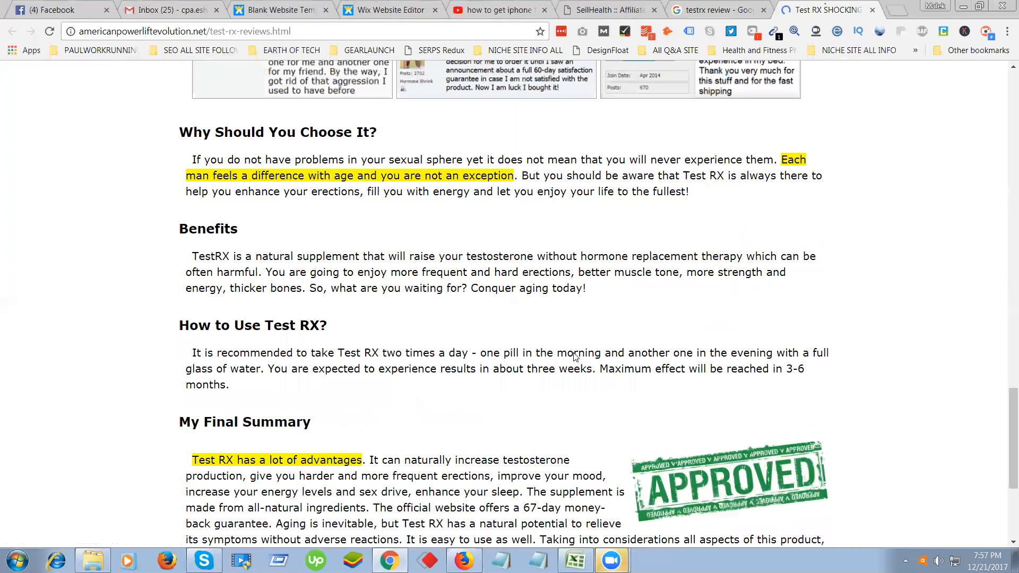
{"action": "scroll", "coordinate": [681, 183], "scroll_direction": "up", "scroll_amount": 20}
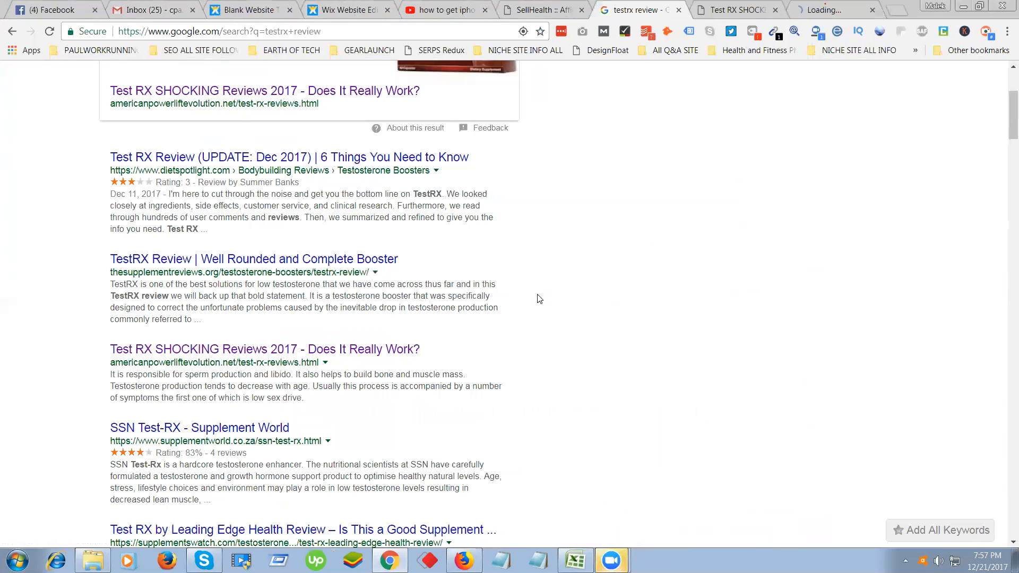
{"action": "left_click", "coordinate": [839, 16]}
Open the testoboostpro.com landing page in a new tab.
{"action": "left_click", "coordinate": [898, 10]}
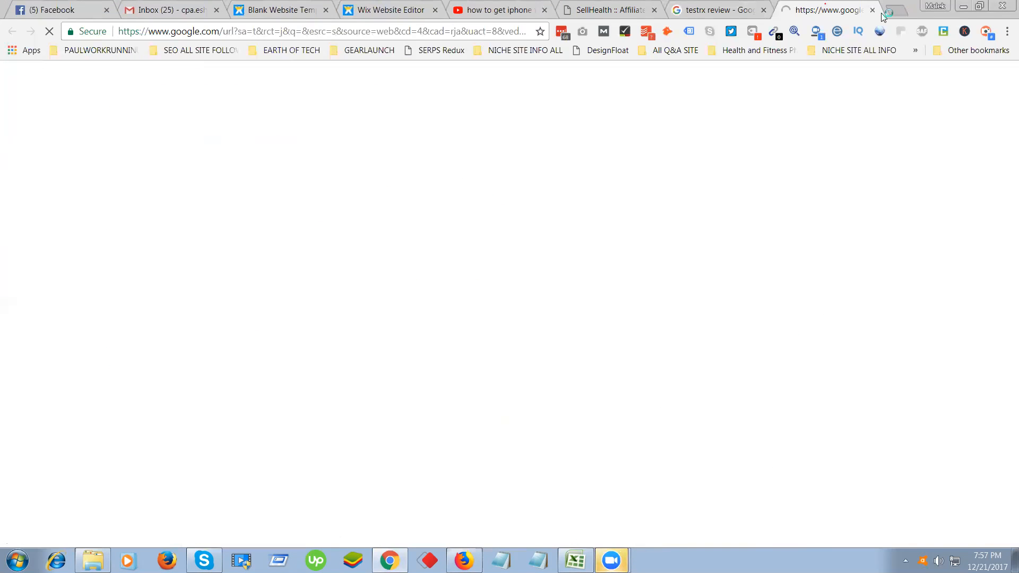
{"action": "type", "text": "testo"}
{"action": "key", "text": "Return"}
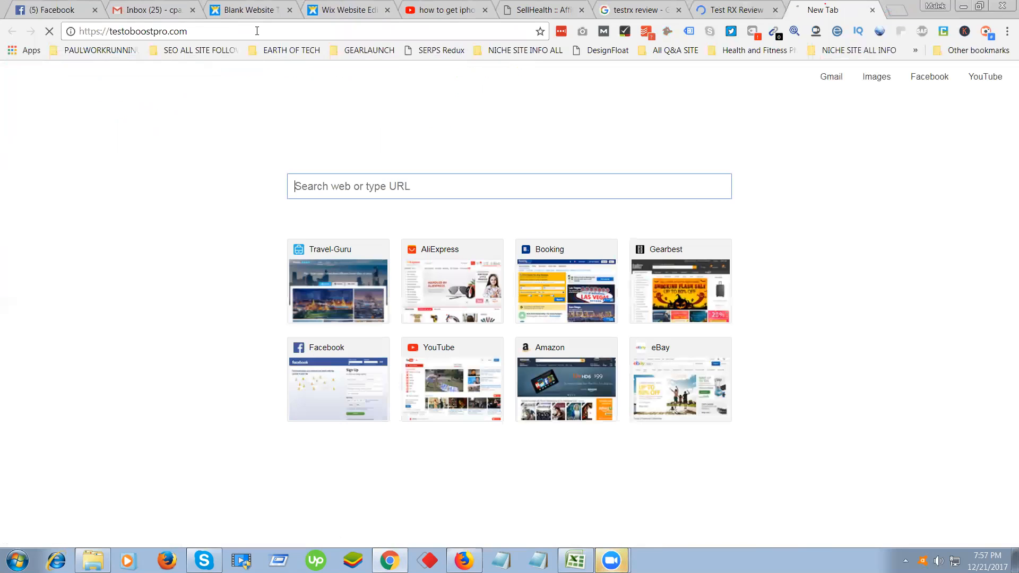
Skim the dietspotlight.com Test RX review and close its tab.
{"action": "key", "text": "ctrl+shift+Tab"}
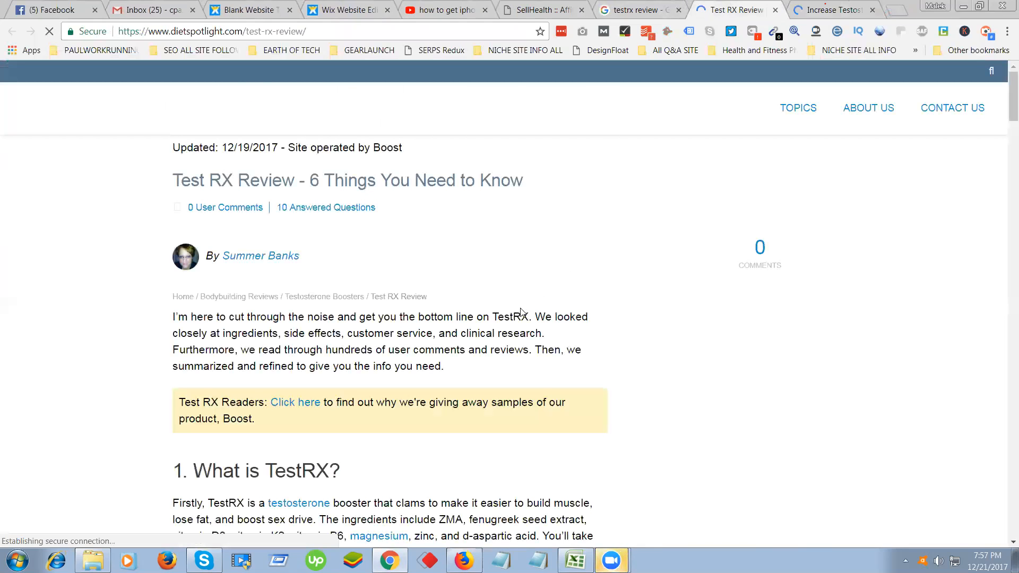
{"action": "scroll", "coordinate": [520, 313], "scroll_direction": "down", "scroll_amount": 15}
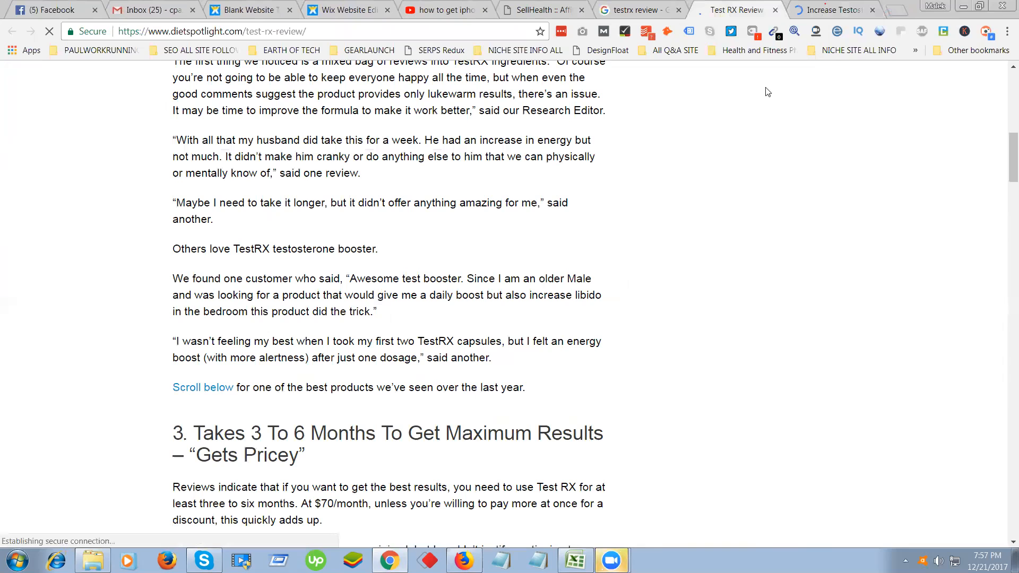
{"action": "left_click", "coordinate": [838, 10]}
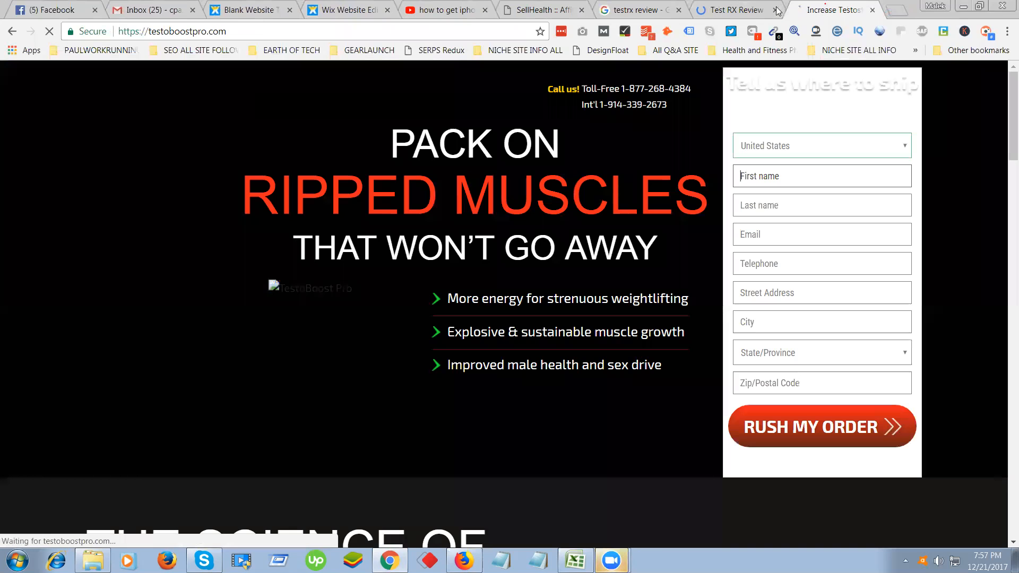
{"action": "left_click", "coordinate": [775, 9]}
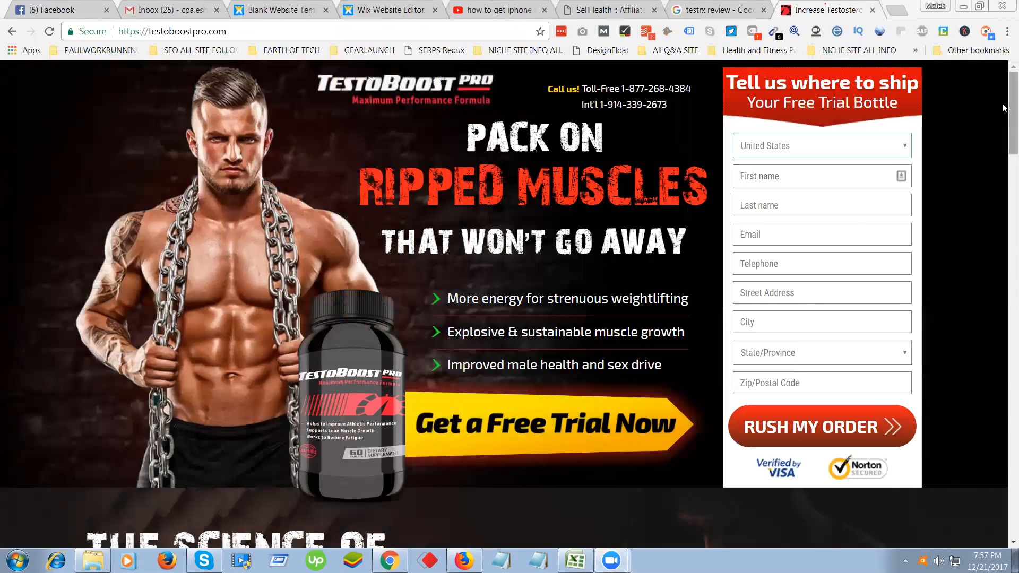
Look through the testoboostpro.com landing page from the trial form down and return to its start.
{"action": "scroll", "coordinate": [1005, 108], "scroll_direction": "down", "scroll_amount": 2}
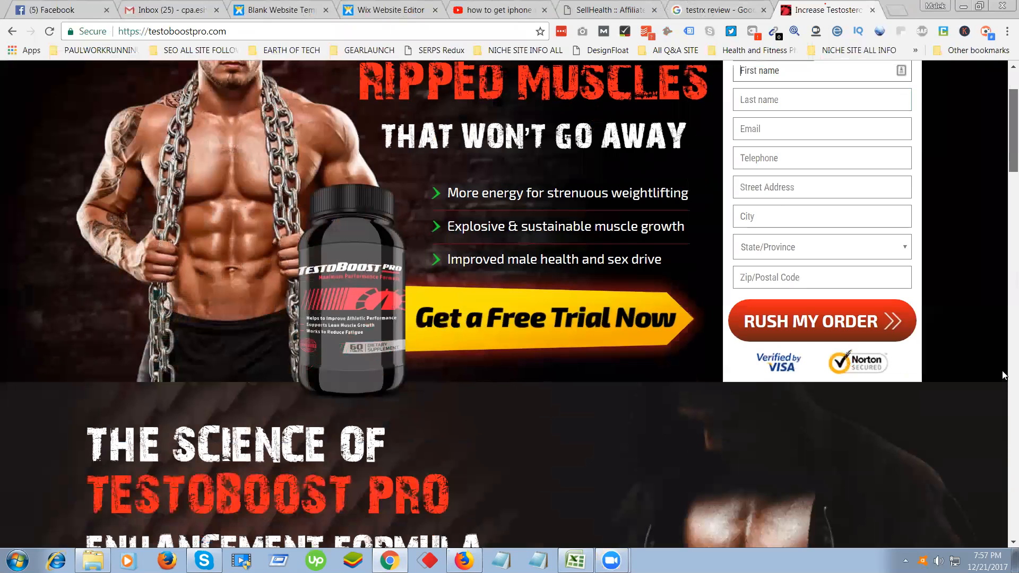
{"action": "scroll", "coordinate": [1002, 371], "scroll_direction": "down", "scroll_amount": 20}
{"action": "left_click_drag", "start_coordinate": [1003, 91], "coordinate": [1003, 90]}
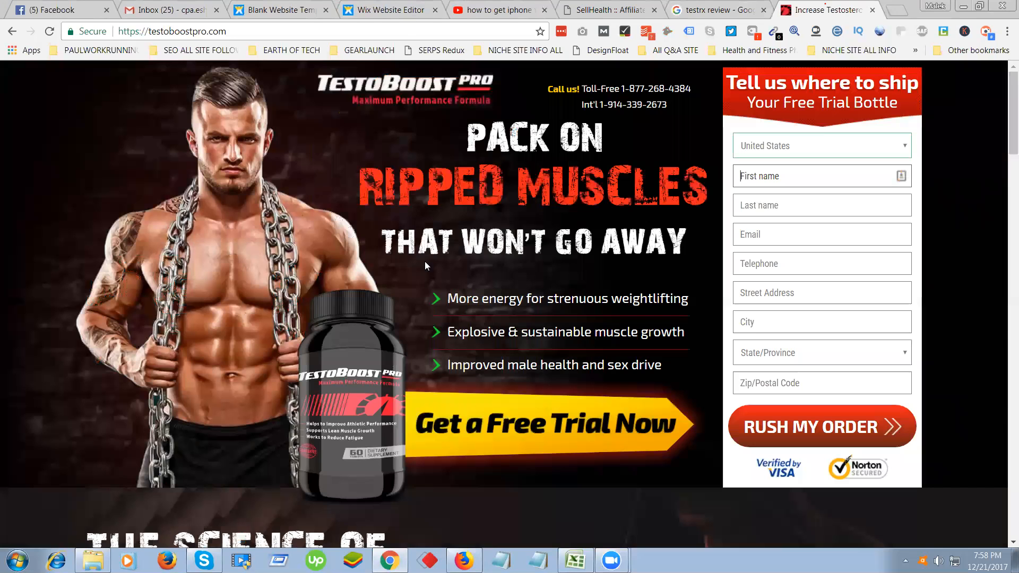
Move the testoboostpro.com page into its own browser window and return to the Wix editor.
{"action": "key", "text": "ctrl+4"}
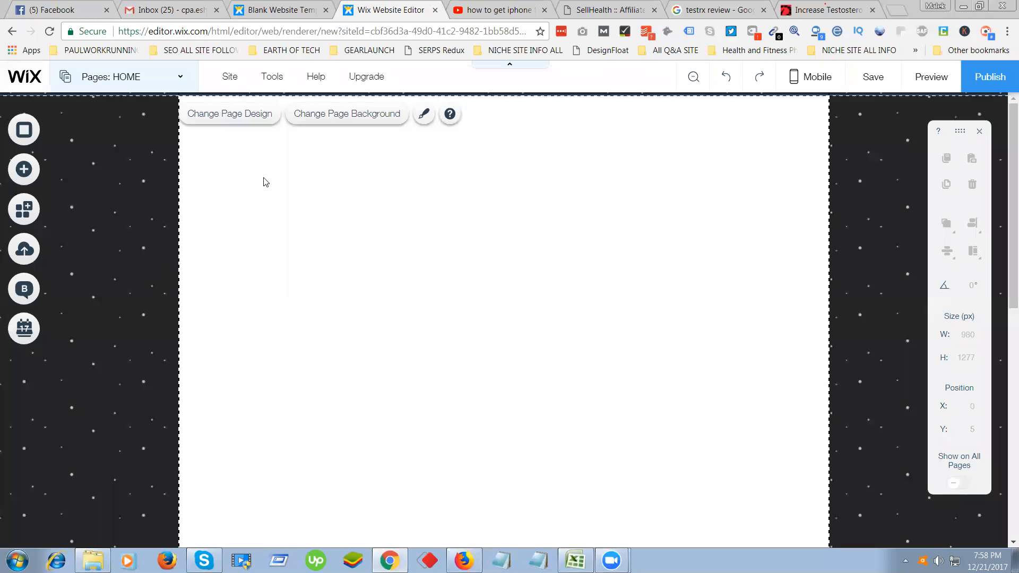
{"action": "left_click_drag", "start_coordinate": [821, 5], "coordinate": [819, 63]}
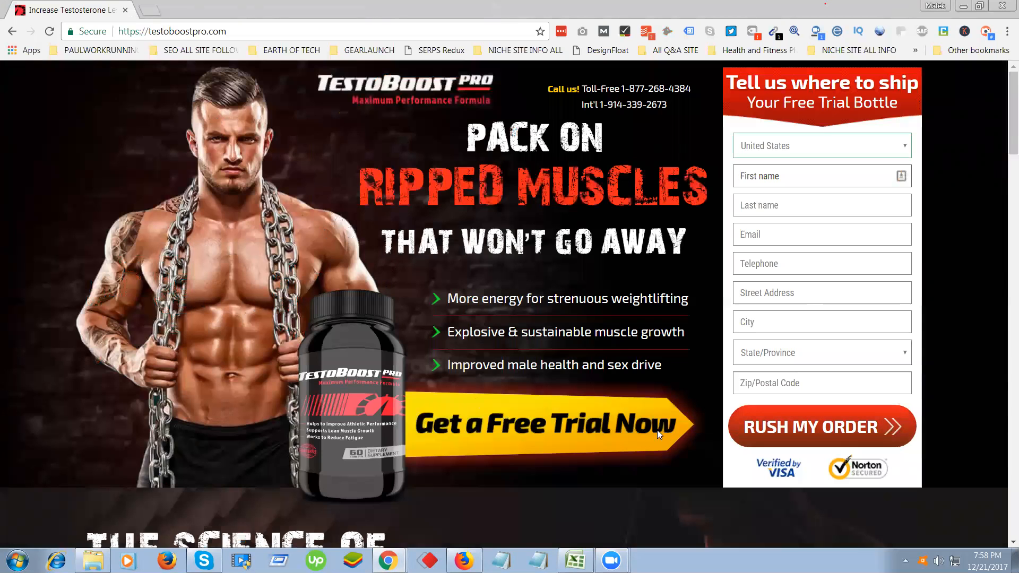
{"action": "key", "text": "alt+Tab"}
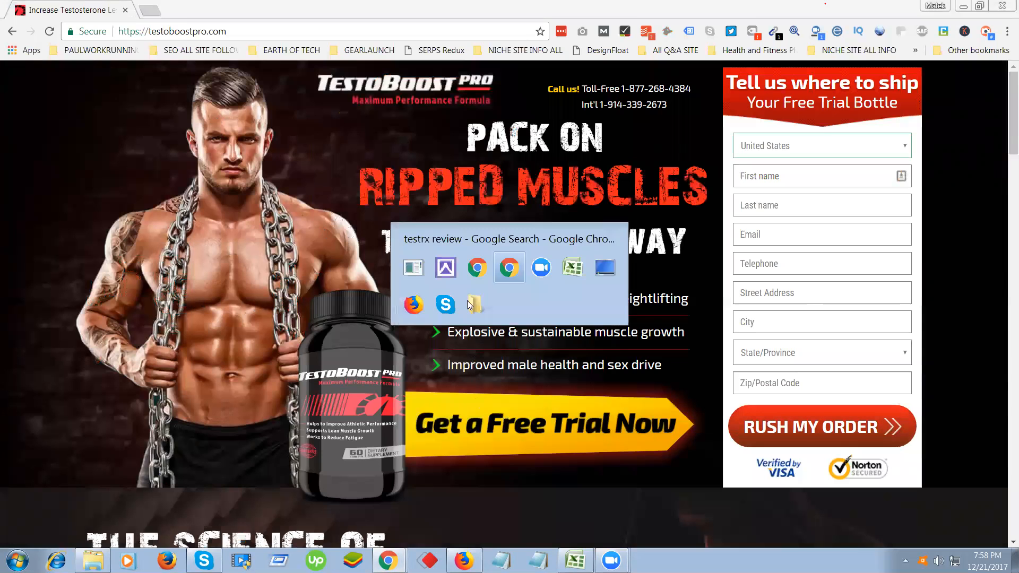
{"action": "left_click", "coordinate": [14, 2]}
{"action": "left_click", "coordinate": [62, 4]}
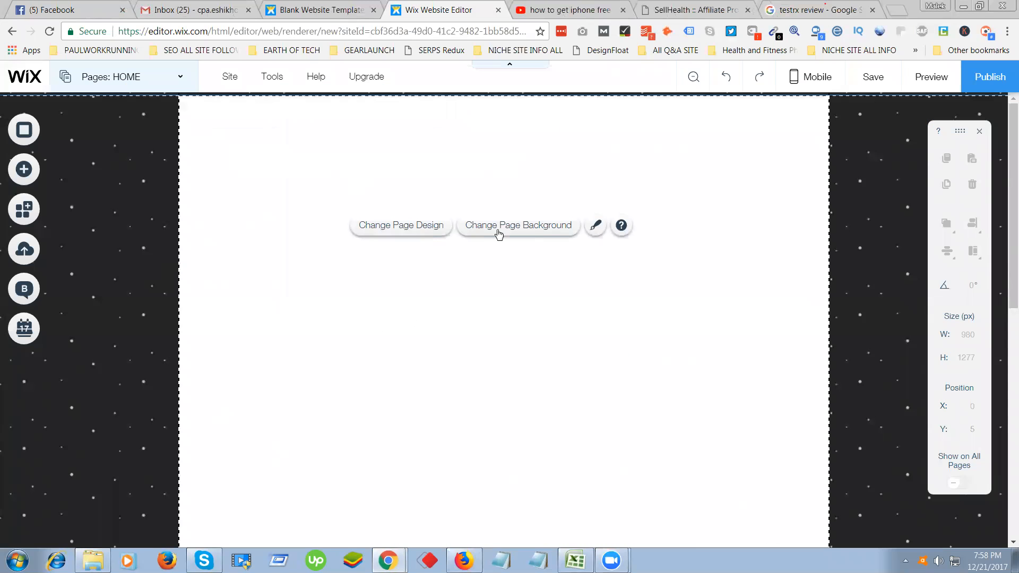
{"action": "left_click", "coordinate": [401, 228]}
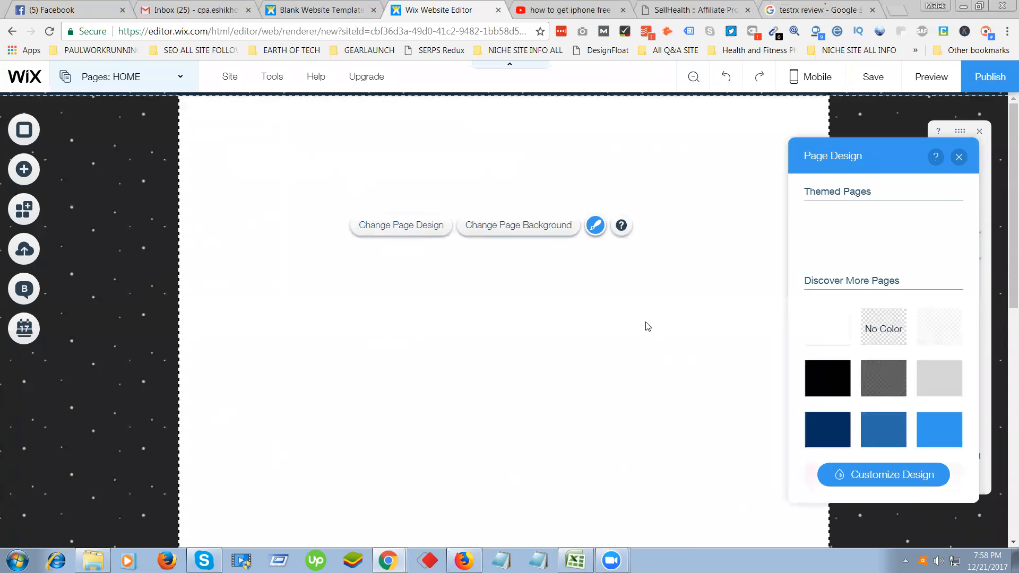
{"action": "left_click", "coordinate": [822, 379]}
{"action": "left_click", "coordinate": [842, 340]}
{"action": "left_click", "coordinate": [958, 158]}
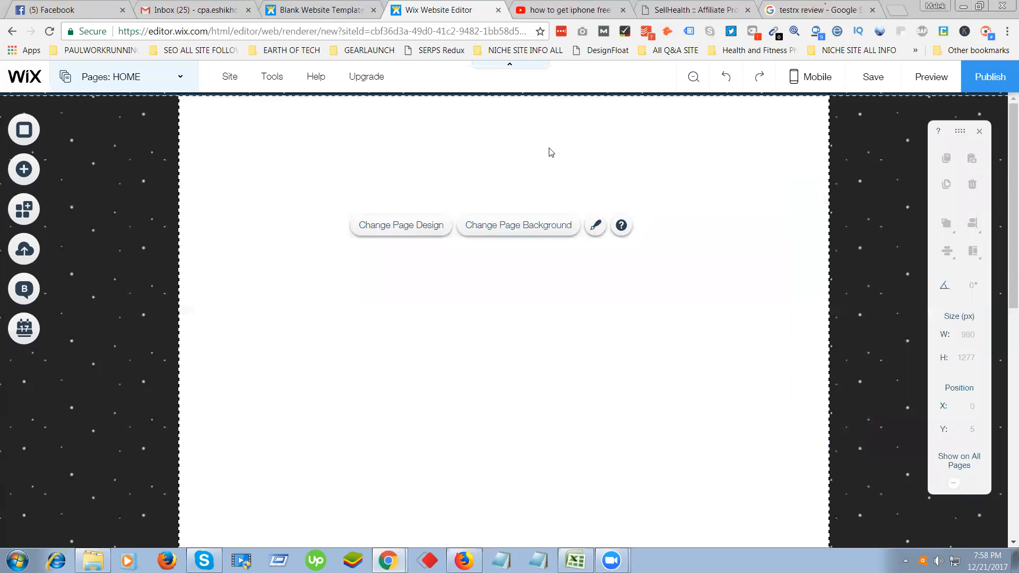
Add the dark grey themed box to the page and place it in the upper-left corner at X 0, Y 5.
{"action": "left_click", "coordinate": [24, 171]}
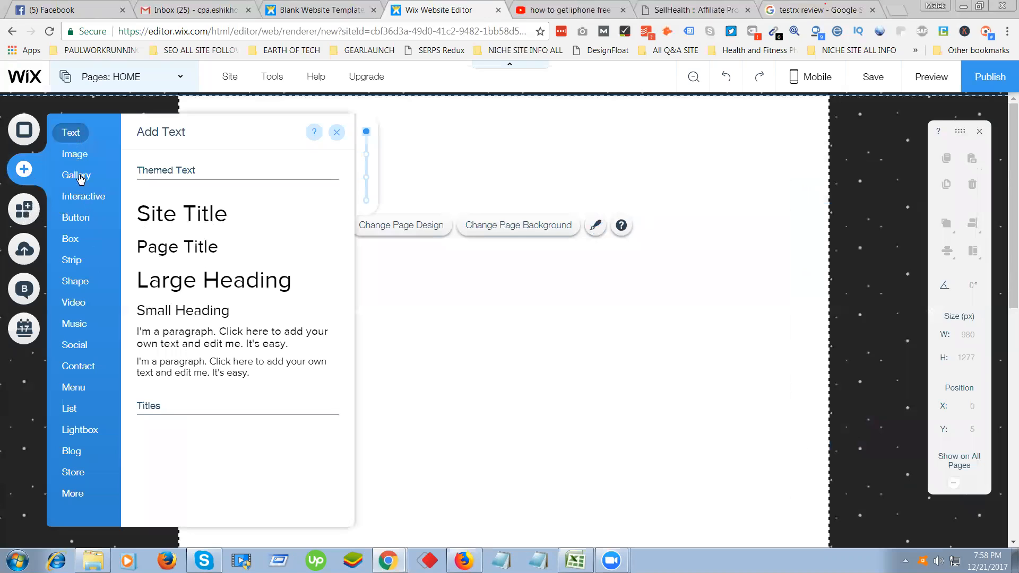
{"action": "left_click", "coordinate": [89, 200]}
{"action": "left_click", "coordinate": [70, 240]}
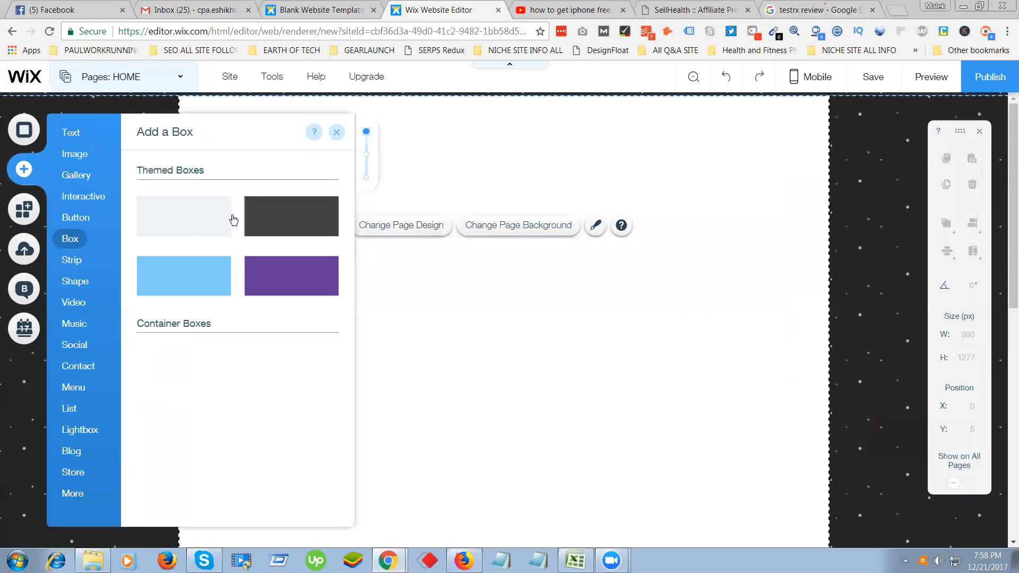
{"action": "left_click", "coordinate": [271, 215]}
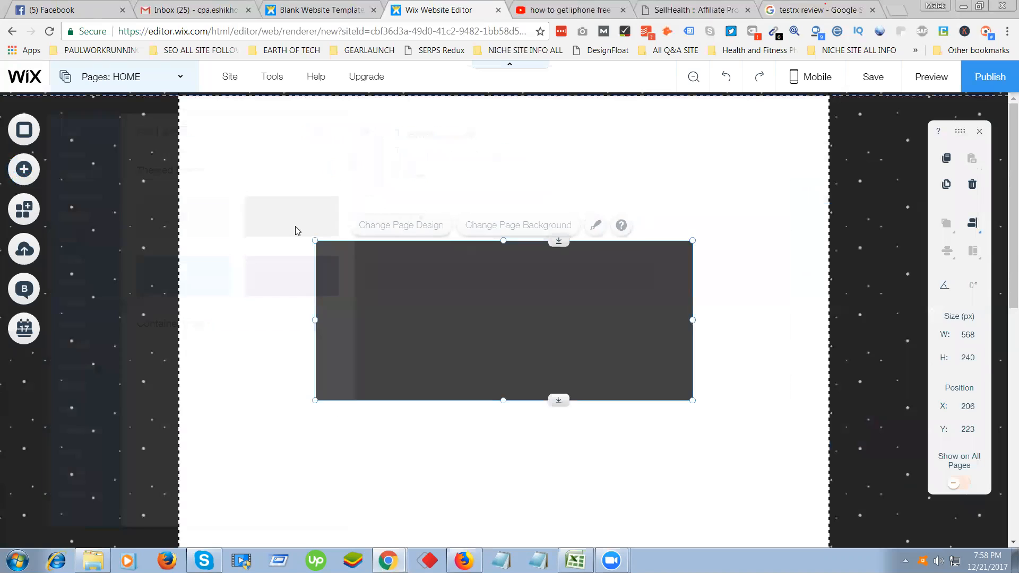
{"action": "left_click_drag", "start_coordinate": [496, 324], "coordinate": [343, 181]}
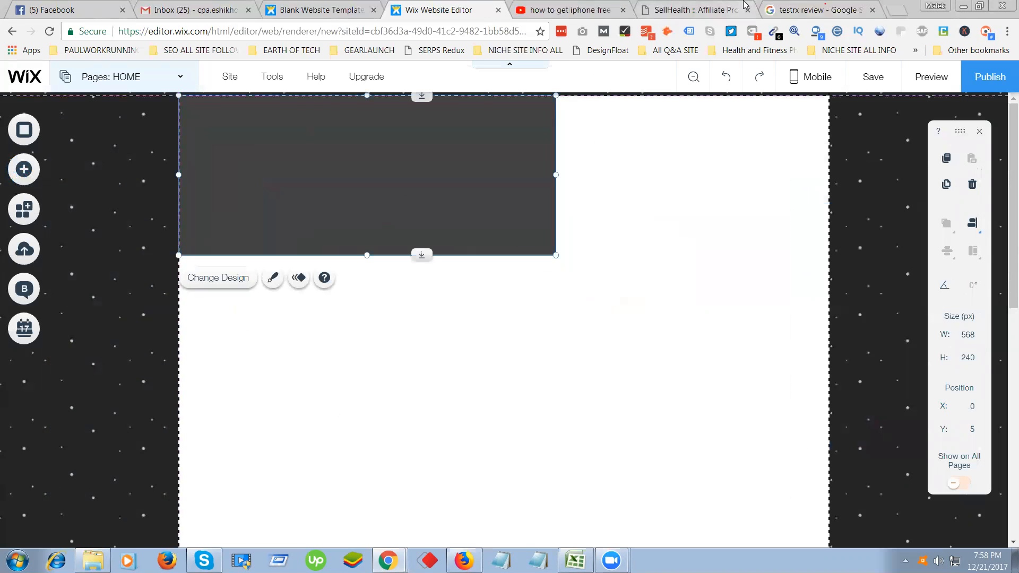
Check the headline area of the testoboostpro.com page and enlarge the dark grey box to about 980 by 461 px.
{"action": "left_click", "coordinate": [963, 6]}
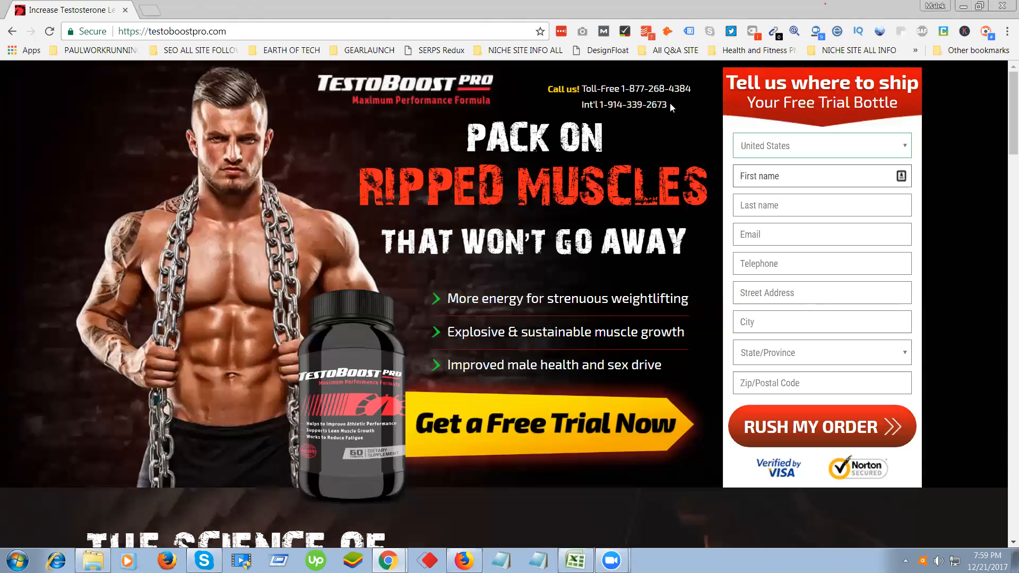
{"action": "left_click_drag", "start_coordinate": [670, 105], "coordinate": [566, 88]}
{"action": "left_click_drag", "start_coordinate": [468, 127], "coordinate": [709, 201]}
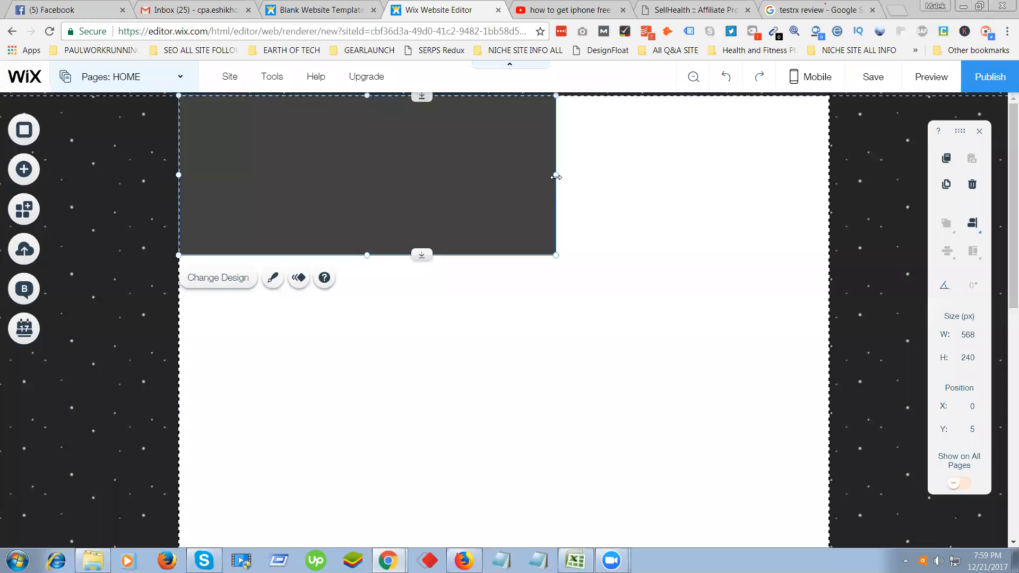
{"action": "left_click_drag", "start_coordinate": [555, 175], "coordinate": [828, 188]}
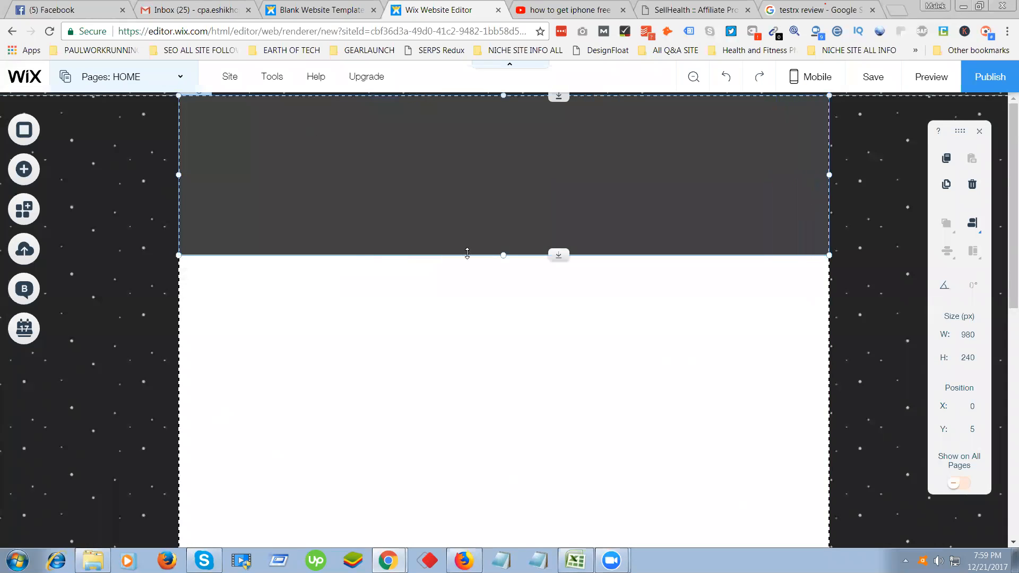
{"action": "left_click_drag", "start_coordinate": [500, 254], "coordinate": [512, 407]}
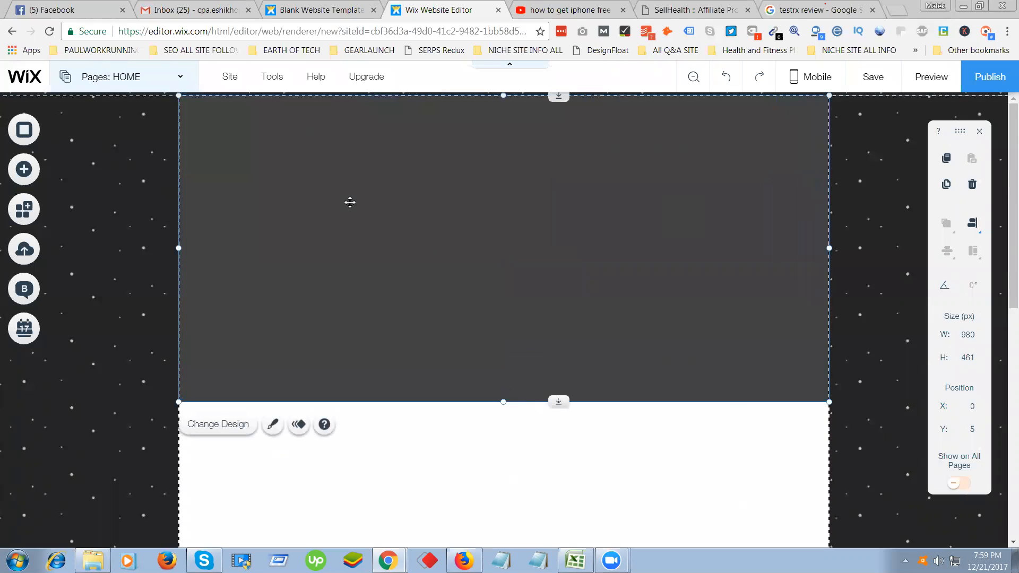
Browse the available design presets for the dark grey box, keeping its current design.
{"action": "double_click", "coordinate": [350, 202]}
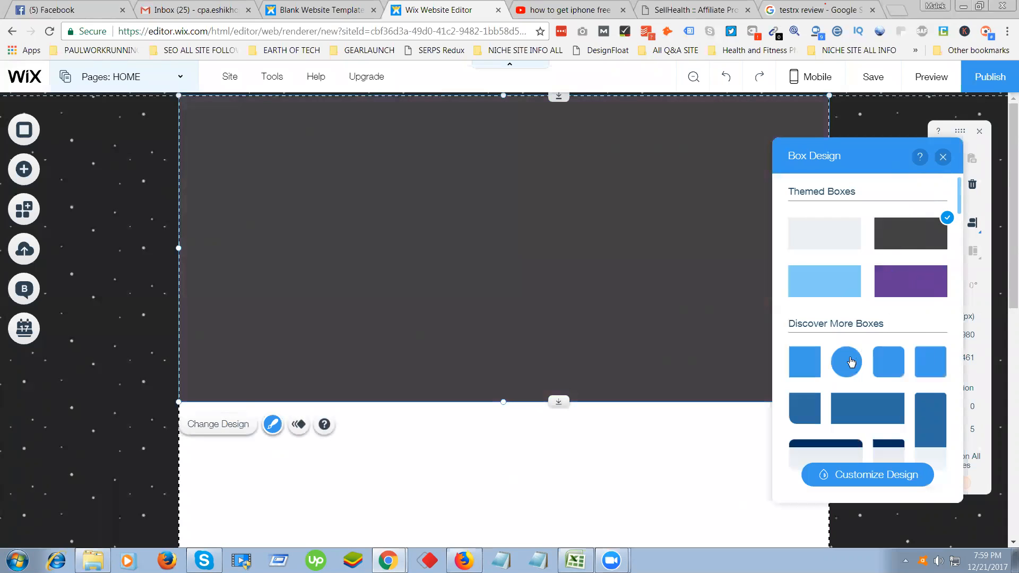
{"action": "scroll", "coordinate": [881, 365], "scroll_direction": "down", "scroll_amount": 3}
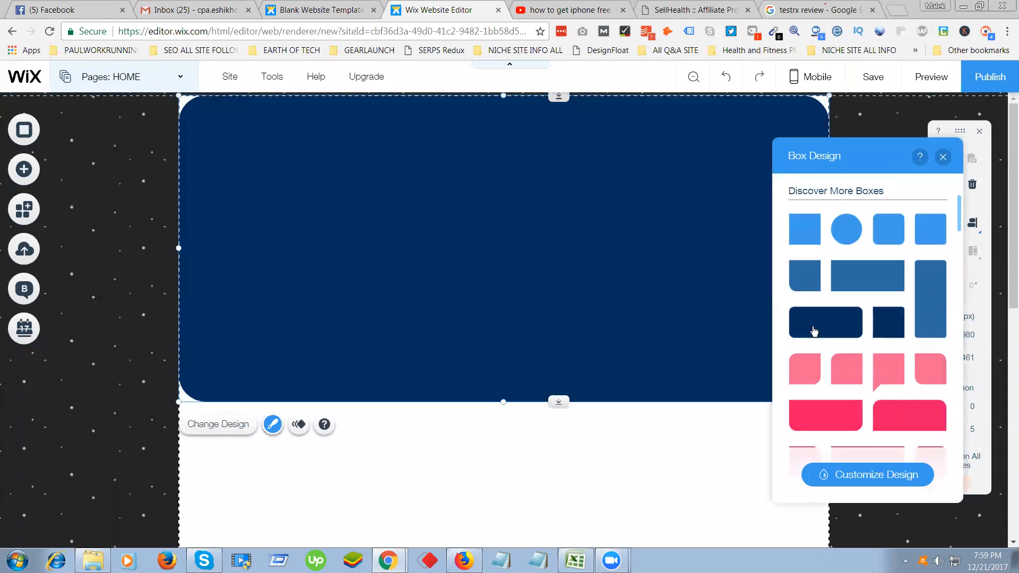
{"action": "scroll", "coordinate": [863, 361], "scroll_direction": "down", "scroll_amount": 3}
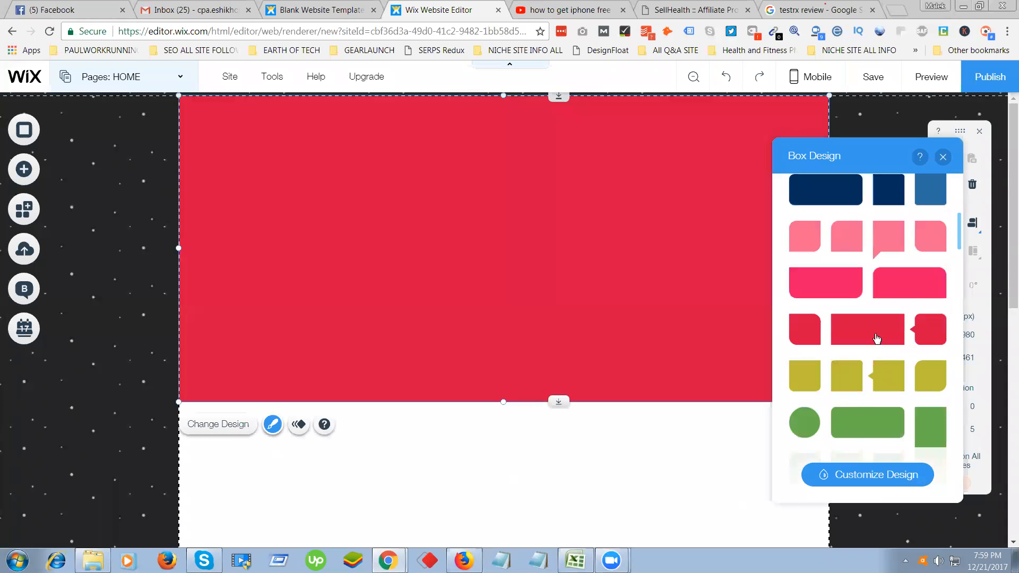
{"action": "scroll", "coordinate": [897, 223], "scroll_direction": "up", "scroll_amount": 6}
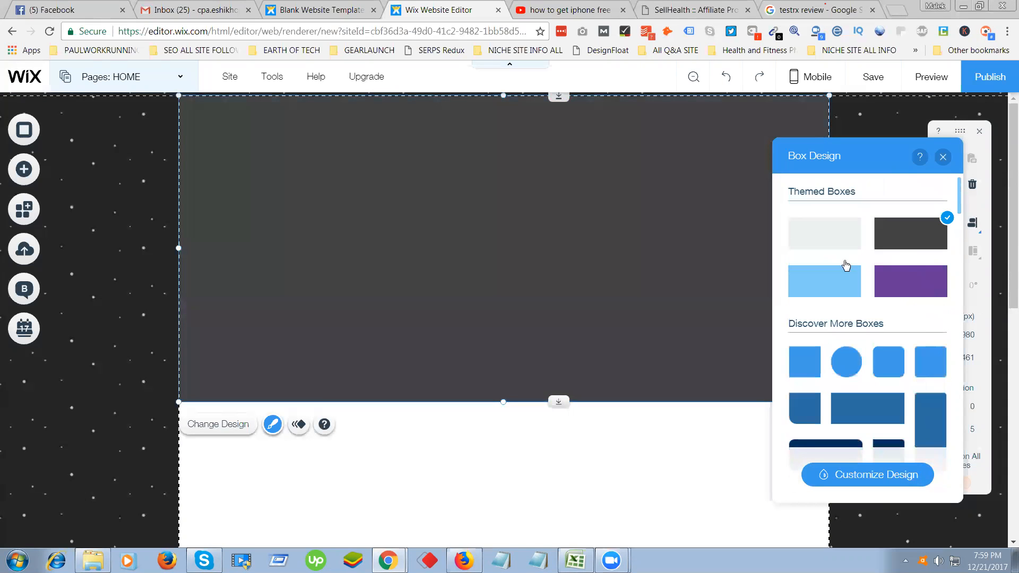
{"action": "left_click", "coordinate": [738, 467]}
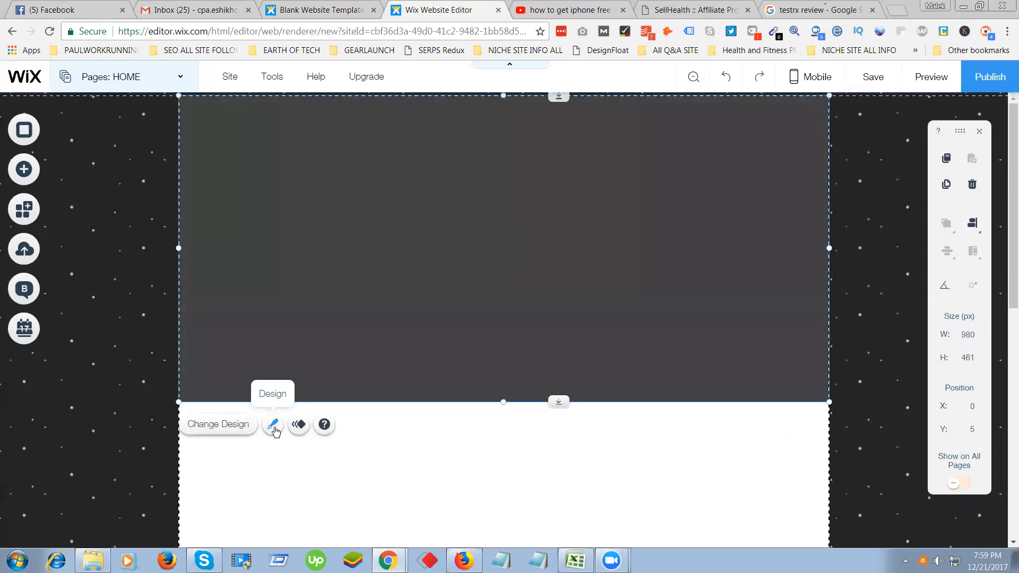
{"action": "left_click", "coordinate": [273, 429]}
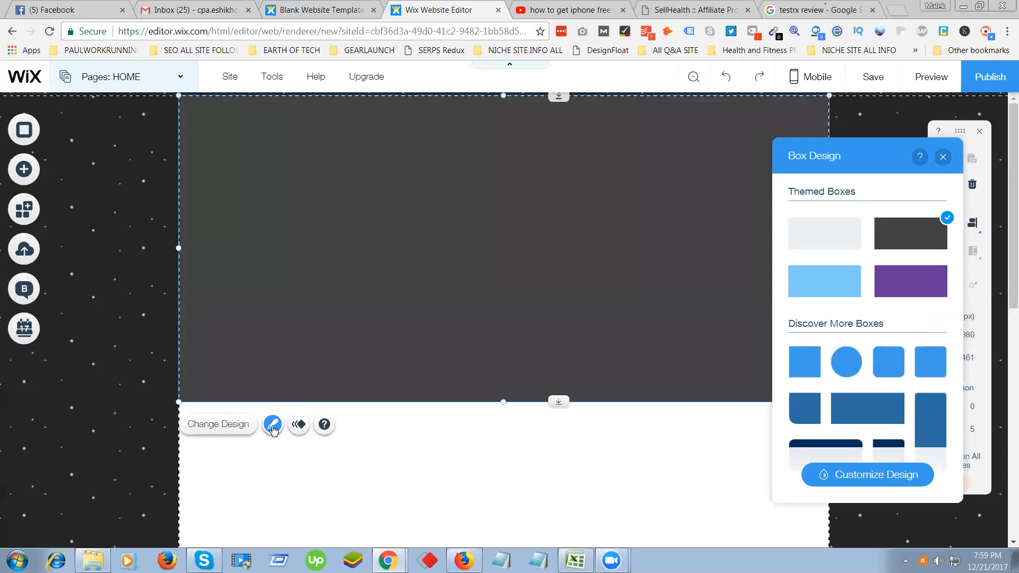
{"action": "left_click", "coordinate": [218, 428]}
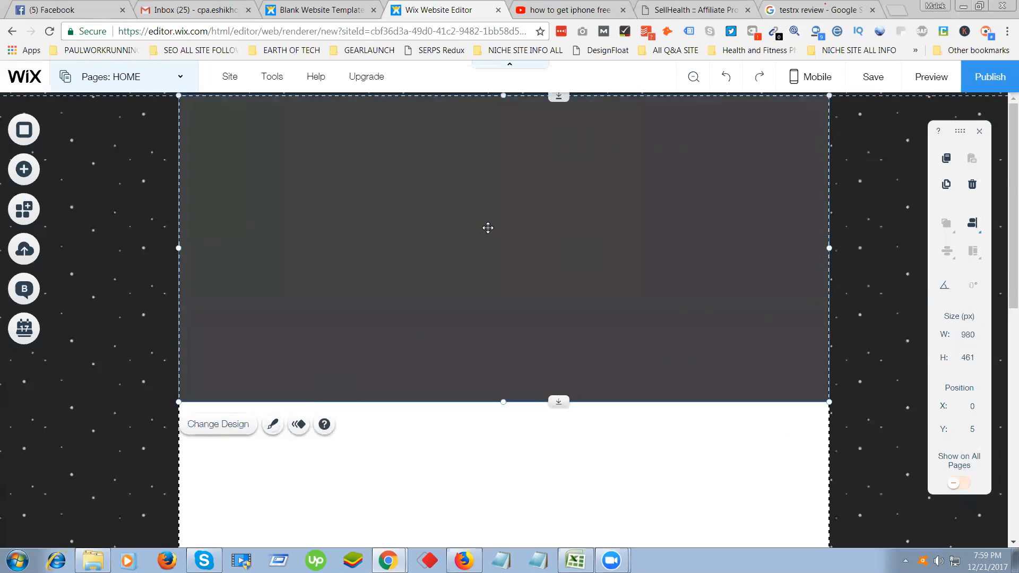
Try other preset box designs, including the rounded blue one, on the dark grey box.
{"action": "right_click", "coordinate": [451, 228]}
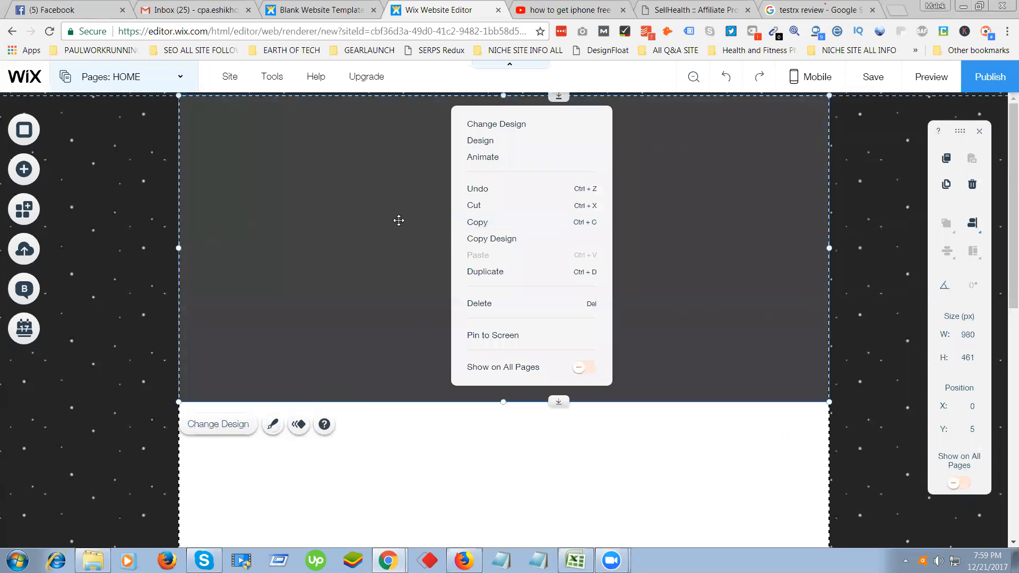
{"action": "left_click", "coordinate": [396, 222]}
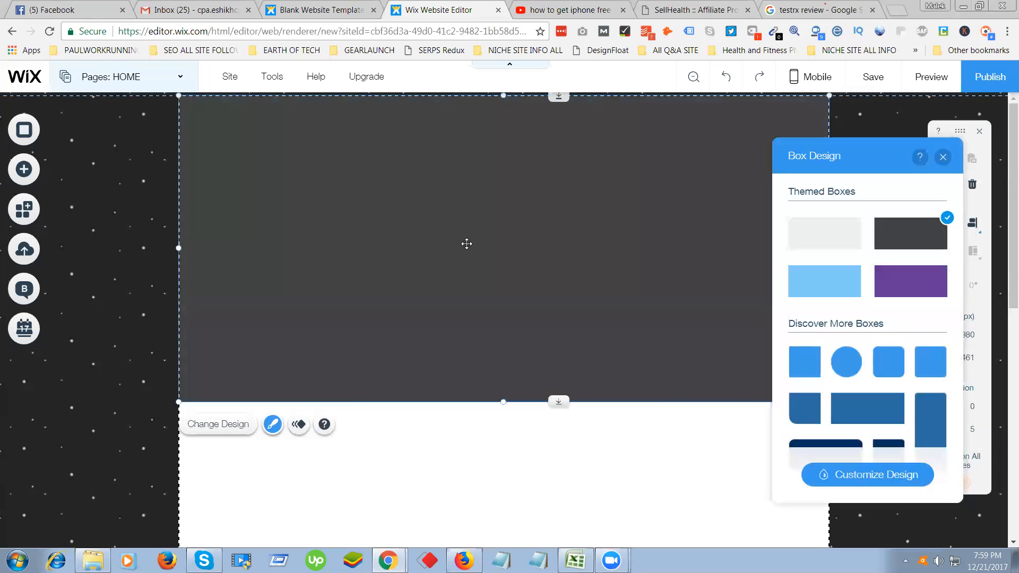
{"action": "scroll", "coordinate": [933, 257], "scroll_direction": "down", "scroll_amount": 2}
{"action": "left_click", "coordinate": [926, 286]}
{"action": "scroll", "coordinate": [926, 286], "scroll_direction": "down", "scroll_amount": 20}
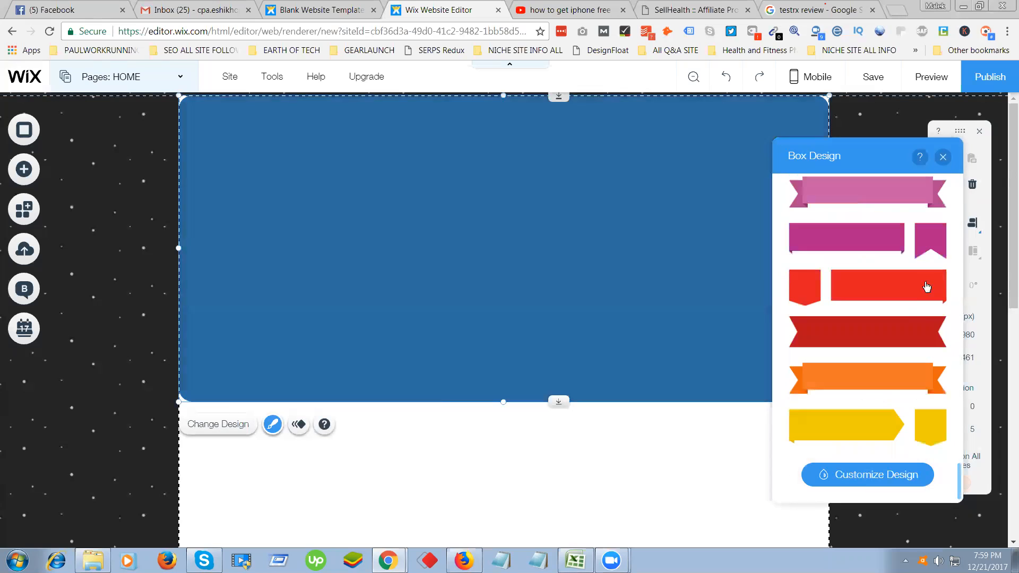
{"action": "left_click", "coordinate": [926, 320]}
{"action": "scroll", "coordinate": [925, 319], "scroll_direction": "up", "scroll_amount": 10}
{"action": "left_click", "coordinate": [850, 318]}
{"action": "scroll", "coordinate": [849, 317], "scroll_direction": "up", "scroll_amount": 3}
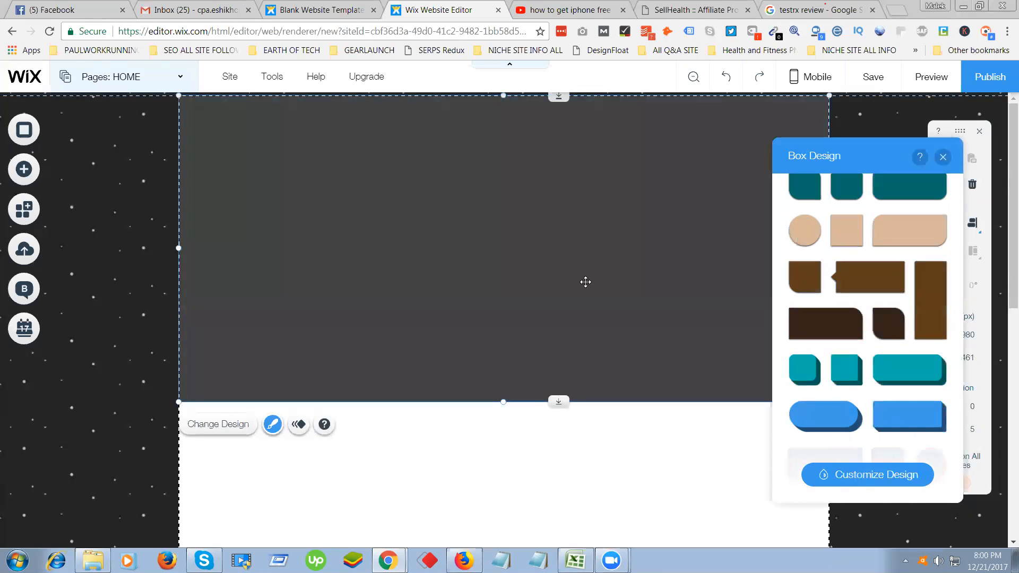
{"action": "left_click", "coordinate": [871, 475]}
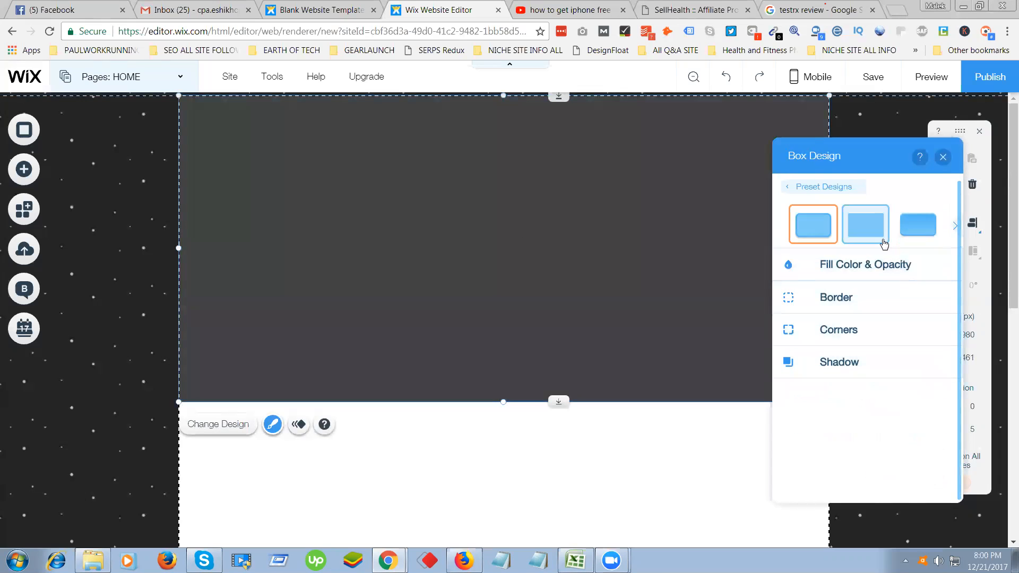
{"action": "left_click", "coordinate": [858, 268]}
{"action": "left_click", "coordinate": [938, 314]}
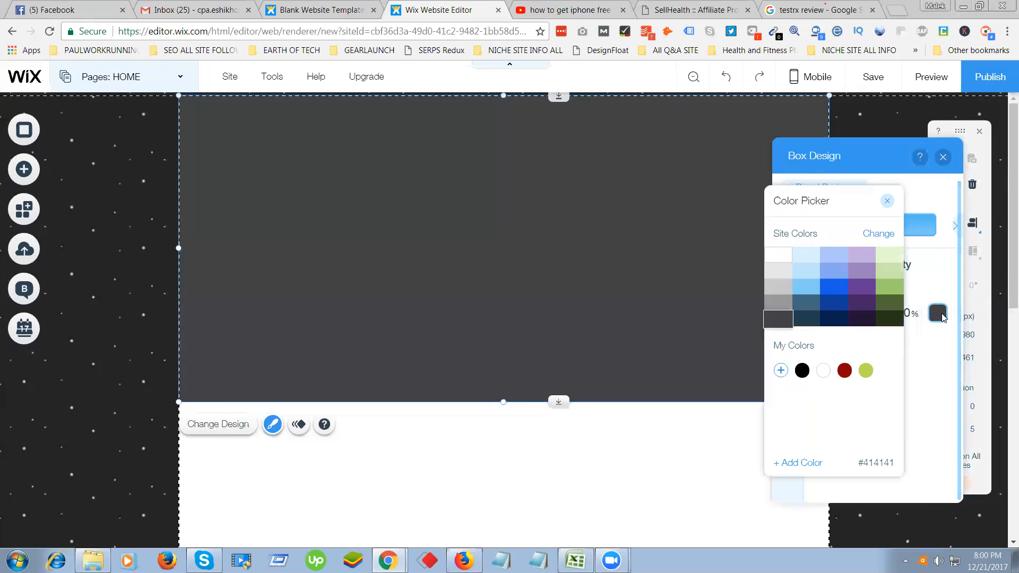
{"action": "left_click", "coordinate": [856, 151]}
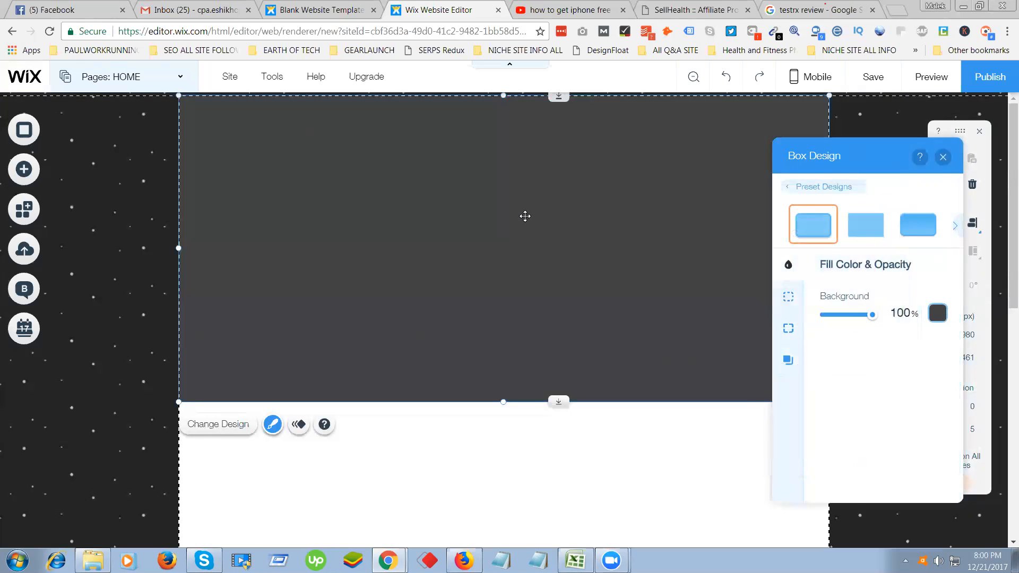
{"action": "left_click", "coordinate": [525, 217]}
{"action": "double_click", "coordinate": [526, 215]}
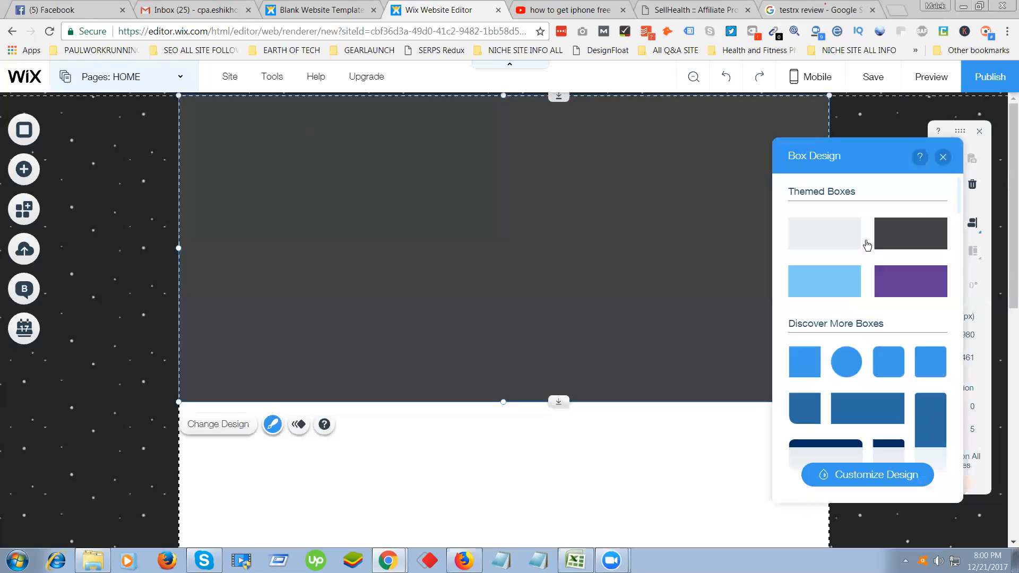
Add the custom colour 211C1C and use it as the dark grey box's background fill.
{"action": "left_click", "coordinate": [876, 485]}
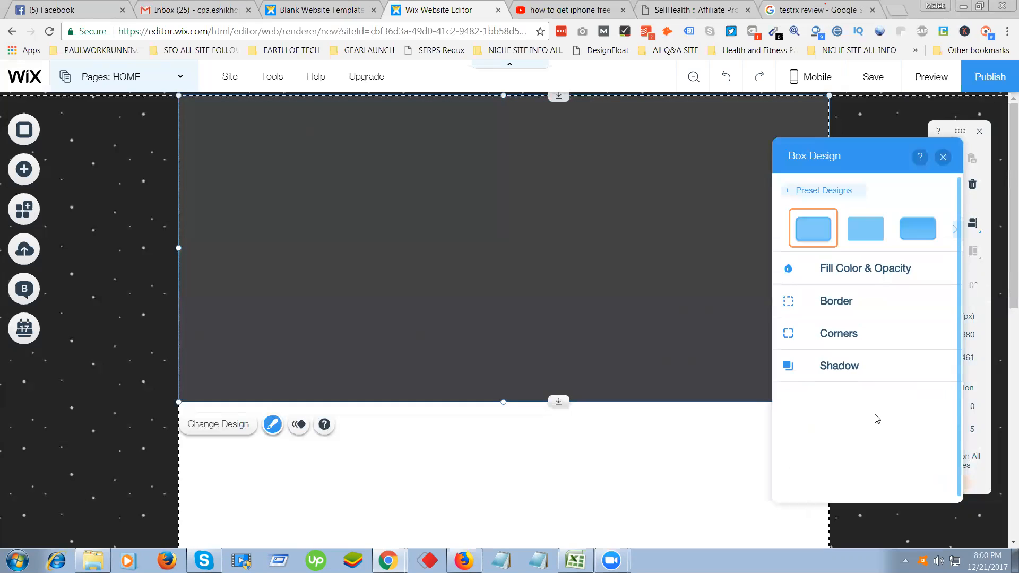
{"action": "left_click", "coordinate": [849, 280]}
{"action": "left_click", "coordinate": [937, 318]}
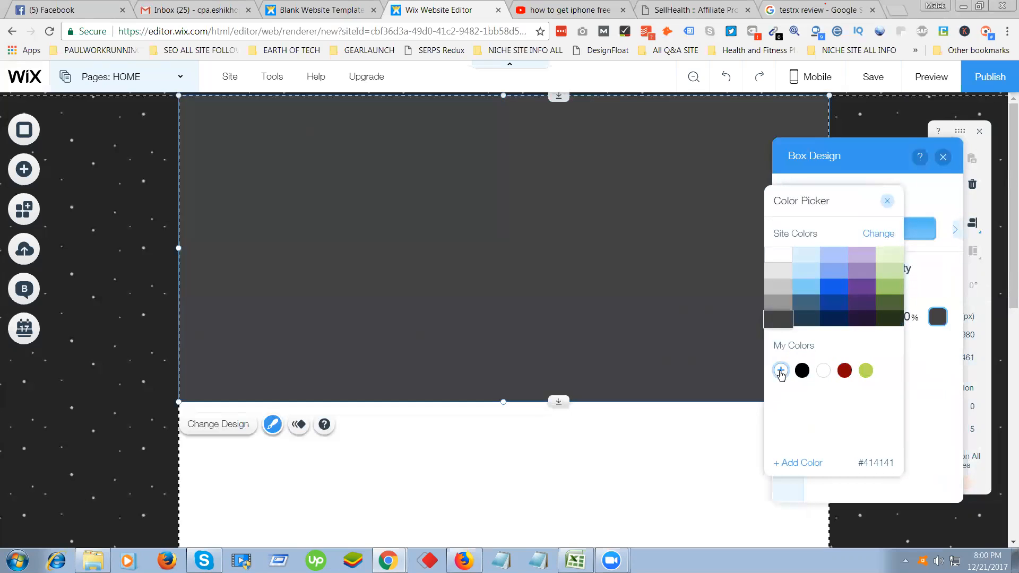
{"action": "left_click", "coordinate": [781, 370]}
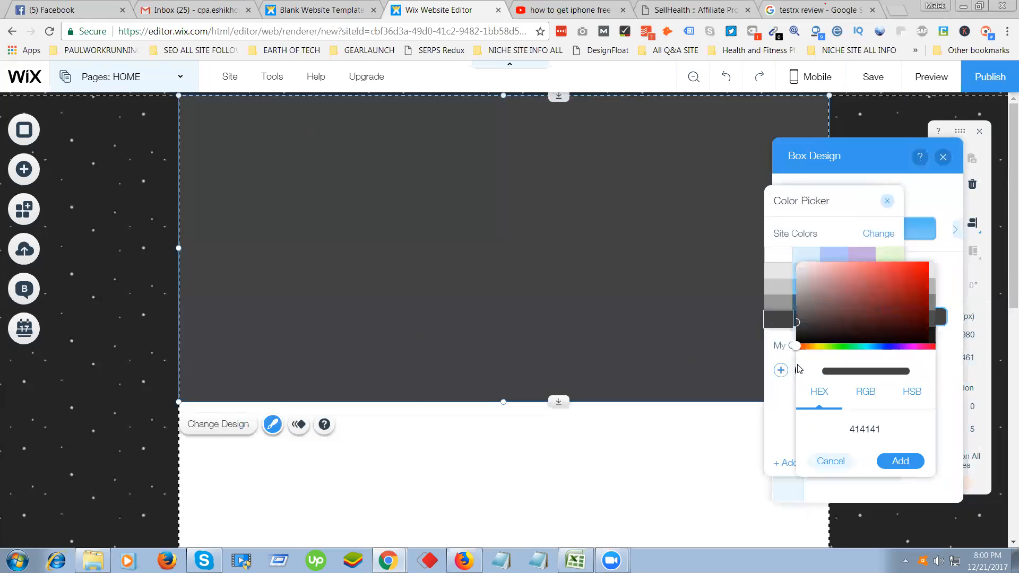
{"action": "mouse_move", "coordinate": [861, 333]}
{"action": "left_mouse_down"}
{"action": "mouse_move", "coordinate": [905, 339]}
{"action": "mouse_move", "coordinate": [839, 337]}
{"action": "mouse_move", "coordinate": [803, 275]}
{"action": "mouse_move", "coordinate": [826, 321]}
{"action": "mouse_move", "coordinate": [826, 337]}
{"action": "mouse_move", "coordinate": [818, 333]}
{"action": "left_mouse_up"}
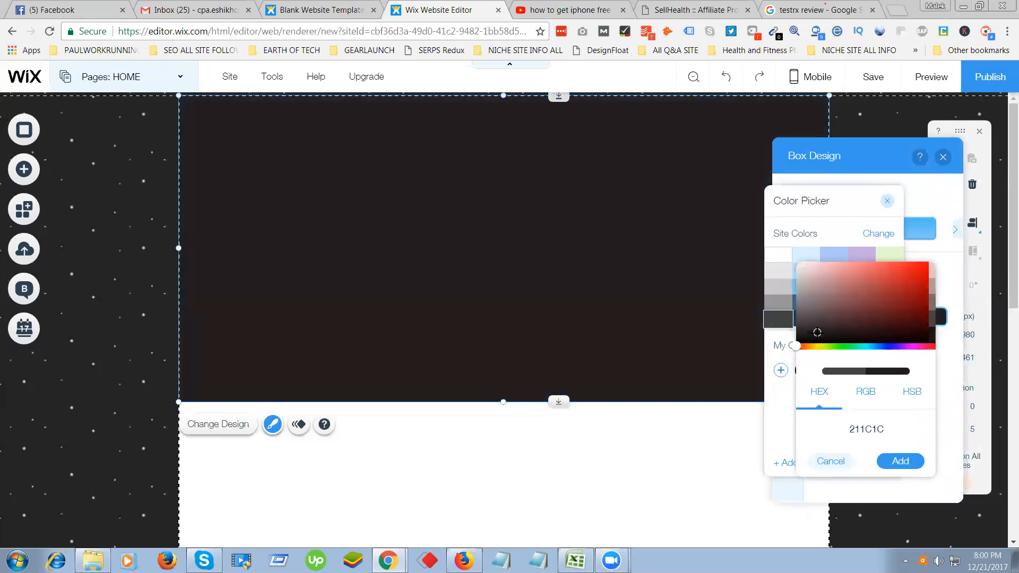
{"action": "left_click", "coordinate": [891, 465]}
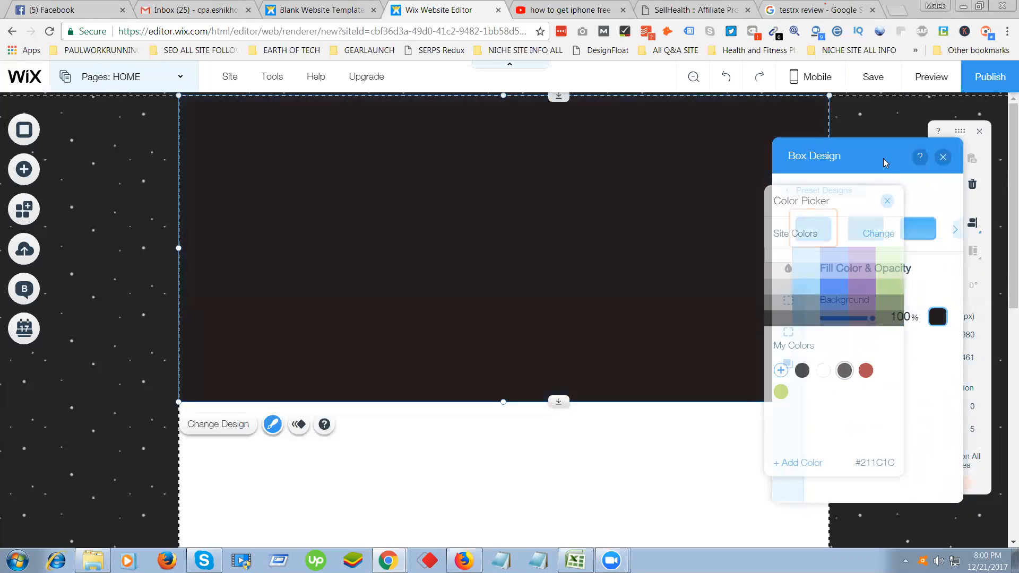
{"action": "left_click", "coordinate": [894, 203]}
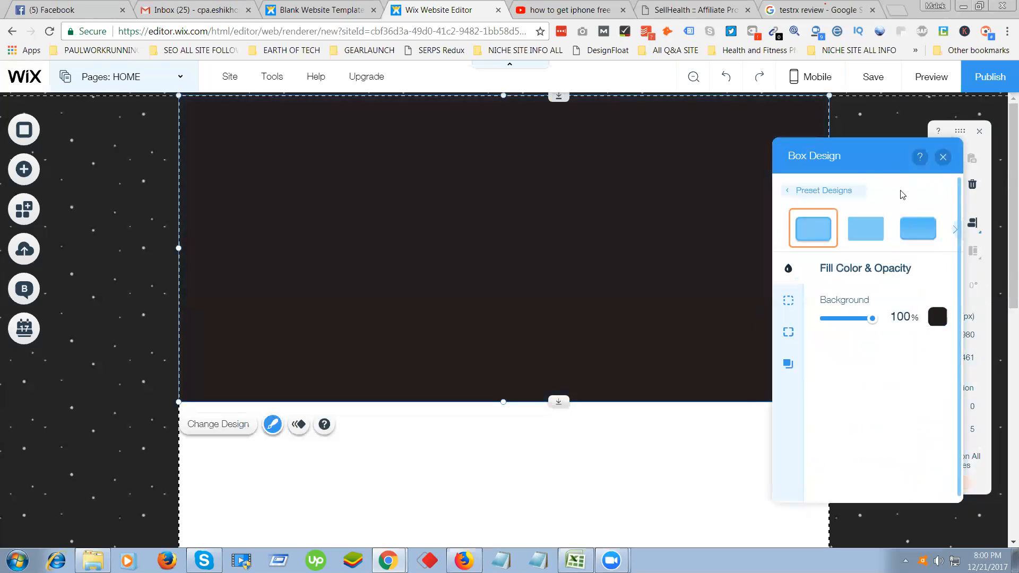
{"action": "left_click", "coordinate": [944, 156]}
{"action": "left_click", "coordinate": [551, 480]}
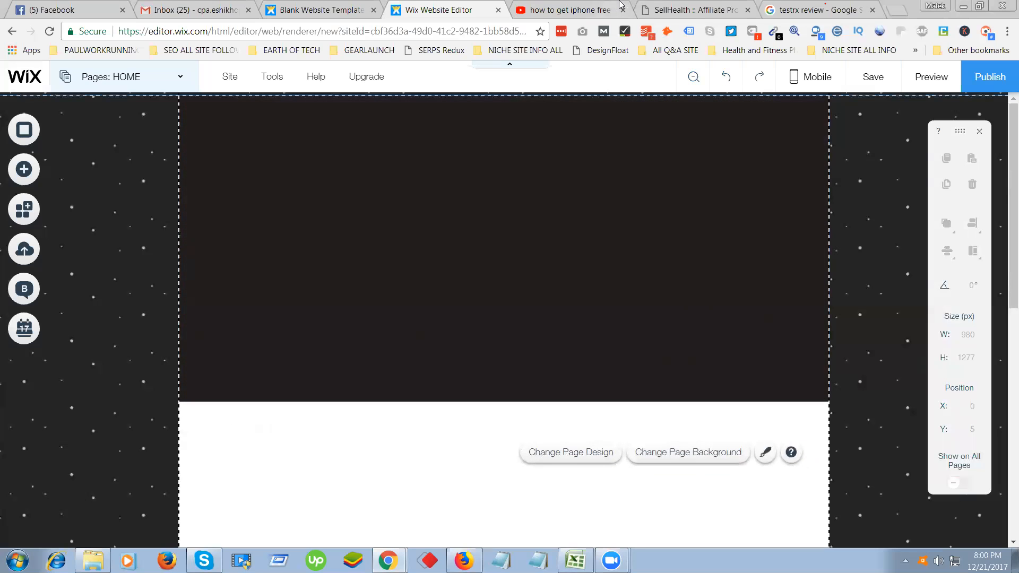
Check the man's picture on the testoboostpro.com page and search Google Images for "Muscle building men png" in a new tab.
{"action": "key", "text": "alt+Tab"}
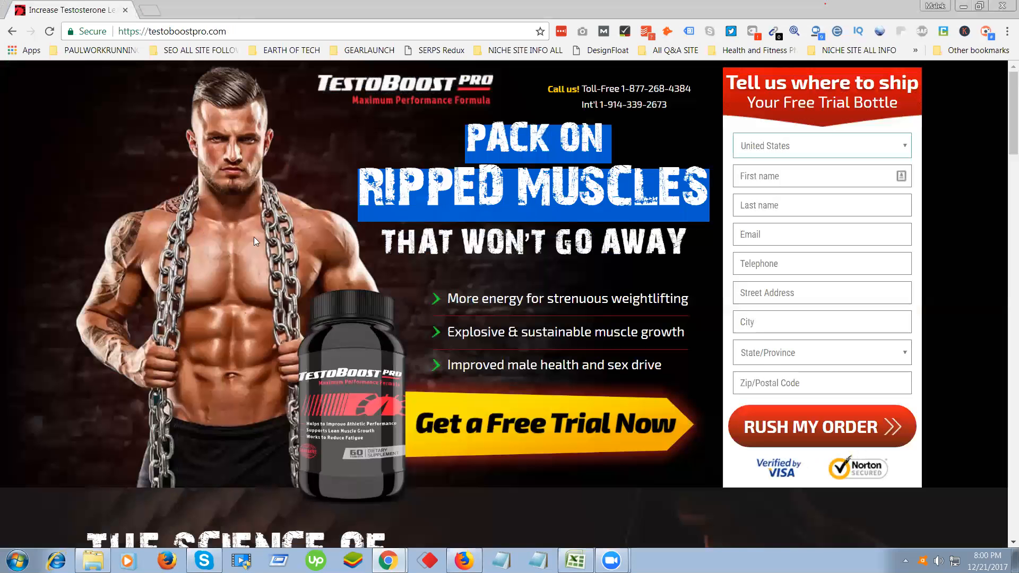
{"action": "key", "text": "alt+Tab"}
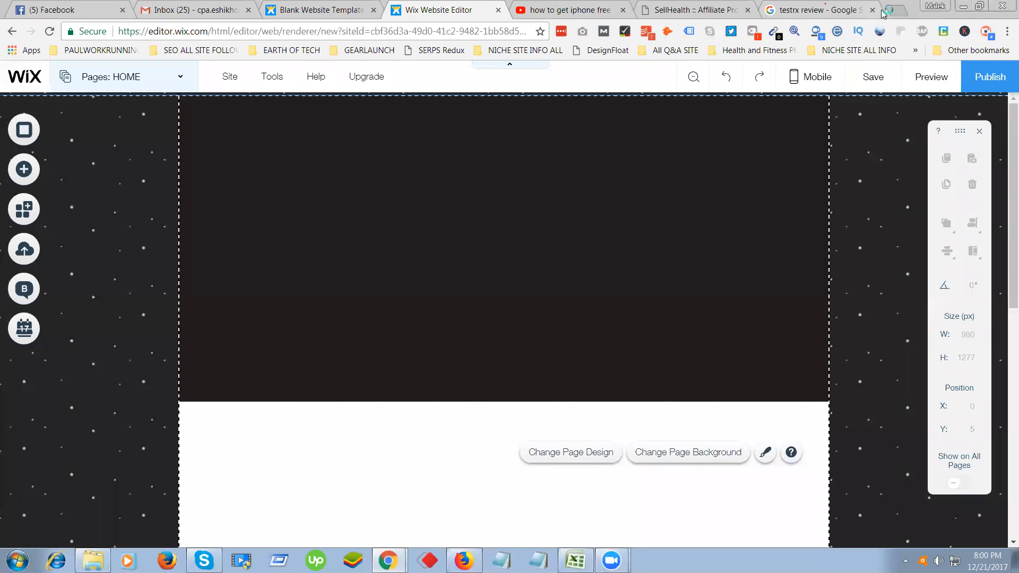
{"action": "left_click", "coordinate": [883, 14]}
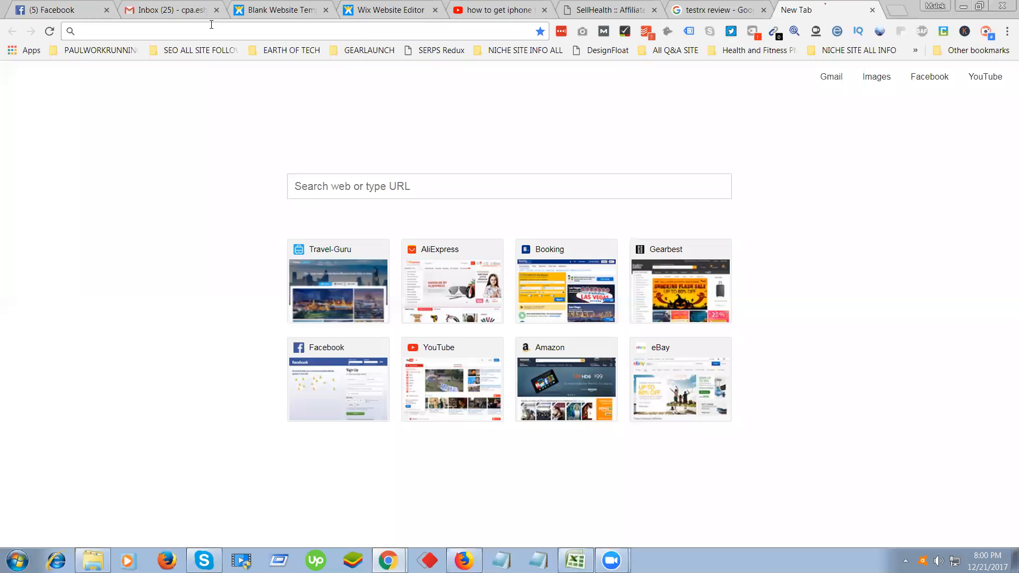
{"action": "type", "text": "Muscle "}
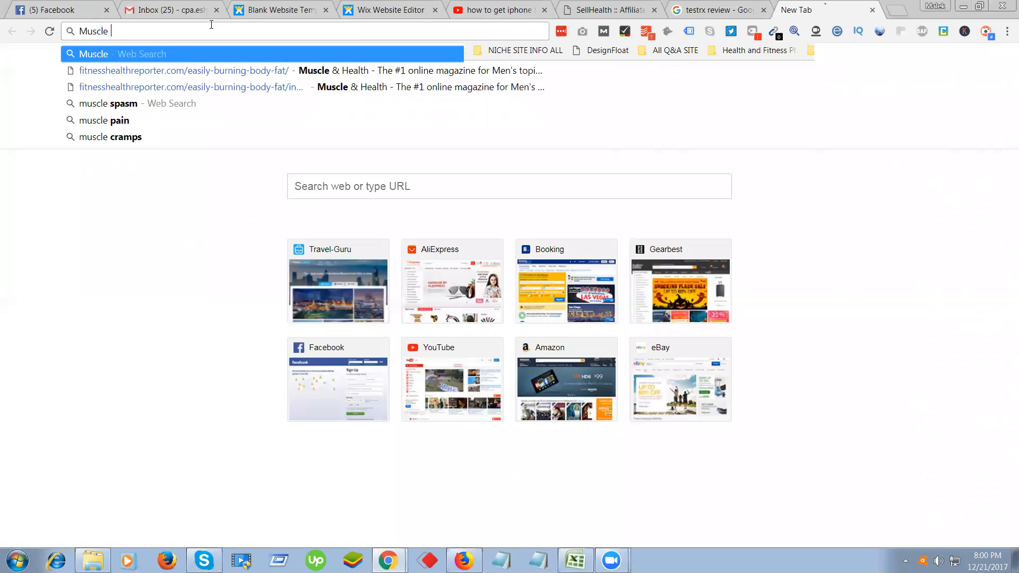
{"action": "type", "text": "building "}
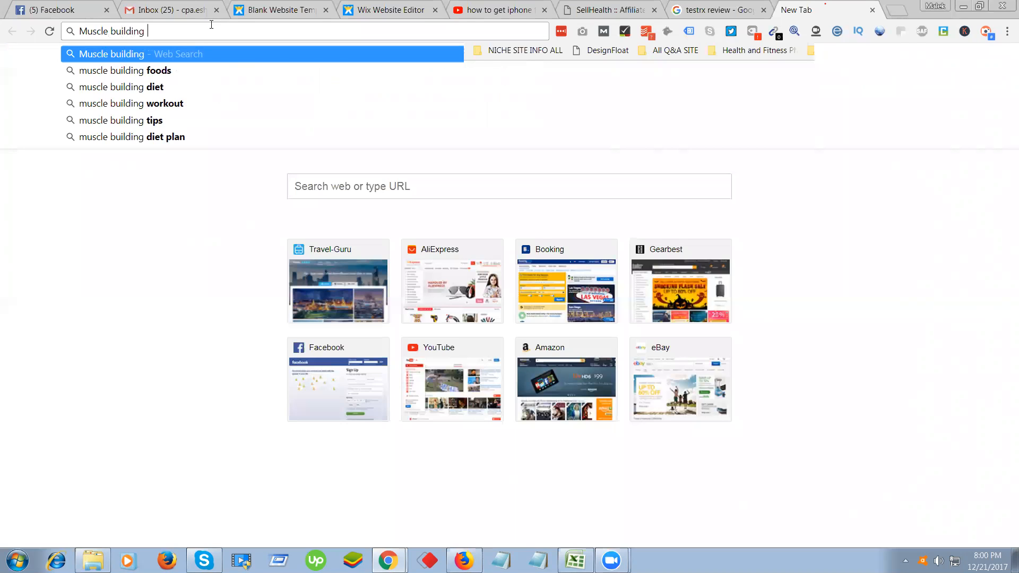
{"action": "type", "text": "men pn"}
{"action": "type", "text": "g"}
{"action": "key", "text": "Return"}
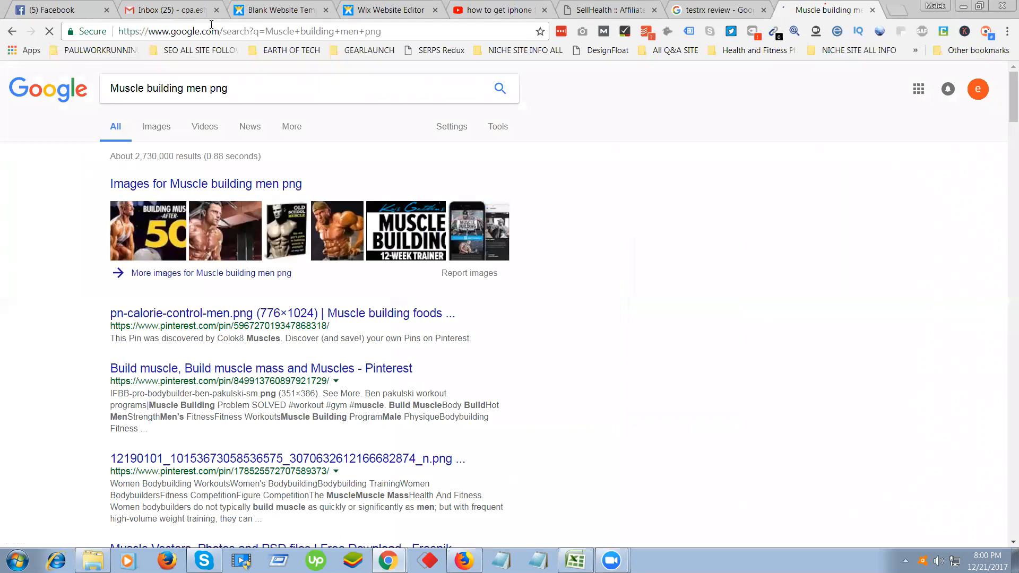
{"action": "left_click", "coordinate": [163, 134]}
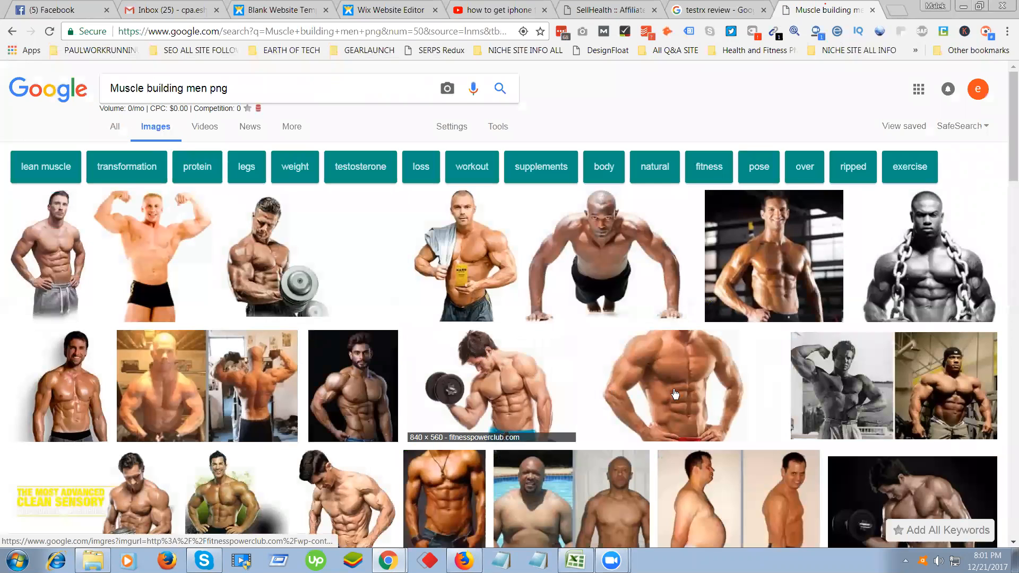
Open the gray-man.png image from the results and save it as PNG file 1132638 in the desktop folder 173-1 All.
{"action": "left_click", "coordinate": [157, 255]}
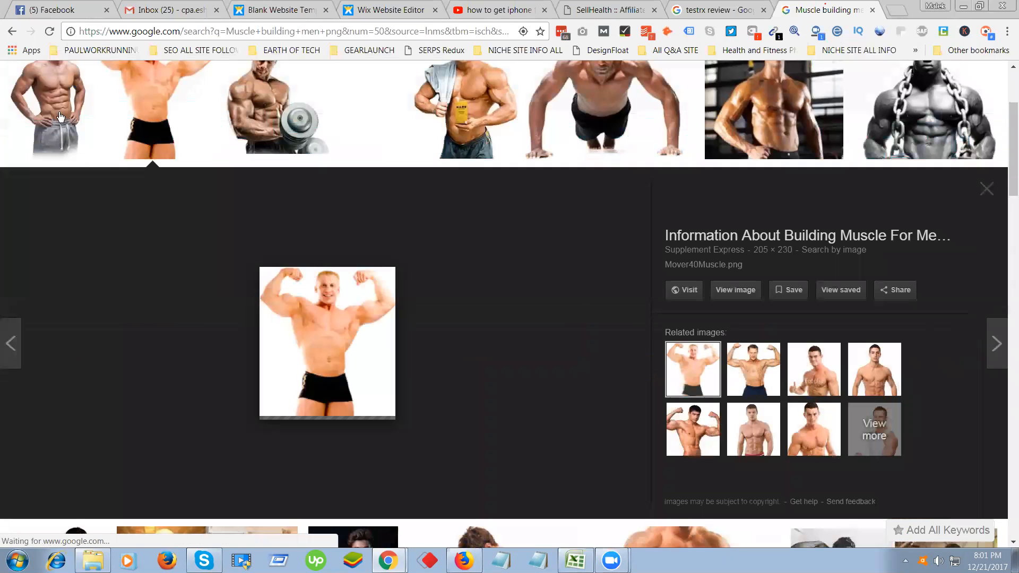
{"action": "key", "text": "Left"}
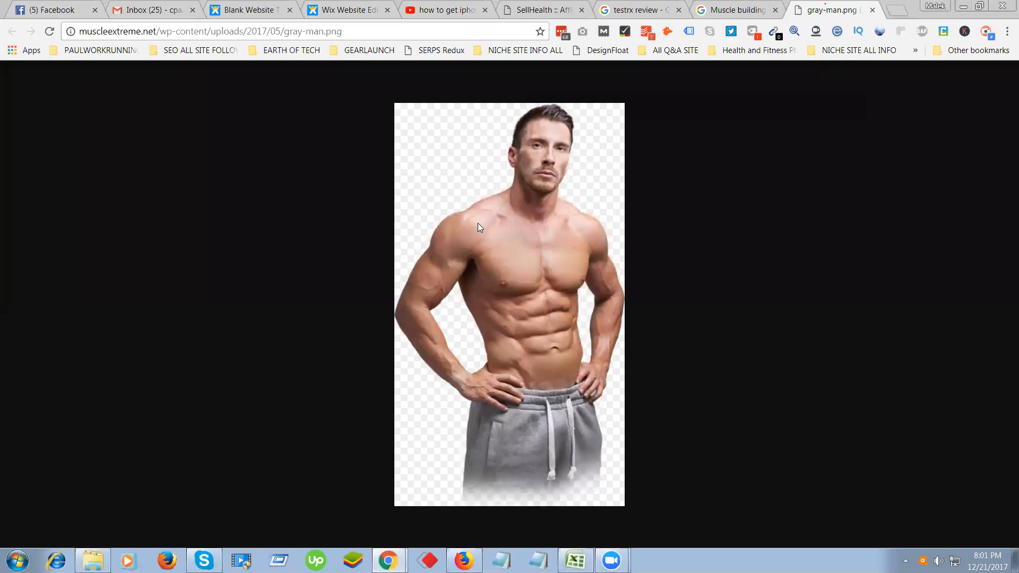
{"action": "right_click", "coordinate": [530, 252]}
{"action": "left_click", "coordinate": [562, 274]}
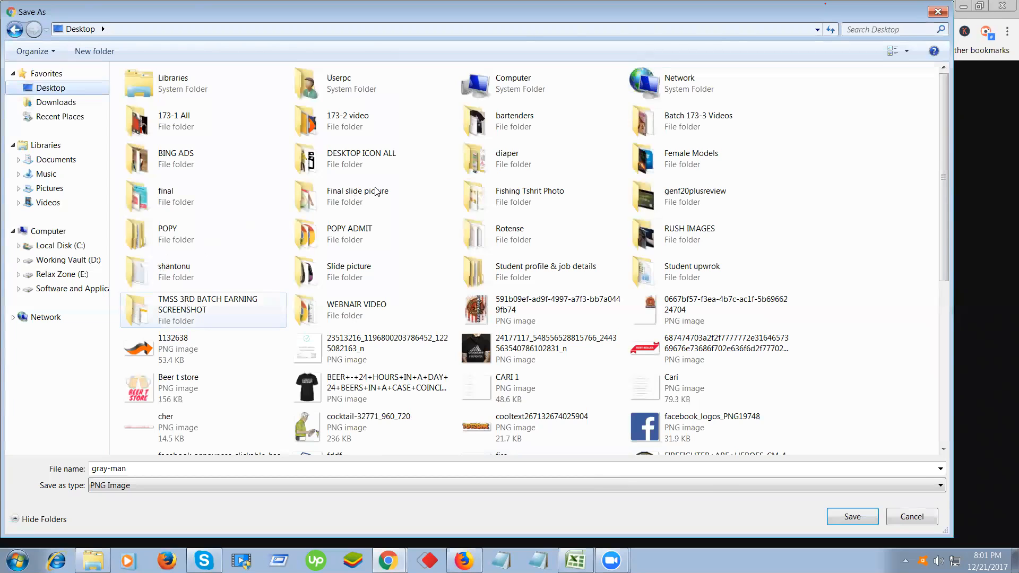
{"action": "left_click", "coordinate": [176, 345]}
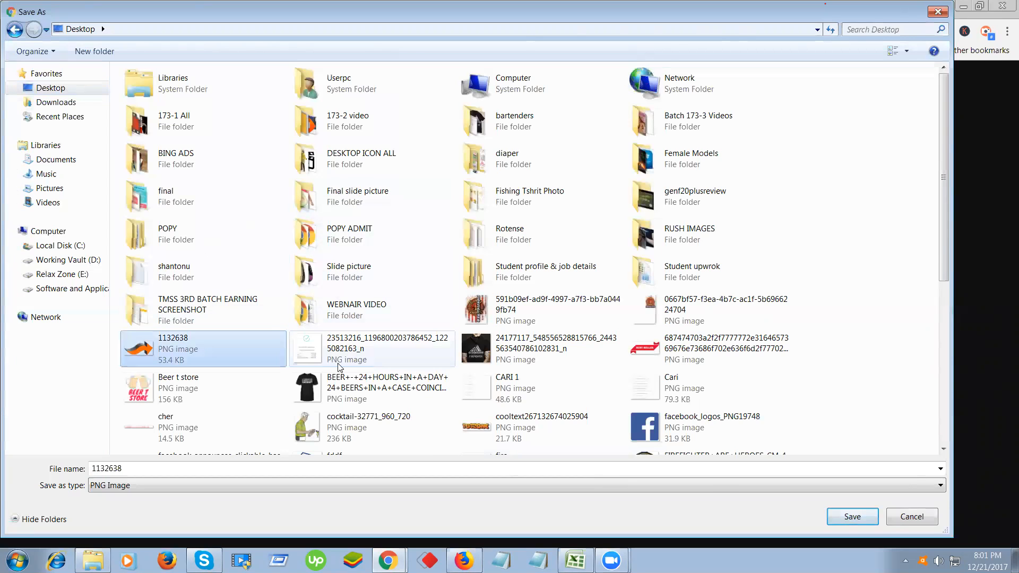
{"action": "left_click", "coordinate": [178, 129]}
{"action": "double_click", "coordinate": [177, 131]}
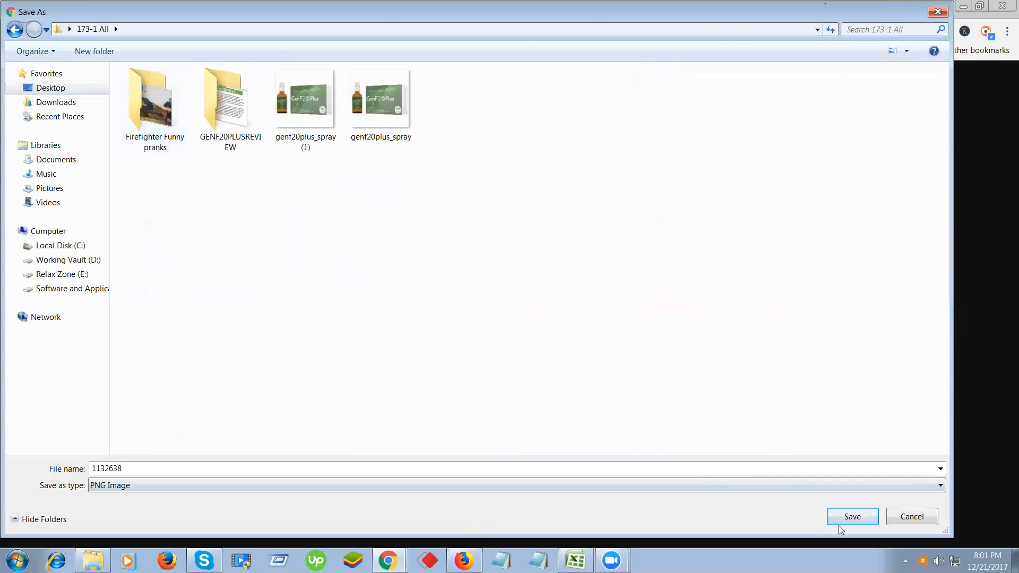
{"action": "left_click", "coordinate": [831, 523]}
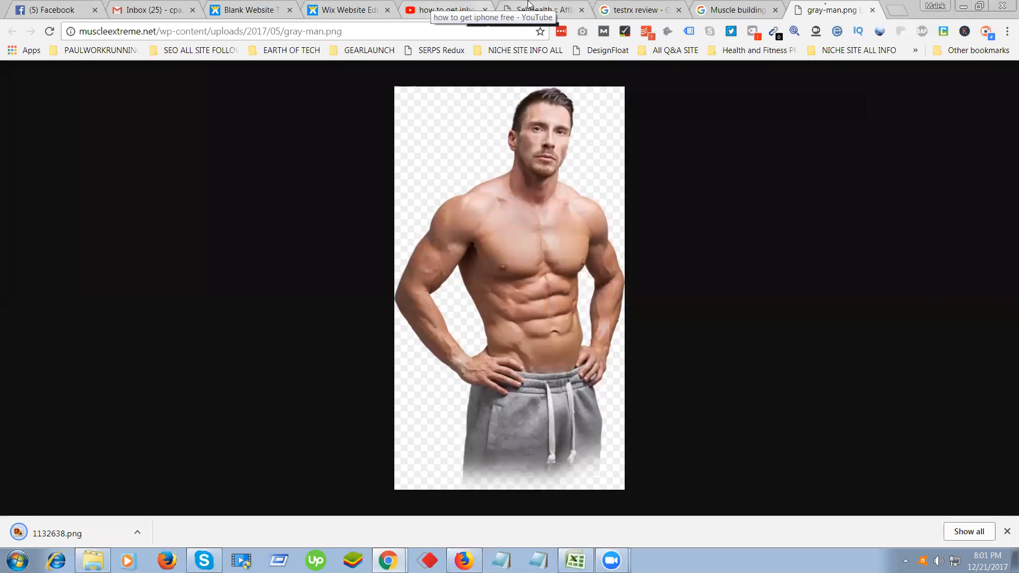
Return to the Wix editor, upload 1132638.png from the 173-1 All folder and add it to the page.
{"action": "left_click", "coordinate": [345, 9]}
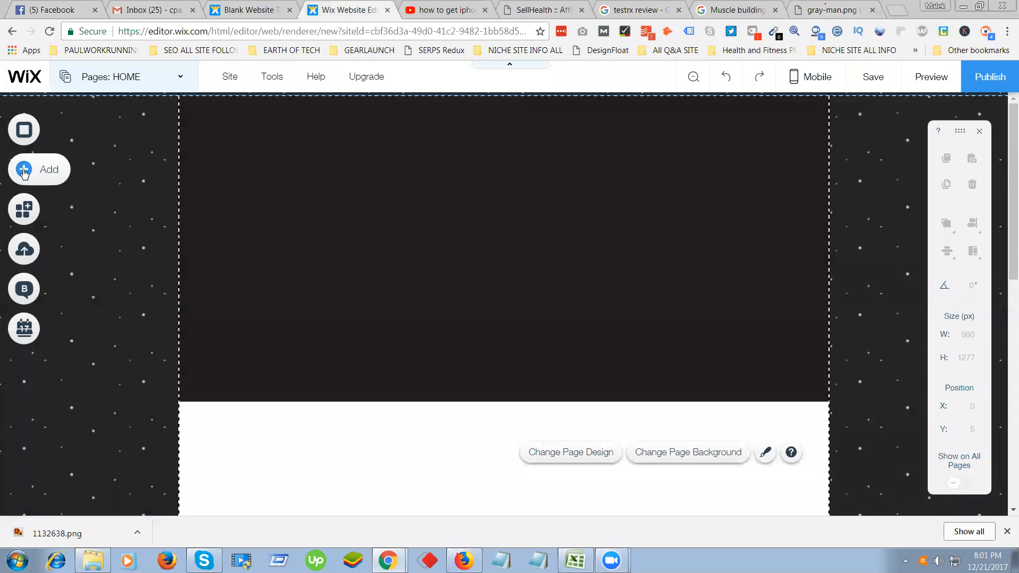
{"action": "left_click", "coordinate": [23, 171]}
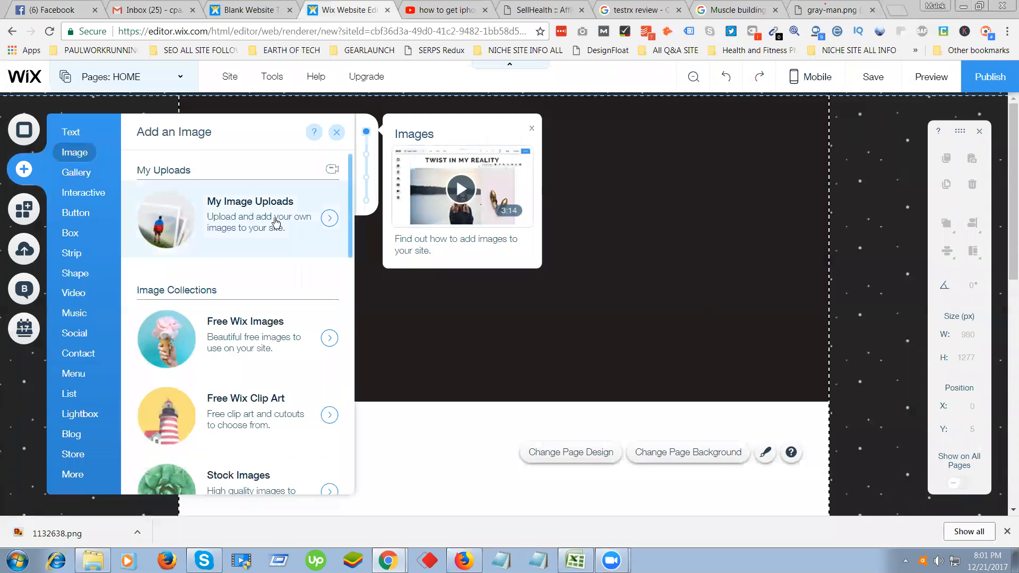
{"action": "left_click", "coordinate": [276, 225]}
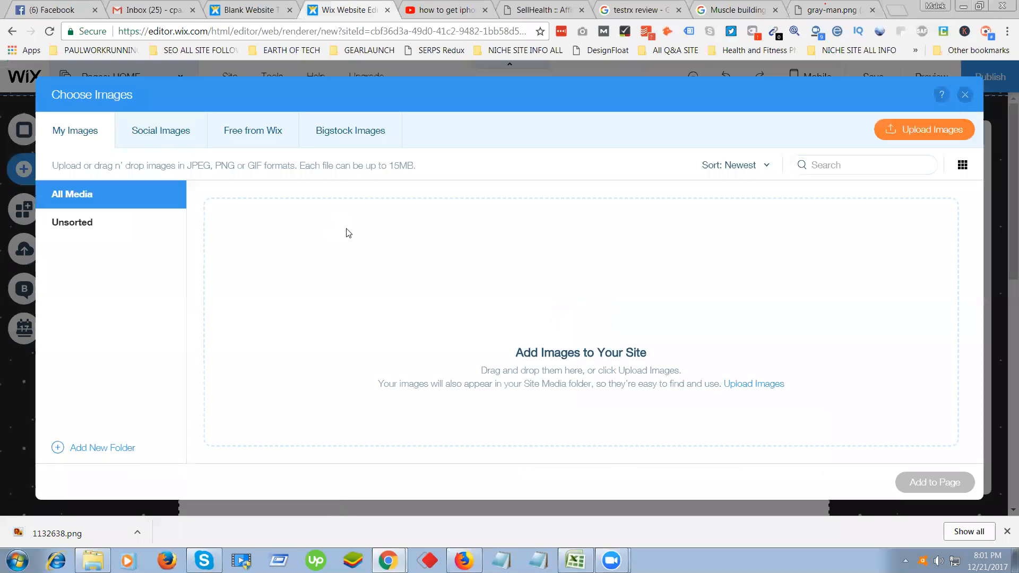
{"action": "left_click", "coordinate": [934, 131]}
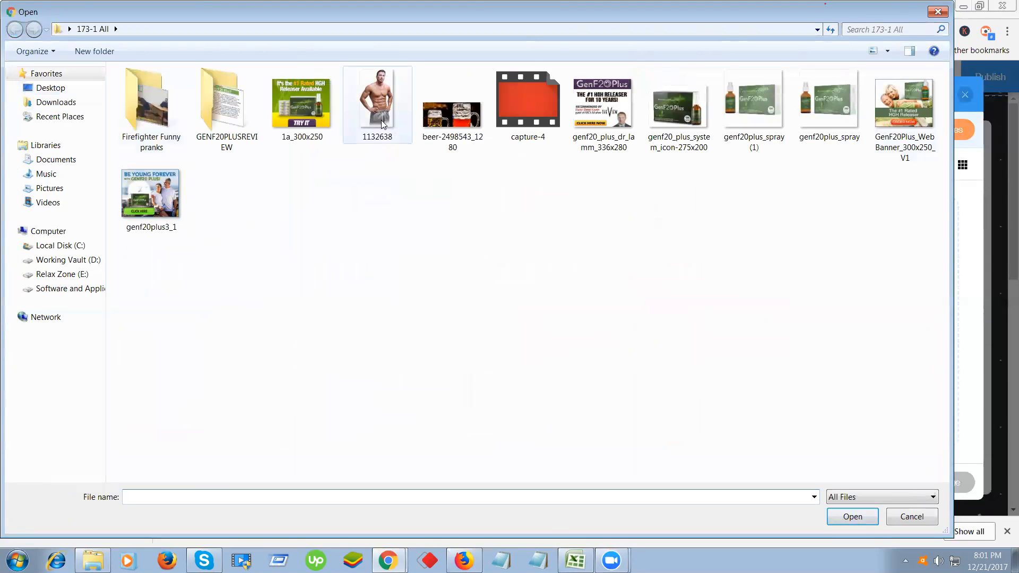
{"action": "double_click", "coordinate": [382, 97]}
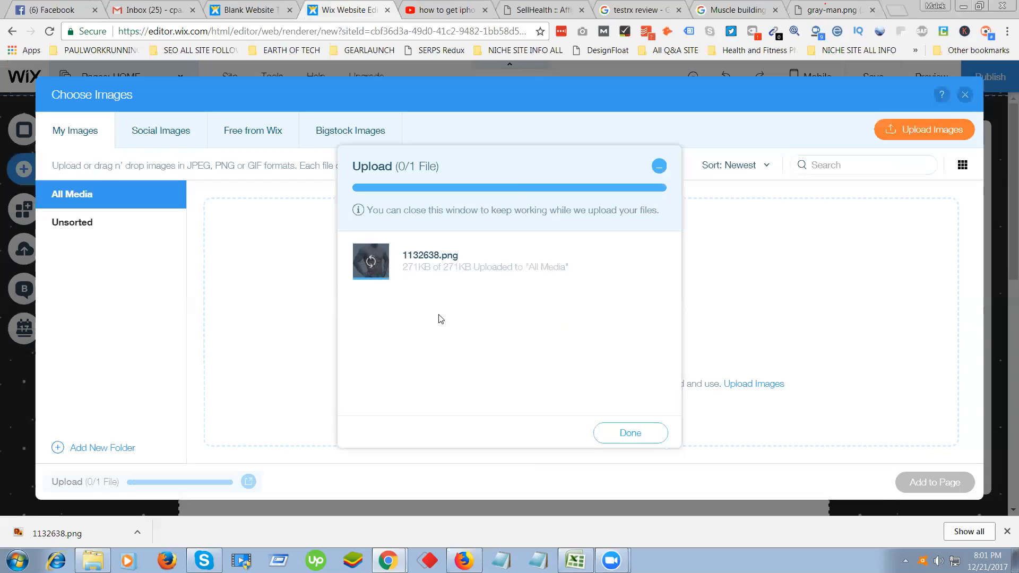
{"action": "left_click", "coordinate": [626, 436]}
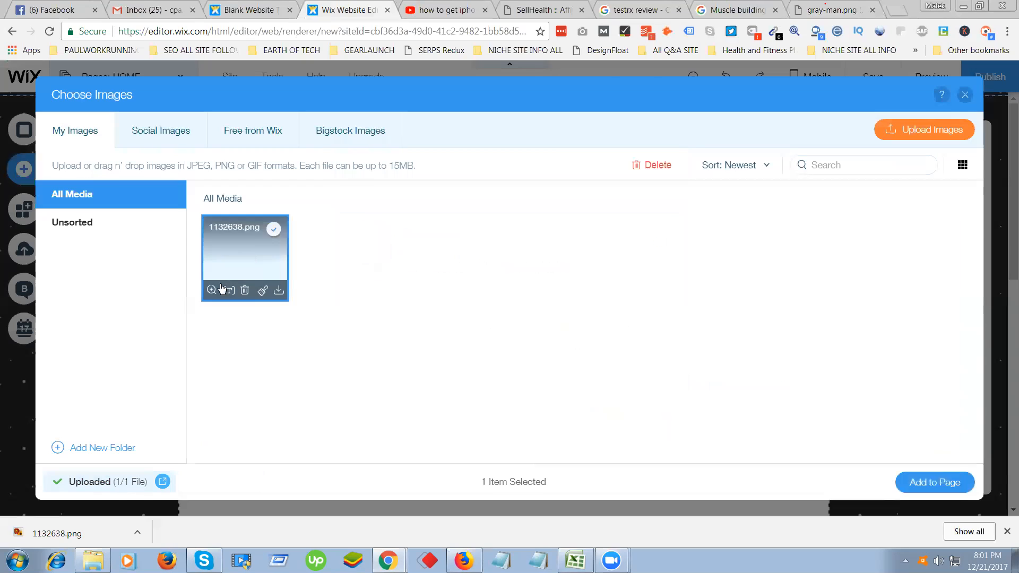
{"action": "left_click", "coordinate": [929, 487]}
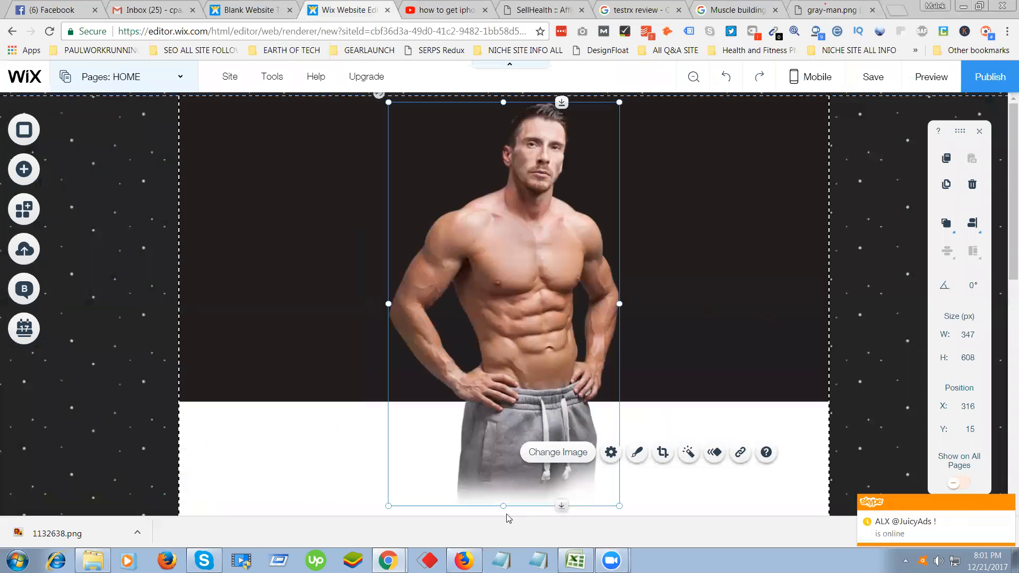
Move the man's picture toward the left side of the dark box and resize it to 347 by 618 px.
{"action": "left_click_drag", "start_coordinate": [501, 508], "coordinate": [510, 328]}
{"action": "left_click_drag", "start_coordinate": [509, 212], "coordinate": [362, 287]}
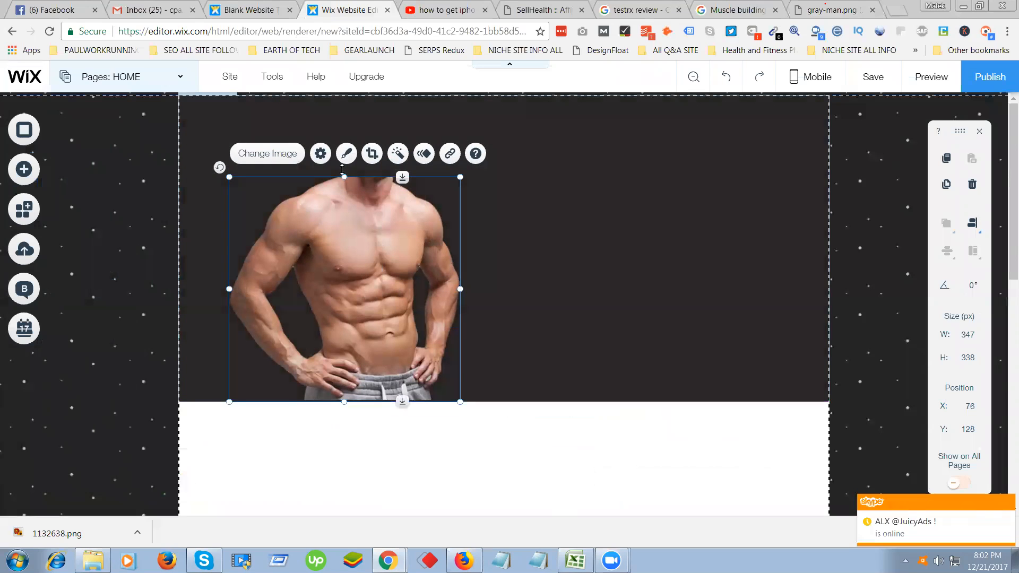
{"action": "left_click_drag", "start_coordinate": [344, 177], "coordinate": [346, 107]}
{"action": "left_click_drag", "start_coordinate": [345, 401], "coordinate": [352, 524]}
{"action": "scroll", "coordinate": [406, 406], "scroll_direction": "down", "scroll_amount": 4}
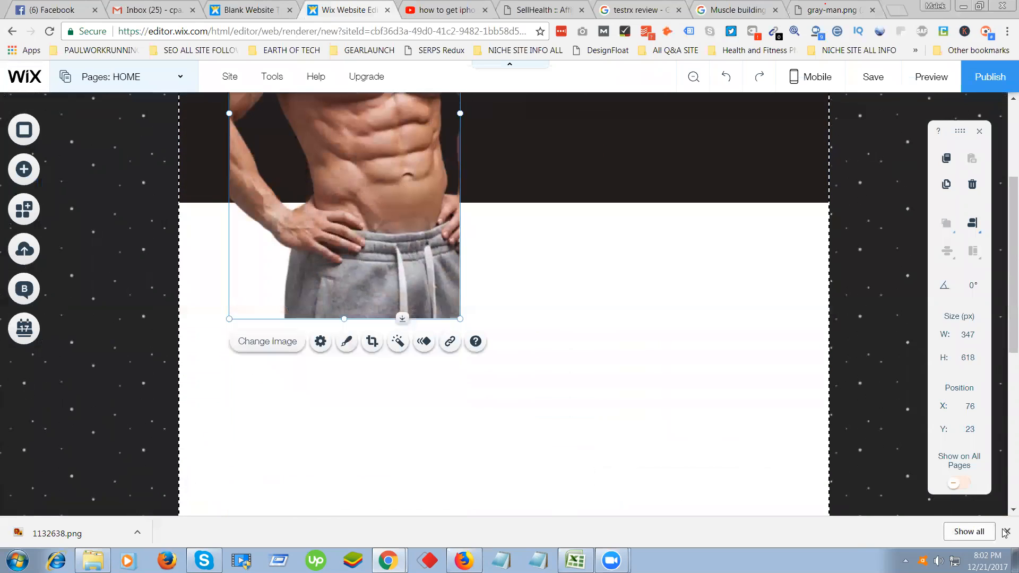
{"action": "left_click", "coordinate": [1005, 533]}
{"action": "scroll", "coordinate": [414, 313], "scroll_direction": "up", "scroll_amount": 4}
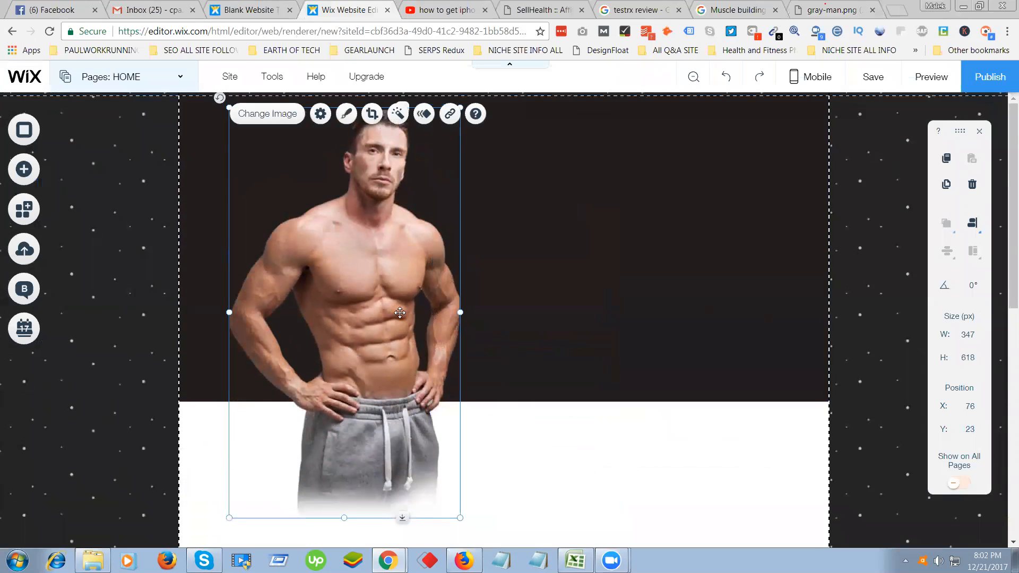
Crop off the lower part of the man's picture, leaving the image 347 by 478 px.
{"action": "scroll", "coordinate": [401, 310], "scroll_direction": "down", "scroll_amount": 1}
{"action": "scroll", "coordinate": [402, 310], "scroll_direction": "up", "scroll_amount": 1}
{"action": "left_click", "coordinate": [522, 175]}
{"action": "left_click", "coordinate": [329, 205]}
{"action": "scroll", "coordinate": [448, 278], "scroll_direction": "down", "scroll_amount": 7}
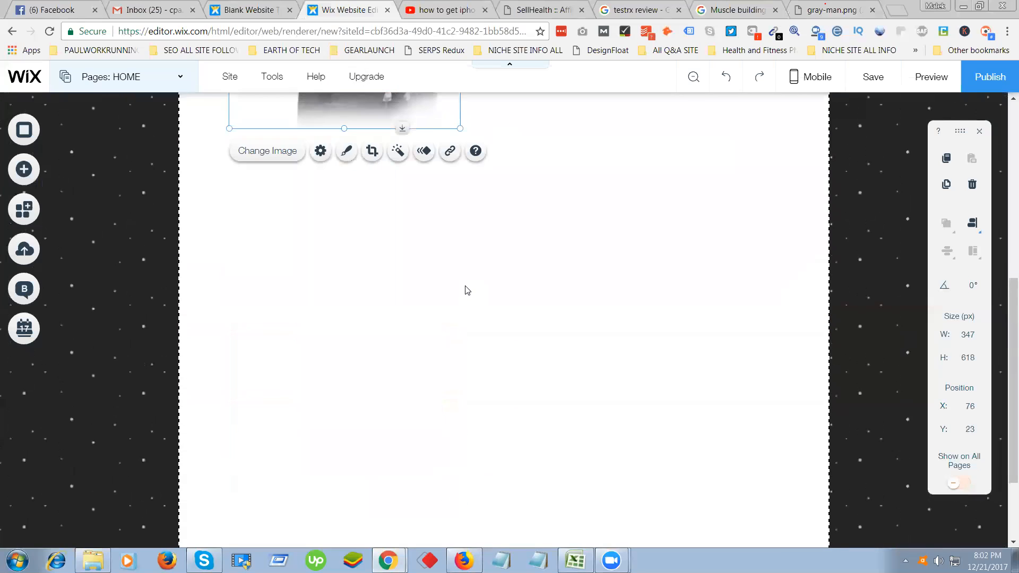
{"action": "scroll", "coordinate": [467, 290], "scroll_direction": "up", "scroll_amount": 7}
{"action": "left_click", "coordinate": [373, 111]}
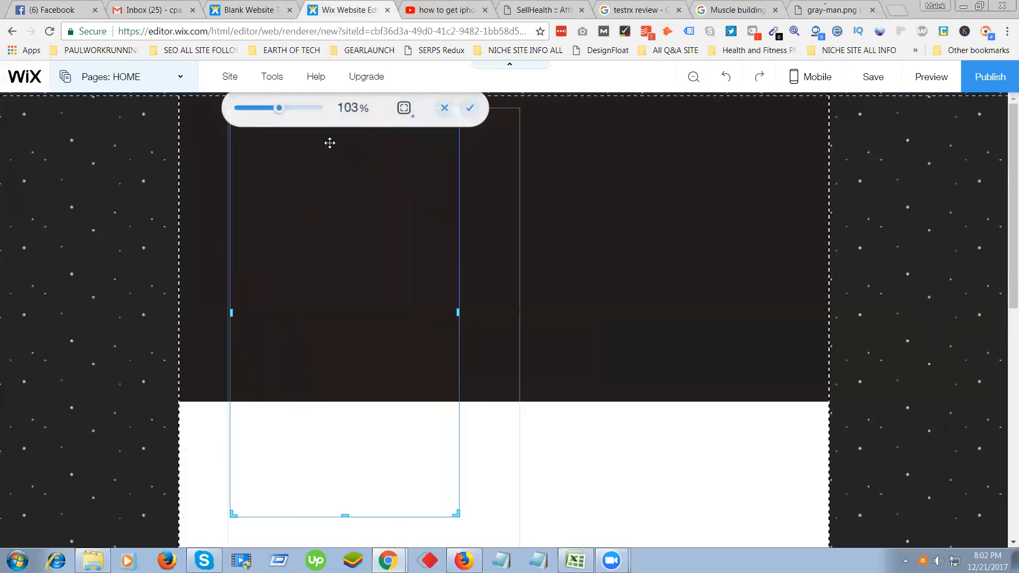
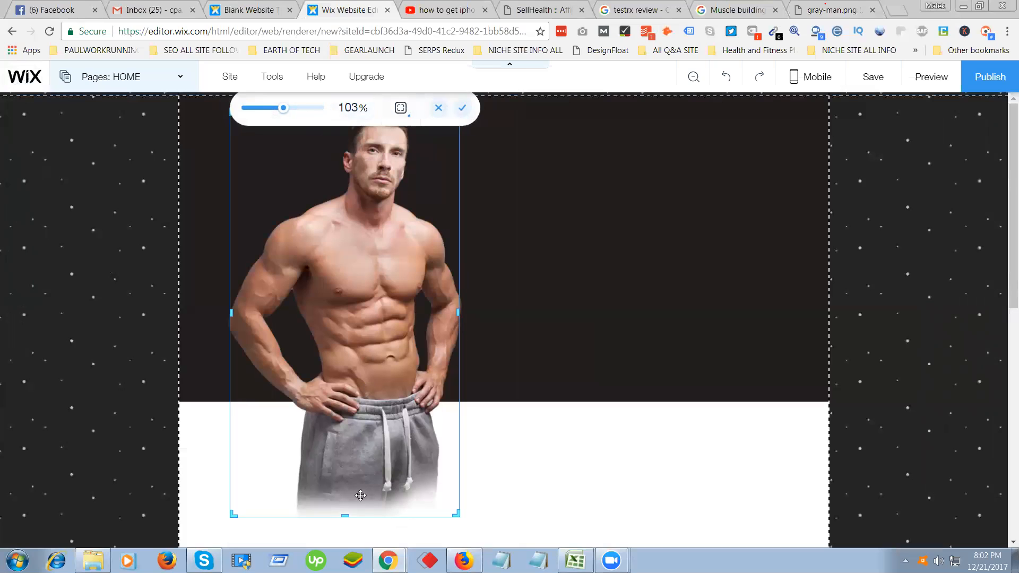
{"action": "left_click_drag", "start_coordinate": [346, 514], "coordinate": [361, 423]}
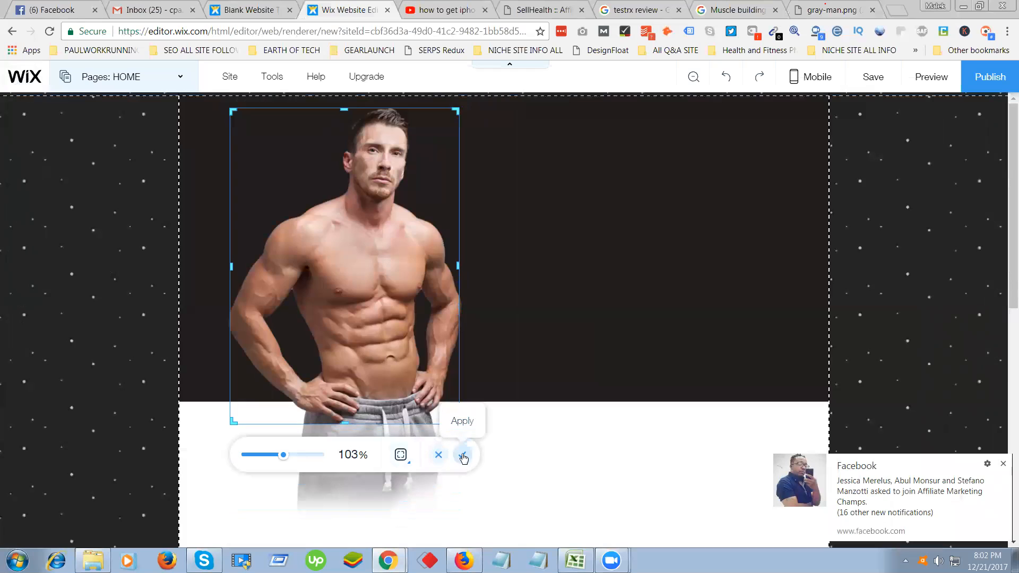
{"action": "left_click", "coordinate": [461, 455]}
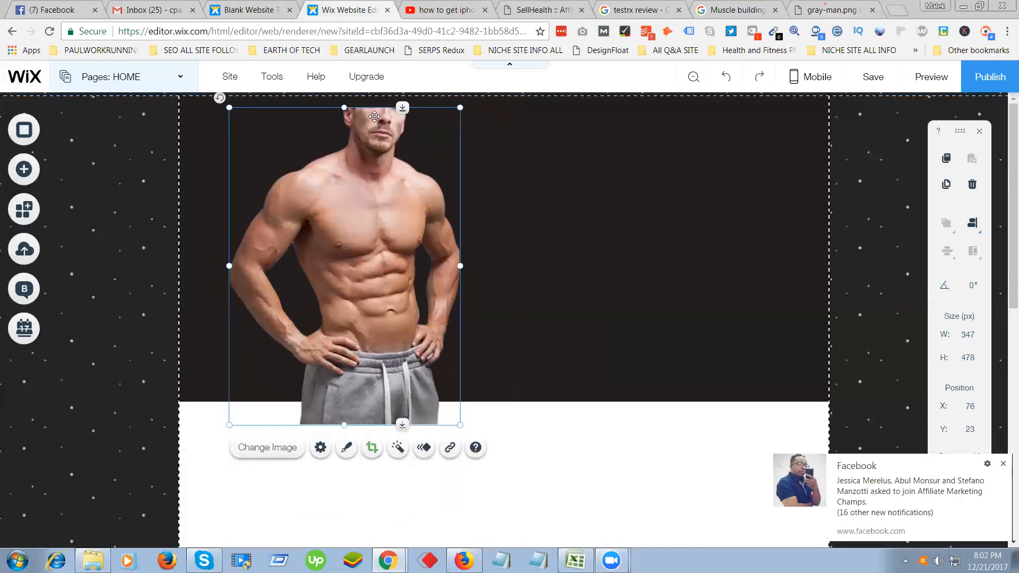
Move the man's picture into the dark box's upper left corner and extend the box's height to 473 px to meet the picture's lower edge.
{"action": "left_click_drag", "start_coordinate": [352, 307], "coordinate": [321, 285]}
{"action": "left_click", "coordinate": [498, 344]}
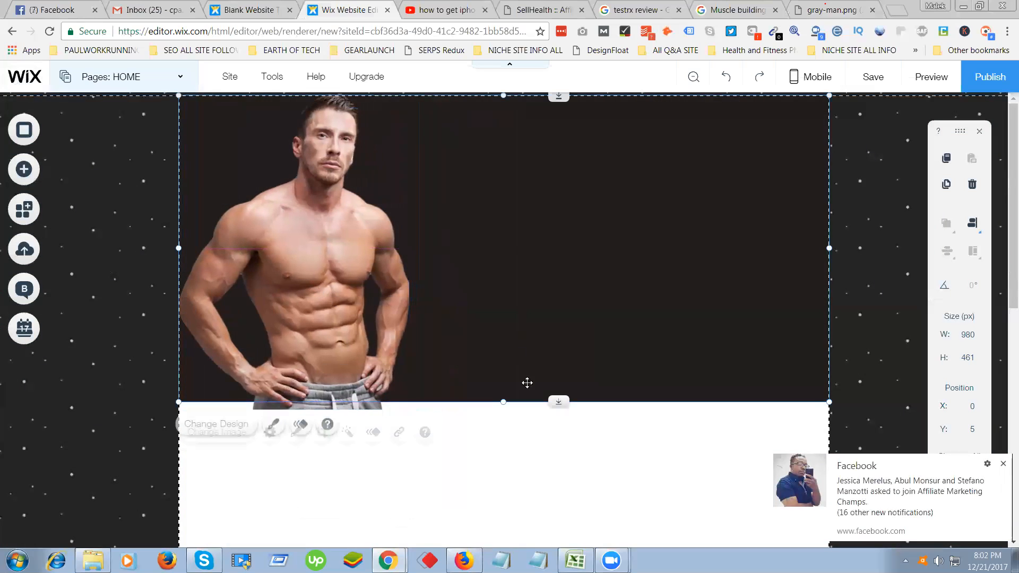
{"action": "left_click_drag", "start_coordinate": [503, 402], "coordinate": [502, 419]}
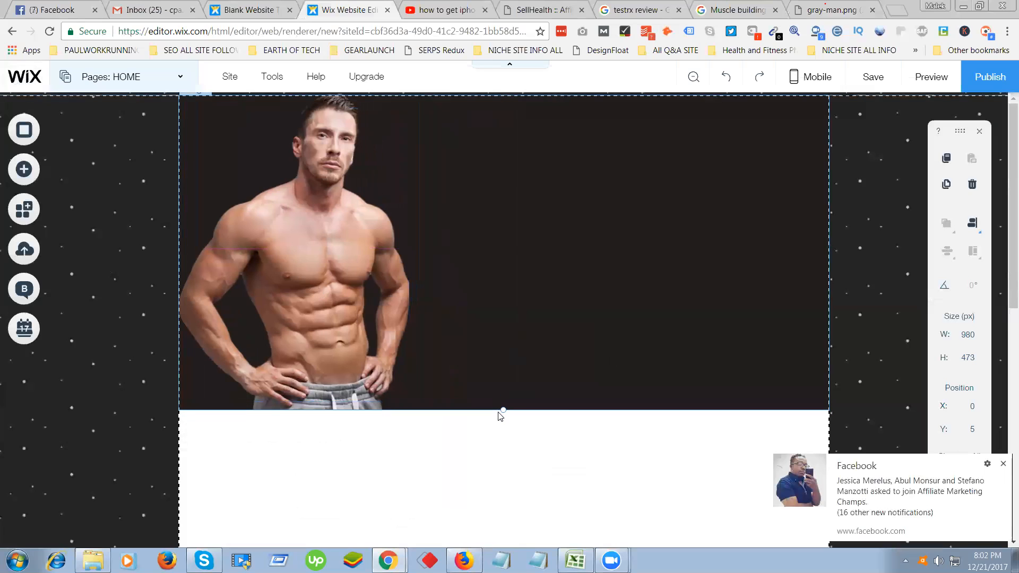
{"action": "left_click", "coordinate": [526, 465]}
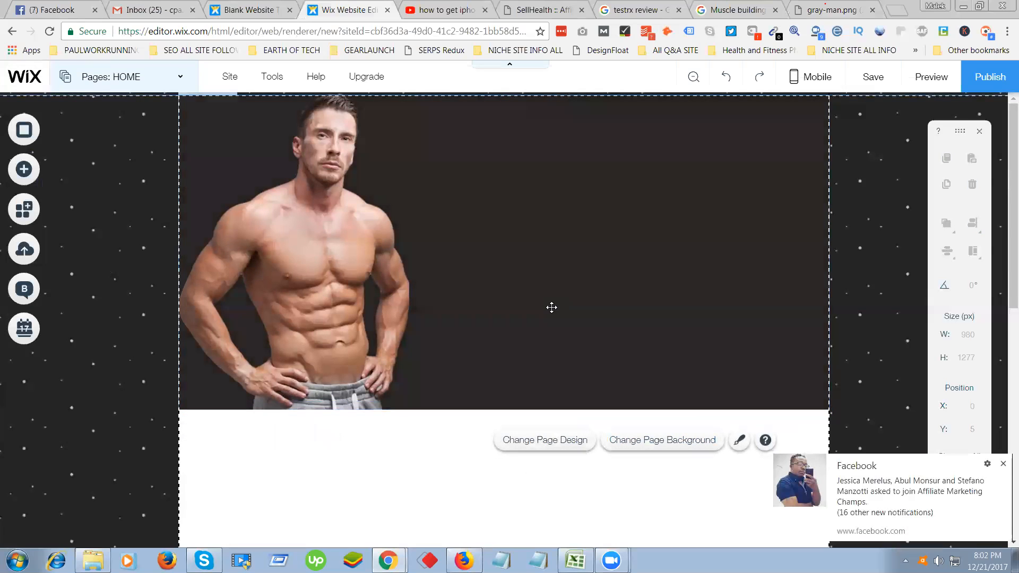
Check the header on the testoboostpro.com page, return to the Wix editor and add an ALL CAPS TITLE text to the dark box.
{"action": "key", "text": "alt+Tab"}
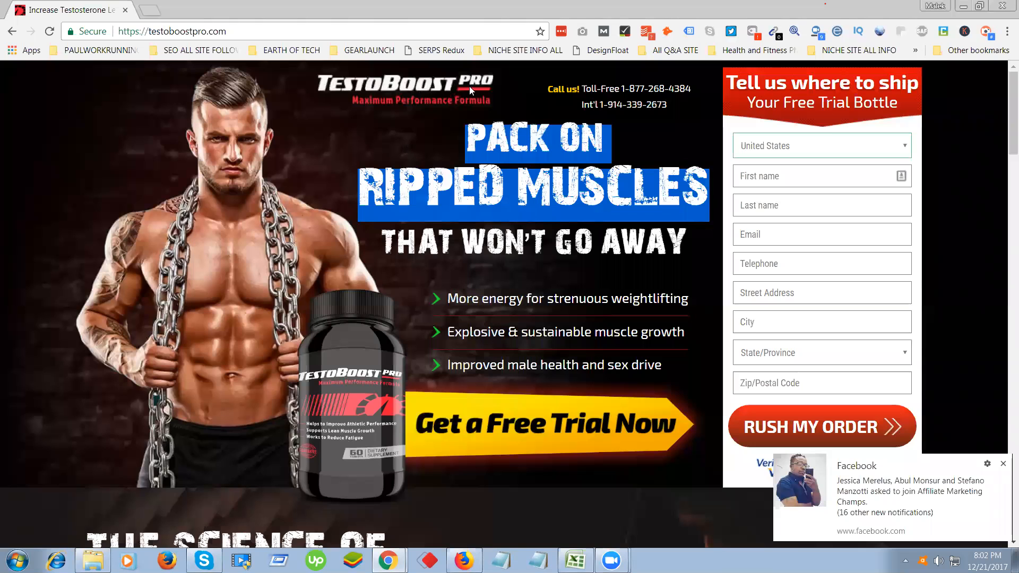
{"action": "key", "text": "alt+Tab"}
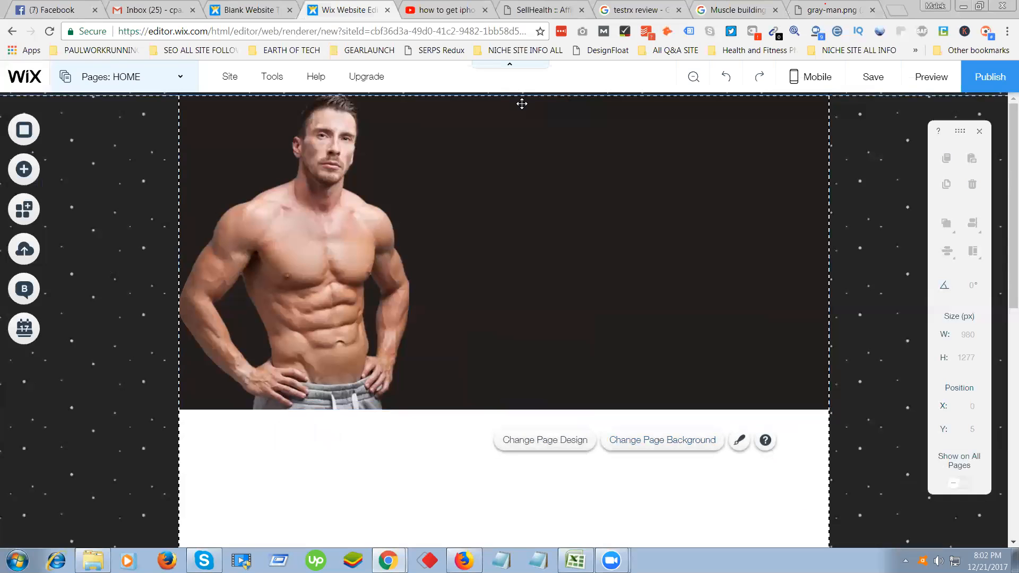
{"action": "left_click", "coordinate": [35, 174]}
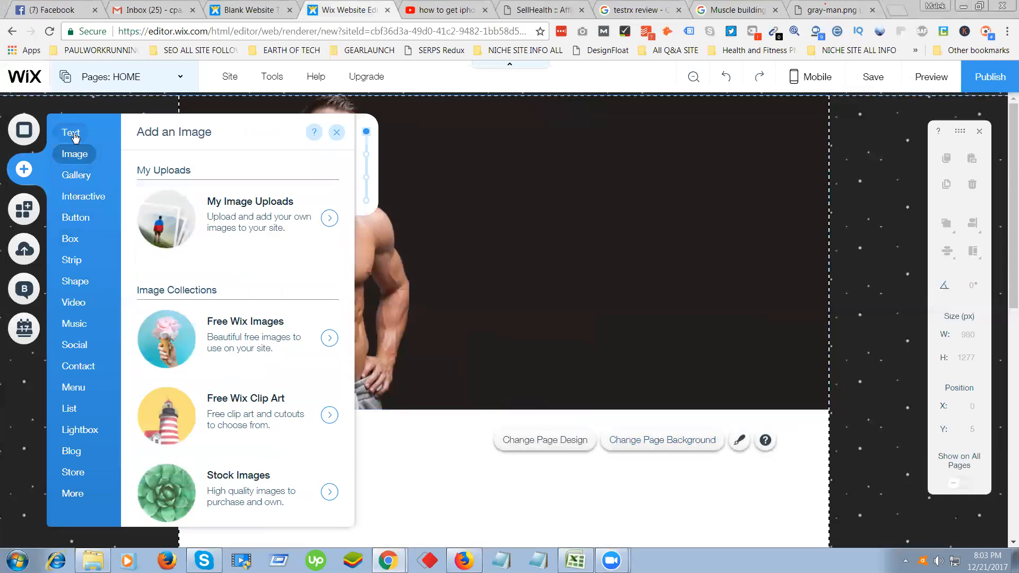
{"action": "mouse_move", "coordinate": [73, 137]}
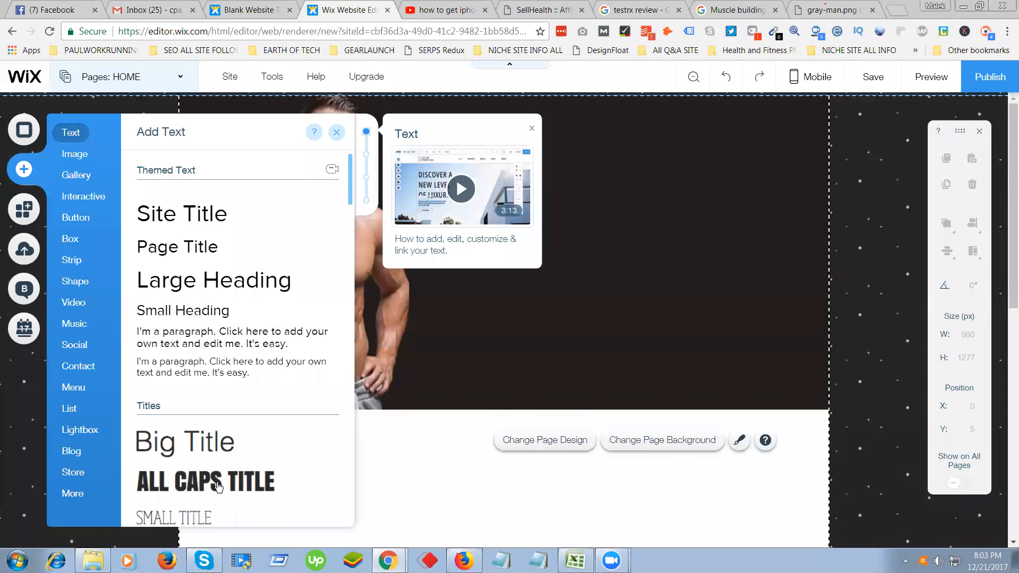
{"action": "left_click_drag", "start_coordinate": [533, 317], "coordinate": [533, 320]}
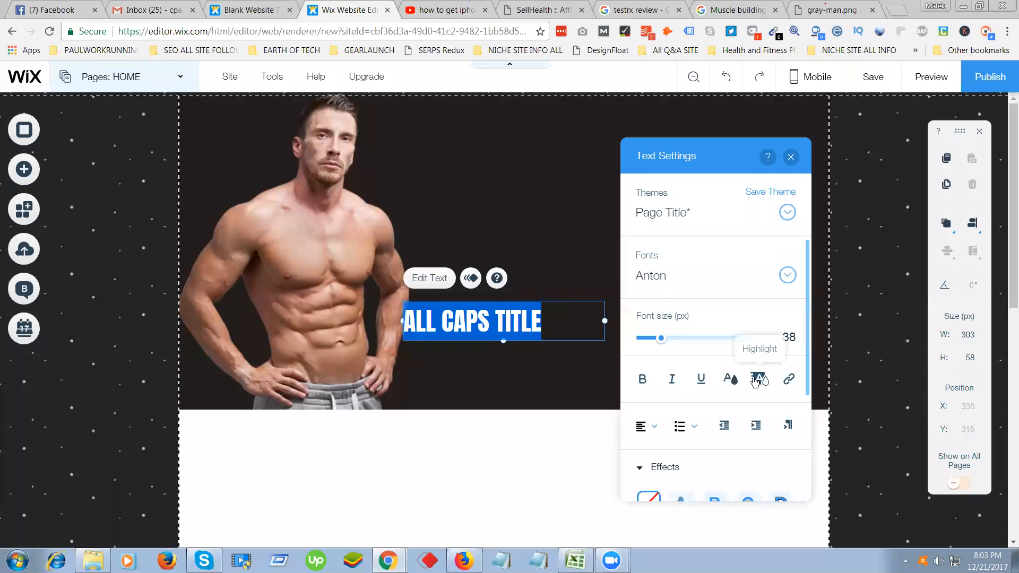
Set the title text's colour to the saved dark red 8B0000.
{"action": "left_click", "coordinate": [737, 381]}
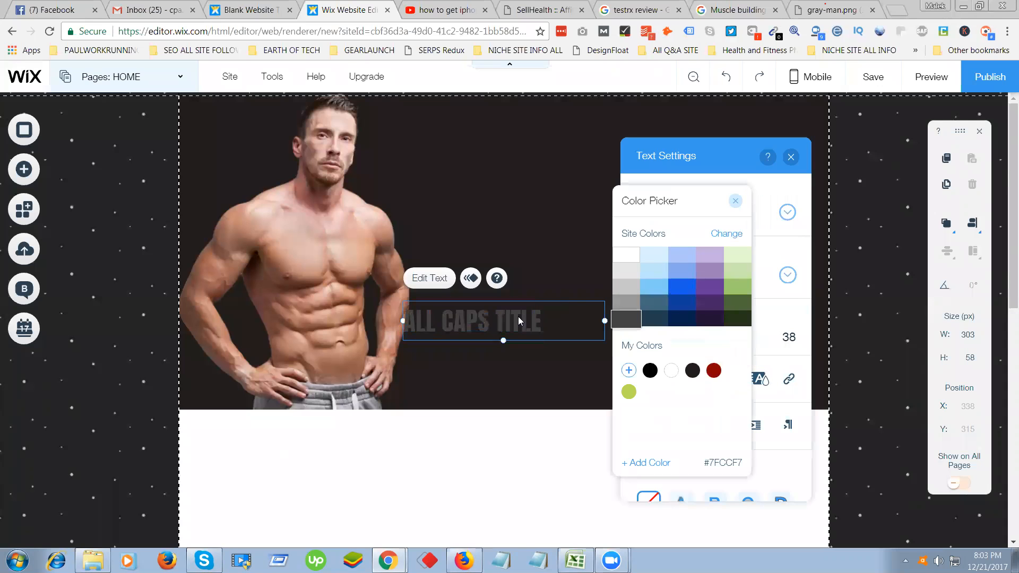
{"action": "left_click", "coordinate": [717, 372]}
{"action": "left_click", "coordinate": [531, 324]}
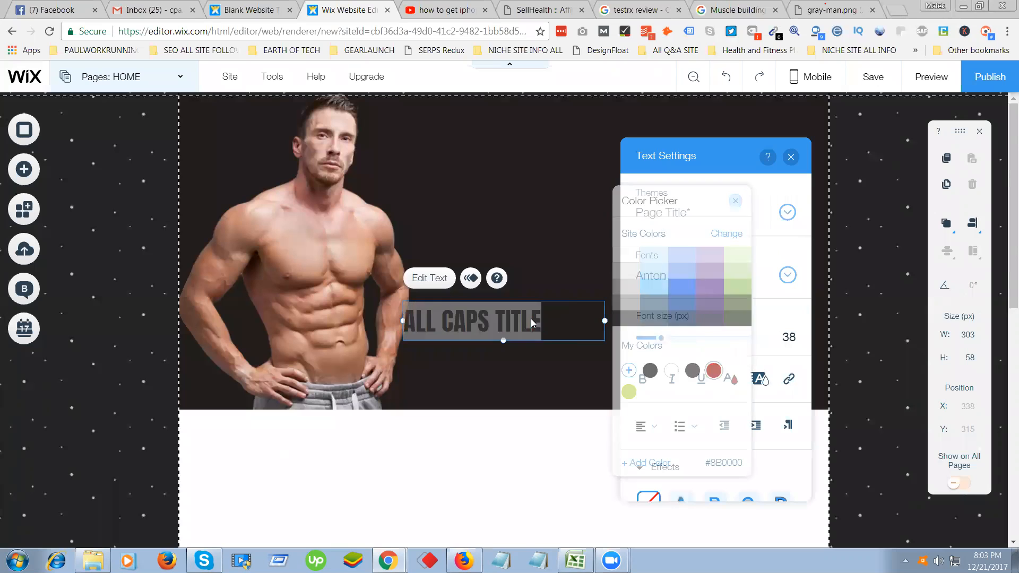
Replace the title's placeholder with "173-1 CPA" and "Make Money" on a second line.
{"action": "key", "text": "BackSpace"}
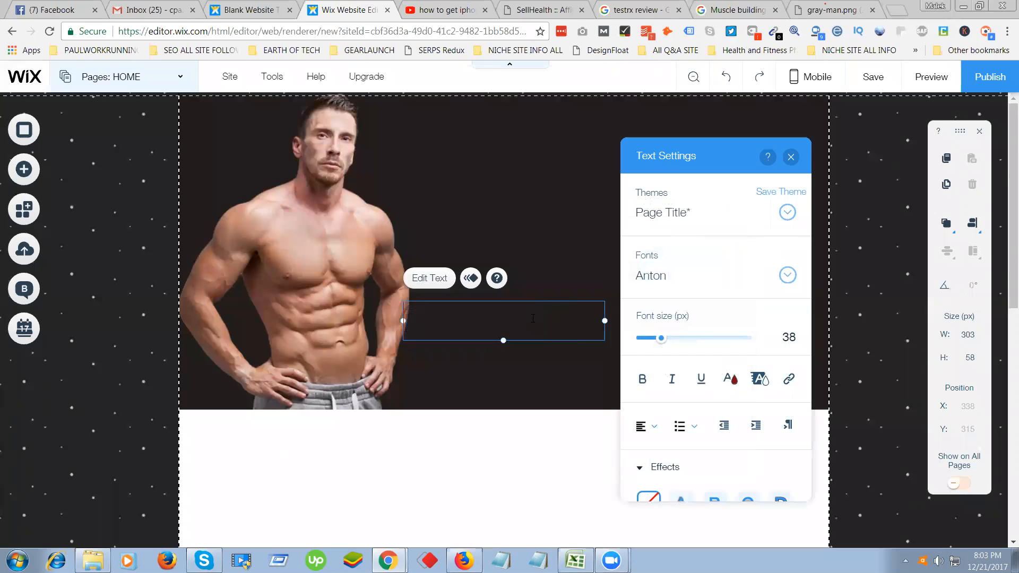
{"action": "type", "text": "173-1 CPA"}
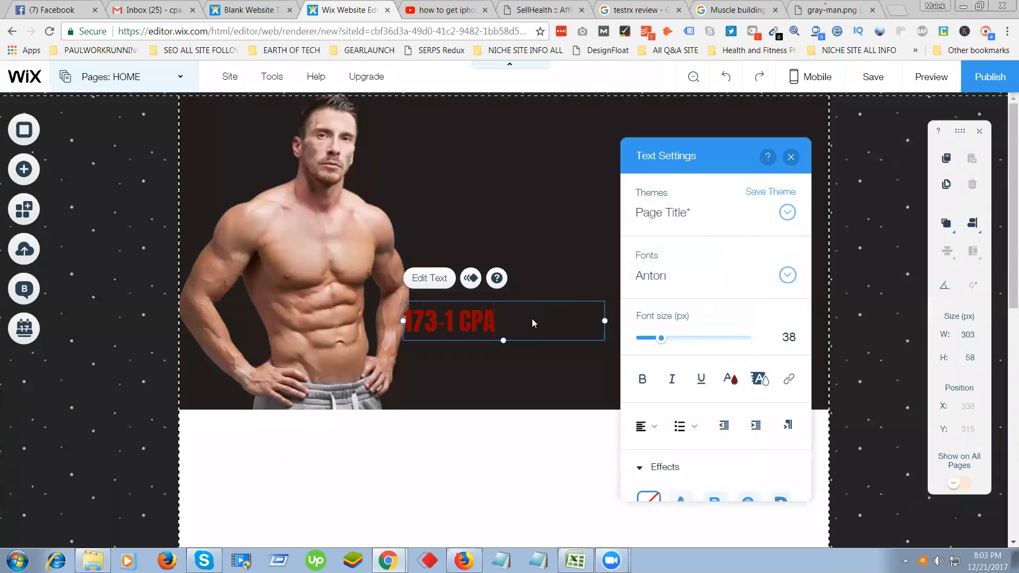
{"action": "key", "text": "Return"}
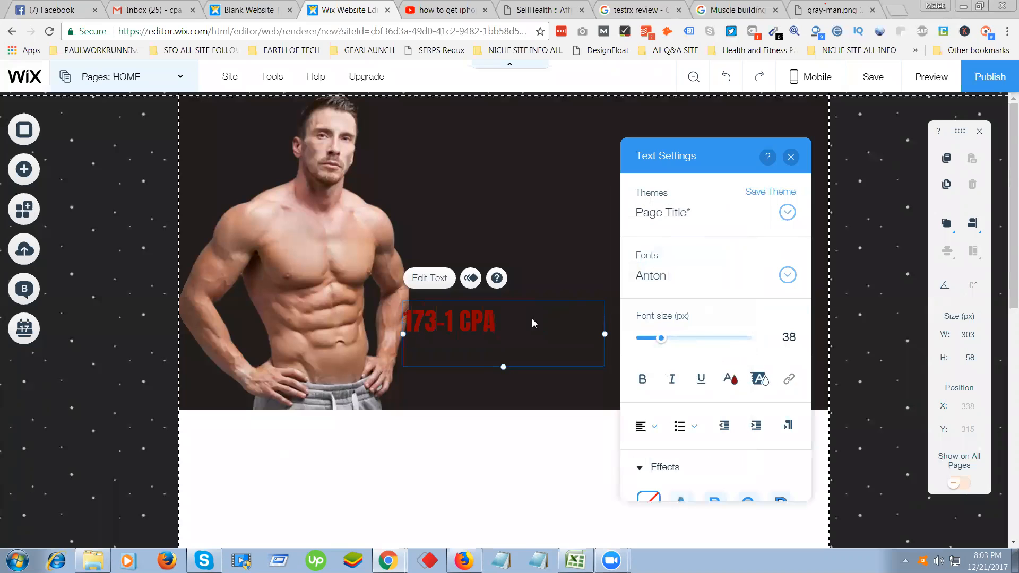
{"action": "type", "text": "Make Moeny"}
{"action": "key", "text": "BackSpace"}
{"action": "key", "text": "BackSpace"}
{"action": "key", "text": "BackSpace"}
{"action": "type", "text": "ney"}
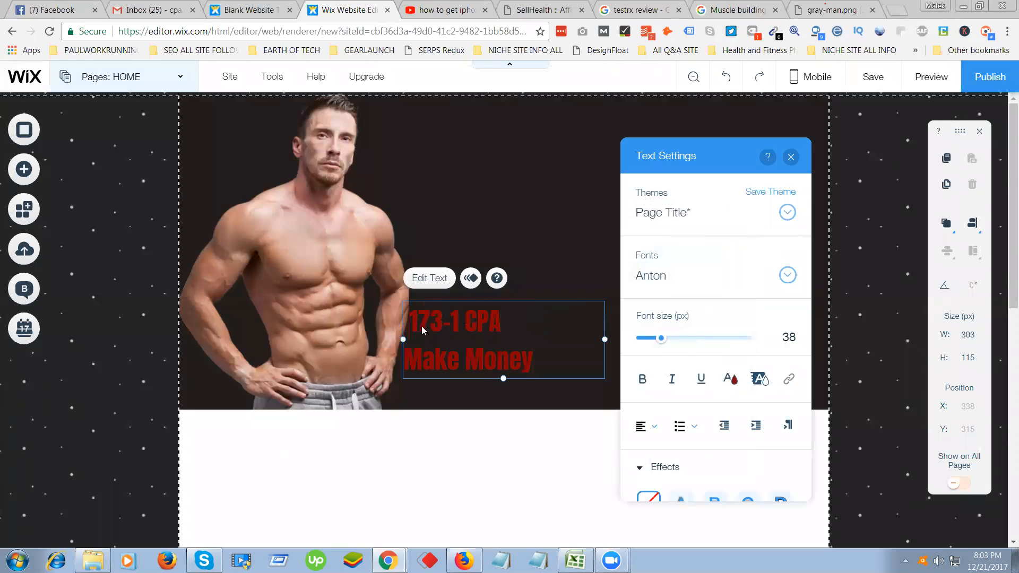
Set "Make Money" to font size 12 and join it onto the "173-1 CPA" line.
{"action": "left_click_drag", "start_coordinate": [523, 356], "coordinate": [410, 357]}
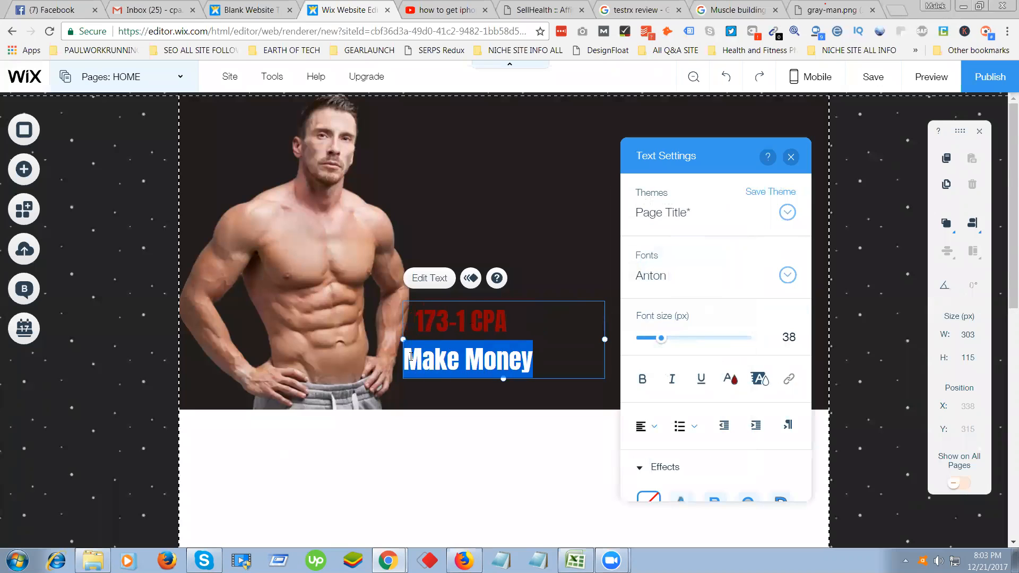
{"action": "left_click_drag", "start_coordinate": [660, 339], "coordinate": [647, 342]}
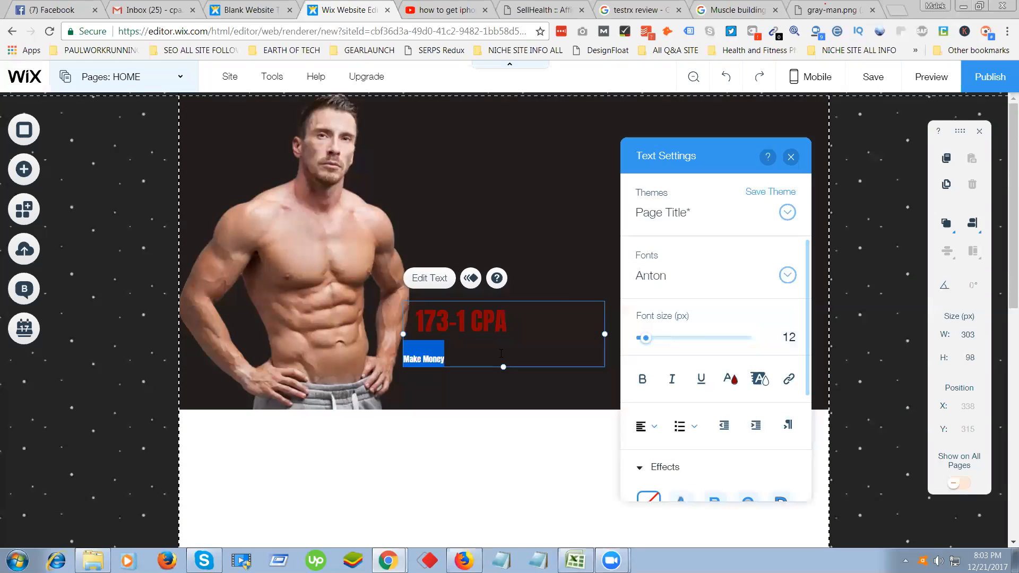
{"action": "left_click", "coordinate": [455, 354]}
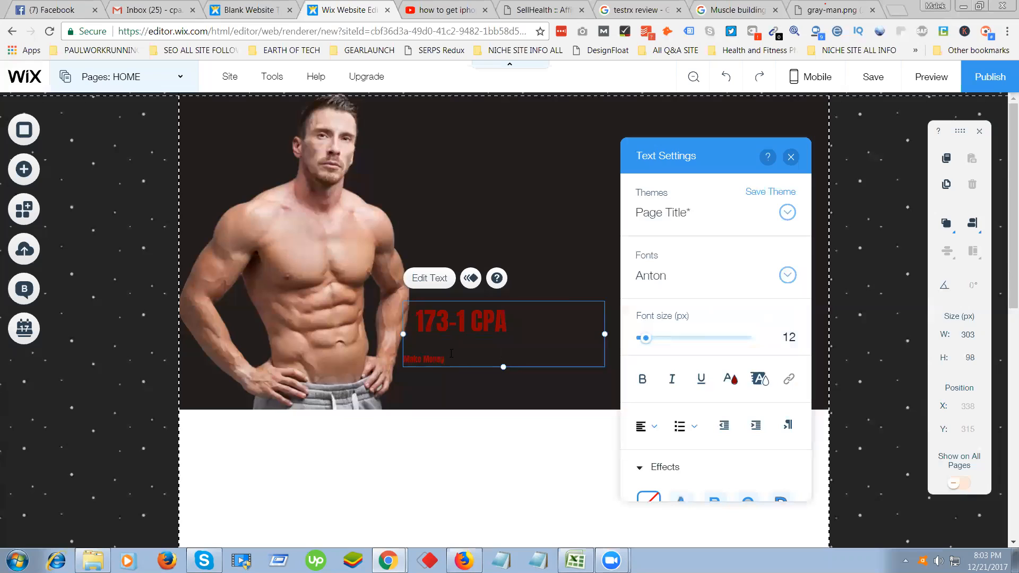
{"action": "key", "text": "BackSpace"}
{"action": "key", "text": "Return"}
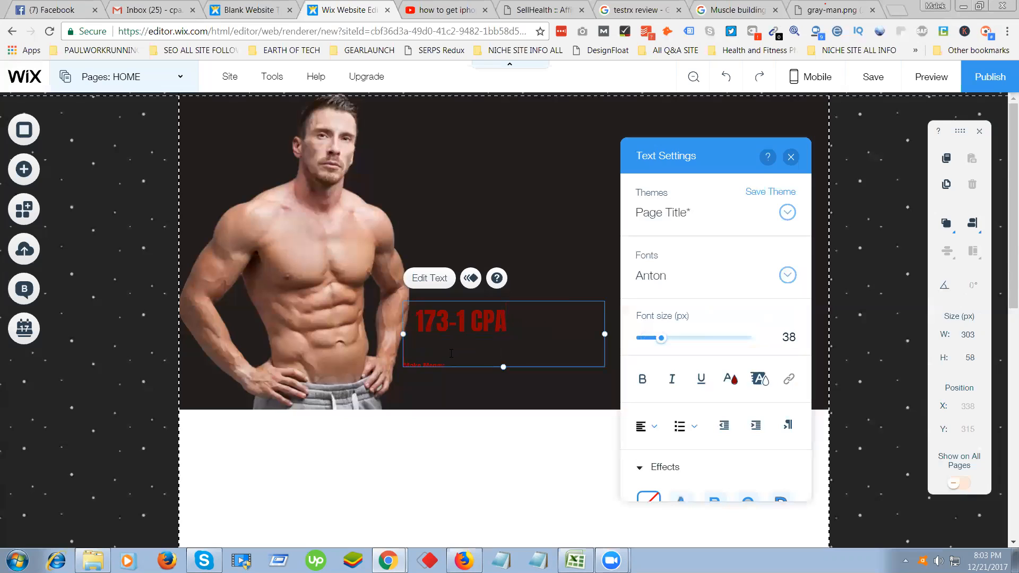
{"action": "key", "text": "BackSpace"}
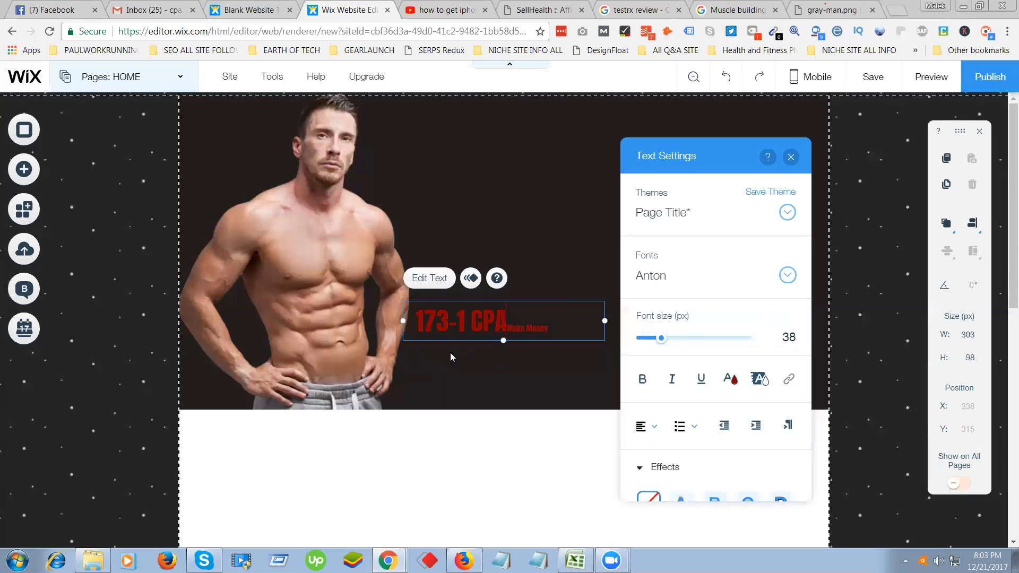
Move the title to the upper edge of the dark box beside the man's head, at X 338, Y 5.
{"action": "left_click", "coordinate": [555, 378]}
{"action": "left_click_drag", "start_coordinate": [518, 328], "coordinate": [525, 123]}
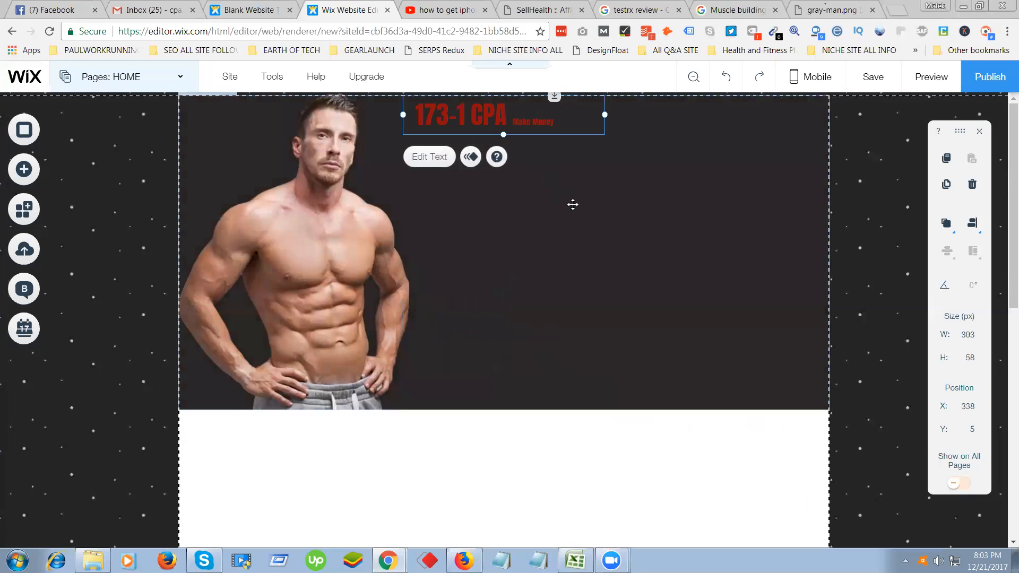
{"action": "left_click", "coordinate": [573, 205]}
Copy the "Call us!" lines with both phone numbers from the testoboostpro.com page and return to the Wix editor.
{"action": "key", "text": "alt+Tab"}
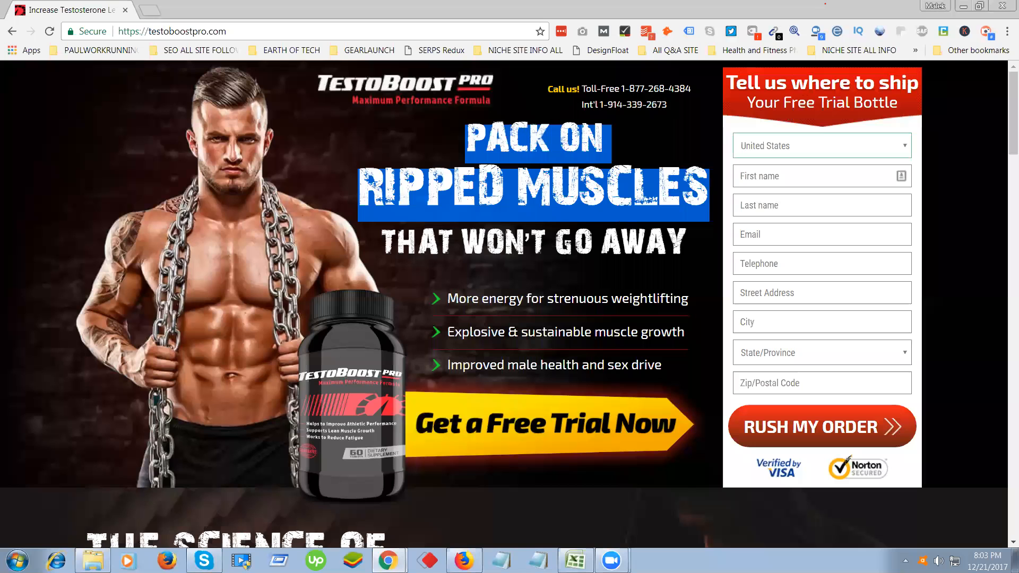
{"action": "left_click_drag", "start_coordinate": [547, 84], "coordinate": [670, 111]}
{"action": "key", "text": "alt+Tab"}
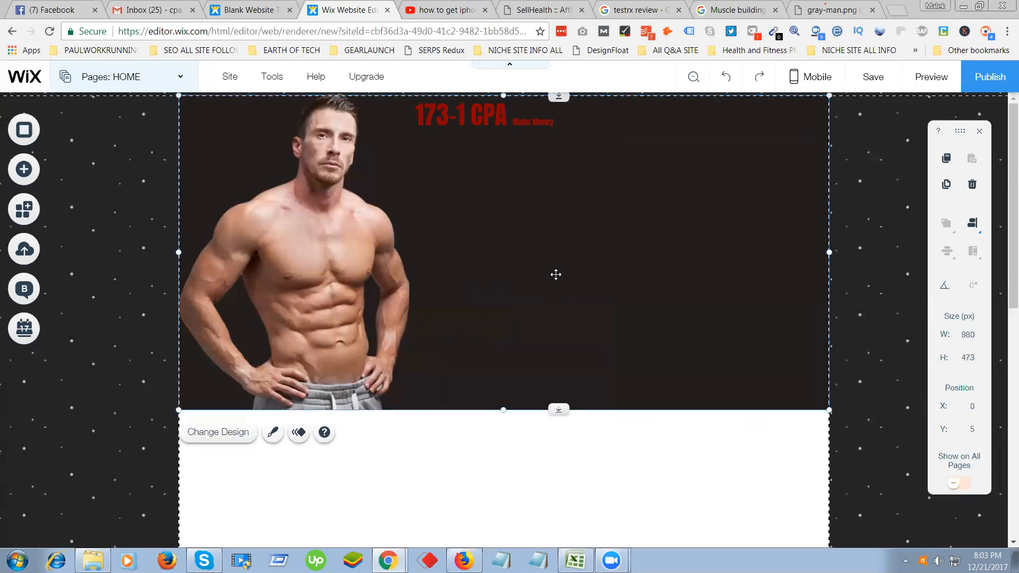
Add a paragraph text to the dark box and replace its placeholder with the copied "Call us!" lines.
{"action": "left_click", "coordinate": [33, 171]}
{"action": "left_click", "coordinate": [77, 175]}
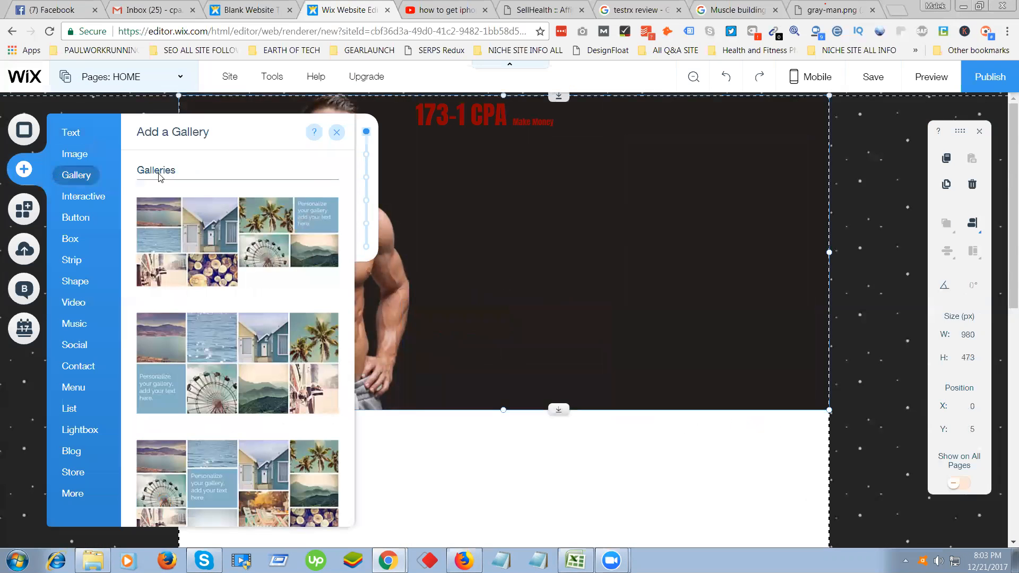
{"action": "left_click", "coordinate": [75, 134]}
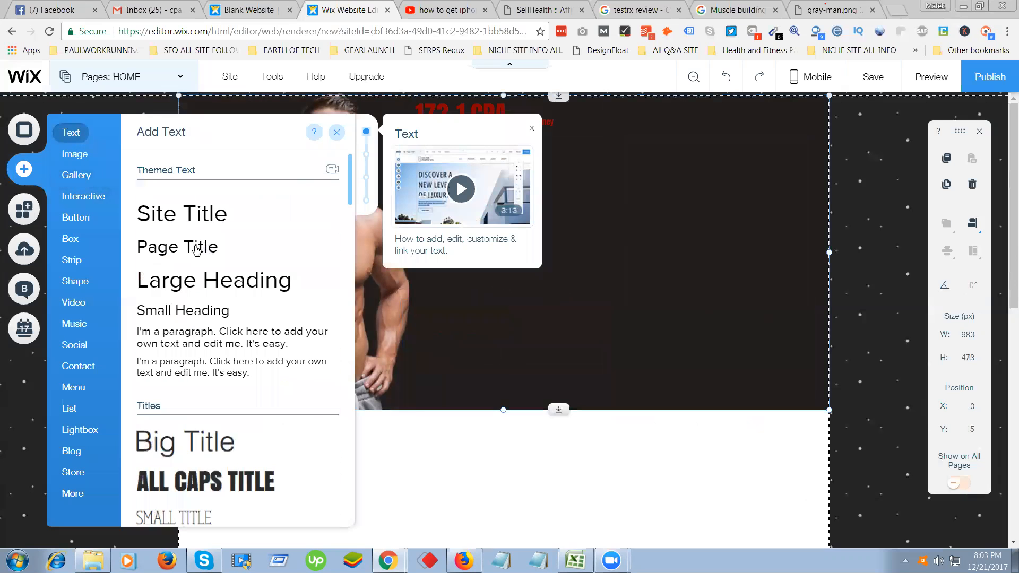
{"action": "left_click", "coordinate": [180, 344]}
{"action": "double_click", "coordinate": [545, 340]}
{"action": "key", "text": "ctrl+v"}
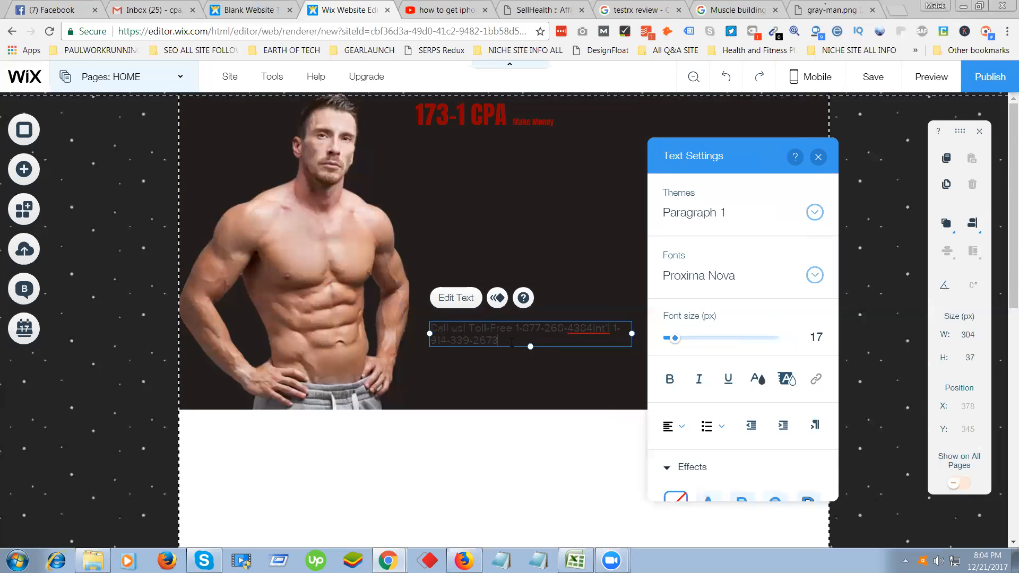
Delete the Int'l label and most of the second phone number from the pasted call text.
{"action": "left_click_drag", "start_coordinate": [593, 327], "coordinate": [628, 330]}
{"action": "key", "text": "BackSpace"}
{"action": "left_click_drag", "start_coordinate": [478, 340], "coordinate": [433, 341]}
{"action": "key", "text": "BackSpace"}
{"action": "key", "text": "BackSpace"}
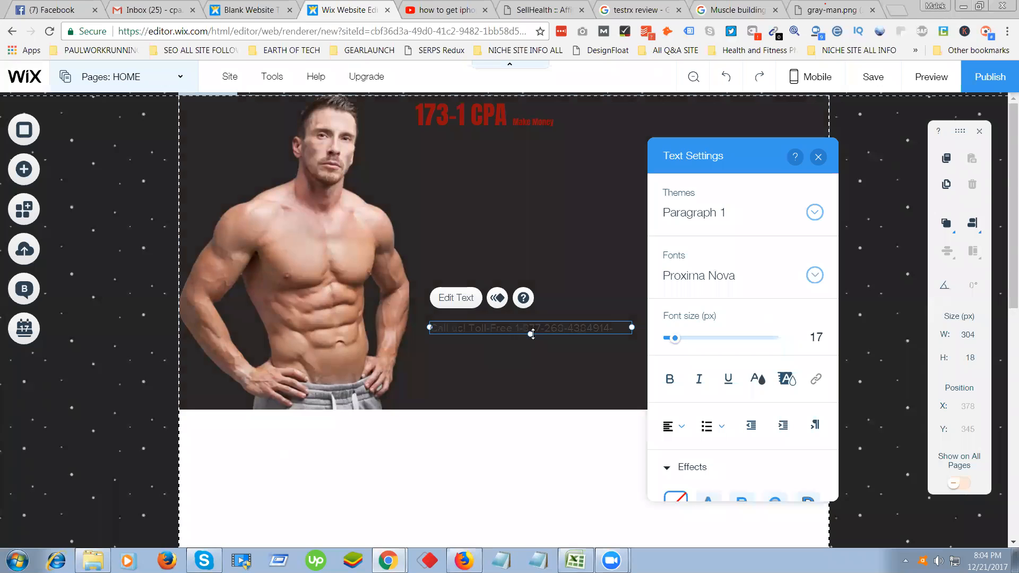
{"action": "key", "text": "BackSpace"}
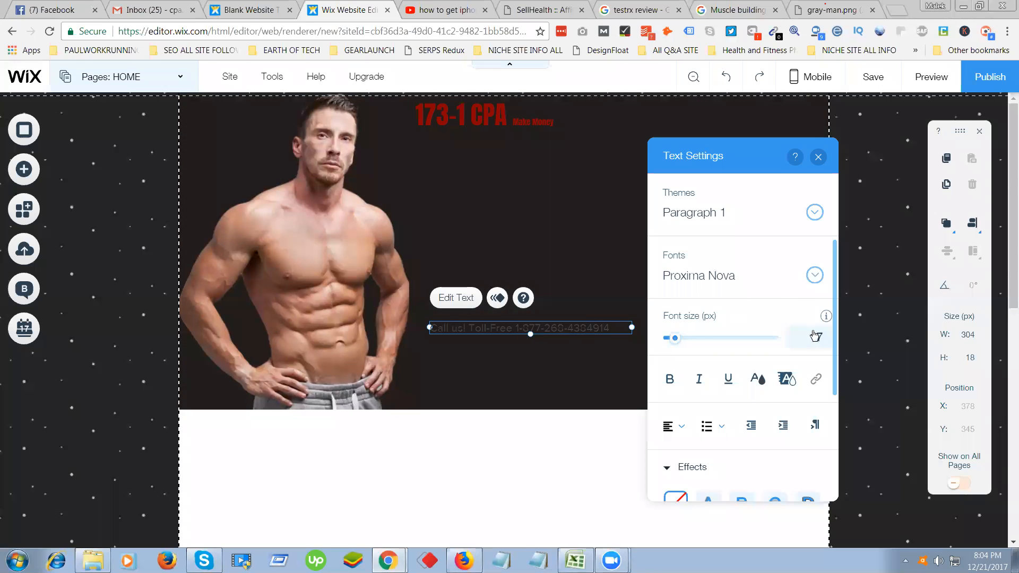
Set the colour of the whole "Call us!" text to white, #FFFFFF, and finish editing it.
{"action": "left_click", "coordinate": [761, 379]}
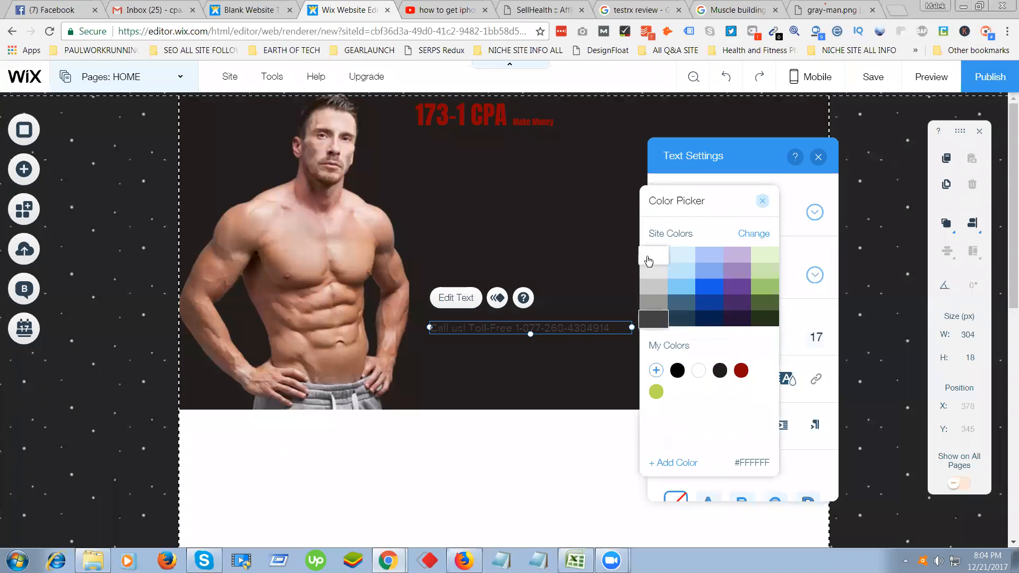
{"action": "left_click", "coordinate": [603, 324]}
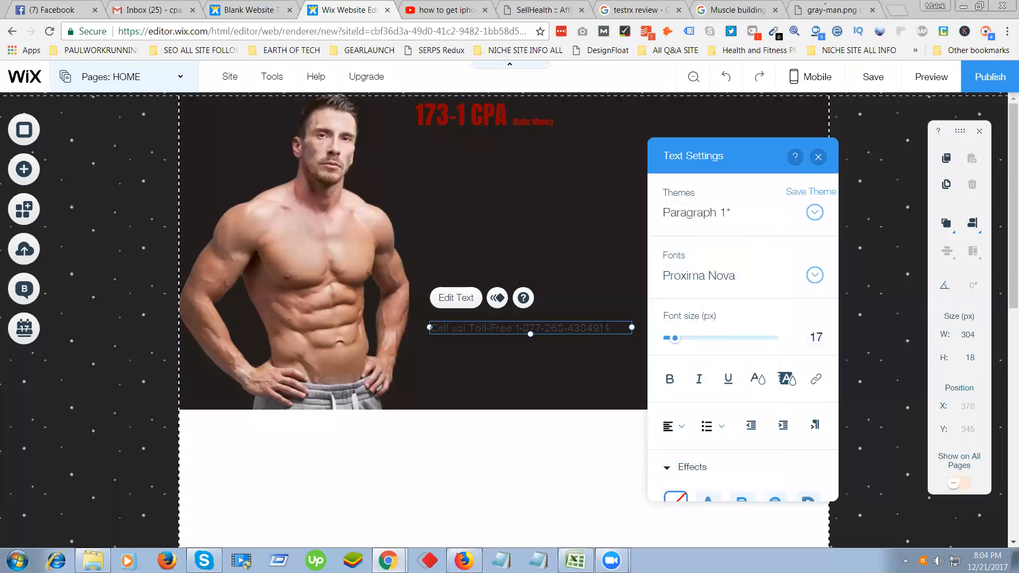
{"action": "left_click_drag", "start_coordinate": [614, 327], "coordinate": [428, 328]}
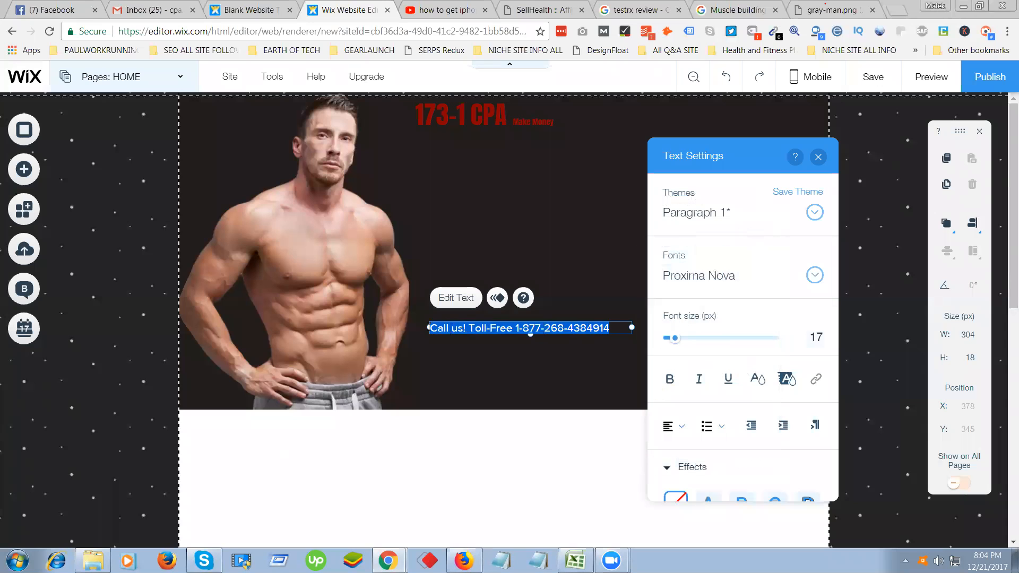
{"action": "left_click", "coordinate": [758, 380]}
{"action": "left_click", "coordinate": [658, 254]}
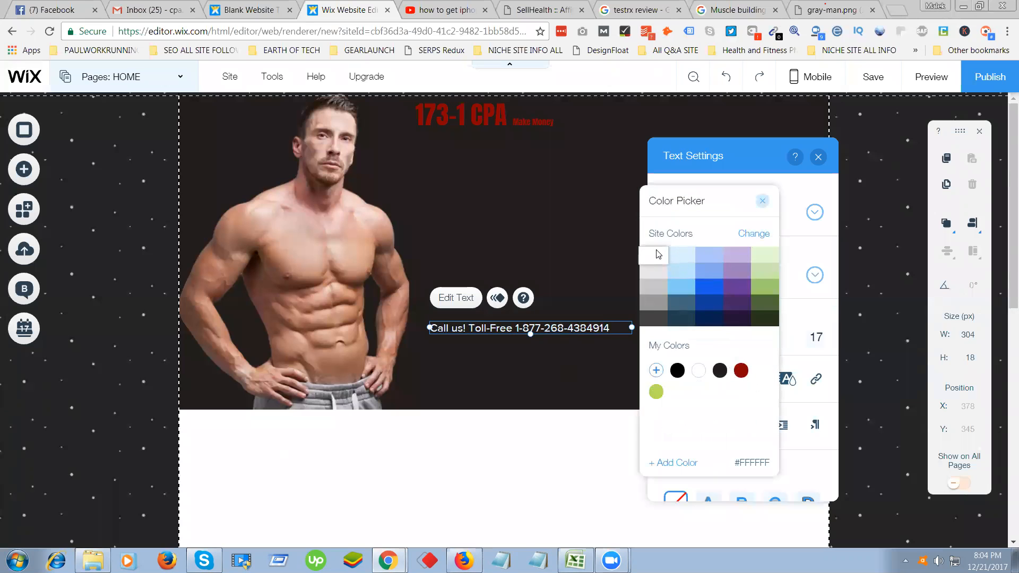
{"action": "left_click", "coordinate": [559, 244]}
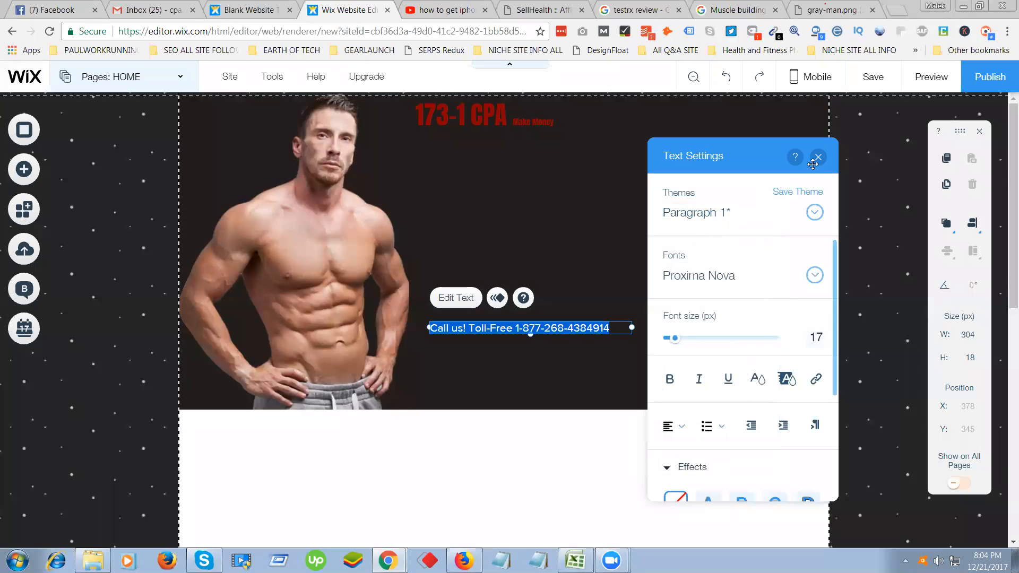
{"action": "left_click", "coordinate": [818, 157]}
Move the call text to the dark box's upper right corner, level with the red title.
{"action": "left_click_drag", "start_coordinate": [561, 320], "coordinate": [667, 196]}
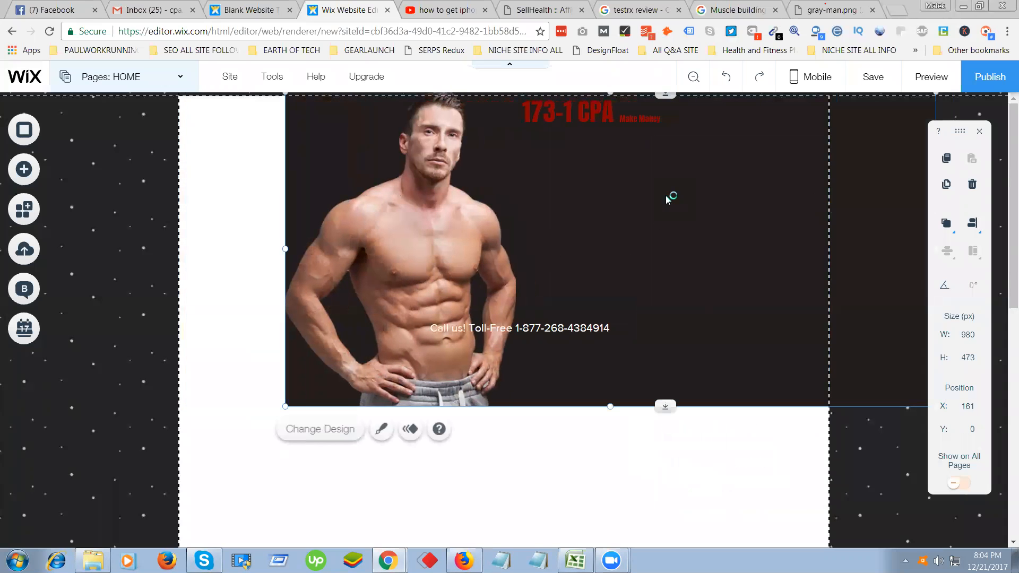
{"action": "left_click", "coordinate": [582, 460]}
{"action": "left_click_drag", "start_coordinate": [529, 326], "coordinate": [720, 109]}
{"action": "left_click", "coordinate": [678, 262]}
Copy the "PACK ON RIPPED MUSCLES" headline from the testoboostpro.com page and return to the Wix editor.
{"action": "key", "text": "alt+Tab"}
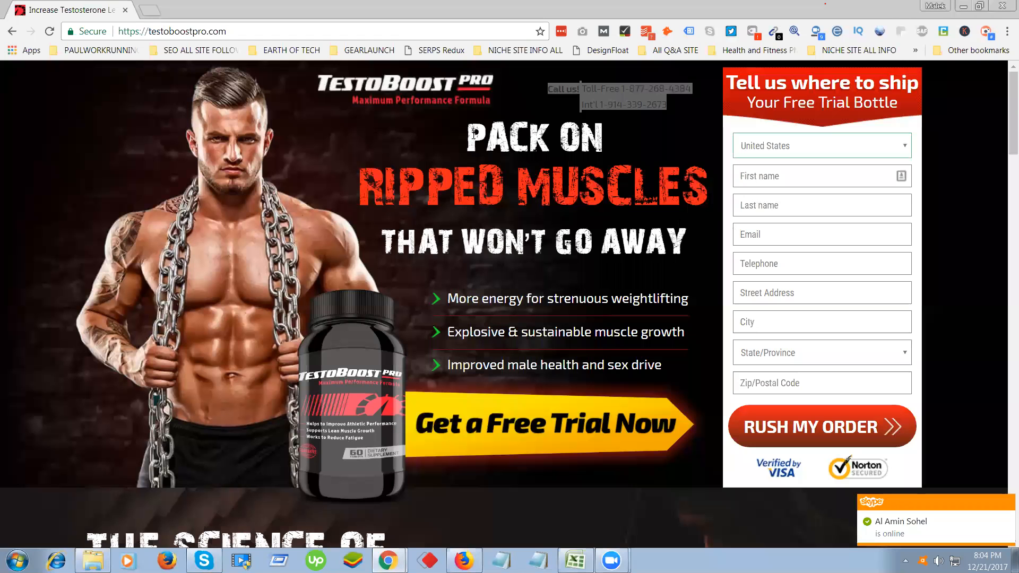
{"action": "left_click", "coordinate": [677, 172]}
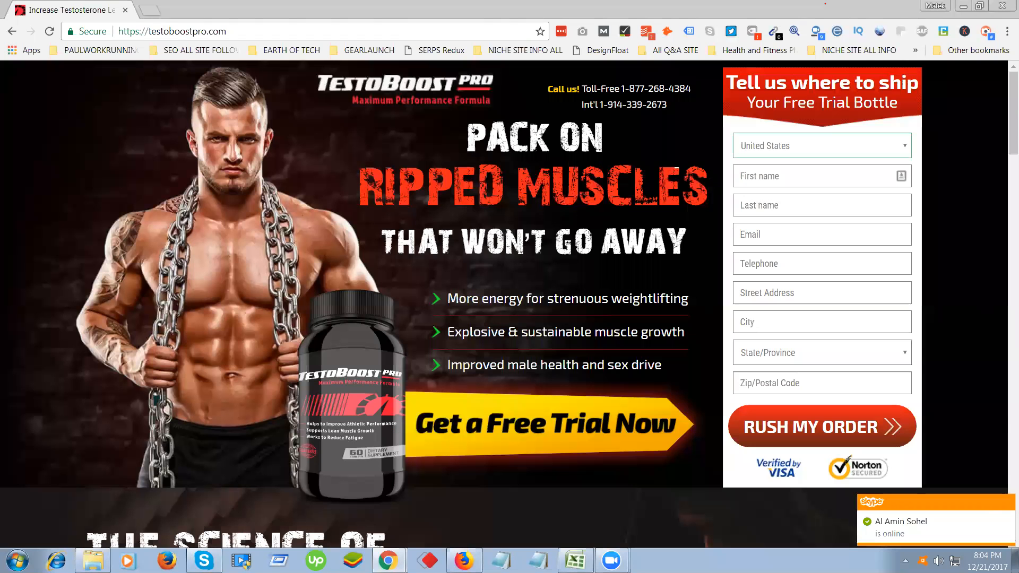
{"action": "triple_click", "coordinate": [499, 127]}
{"action": "right_click", "coordinate": [470, 125]}
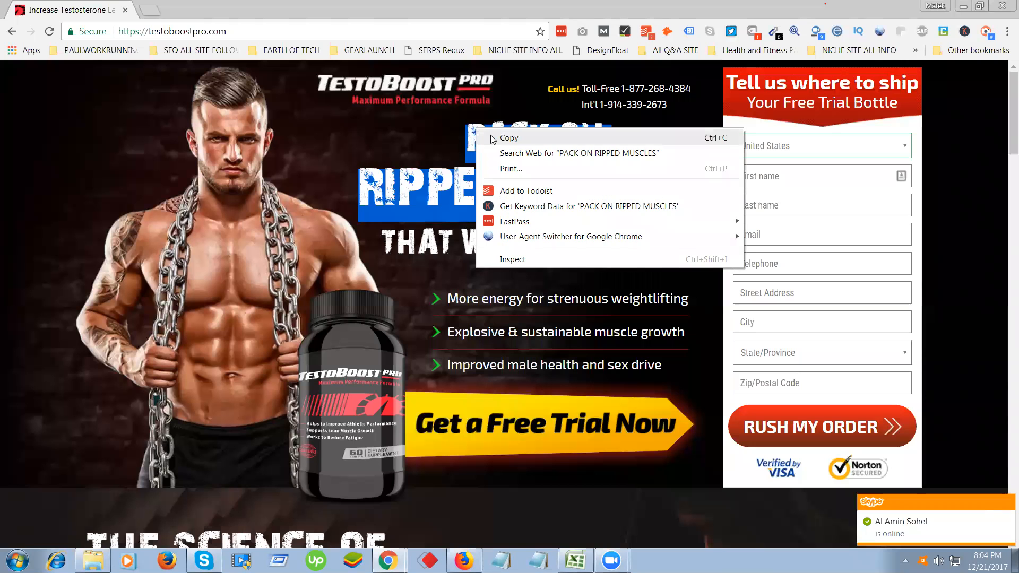
{"action": "left_click", "coordinate": [480, 136]}
{"action": "key", "text": "alt+Tab"}
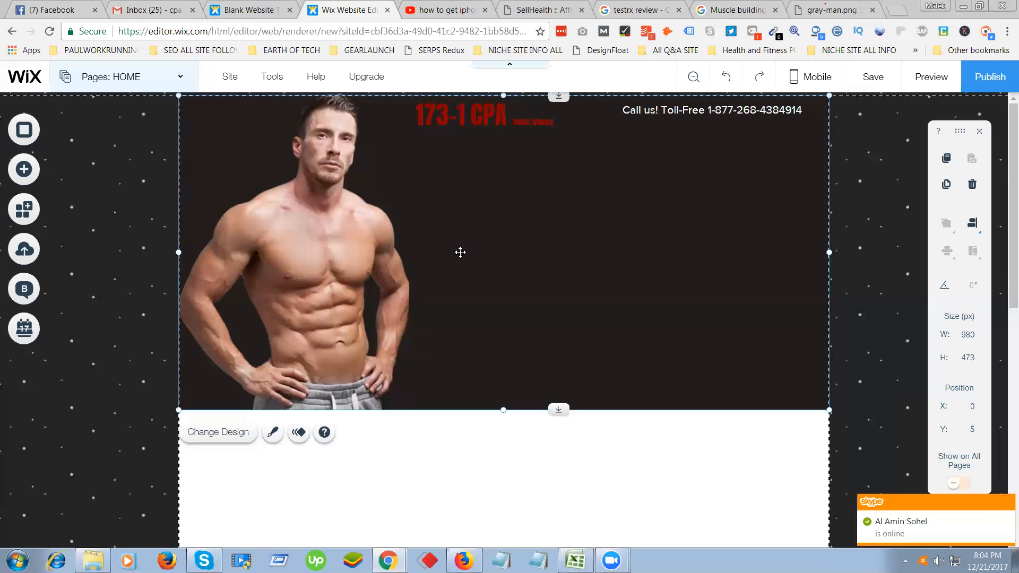
{"action": "key", "text": "alt+Tab"}
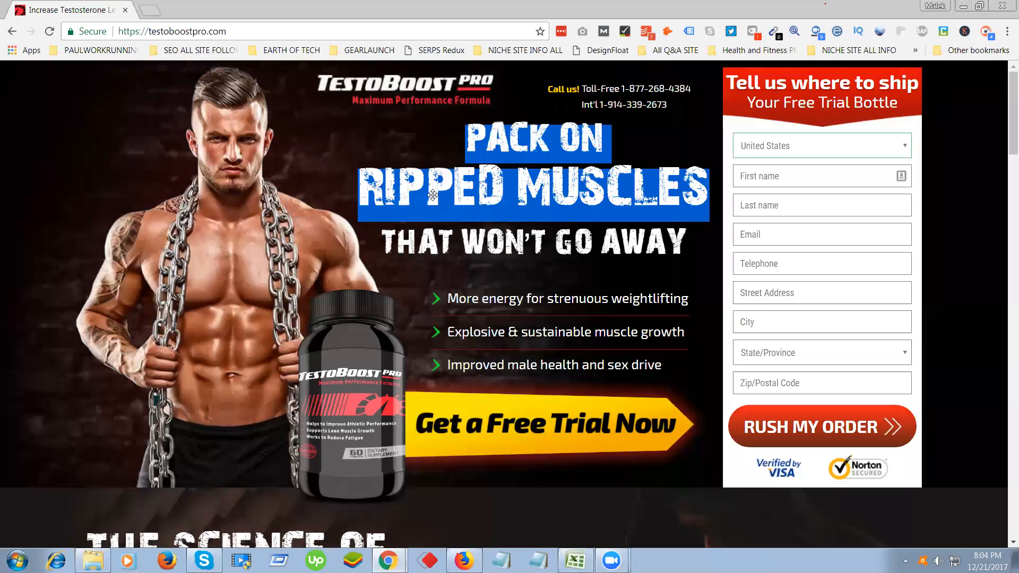
{"action": "key", "text": "alt+Tab"}
Shrink the man's image to about 295 by 406 px and move it down to the dark box's lower edge at Y 72.
{"action": "left_click", "coordinate": [331, 234]}
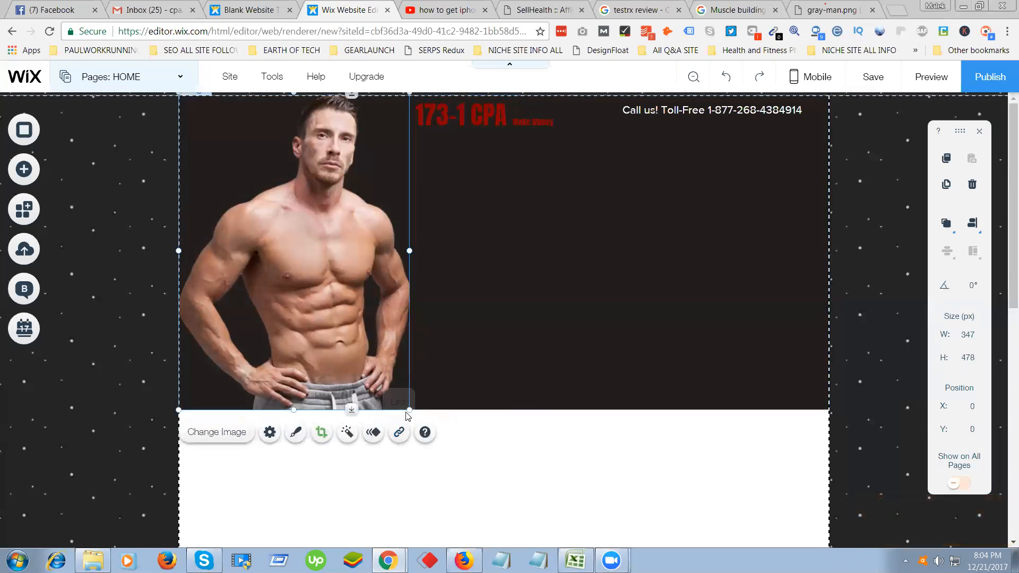
{"action": "left_click_drag", "start_coordinate": [406, 408], "coordinate": [350, 377]}
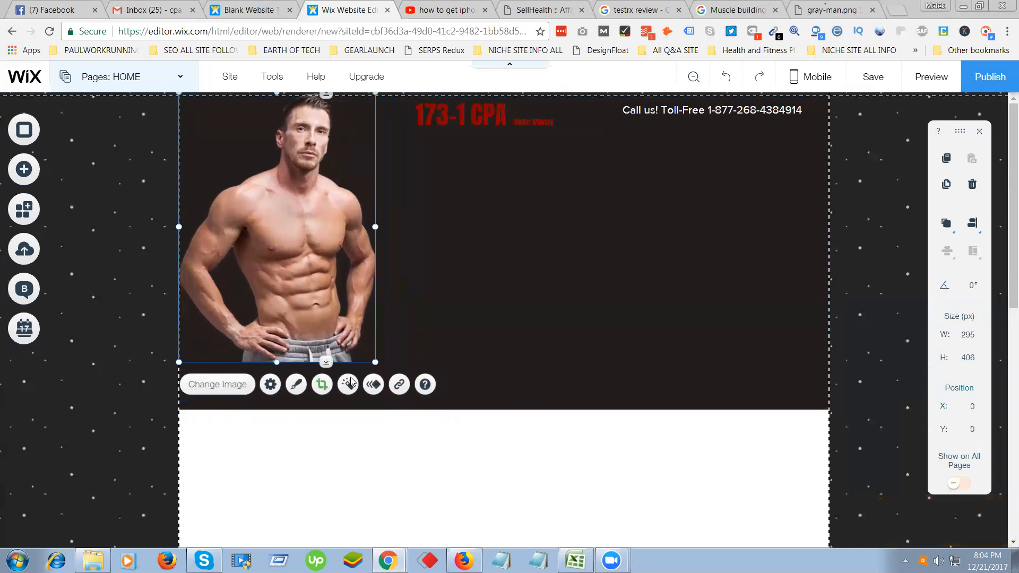
{"action": "left_click_drag", "start_coordinate": [307, 289], "coordinate": [305, 340]}
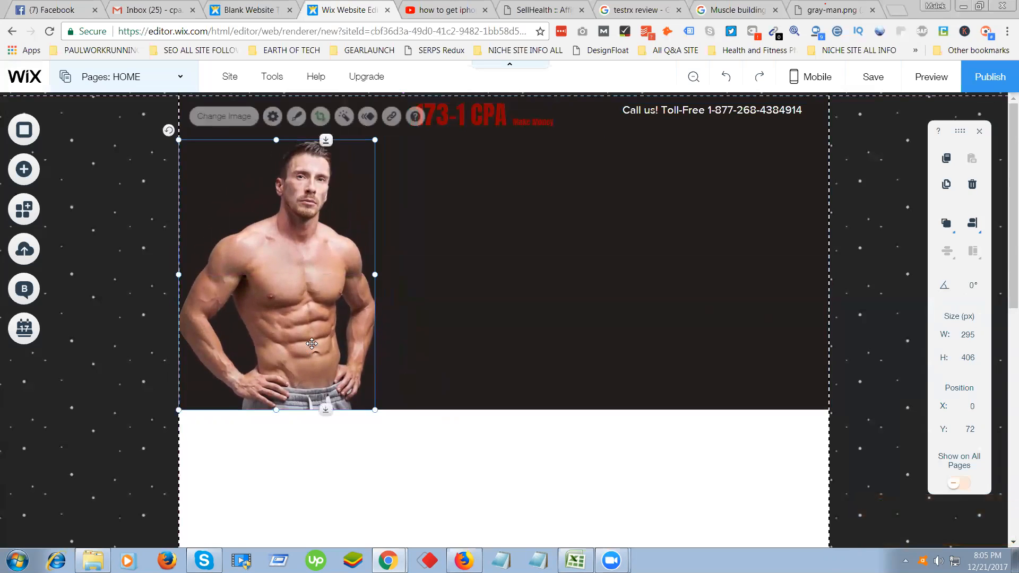
{"action": "left_click", "coordinate": [477, 466]}
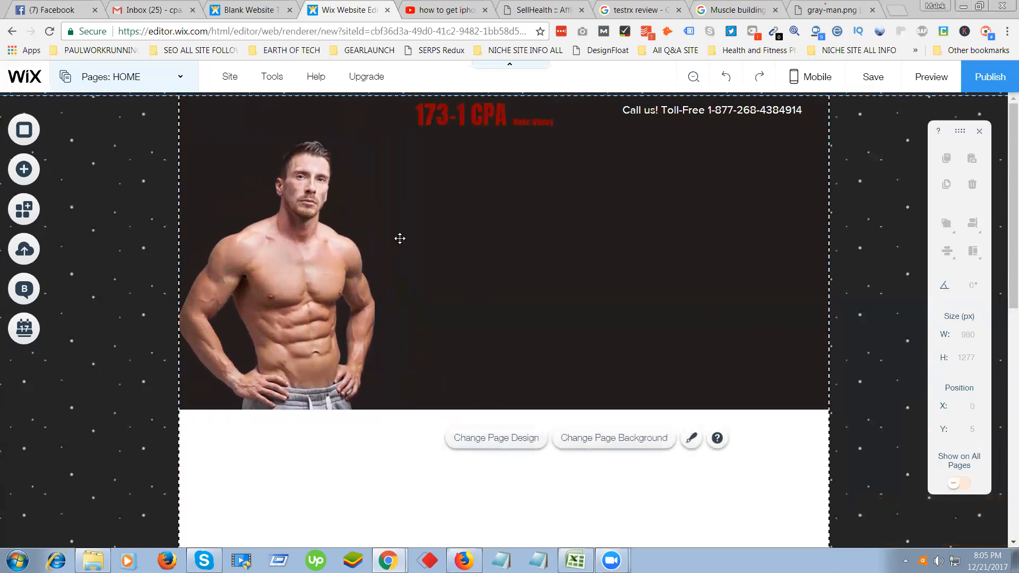
Add a Bold Title text to the dark box.
{"action": "left_click", "coordinate": [36, 172]}
{"action": "mouse_move", "coordinate": [85, 157]}
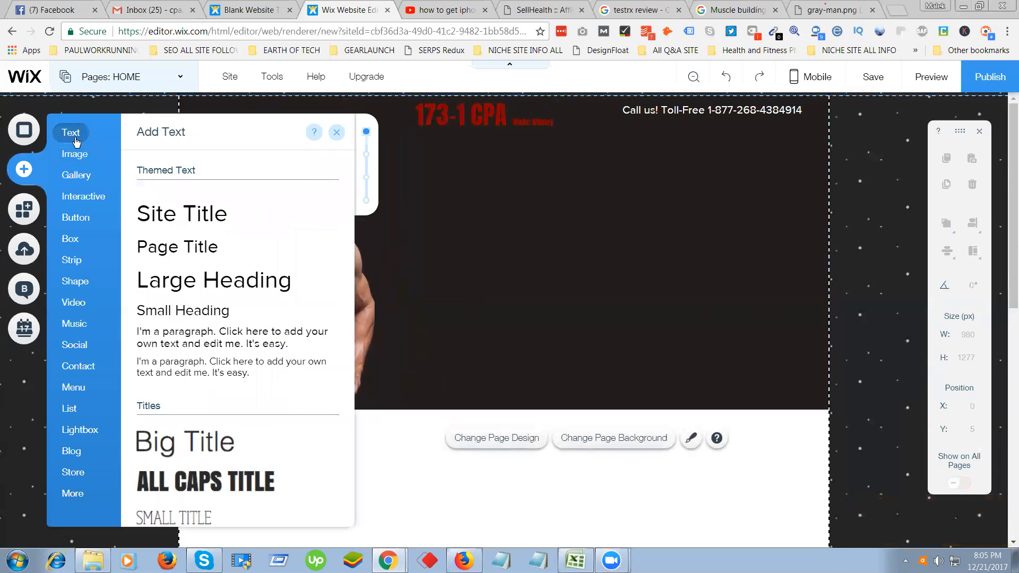
{"action": "scroll", "coordinate": [221, 341], "scroll_direction": "down", "scroll_amount": 3}
{"action": "scroll", "coordinate": [204, 372], "scroll_direction": "down", "scroll_amount": 4}
{"action": "left_click", "coordinate": [197, 379]}
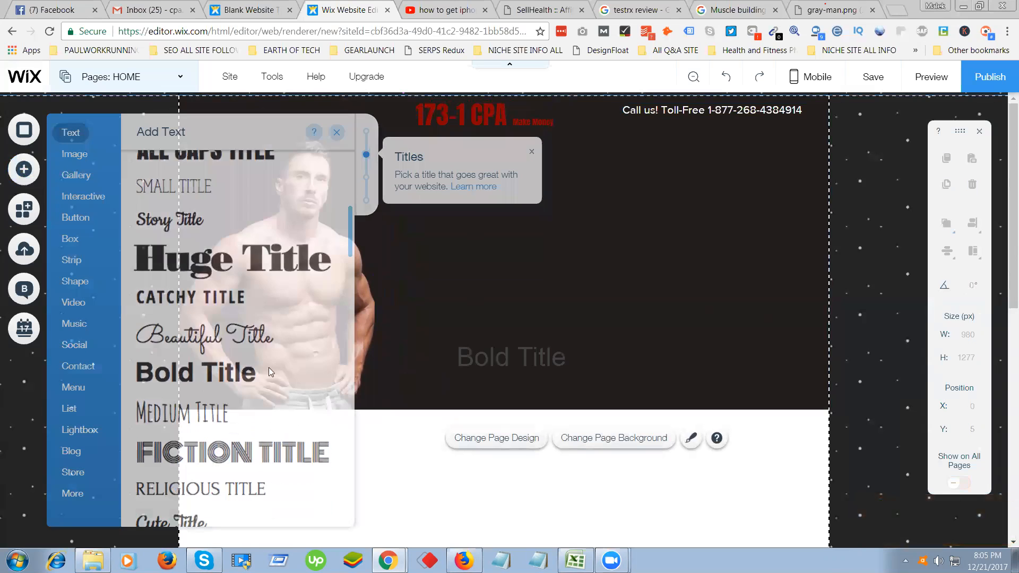
Colour the new title white and replace its placeholder with the copied headline, "PACK ONRIPPED MUSCLES".
{"action": "double_click", "coordinate": [547, 358]}
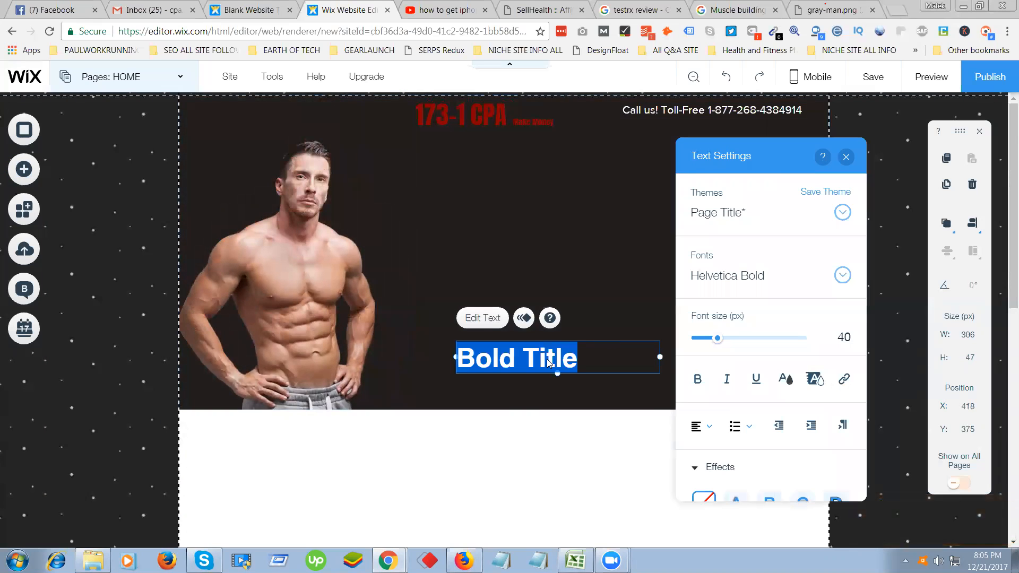
{"action": "left_click", "coordinate": [785, 378]}
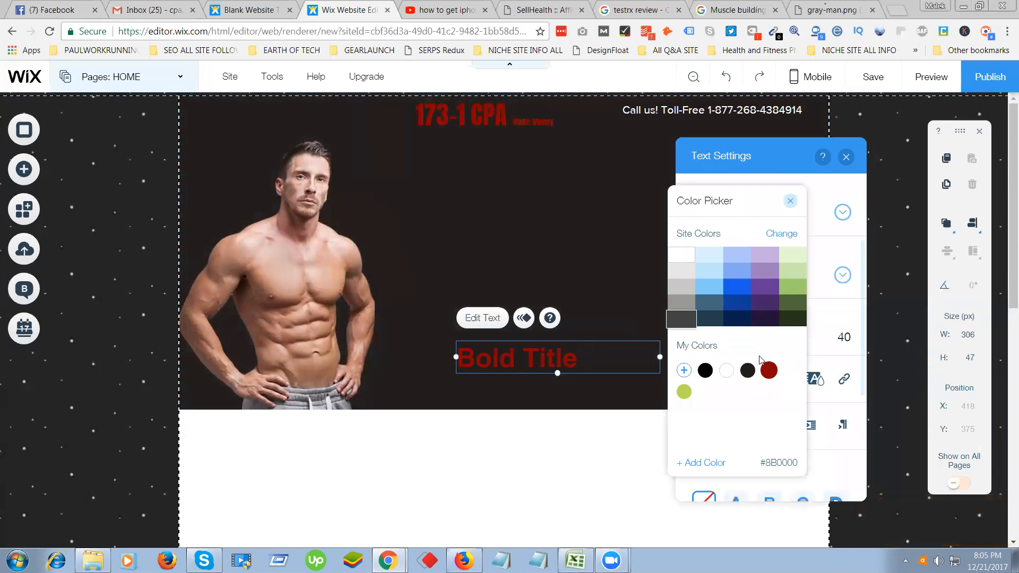
{"action": "left_click", "coordinate": [680, 255]}
{"action": "left_click", "coordinate": [585, 360]}
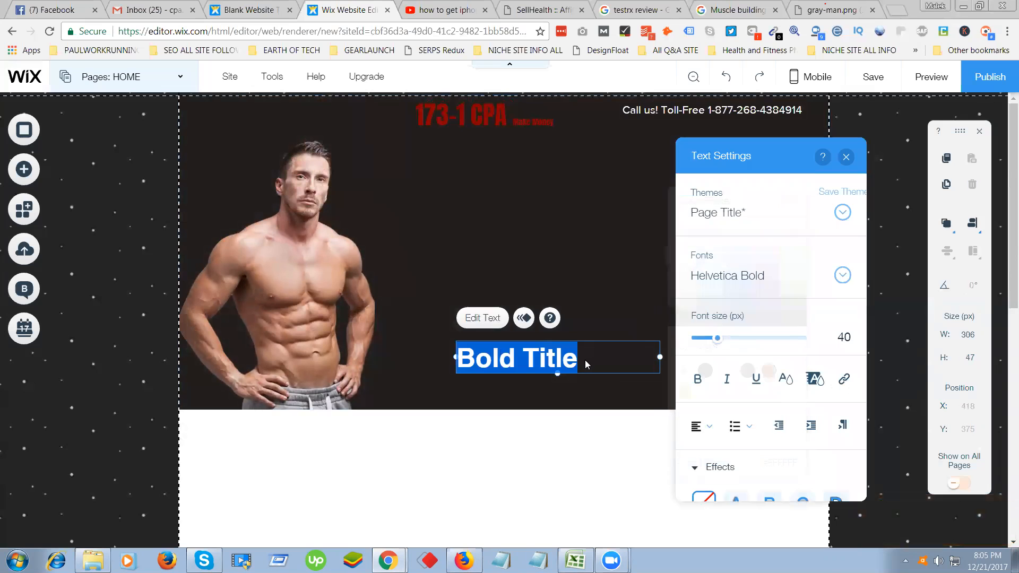
{"action": "type", "text": "PACK ONRIPPED"}
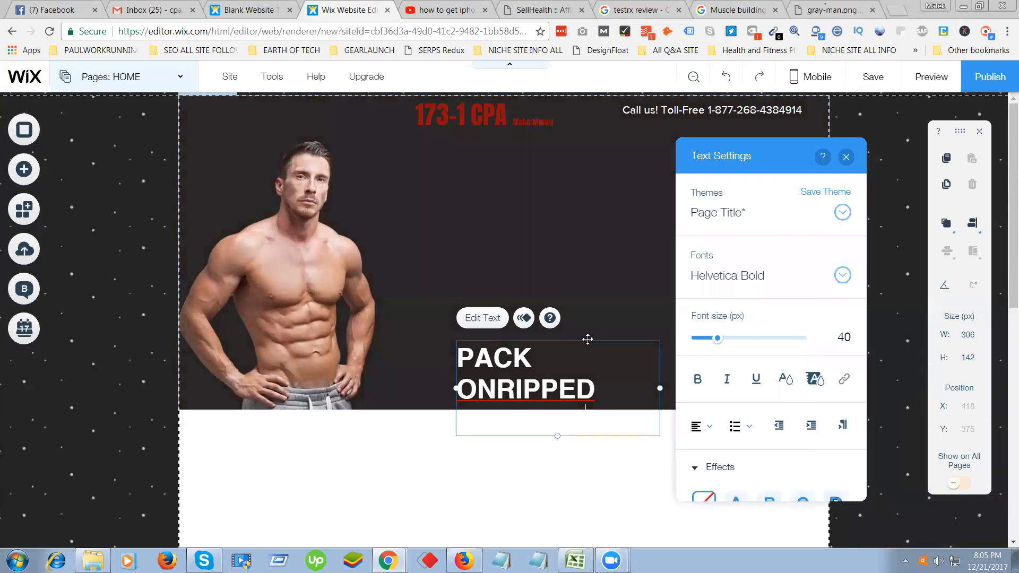
Move the headline beside the man's head at about X 316, Y 109 and widen it to about 458 px.
{"action": "left_click", "coordinate": [547, 215]}
{"action": "left_click_drag", "start_coordinate": [539, 357], "coordinate": [448, 195]}
{"action": "left_click_drag", "start_coordinate": [592, 212], "coordinate": [693, 213]}
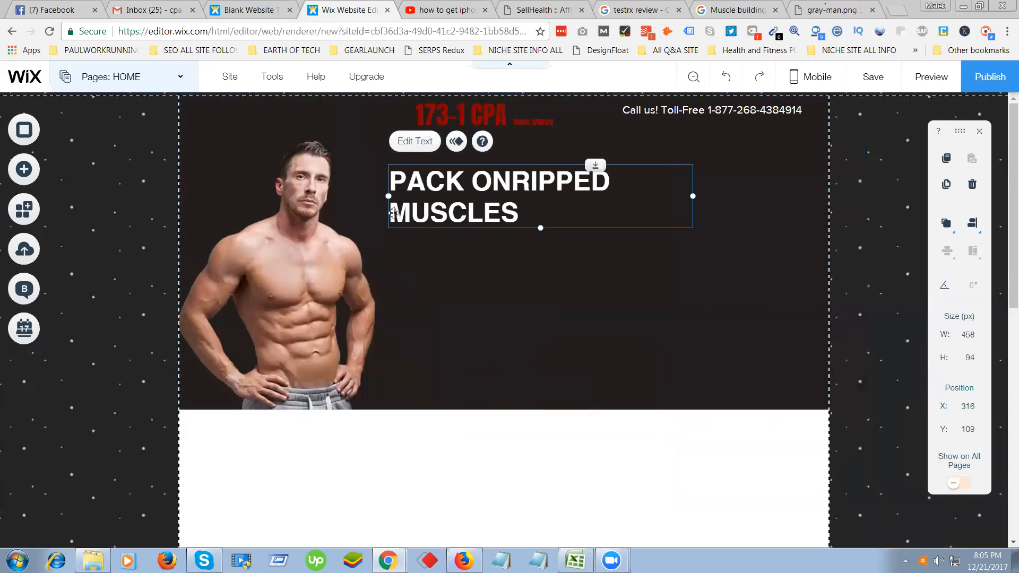
Indent "MUSCLES" with spaces to centre it under the first line, and fit the headline to 351 px wide at X 261.
{"action": "double_click", "coordinate": [391, 211]}
{"action": "left_click", "coordinate": [391, 212]}
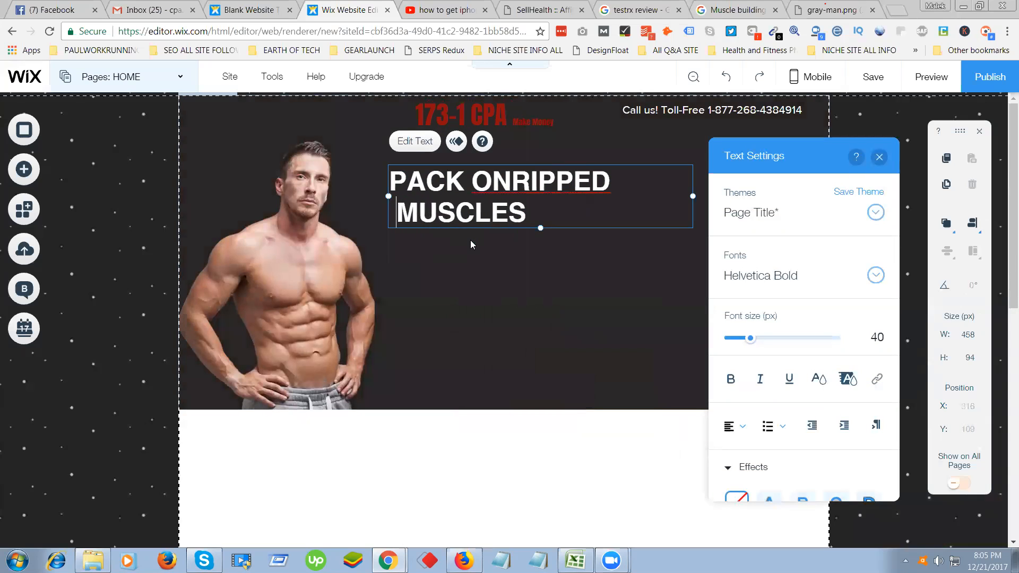
{"action": "left_click", "coordinate": [475, 280]}
{"action": "left_click_drag", "start_coordinate": [640, 207], "coordinate": [587, 198]}
Try text effects G, B and D on the whole headline and apply effect I.
{"action": "double_click", "coordinate": [507, 186]}
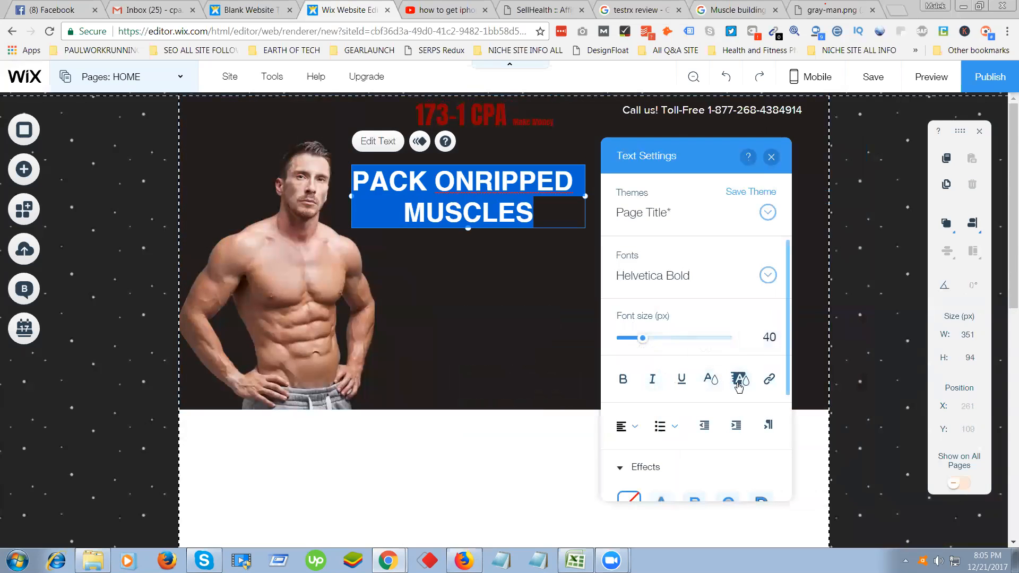
{"action": "scroll", "coordinate": [663, 433], "scroll_direction": "down", "scroll_amount": 3}
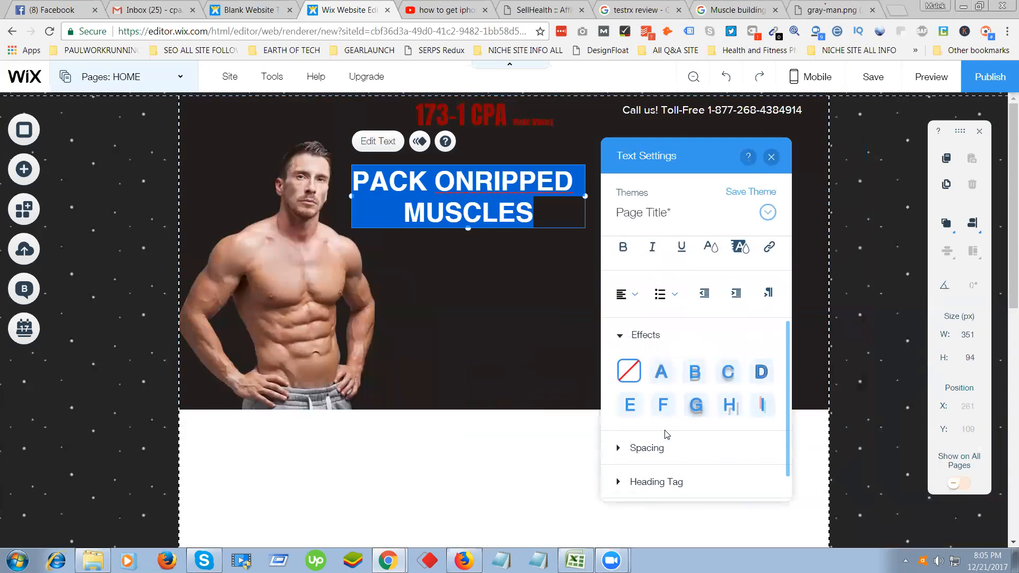
{"action": "left_click", "coordinate": [705, 411]}
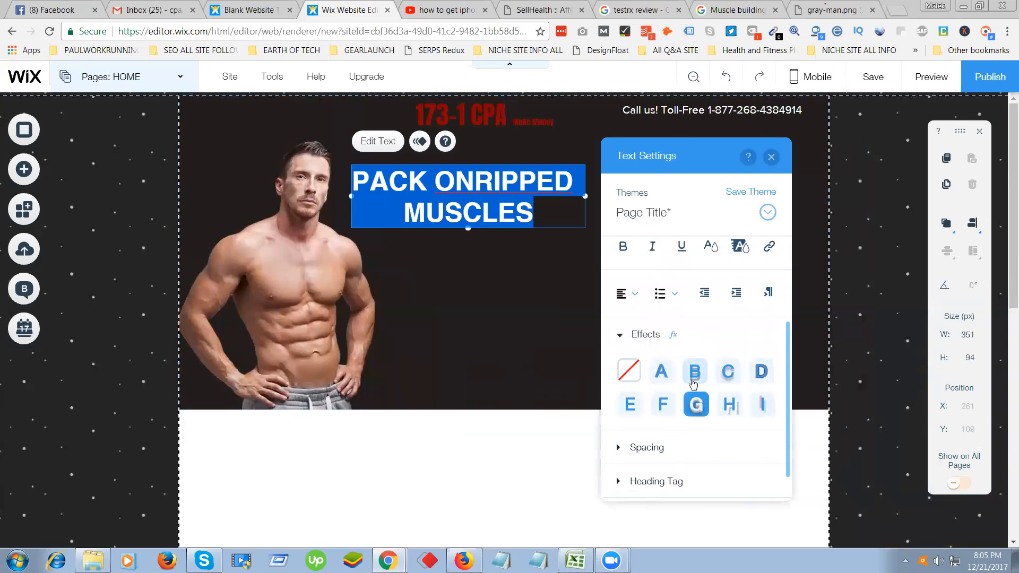
{"action": "left_click", "coordinate": [693, 381]}
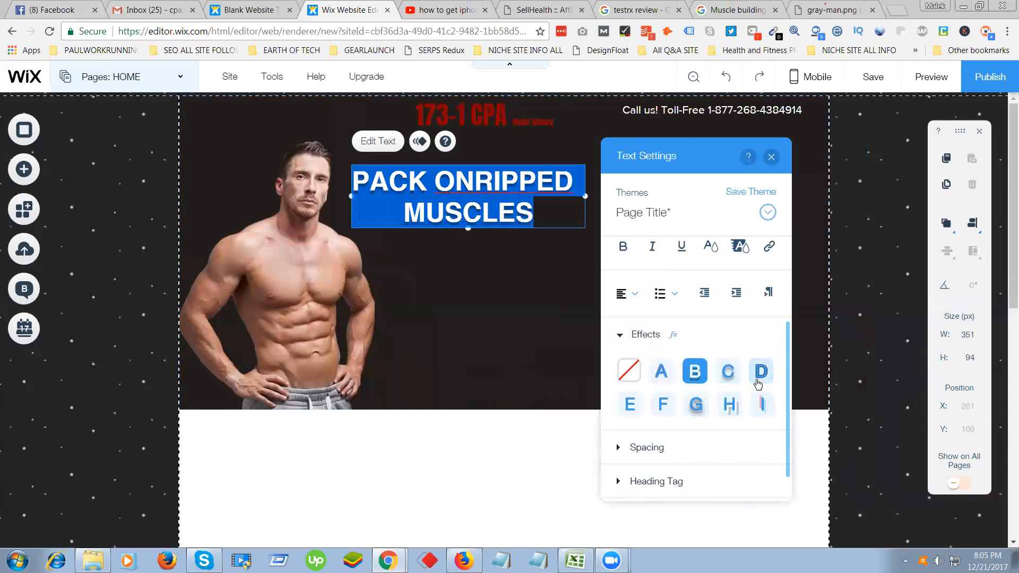
{"action": "left_click", "coordinate": [759, 382]}
{"action": "scroll", "coordinate": [790, 381], "scroll_direction": "down", "scroll_amount": 1}
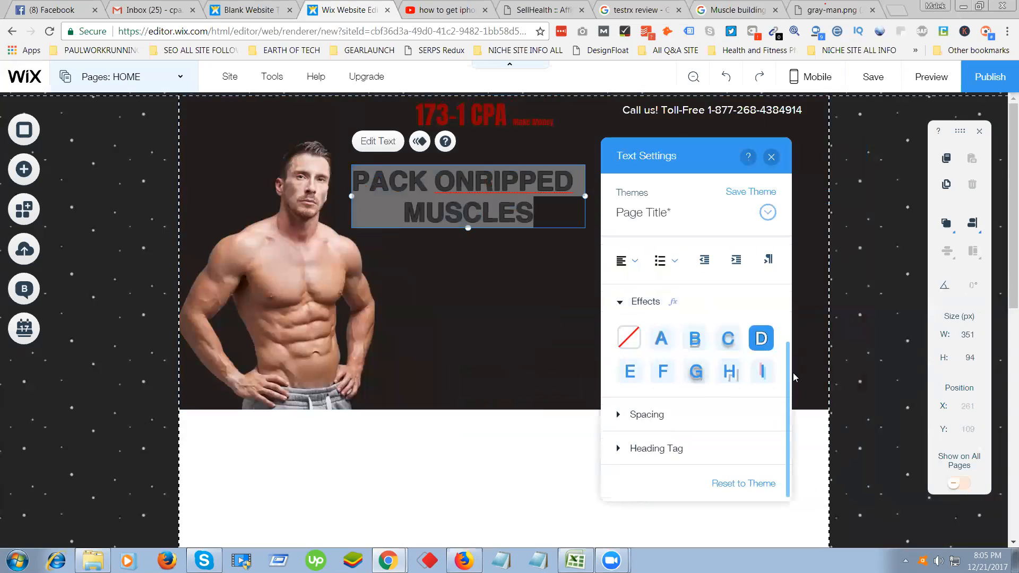
{"action": "left_click", "coordinate": [763, 371]}
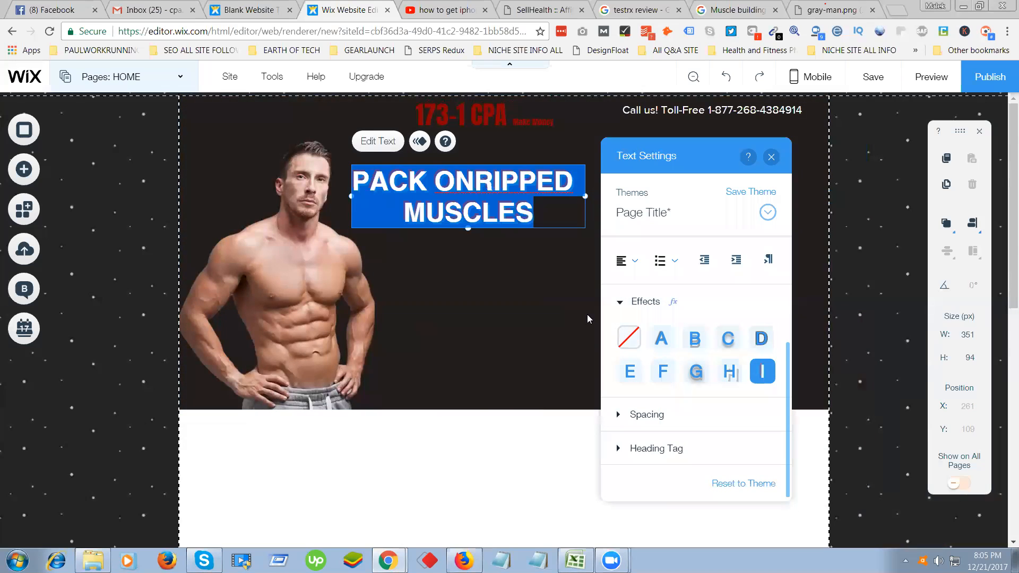
{"action": "left_click", "coordinate": [516, 285]}
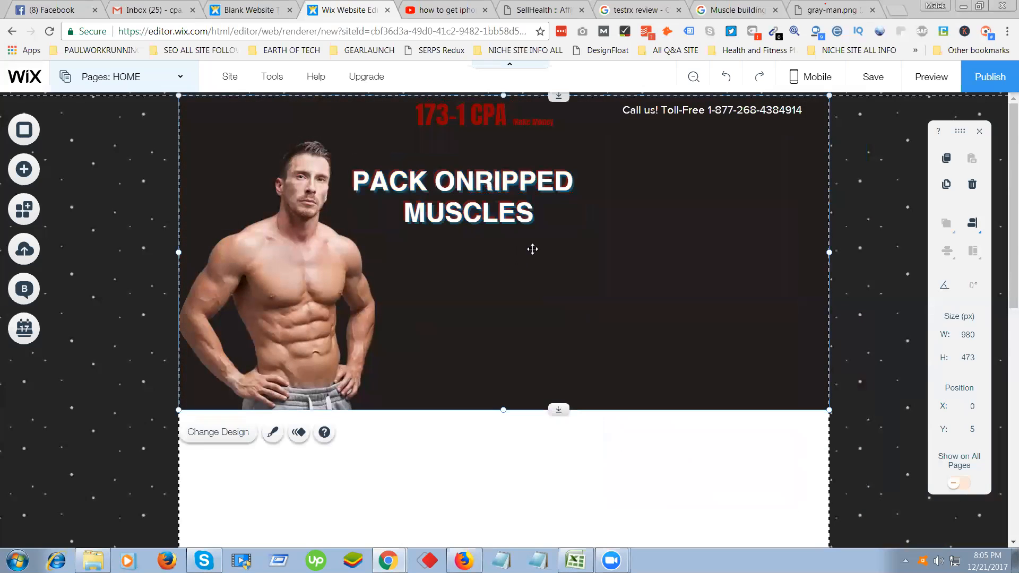
Move the headline up to sit just beneath the red title.
{"action": "left_click_drag", "start_coordinate": [495, 188], "coordinate": [493, 163]}
{"action": "left_click", "coordinate": [530, 307]}
Check the headline layout on the testoboostpro.com page and open the text styles for adding another text in Wix.
{"action": "key", "text": "alt+Tab"}
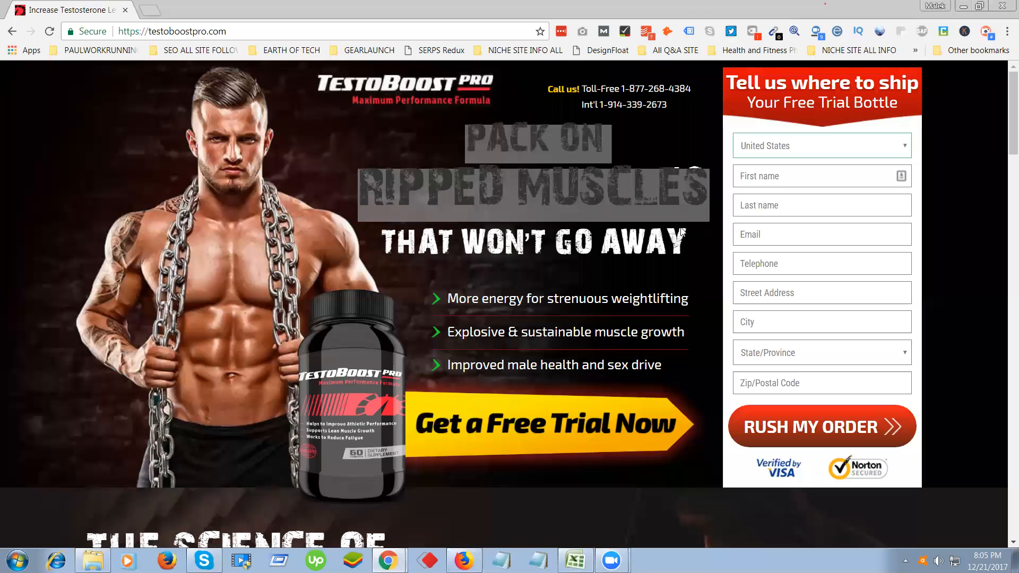
{"action": "key", "text": "alt+Tab"}
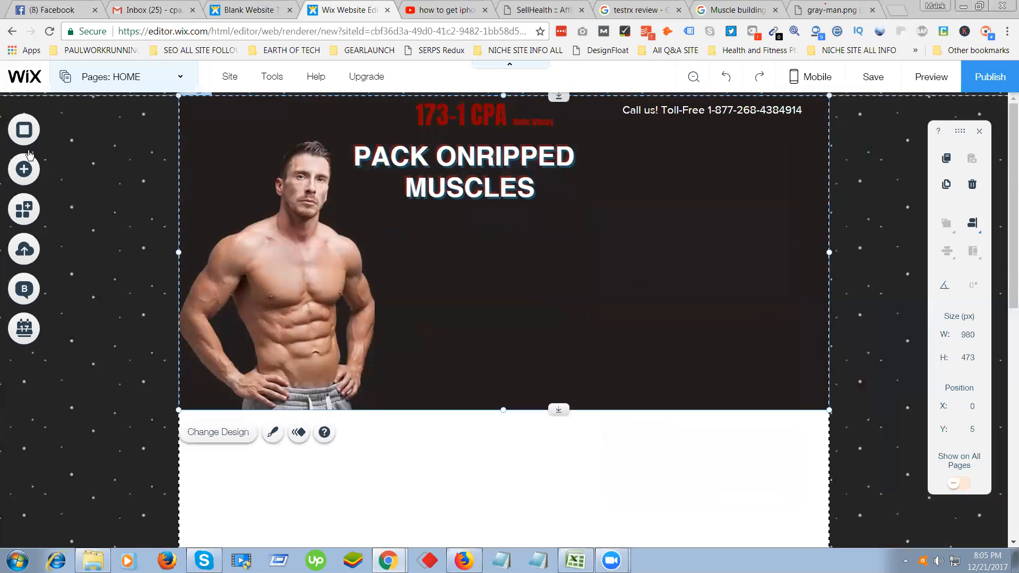
{"action": "left_click", "coordinate": [29, 169]}
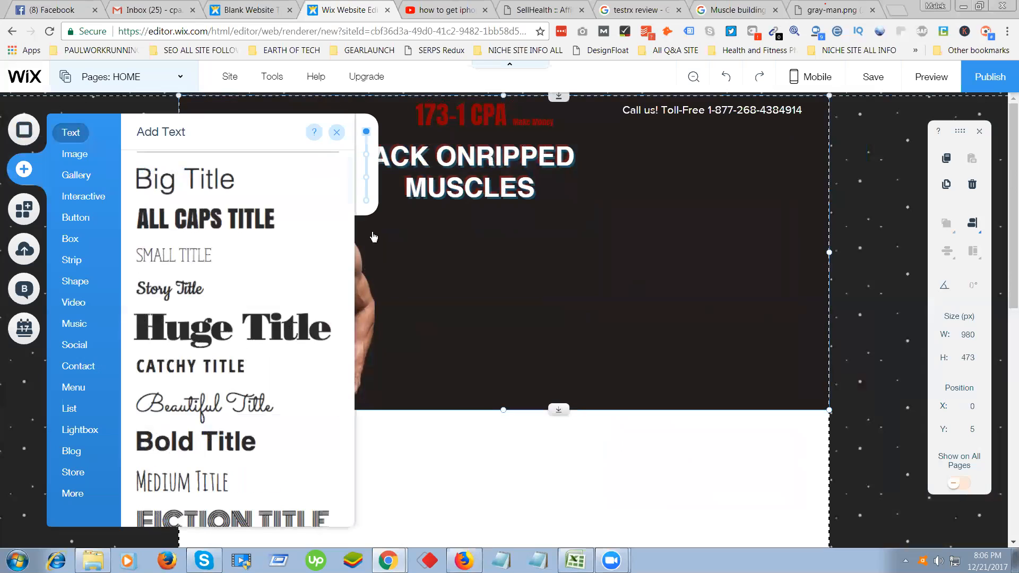
Add a Stencil Title text element to the dark hero section and change its text to "THAT WON’T GO AWAY".
{"action": "scroll", "coordinate": [203, 409], "scroll_direction": "down", "scroll_amount": 2}
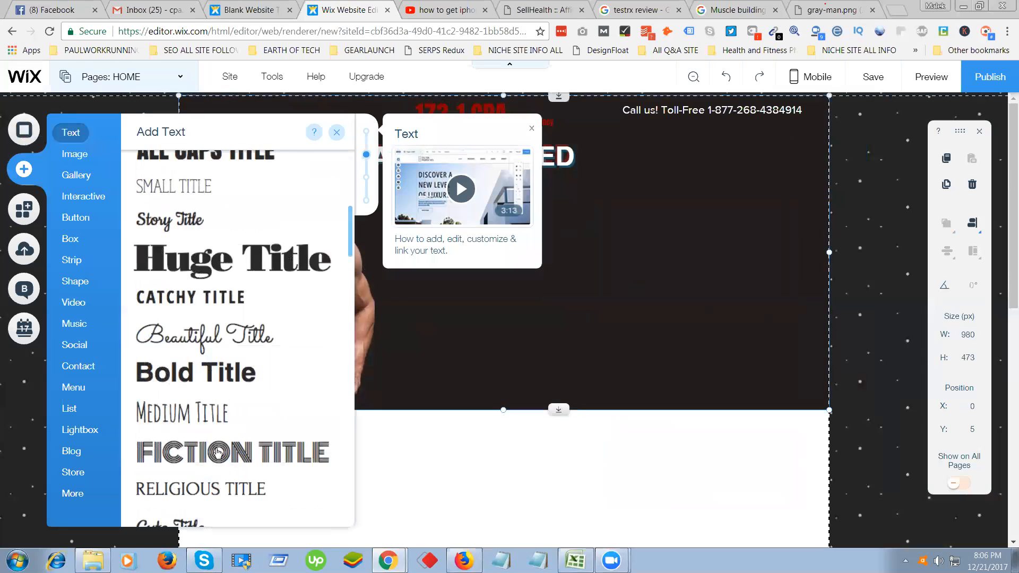
{"action": "scroll", "coordinate": [210, 387], "scroll_direction": "down", "scroll_amount": 4}
{"action": "scroll", "coordinate": [214, 404], "scroll_direction": "down", "scroll_amount": 5}
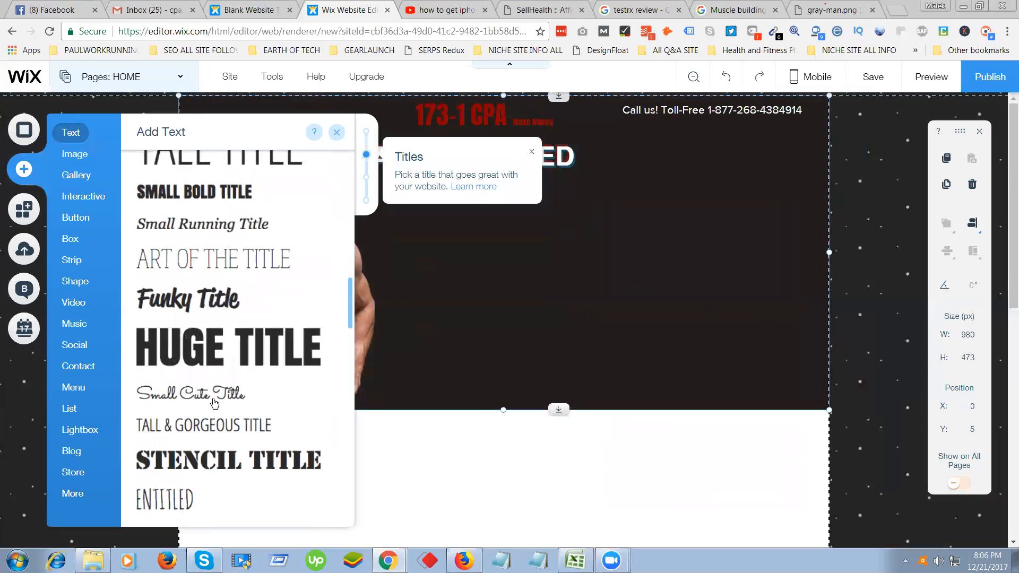
{"action": "scroll", "coordinate": [223, 371], "scroll_direction": "down", "scroll_amount": 4}
{"action": "left_click_drag", "start_coordinate": [229, 275], "coordinate": [524, 381]}
{"action": "double_click", "coordinate": [524, 381]}
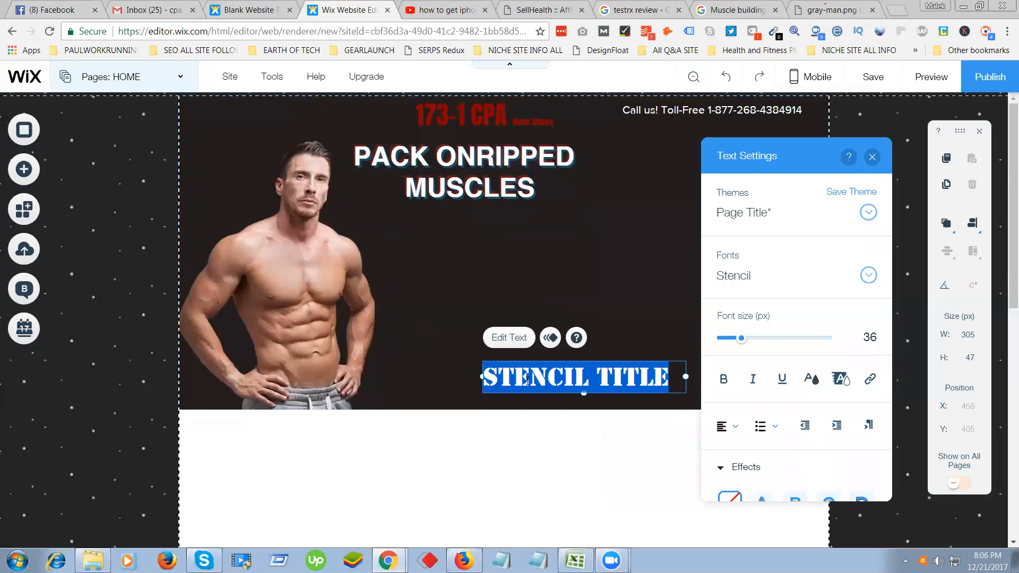
{"action": "type", "text": "THAT WON’T GO AWAY"}
Set the text colour of the whole "THAT WON’T GO AWAY" title to white (#FFFFFF).
{"action": "left_click", "coordinate": [807, 379]}
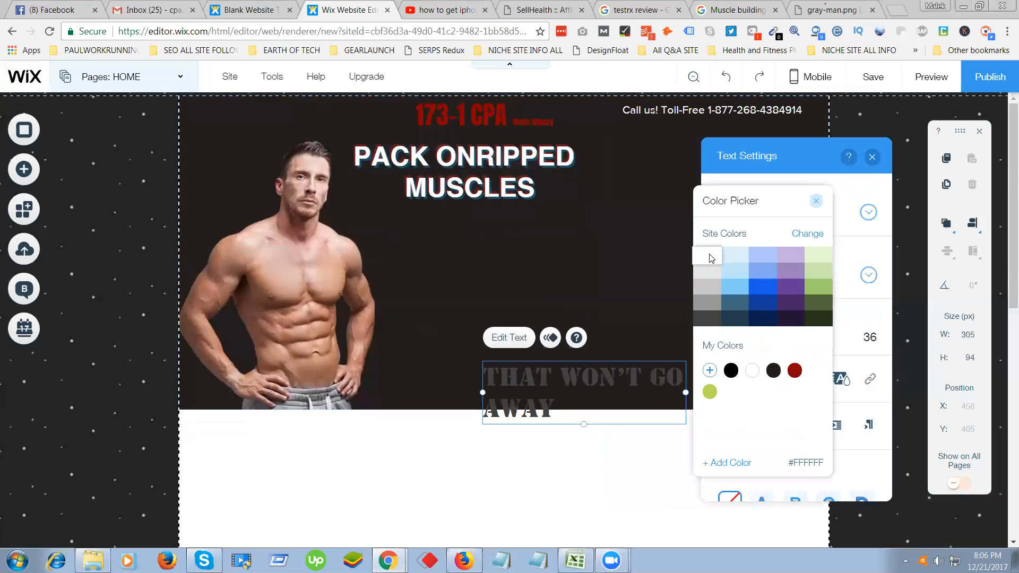
{"action": "double_click", "coordinate": [669, 378]}
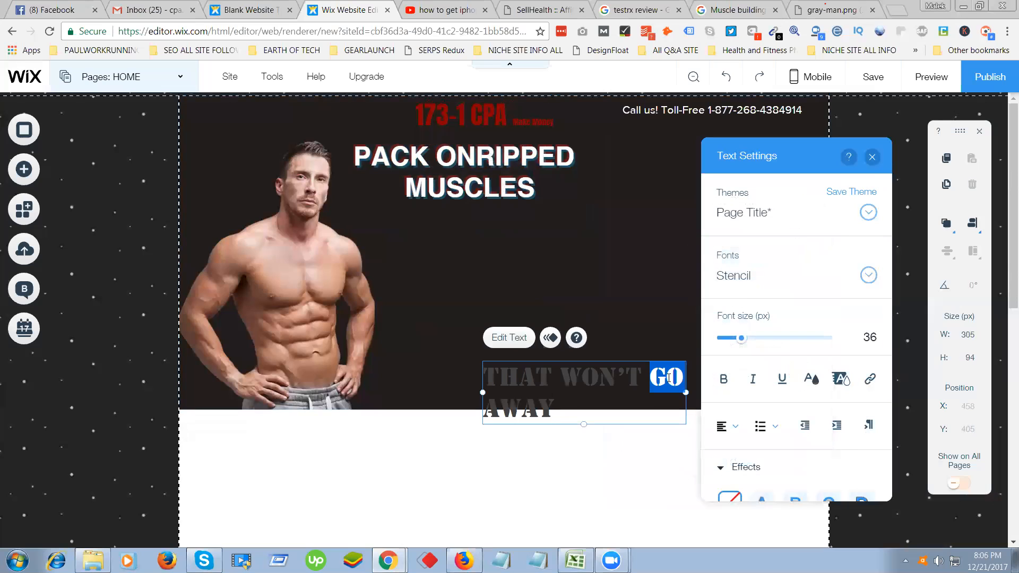
{"action": "key", "text": "ctrl+a"}
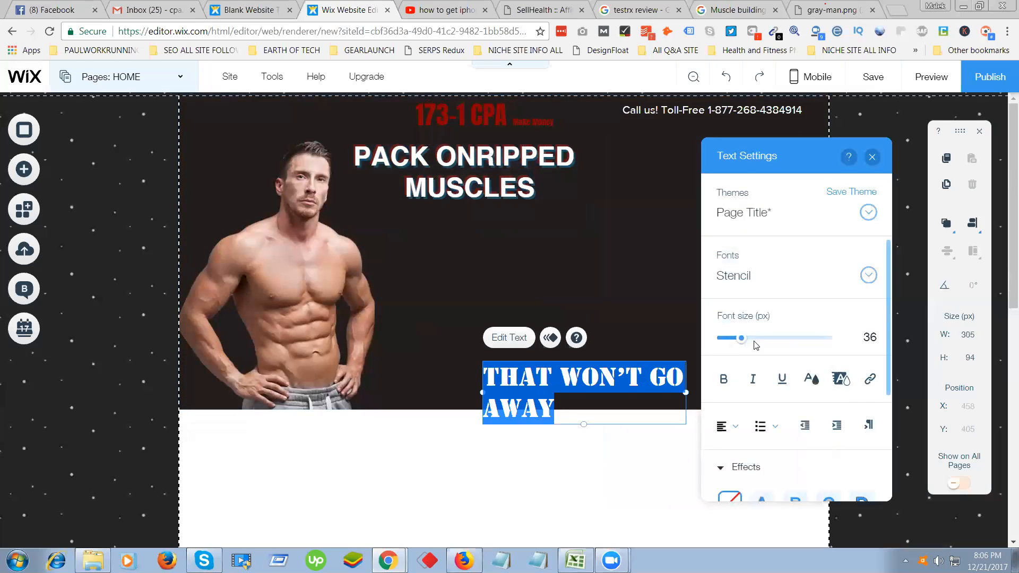
{"action": "left_click", "coordinate": [811, 379]}
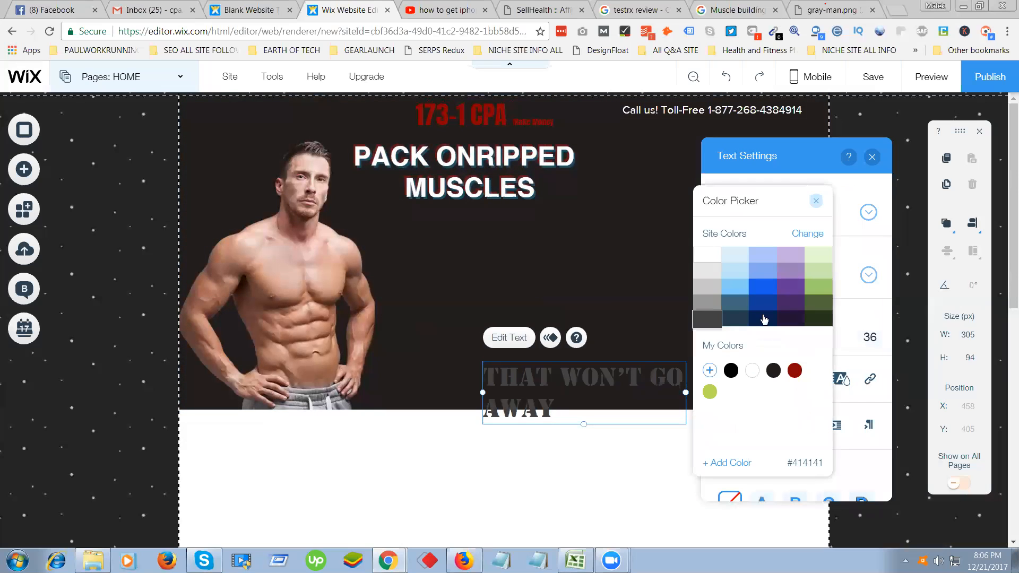
{"action": "left_click", "coordinate": [712, 256]}
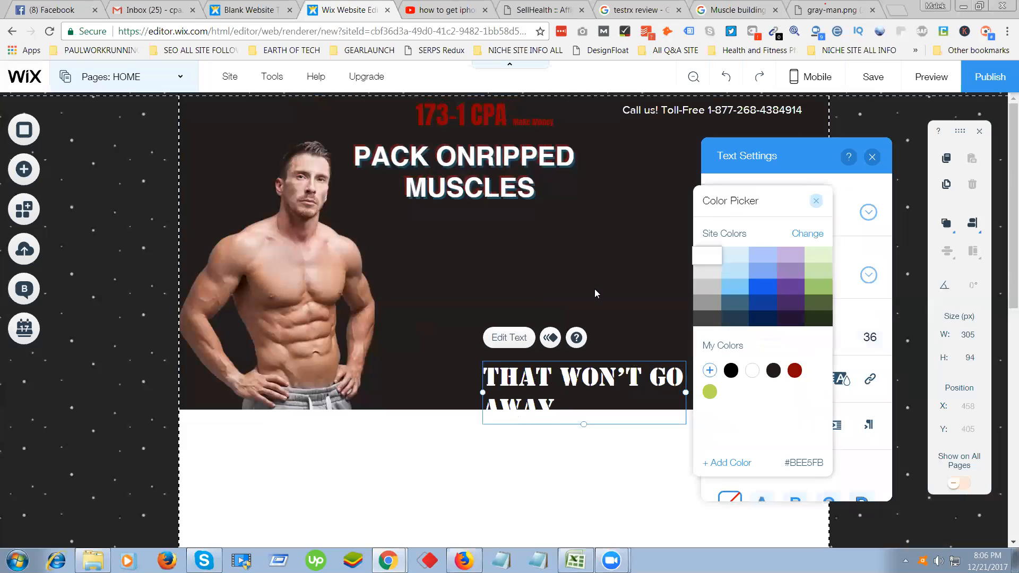
{"action": "left_click", "coordinate": [586, 278]}
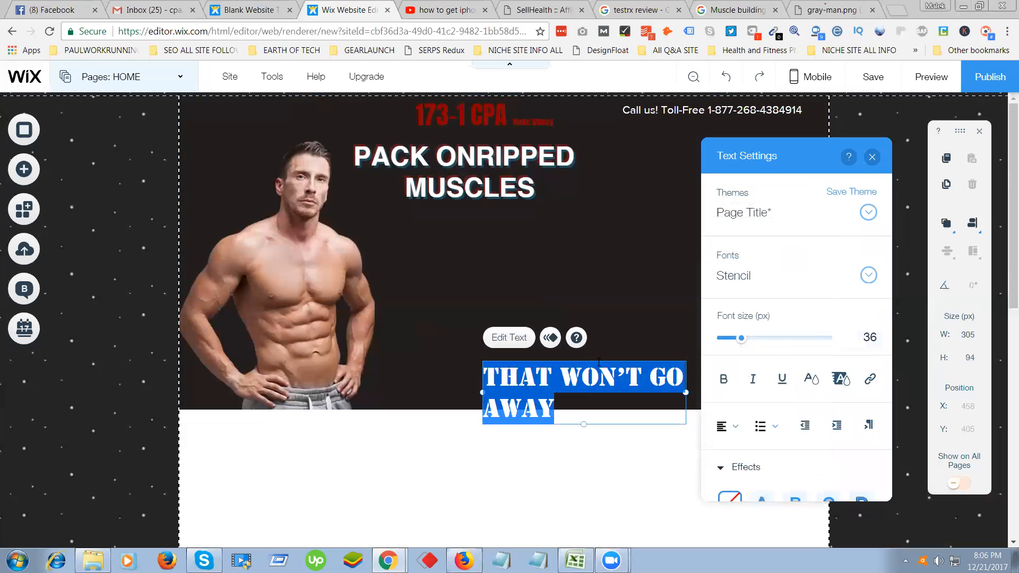
{"action": "left_click", "coordinate": [591, 350]}
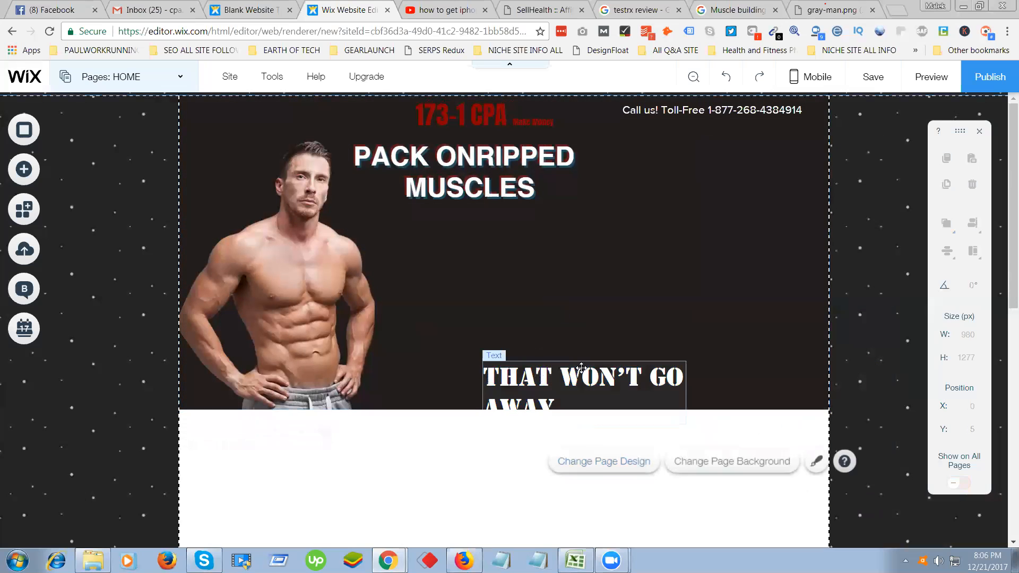
Move the stencil title beneath the "MUSCLES" headline and widen it to about 425 px so it fits on one line.
{"action": "left_click_drag", "start_coordinate": [574, 371], "coordinate": [456, 225]}
{"action": "left_click_drag", "start_coordinate": [568, 245], "coordinate": [647, 251]}
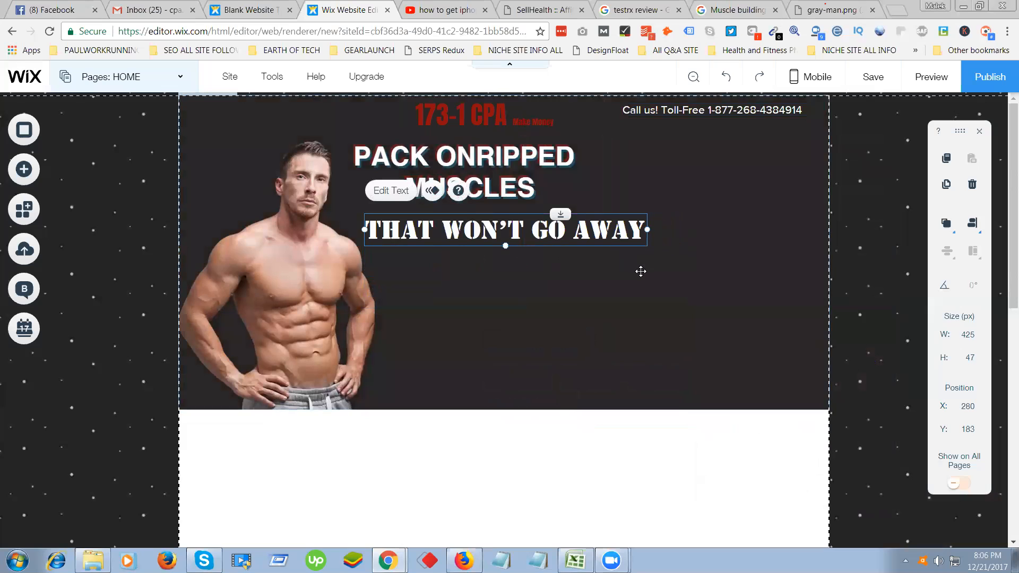
Nudge the stencil title left and up to X 231, Y 164, close beneath the headline.
{"action": "key", "text": "Left"}
{"action": "key", "text": "Left"}
{"action": "key", "text": "Left"}
{"action": "key", "text": "Left"}
{"action": "key", "text": "Left"}
{"action": "key", "text": "Left"}
{"action": "key", "text": "Left"}
{"action": "key", "text": "Left"}
{"action": "key", "text": "Left"}
{"action": "key", "text": "Left"}
{"action": "key", "text": "Left"}
{"action": "key", "text": "Left"}
{"action": "key", "text": "Left"}
{"action": "key", "text": "Left"}
{"action": "key", "text": "Left"}
{"action": "key", "text": "Left"}
{"action": "key", "text": "Left"}
{"action": "key", "text": "Left"}
{"action": "key", "text": "Left"}
{"action": "key", "text": "Left"}
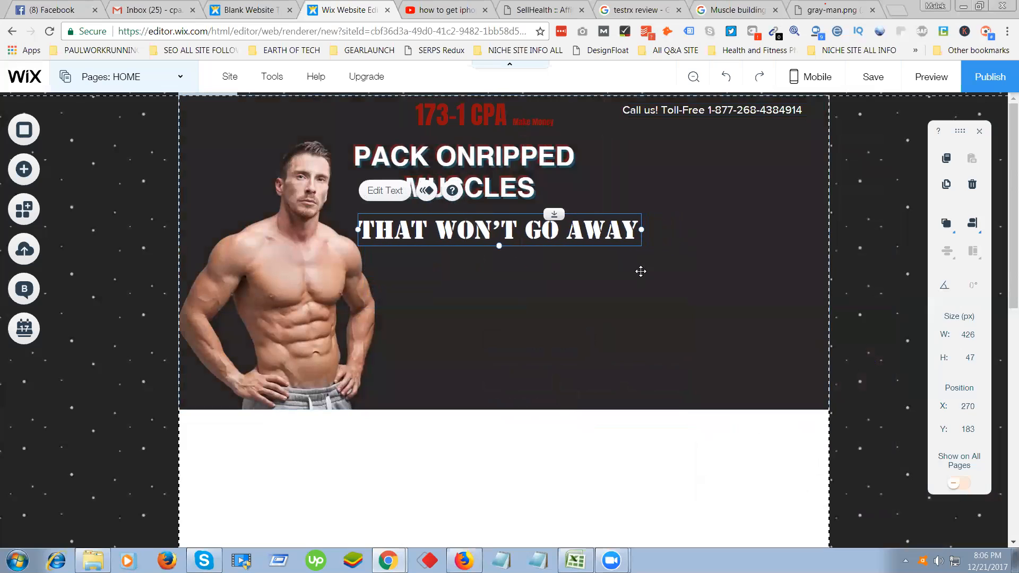
{"action": "key", "text": "Left"}
{"action": "key", "text": "Left"}
{"action": "key", "text": "Left"}
{"action": "key", "text": "Left"}
{"action": "key", "text": "Left"}
{"action": "key", "text": "Left"}
{"action": "key", "text": "Left"}
{"action": "key", "text": "Left"}
{"action": "key", "text": "Left"}
{"action": "key", "text": "Left"}
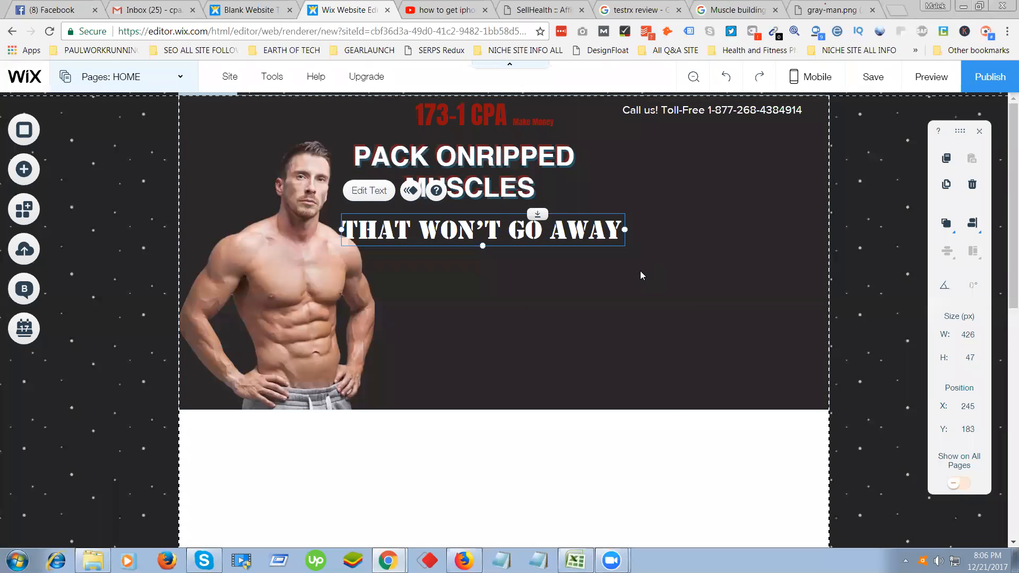
{"action": "key", "text": "Up"}
{"action": "key", "text": "Up"}
{"action": "key", "text": "Up"}
{"action": "key", "text": "Up"}
{"action": "key", "text": "Up"}
{"action": "key", "text": "Up"}
{"action": "key", "text": "Up"}
{"action": "key", "text": "Up"}
{"action": "key", "text": "Up"}
{"action": "key", "text": "Up"}
{"action": "key", "text": "Up"}
{"action": "key", "text": "Up"}
{"action": "key", "text": "Up"}
{"action": "key", "text": "Up"}
{"action": "key", "text": "Up"}
{"action": "key", "text": "Up"}
{"action": "key", "text": "Up"}
{"action": "key", "text": "Up"}
{"action": "key", "text": "Up"}
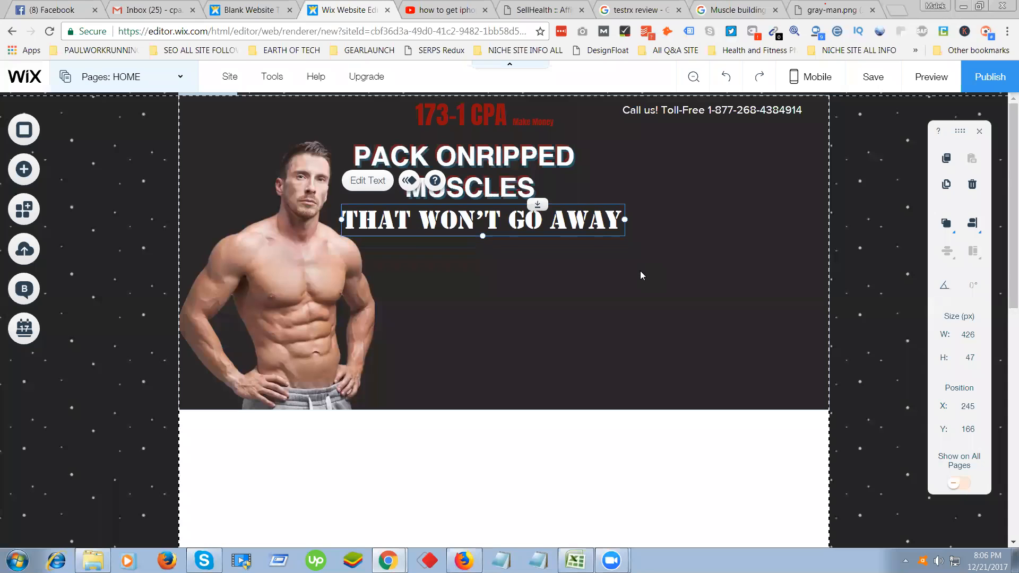
{"action": "key", "text": "Left"}
{"action": "key", "text": "Left"}
{"action": "key", "text": "Left"}
{"action": "key", "text": "Left"}
{"action": "key", "text": "Left"}
{"action": "key", "text": "Left"}
{"action": "key", "text": "Left"}
{"action": "key", "text": "Left"}
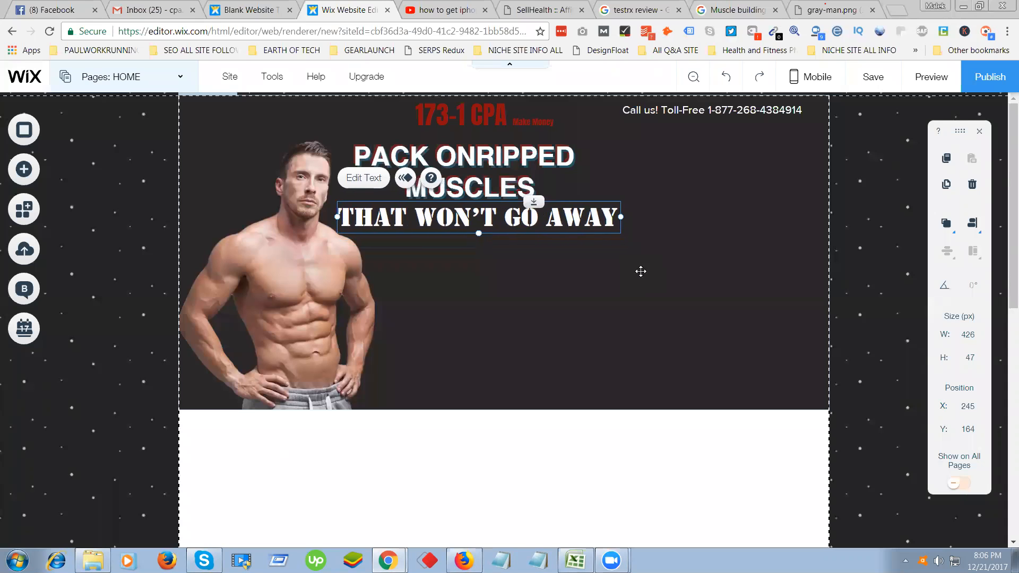
{"action": "left_click", "coordinate": [632, 331]}
Change the text colour of the "THAT WON’T GO AWAY" title to the medium green site colour.
{"action": "double_click", "coordinate": [473, 218]}
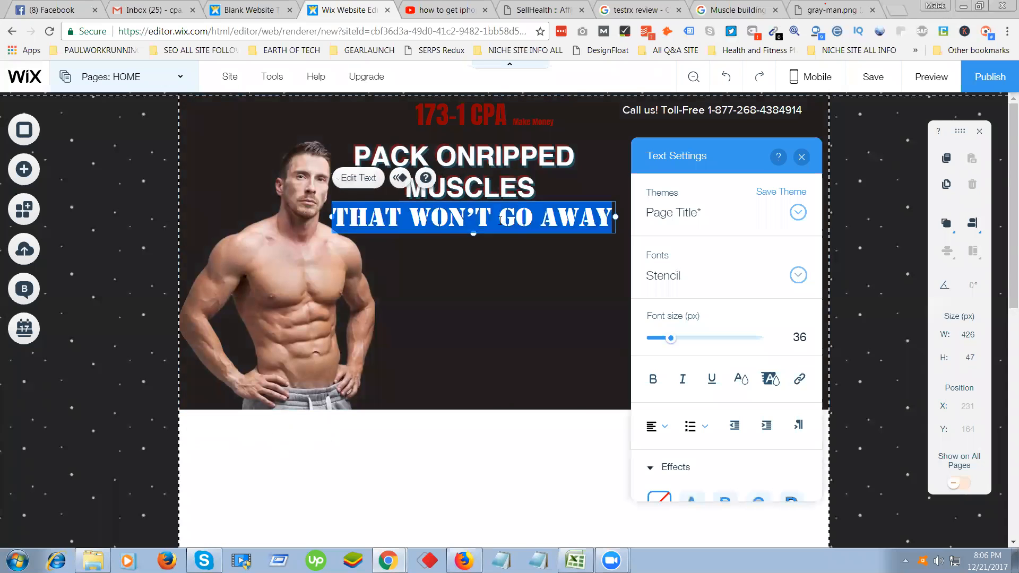
{"action": "left_click", "coordinate": [742, 378]}
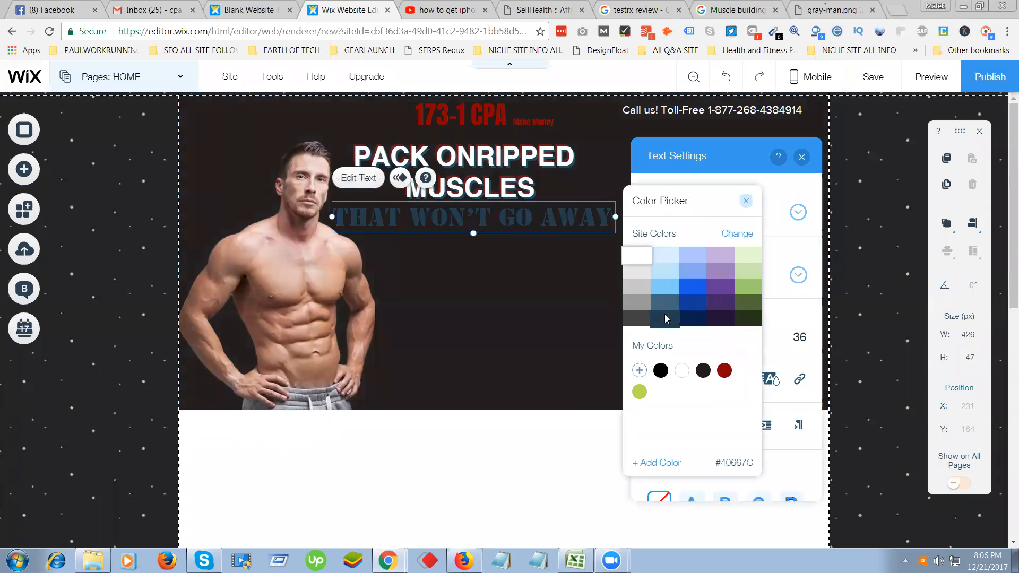
{"action": "left_click", "coordinate": [752, 288]}
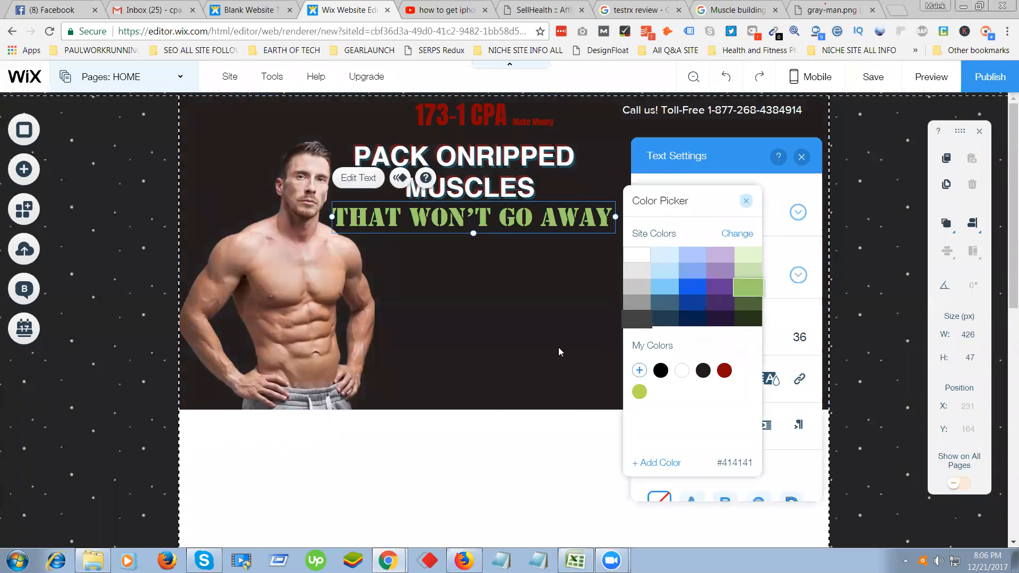
{"action": "left_click", "coordinate": [491, 452]}
{"action": "left_click", "coordinate": [480, 324]}
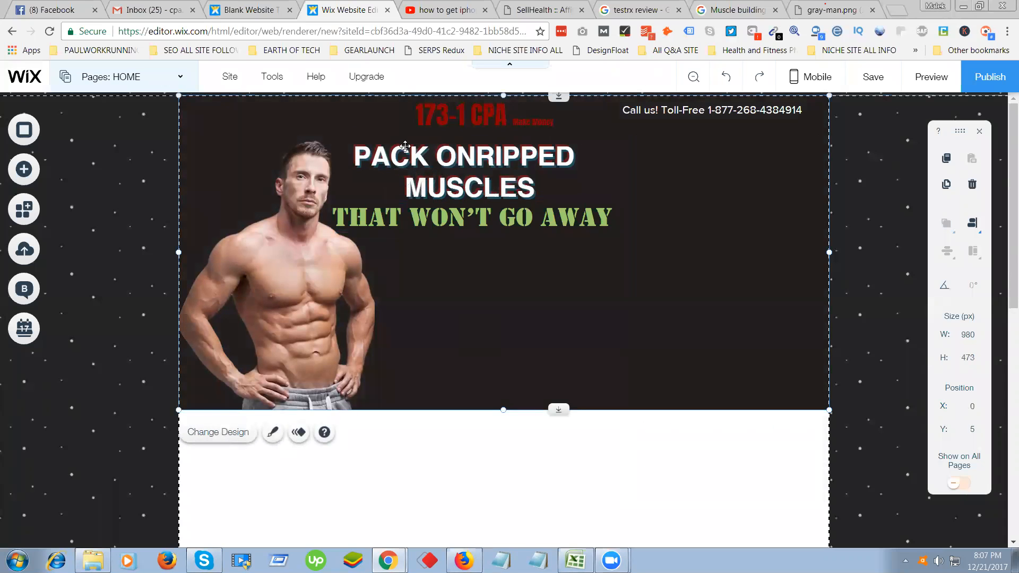
Switch to the testoboostpro.com sales page and examine its hero section and product bottle as a layout reference.
{"action": "key", "text": "alt+Tab"}
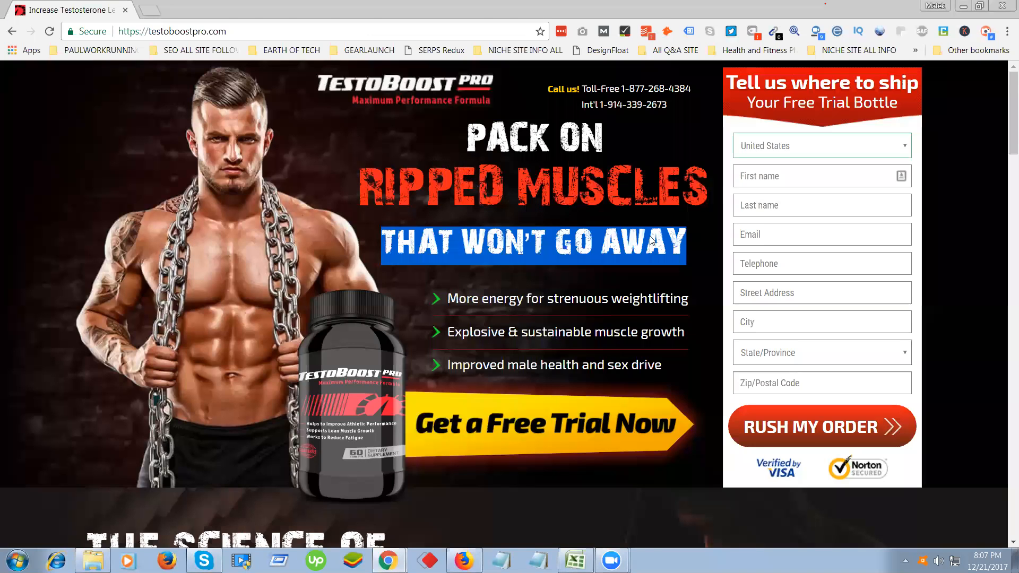
{"action": "scroll", "coordinate": [653, 240], "scroll_direction": "down", "scroll_amount": 3}
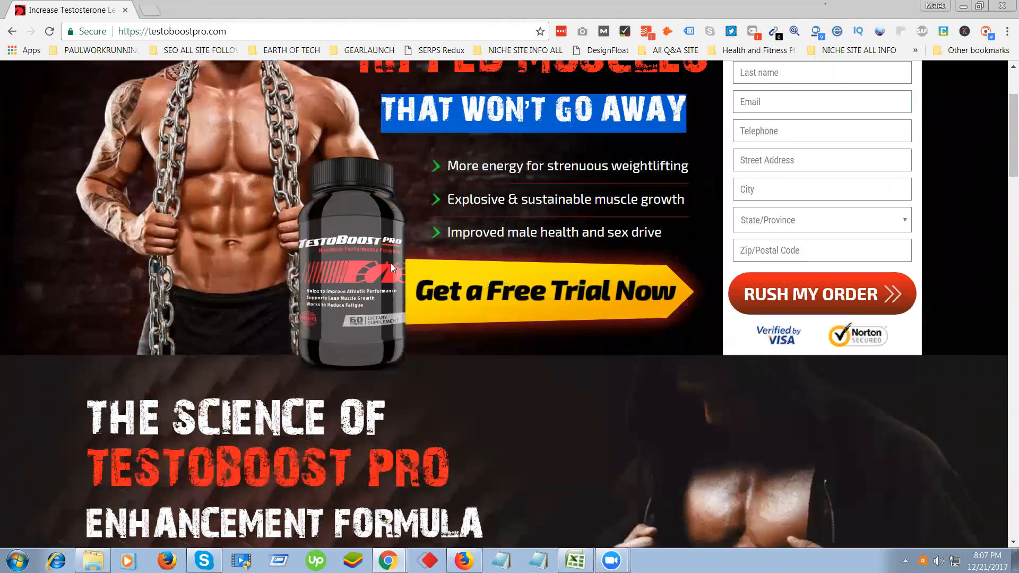
{"action": "scroll", "coordinate": [377, 277], "scroll_direction": "up", "scroll_amount": 3}
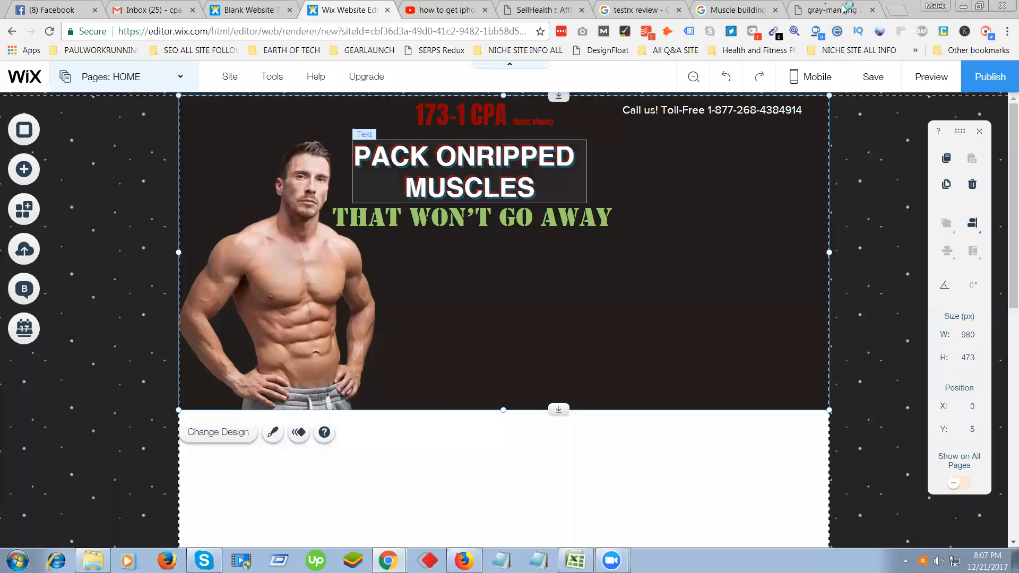
Switch to the Google Images results and search for "Teestoboost png".
{"action": "left_click", "coordinate": [832, 11]}
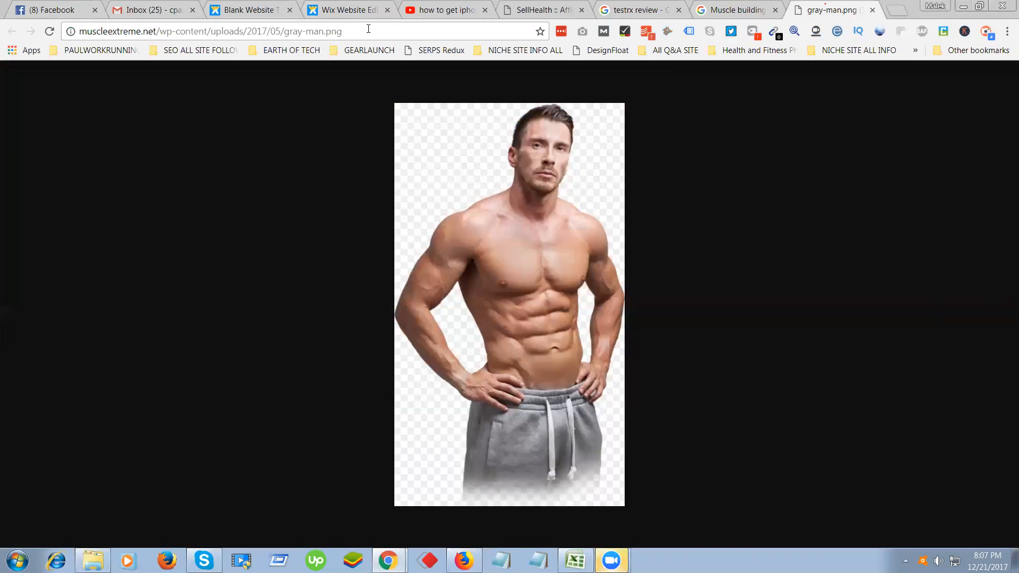
{"action": "left_click", "coordinate": [738, 10]}
{"action": "triple_click", "coordinate": [165, 89]}
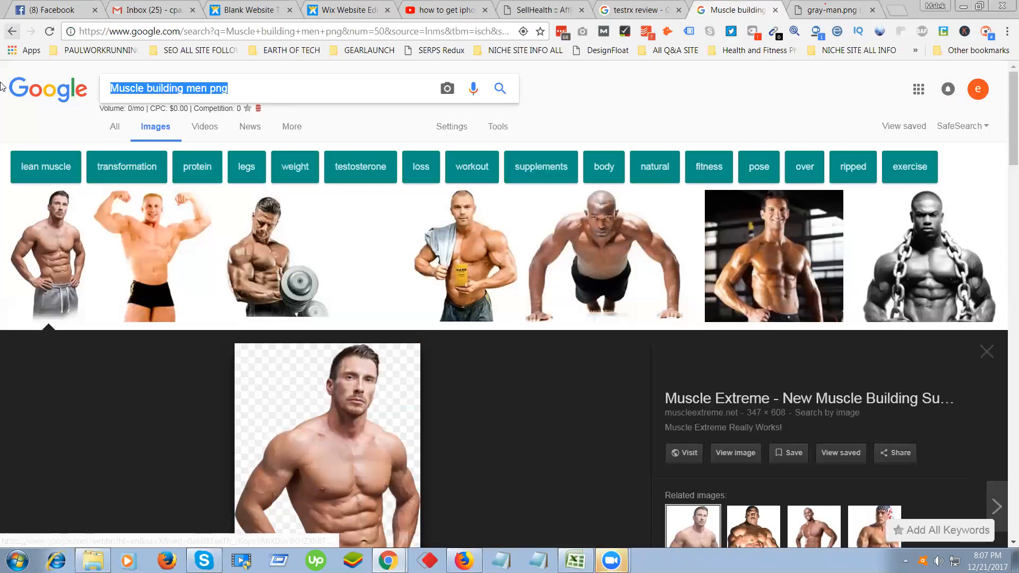
{"action": "type", "text": "Teesto"}
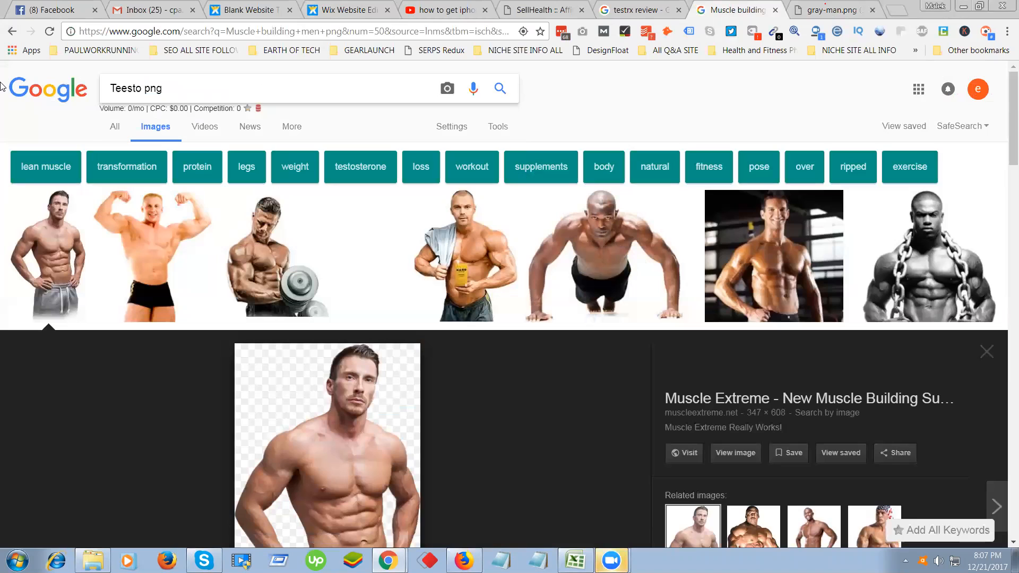
{"action": "type", "text": "boost"}
{"action": "key", "text": "Return"}
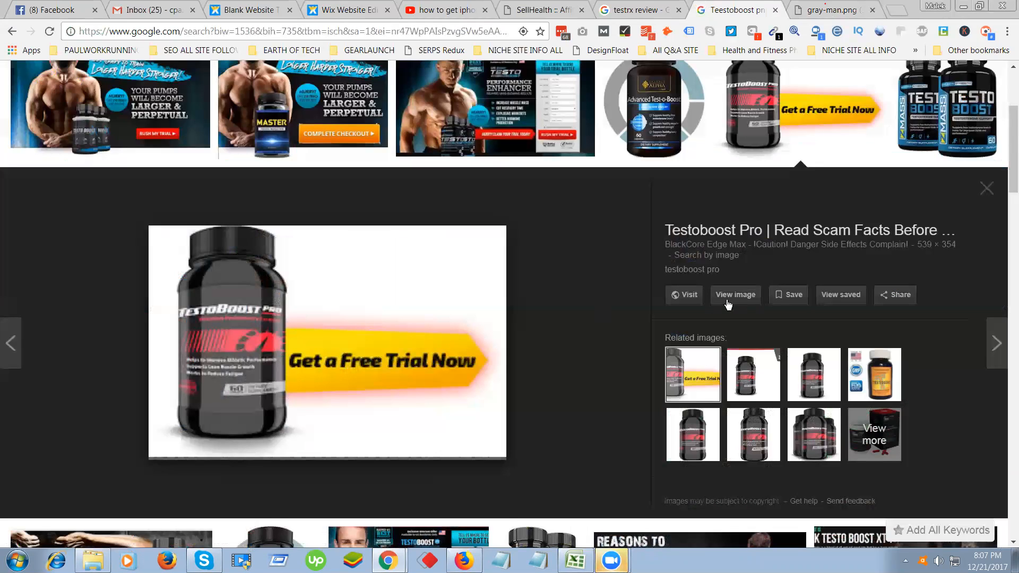
Open the full-size TestoBoost Pro bottle image with the free trial banner and save it as testoboost-pro-free-trial in PNG format.
{"action": "left_click", "coordinate": [728, 297]}
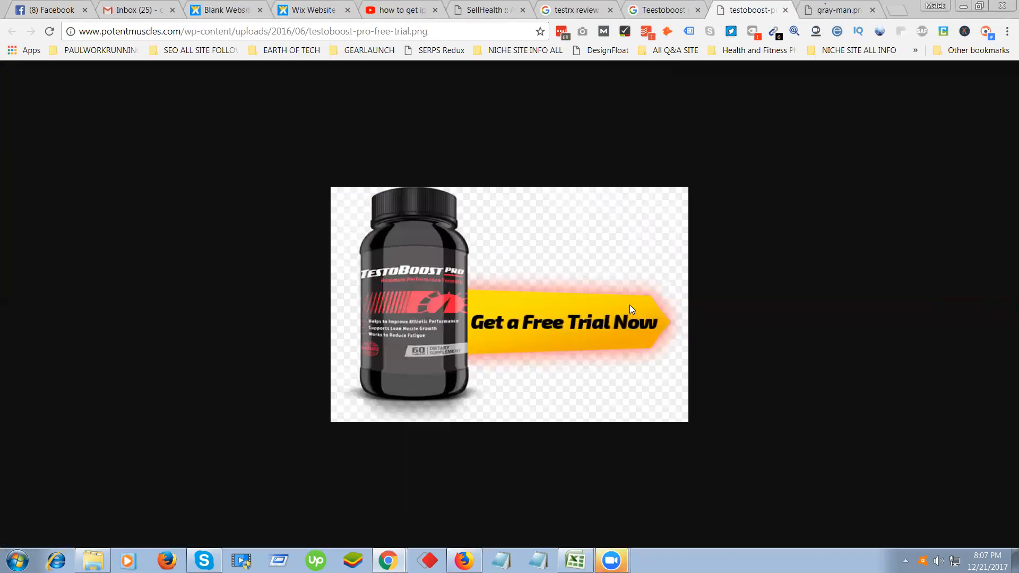
{"action": "right_click", "coordinate": [473, 287]}
{"action": "left_click", "coordinate": [502, 310]}
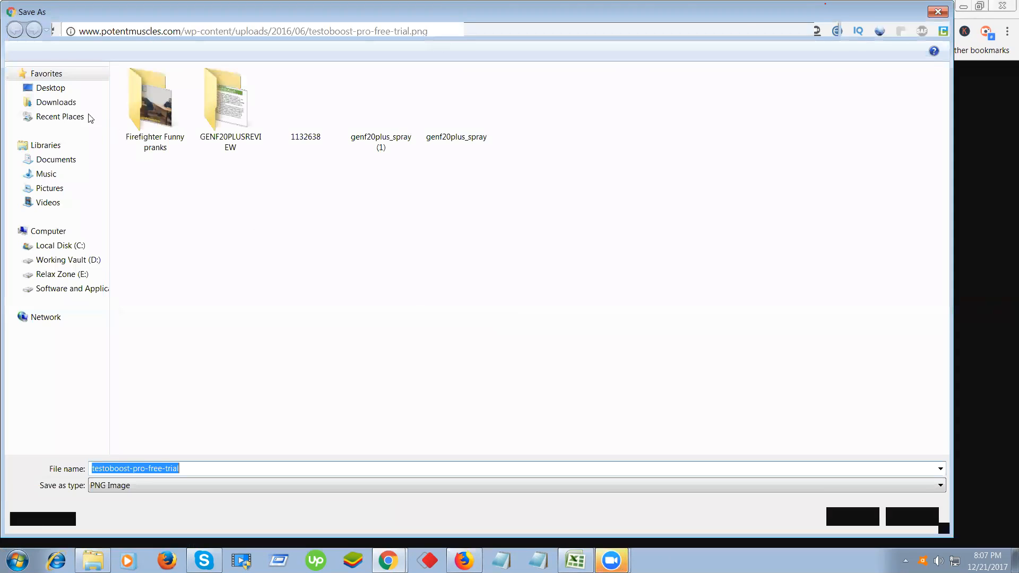
{"action": "left_click", "coordinate": [834, 516]}
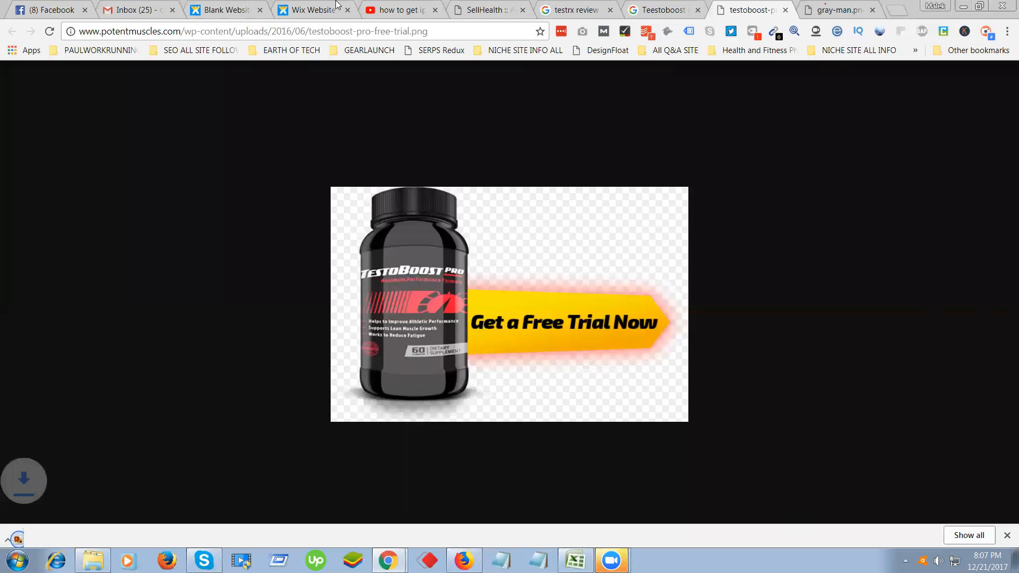
Return to the Wix editor and upload the testoboost-pro-free-trial image to the site's own image uploads.
{"action": "left_click", "coordinate": [313, 10]}
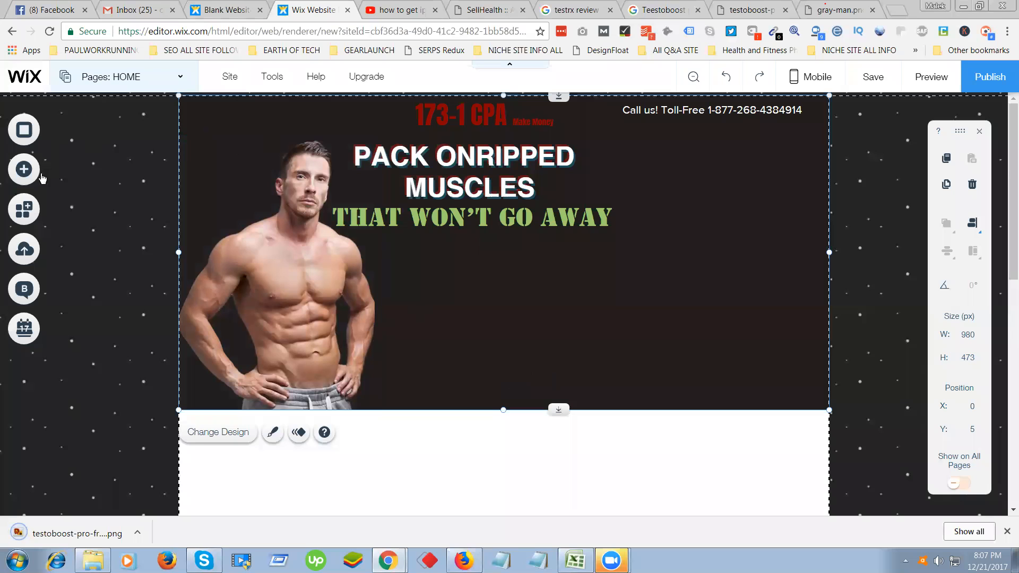
{"action": "left_click", "coordinate": [67, 176]}
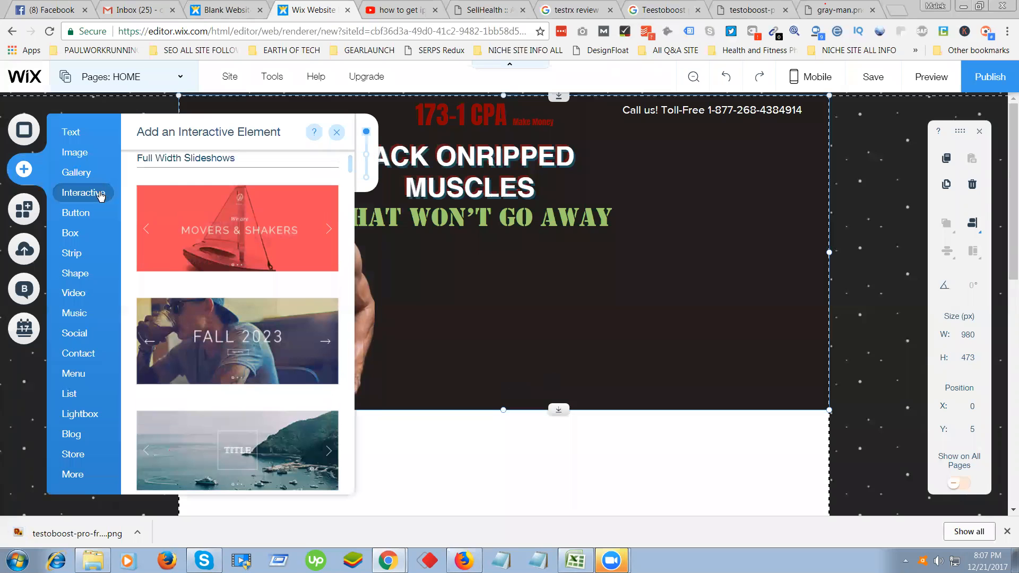
{"action": "left_click", "coordinate": [74, 152]}
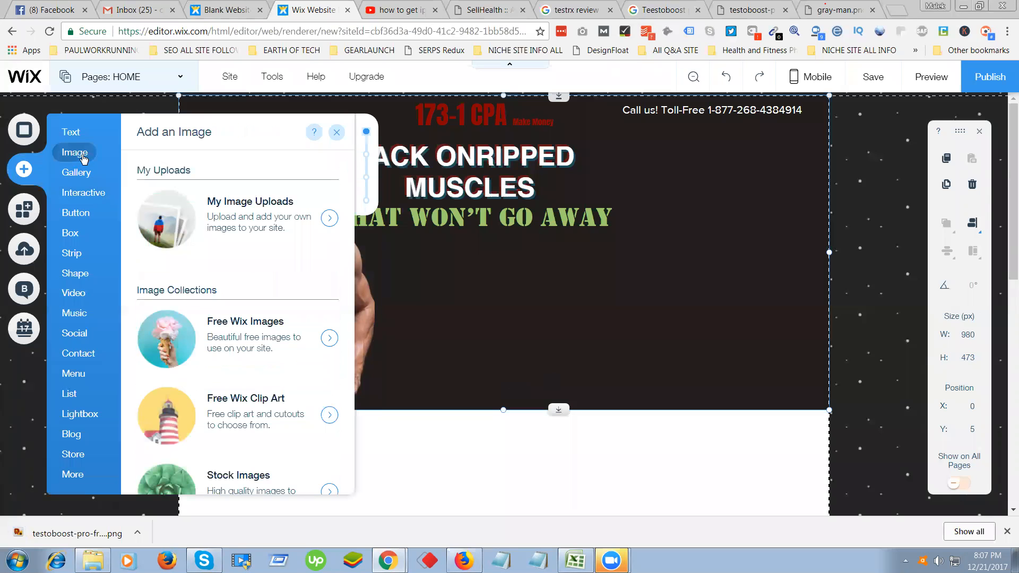
{"action": "left_click", "coordinate": [251, 224]}
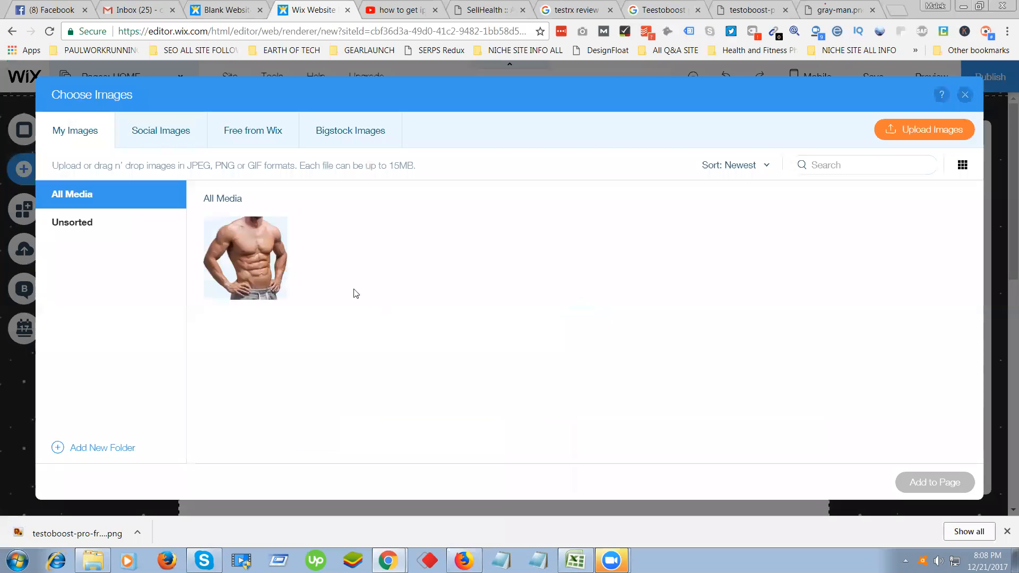
{"action": "left_click", "coordinate": [901, 134]}
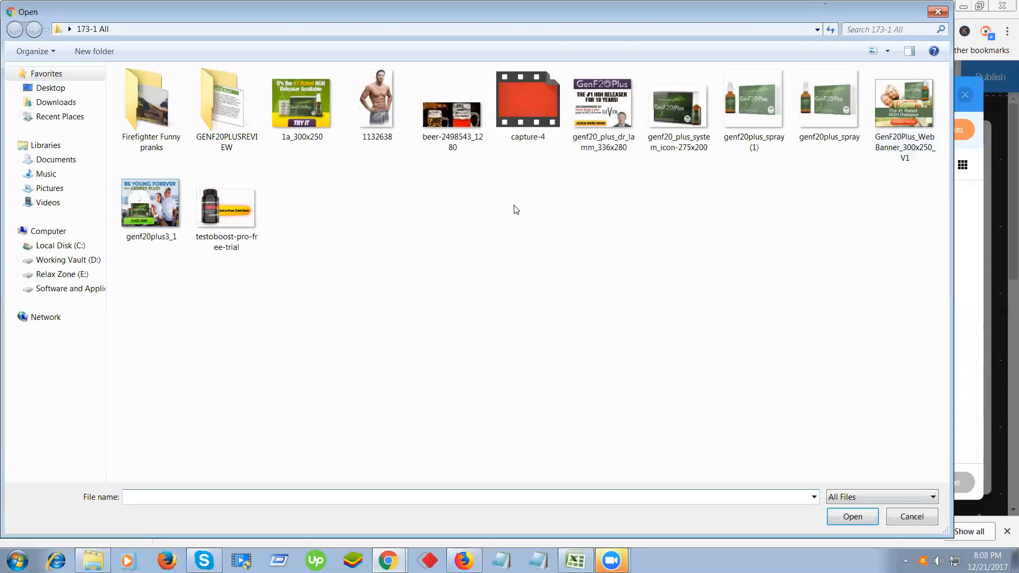
{"action": "double_click", "coordinate": [233, 207]}
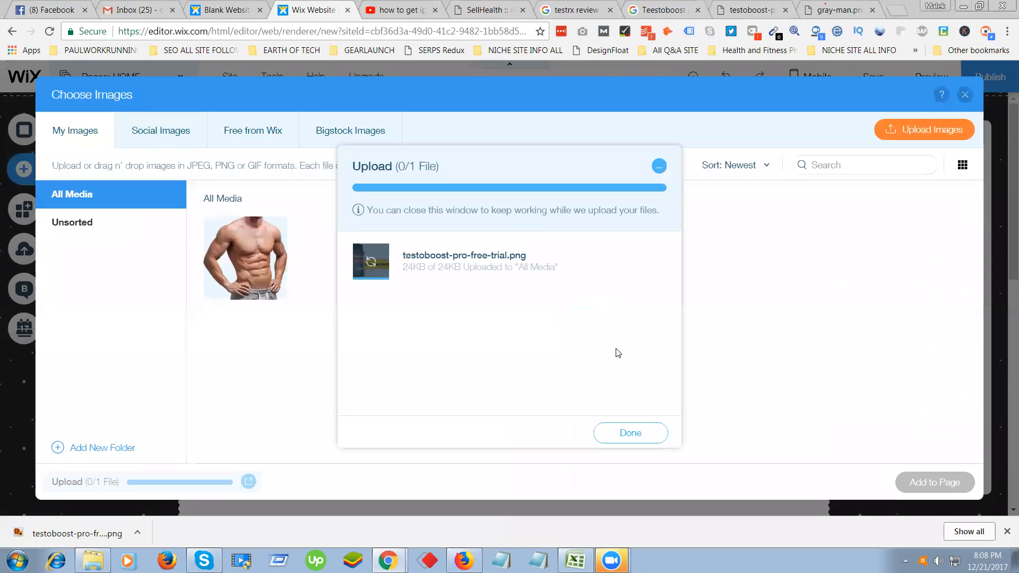
Finish the upload and add the testoboost-pro-free-trial image to the page.
{"action": "left_click", "coordinate": [1005, 533]}
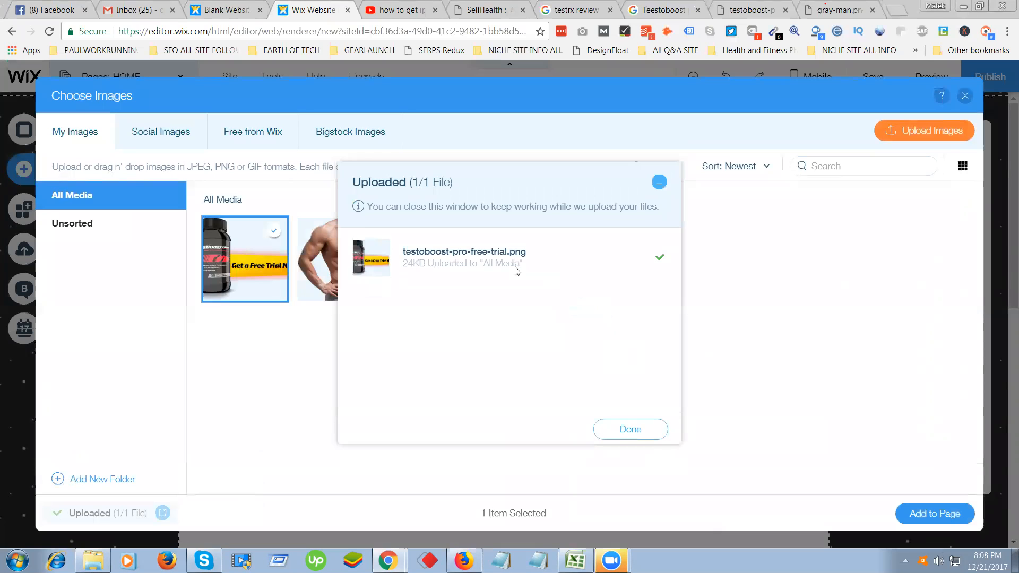
{"action": "left_click", "coordinate": [637, 427]}
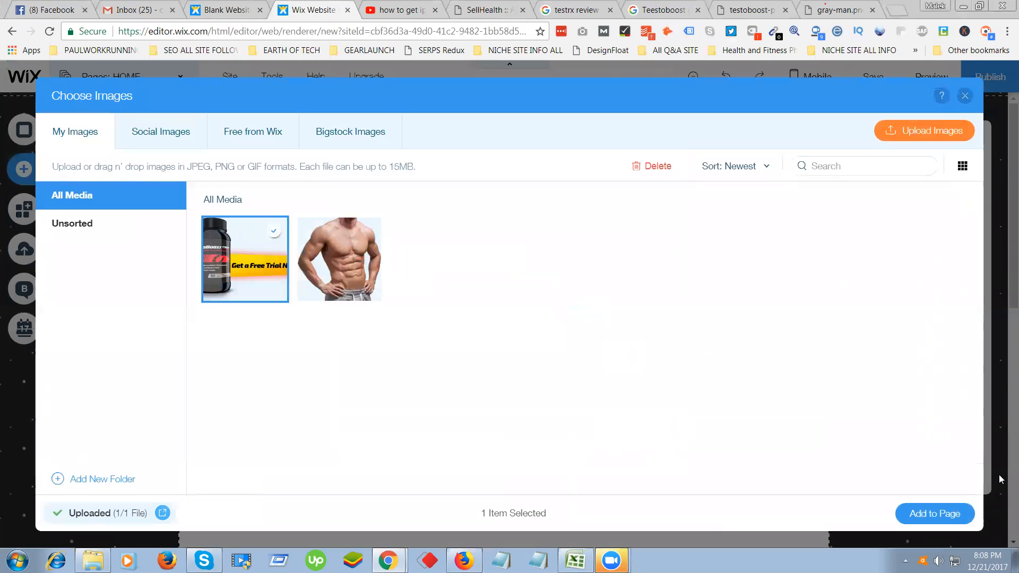
{"action": "left_click", "coordinate": [935, 513]}
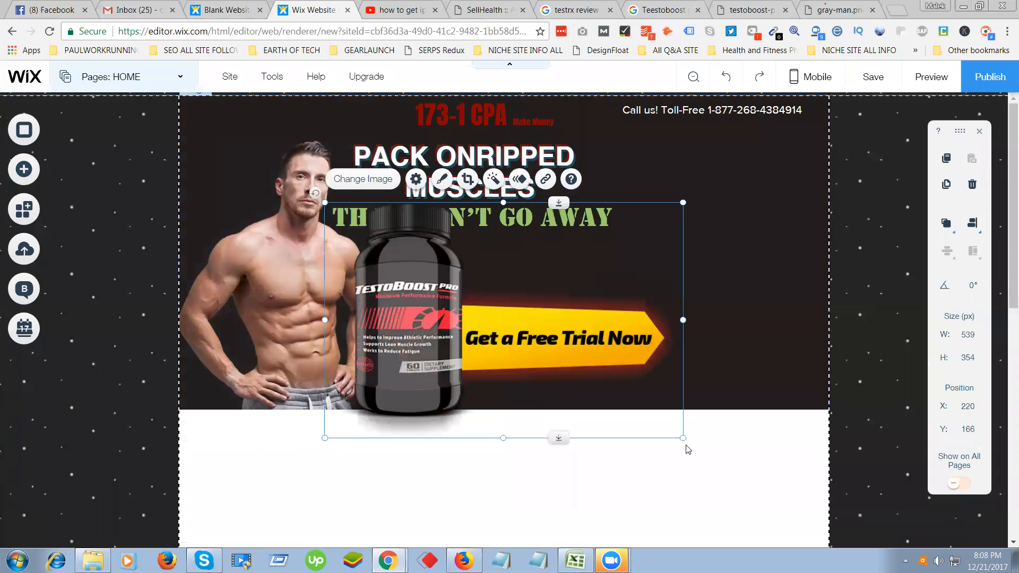
Shrink the TestoBoost Pro bottle image proportionally and place it beneath the hero headlines, beside the model photo.
{"action": "left_click_drag", "start_coordinate": [681, 437], "coordinate": [640, 423]}
{"action": "left_click_drag", "start_coordinate": [598, 395], "coordinate": [585, 387]}
{"action": "left_click_drag", "start_coordinate": [395, 301], "coordinate": [431, 341]}
{"action": "left_click", "coordinate": [629, 479]}
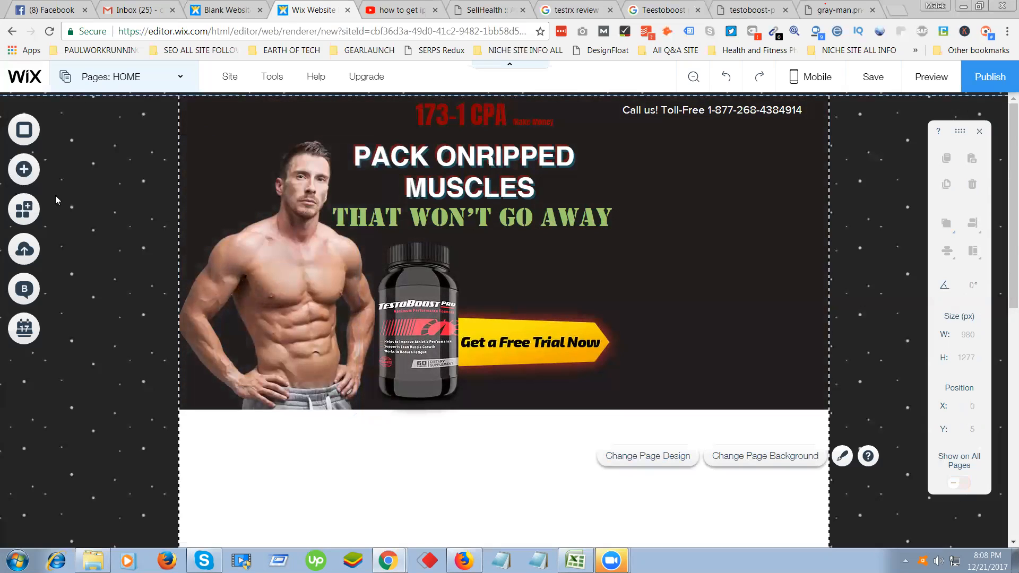
Look through the addable page elements, including the Button, Lightbox, More and Blog categories, for something suited to the landing page.
{"action": "left_click", "coordinate": [37, 173]}
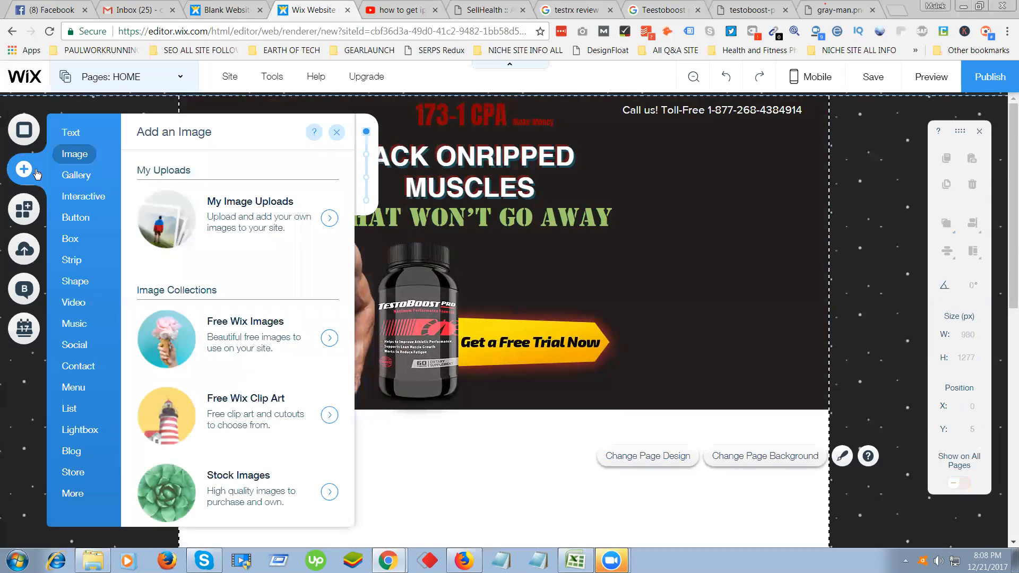
{"action": "left_click", "coordinate": [84, 218]}
{"action": "left_click", "coordinate": [79, 434]}
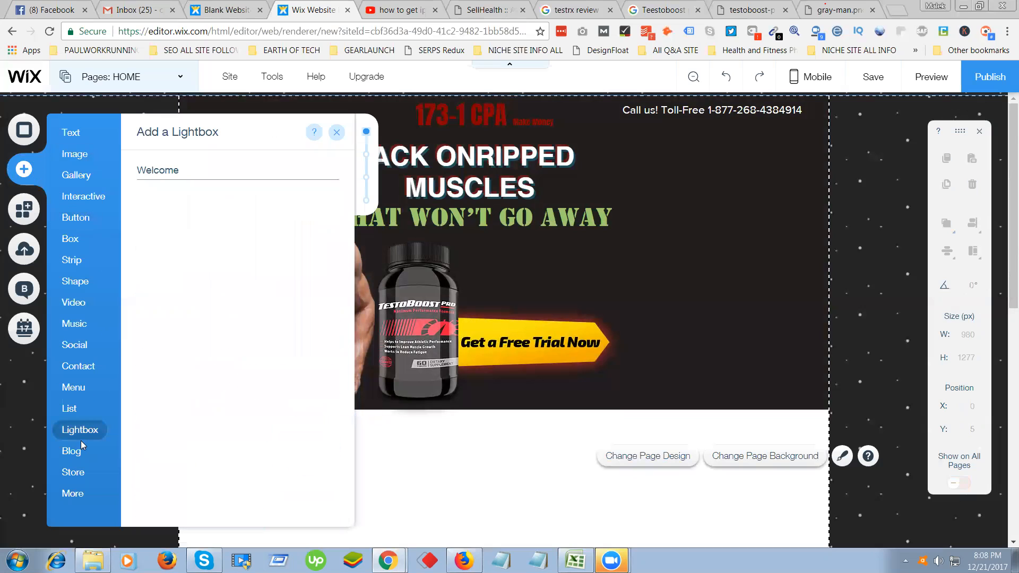
{"action": "left_click", "coordinate": [86, 496]}
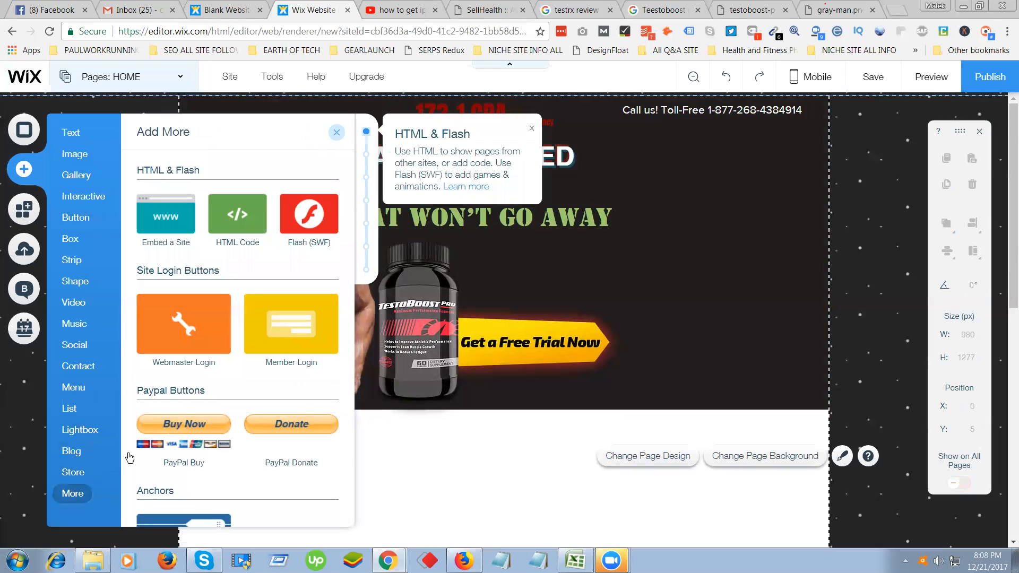
{"action": "scroll", "coordinate": [250, 228], "scroll_direction": "down", "scroll_amount": 2}
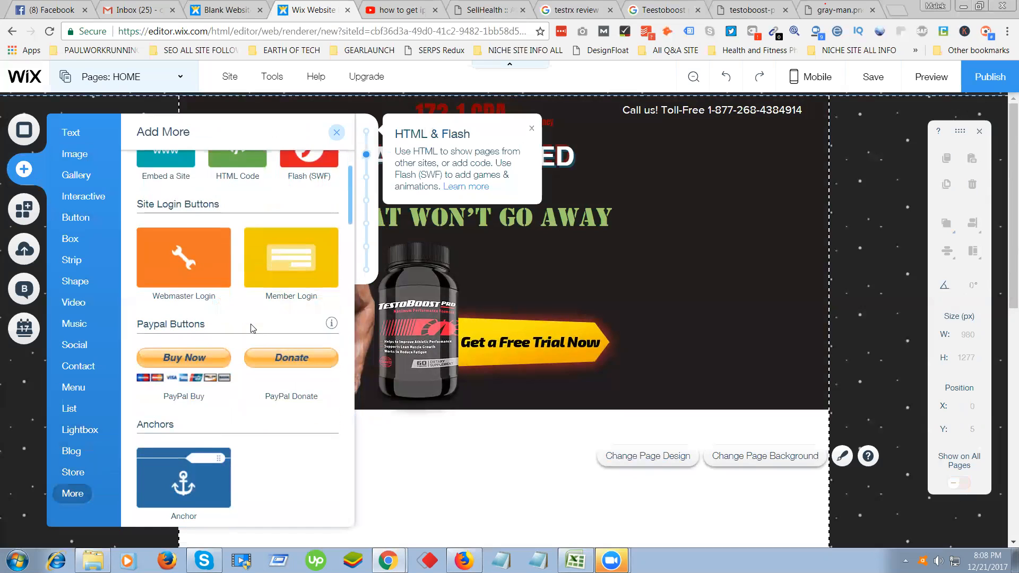
{"action": "scroll", "coordinate": [253, 329], "scroll_direction": "down", "scroll_amount": 2}
{"action": "scroll", "coordinate": [254, 328], "scroll_direction": "down", "scroll_amount": 1}
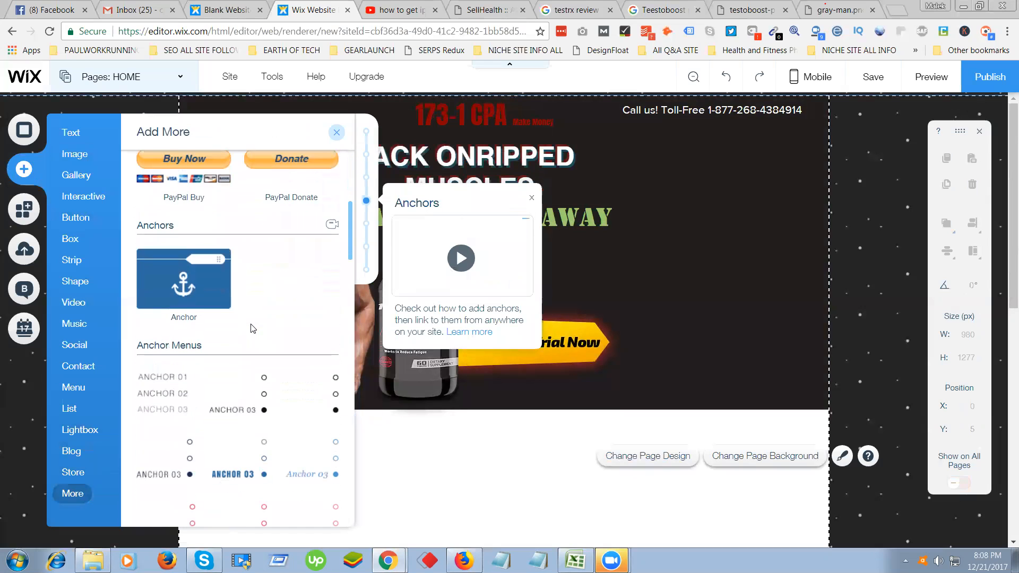
{"action": "scroll", "coordinate": [253, 328], "scroll_direction": "down", "scroll_amount": 5}
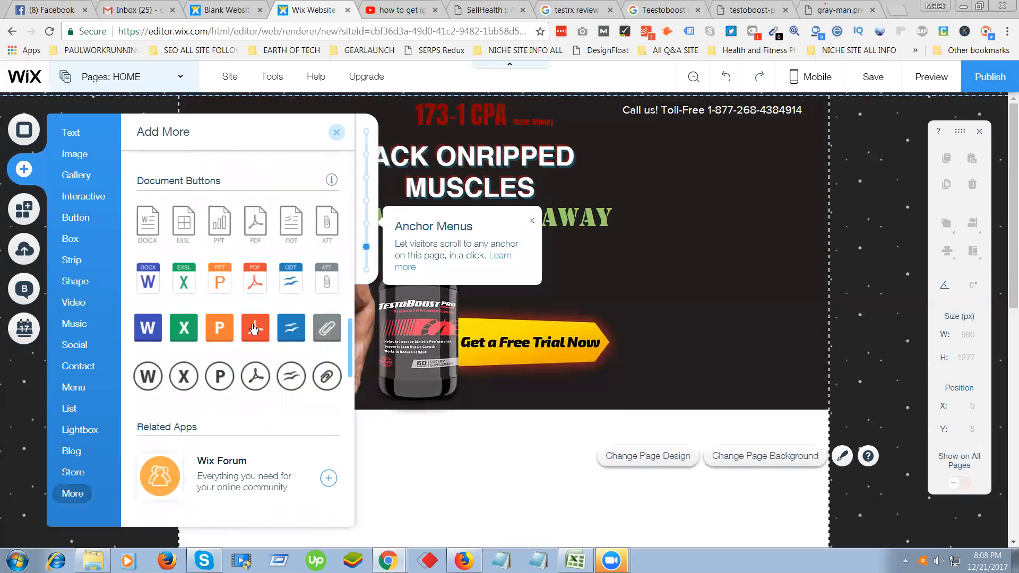
{"action": "scroll", "coordinate": [254, 328], "scroll_direction": "down", "scroll_amount": 4}
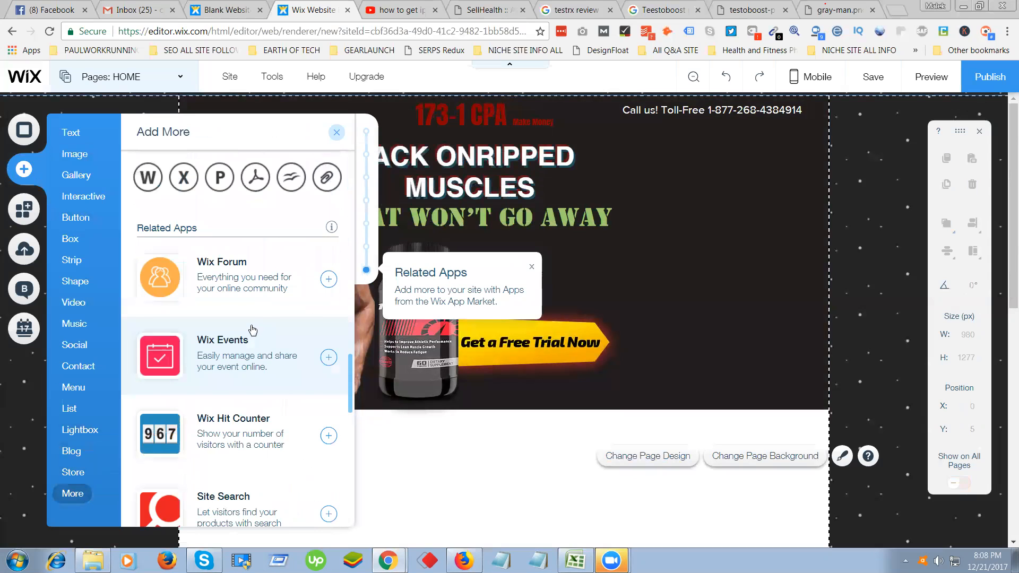
{"action": "scroll", "coordinate": [252, 330], "scroll_direction": "up", "scroll_amount": 4}
{"action": "left_click", "coordinate": [86, 456]}
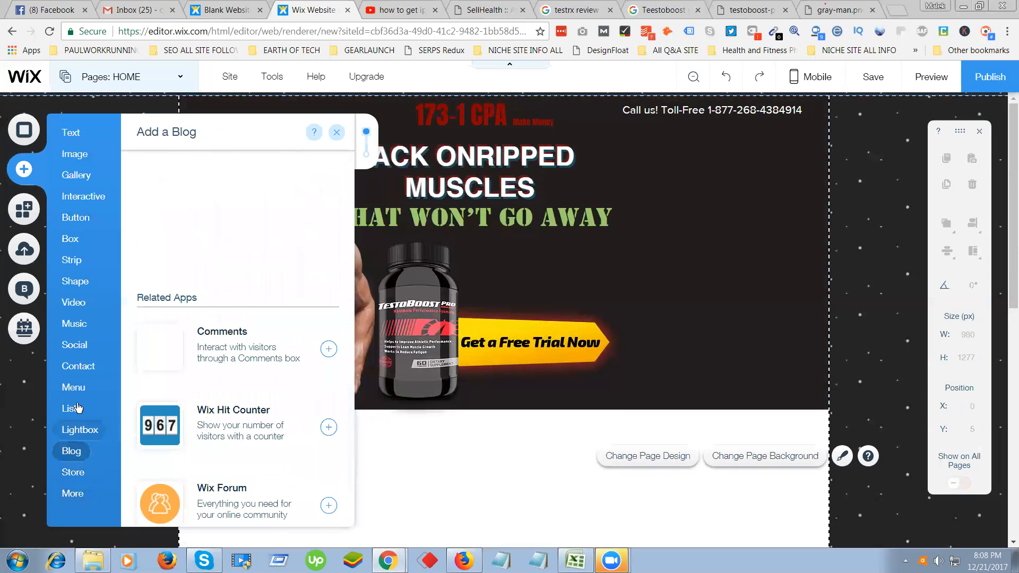
Examine the available contact tools, including the subscriber box, contact form designs and Google Maps styles.
{"action": "mouse_move", "coordinate": [83, 371]}
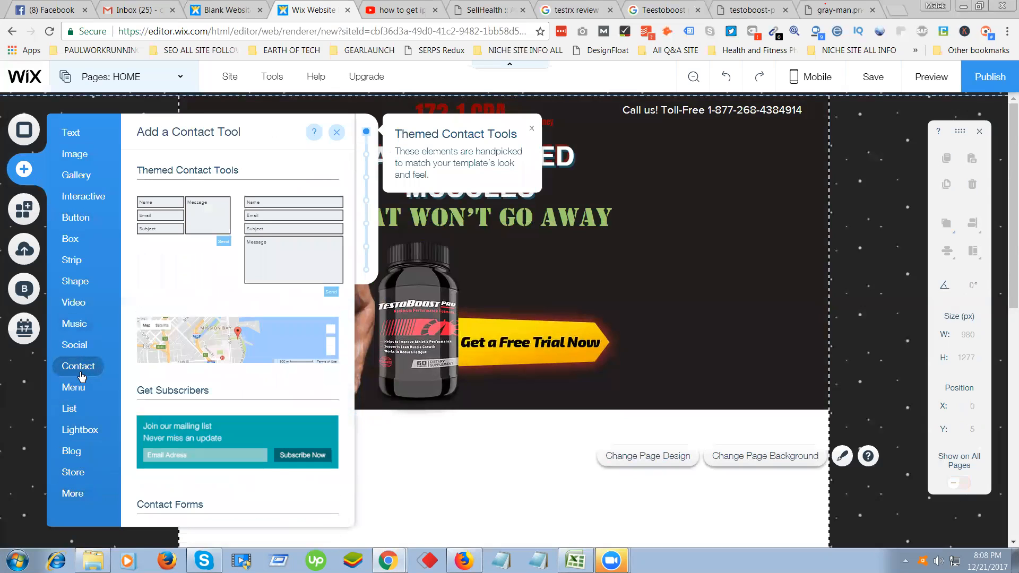
{"action": "scroll", "coordinate": [242, 385], "scroll_direction": "down", "scroll_amount": 3}
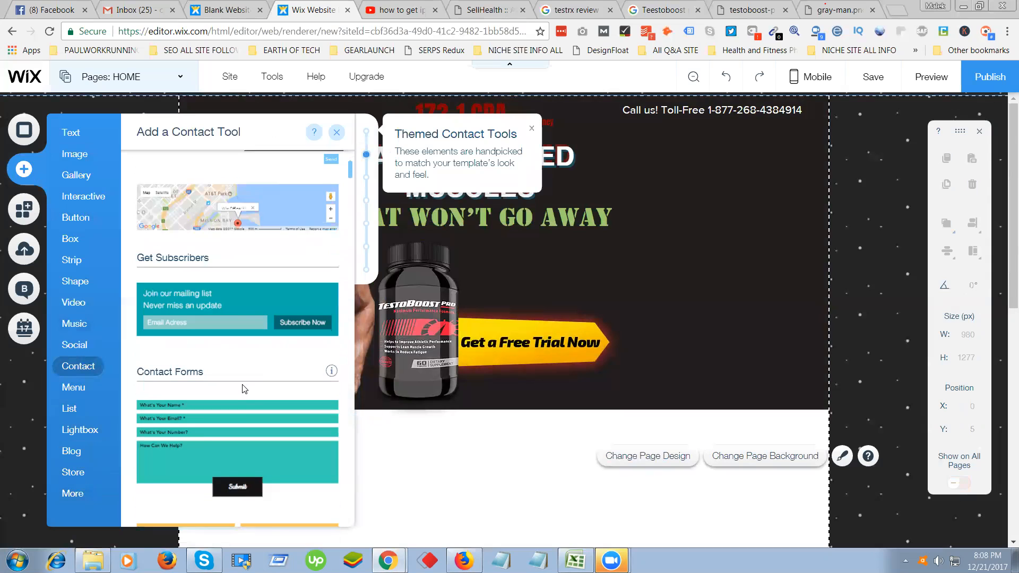
{"action": "scroll", "coordinate": [242, 384], "scroll_direction": "down", "scroll_amount": 5}
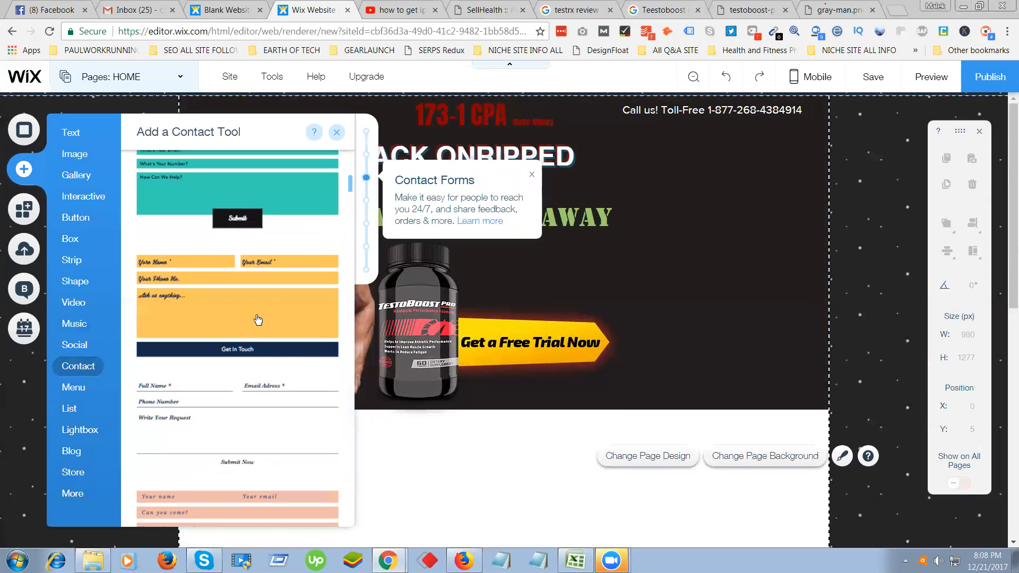
{"action": "scroll", "coordinate": [258, 320], "scroll_direction": "down", "scroll_amount": 10}
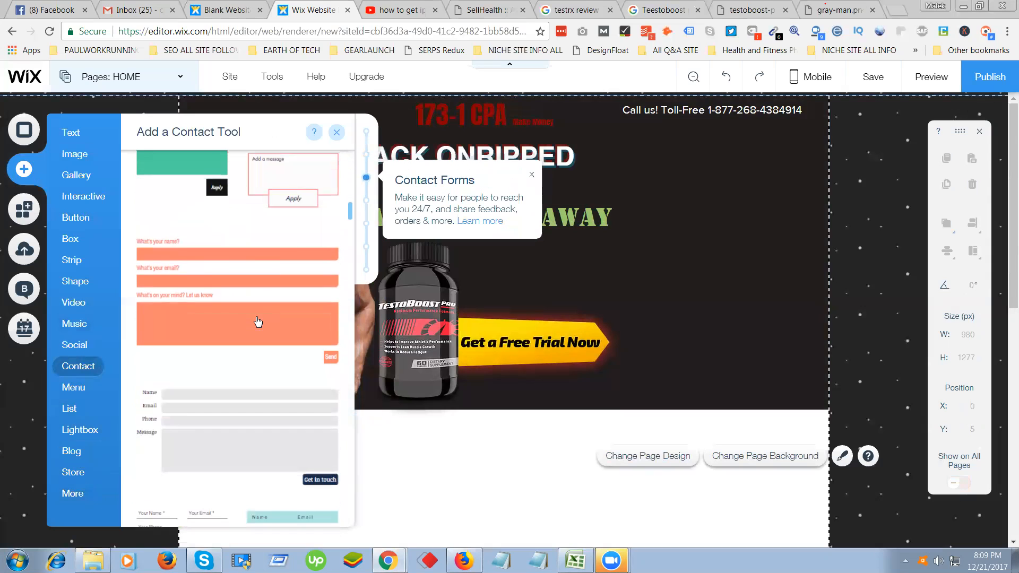
{"action": "scroll", "coordinate": [258, 322], "scroll_direction": "up", "scroll_amount": 3}
{"action": "scroll", "coordinate": [292, 314], "scroll_direction": "down", "scroll_amount": 4}
{"action": "scroll", "coordinate": [290, 310], "scroll_direction": "down", "scroll_amount": 8}
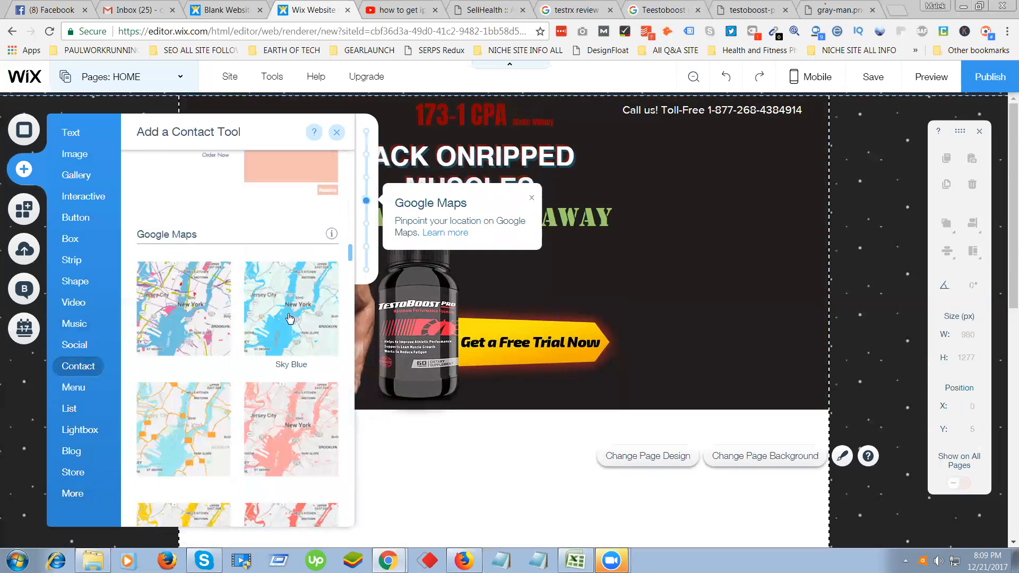
{"action": "scroll", "coordinate": [346, 347], "scroll_direction": "down", "scroll_amount": 4}
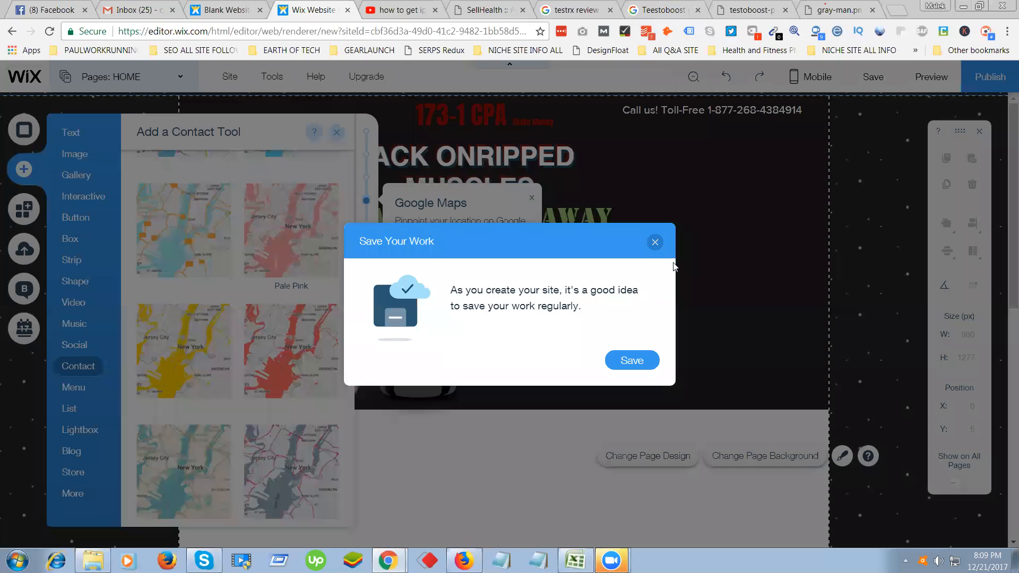
Save the site under a free Wix.com domain with the address ending "landing".
{"action": "left_click", "coordinate": [655, 243]}
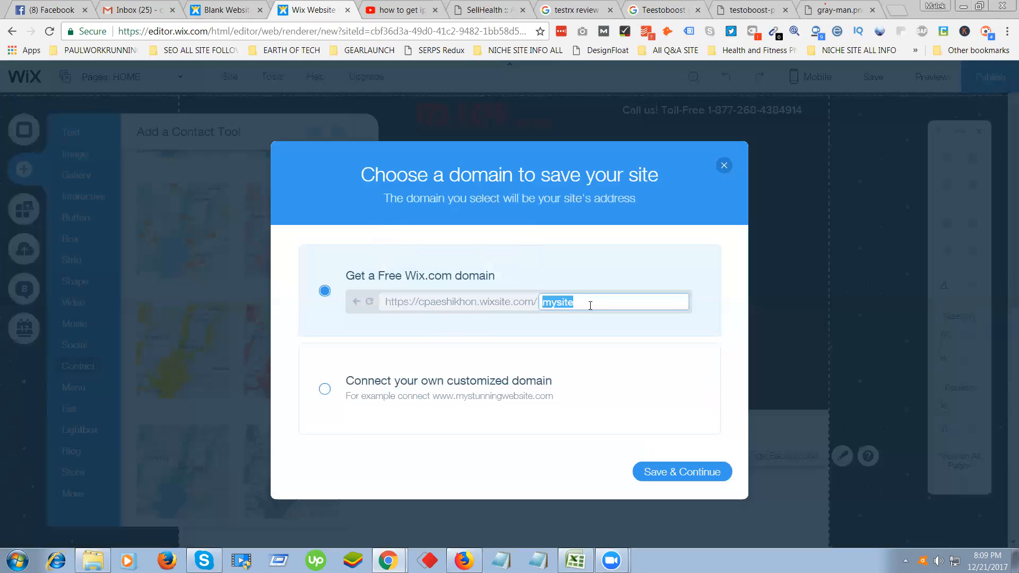
{"action": "type", "text": "landing"}
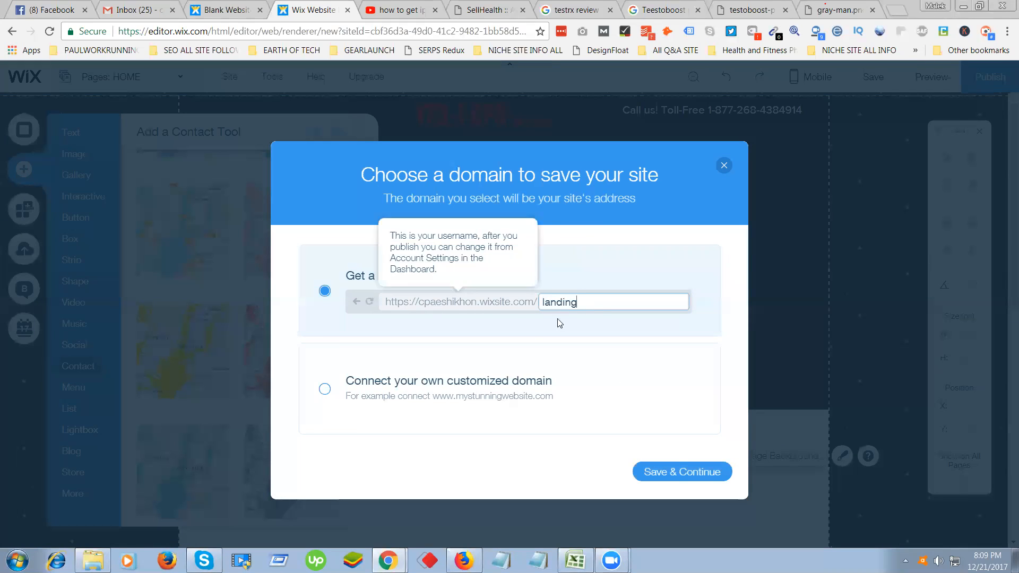
{"action": "left_click", "coordinate": [672, 474]}
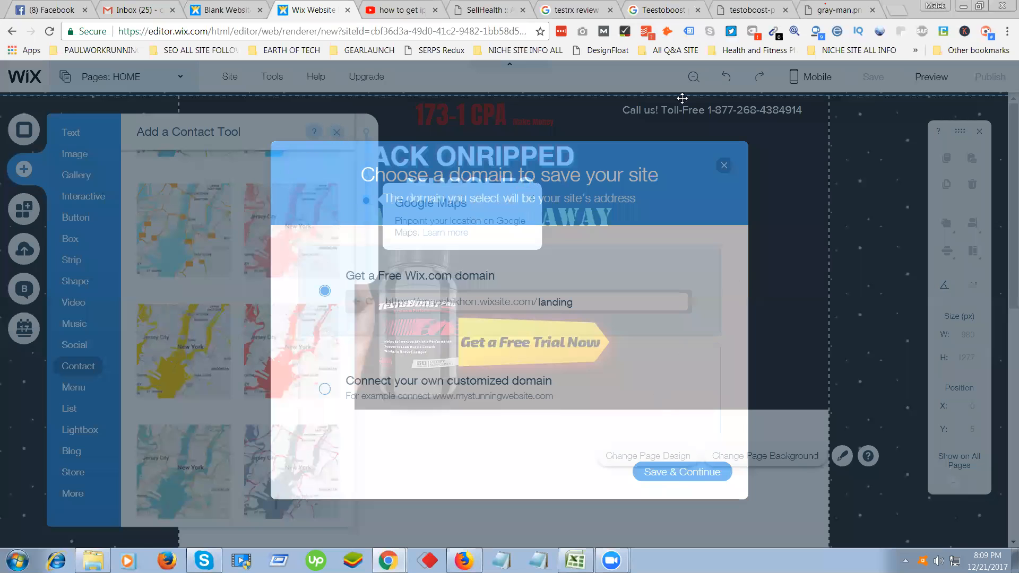
Open w3schools.com in the browser tab holding the model photo and search the site for "Email form".
{"action": "left_click", "coordinate": [821, 10]}
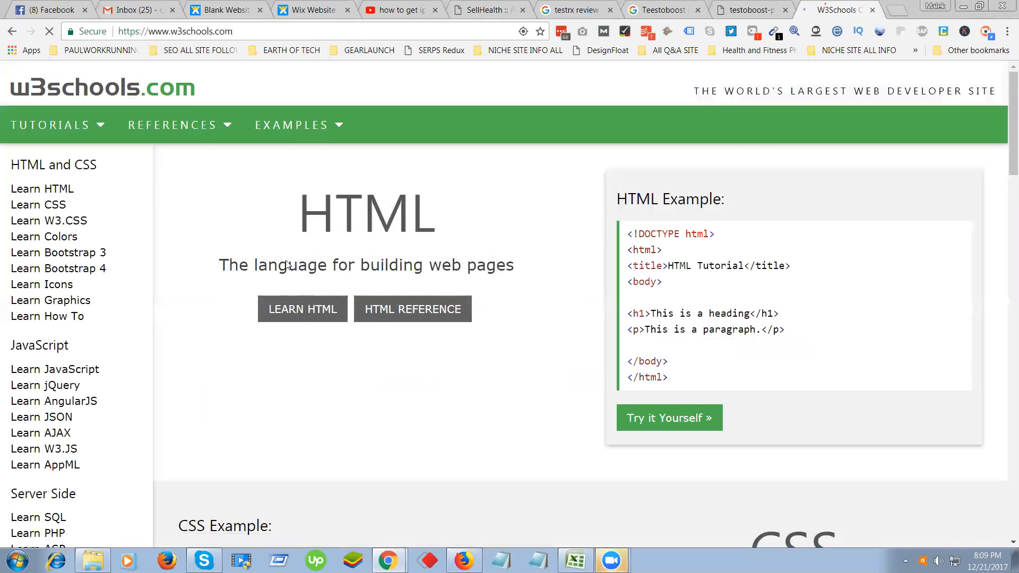
{"action": "scroll", "coordinate": [238, 290], "scroll_direction": "down", "scroll_amount": 1}
{"action": "scroll", "coordinate": [260, 303], "scroll_direction": "up", "scroll_amount": 1}
{"action": "left_click", "coordinate": [987, 114]}
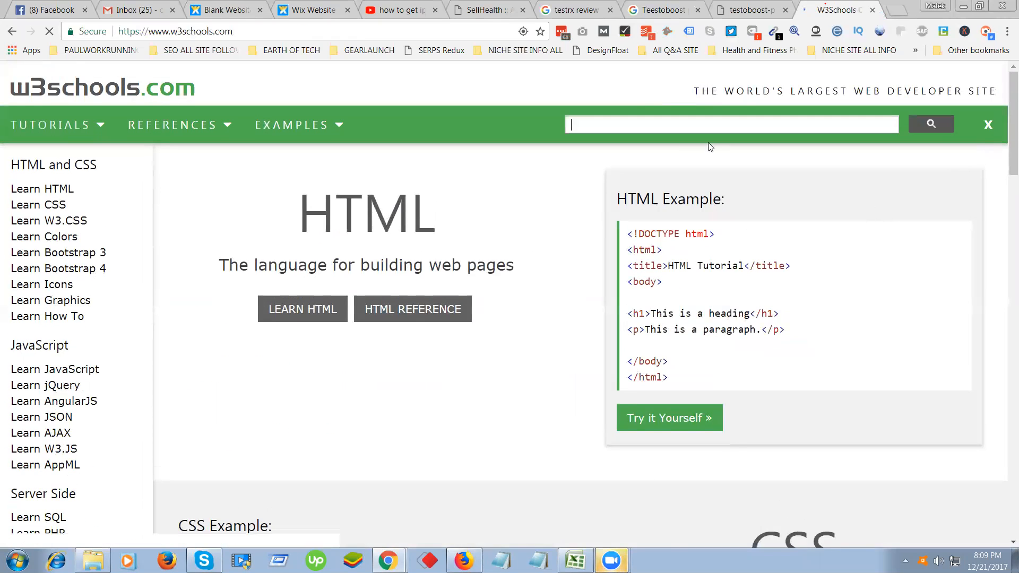
{"action": "type", "text": "Email form"}
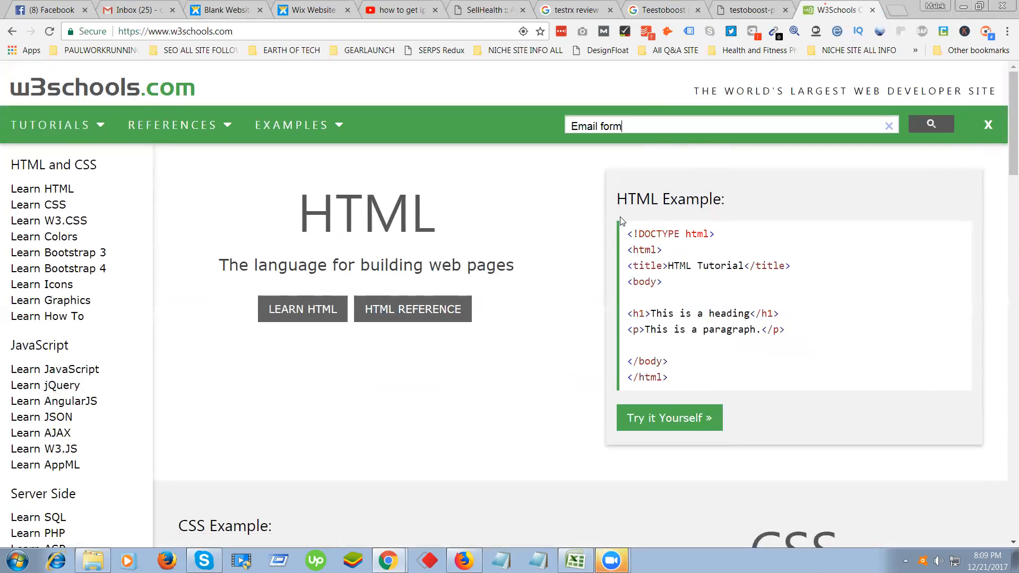
{"action": "key", "text": "Return"}
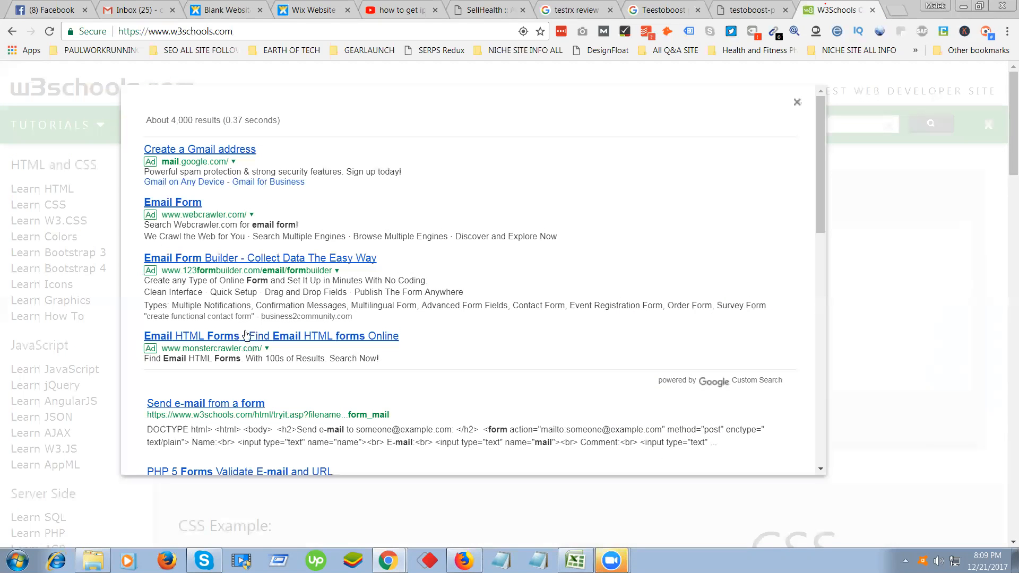
Review the email form search results and examine the 123FormBuilder free email form builder page.
{"action": "scroll", "coordinate": [254, 343], "scroll_direction": "down", "scroll_amount": 1}
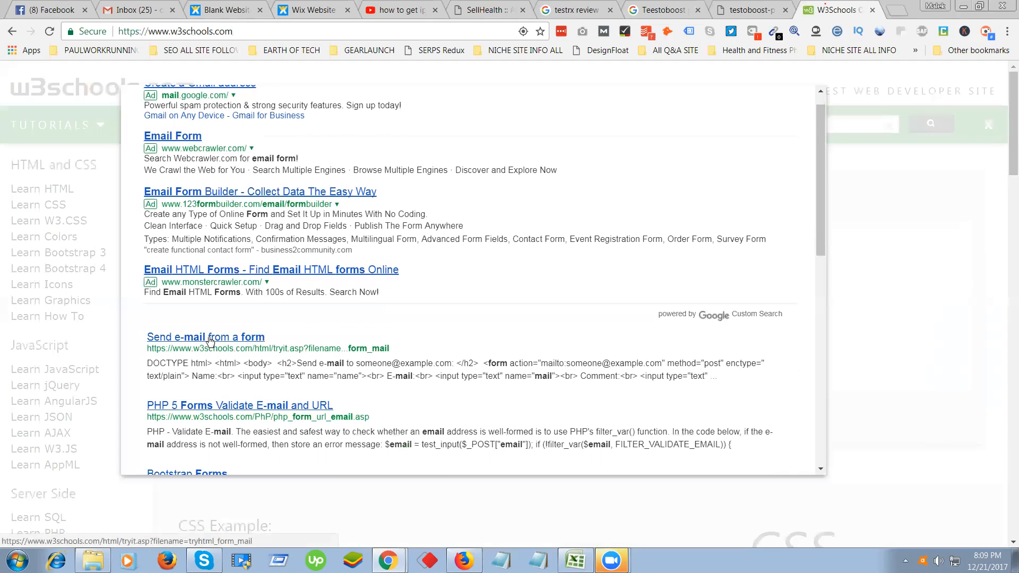
{"action": "scroll", "coordinate": [210, 341], "scroll_direction": "down", "scroll_amount": 2}
{"action": "scroll", "coordinate": [264, 360], "scroll_direction": "down", "scroll_amount": 2}
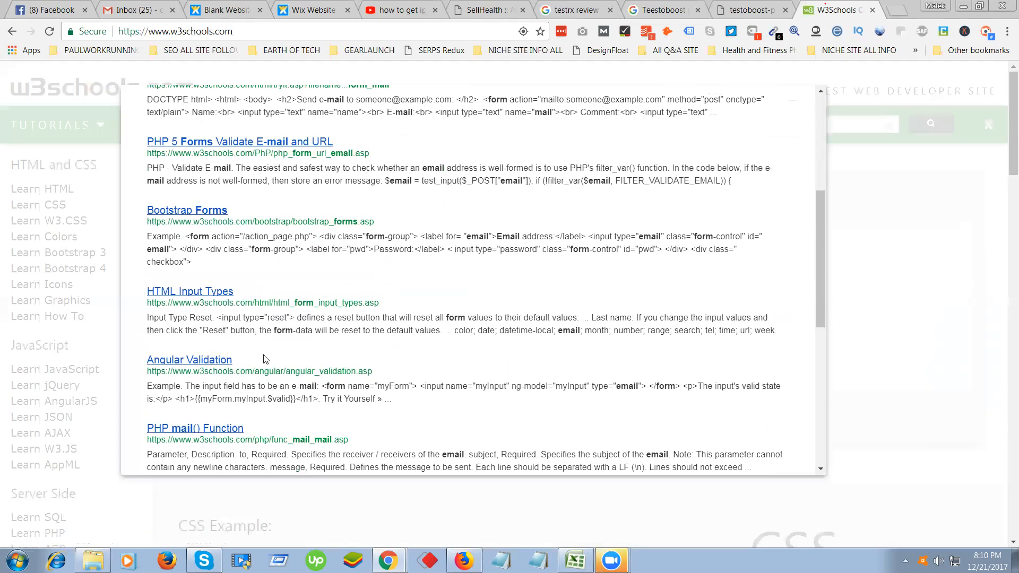
{"action": "scroll", "coordinate": [229, 382], "scroll_direction": "up", "scroll_amount": 5}
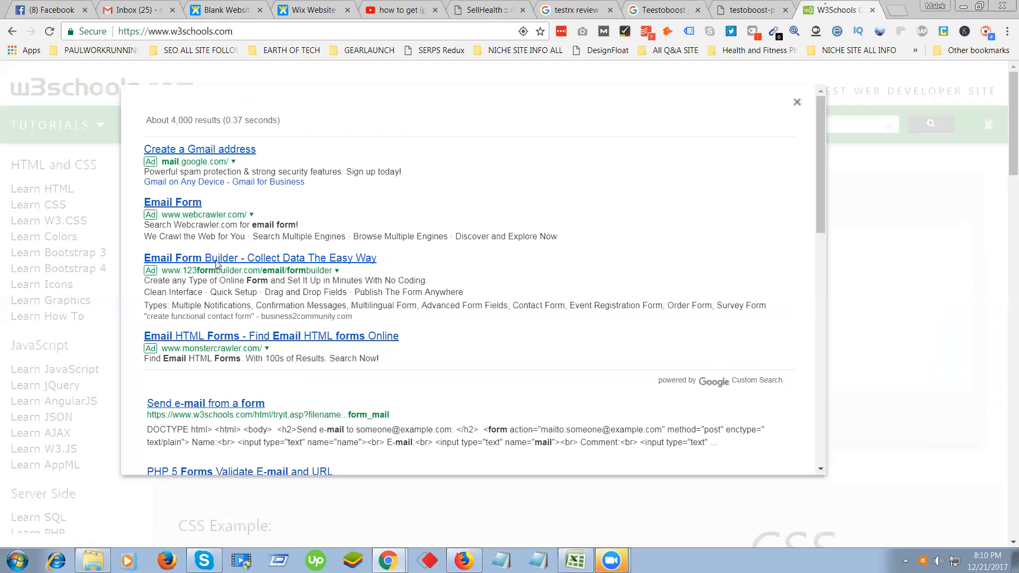
{"action": "left_click", "coordinate": [699, 162]}
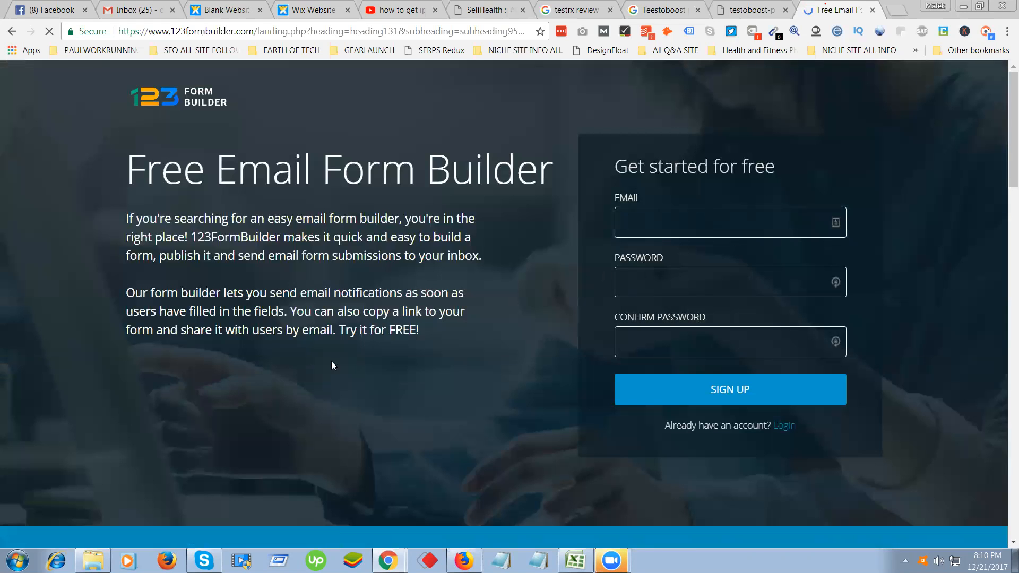
{"action": "scroll", "coordinate": [332, 364], "scroll_direction": "down", "scroll_amount": 10}
{"action": "scroll", "coordinate": [332, 367], "scroll_direction": "up", "scroll_amount": 10}
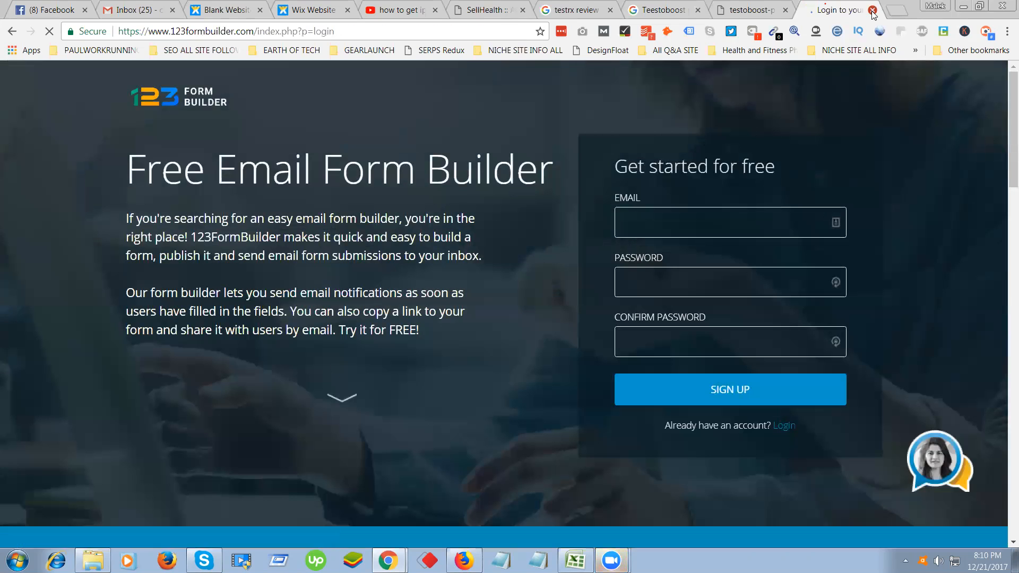
Close the 123FormBuilder page, return to the Wix editor and dismiss the site-saved dialog.
{"action": "key", "text": "ctrl+w"}
{"action": "left_click", "coordinate": [366, 8]}
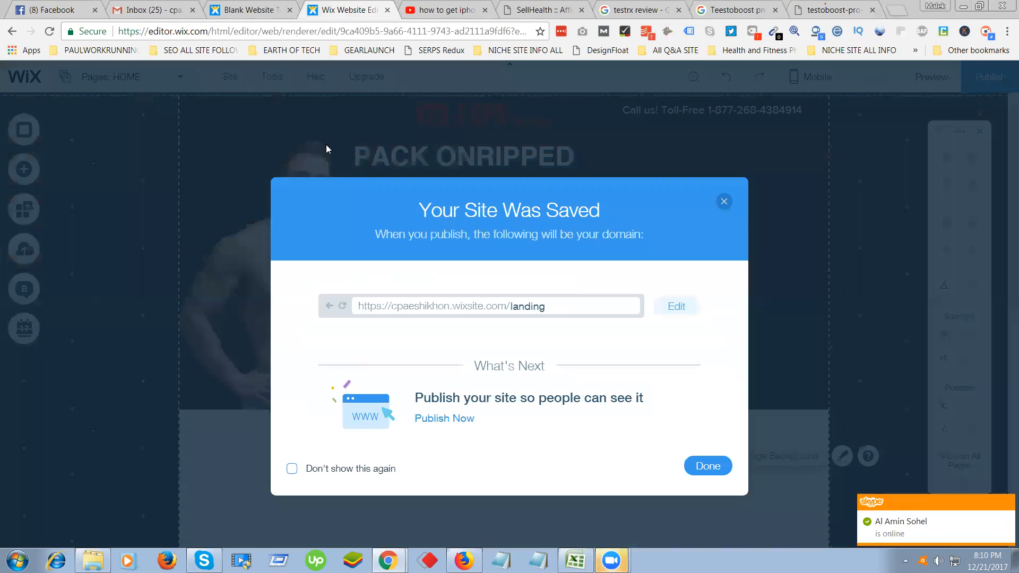
{"action": "left_click", "coordinate": [706, 467]}
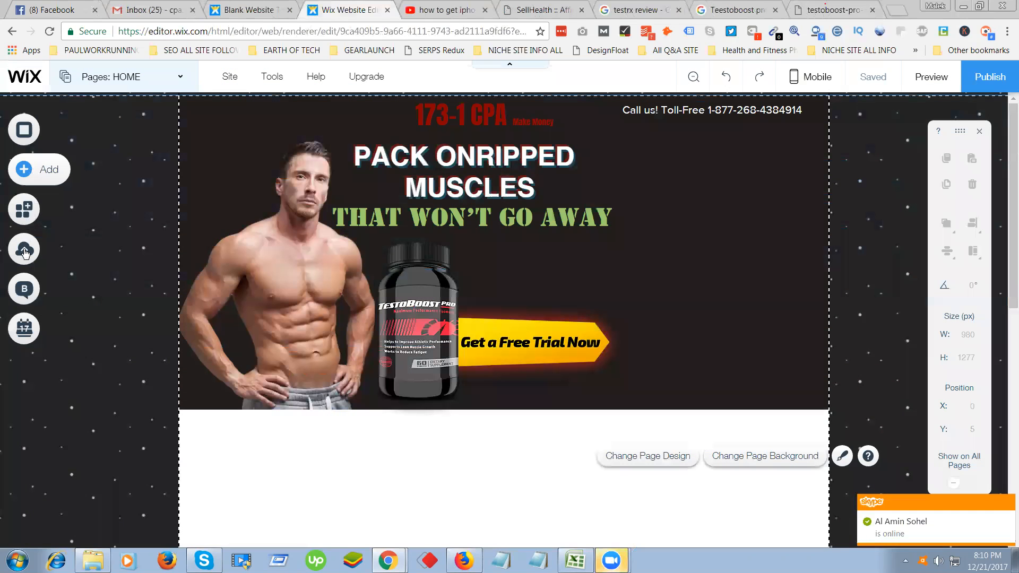
Add the yellow contact form with the dark blue "Get In Touch" button and place it, about 240 px wide, at the hero's right side.
{"action": "left_click", "coordinate": [24, 169]}
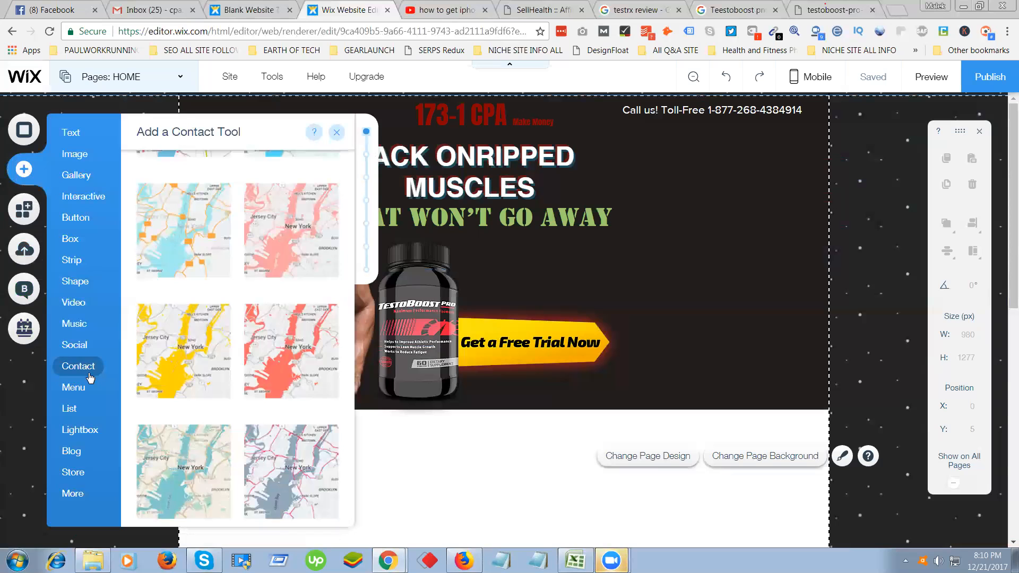
{"action": "mouse_move", "coordinate": [73, 489]}
{"action": "scroll", "coordinate": [219, 383], "scroll_direction": "down", "scroll_amount": 3}
{"action": "scroll", "coordinate": [227, 358], "scroll_direction": "up", "scroll_amount": 3}
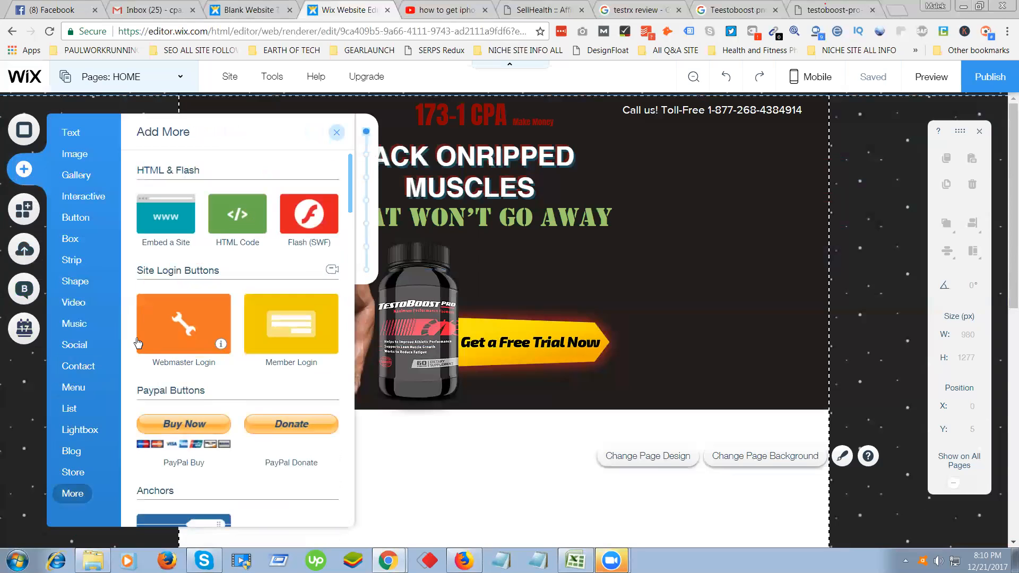
{"action": "left_click", "coordinate": [82, 365]}
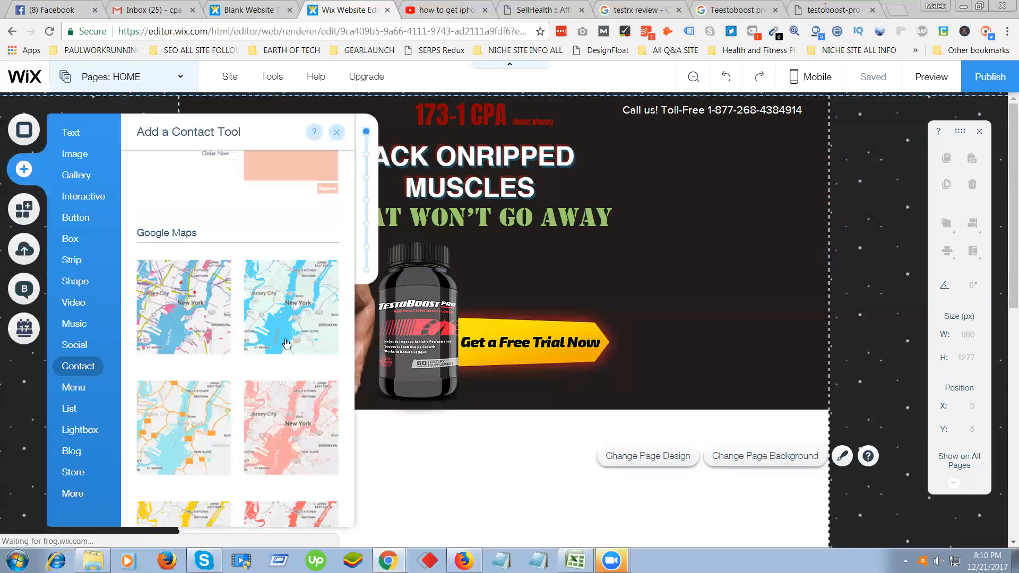
{"action": "scroll", "coordinate": [287, 344], "scroll_direction": "up", "scroll_amount": 10}
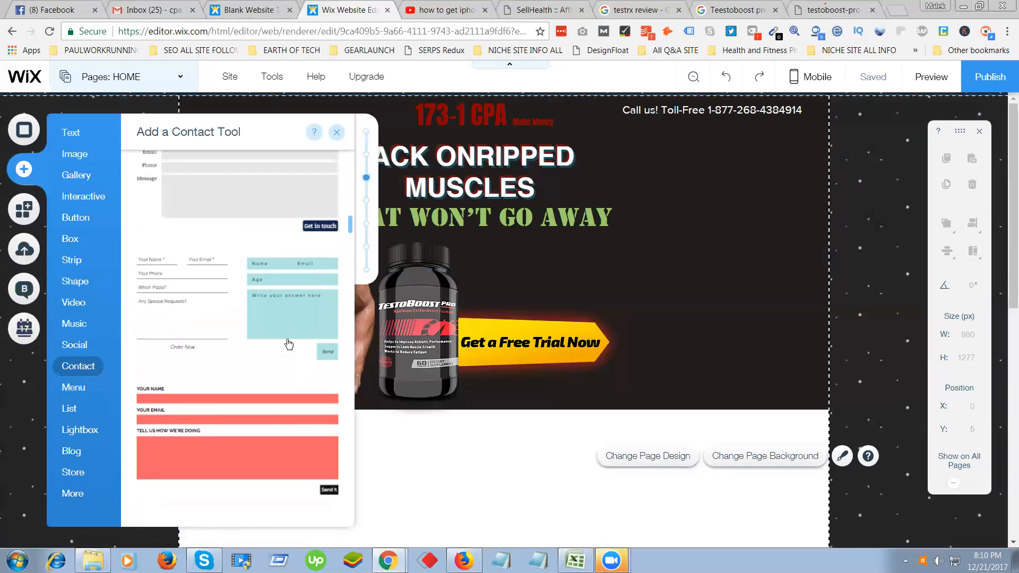
{"action": "scroll", "coordinate": [289, 346], "scroll_direction": "up", "scroll_amount": 5}
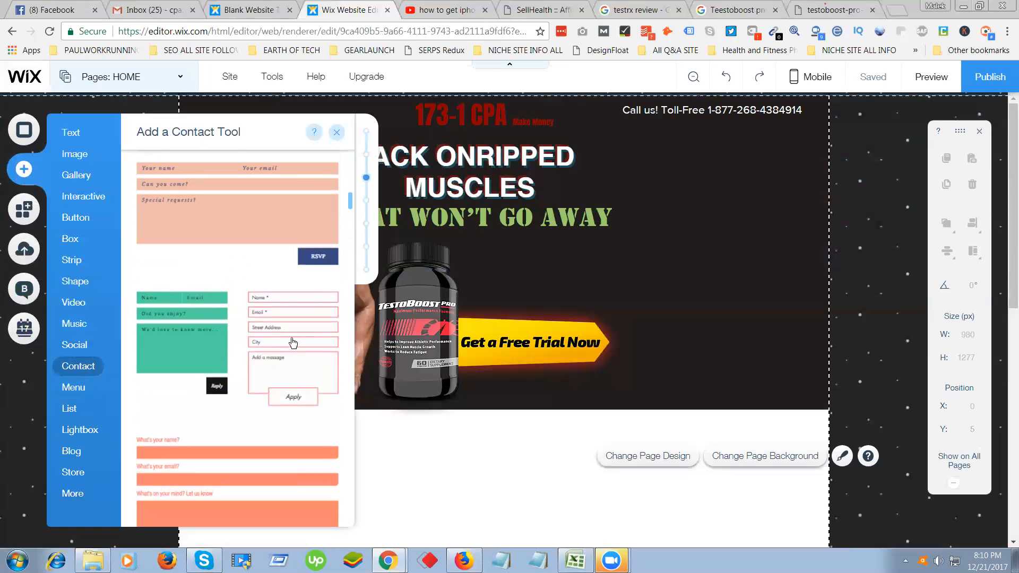
{"action": "scroll", "coordinate": [289, 341], "scroll_direction": "up", "scroll_amount": 6}
{"action": "left_click", "coordinate": [280, 332]}
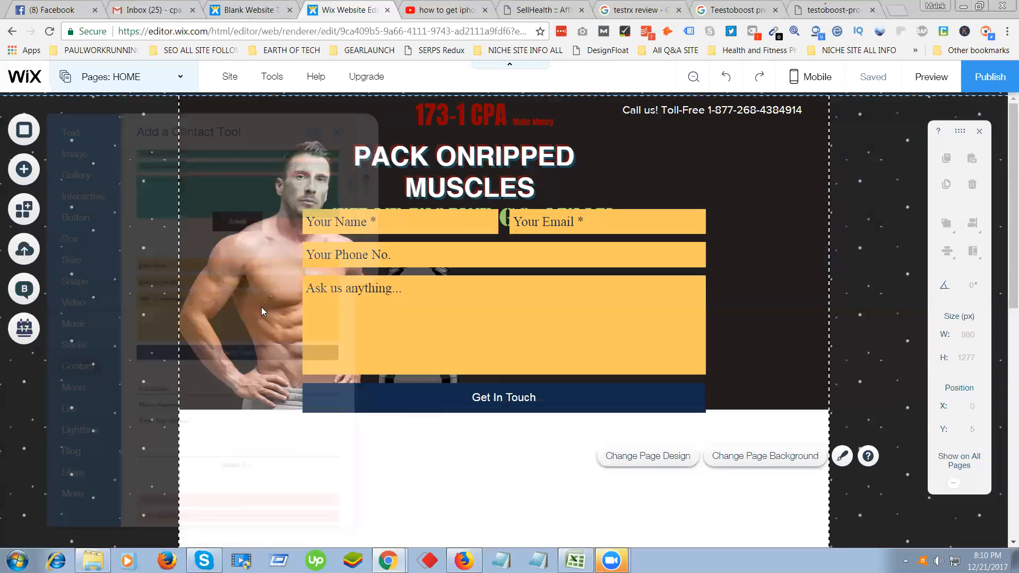
{"action": "left_click_drag", "start_coordinate": [301, 320], "coordinate": [560, 331]}
{"action": "left_click_drag", "start_coordinate": [664, 323], "coordinate": [723, 264]}
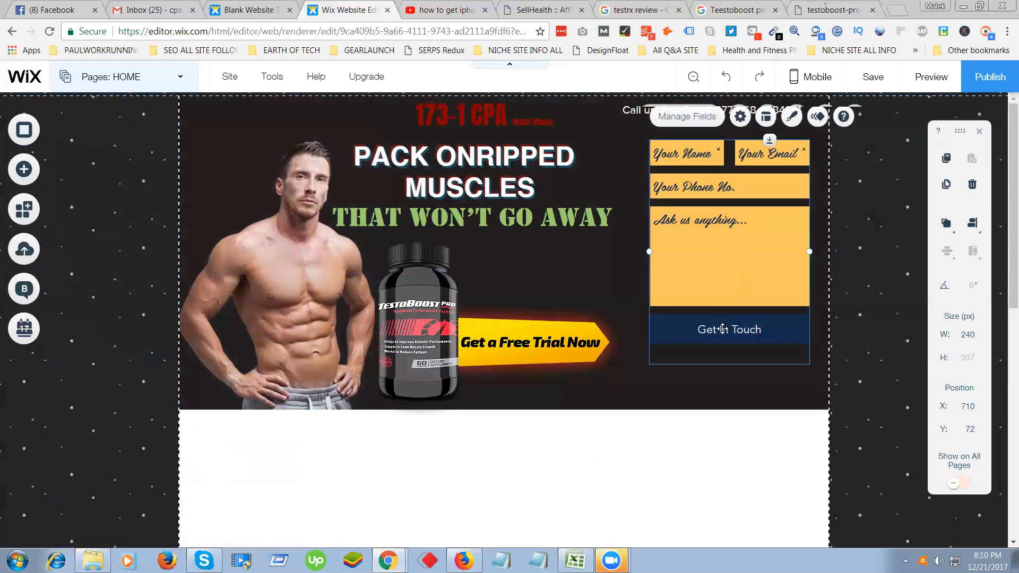
Delete the "Ask us anything...", "Your Name" and "Your Phone No." fields from the contact form.
{"action": "double_click", "coordinate": [754, 247]}
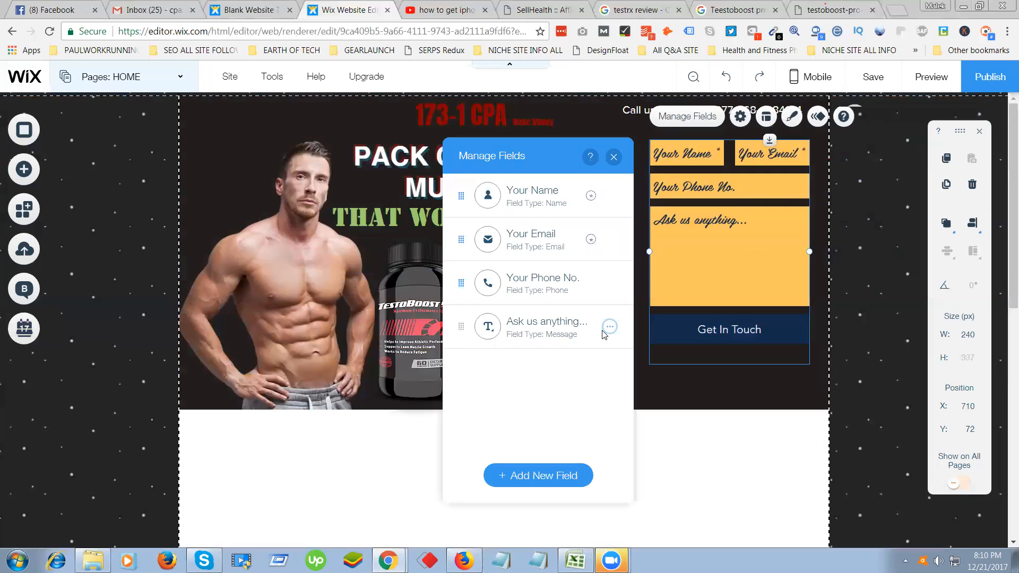
{"action": "left_click", "coordinate": [609, 327]}
{"action": "left_click", "coordinate": [657, 365]}
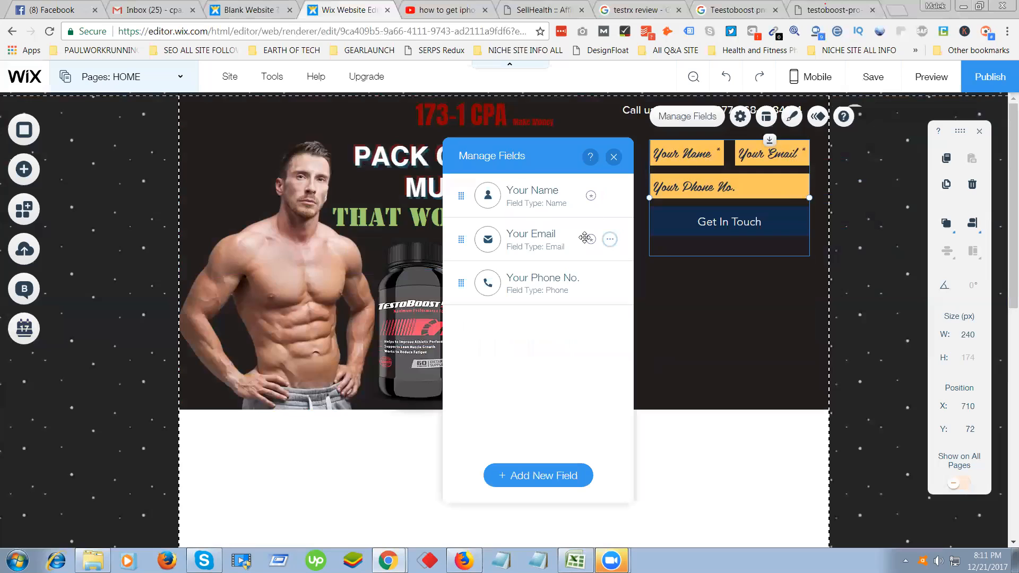
{"action": "left_click", "coordinate": [609, 240]}
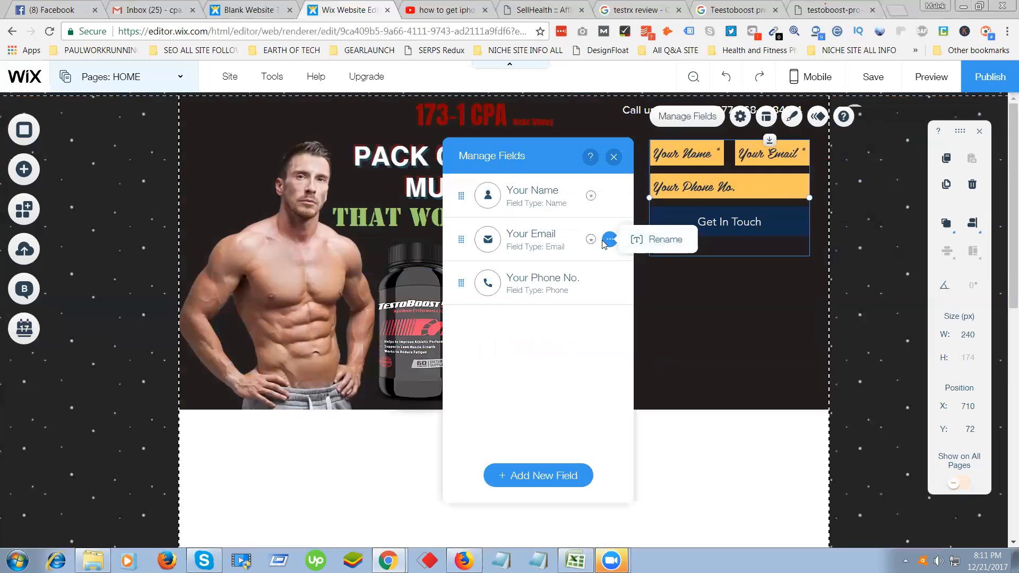
{"action": "left_click", "coordinate": [606, 243]}
{"action": "left_click", "coordinate": [609, 240]}
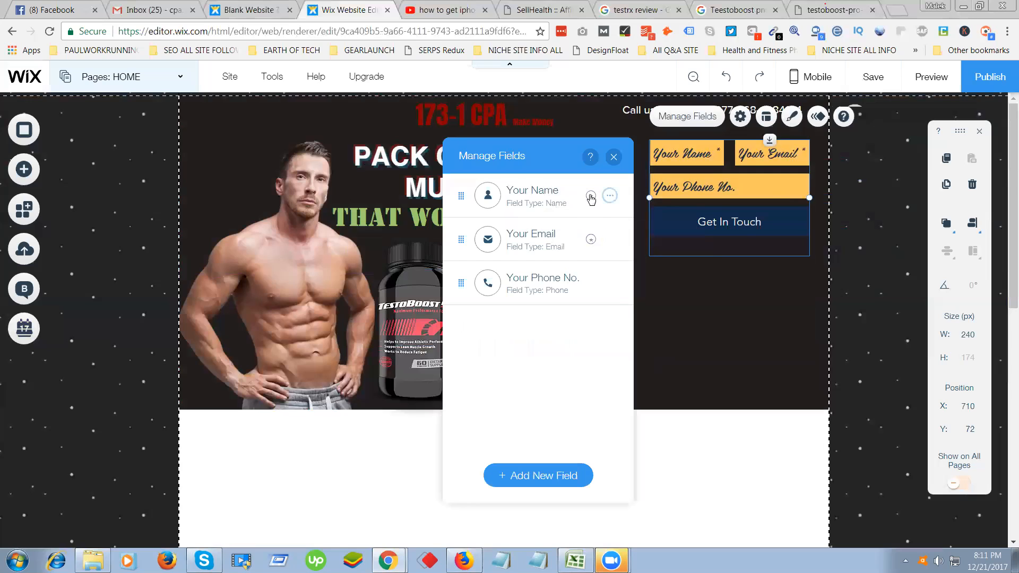
{"action": "left_click", "coordinate": [610, 196]}
{"action": "left_click", "coordinate": [658, 236]}
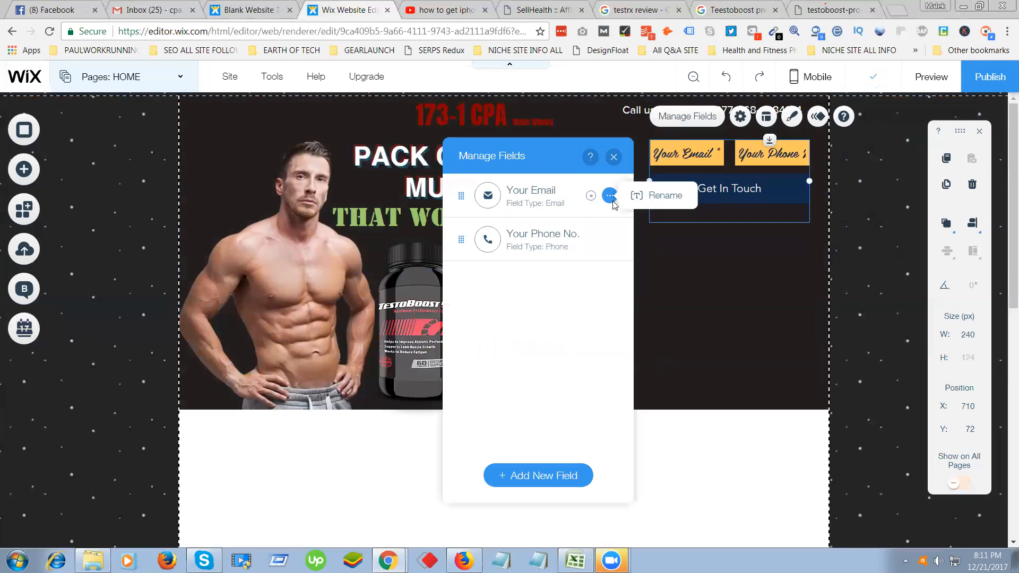
{"action": "left_click", "coordinate": [610, 242]}
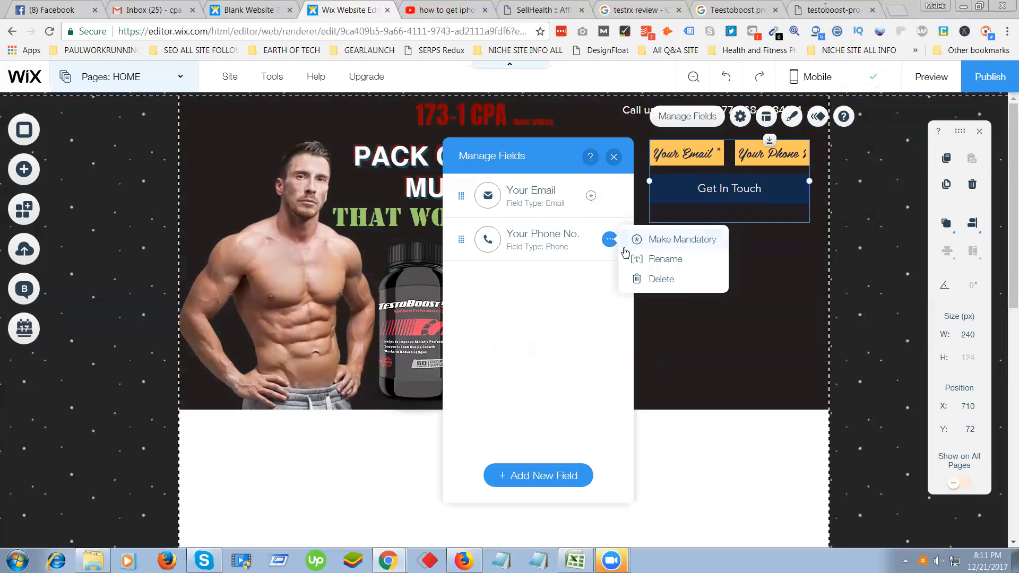
{"action": "left_click", "coordinate": [651, 279]}
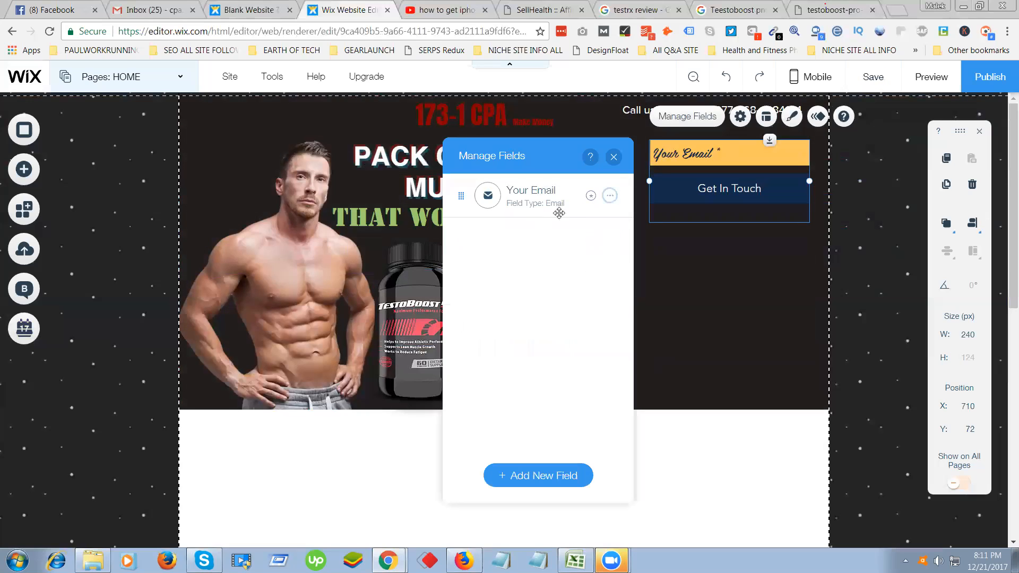
Add a Name field labelled "First Name" to the form and order it before the email field.
{"action": "left_click", "coordinate": [542, 478]}
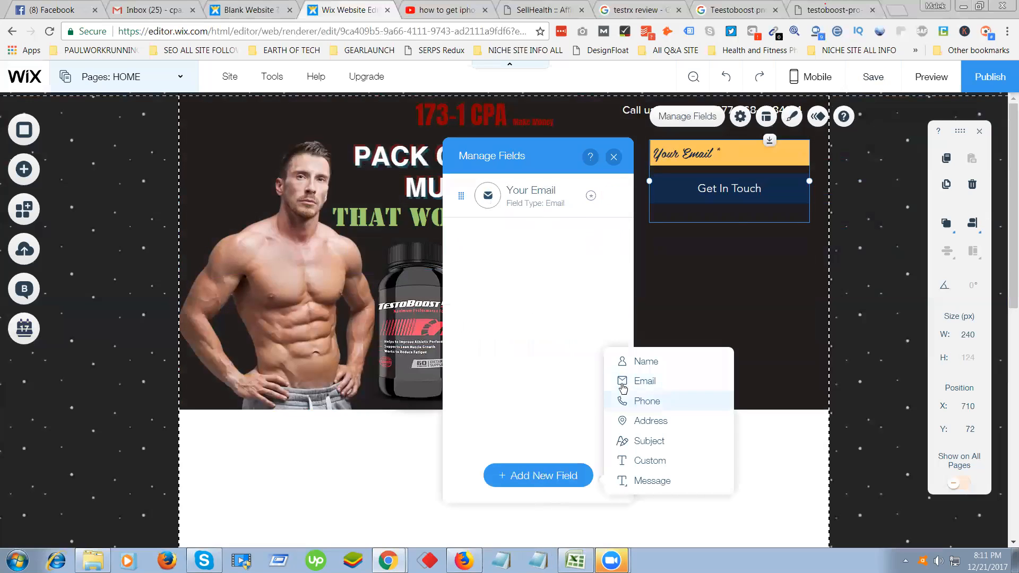
{"action": "left_click", "coordinate": [643, 362]}
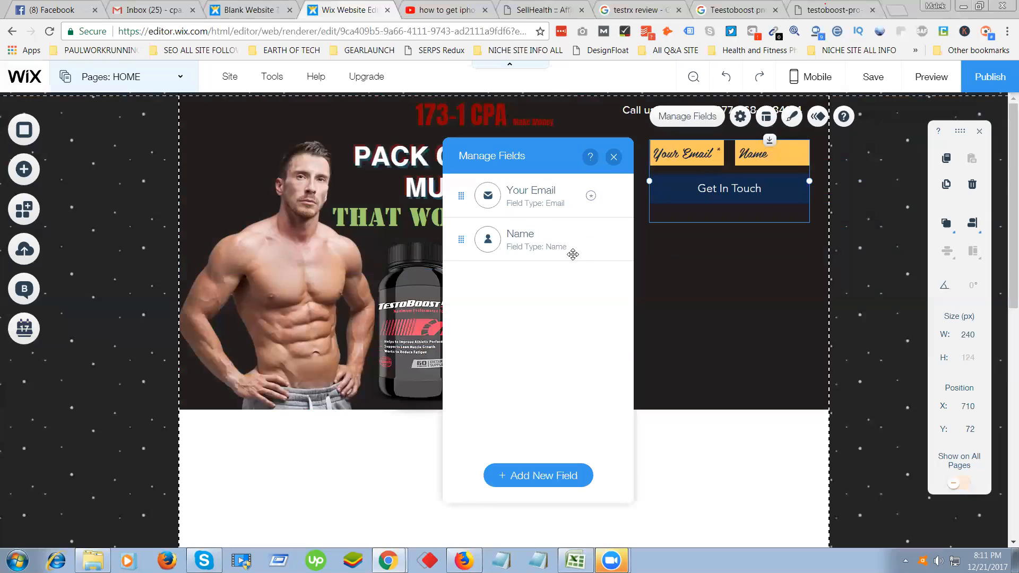
{"action": "double_click", "coordinate": [531, 237]}
{"action": "type", "text": "First Name"}
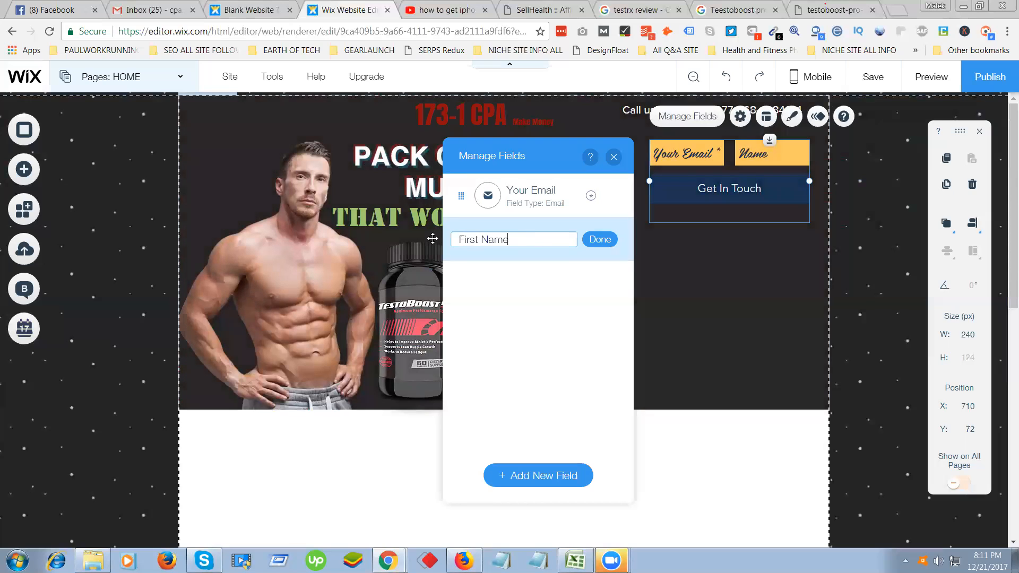
{"action": "left_click", "coordinate": [600, 240]}
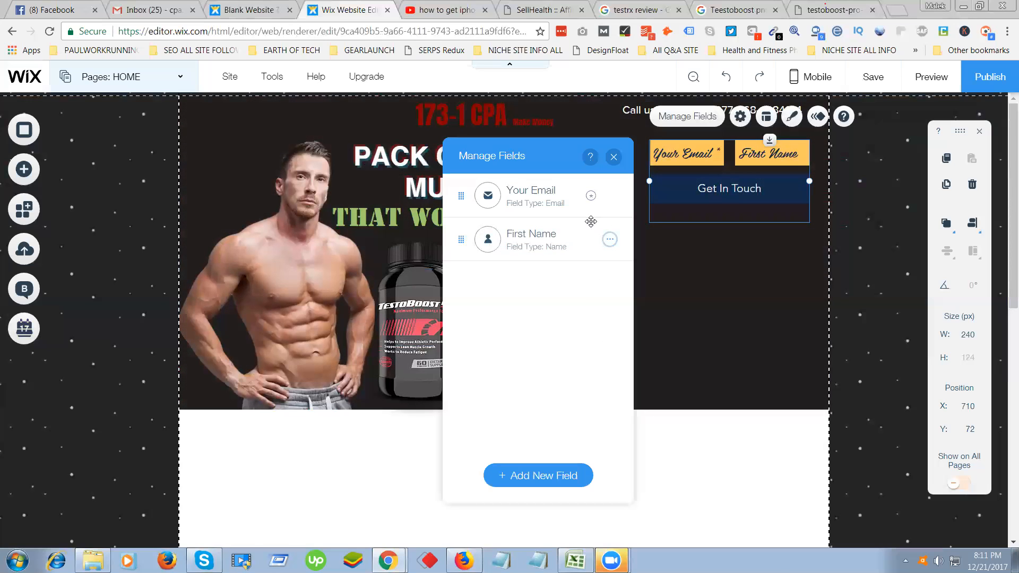
{"action": "left_click_drag", "start_coordinate": [567, 197], "coordinate": [559, 253]}
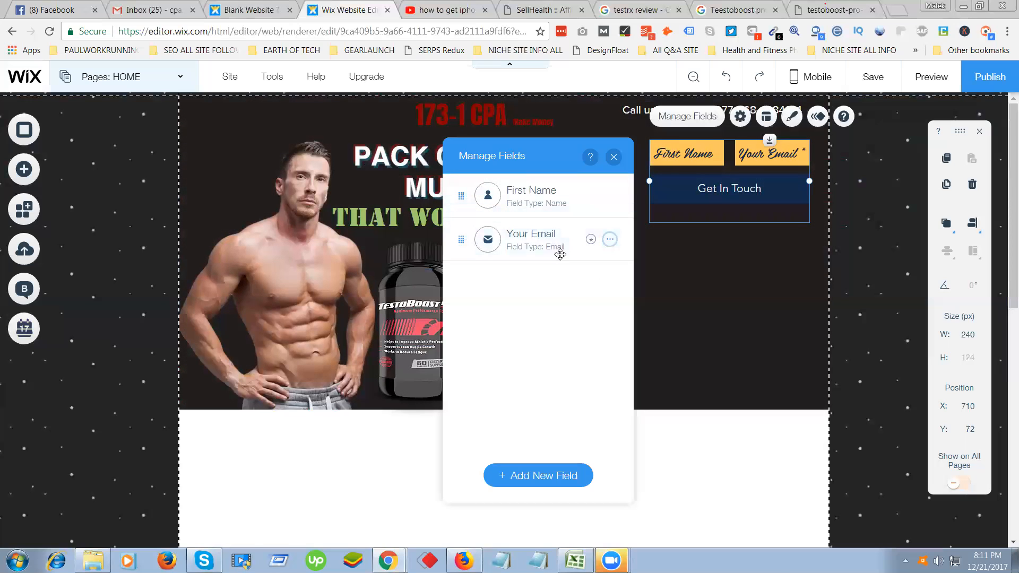
Add a new Email field to the form and rename the "Your Email" field as "Last Name".
{"action": "left_click", "coordinate": [548, 479]}
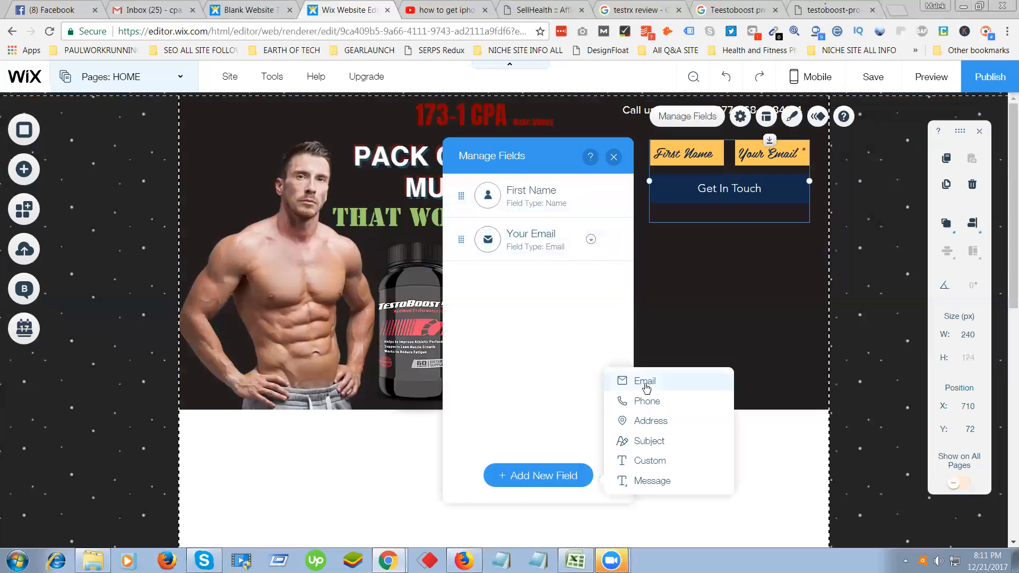
{"action": "left_click", "coordinate": [642, 382]}
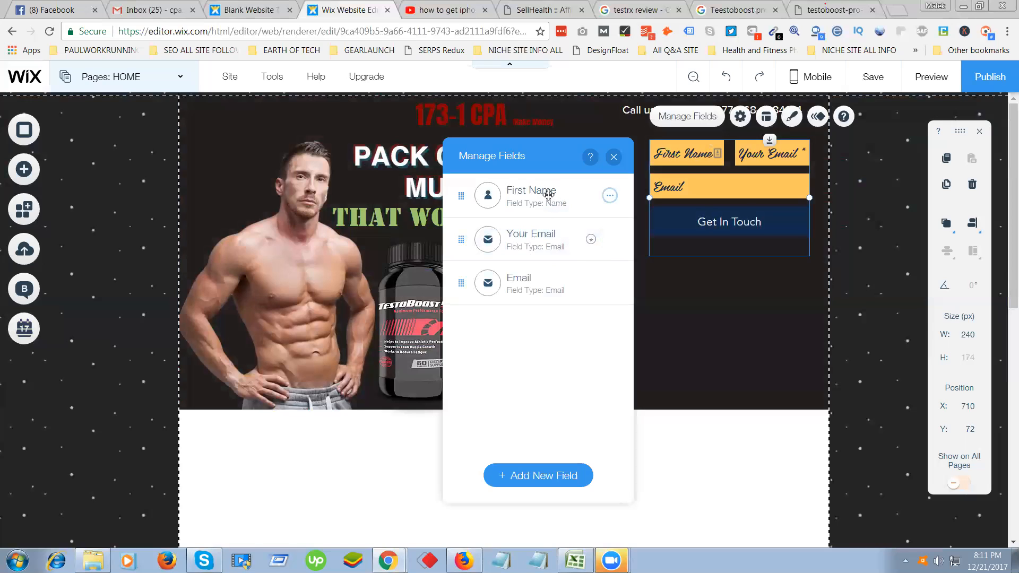
{"action": "double_click", "coordinate": [538, 239]}
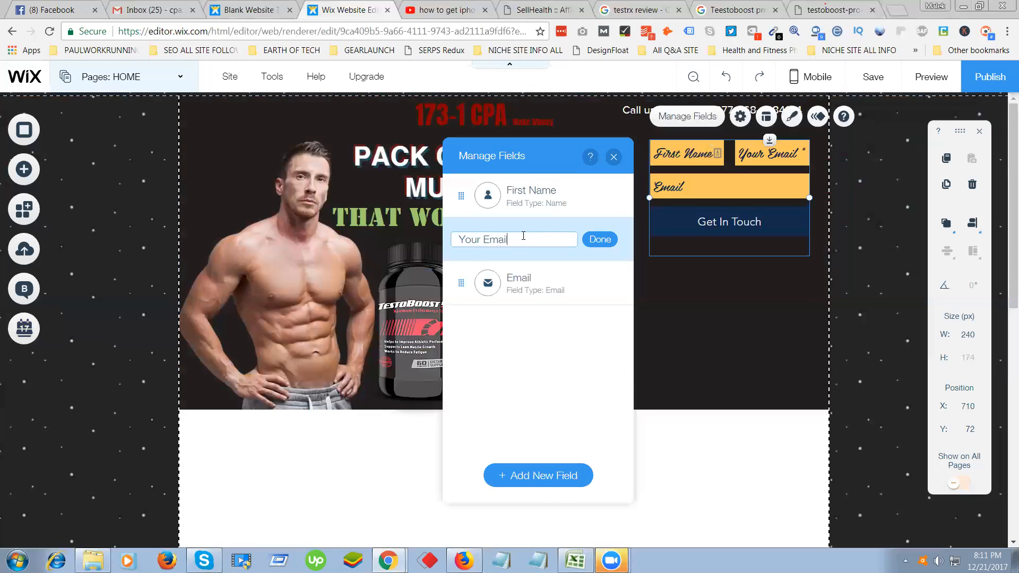
{"action": "key", "text": "BackSpace"}
{"action": "key", "text": "BackSpace"}
{"action": "key", "text": "BackSpace"}
{"action": "key", "text": "BackSpace"}
{"action": "key", "text": "BackSpace"}
{"action": "key", "text": "BackSpace"}
{"action": "key", "text": "BackSpace"}
{"action": "key", "text": "BackSpace"}
{"action": "key", "text": "BackSpace"}
{"action": "type", "text": "L"}
{"action": "left_click", "coordinate": [595, 243]}
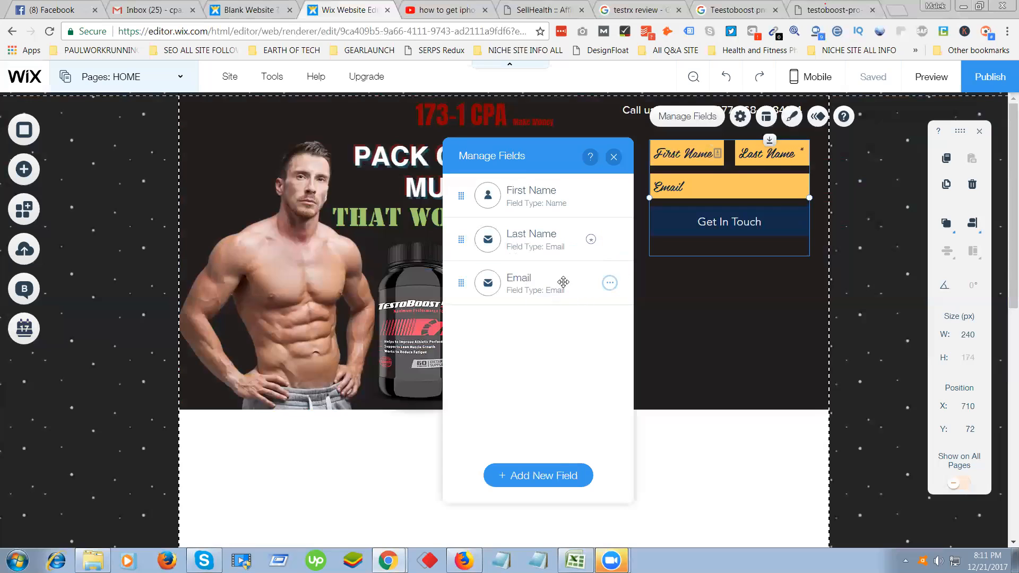
Add another Email-type field to the form and label it "Street Address".
{"action": "left_click", "coordinate": [551, 482]}
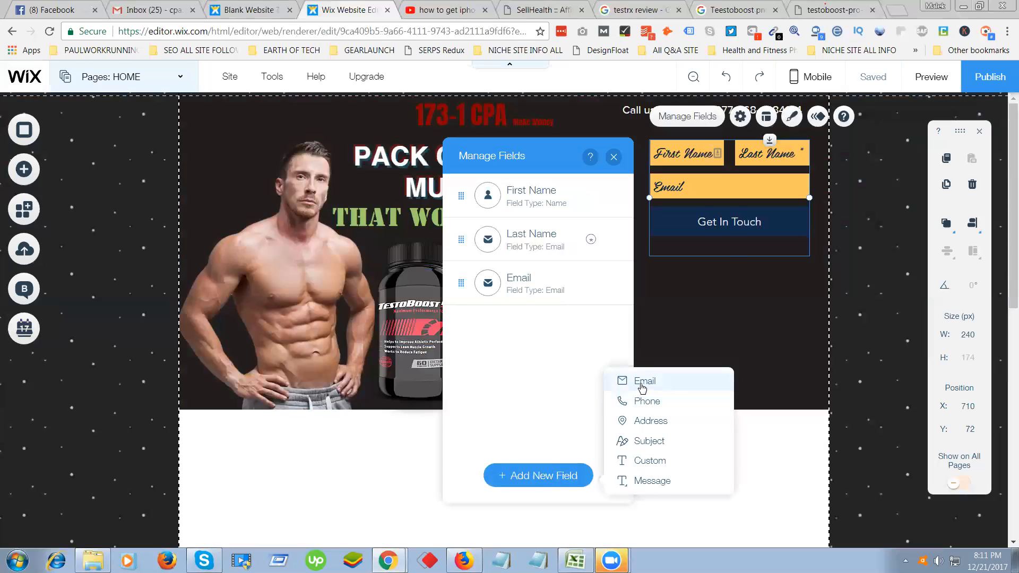
{"action": "left_click", "coordinate": [614, 387]}
{"action": "left_click", "coordinate": [557, 325]}
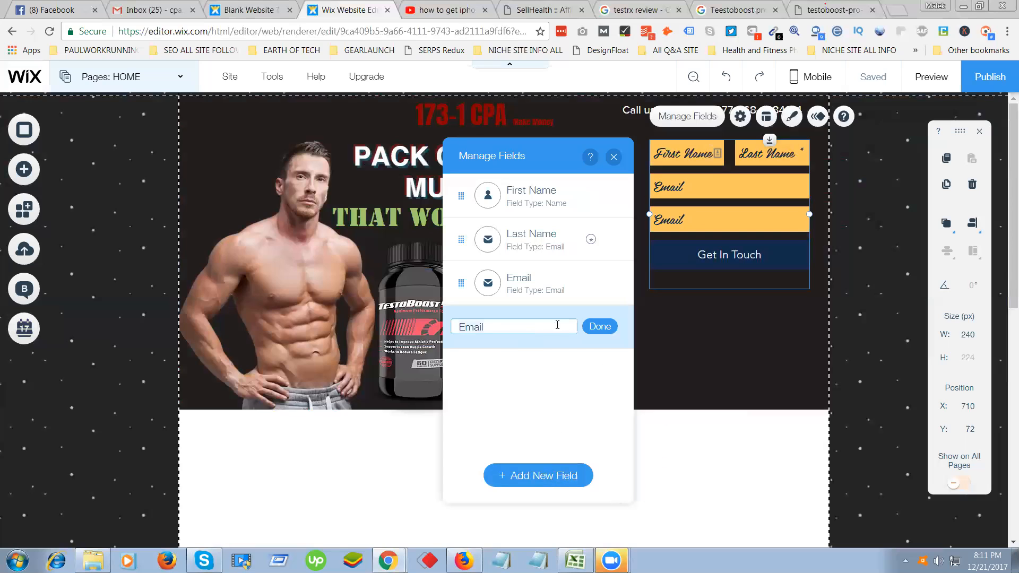
{"action": "key", "text": "ctrl+a"}
{"action": "type", "text": "S"}
{"action": "left_click", "coordinate": [593, 333]}
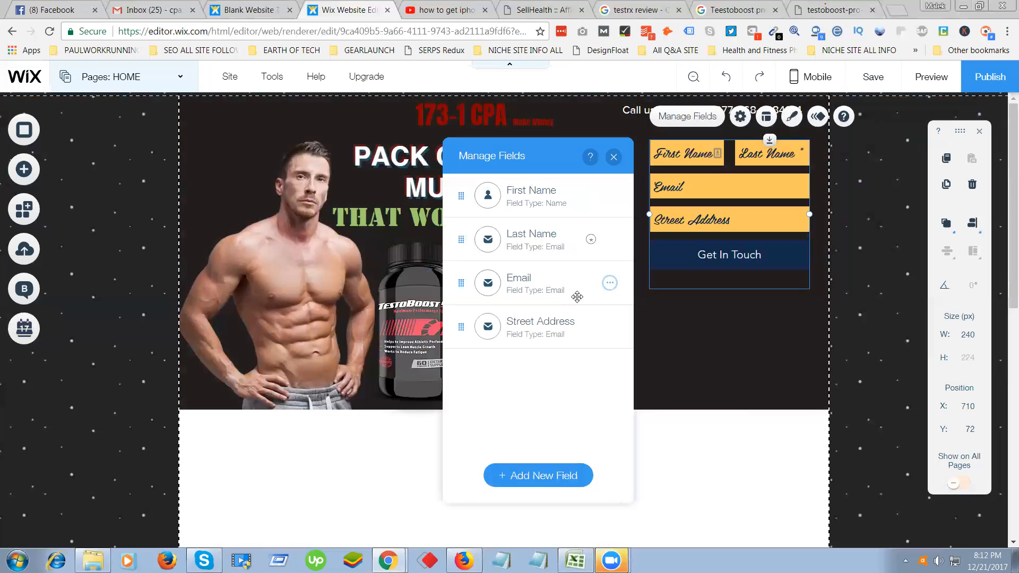
Check the order form on the TestoBoost Pro reference page and add a Phone field to the contact form.
{"action": "left_click", "coordinate": [567, 476]}
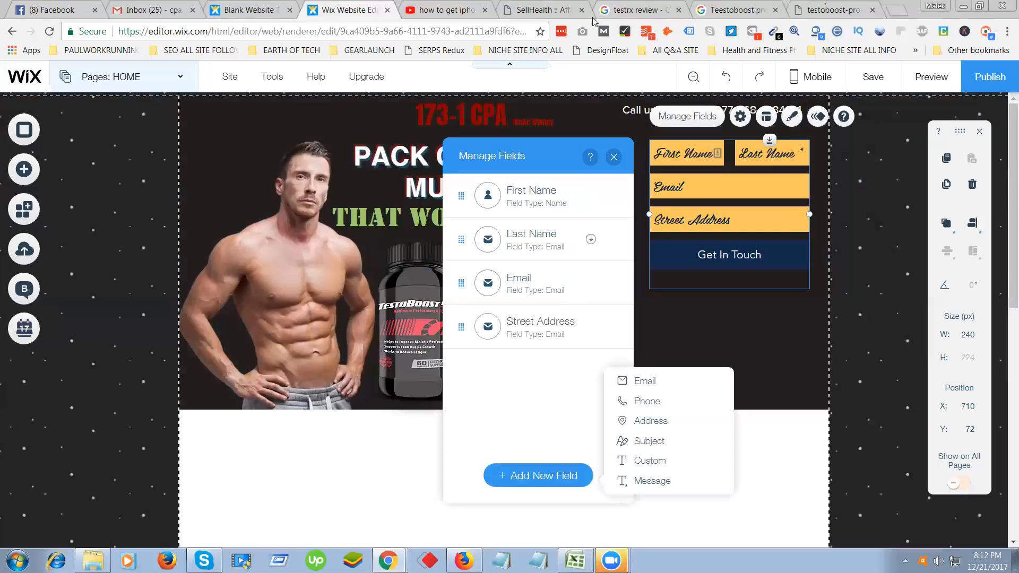
{"action": "key", "text": "alt+Tab"}
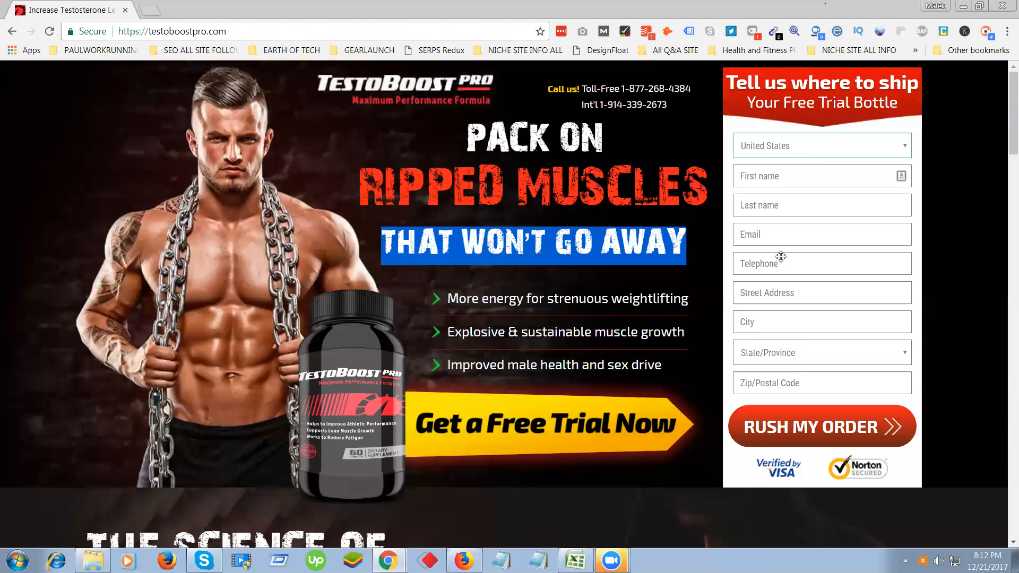
{"action": "key", "text": "alt+Tab"}
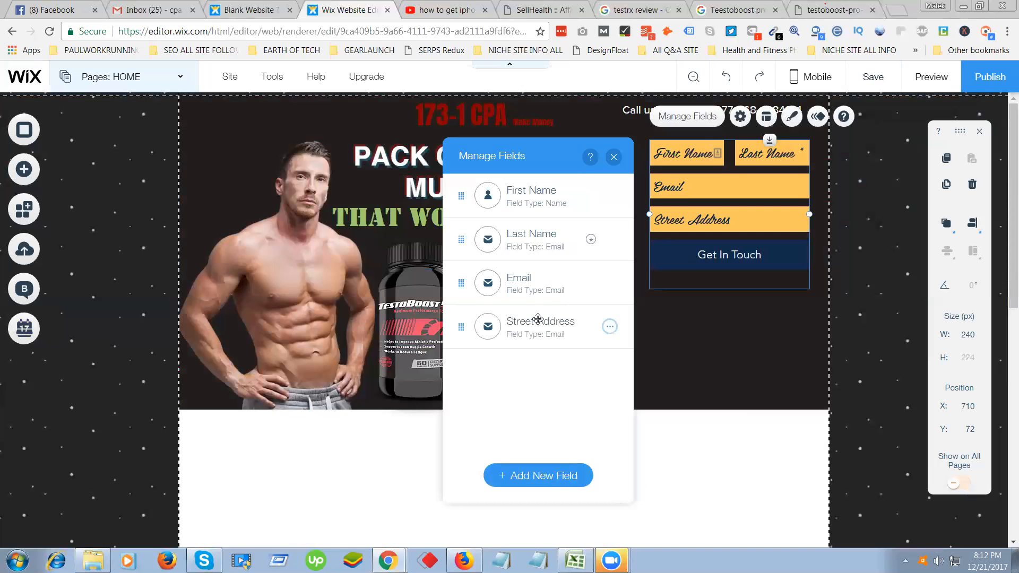
{"action": "left_click", "coordinate": [542, 477]}
{"action": "left_click", "coordinate": [653, 402]}
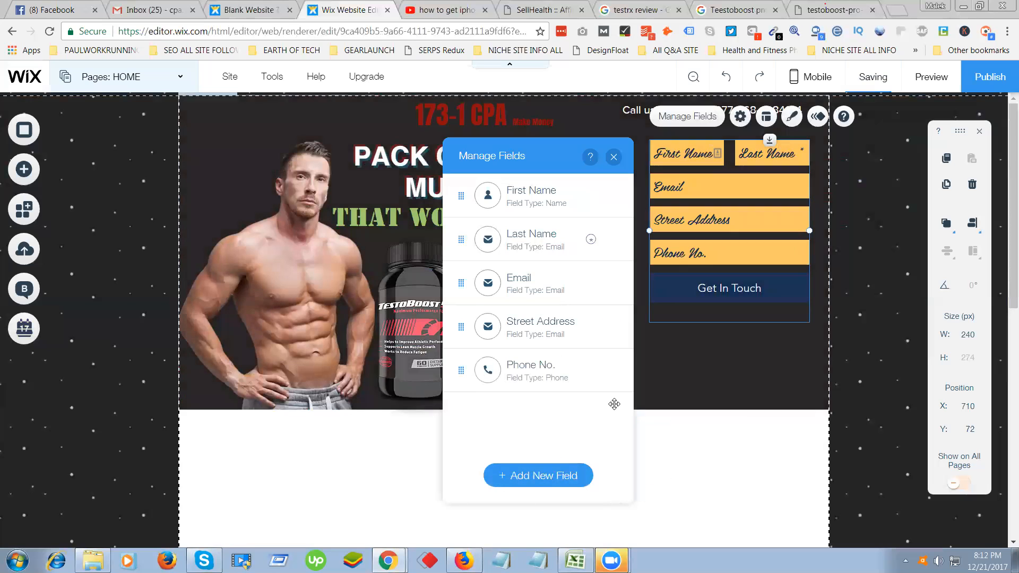
Compare with the TestoBoost Pro order form again and add a Custom field labelled "City" to the contact form.
{"action": "key", "text": "alt+Tab"}
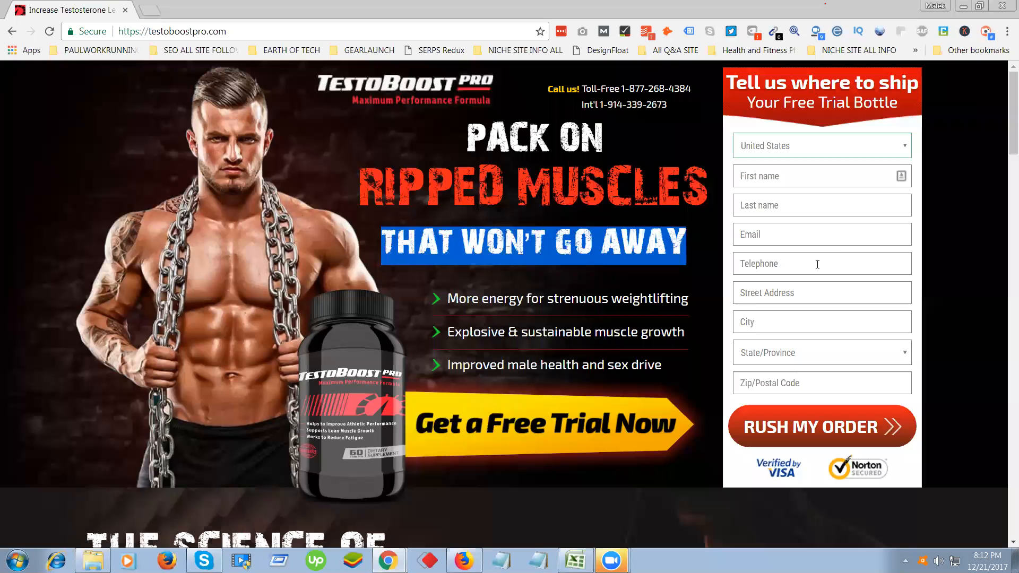
{"action": "key", "text": "alt+Tab"}
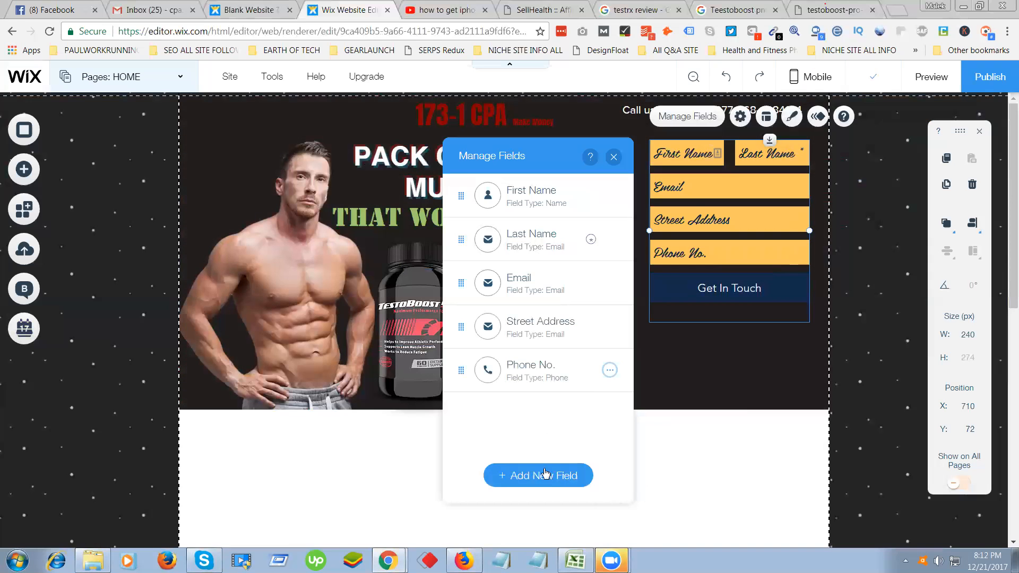
{"action": "left_click", "coordinate": [545, 476]}
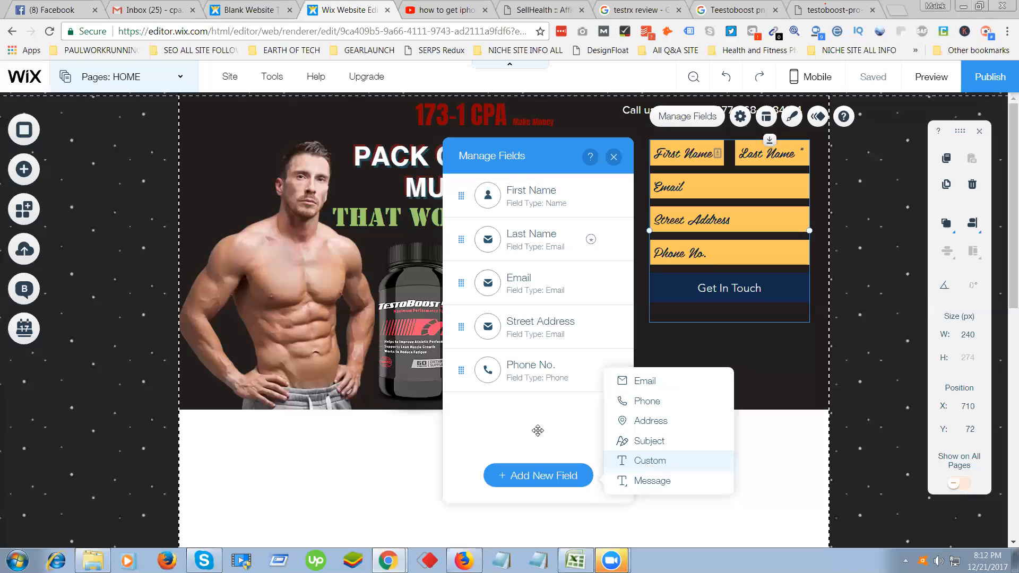
{"action": "left_click", "coordinate": [515, 418]}
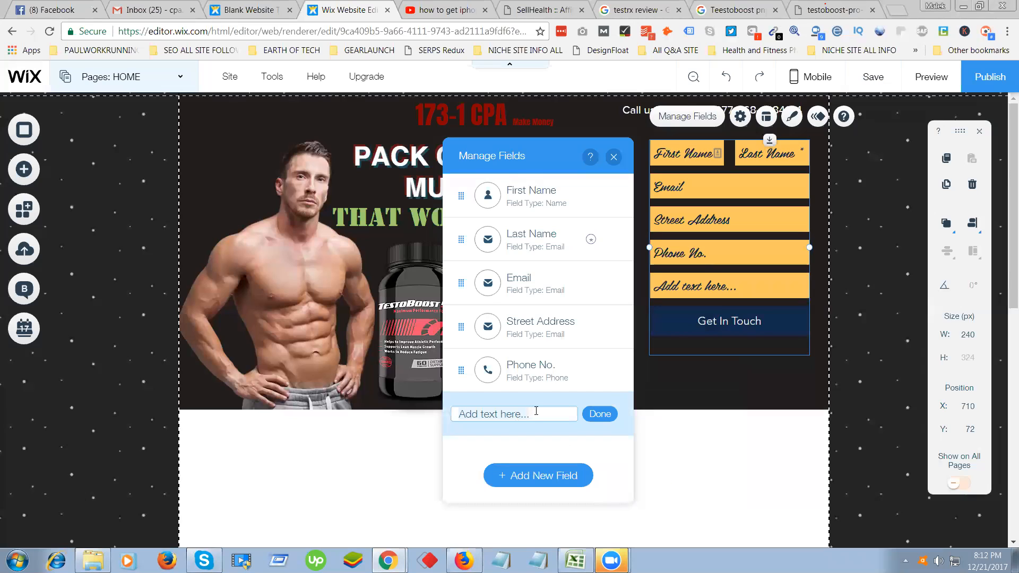
{"action": "type", "text": "City"}
{"action": "left_click", "coordinate": [600, 414]}
Add a Custom field labelled "ZIP Code" to the contact form and close the field manager.
{"action": "left_click", "coordinate": [531, 476]}
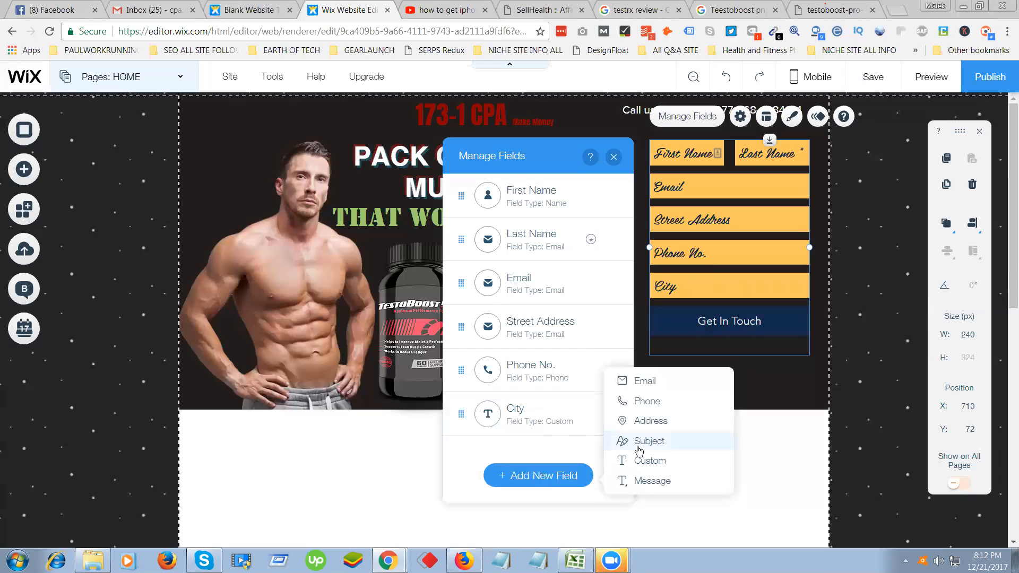
{"action": "left_click", "coordinate": [649, 461]}
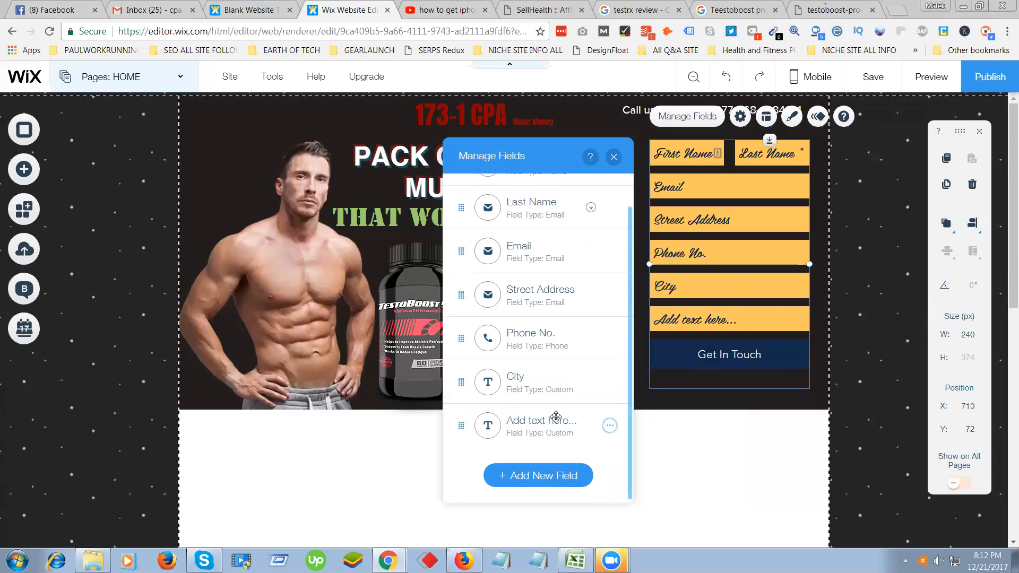
{"action": "left_click", "coordinate": [552, 422]}
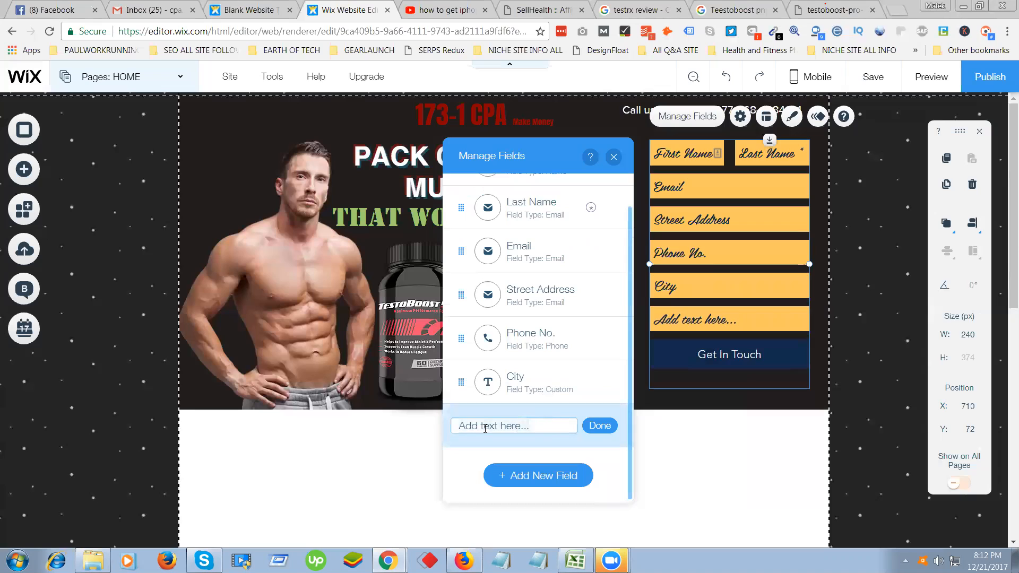
{"action": "key", "text": "BackSpace"}
{"action": "key", "text": "BackSpace"}
{"action": "key", "text": "BackSpace"}
{"action": "key", "text": "BackSpace"}
{"action": "key", "text": "BackSpace"}
{"action": "key", "text": "BackSpace"}
{"action": "key", "text": "BackSpace"}
{"action": "key", "text": "BackSpace"}
{"action": "key", "text": "BackSpace"}
{"action": "key", "text": "BackSpace"}
{"action": "key", "text": "BackSpace"}
{"action": "key", "text": "BackSpace"}
{"action": "key", "text": "BackSpace"}
{"action": "key", "text": "BackSpace"}
{"action": "key", "text": "BackSpace"}
{"action": "key", "text": "BackSpace"}
{"action": "type", "text": "ZIP Code"}
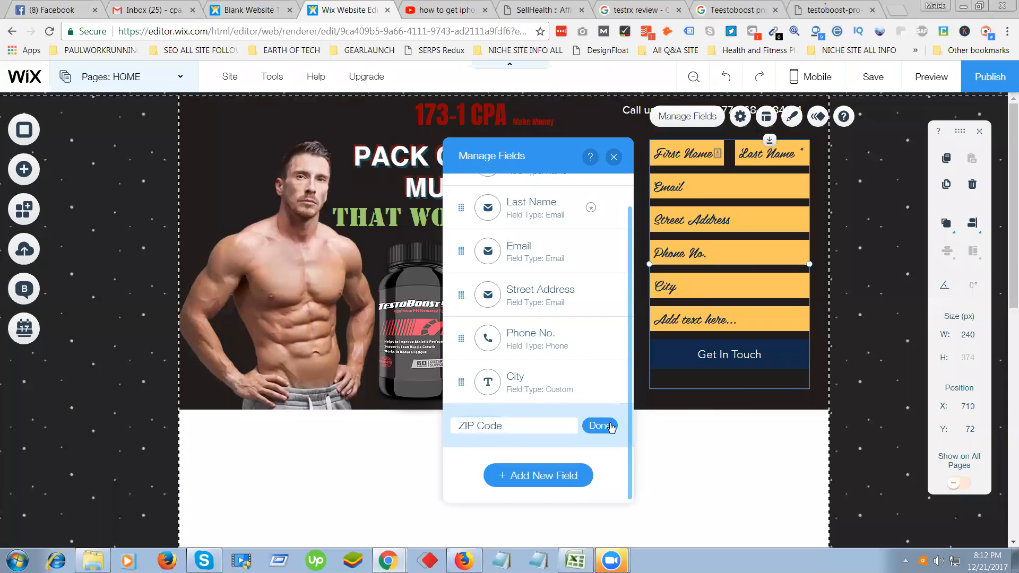
{"action": "left_click", "coordinate": [615, 159]}
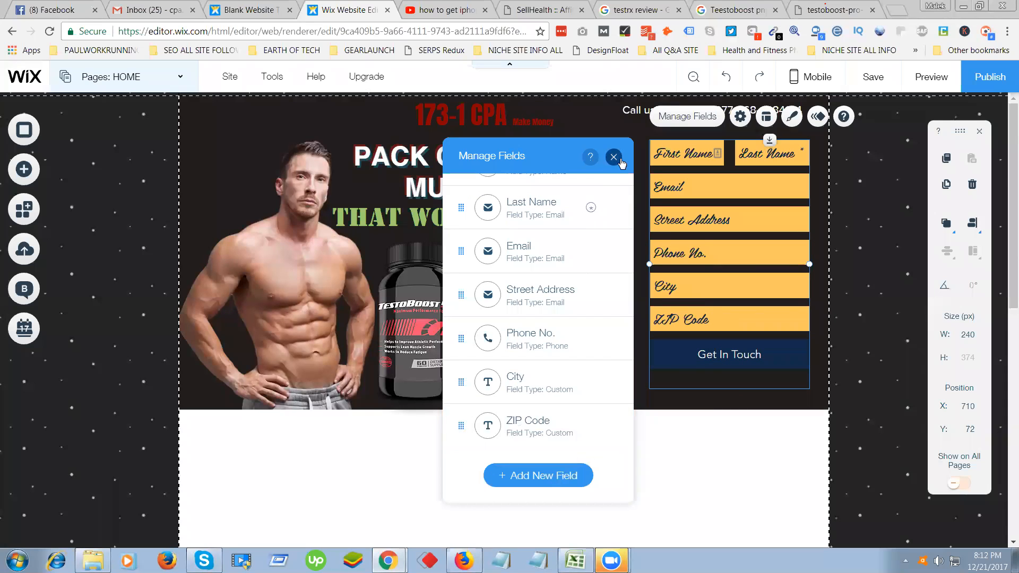
{"action": "left_click", "coordinate": [733, 465]}
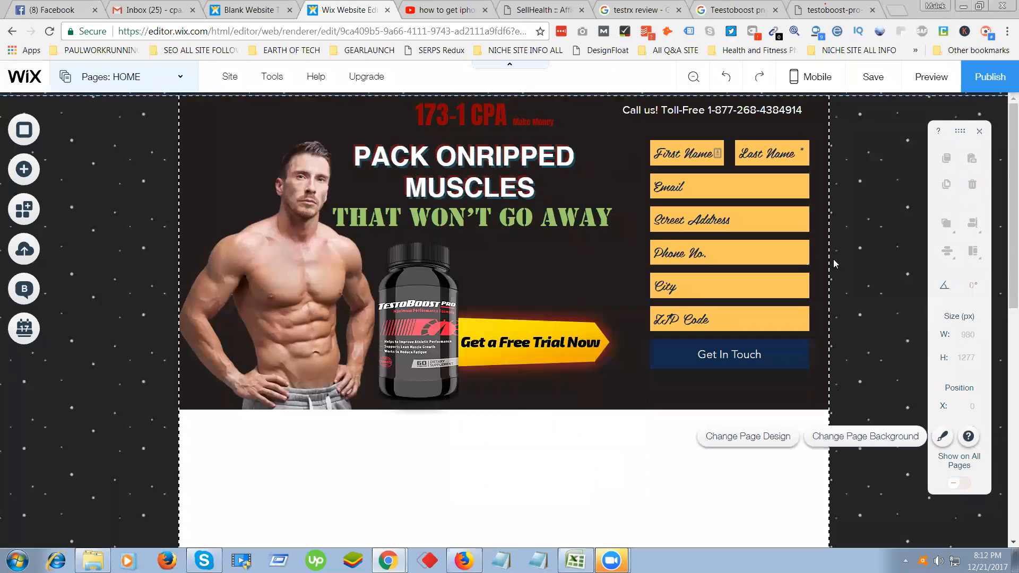
Review the contact form's list of fields from First Name to ZIP Code.
{"action": "double_click", "coordinate": [731, 357]}
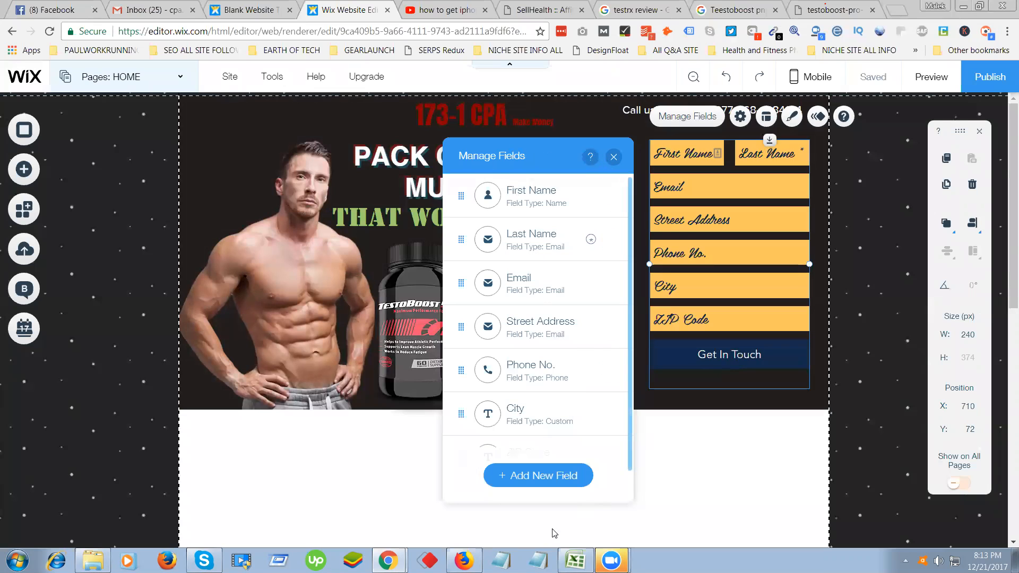
{"action": "scroll", "coordinate": [547, 392], "scroll_direction": "down", "scroll_amount": 1}
{"action": "scroll", "coordinate": [535, 423], "scroll_direction": "up", "scroll_amount": 1}
{"action": "left_click", "coordinate": [614, 156]}
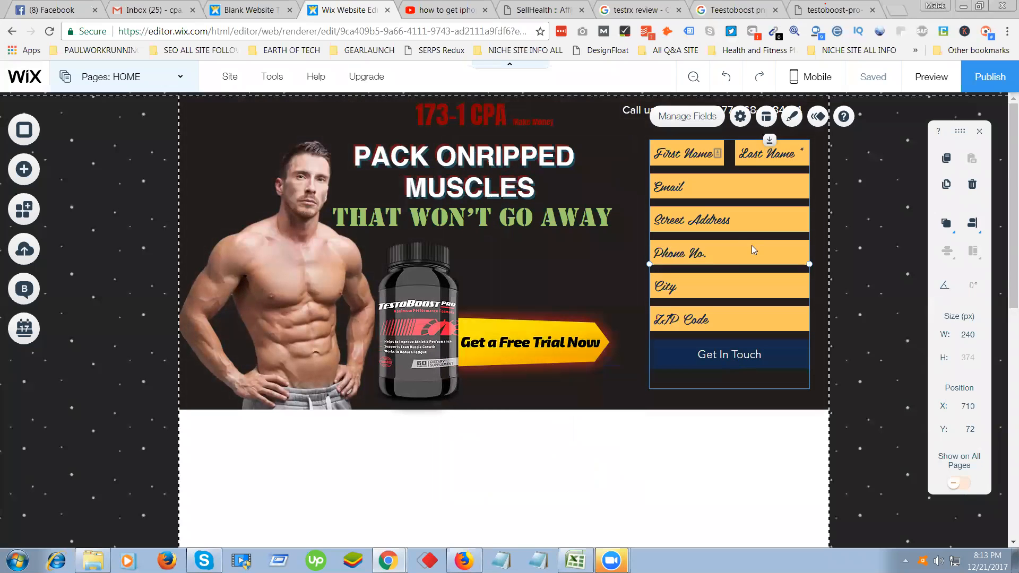
Save the site and preview the landing page over its full length.
{"action": "left_click", "coordinate": [614, 462]}
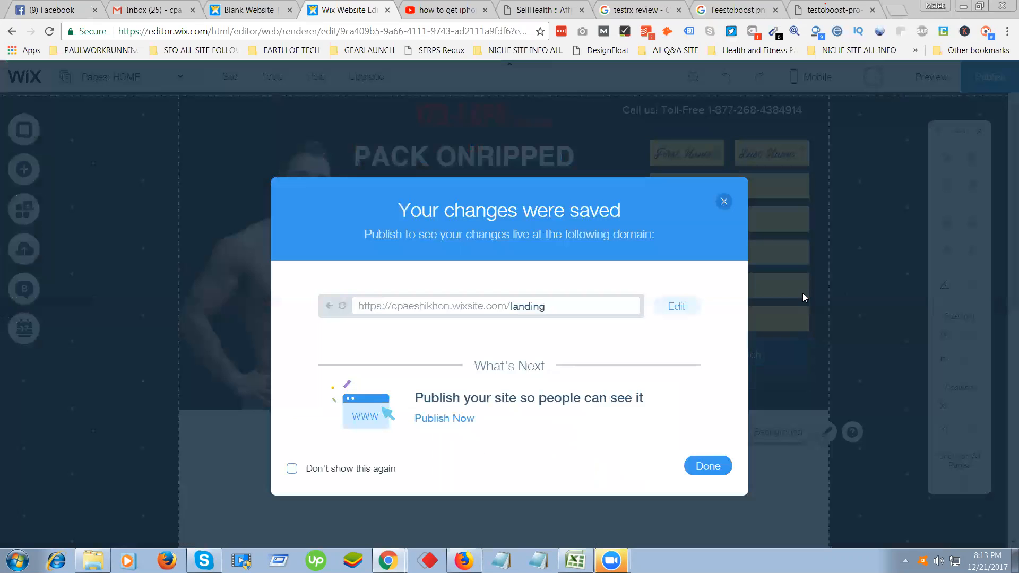
{"action": "left_click", "coordinate": [709, 467]}
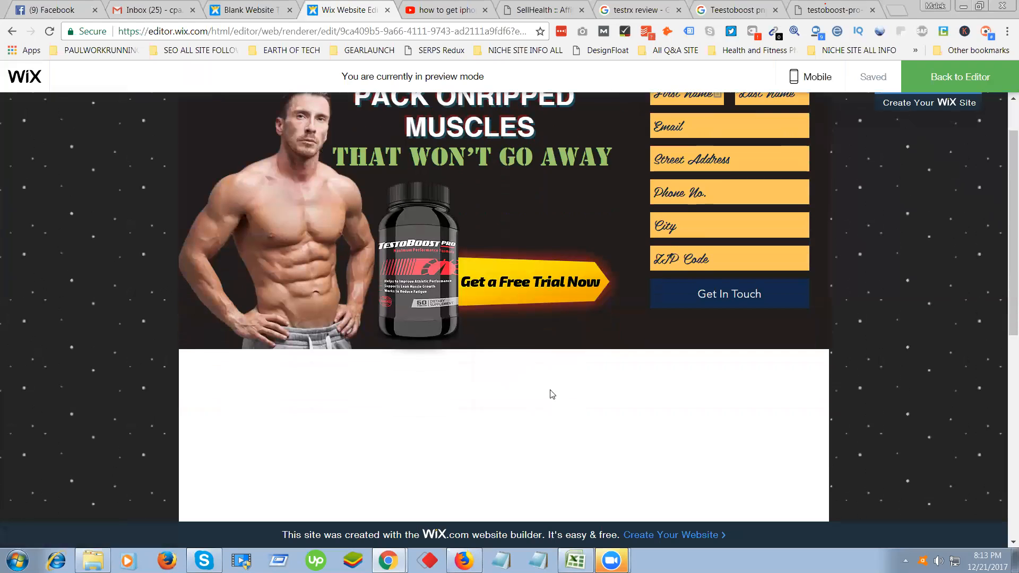
{"action": "scroll", "coordinate": [230, 403], "scroll_direction": "down", "scroll_amount": 5}
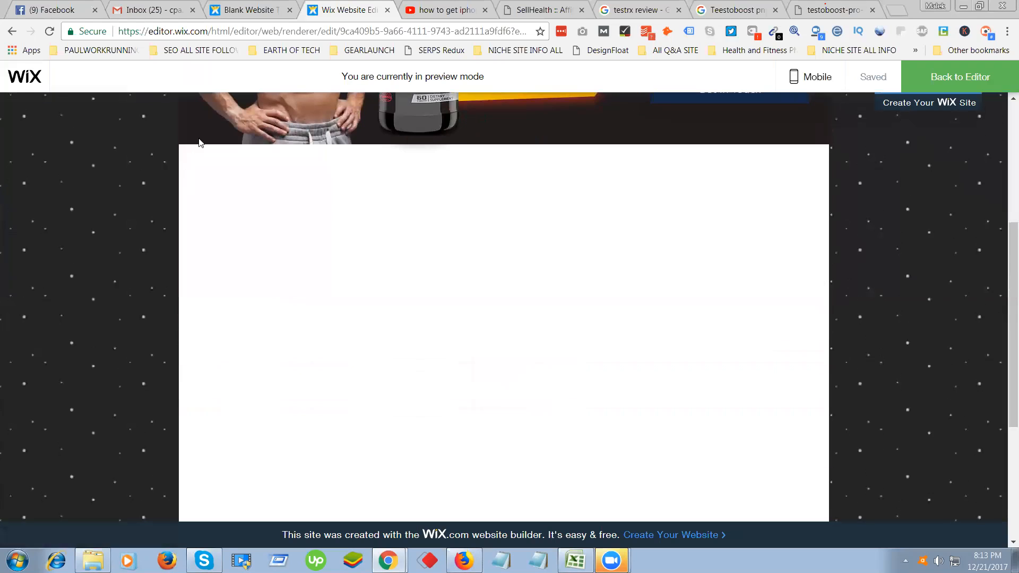
{"action": "scroll", "coordinate": [603, 366], "scroll_direction": "up", "scroll_amount": 5}
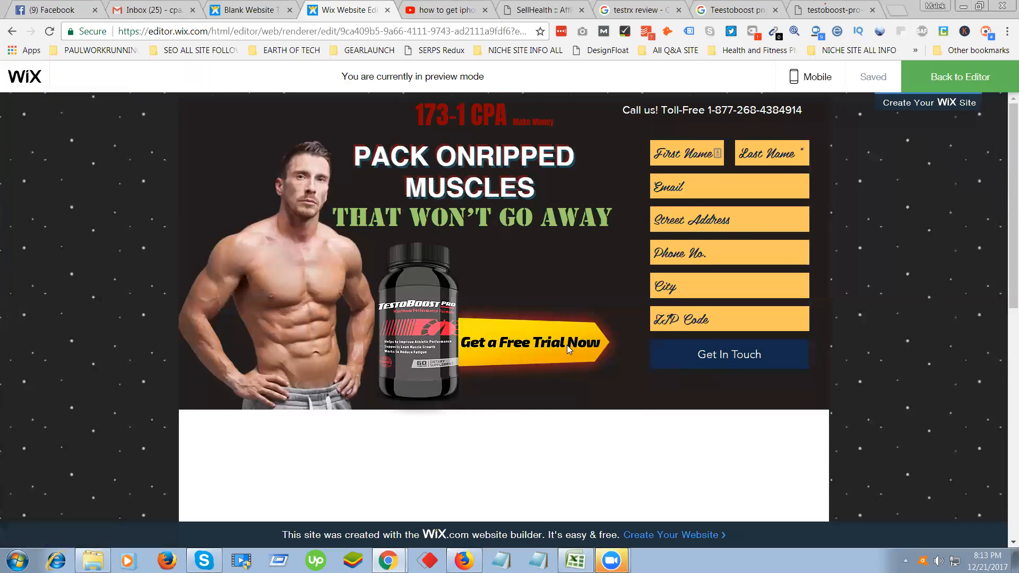
Test submitting the empty contact form in the preview and return to the editor.
{"action": "left_click", "coordinate": [704, 361]}
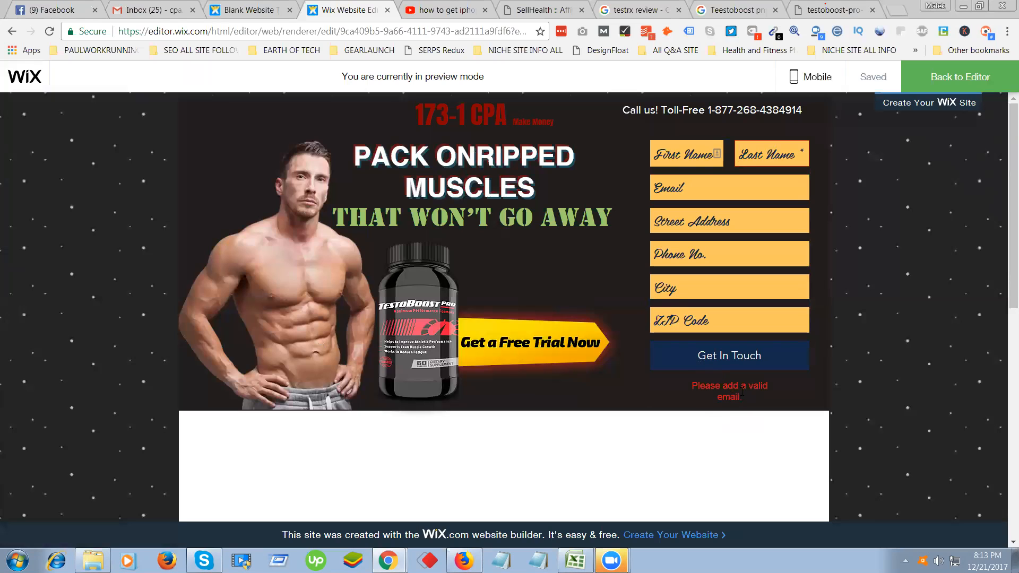
{"action": "left_click_drag", "start_coordinate": [752, 398], "coordinate": [716, 353]}
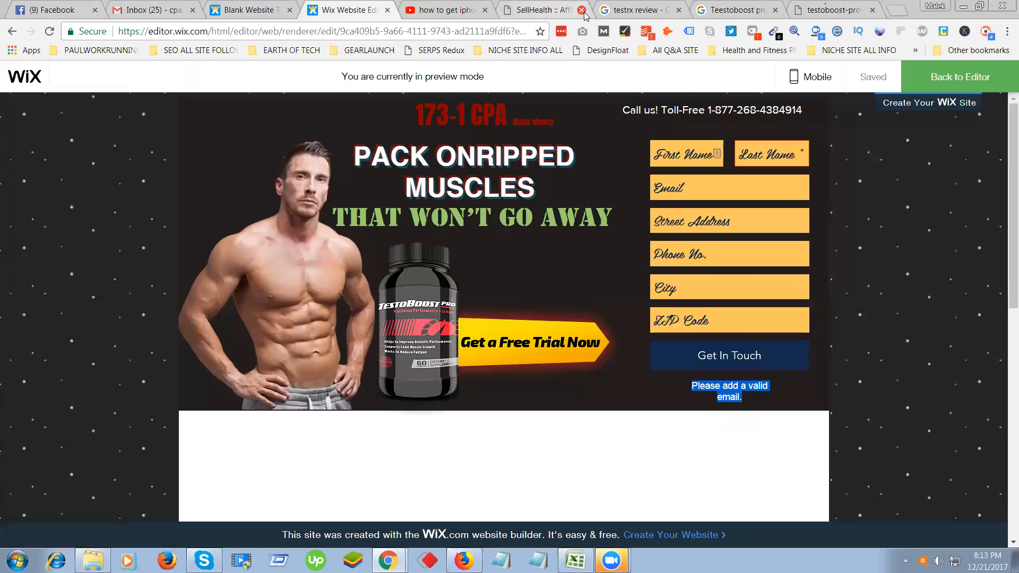
{"action": "left_click", "coordinate": [961, 77]}
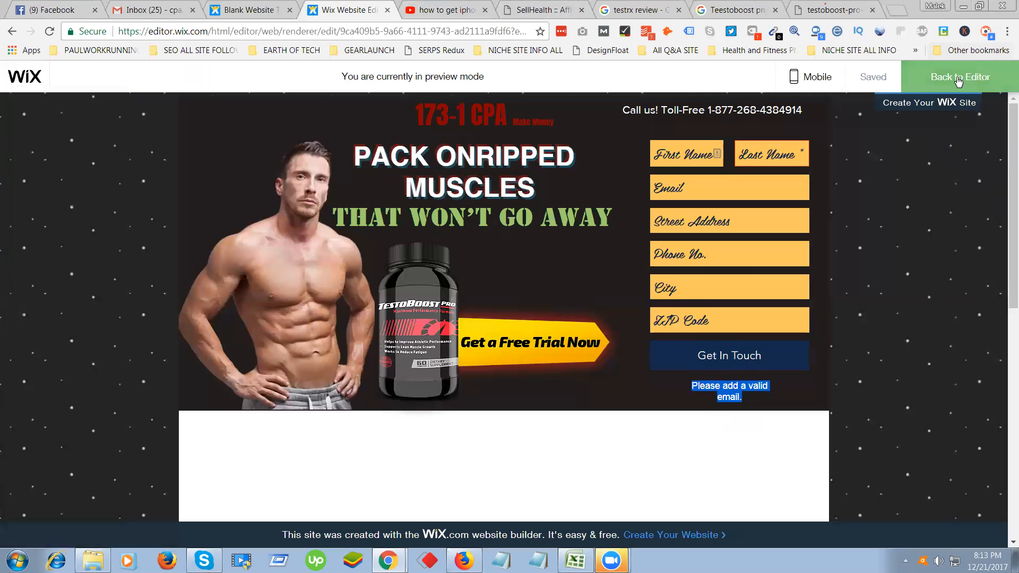
Examine the contact form's fields and the options available for the City field.
{"action": "left_click", "coordinate": [742, 355]}
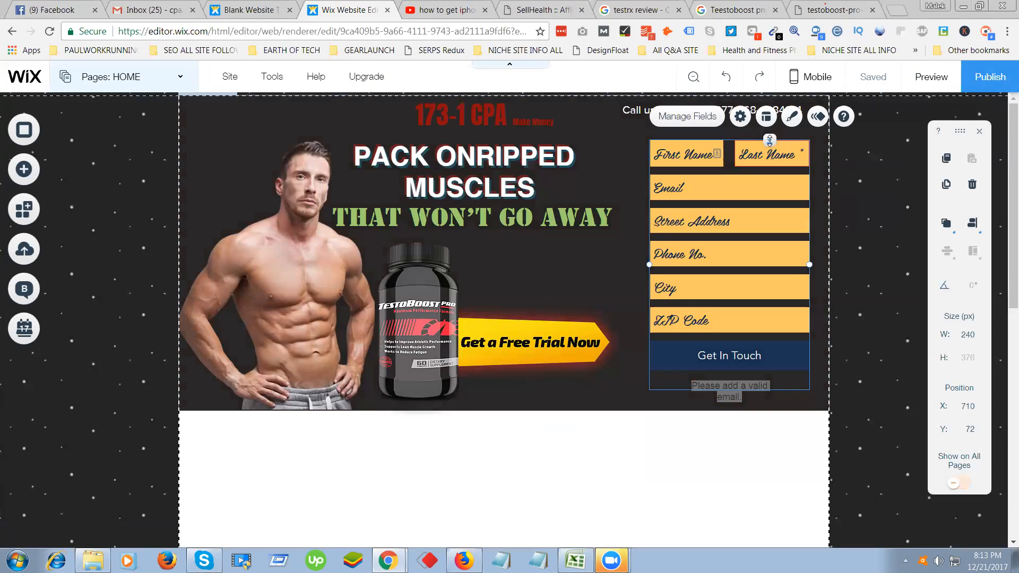
{"action": "double_click", "coordinate": [739, 358]}
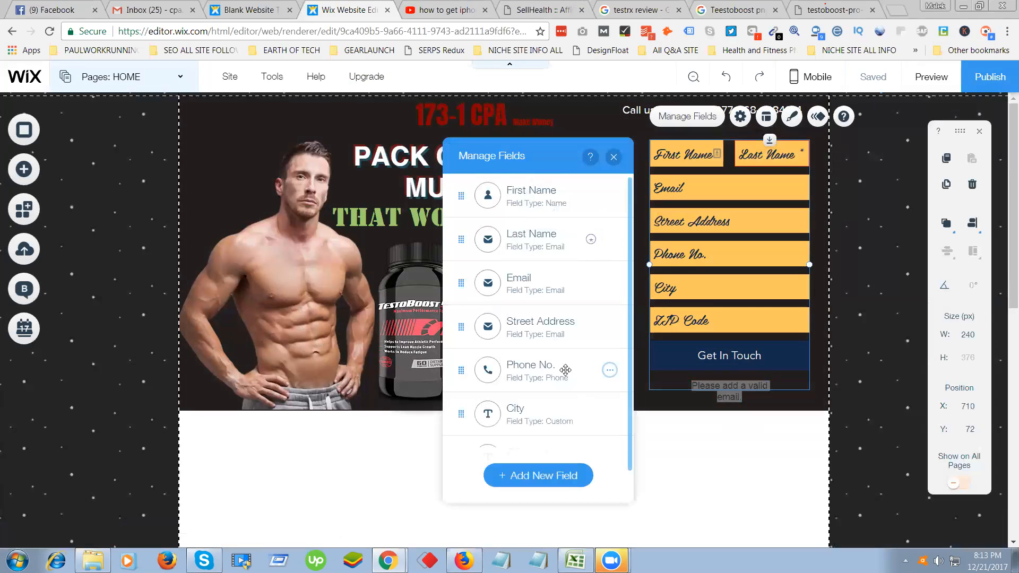
{"action": "scroll", "coordinate": [608, 366], "scroll_direction": "down", "scroll_amount": 2}
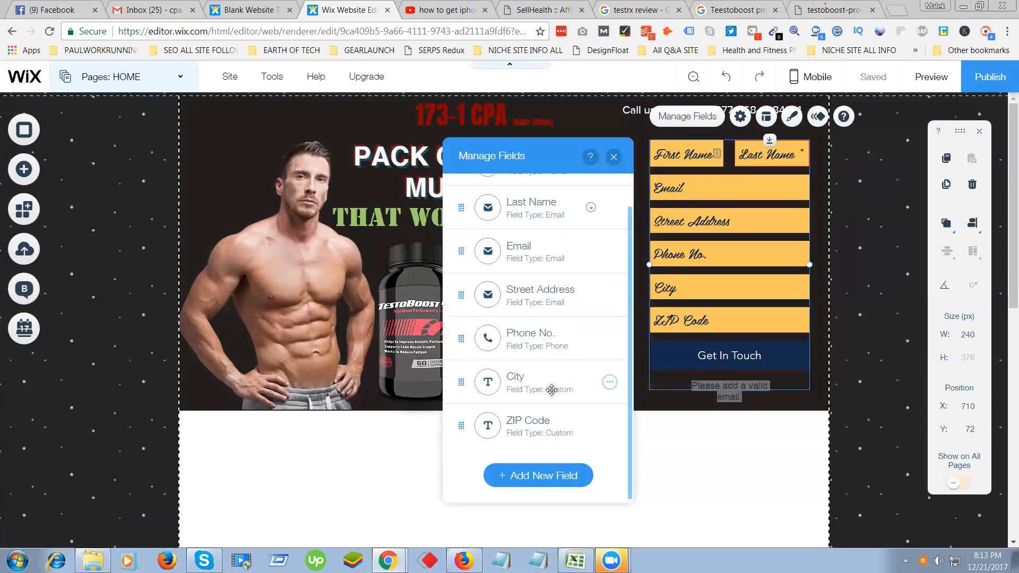
{"action": "scroll", "coordinate": [522, 400], "scroll_direction": "up", "scroll_amount": 2}
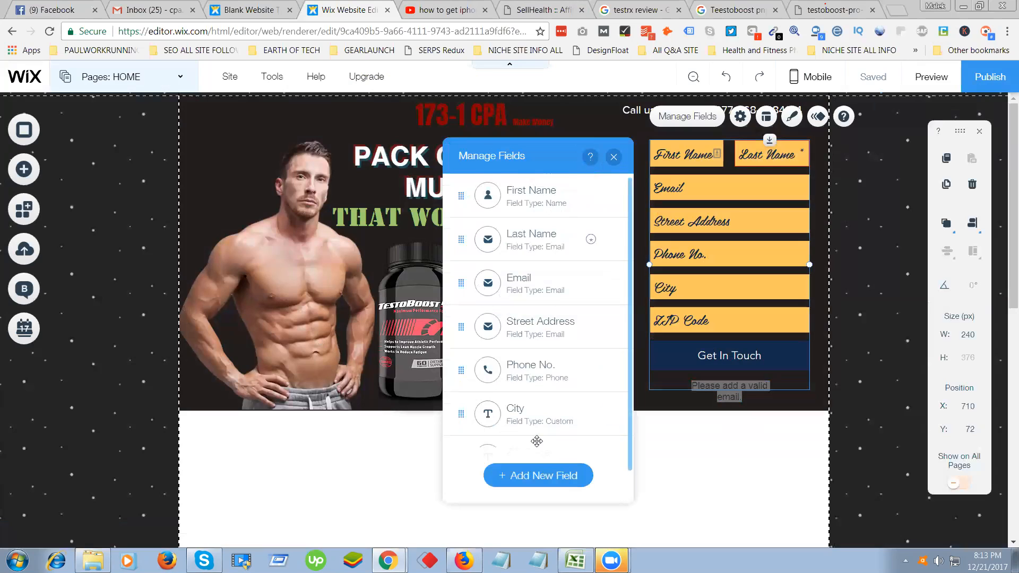
{"action": "scroll", "coordinate": [608, 414], "scroll_direction": "down", "scroll_amount": 2}
{"action": "left_click", "coordinate": [611, 426]}
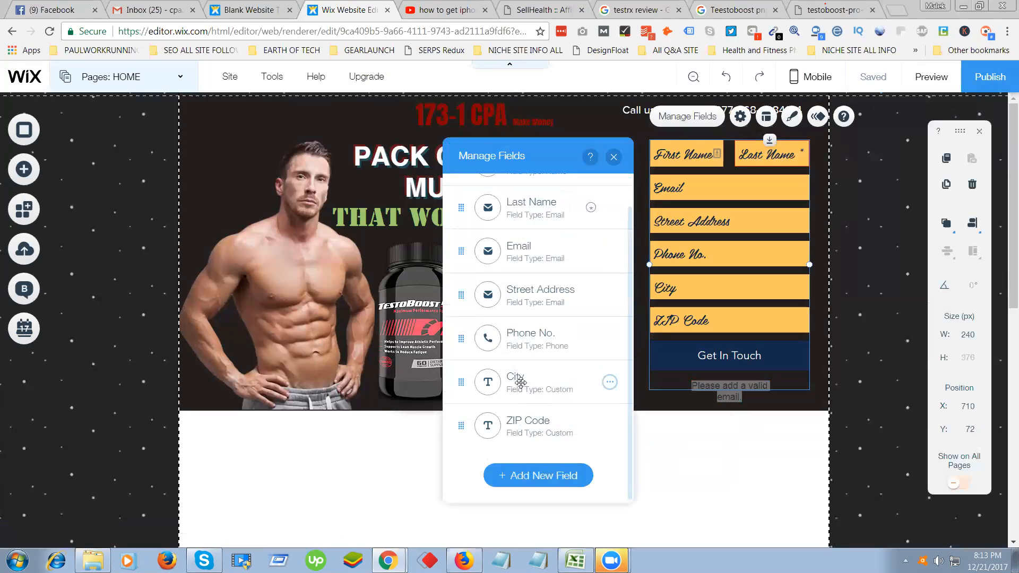
{"action": "left_click", "coordinate": [609, 383]}
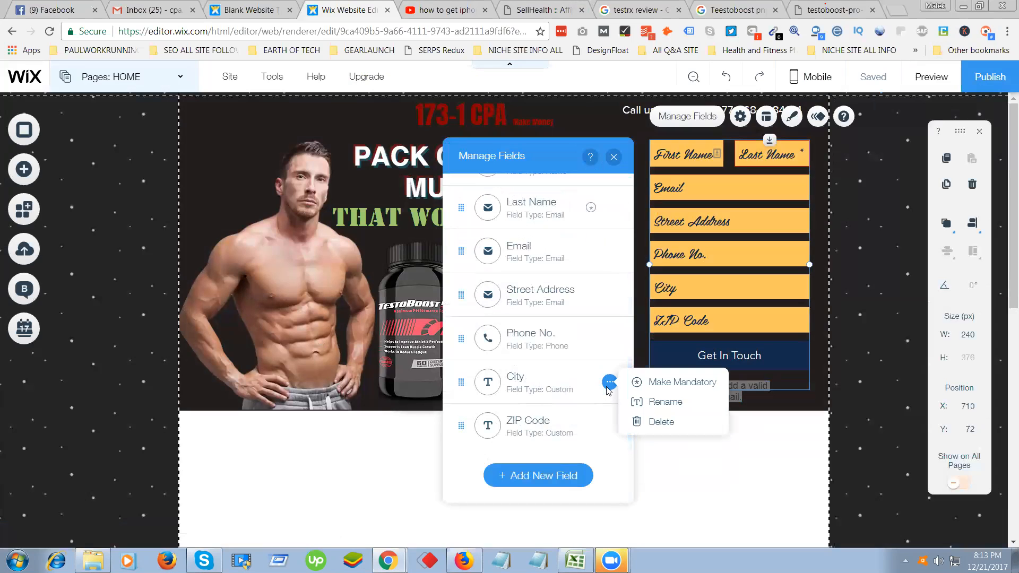
{"action": "left_click", "coordinate": [613, 156]}
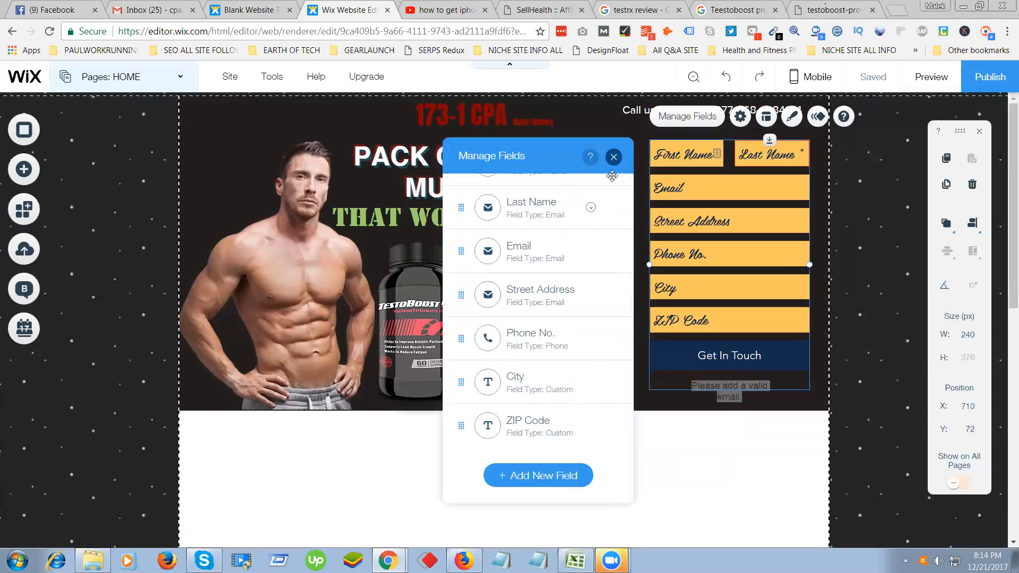
{"action": "left_click", "coordinate": [613, 156]}
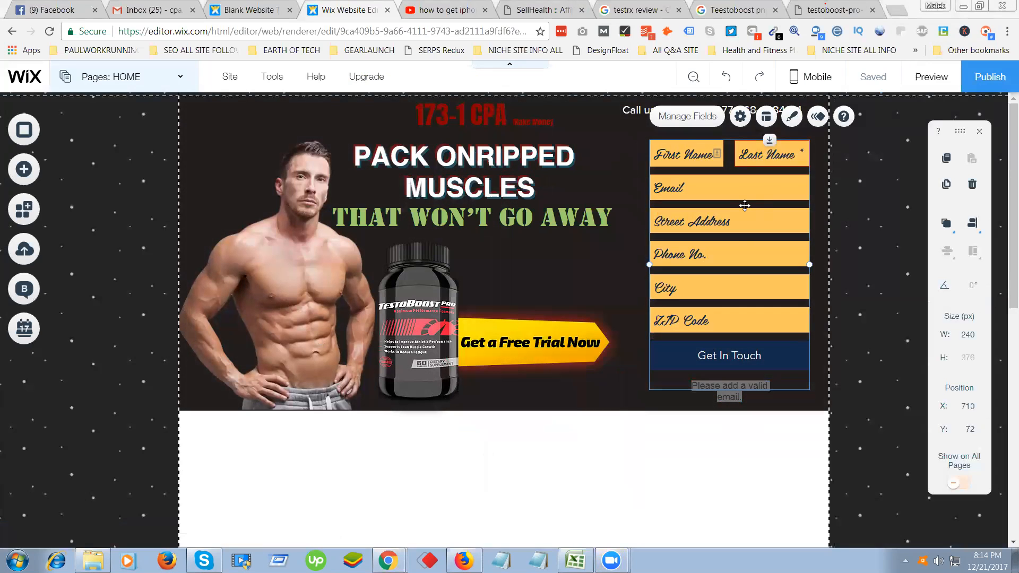
{"action": "left_click", "coordinate": [693, 119]}
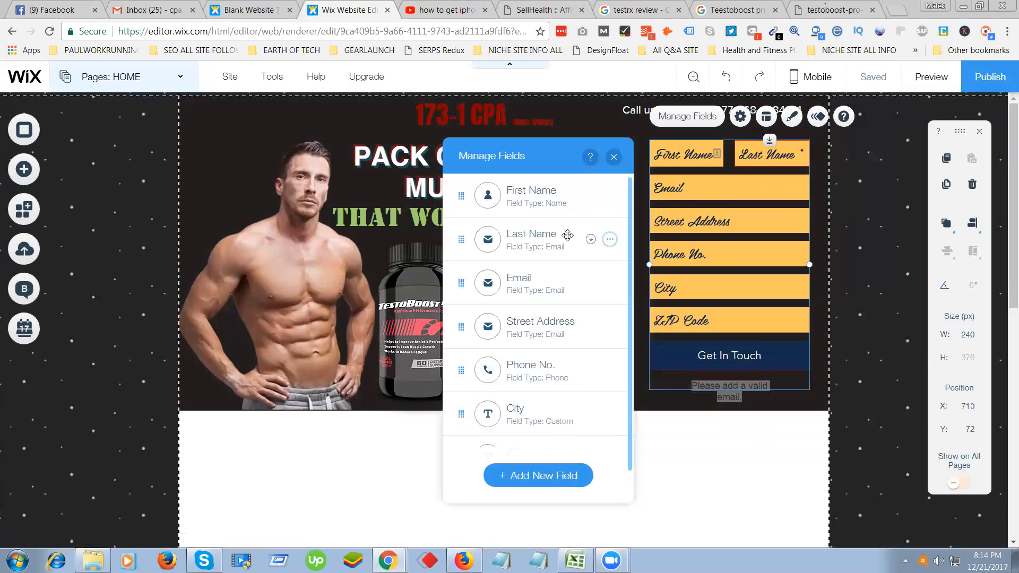
{"action": "left_click", "coordinate": [614, 158]}
Examine the contact form settings, including the recipient email, button label and submission messages.
{"action": "left_click", "coordinate": [741, 116]}
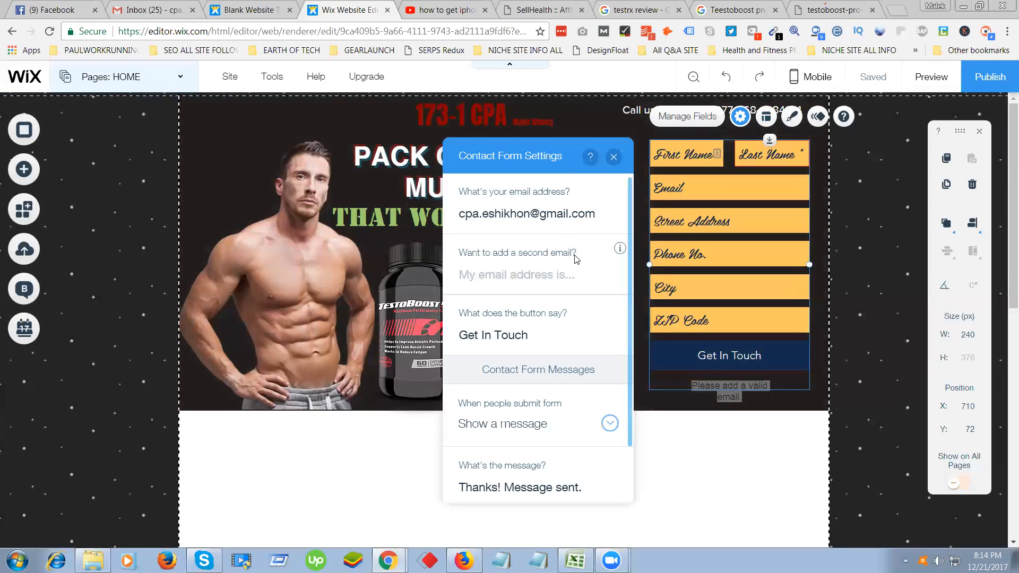
{"action": "left_click", "coordinate": [528, 337]}
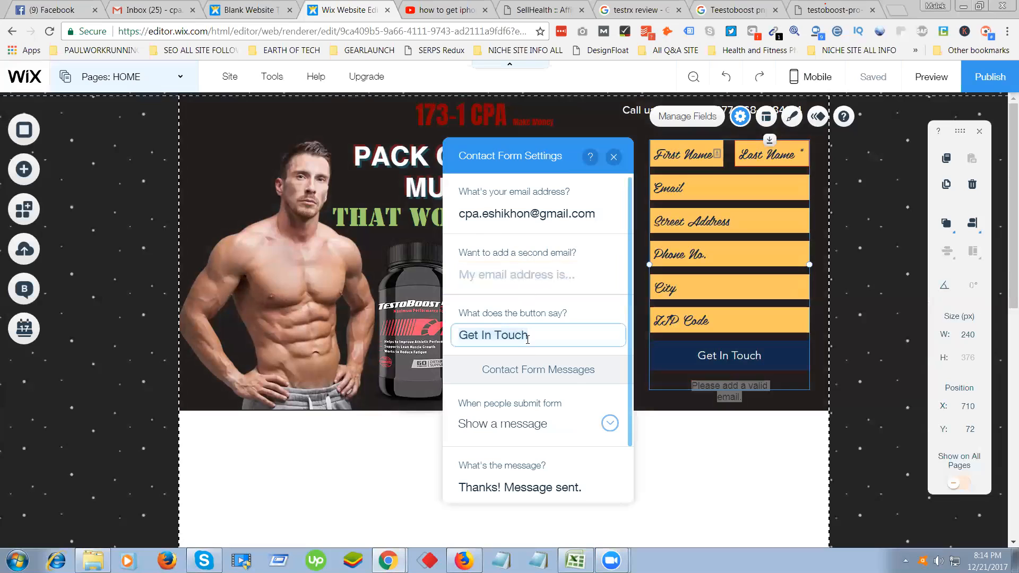
{"action": "left_click", "coordinate": [559, 336]}
{"action": "left_click", "coordinate": [528, 378]}
{"action": "scroll", "coordinate": [536, 379], "scroll_direction": "down", "scroll_amount": 1}
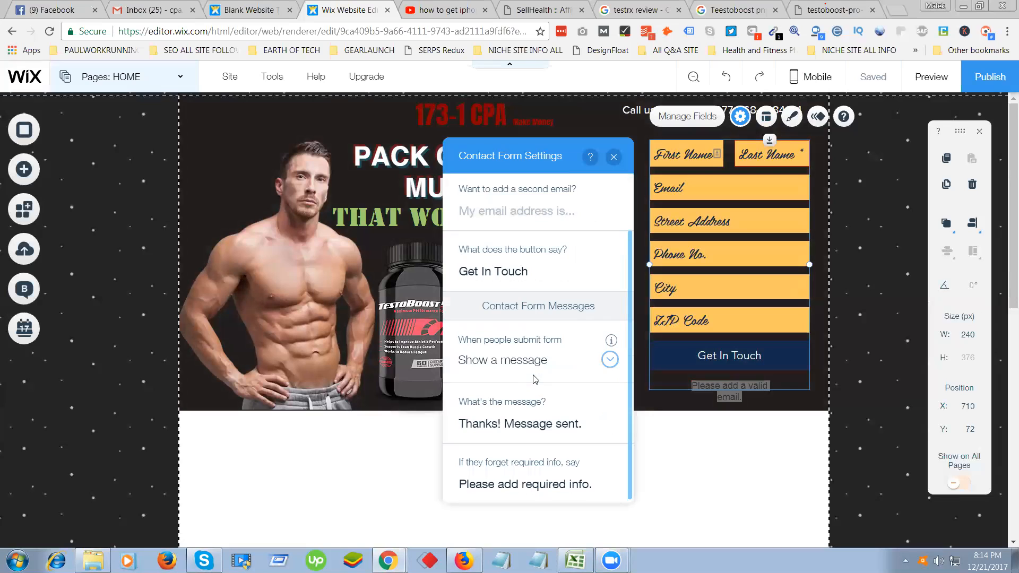
{"action": "scroll", "coordinate": [568, 406], "scroll_direction": "up", "scroll_amount": 1}
{"action": "left_click", "coordinate": [507, 214]}
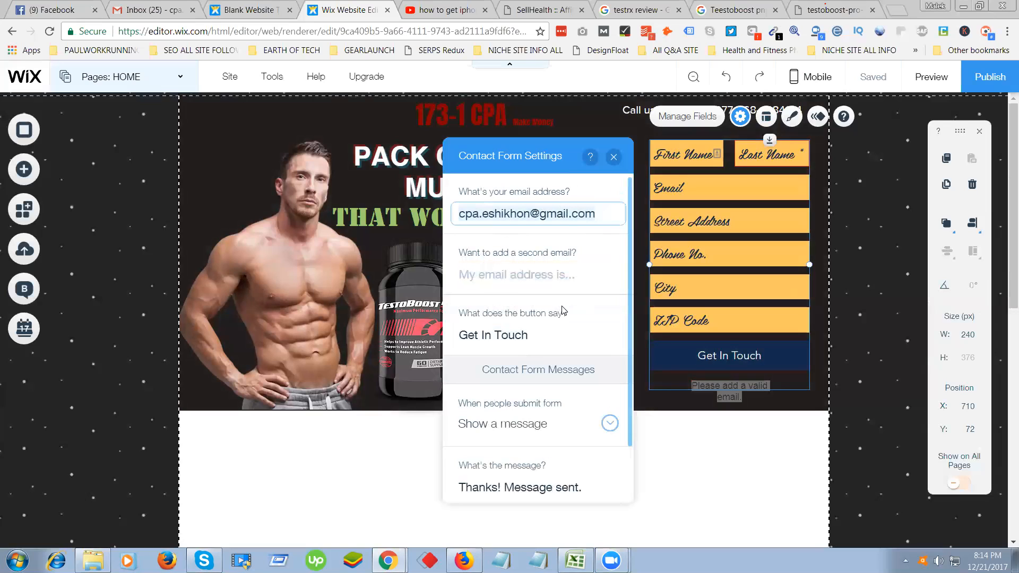
{"action": "left_click", "coordinate": [614, 157]}
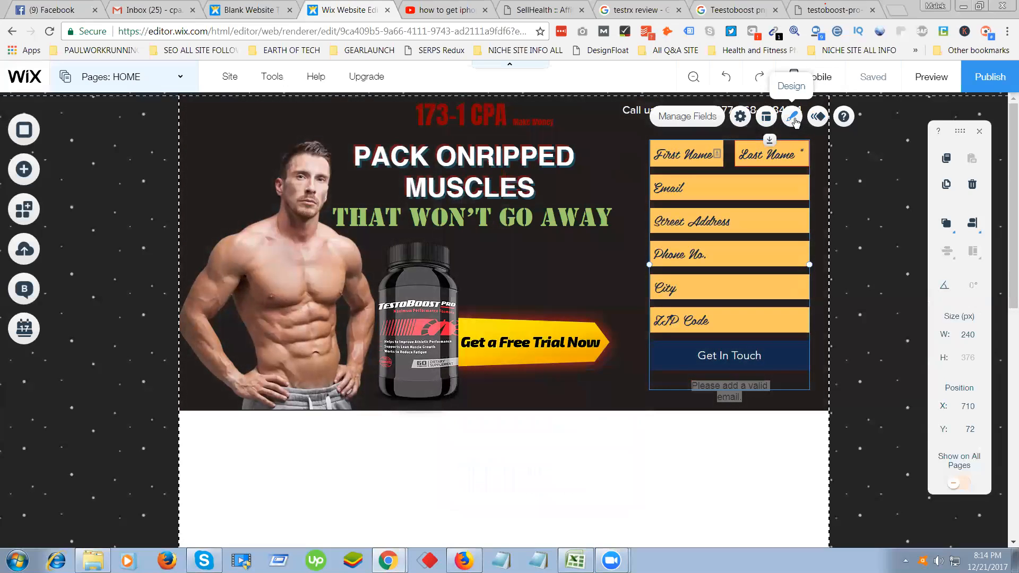
{"action": "left_click", "coordinate": [744, 119]}
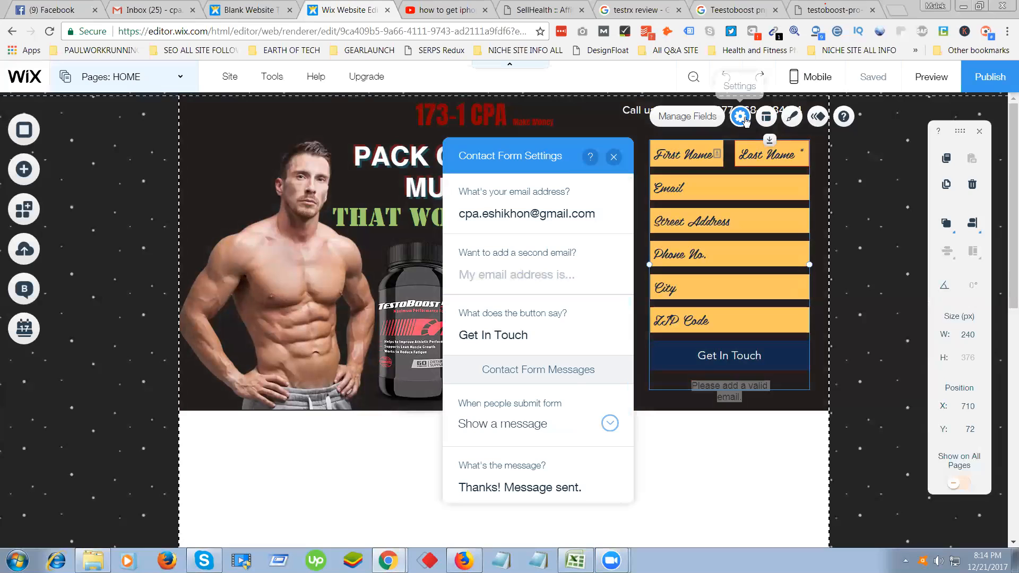
{"action": "left_click", "coordinate": [741, 116]}
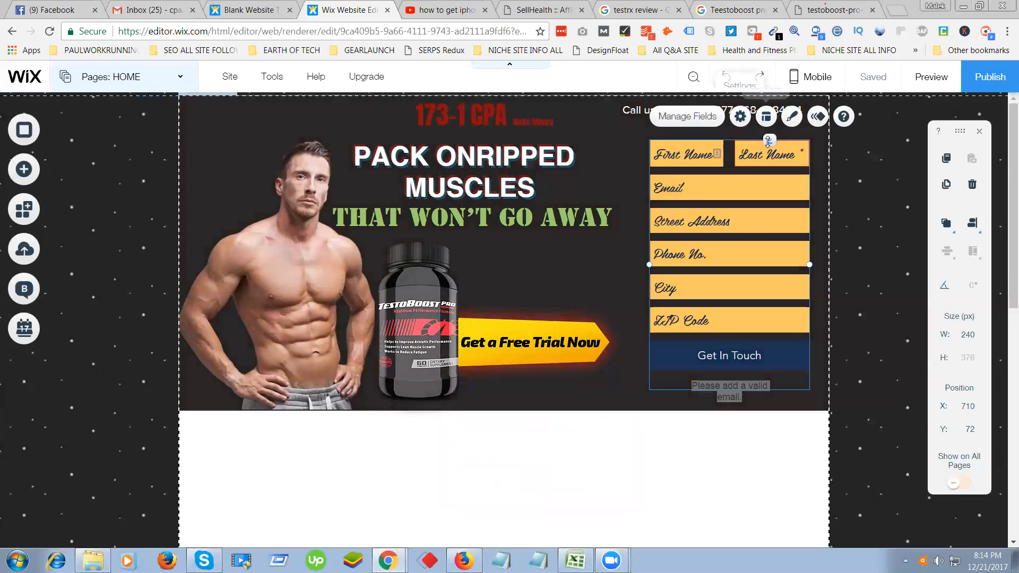
Browse the preset contact form designs and try alternatives on the order form.
{"action": "left_click", "coordinate": [792, 117]}
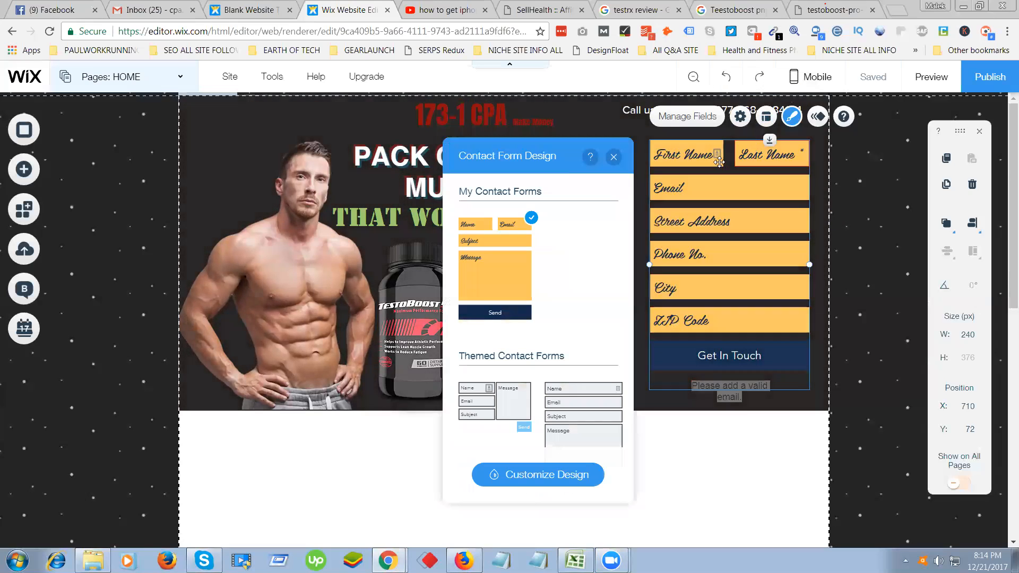
{"action": "scroll", "coordinate": [568, 321], "scroll_direction": "down", "scroll_amount": 1}
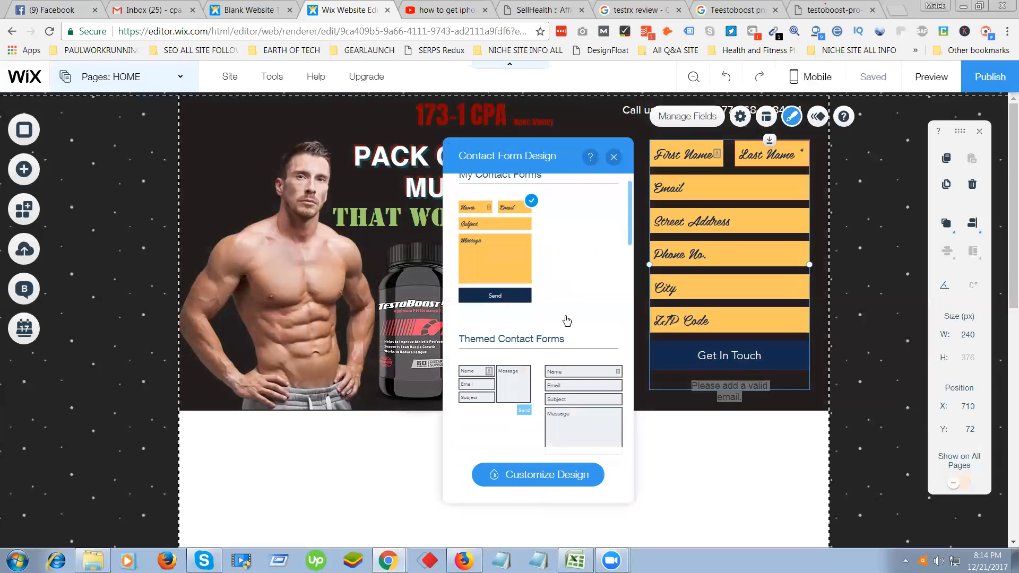
{"action": "scroll", "coordinate": [563, 323], "scroll_direction": "down", "scroll_amount": 6}
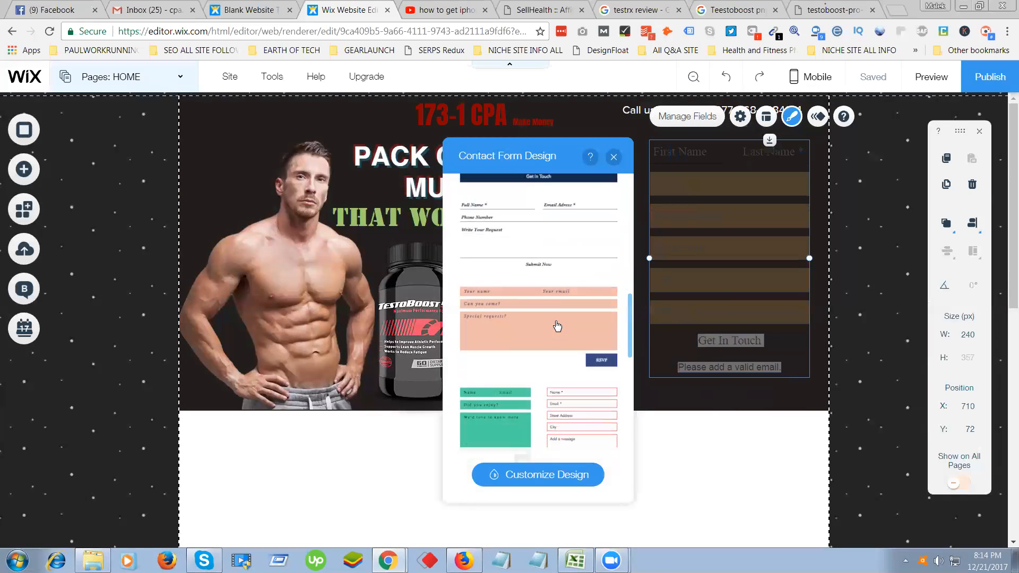
{"action": "scroll", "coordinate": [556, 325], "scroll_direction": "down", "scroll_amount": 3}
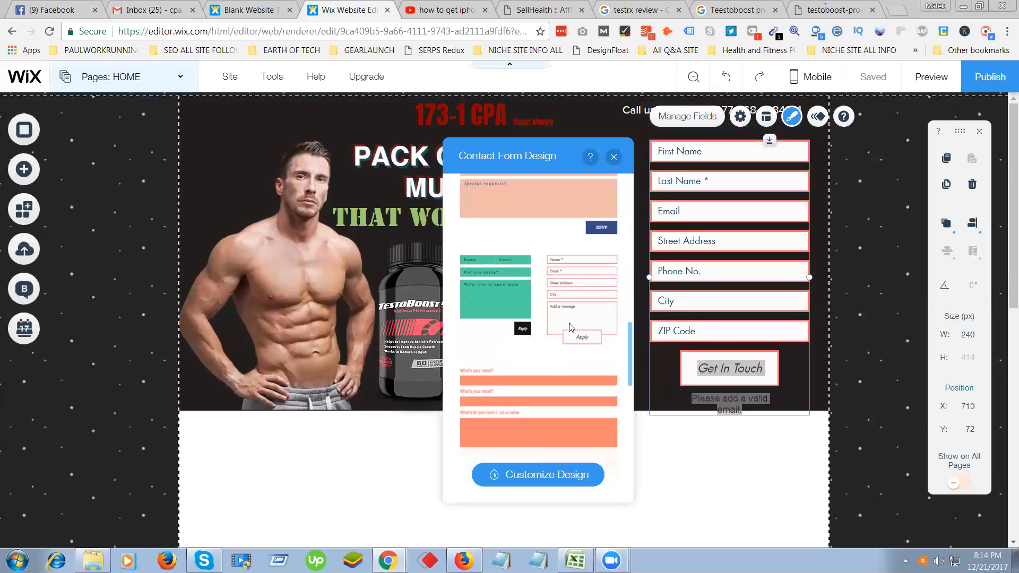
{"action": "scroll", "coordinate": [580, 322], "scroll_direction": "down", "scroll_amount": 2}
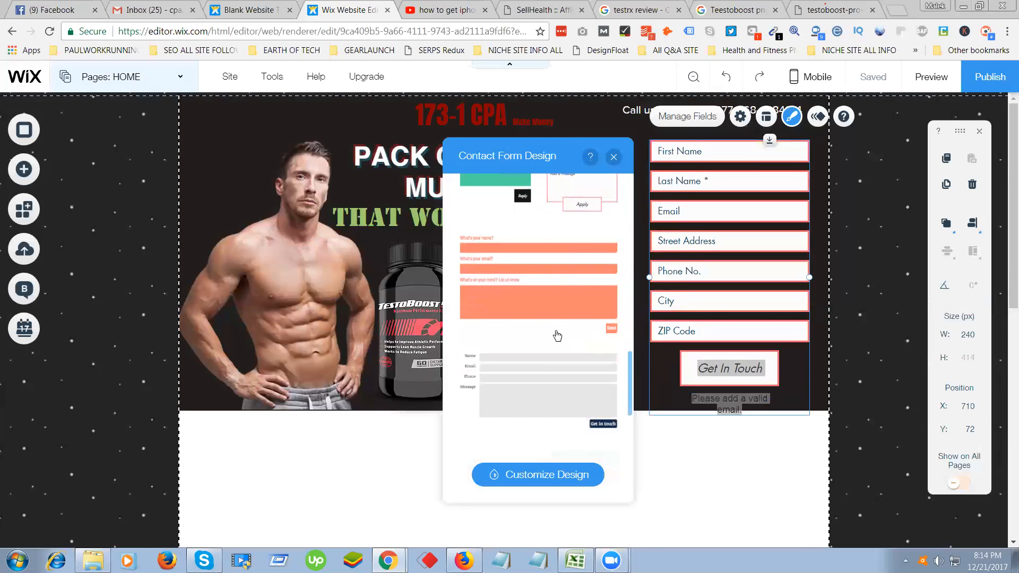
{"action": "scroll", "coordinate": [558, 335], "scroll_direction": "down", "scroll_amount": 6}
{"action": "scroll", "coordinate": [558, 335], "scroll_direction": "up", "scroll_amount": 7}
{"action": "scroll", "coordinate": [557, 335], "scroll_direction": "up", "scroll_amount": 5}
{"action": "left_click", "coordinate": [595, 292]}
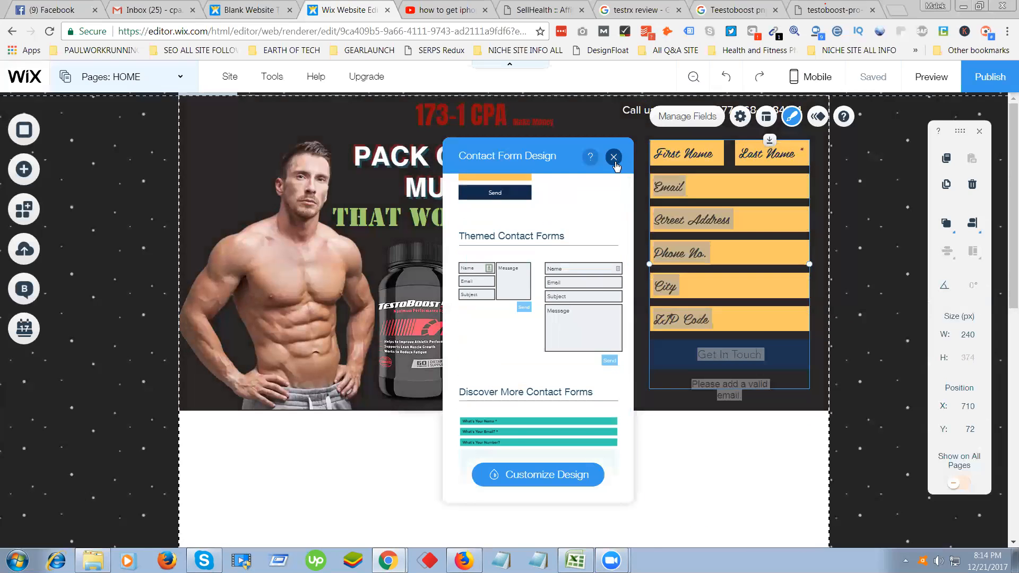
Close the form design options and delete the contact form from the hero section.
{"action": "left_click", "coordinate": [614, 157]}
{"action": "key", "text": "Delete"}
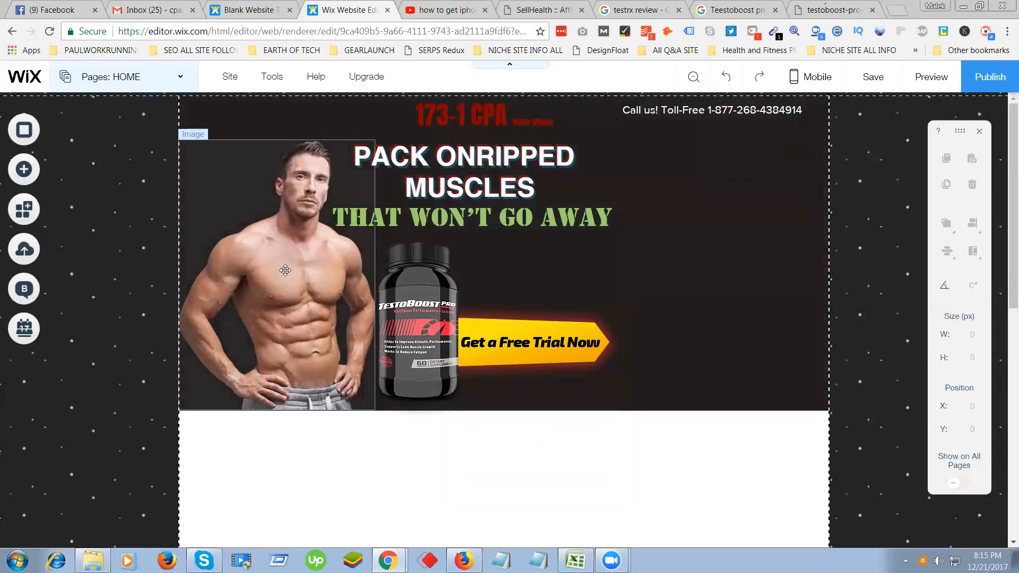
Duplicate the muscular man's photo, place the copy below the toll-free line and shrink it to about 218 × 300 px.
{"action": "left_click", "coordinate": [285, 271]}
{"action": "key", "text": "ctrl+c"}
{"action": "key", "text": "ctrl+v"}
{"action": "left_click_drag", "start_coordinate": [299, 278], "coordinate": [720, 260]}
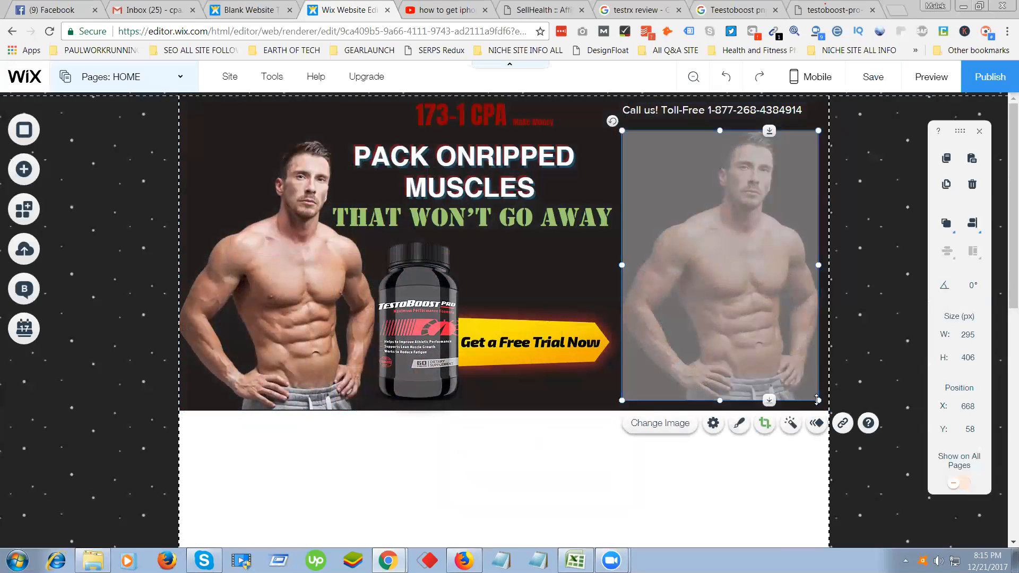
{"action": "left_click_drag", "start_coordinate": [819, 400], "coordinate": [766, 331]}
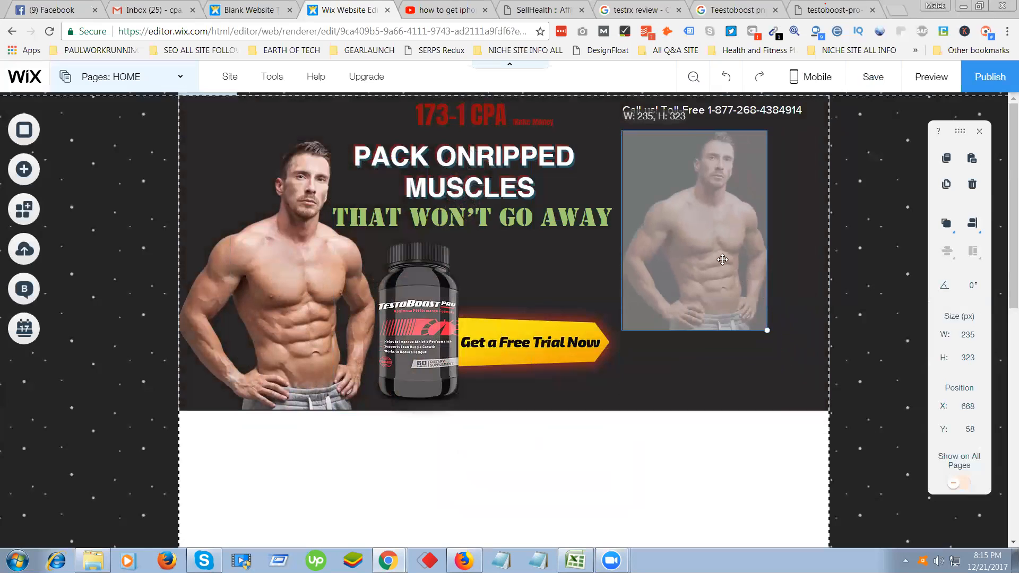
{"action": "left_click_drag", "start_coordinate": [724, 234], "coordinate": [744, 233]}
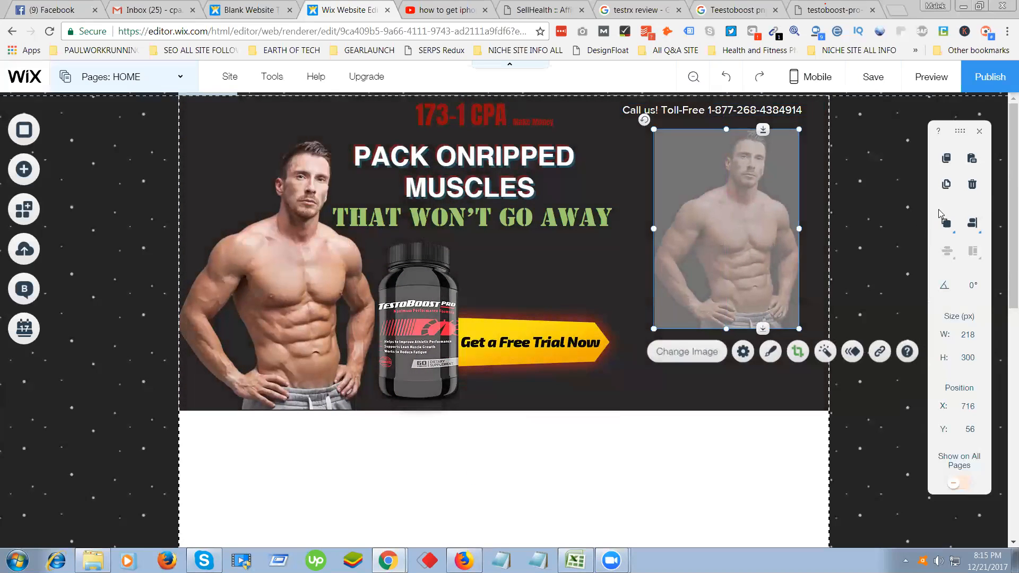
{"action": "left_click", "coordinate": [890, 198]}
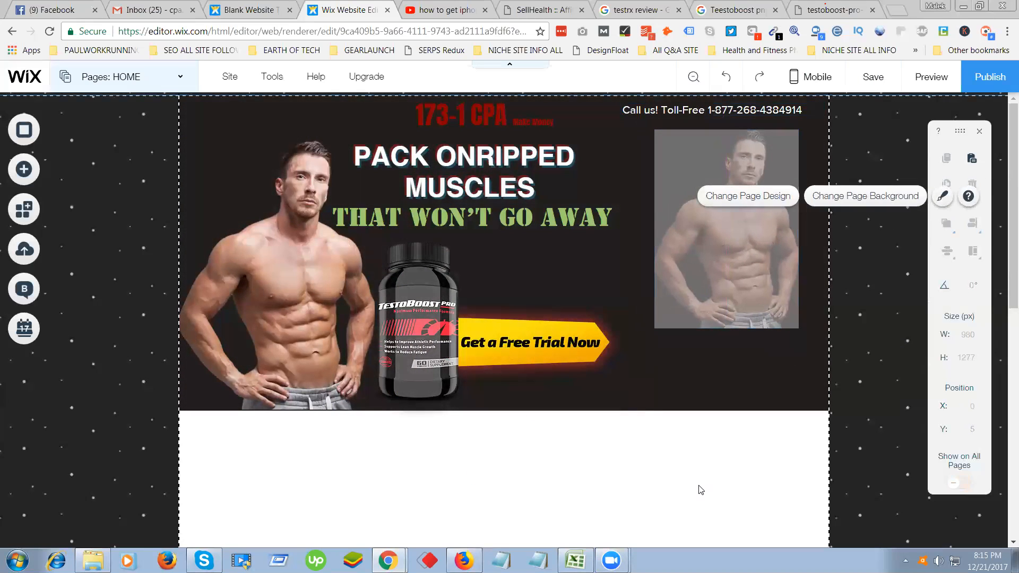
Tilt the copied photo counterclockwise to about 346°.
{"action": "left_click", "coordinate": [753, 275]}
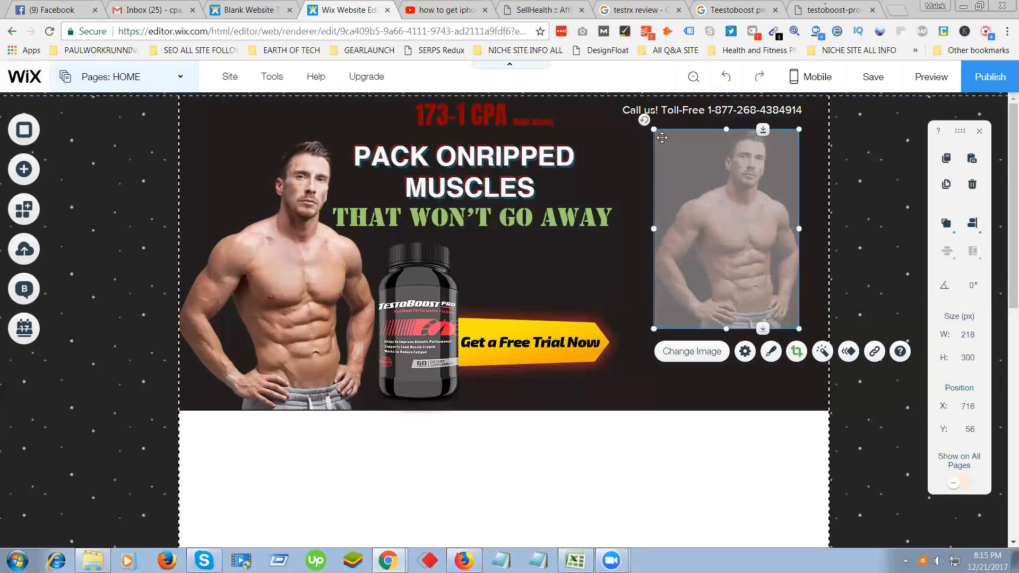
{"action": "left_click_drag", "start_coordinate": [644, 121], "coordinate": [619, 140]}
{"action": "left_click", "coordinate": [903, 187]}
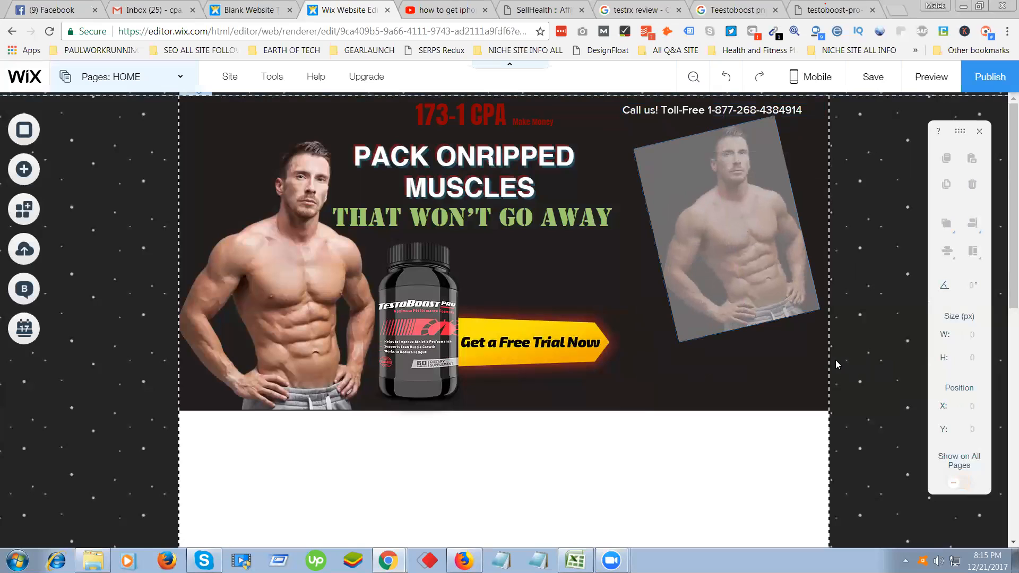
Try cropping the tilted photo copy at 39% zoom, and delete that copy.
{"action": "left_click", "coordinate": [769, 283]}
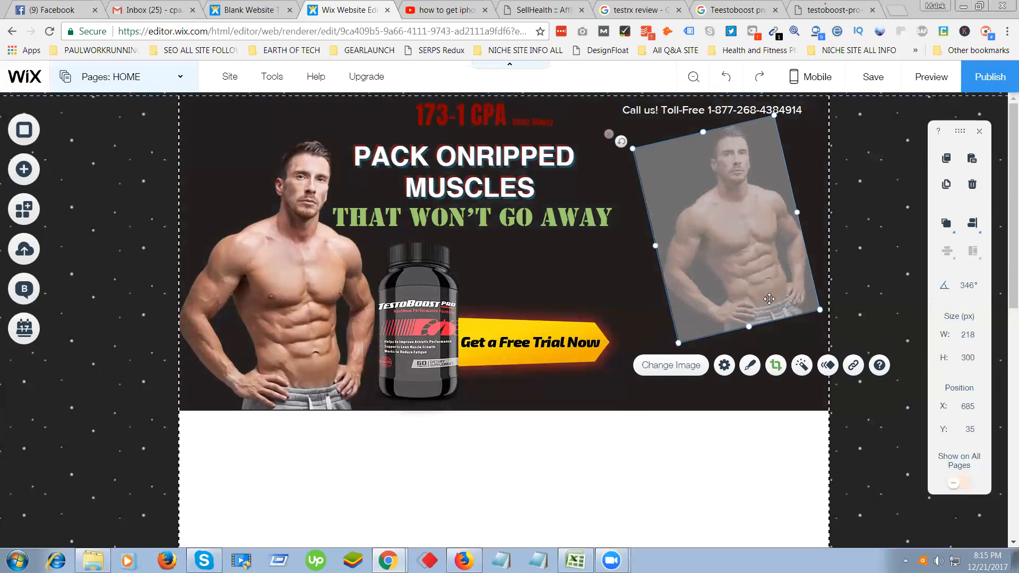
{"action": "left_click", "coordinate": [775, 371]}
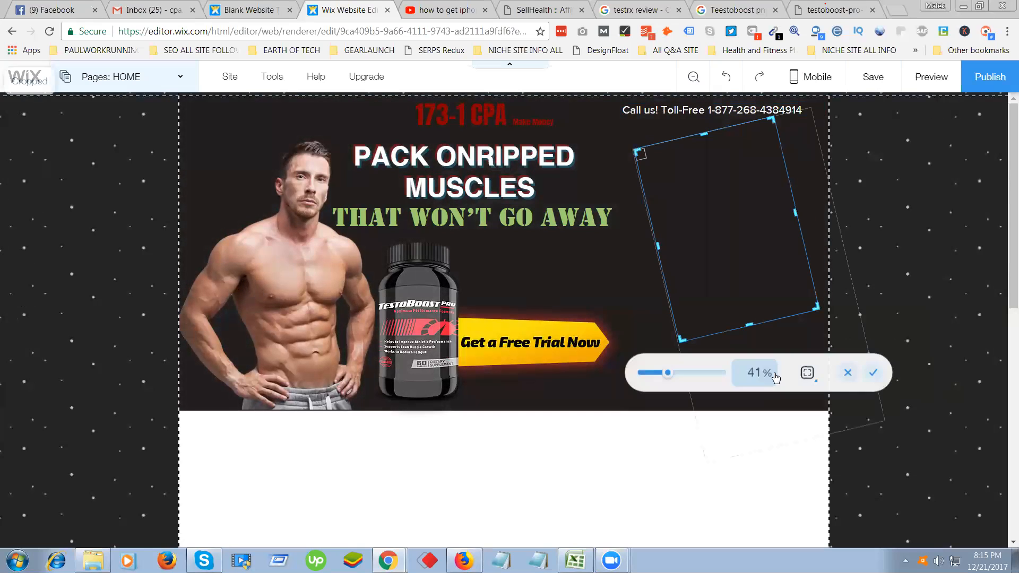
{"action": "left_click", "coordinate": [865, 372]}
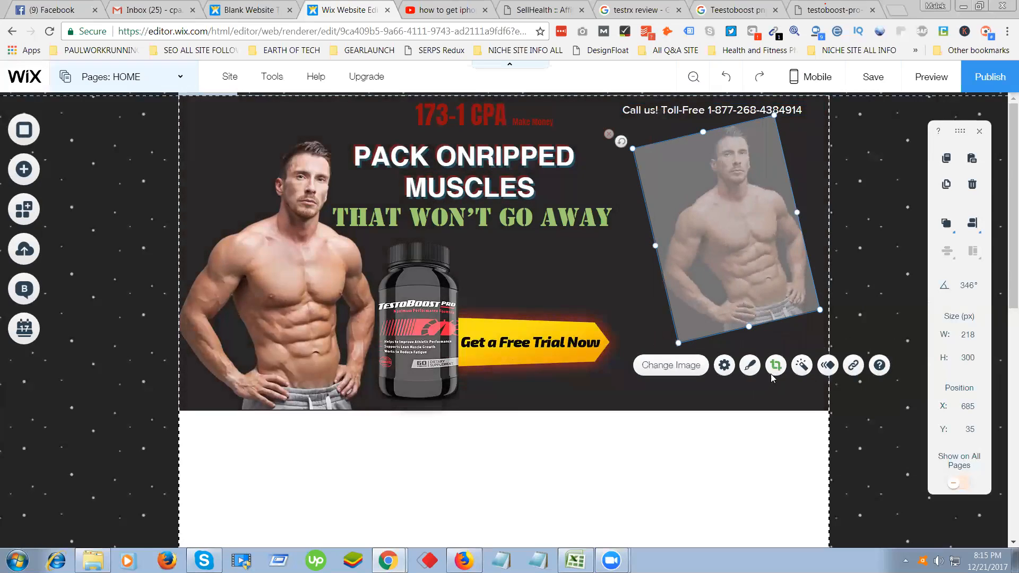
{"action": "left_click", "coordinate": [776, 365]}
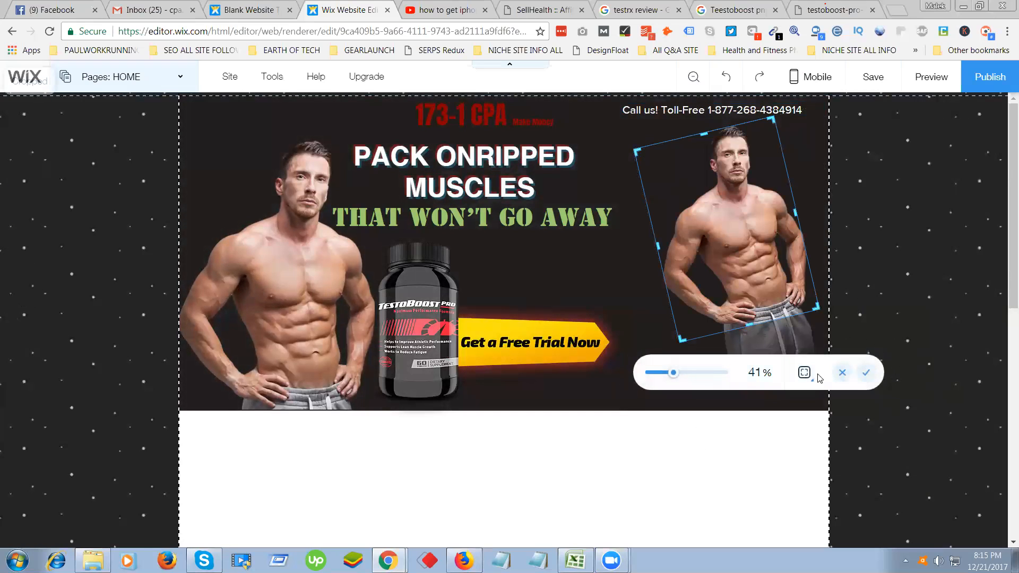
{"action": "mouse_move", "coordinate": [675, 375]}
{"action": "left_mouse_down"}
{"action": "mouse_move", "coordinate": [682, 376]}
{"action": "mouse_move", "coordinate": [671, 375]}
{"action": "left_mouse_up"}
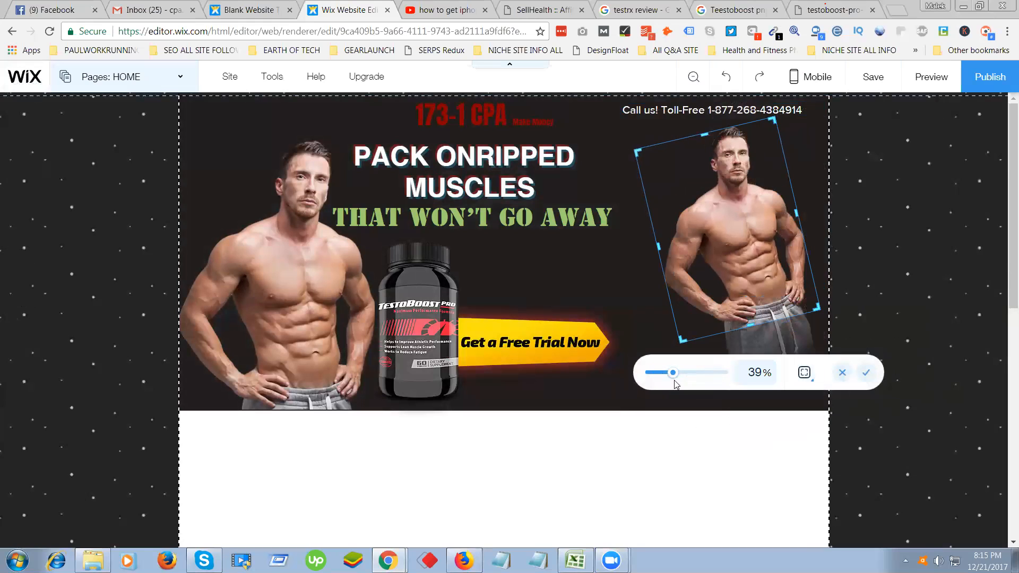
{"action": "left_click", "coordinate": [866, 373]}
{"action": "left_click", "coordinate": [709, 457]}
{"action": "left_click", "coordinate": [761, 249]}
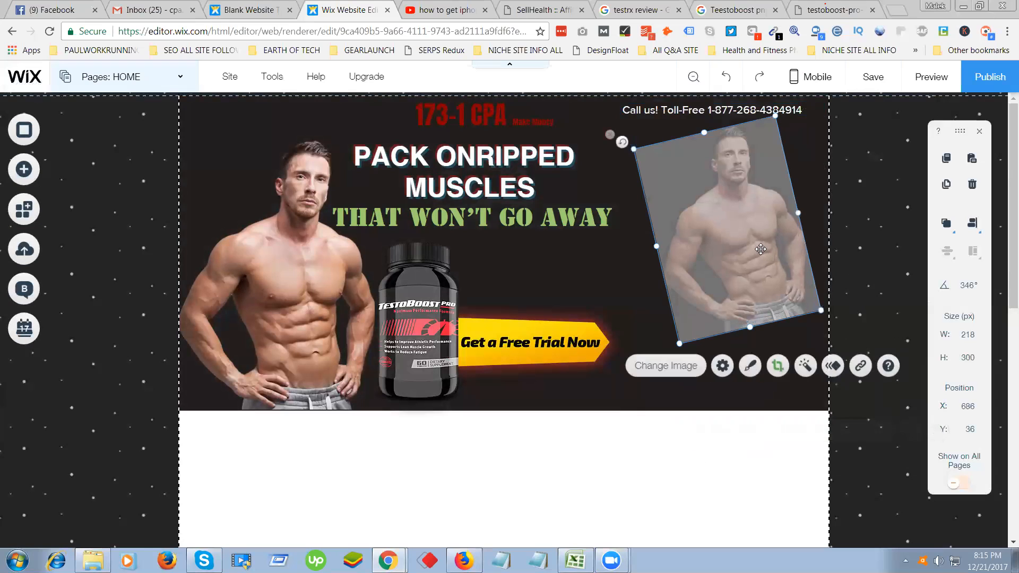
{"action": "key", "text": "Delete"}
Duplicate the original man's photo again and place the copy below the toll-free line at about X 652, Y 51.
{"action": "left_click", "coordinate": [304, 301]}
{"action": "key", "text": "ctrl+c"}
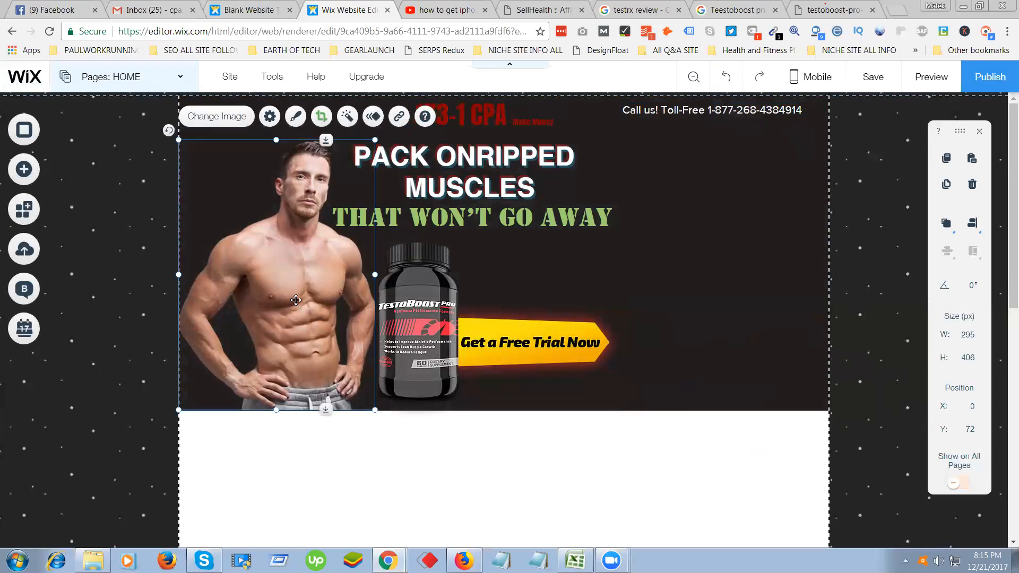
{"action": "key", "text": "ctrl+v"}
{"action": "left_click_drag", "start_coordinate": [325, 311], "coordinate": [731, 277]}
{"action": "left_click", "coordinate": [711, 458]}
{"action": "left_click", "coordinate": [738, 296]}
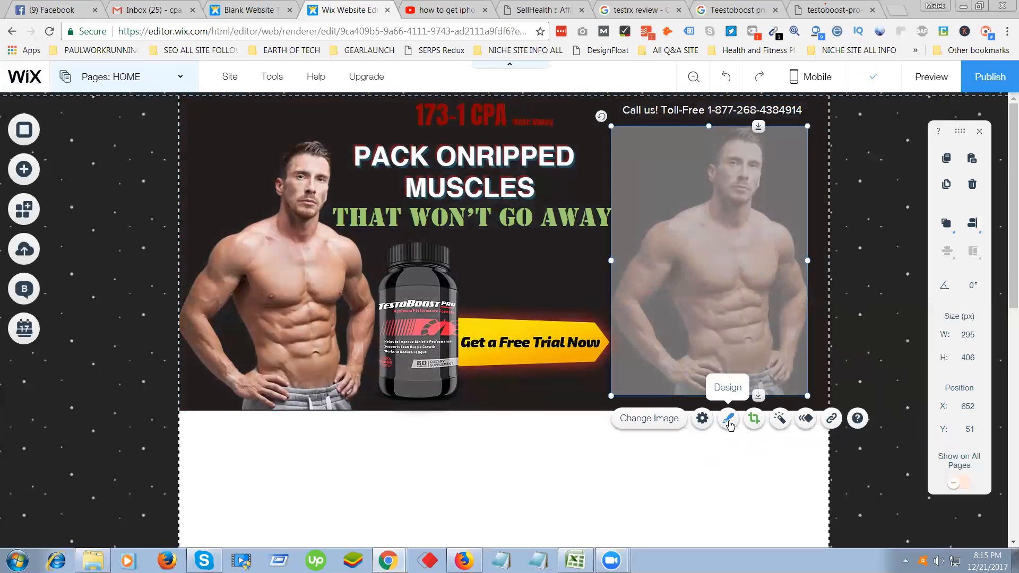
Apply the themed frame with taped corners to the copied photo.
{"action": "left_click", "coordinate": [729, 420]}
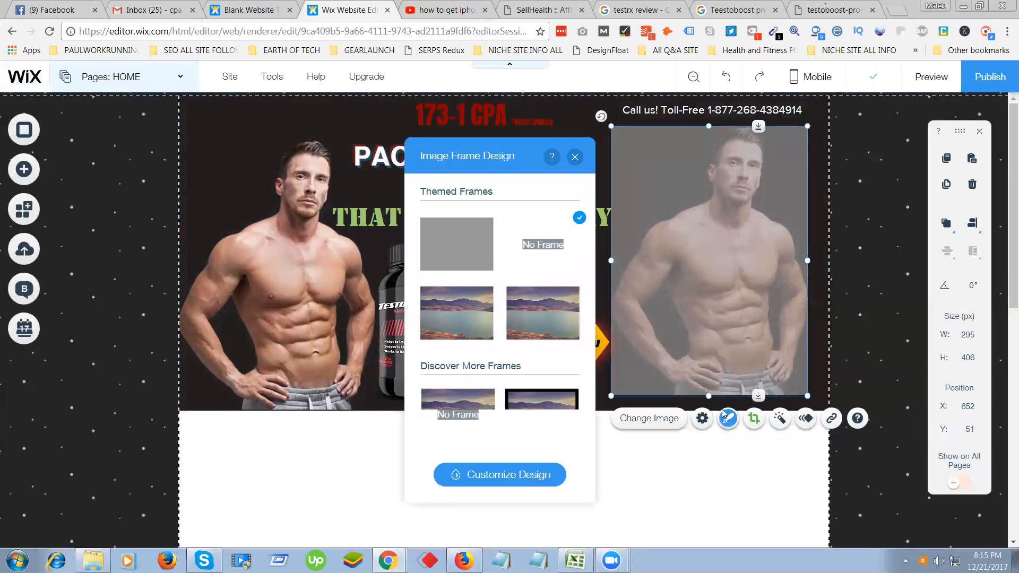
{"action": "left_click", "coordinate": [534, 321]}
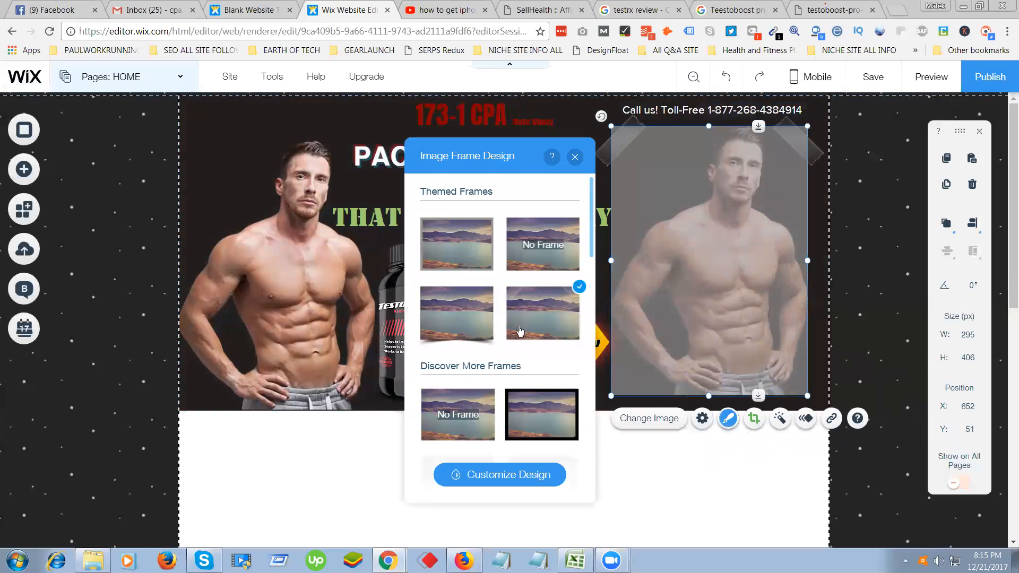
{"action": "left_click", "coordinate": [575, 157]}
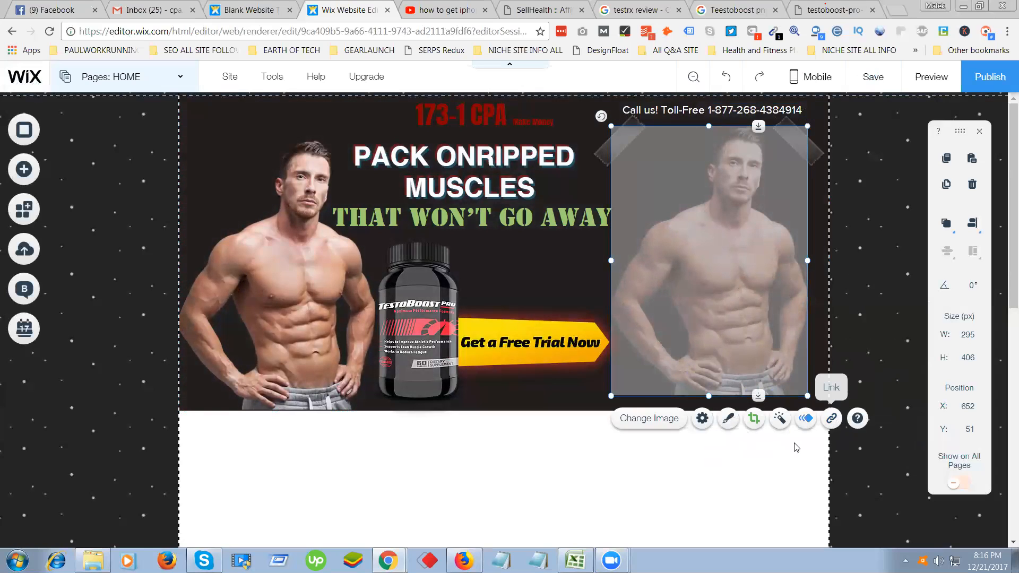
{"action": "left_click", "coordinate": [696, 480]}
Shrink the taped photo to about 210 × 289 px, tilt it counterclockwise and move it toward the hero's outer edge.
{"action": "left_click_drag", "start_coordinate": [808, 396], "coordinate": [751, 318]}
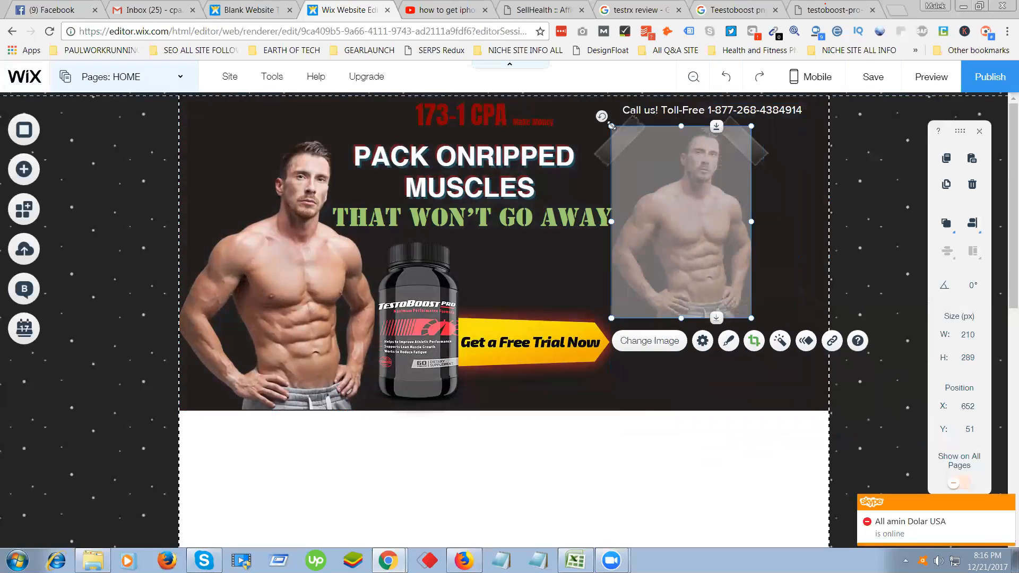
{"action": "left_click_drag", "start_coordinate": [602, 116], "coordinate": [585, 163]}
{"action": "left_click_drag", "start_coordinate": [732, 221], "coordinate": [776, 215]}
{"action": "left_click", "coordinate": [868, 332]}
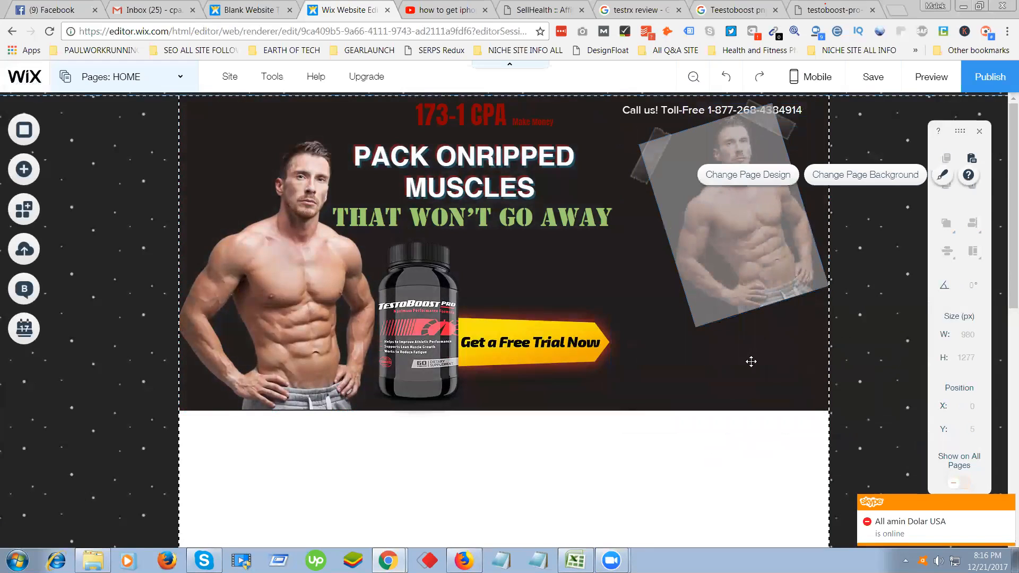
Resize the bottle and free trial image to about 374 × 244 px and position it at about X 267, Y 236.
{"action": "left_click", "coordinate": [516, 347]}
{"action": "left_click_drag", "start_coordinate": [623, 416], "coordinate": [605, 405]}
{"action": "left_click_drag", "start_coordinate": [504, 347], "coordinate": [505, 361]}
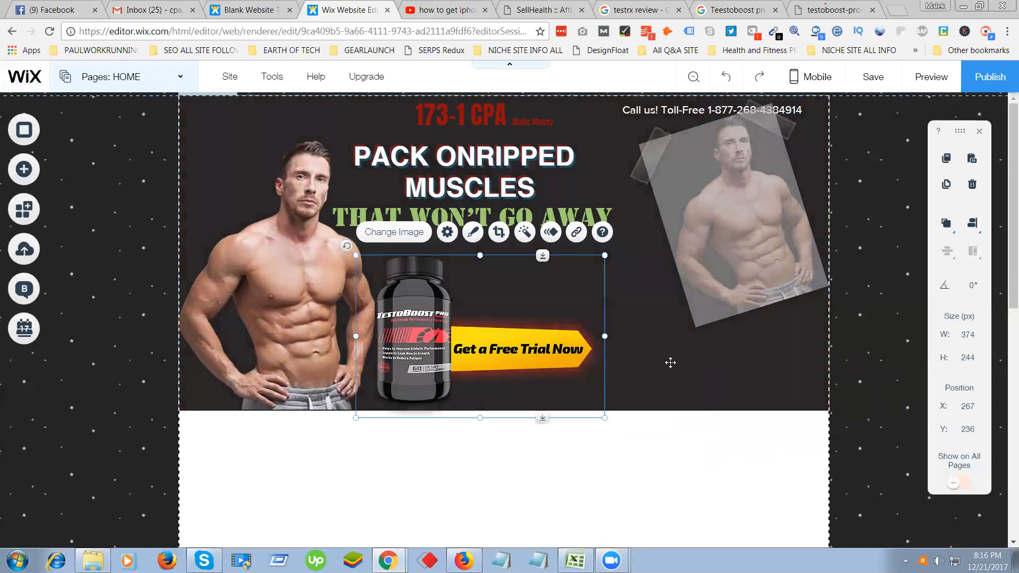
{"action": "left_click", "coordinate": [672, 473]}
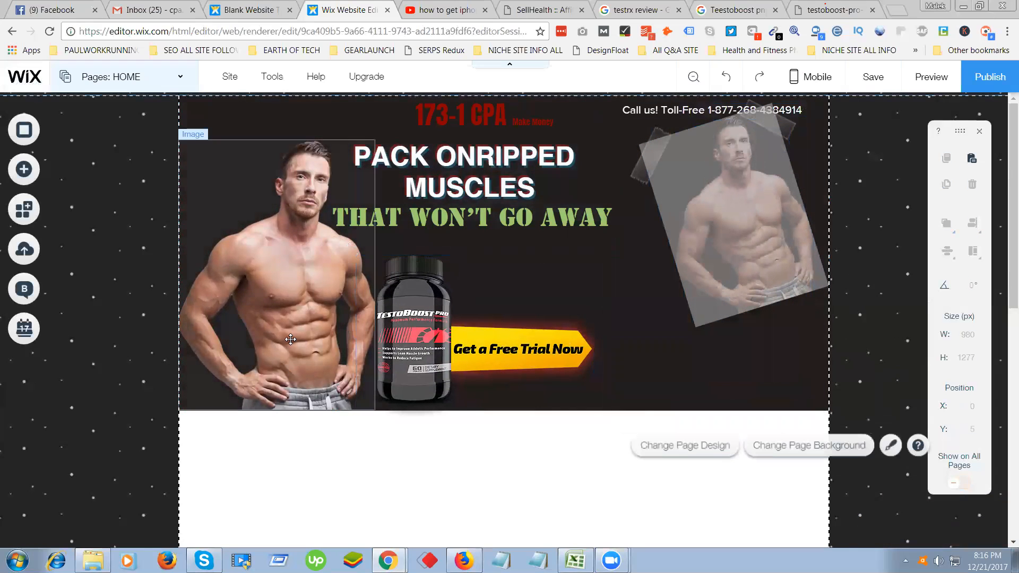
Add the red rectangular "Try Me" text button below the taped photo, sized about 232 × 50 px at about X 693, Y 367.
{"action": "left_click", "coordinate": [32, 173]}
{"action": "left_click", "coordinate": [78, 218]}
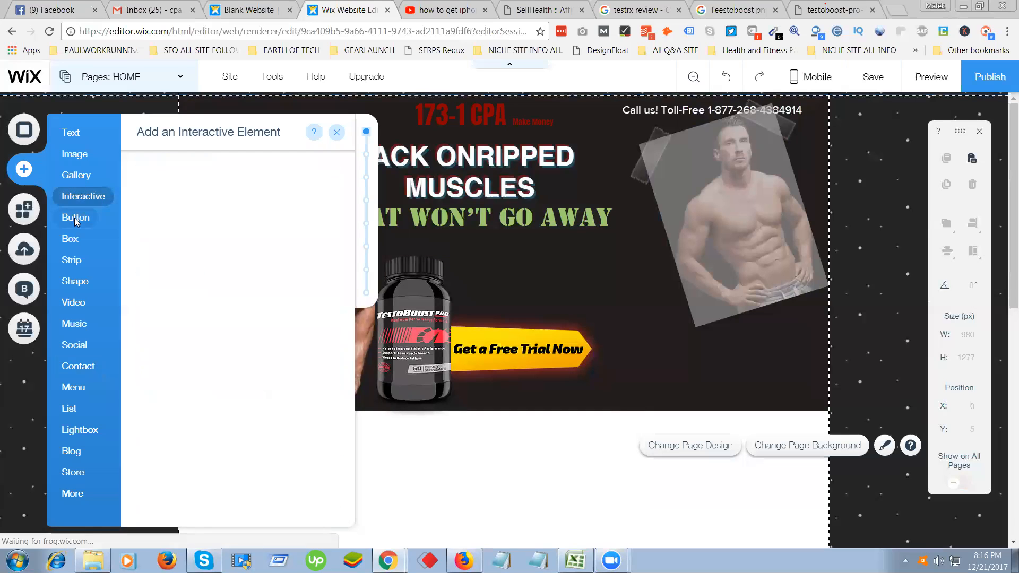
{"action": "scroll", "coordinate": [281, 367], "scroll_direction": "down", "scroll_amount": 2}
{"action": "scroll", "coordinate": [276, 371], "scroll_direction": "down", "scroll_amount": 7}
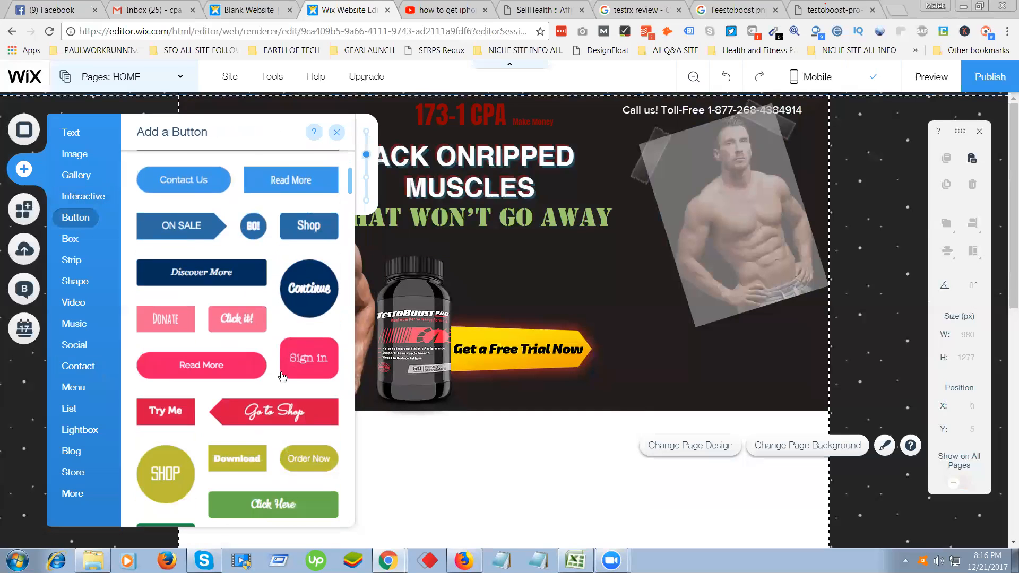
{"action": "scroll", "coordinate": [262, 362], "scroll_direction": "down", "scroll_amount": 5}
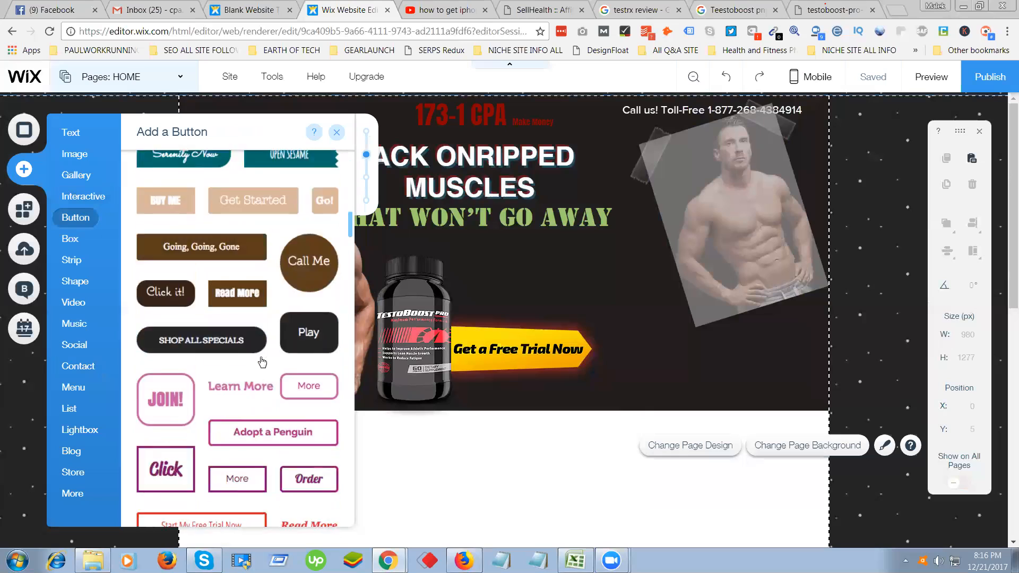
{"action": "scroll", "coordinate": [261, 358], "scroll_direction": "down", "scroll_amount": 3}
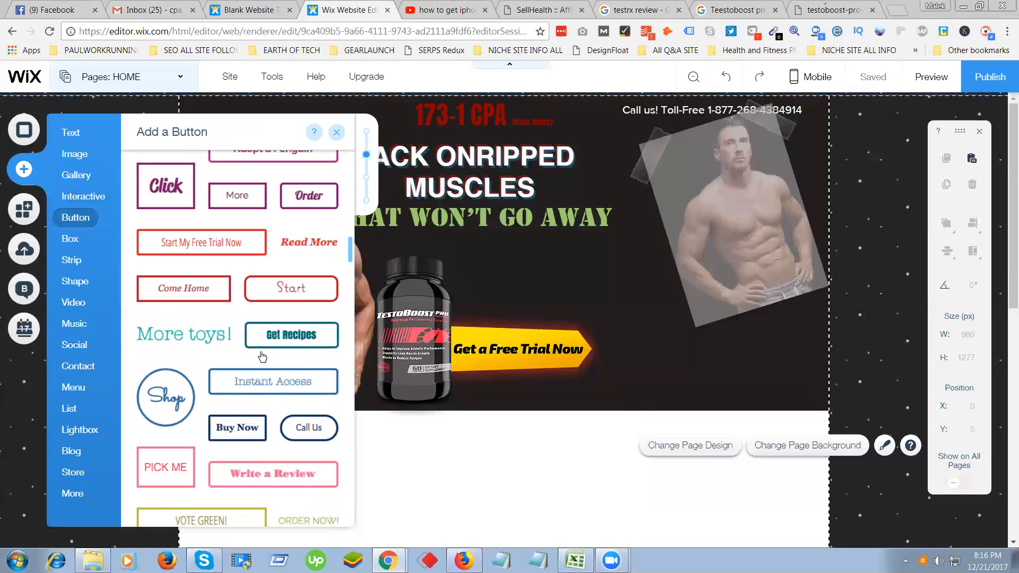
{"action": "scroll", "coordinate": [262, 356], "scroll_direction": "down", "scroll_amount": 6}
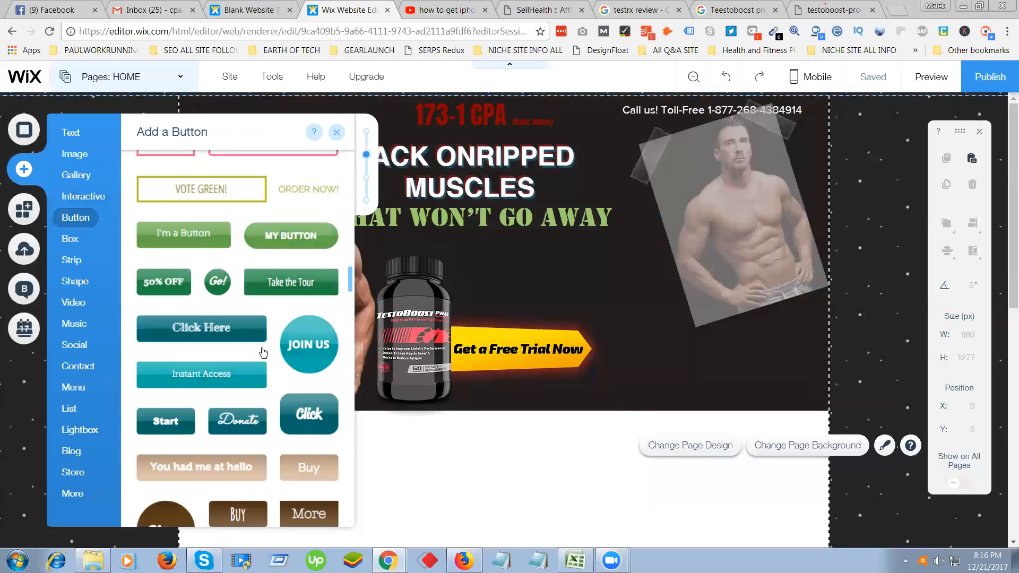
{"action": "scroll", "coordinate": [264, 353], "scroll_direction": "down", "scroll_amount": 6}
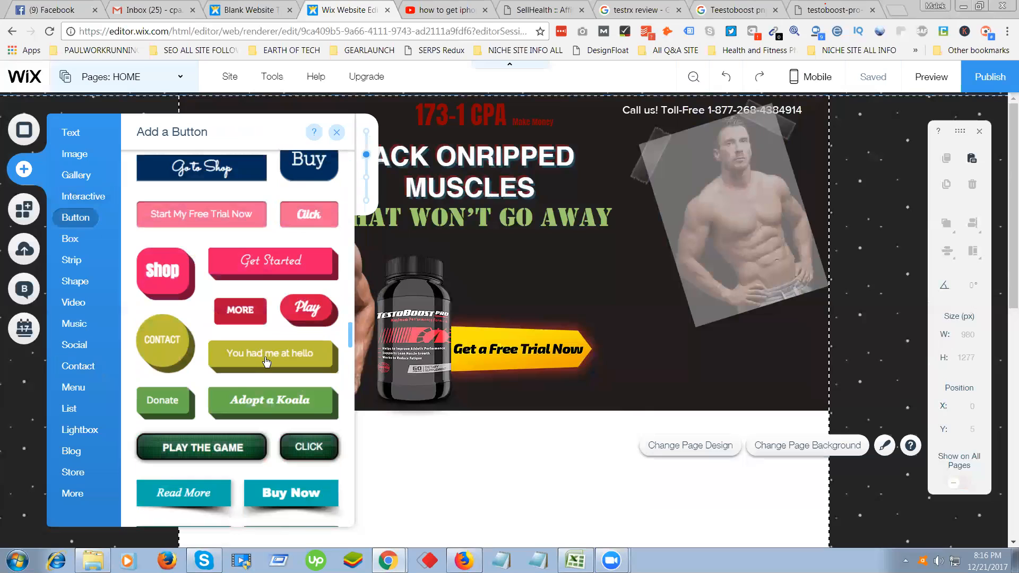
{"action": "scroll", "coordinate": [266, 362], "scroll_direction": "down", "scroll_amount": 11}
{"action": "scroll", "coordinate": [266, 361], "scroll_direction": "up", "scroll_amount": 4}
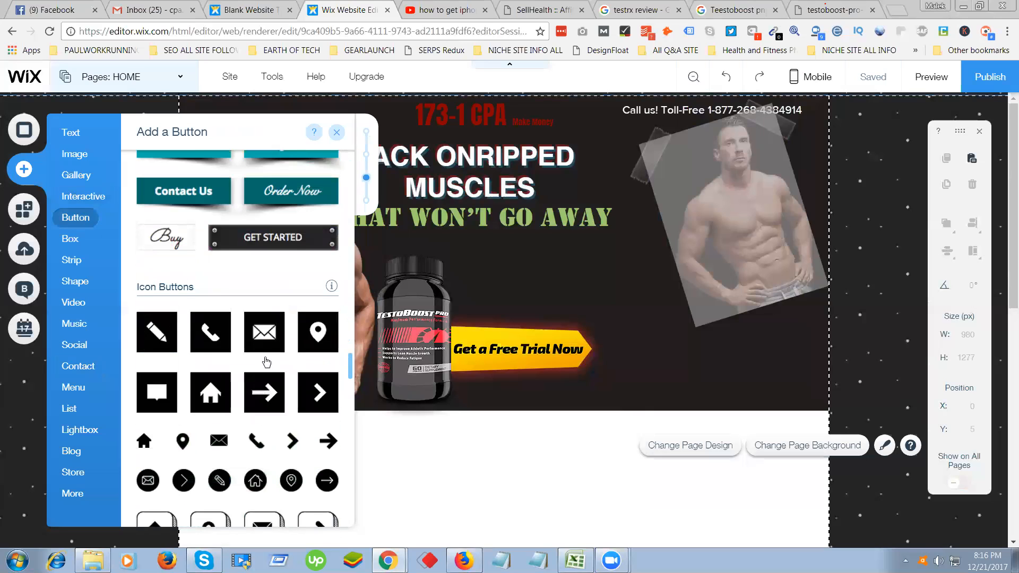
{"action": "scroll", "coordinate": [266, 362], "scroll_direction": "up", "scroll_amount": 8}
{"action": "scroll", "coordinate": [267, 361], "scroll_direction": "up", "scroll_amount": 8}
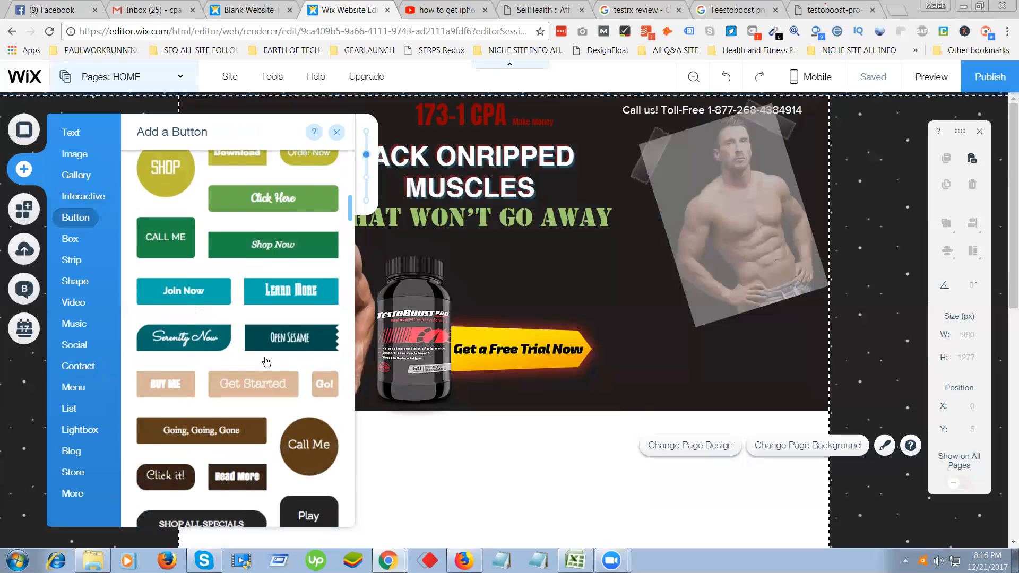
{"action": "scroll", "coordinate": [265, 368], "scroll_direction": "up", "scroll_amount": 2}
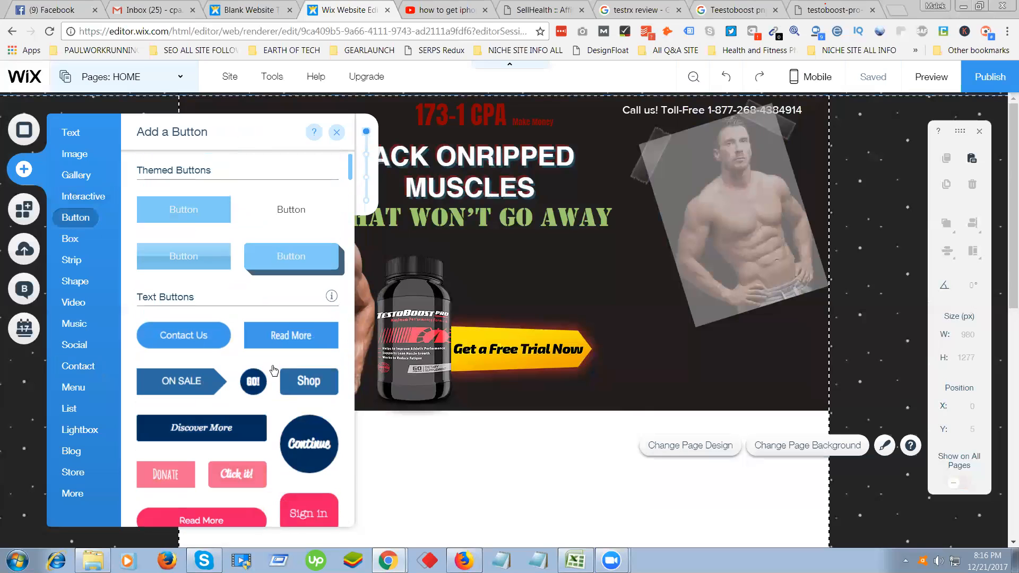
{"action": "scroll", "coordinate": [274, 370], "scroll_direction": "down", "scroll_amount": 4}
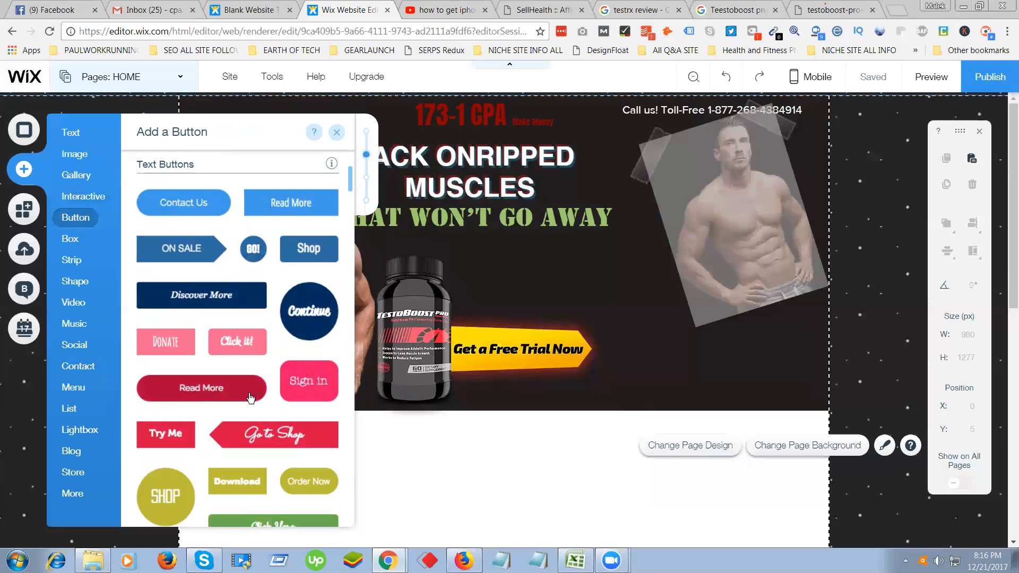
{"action": "left_click_drag", "start_coordinate": [178, 441], "coordinate": [794, 350]}
{"action": "left_click_drag", "start_coordinate": [717, 365], "coordinate": [717, 371]}
Change the red button's text to "GET IT NOW".
{"action": "double_click", "coordinate": [734, 353]}
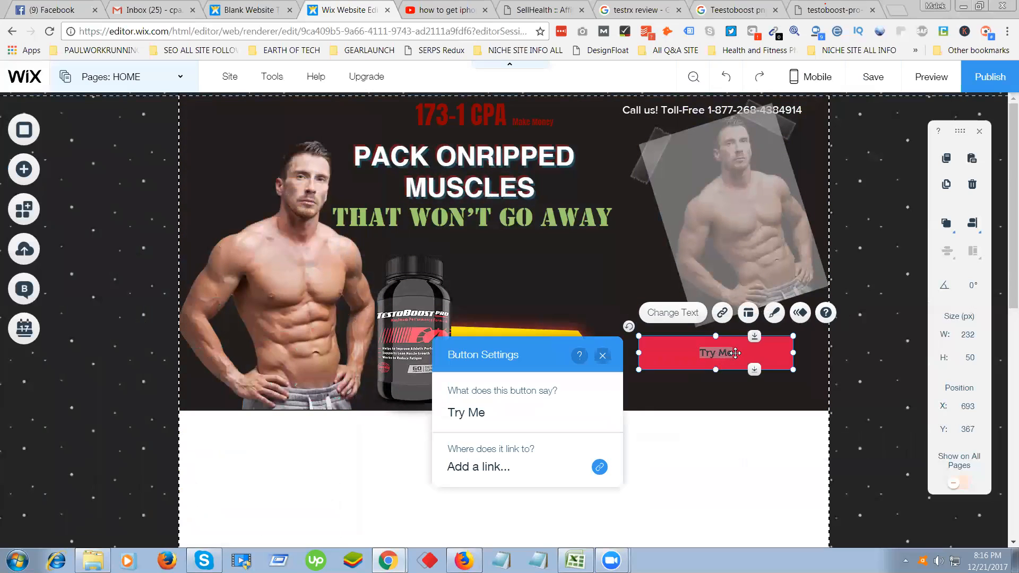
{"action": "left_click", "coordinate": [495, 413]}
{"action": "left_click_drag", "start_coordinate": [502, 414], "coordinate": [396, 414]}
{"action": "left_click", "coordinate": [502, 410]}
{"action": "key", "text": "BackSpace"}
{"action": "key", "text": "BackSpace"}
{"action": "key", "text": "BackSpace"}
{"action": "key", "text": "BackSpace"}
{"action": "key", "text": "BackSpace"}
{"action": "key", "text": "BackSpace"}
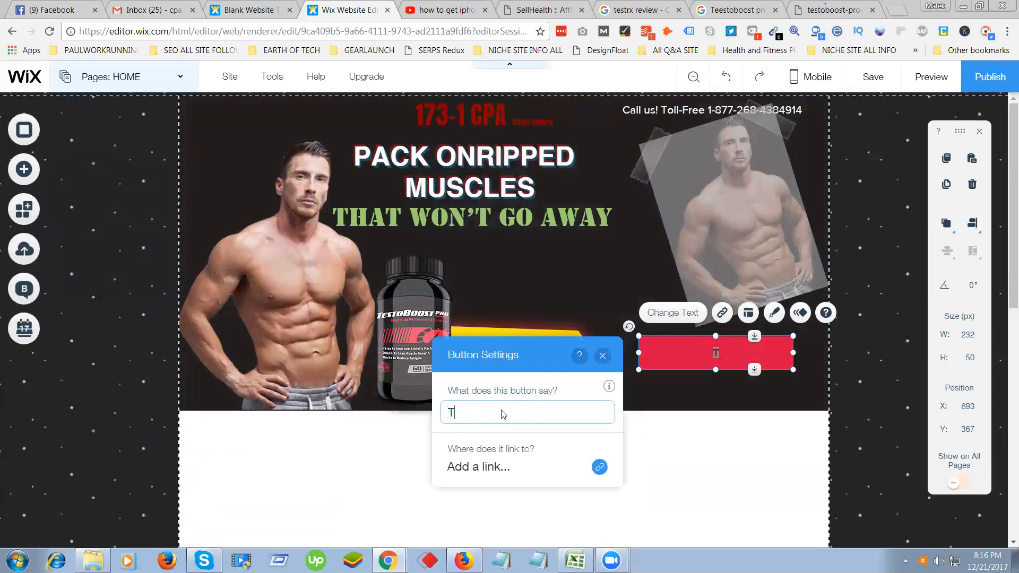
{"action": "type", "text": "GET IT NOW"}
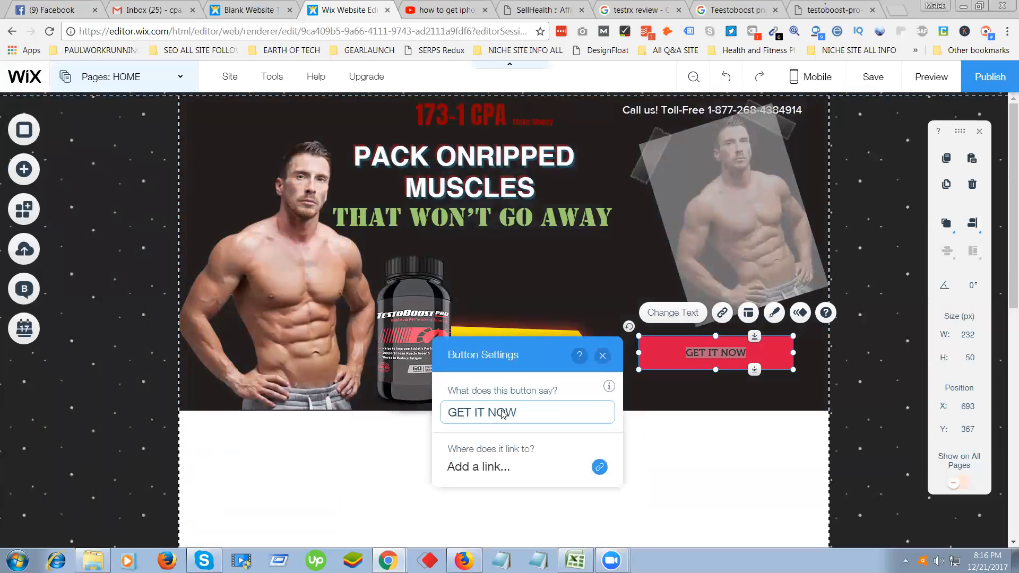
{"action": "left_click", "coordinate": [501, 467]}
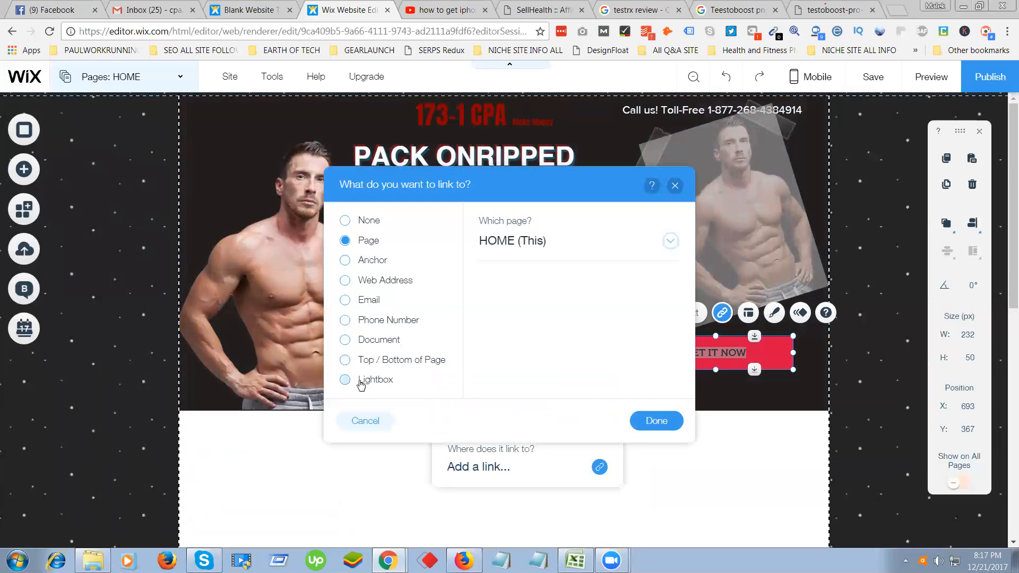
{"action": "left_click", "coordinate": [346, 280]}
{"action": "left_click", "coordinate": [522, 238]}
{"action": "type", "text": "WWW"}
{"action": "key", "text": "BackSpace"}
{"action": "key", "text": "BackSpace"}
{"action": "type", "text": "www.facebook.com"}
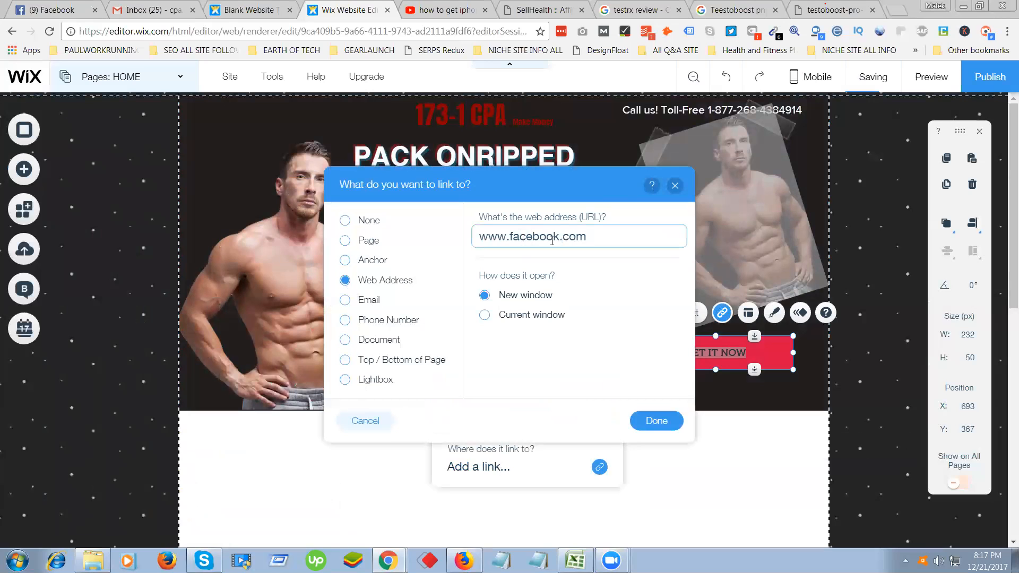
{"action": "left_click", "coordinate": [662, 422]}
{"action": "left_click", "coordinate": [745, 459]}
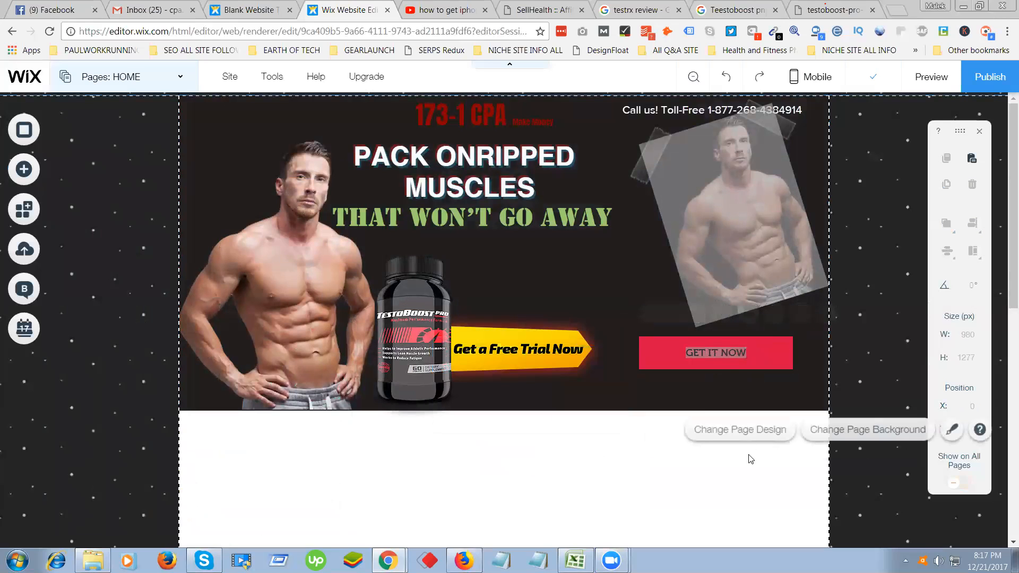
Deselect the finished button and save the site.
{"action": "left_click", "coordinate": [759, 353]}
{"action": "left_click", "coordinate": [714, 464]}
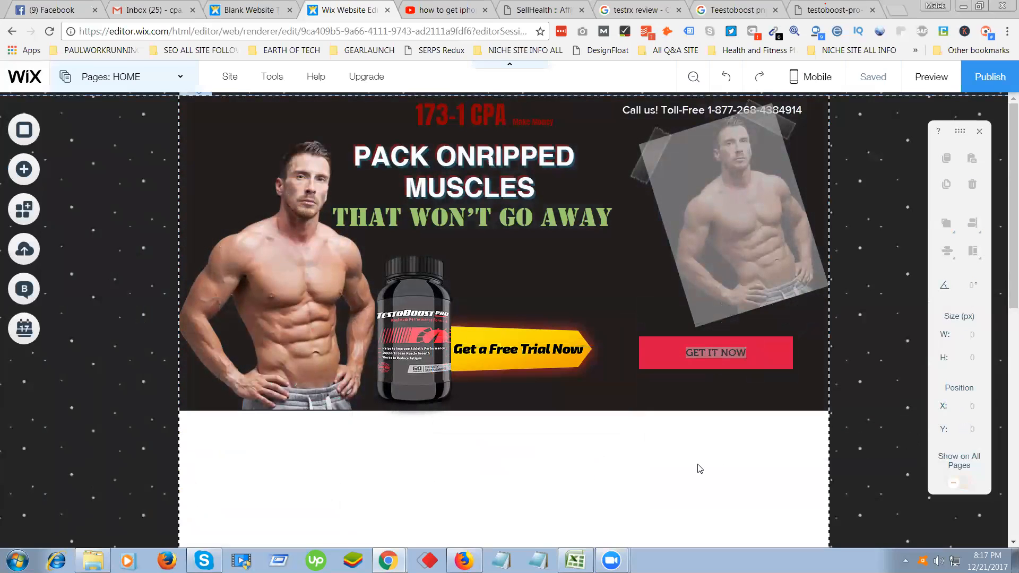
{"action": "left_click", "coordinate": [873, 83]}
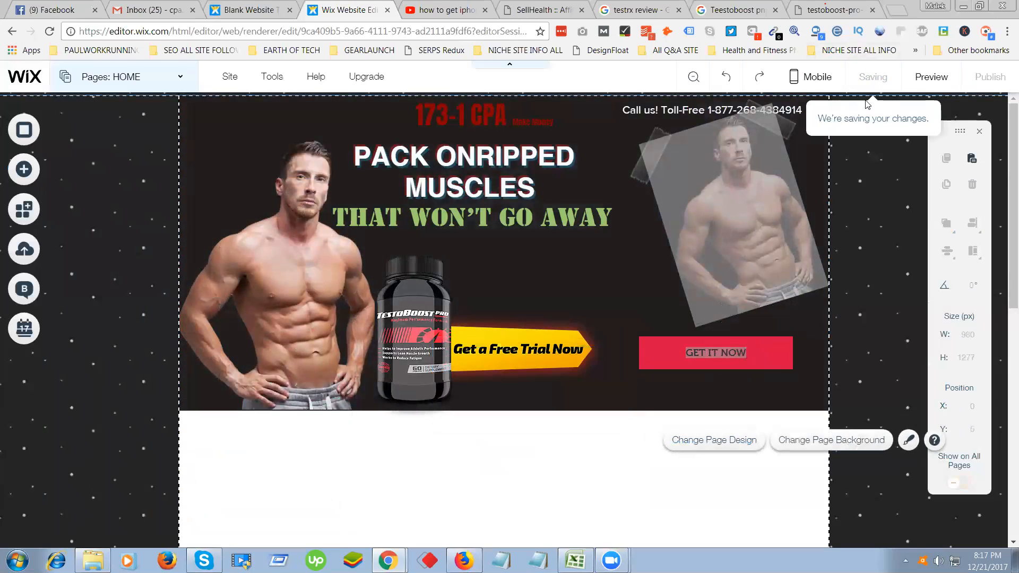
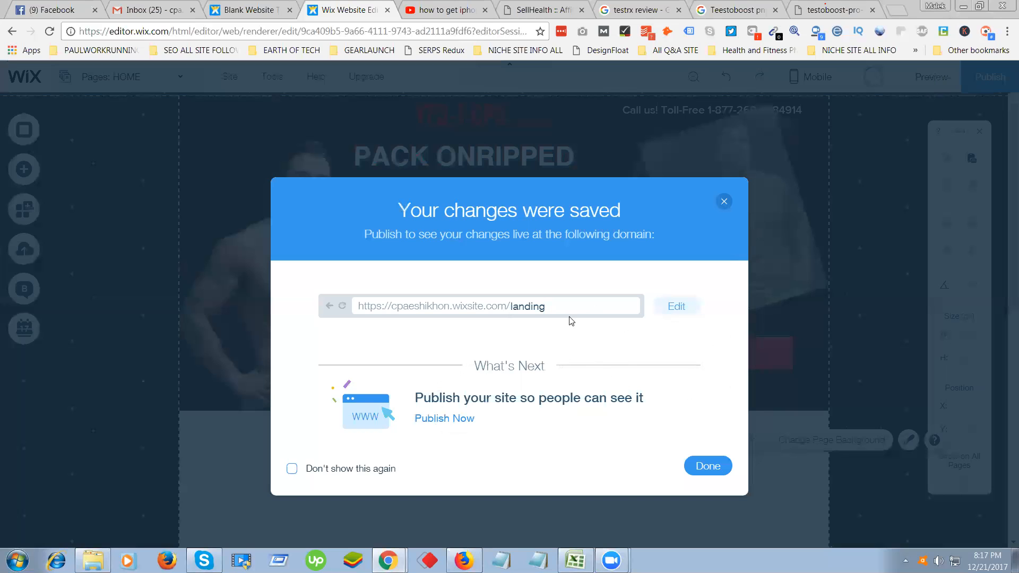
Switch to the testoboostpro.com window and select its "The Science of TestoBoost Pro" section for a 1888 × 630 px screenshot.
{"action": "key", "text": "alt+Tab"}
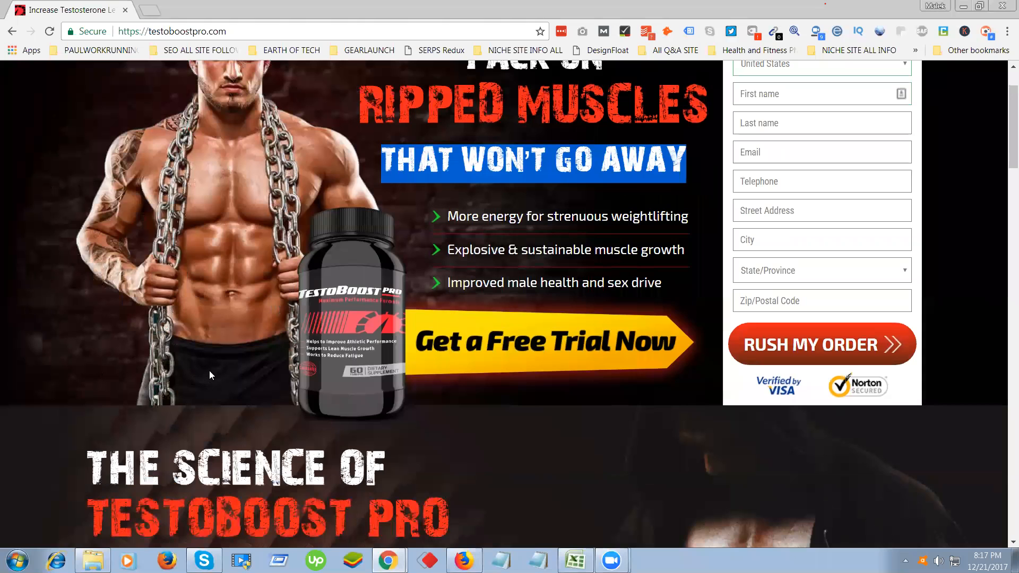
{"action": "scroll", "coordinate": [223, 368], "scroll_direction": "down", "scroll_amount": 5}
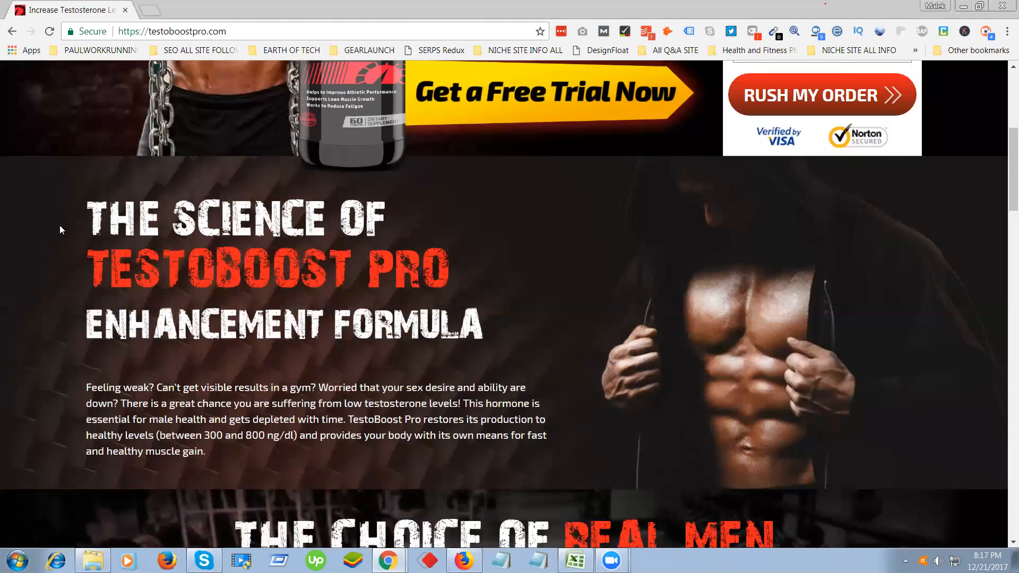
{"action": "key", "text": "Print"}
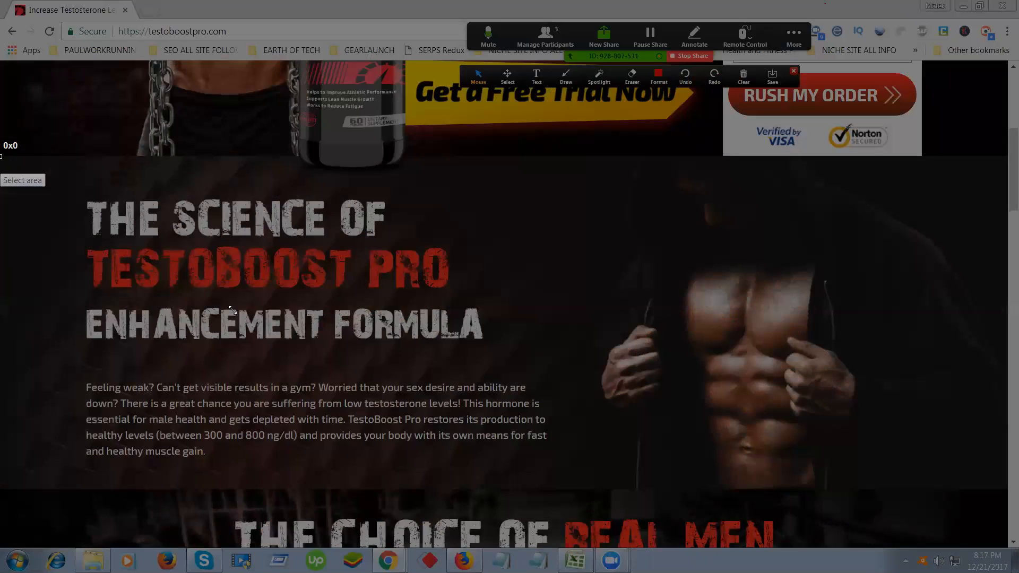
{"action": "left_click_drag", "start_coordinate": [804, 471], "coordinate": [925, 498]}
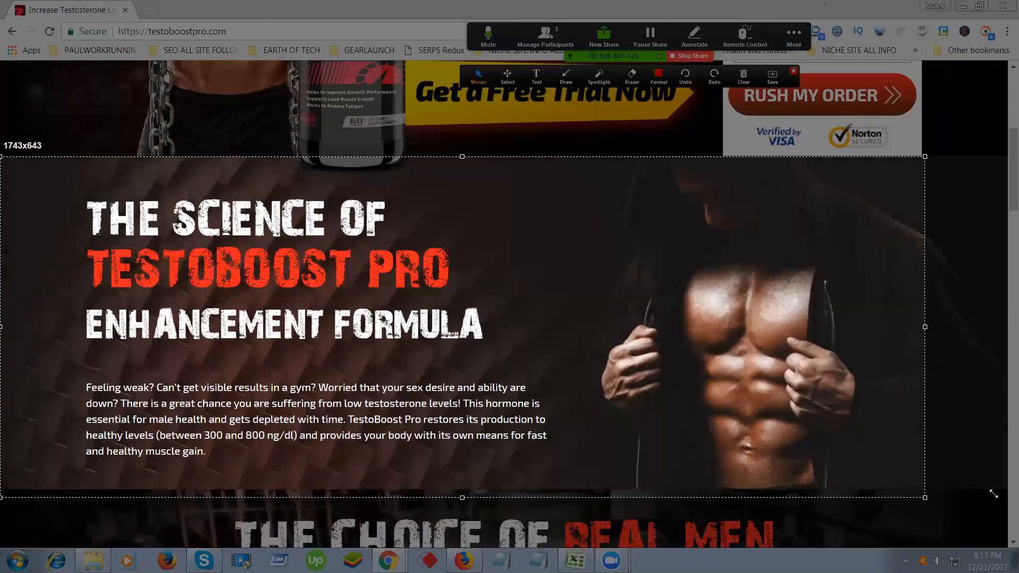
{"action": "left_click_drag", "start_coordinate": [1001, 496], "coordinate": [1002, 490]}
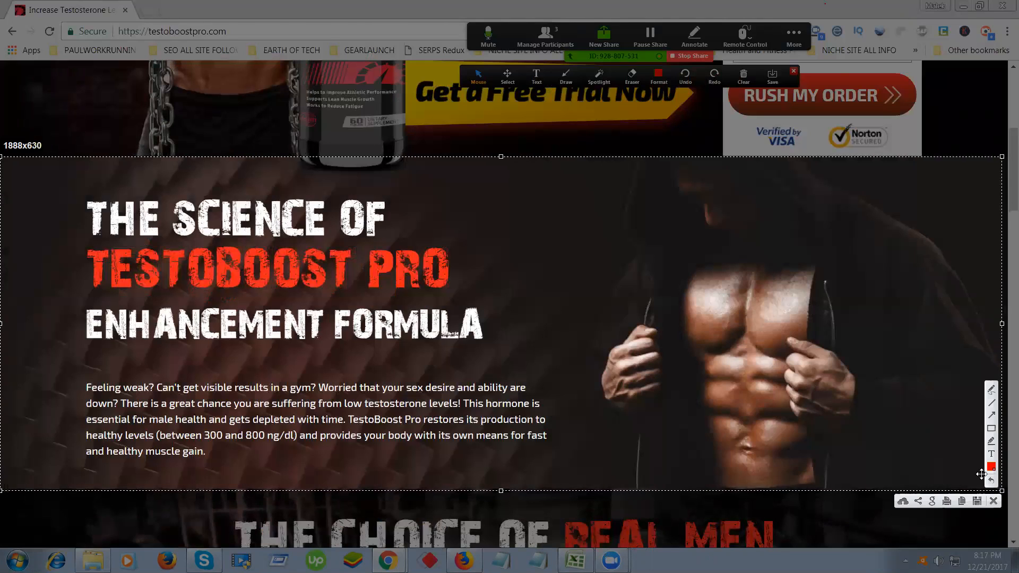
Save the captured section as a PNG file named Screenshot_11.
{"action": "left_click", "coordinate": [974, 501]}
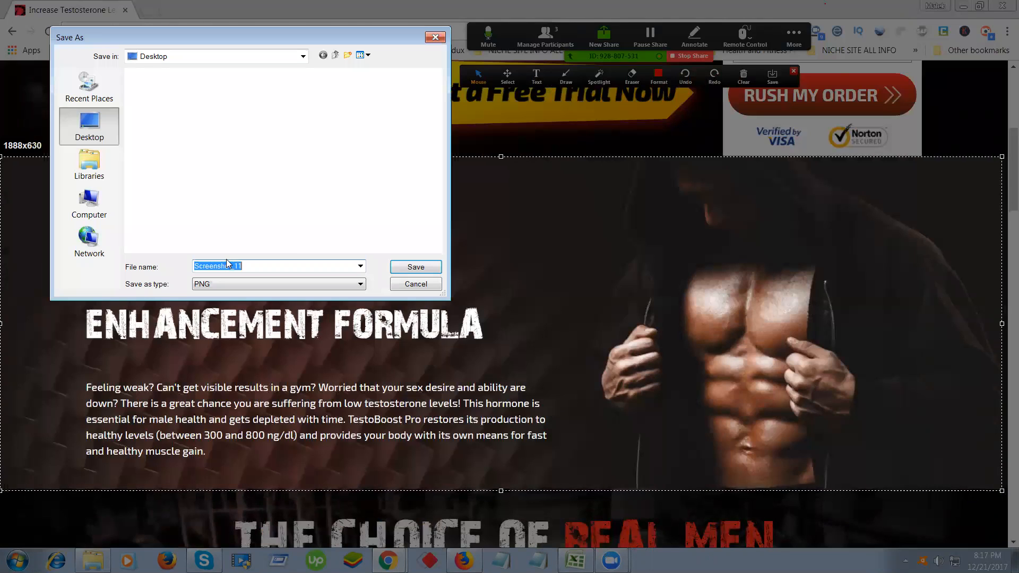
{"action": "left_click", "coordinate": [170, 156]}
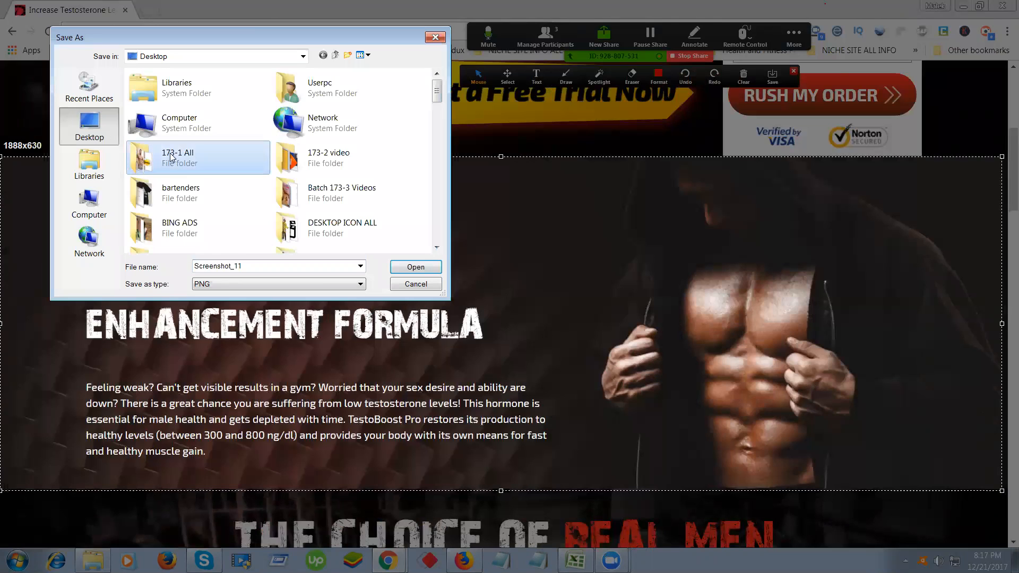
{"action": "left_click", "coordinate": [411, 271]}
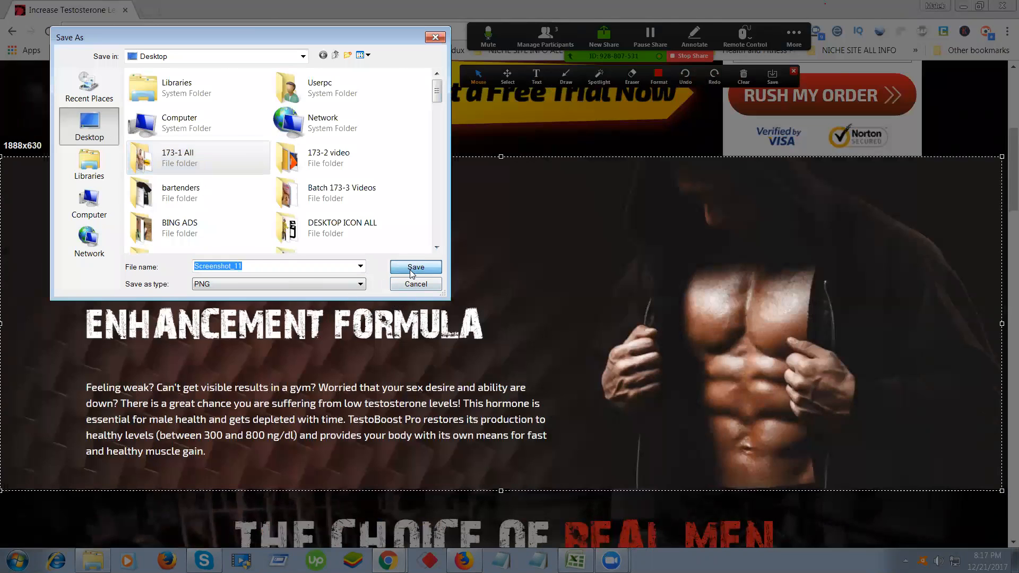
{"action": "left_click", "coordinate": [413, 269]}
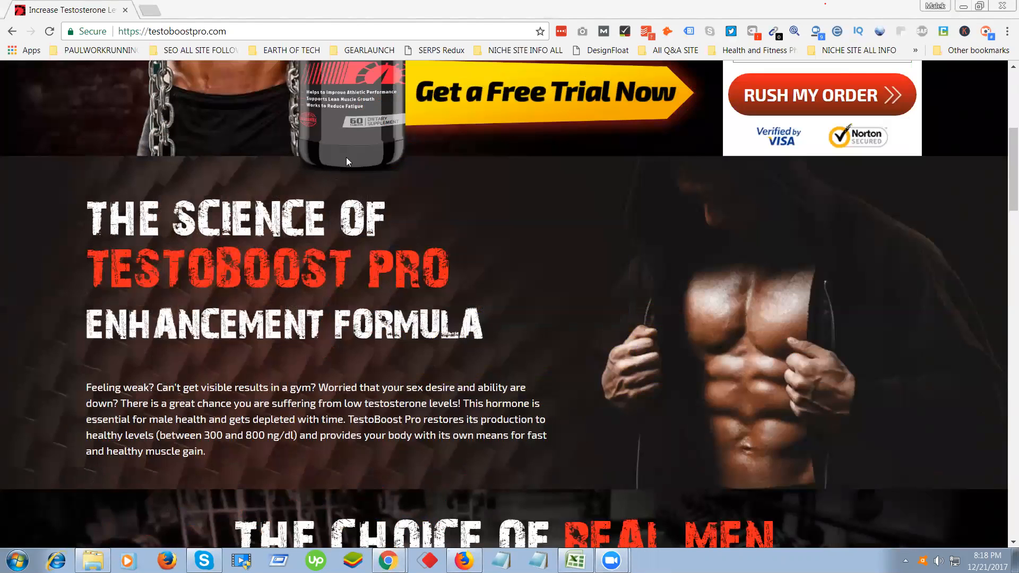
Switch to the Wix preview, examine the hero and the blank area below it, and return to the editor.
{"action": "left_click", "coordinate": [388, 561]}
{"action": "left_click", "coordinate": [327, 515]}
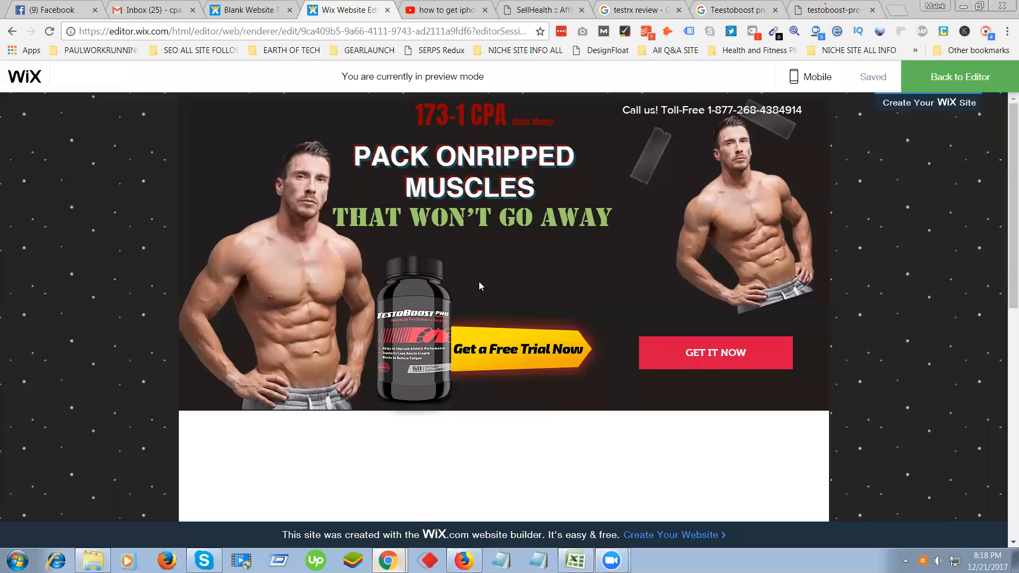
{"action": "scroll", "coordinate": [183, 281], "scroll_direction": "down", "scroll_amount": 3}
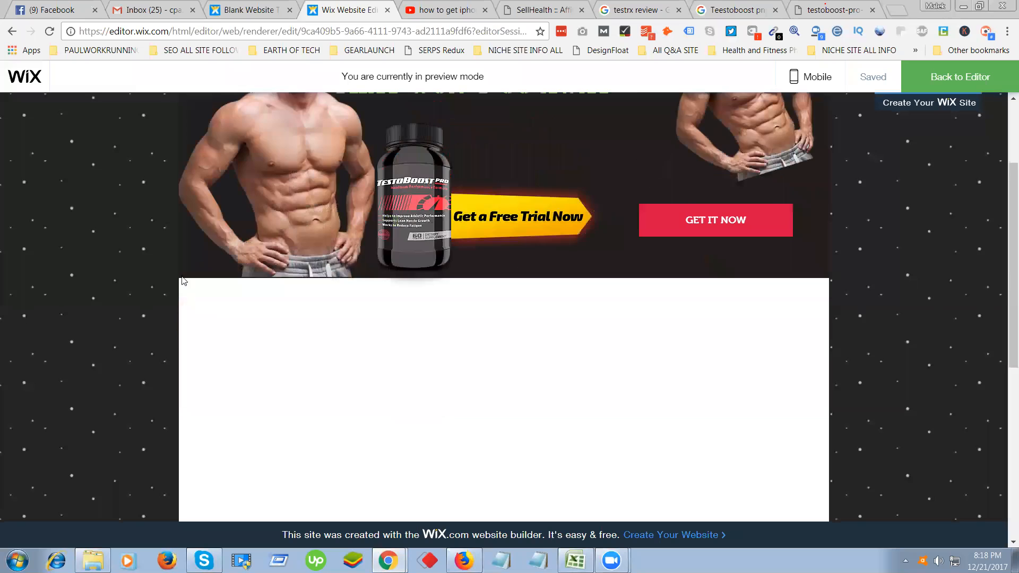
{"action": "scroll", "coordinate": [357, 381], "scroll_direction": "up", "scroll_amount": 3}
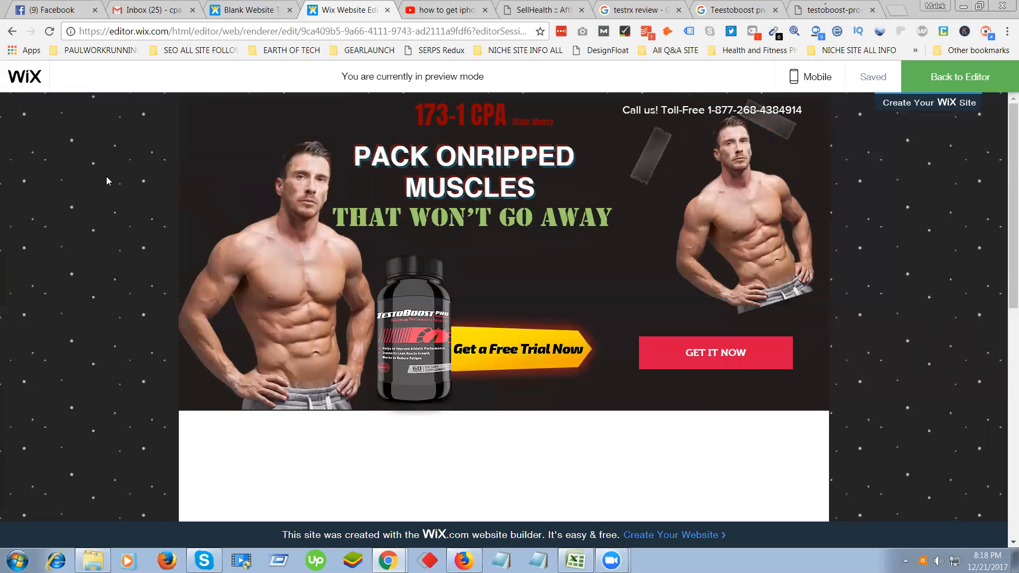
{"action": "left_click", "coordinate": [935, 80]}
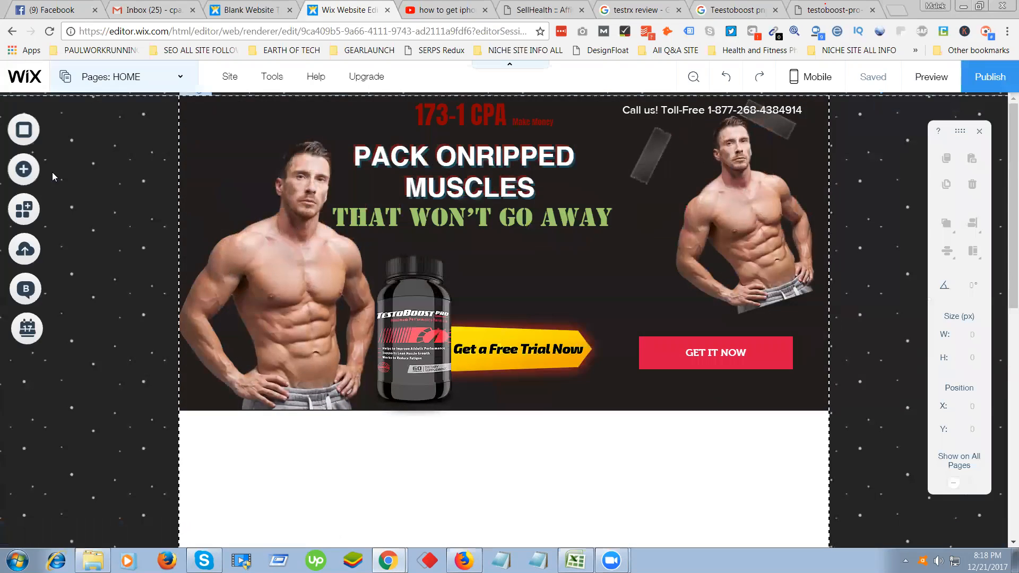
{"action": "left_click", "coordinate": [27, 134]}
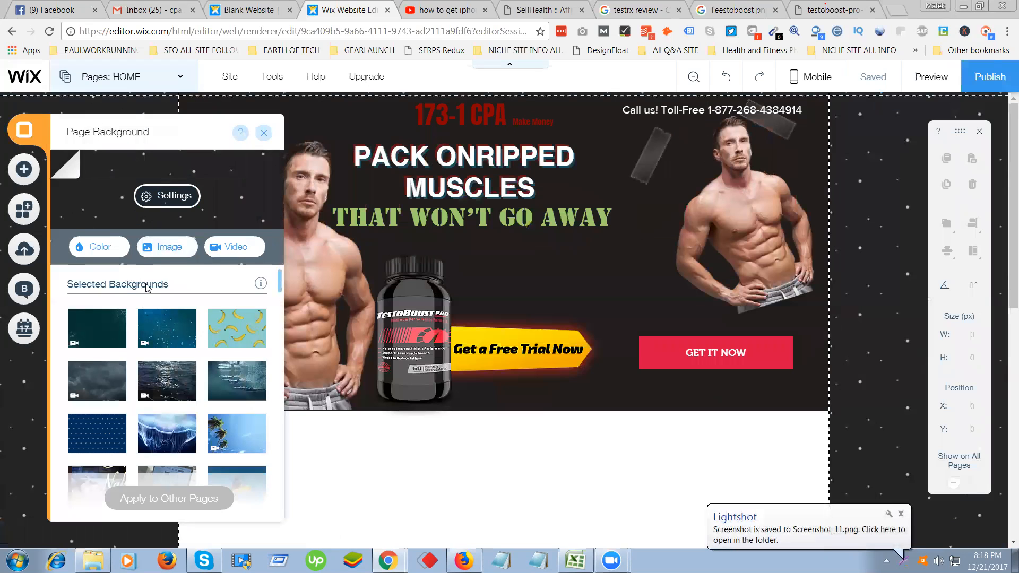
{"action": "scroll", "coordinate": [228, 310], "scroll_direction": "down", "scroll_amount": 4}
{"action": "scroll", "coordinate": [227, 310], "scroll_direction": "down", "scroll_amount": 4}
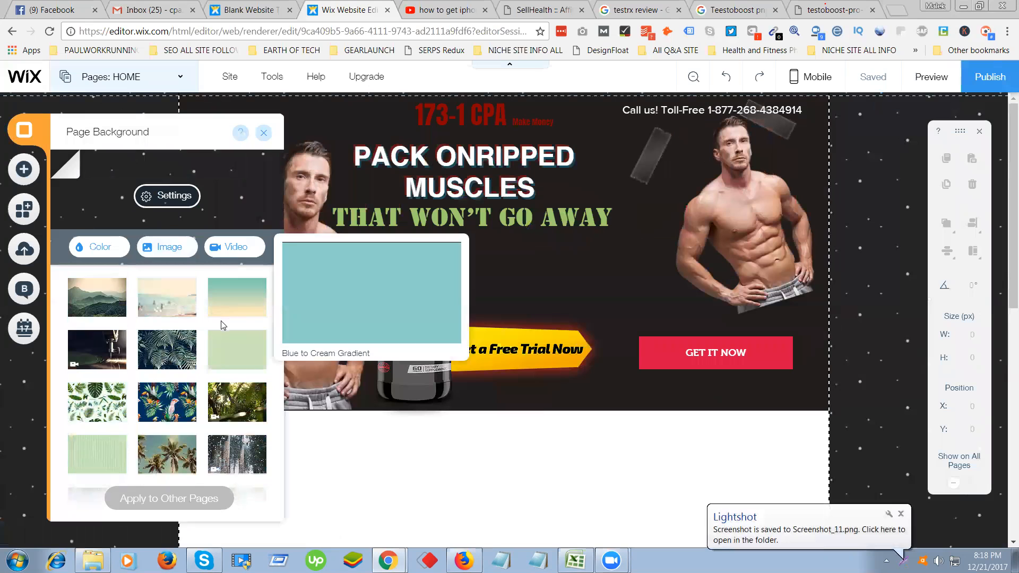
{"action": "mouse_move", "coordinate": [150, 351]}
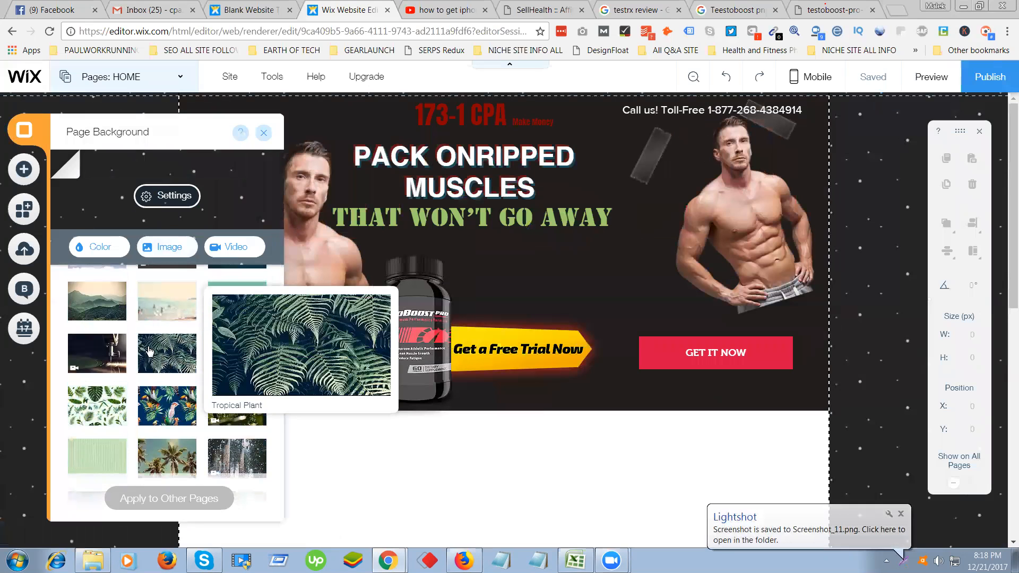
Upload Screenshot_11.png from the 173-1 All folder to the image library and add it to the page.
{"action": "left_click", "coordinate": [24, 170]}
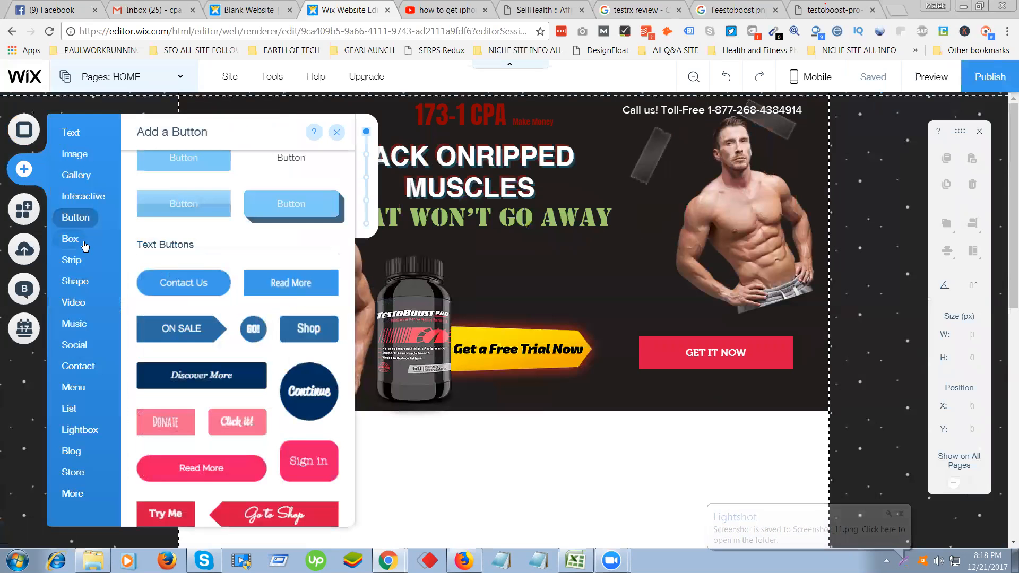
{"action": "left_click", "coordinate": [82, 242]}
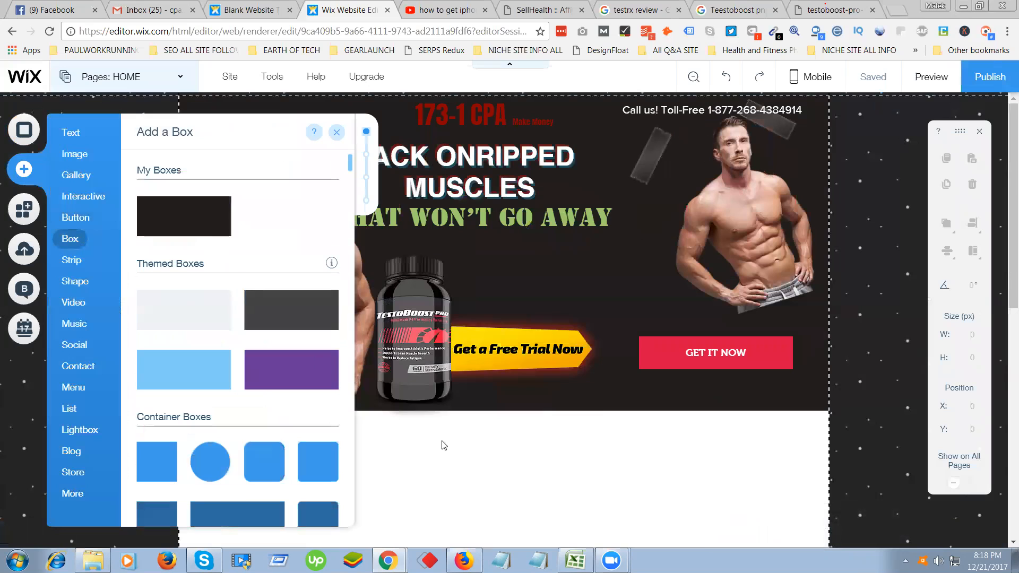
{"action": "left_click", "coordinate": [77, 158]}
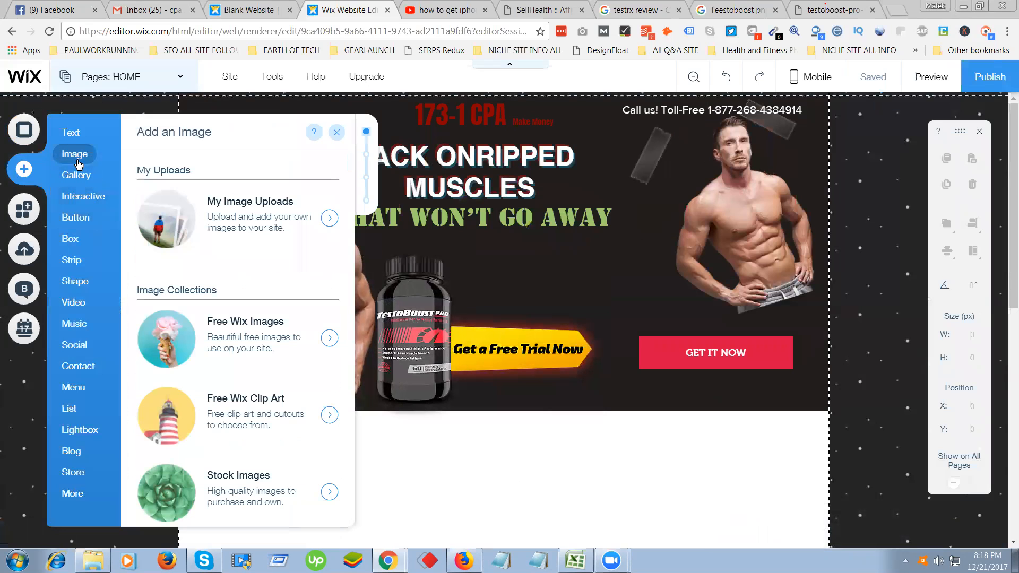
{"action": "left_click", "coordinate": [246, 227]}
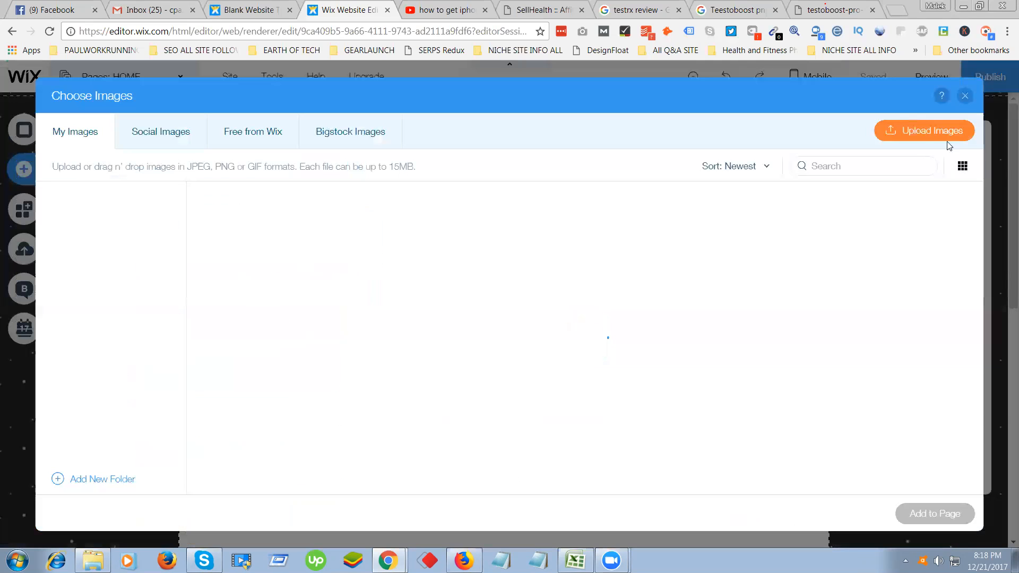
{"action": "left_click", "coordinate": [903, 130]}
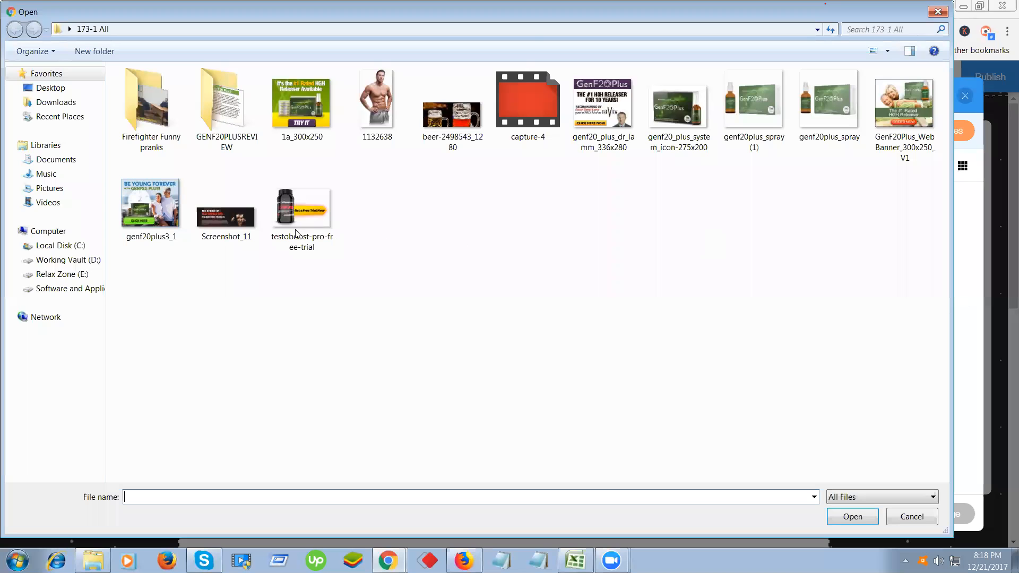
{"action": "double_click", "coordinate": [213, 222]}
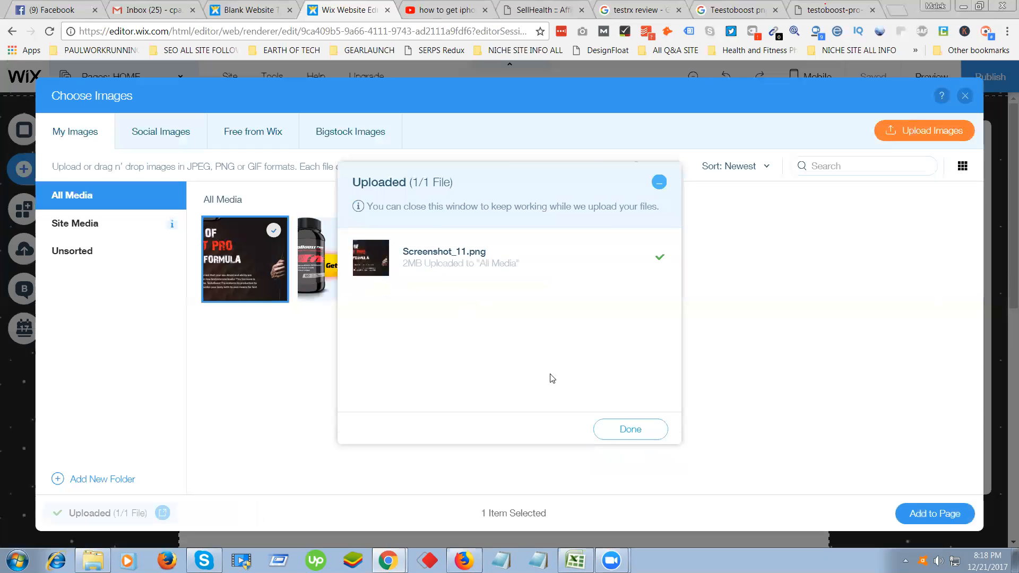
{"action": "left_click", "coordinate": [643, 428]}
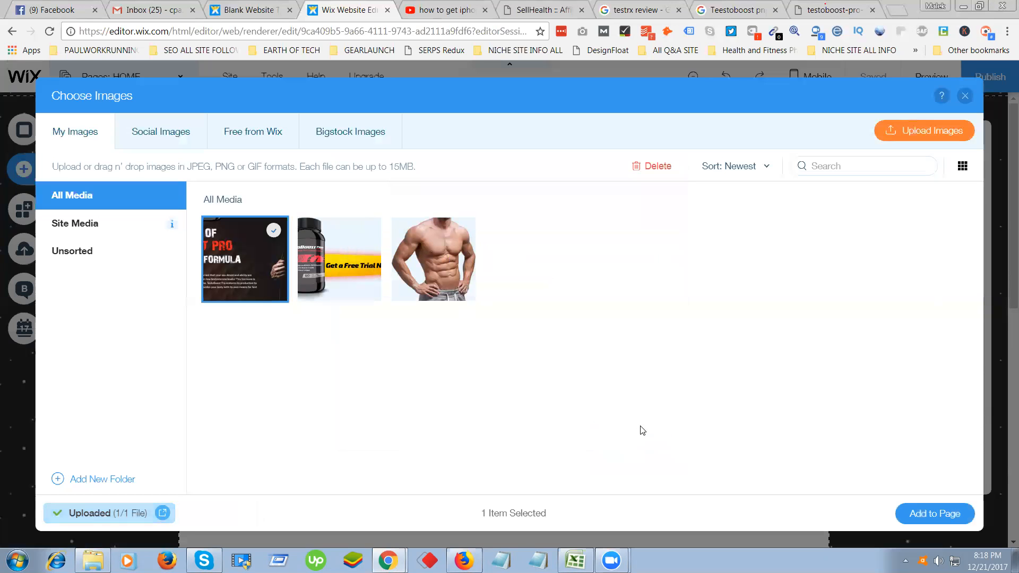
{"action": "left_click", "coordinate": [927, 519]}
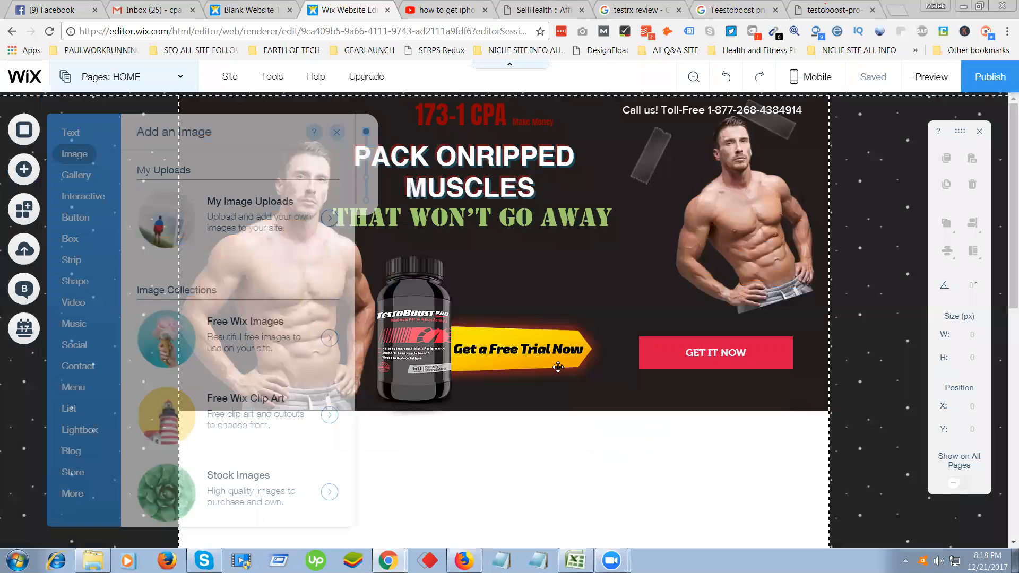
Place the "The Science of TestoBoost Pro" image directly below the hero at X 0, Y 480 and enlarge it to the full page width.
{"action": "left_click_drag", "start_coordinate": [463, 323], "coordinate": [338, 481]}
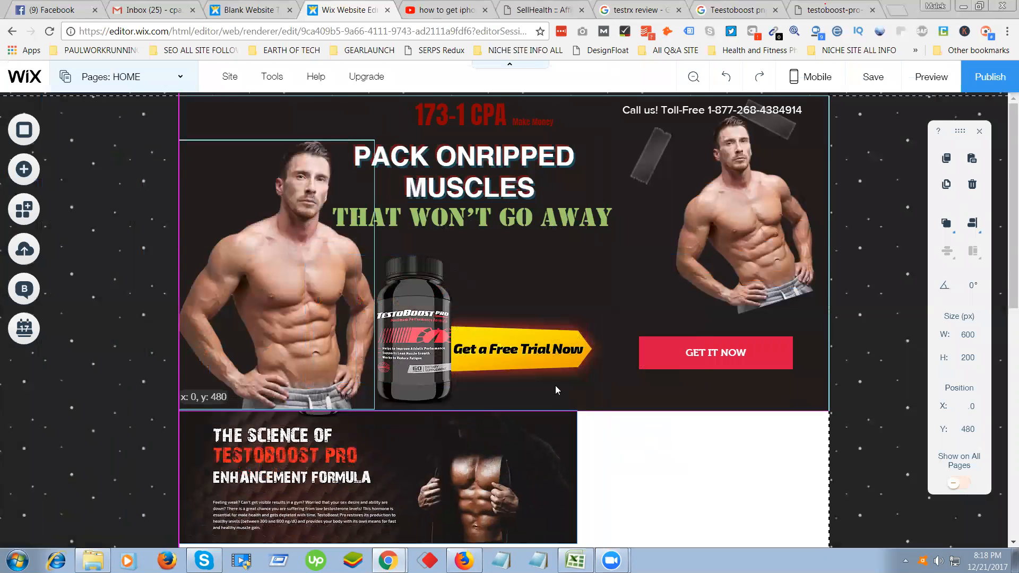
{"action": "scroll", "coordinate": [588, 364], "scroll_direction": "down", "scroll_amount": 3}
{"action": "left_click_drag", "start_coordinate": [577, 344], "coordinate": [841, 386]}
{"action": "left_click_drag", "start_coordinate": [504, 429], "coordinate": [504, 447]}
{"action": "left_click", "coordinate": [656, 510]}
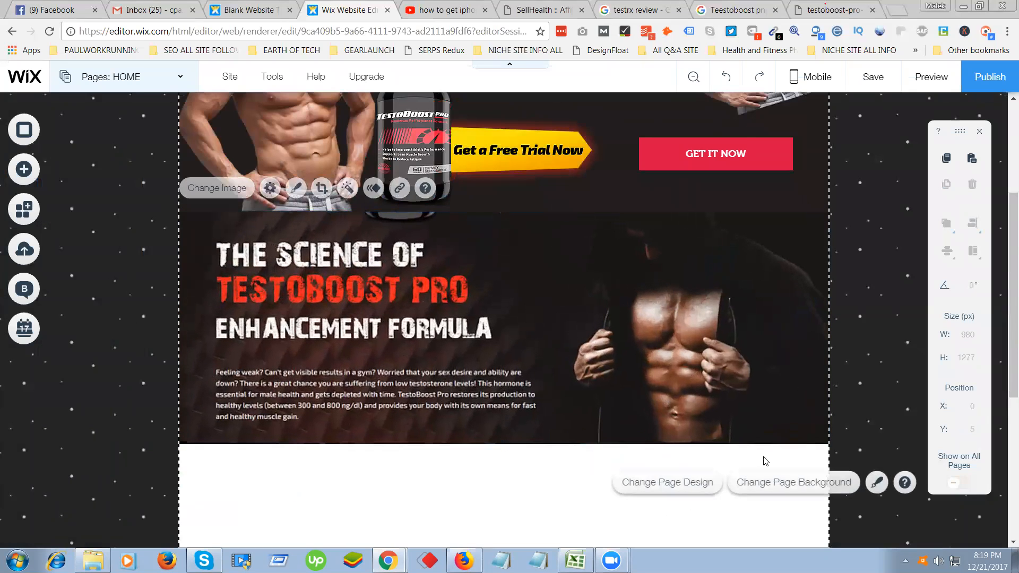
{"action": "scroll", "coordinate": [763, 458], "scroll_direction": "down", "scroll_amount": 1}
{"action": "scroll", "coordinate": [643, 457], "scroll_direction": "up", "scroll_amount": 4}
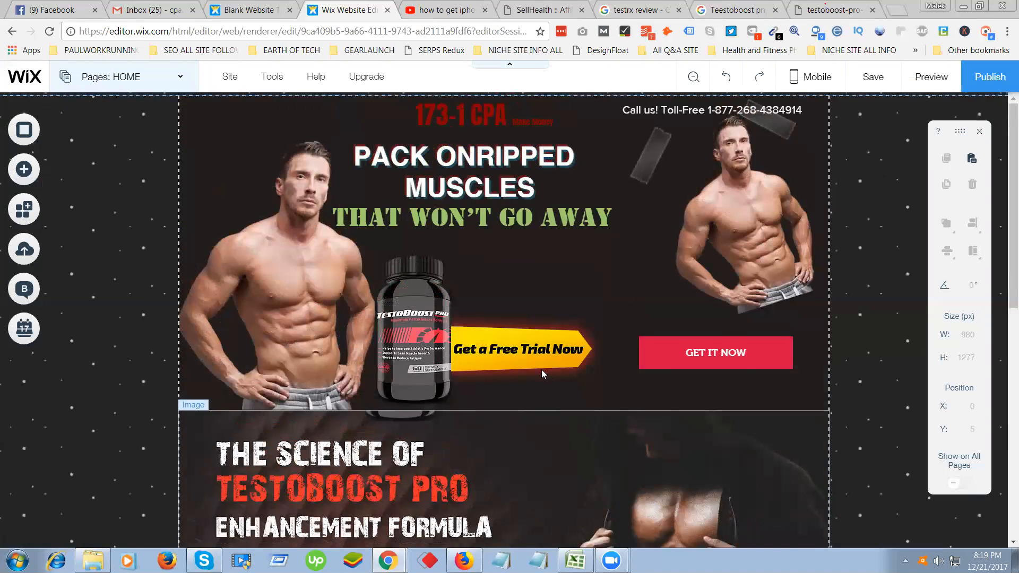
Switch to the testoboostpro.com window, capture "The Choice of Real Men" section at 1892 × 613 px, and save it as Screenshot_1.png.
{"action": "key", "text": "alt+Tab"}
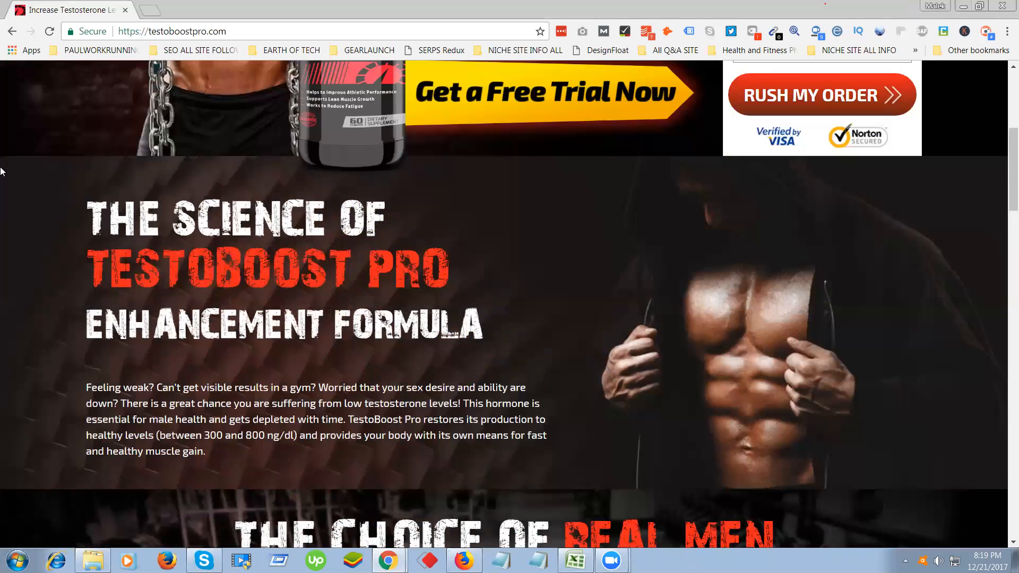
{"action": "scroll", "coordinate": [1, 164], "scroll_direction": "down", "scroll_amount": 6}
{"action": "key", "text": "Print"}
{"action": "left_click_drag", "start_coordinate": [0, 158], "coordinate": [999, 490]}
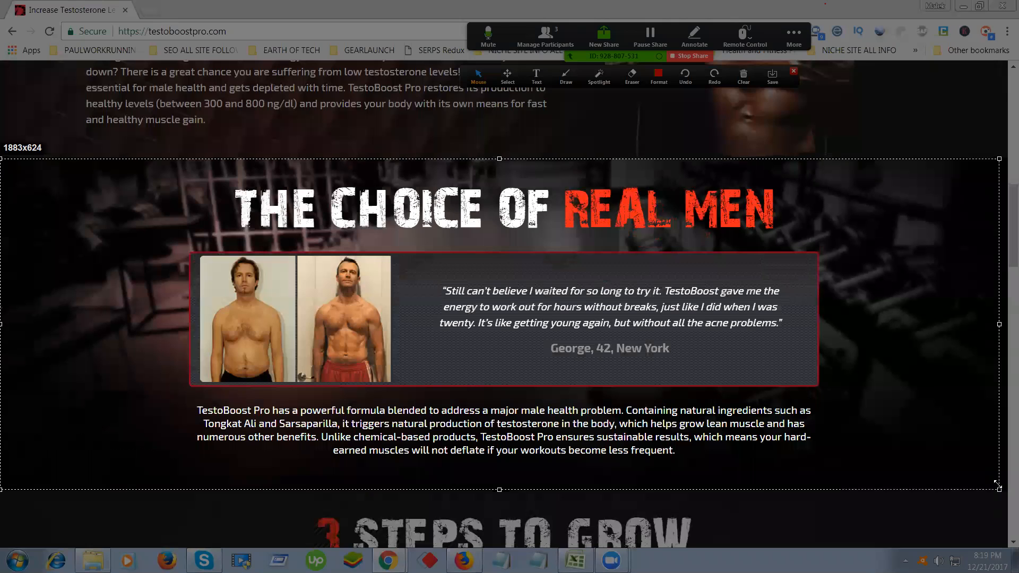
{"action": "left_click_drag", "start_coordinate": [998, 484], "coordinate": [1004, 483]}
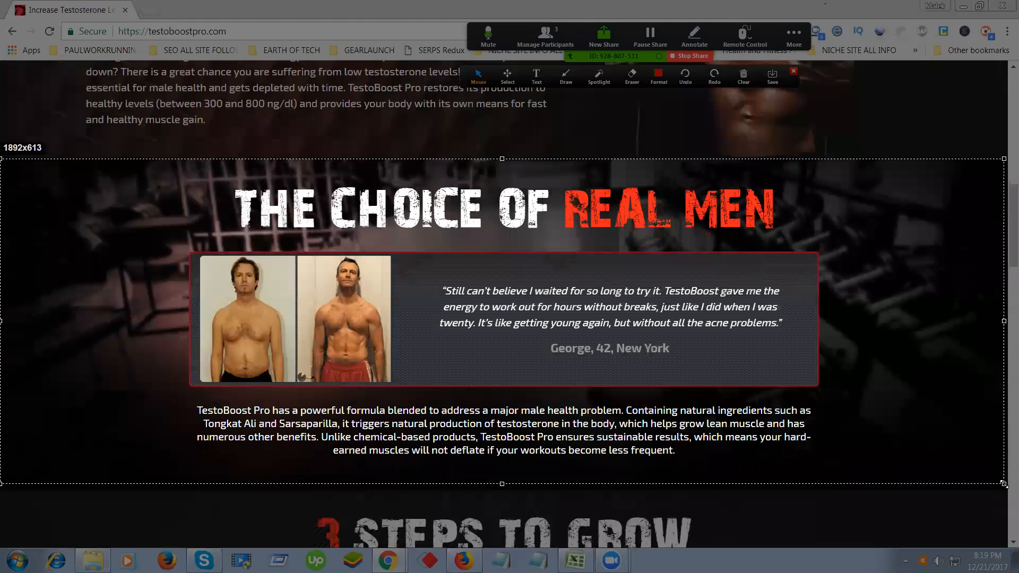
{"action": "left_click", "coordinate": [980, 495]}
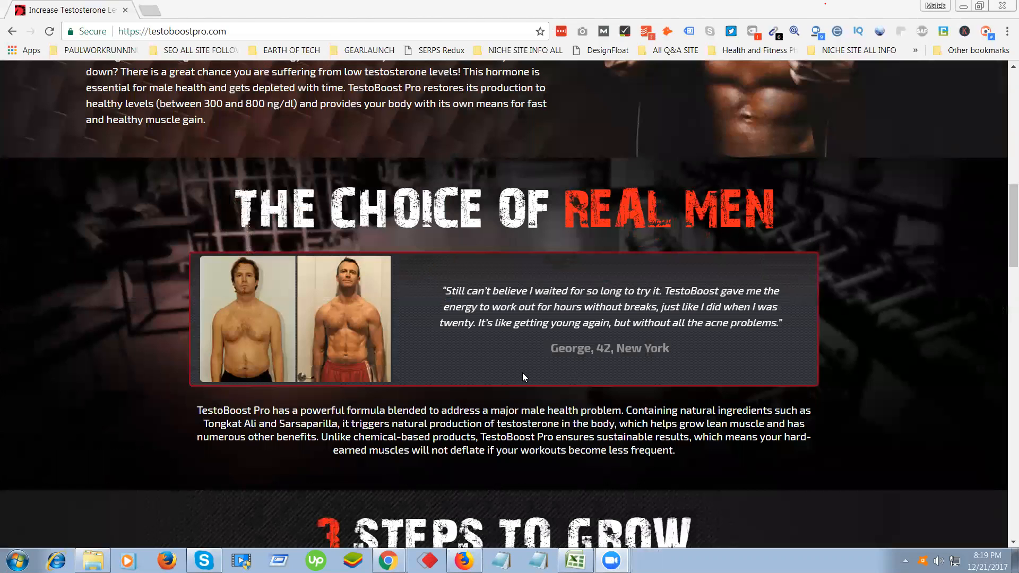
Return to the Wix editor, upload Screenshot_1.png to the image library, and add it to the page.
{"action": "key", "text": "alt+Tab"}
{"action": "mouse_move", "coordinate": [388, 561]}
{"action": "left_click", "coordinate": [352, 523]}
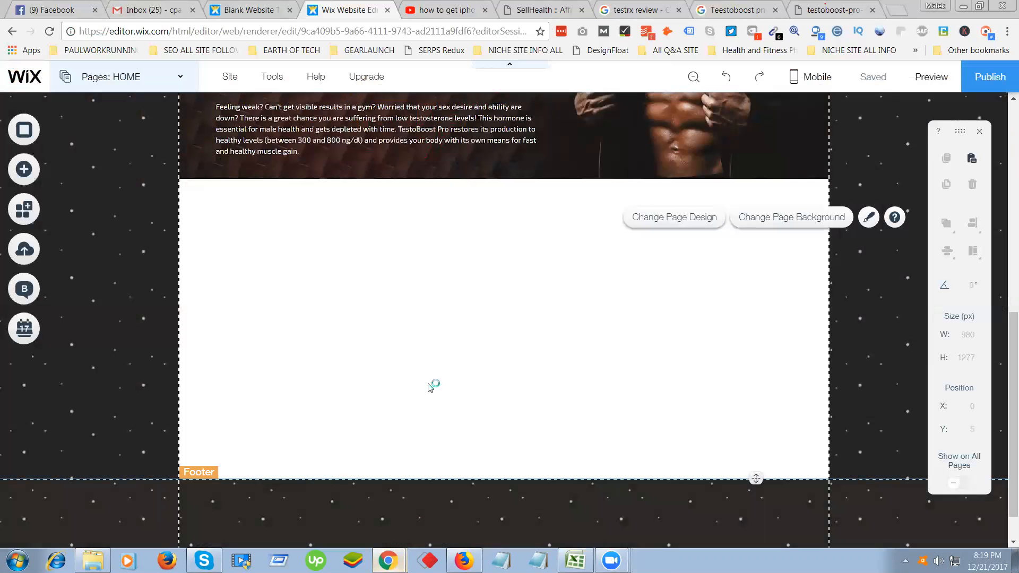
{"action": "left_click", "coordinate": [33, 171]}
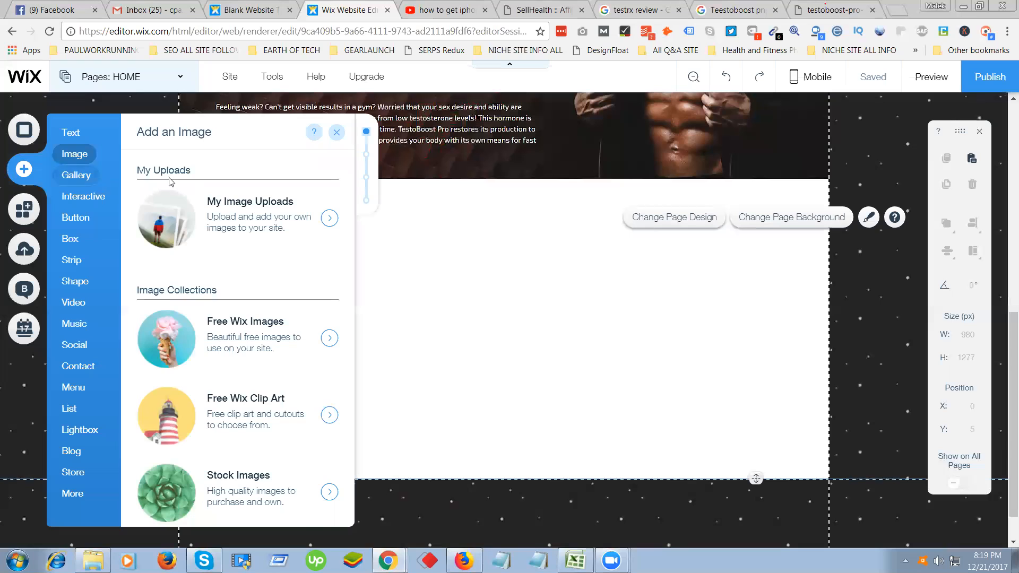
{"action": "mouse_move", "coordinate": [85, 160]}
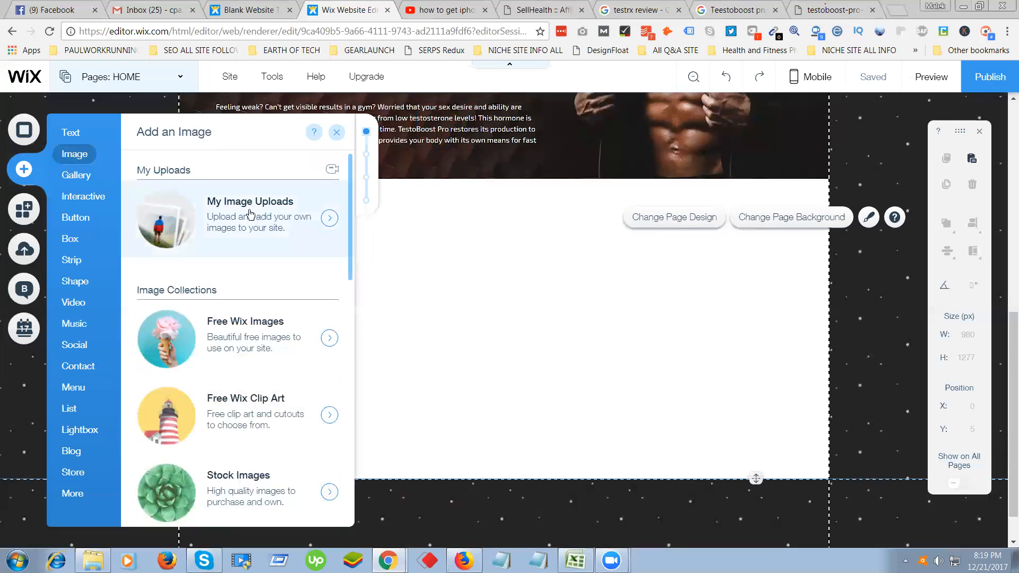
{"action": "left_click", "coordinate": [329, 218]}
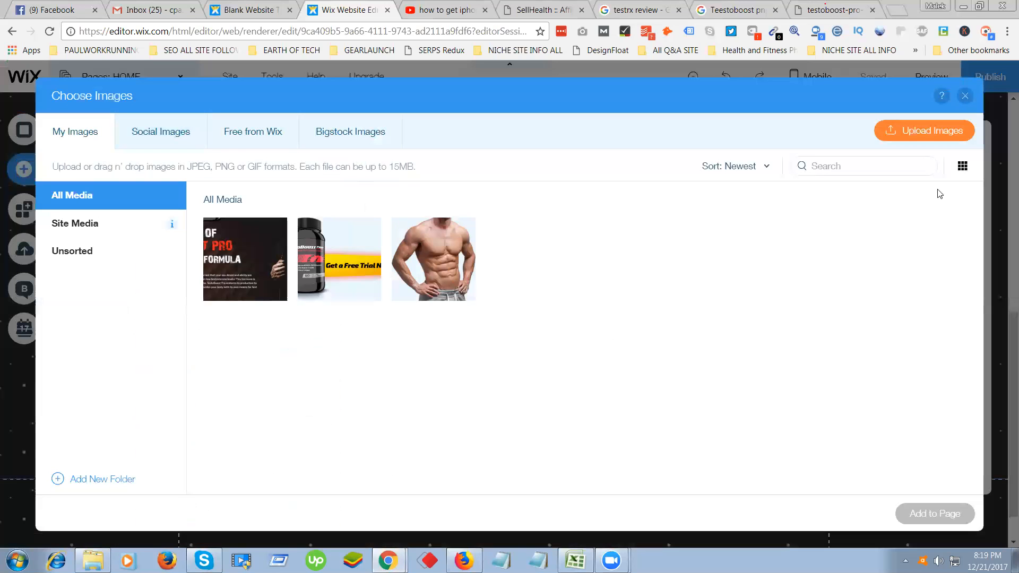
{"action": "left_click", "coordinate": [925, 131]}
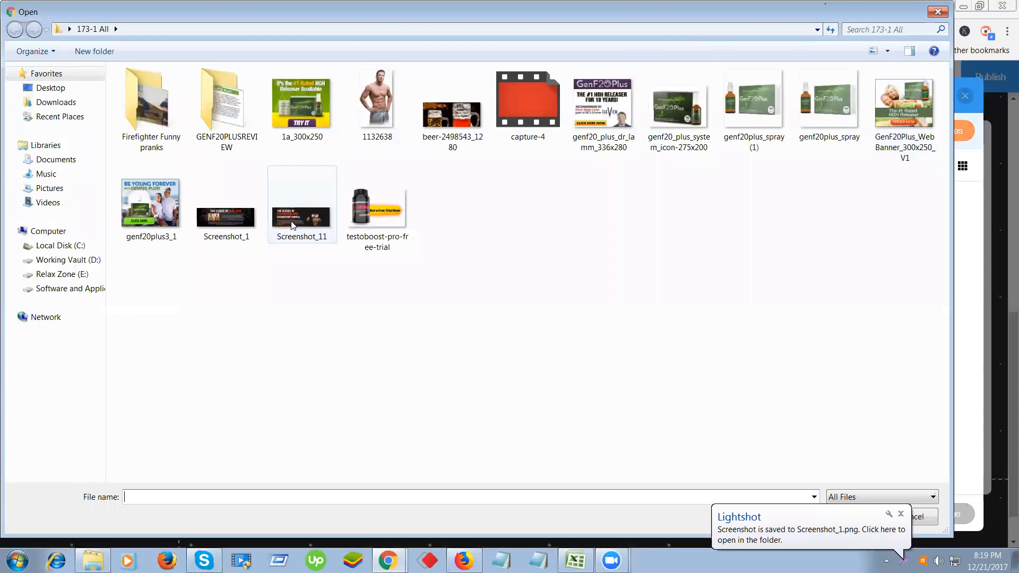
{"action": "double_click", "coordinate": [214, 218]}
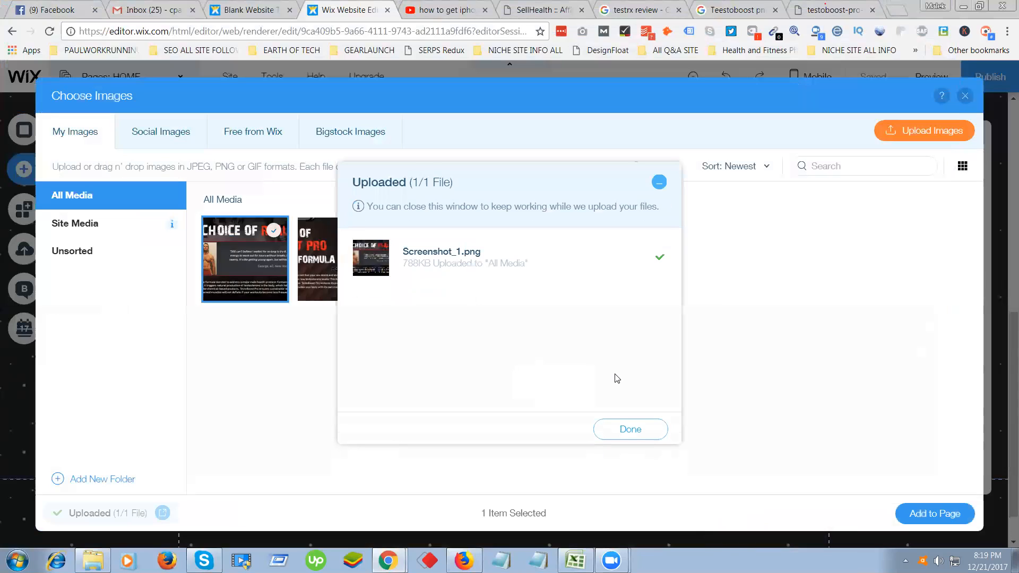
{"action": "left_click", "coordinate": [661, 431]}
{"action": "left_click", "coordinate": [929, 514]}
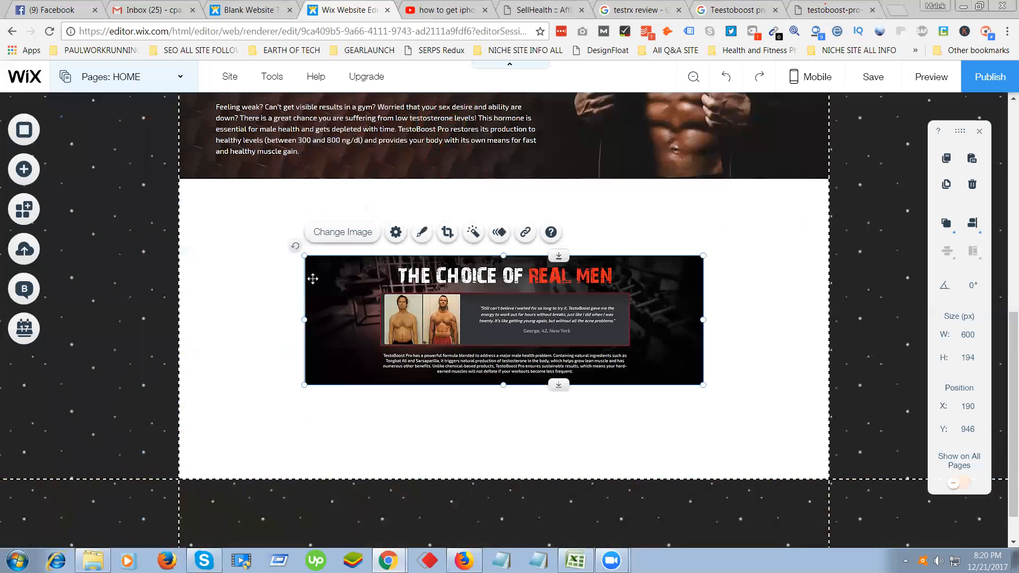
Enlarge the "The Choice of Real Men" image to about 998 × 338 px and place it directly below the science section at Y 830.
{"action": "left_click_drag", "start_coordinate": [303, 255], "coordinate": [183, 181]}
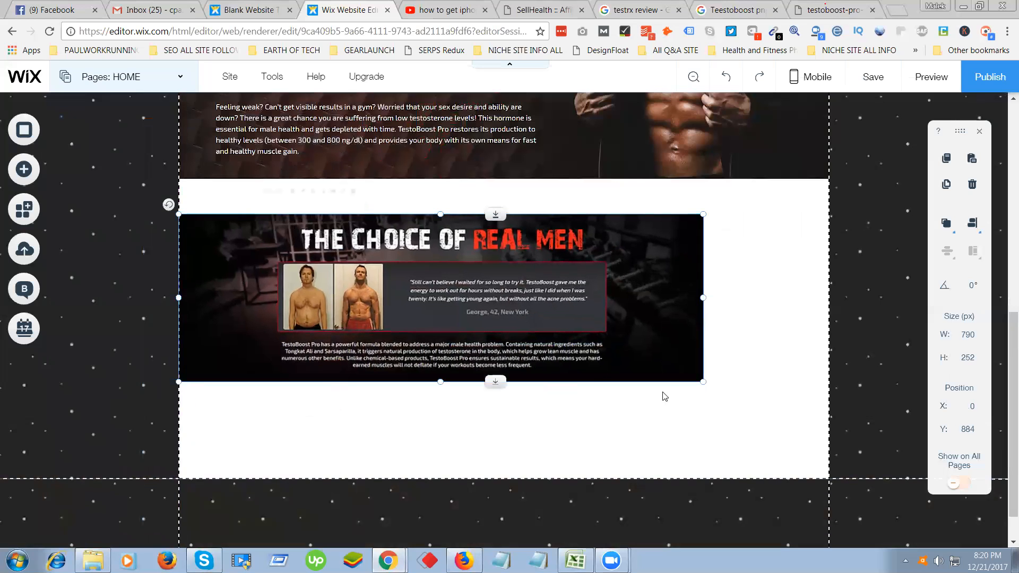
{"action": "left_click_drag", "start_coordinate": [704, 383], "coordinate": [829, 419]}
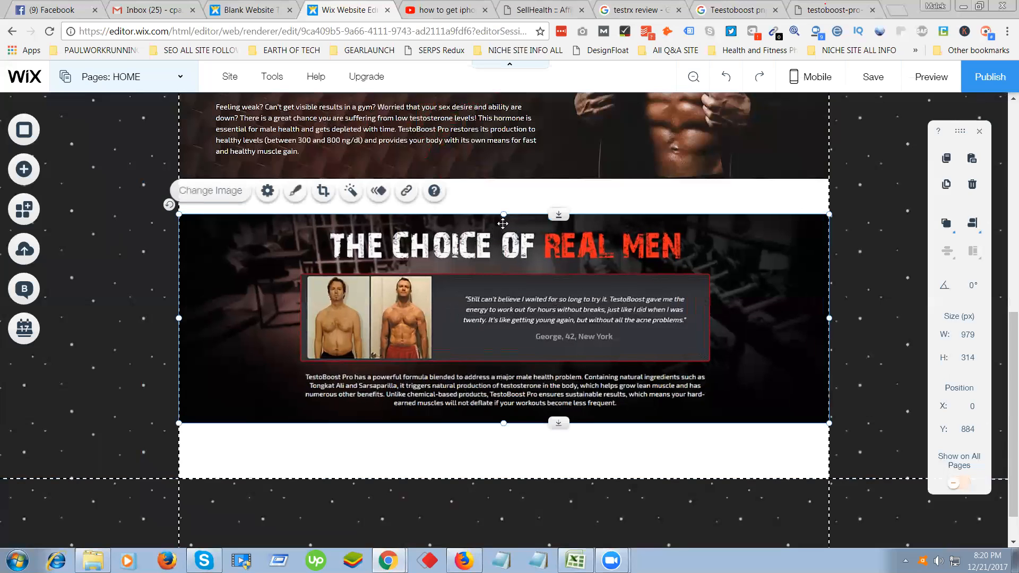
{"action": "left_click_drag", "start_coordinate": [504, 214], "coordinate": [504, 195]}
{"action": "left_click_drag", "start_coordinate": [511, 307], "coordinate": [506, 295]}
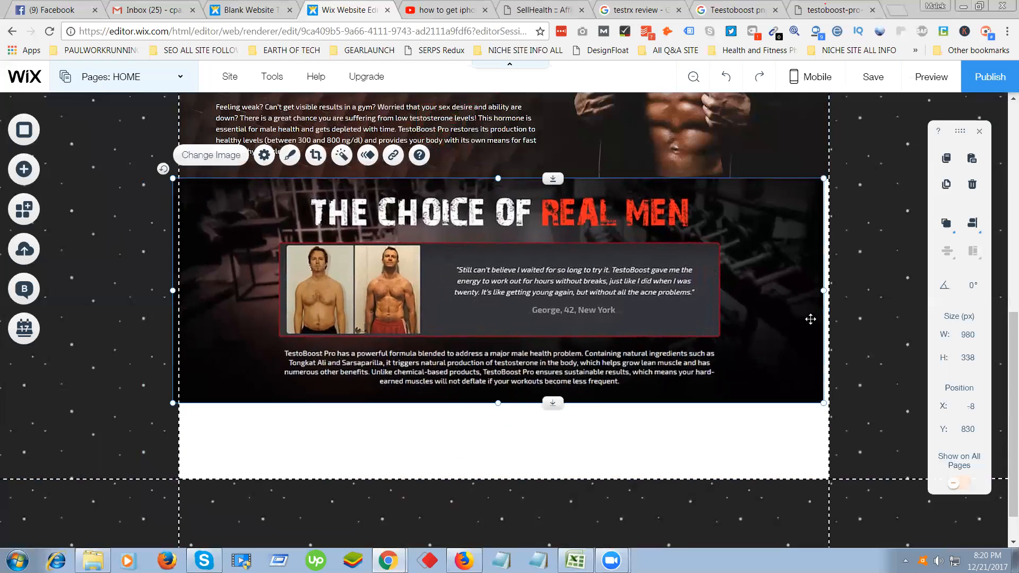
{"action": "left_click_drag", "start_coordinate": [824, 290], "coordinate": [836, 294]}
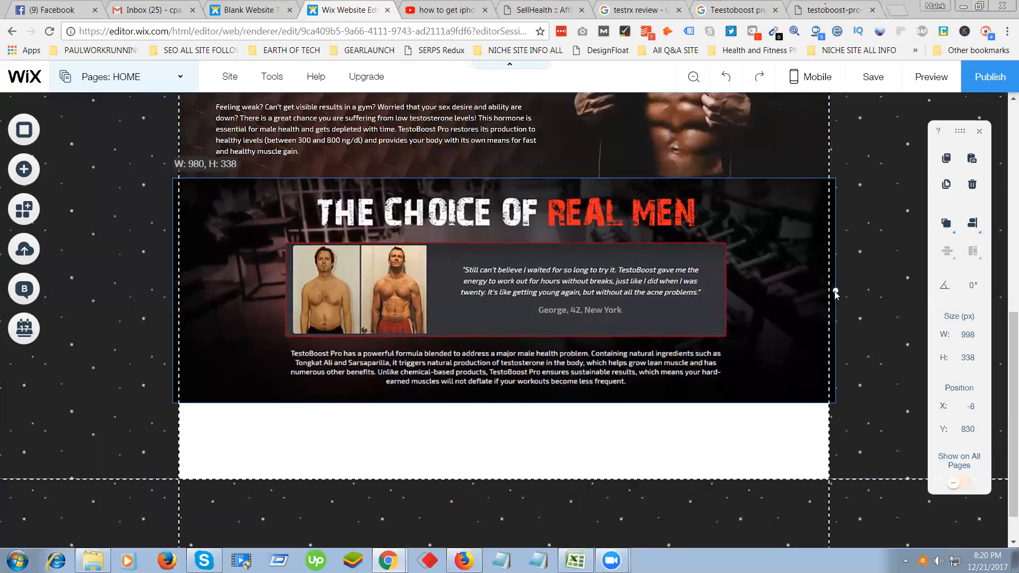
{"action": "left_click", "coordinate": [908, 266]}
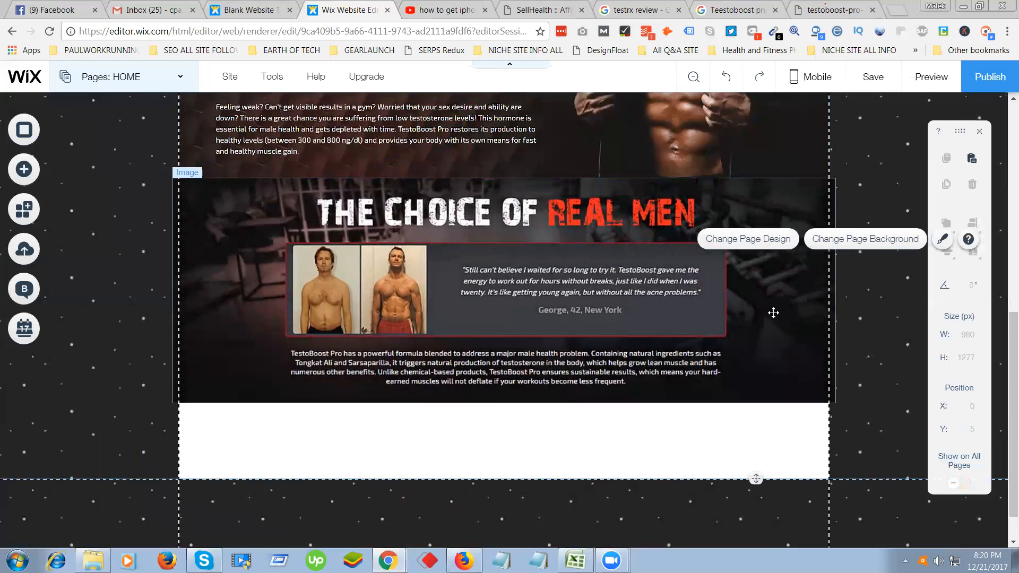
Fit the "The Choice of Real Men" image to the page at X 0 with a width of 980 px, and save the site.
{"action": "left_click", "coordinate": [775, 313]}
{"action": "left_click_drag", "start_coordinate": [836, 291], "coordinate": [832, 292]}
{"action": "left_click", "coordinate": [863, 290]}
{"action": "left_click", "coordinate": [802, 308]}
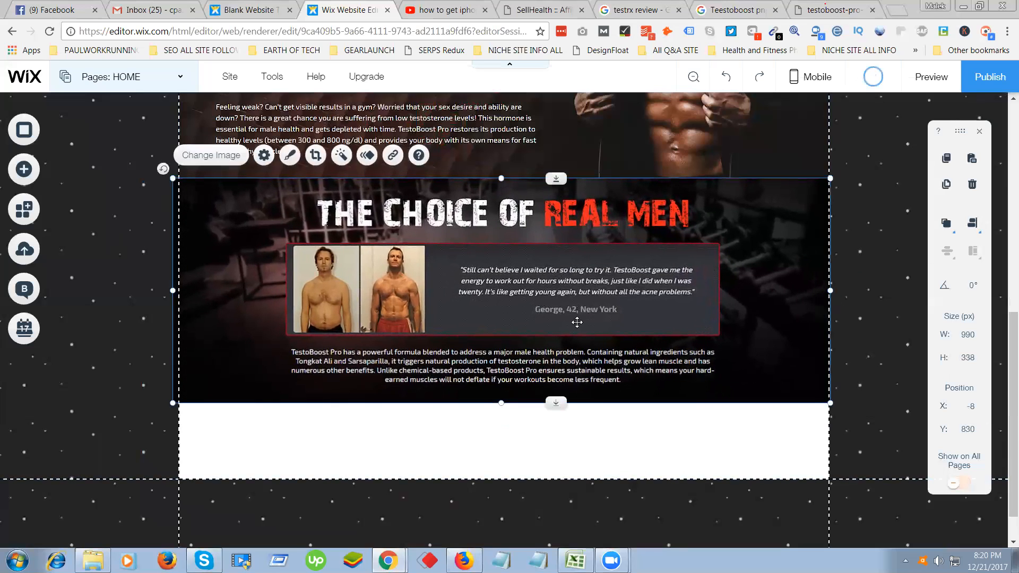
{"action": "left_click_drag", "start_coordinate": [173, 290], "coordinate": [178, 292]}
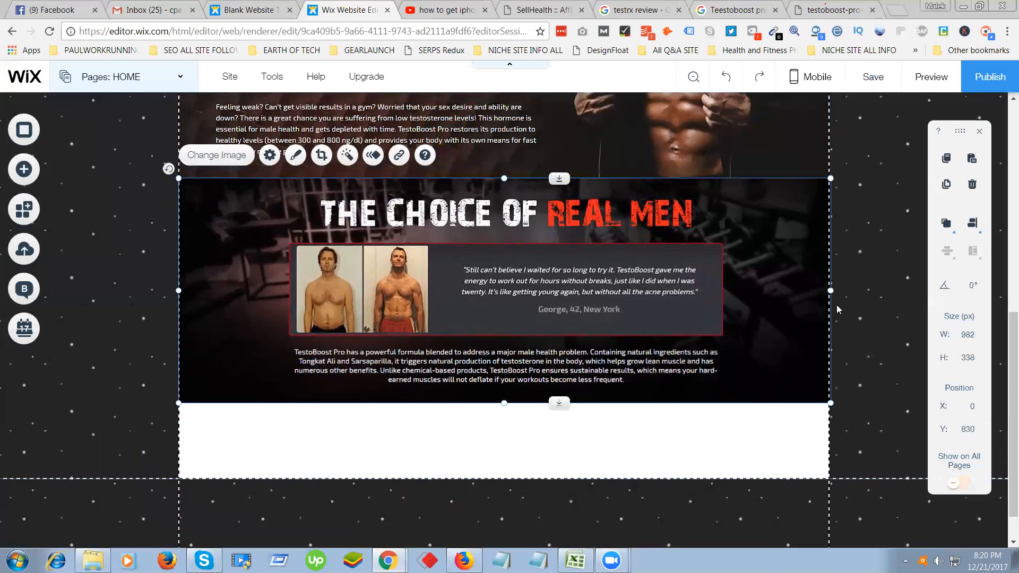
{"action": "left_click_drag", "start_coordinate": [832, 290], "coordinate": [828, 291]}
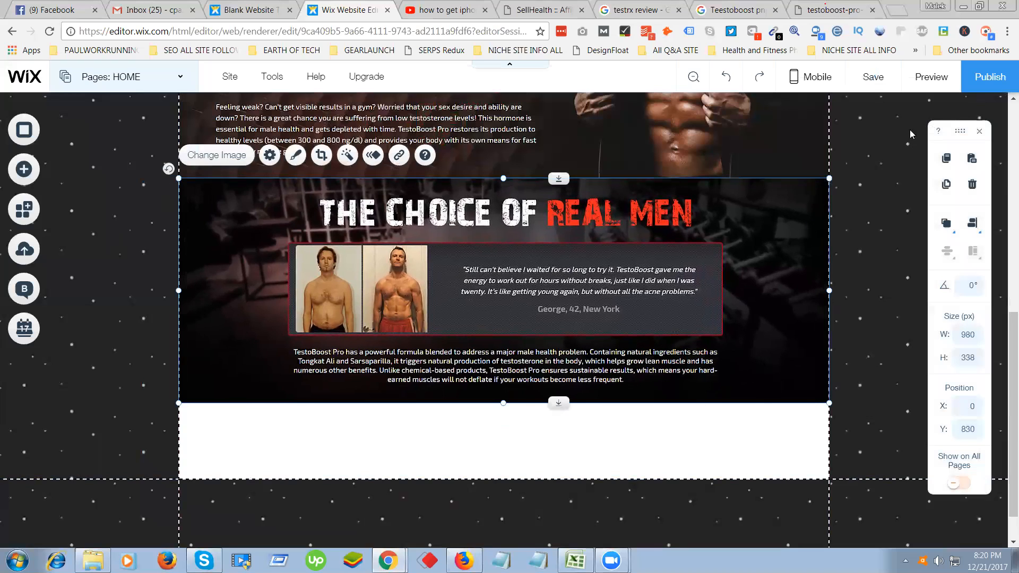
{"action": "left_click", "coordinate": [871, 84]}
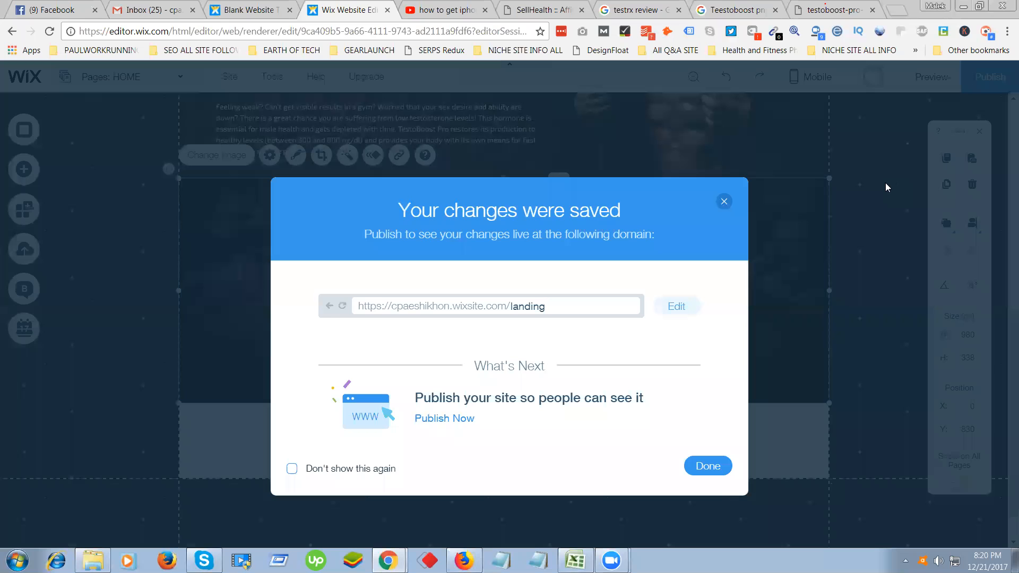
{"action": "left_click", "coordinate": [700, 470]}
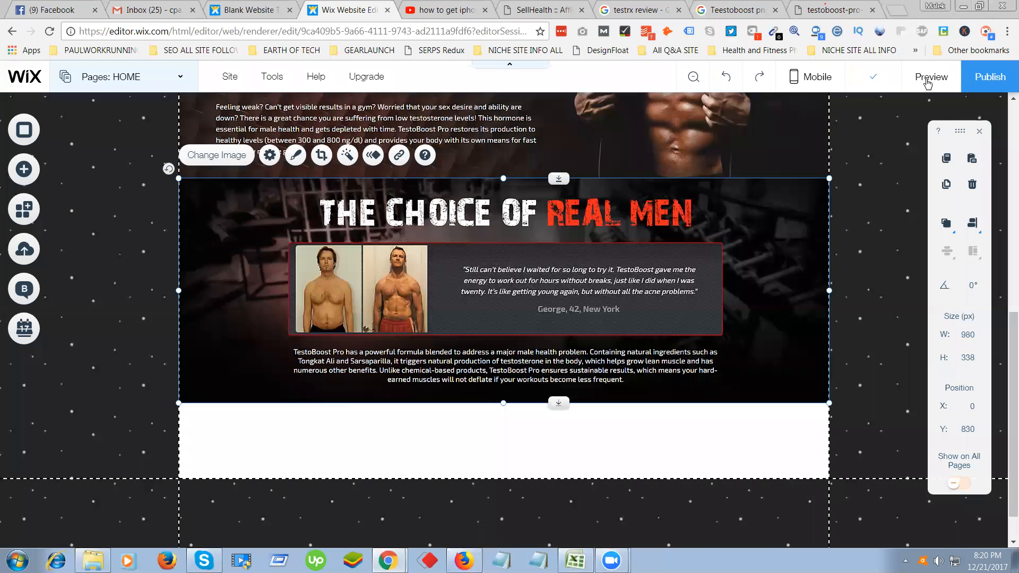
Preview the site and examine how the stacked sections line up from the hero down to "The Choice of Real Men".
{"action": "left_click", "coordinate": [926, 79]}
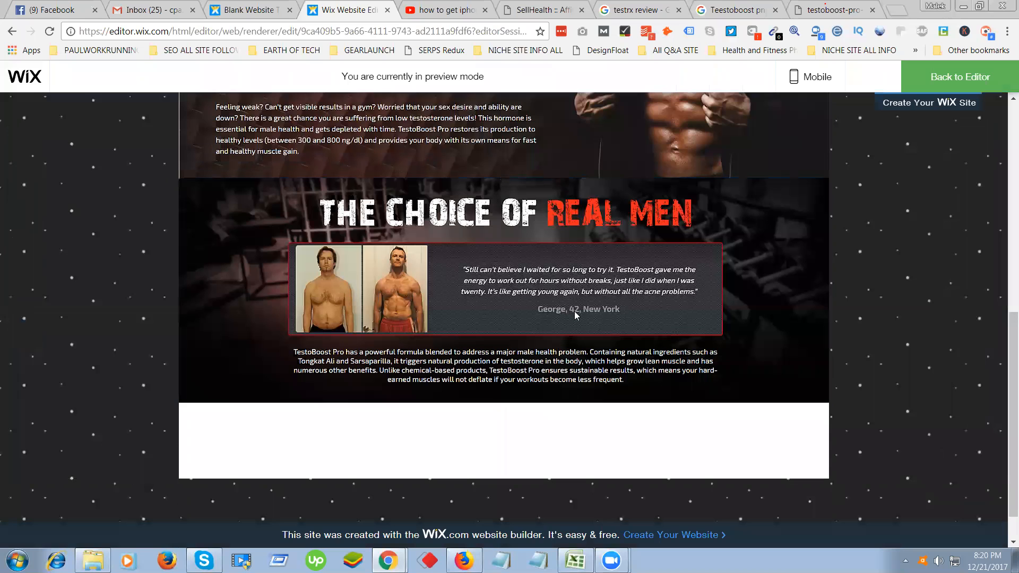
{"action": "scroll", "coordinate": [583, 313], "scroll_direction": "down", "scroll_amount": 1}
{"action": "scroll", "coordinate": [587, 315], "scroll_direction": "up", "scroll_amount": 5}
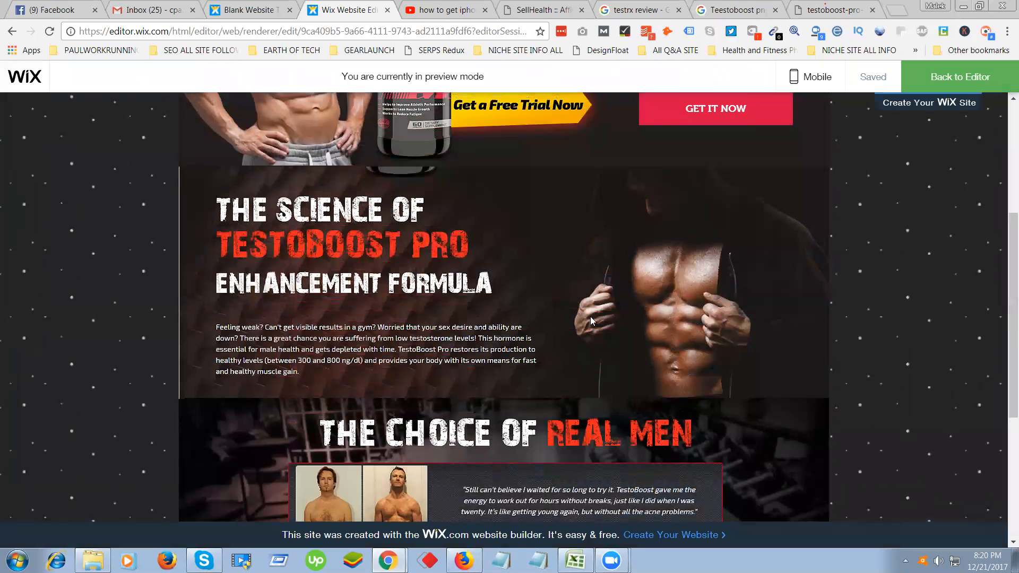
{"action": "scroll", "coordinate": [591, 319], "scroll_direction": "down", "scroll_amount": 5}
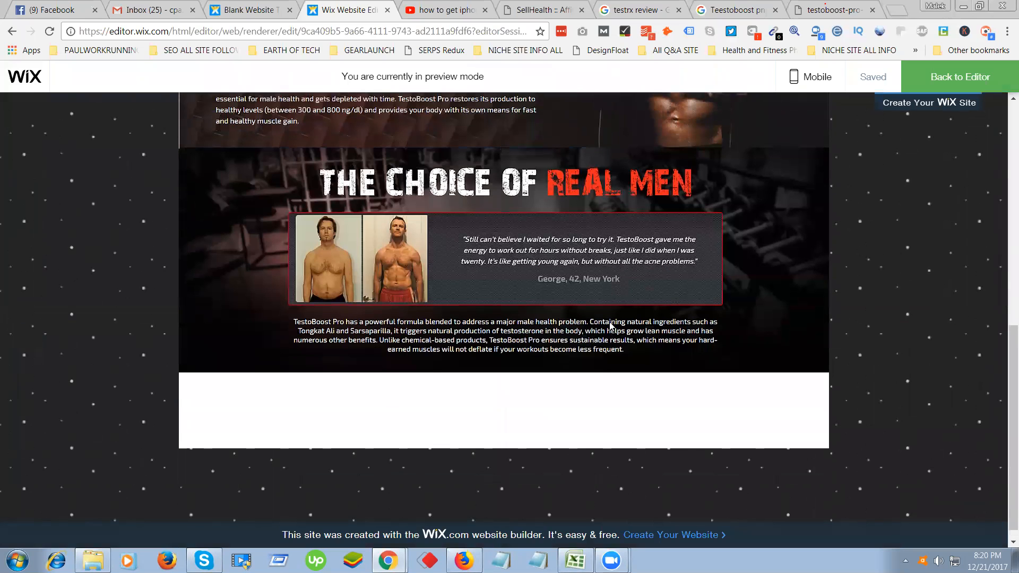
{"action": "scroll", "coordinate": [499, 266], "scroll_direction": "up", "scroll_amount": 10}
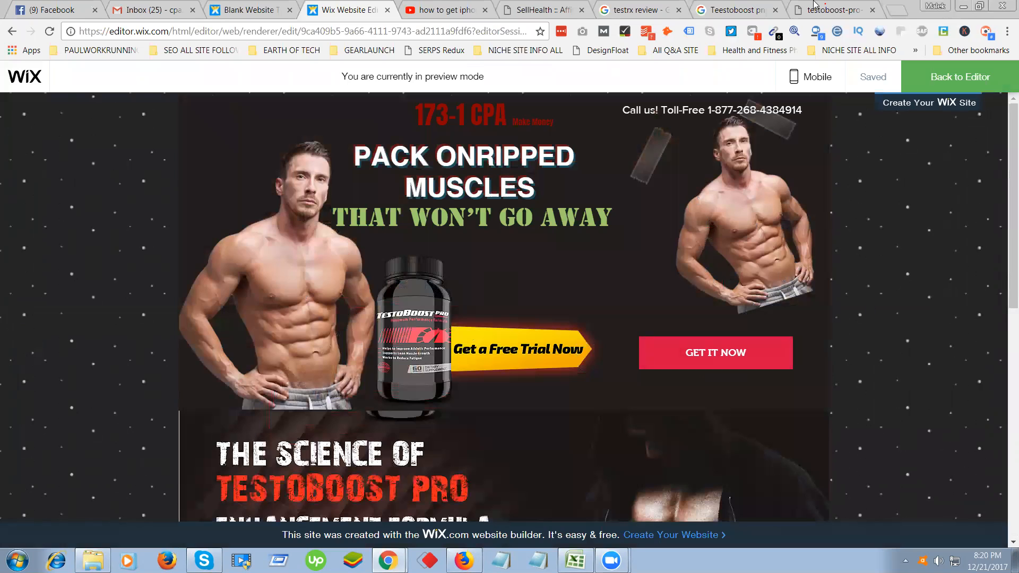
Search Google for "free email form generator" in the image search tab and open the PHP FormMail Generator result.
{"action": "left_click", "coordinate": [741, 10]}
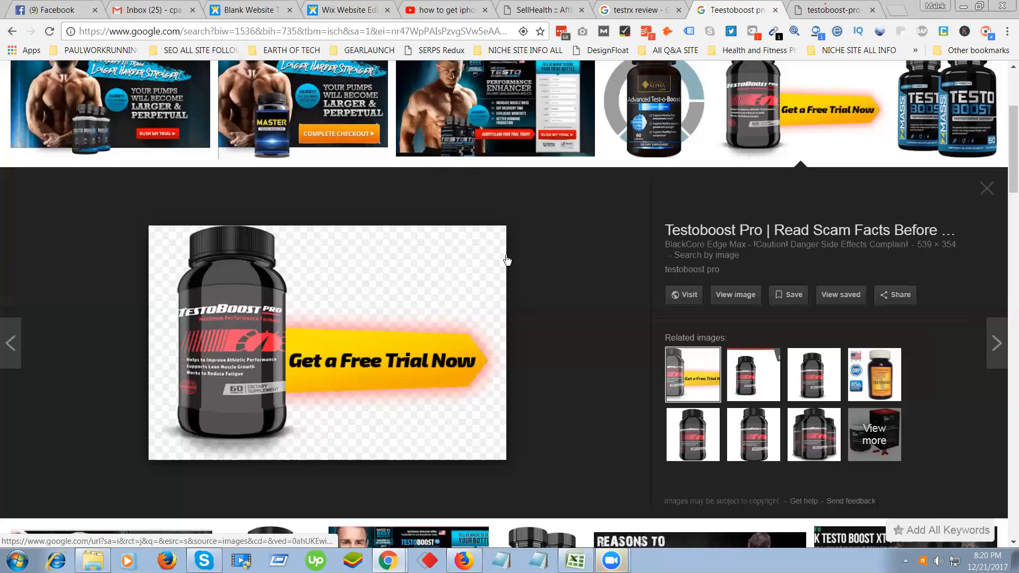
{"action": "key", "text": "ctrl+l"}
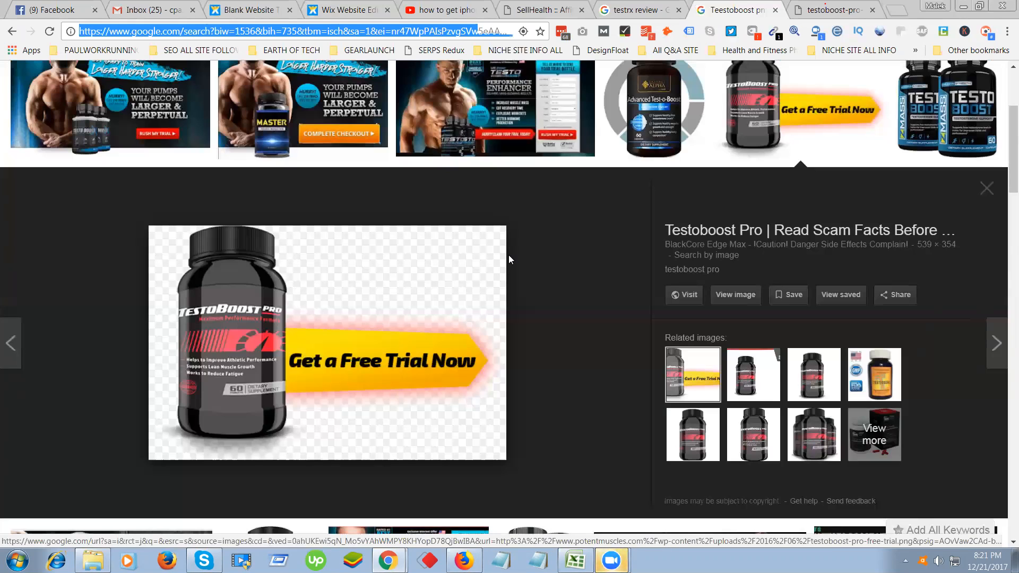
{"action": "type", "text": "w"}
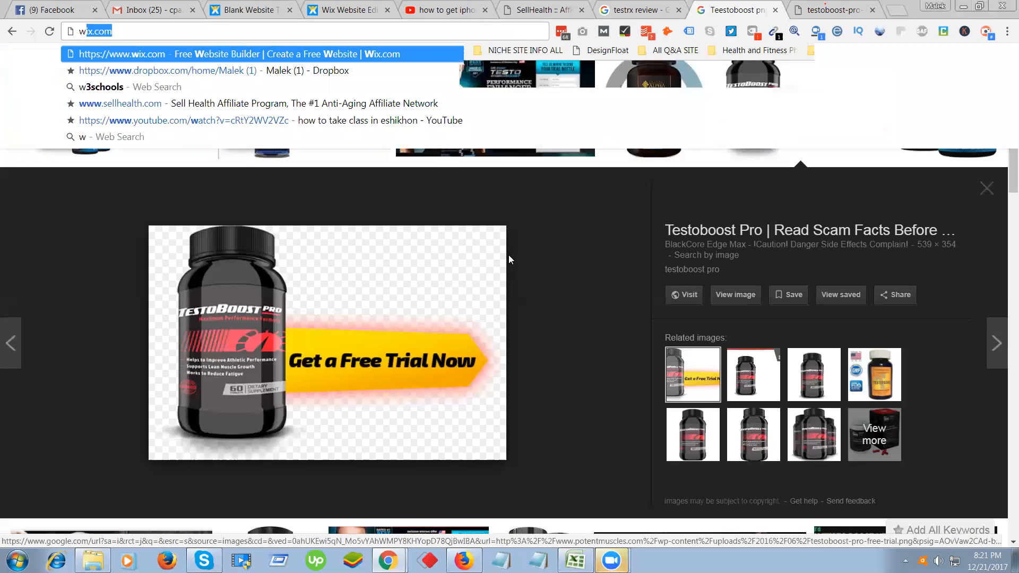
{"action": "key", "text": "BackSpace"}
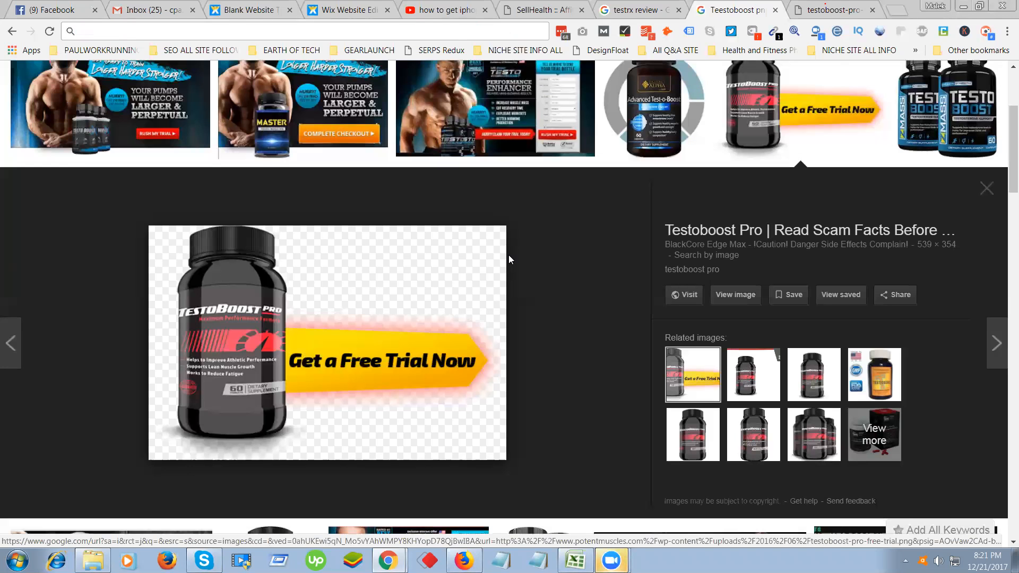
{"action": "type", "text": "free email form"}
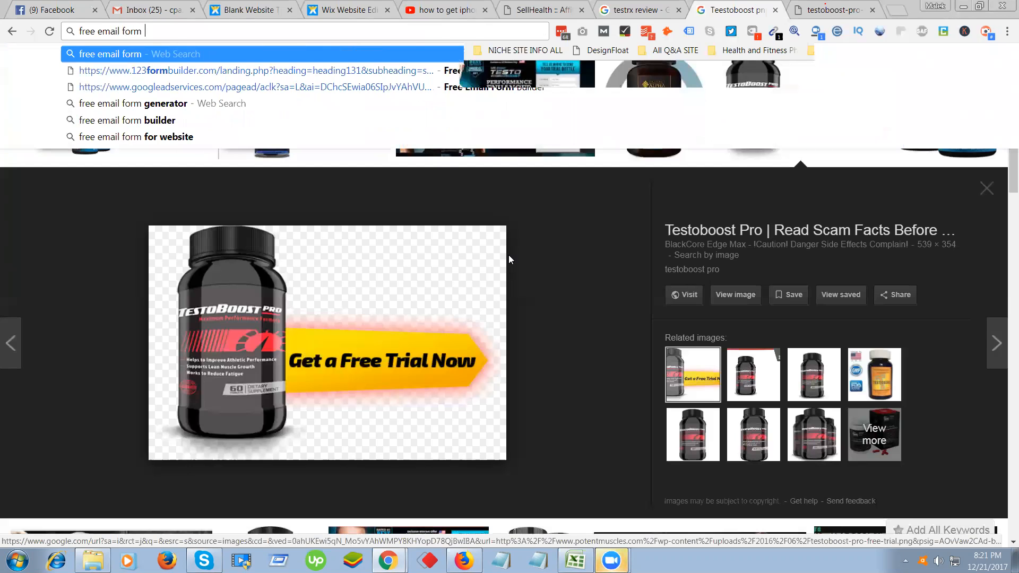
{"action": "key", "text": "Down"}
{"action": "key", "text": "Down"}
{"action": "key", "text": "Down"}
{"action": "key", "text": "Return"}
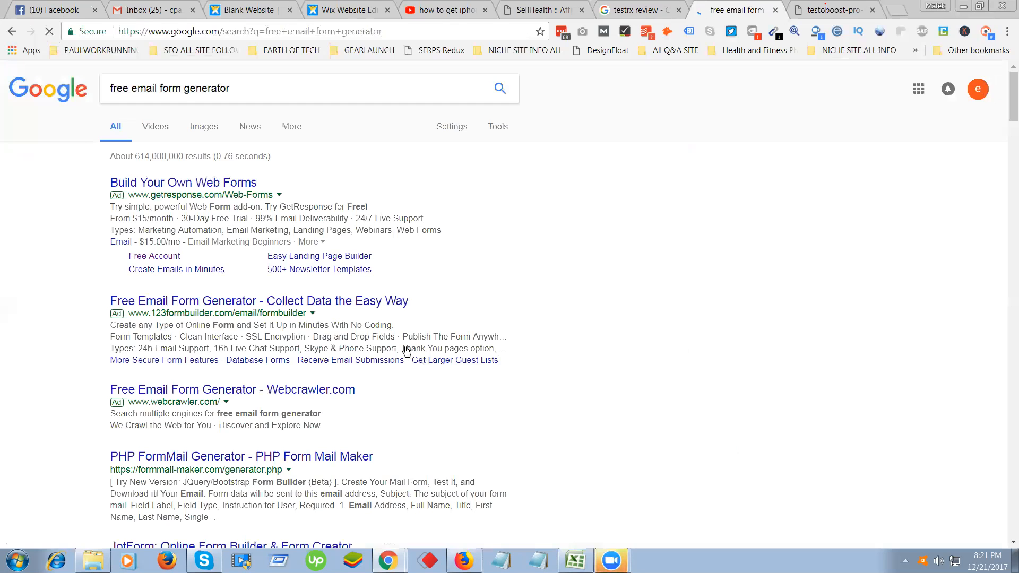
{"action": "scroll", "coordinate": [341, 371], "scroll_direction": "down", "scroll_amount": 3}
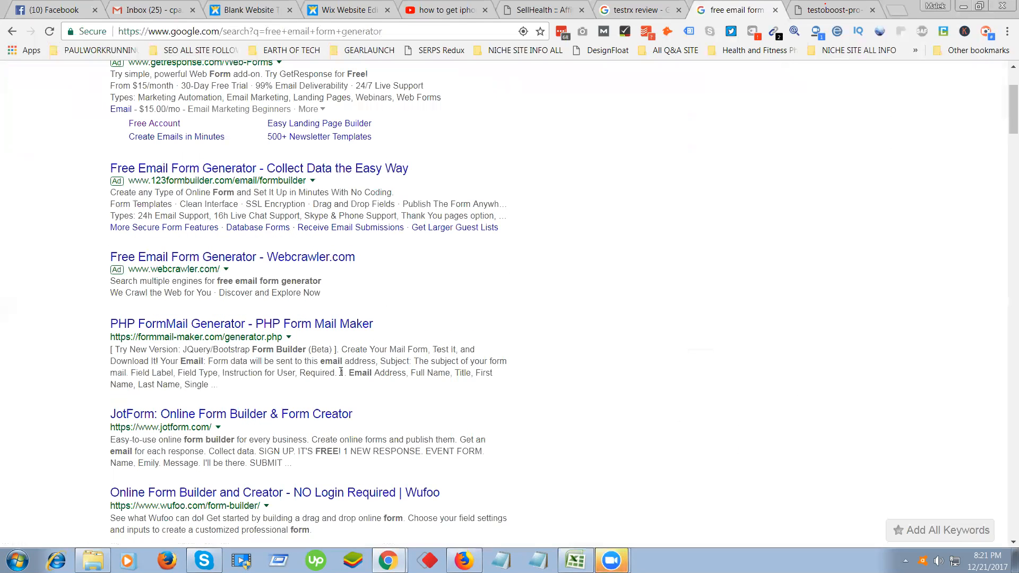
{"action": "left_click", "coordinate": [274, 330]}
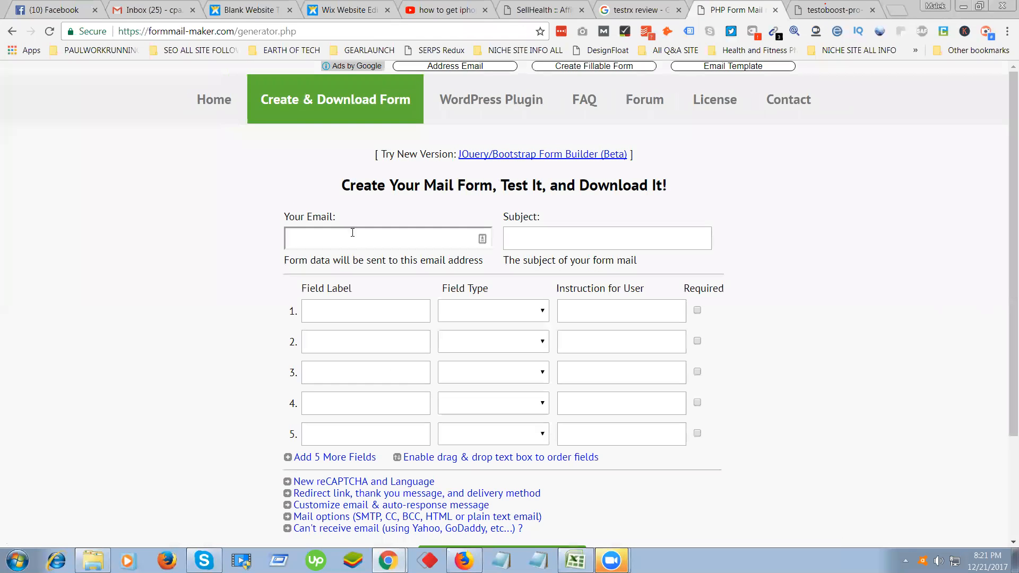
Examine the mail form generator's field rows, available field types and mail options.
{"action": "scroll", "coordinate": [351, 304], "scroll_direction": "down", "scroll_amount": 3}
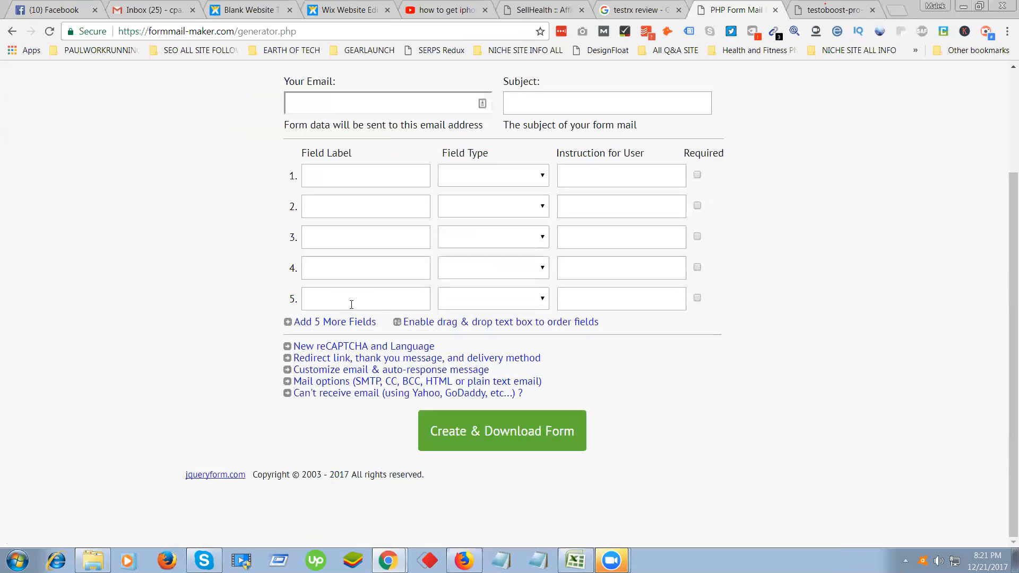
{"action": "scroll", "coordinate": [352, 304], "scroll_direction": "up", "scroll_amount": 3}
{"action": "scroll", "coordinate": [349, 389], "scroll_direction": "down", "scroll_amount": 3}
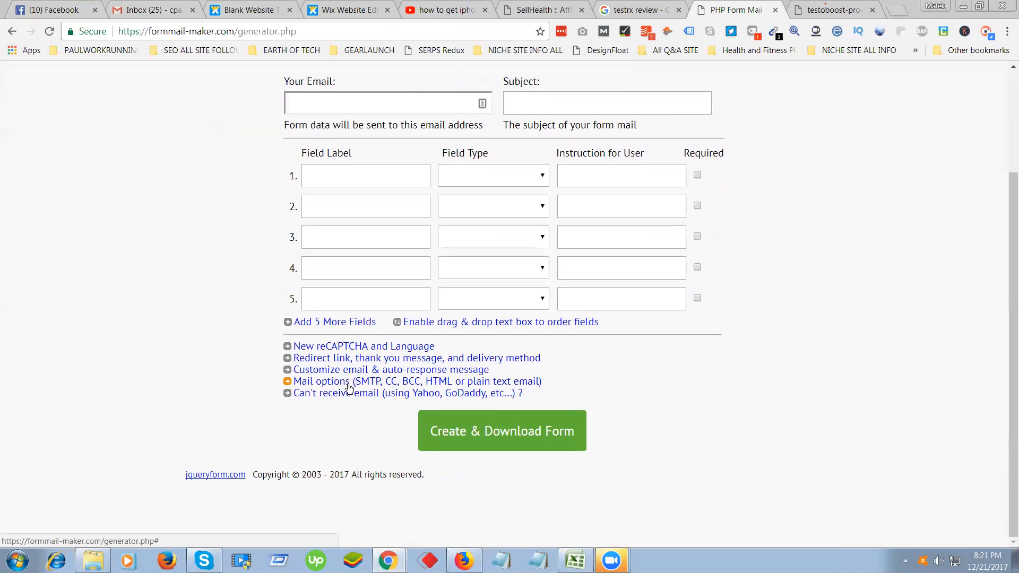
{"action": "scroll", "coordinate": [348, 389], "scroll_direction": "up", "scroll_amount": 3}
{"action": "left_click", "coordinate": [350, 310]}
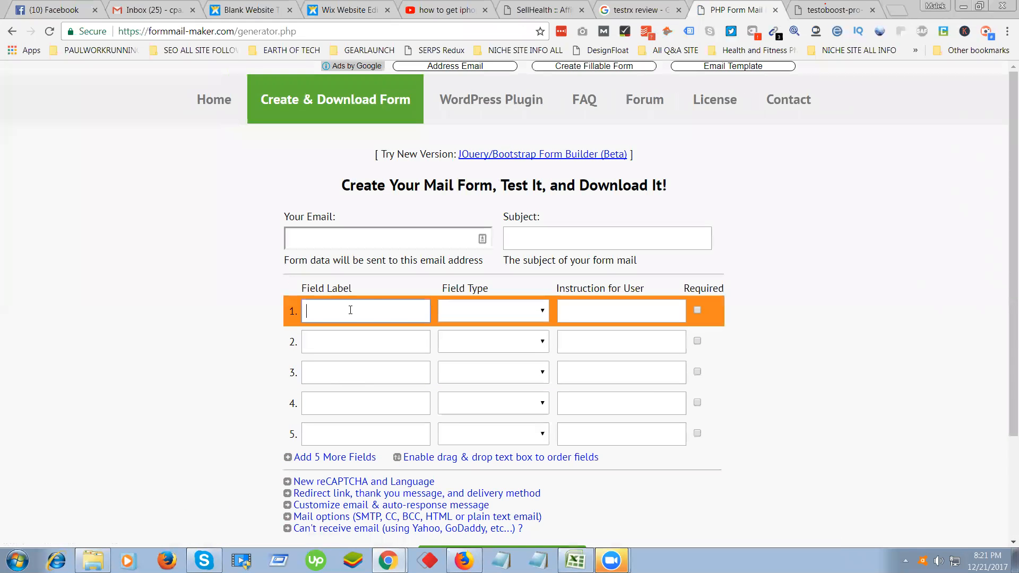
{"action": "left_click", "coordinate": [542, 312]}
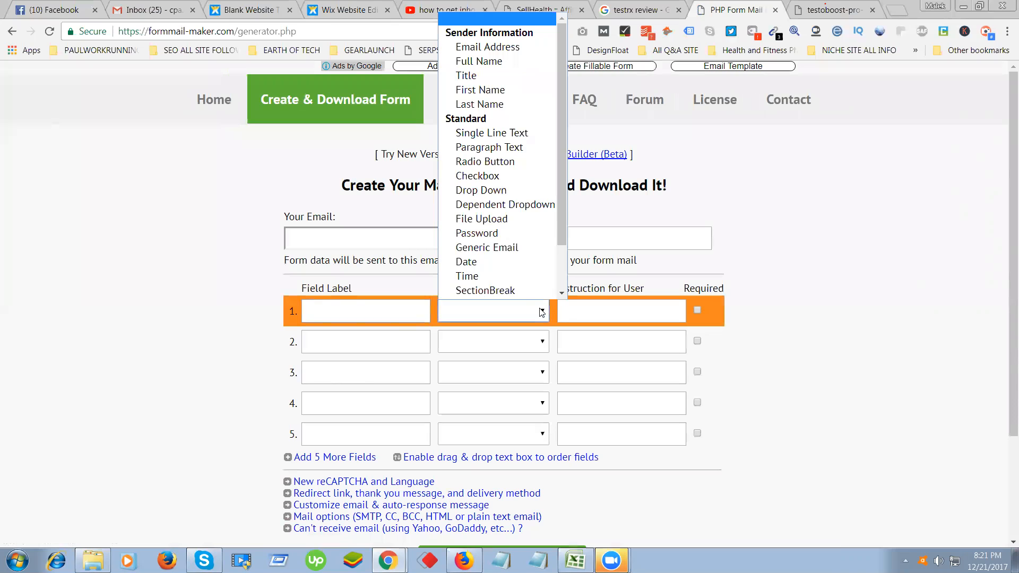
{"action": "left_click", "coordinate": [765, 309]}
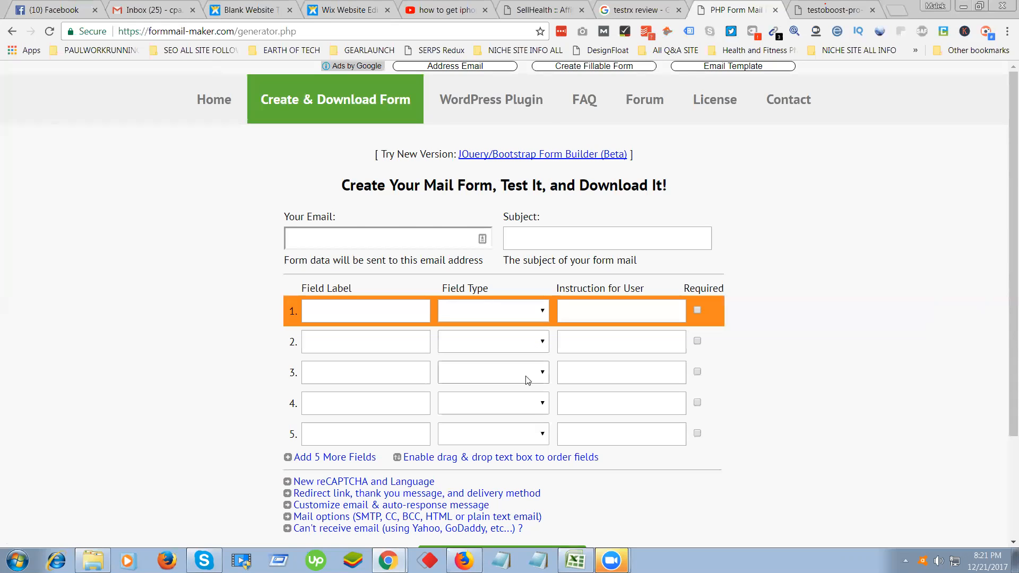
{"action": "scroll", "coordinate": [528, 380], "scroll_direction": "down", "scroll_amount": 1}
{"action": "scroll", "coordinate": [511, 381], "scroll_direction": "up", "scroll_amount": 1}
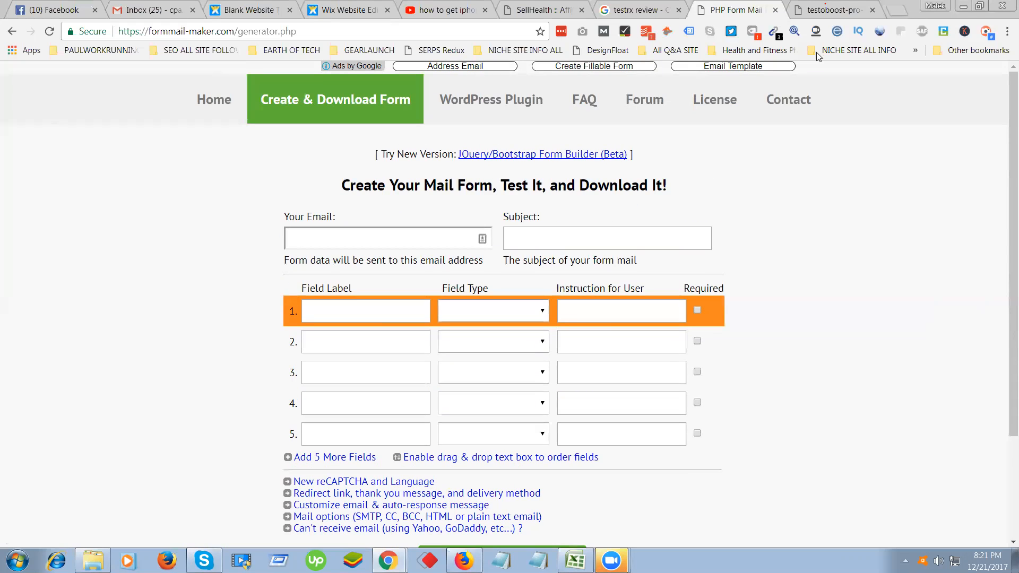
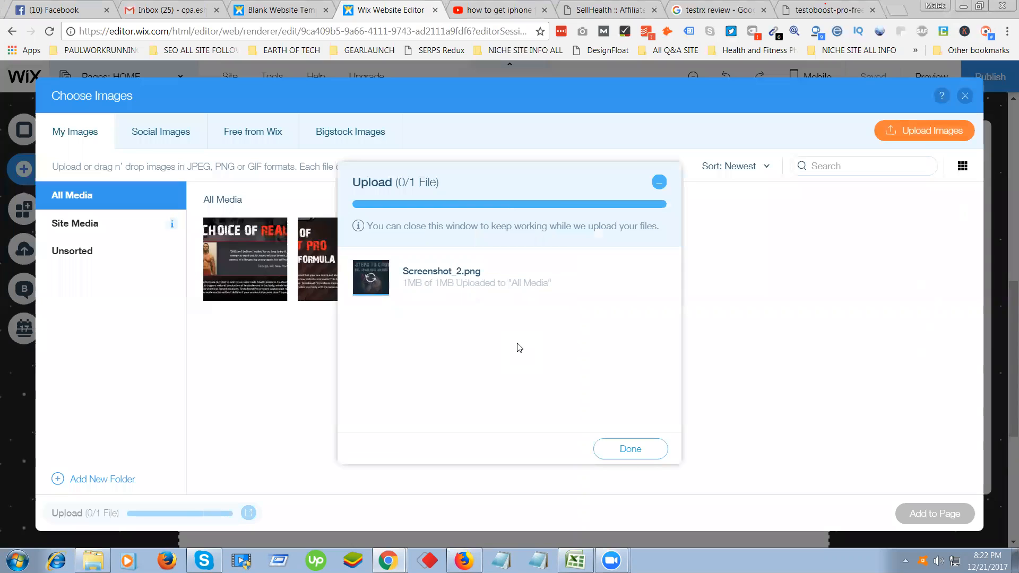
Add the uploaded Screenshot_2.png to the Wix page and place it directly below "The Choice of Real Men" at X 0, Y 1168.
{"action": "left_click", "coordinate": [634, 433]}
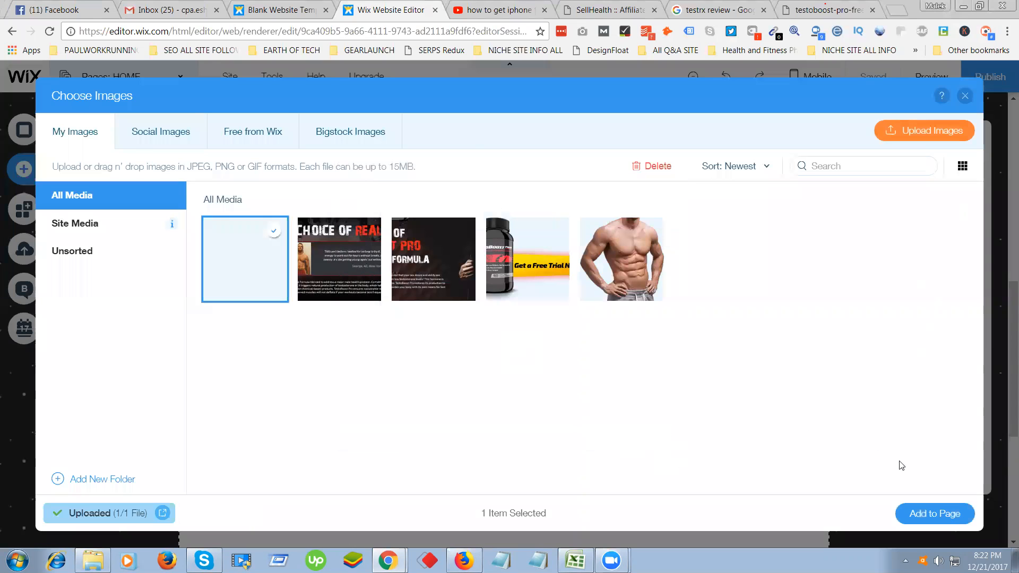
{"action": "left_click", "coordinate": [916, 515]}
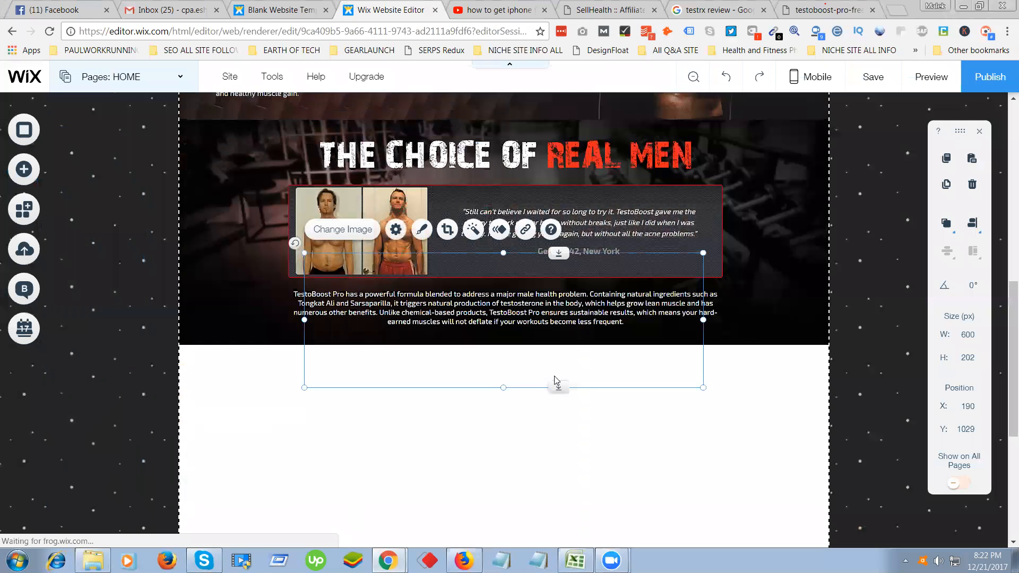
{"action": "scroll", "coordinate": [465, 181], "scroll_direction": "down", "scroll_amount": 3}
{"action": "left_click_drag", "start_coordinate": [428, 164], "coordinate": [293, 223]}
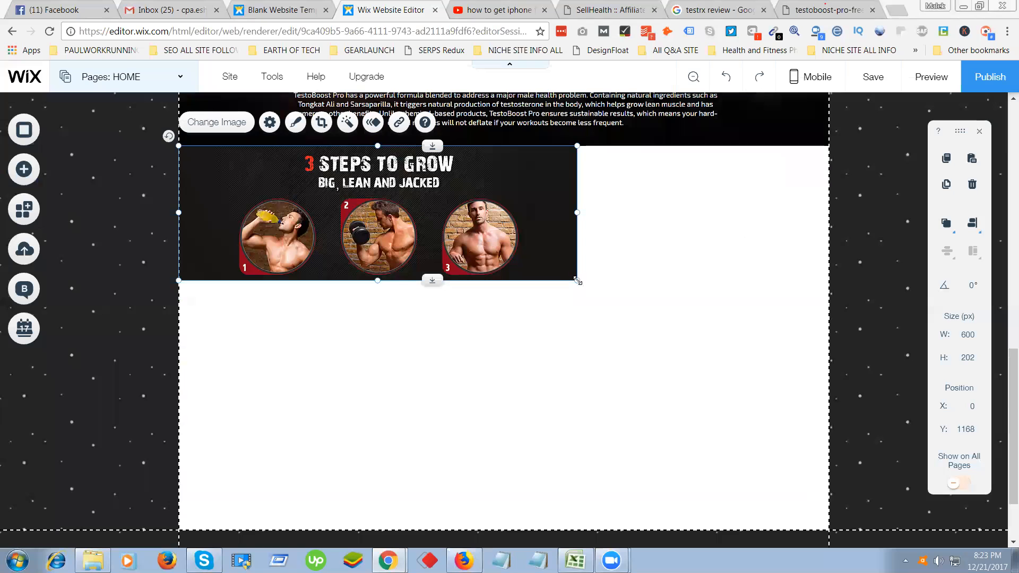
Enlarge the "3 Steps to Grow" image to about 979 × 332 px across the page, and reduce its height slightly from the bottom edge.
{"action": "left_click_drag", "start_coordinate": [627, 299], "coordinate": [837, 346]}
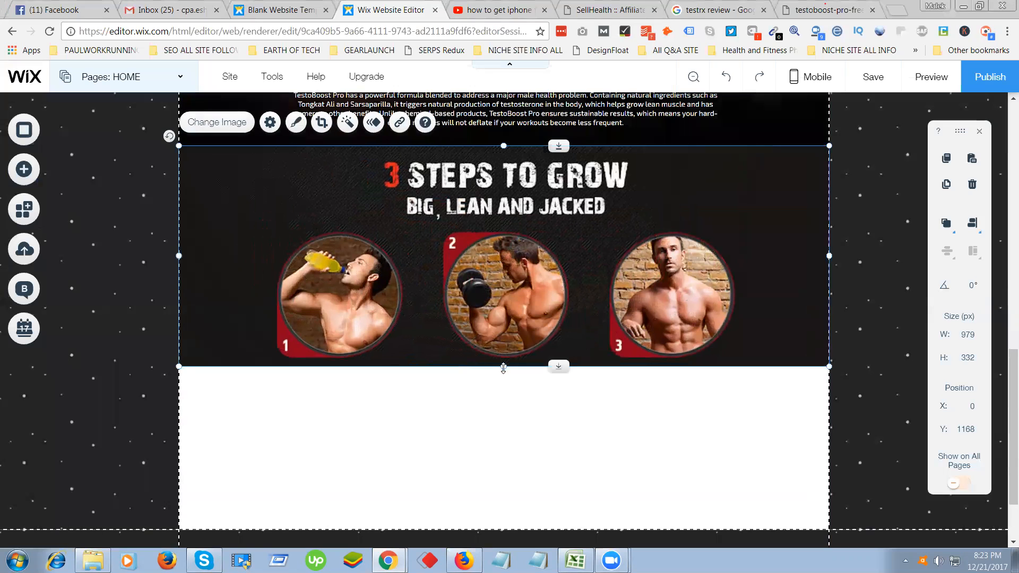
{"action": "mouse_move", "coordinate": [503, 369]}
{"action": "left_mouse_down"}
{"action": "mouse_move", "coordinate": [503, 354]}
{"action": "mouse_move", "coordinate": [503, 364]}
{"action": "left_mouse_up"}
{"action": "left_click", "coordinate": [494, 424]}
{"action": "scroll", "coordinate": [495, 422], "scroll_direction": "up", "scroll_amount": 1}
{"action": "scroll", "coordinate": [494, 422], "scroll_direction": "up", "scroll_amount": 8}
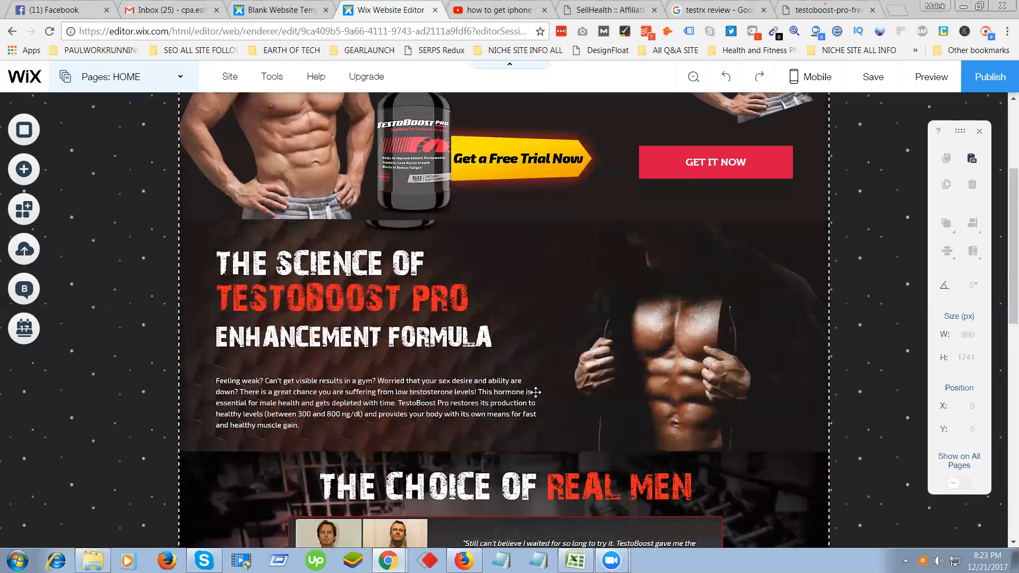
{"action": "scroll", "coordinate": [522, 394], "scroll_direction": "down", "scroll_amount": 8}
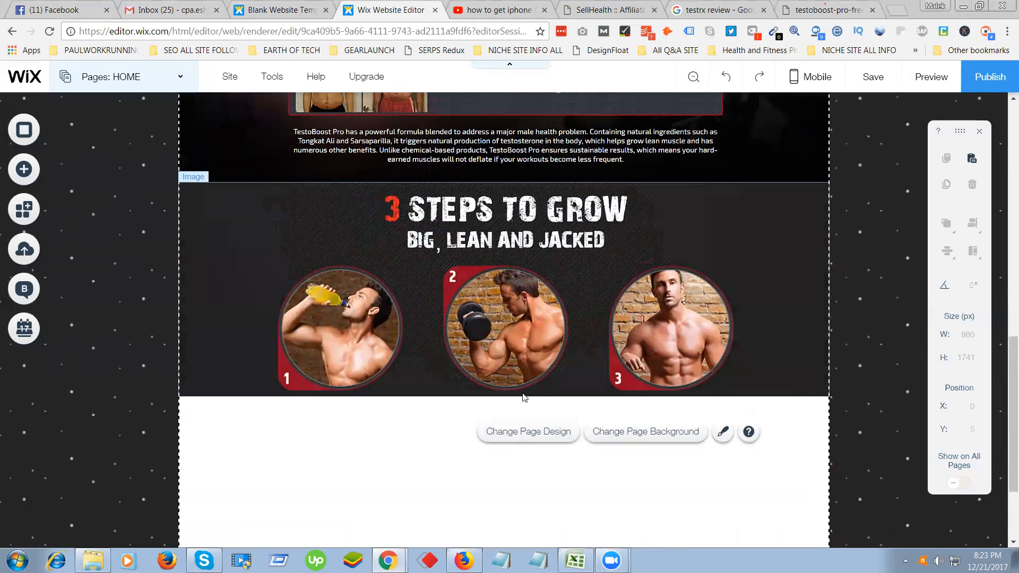
{"action": "scroll", "coordinate": [524, 398], "scroll_direction": "up", "scroll_amount": 5}
{"action": "scroll", "coordinate": [523, 397], "scroll_direction": "down", "scroll_amount": 6}
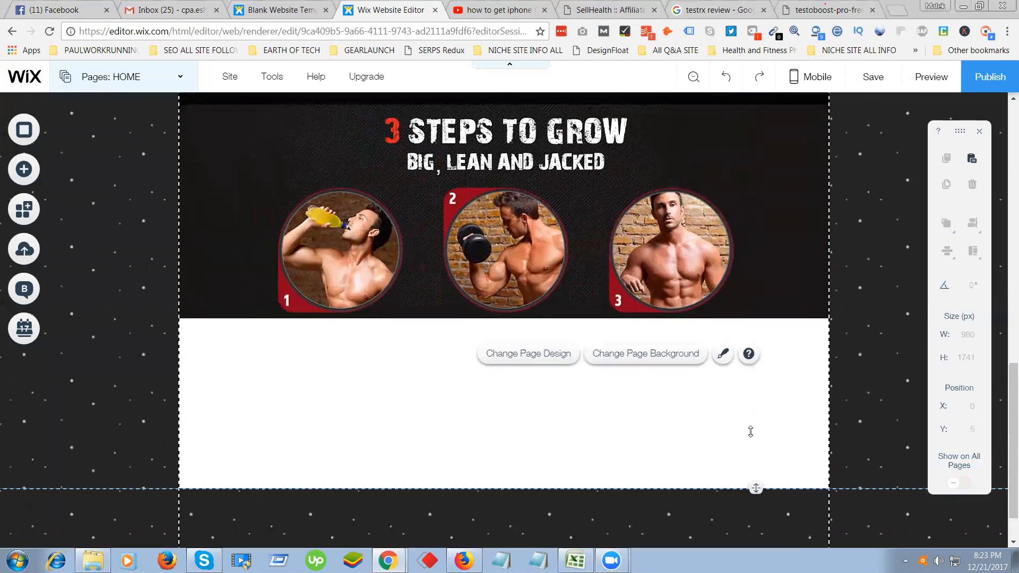
Extend the page downward below the "3 Steps to Grow" image to a height of about 2296 px.
{"action": "scroll", "coordinate": [754, 457], "scroll_direction": "down", "scroll_amount": 1}
{"action": "left_click_drag", "start_coordinate": [750, 516], "coordinate": [750, 519]}
{"action": "scroll", "coordinate": [708, 397], "scroll_direction": "down", "scroll_amount": 1}
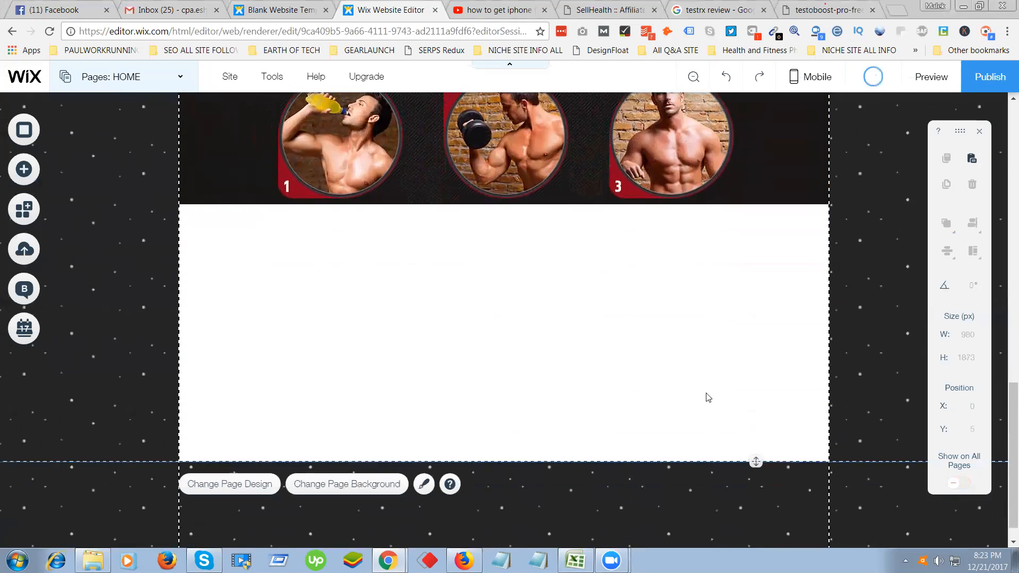
{"action": "scroll", "coordinate": [760, 435], "scroll_direction": "down", "scroll_amount": 1}
{"action": "left_click_drag", "start_coordinate": [760, 434], "coordinate": [741, 545]}
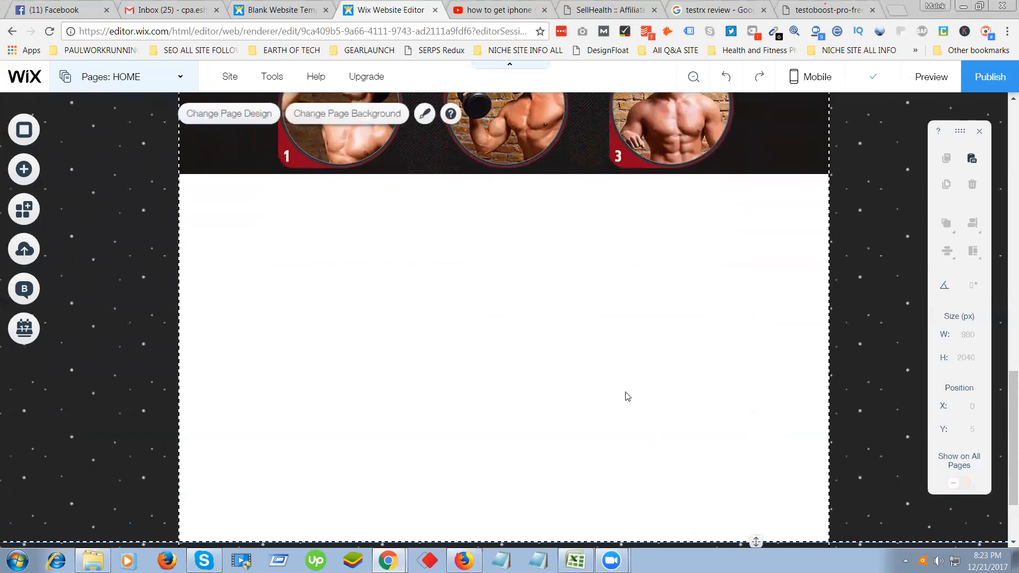
{"action": "scroll", "coordinate": [627, 396], "scroll_direction": "down", "scroll_amount": 2}
{"action": "left_click_drag", "start_coordinate": [758, 433], "coordinate": [756, 528]}
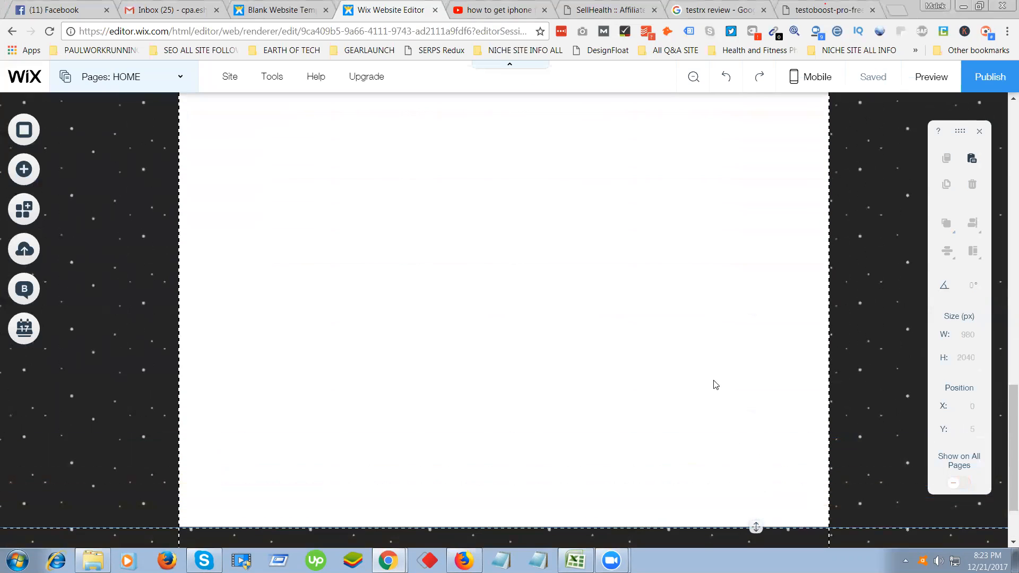
{"action": "scroll", "coordinate": [767, 412], "scroll_direction": "down", "scroll_amount": 2}
{"action": "left_click_drag", "start_coordinate": [755, 433], "coordinate": [753, 510]}
{"action": "scroll", "coordinate": [726, 357], "scroll_direction": "up", "scroll_amount": 5}
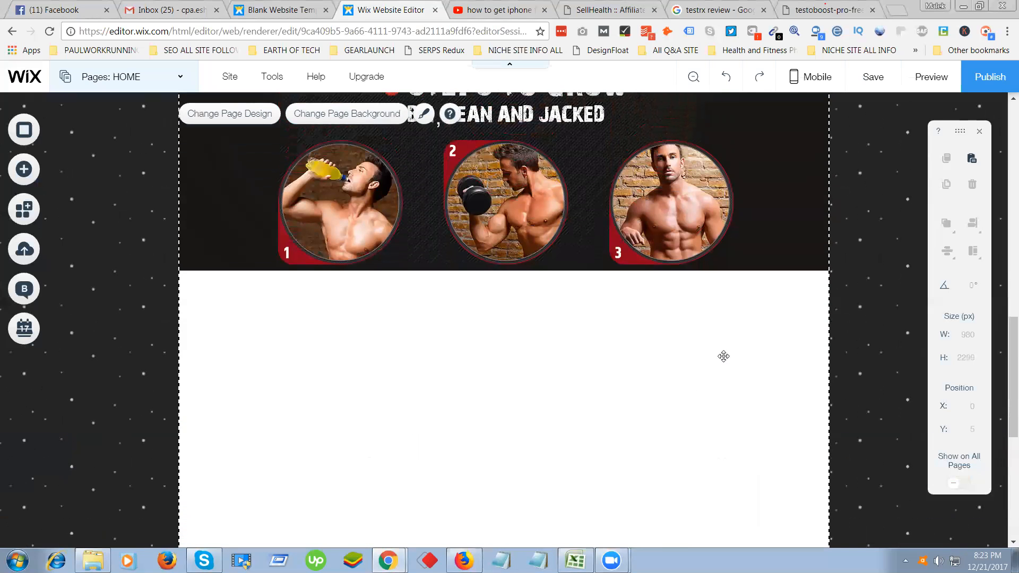
{"action": "scroll", "coordinate": [586, 348], "scroll_direction": "up", "scroll_amount": 10}
{"action": "scroll", "coordinate": [588, 353], "scroll_direction": "down", "scroll_amount": 5}
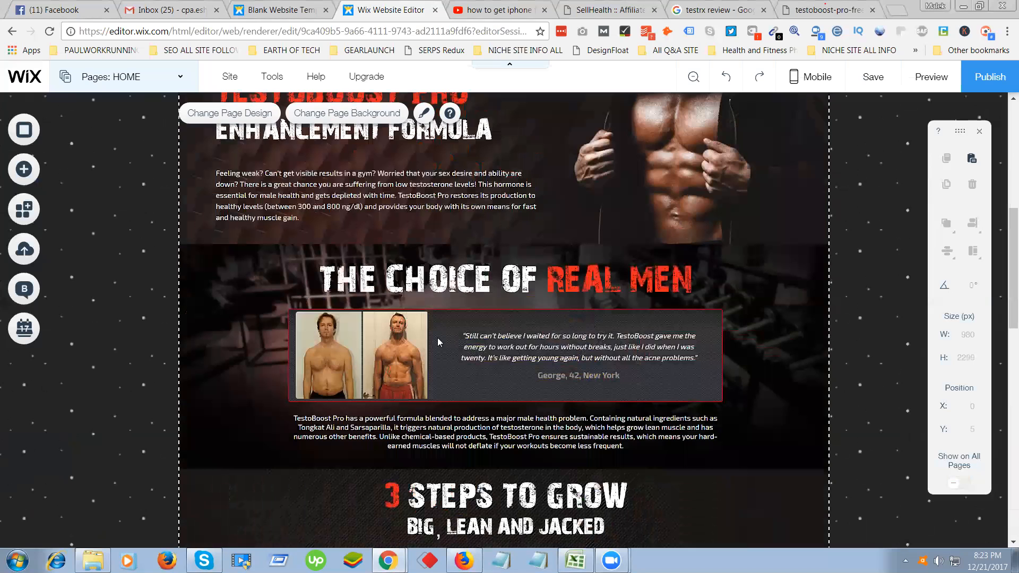
Switch to the browser window showing the original TestoBoost Pro site at its three-step section.
{"action": "key", "text": "alt+Tab"}
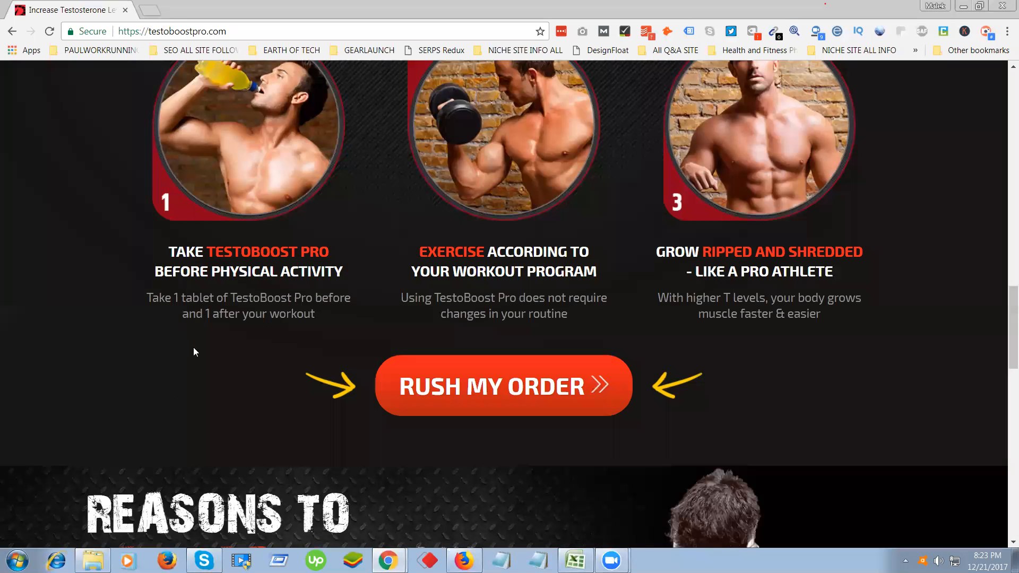
{"action": "key", "text": "Print"}
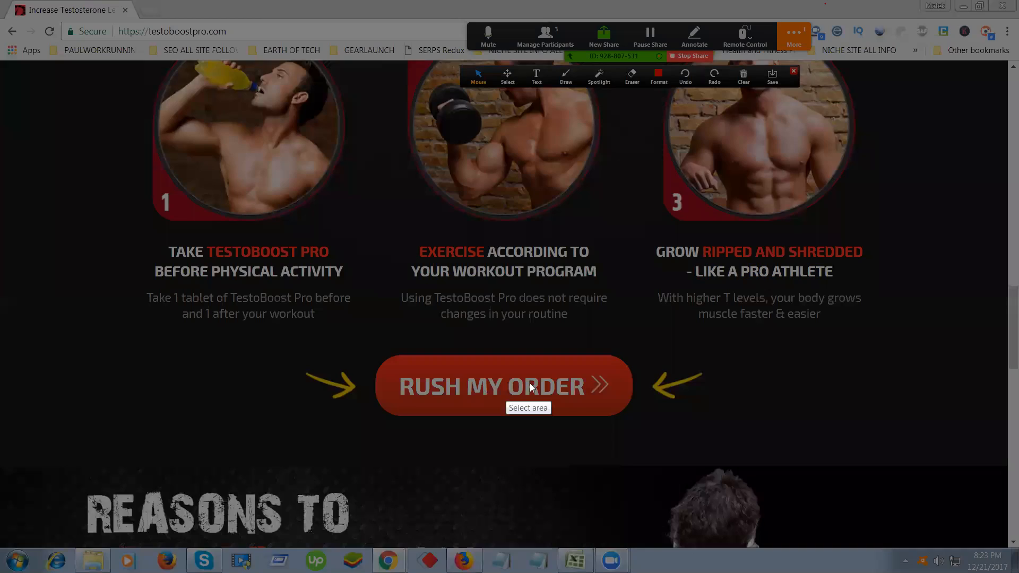
{"action": "left_click_drag", "start_coordinate": [1, 218], "coordinate": [531, 348]}
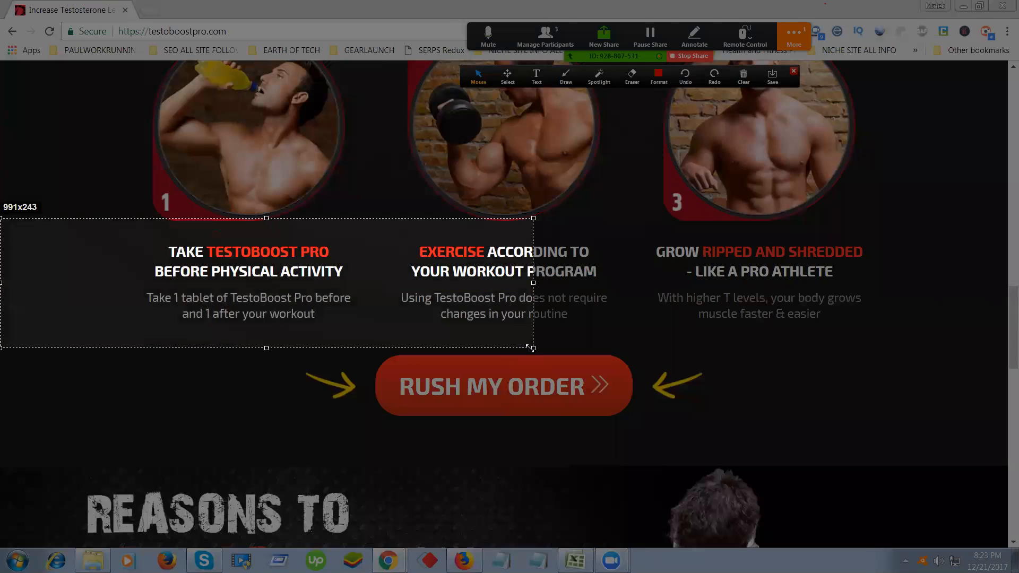
{"action": "left_click_drag", "start_coordinate": [24, 230], "coordinate": [20, 221]}
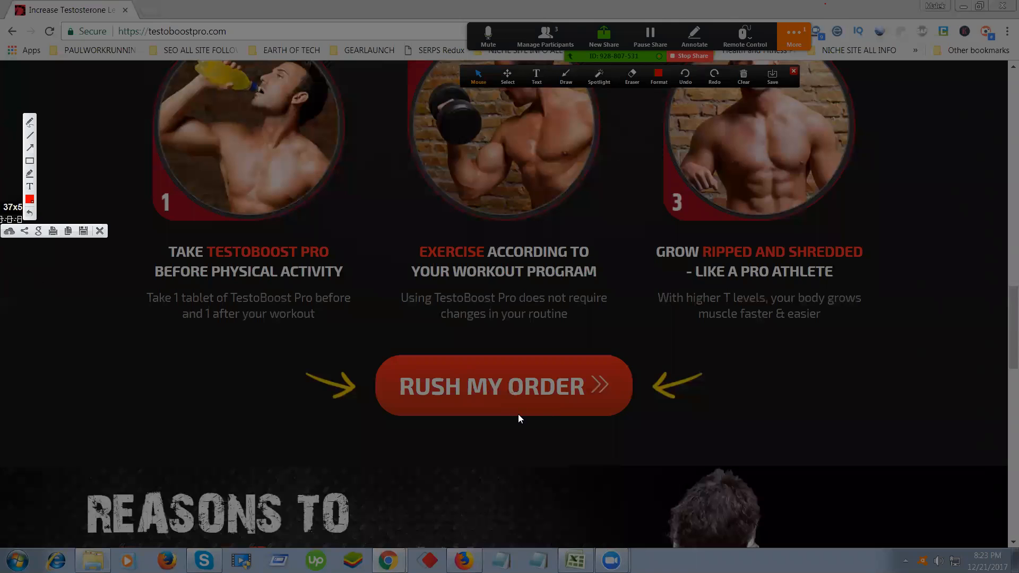
{"action": "key", "text": "Escape"}
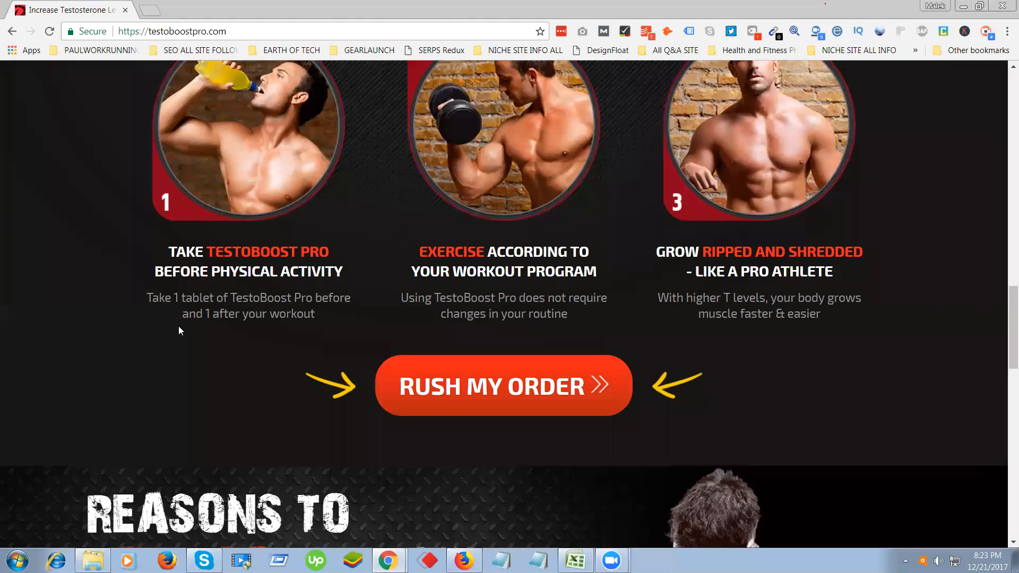
Capture the full-width strip of captions below the three step photos, about 1893 × 219 px, and save it as Screenshot_3 in PNG format.
{"action": "key", "text": "Print"}
{"action": "mouse_move", "coordinate": [0, 229]}
{"action": "left_mouse_down"}
{"action": "mouse_move", "coordinate": [747, 336]}
{"action": "mouse_move", "coordinate": [1005, 345]}
{"action": "left_mouse_up"}
{"action": "left_click", "coordinate": [976, 360]}
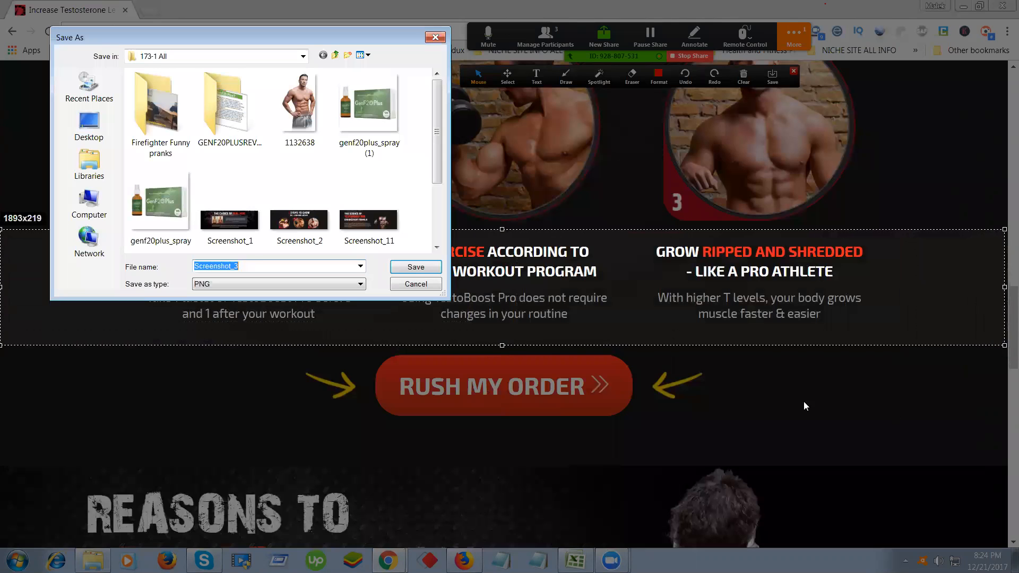
{"action": "key", "text": "Return"}
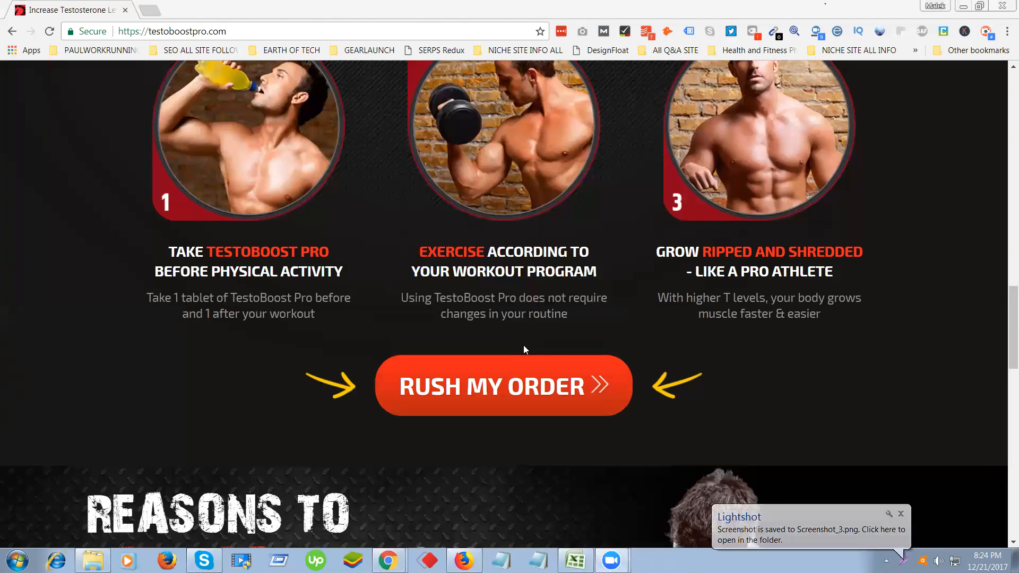
Switch back to the Wix editor window and upload Screenshot_3.png to the site's images.
{"action": "left_click", "coordinate": [389, 561]}
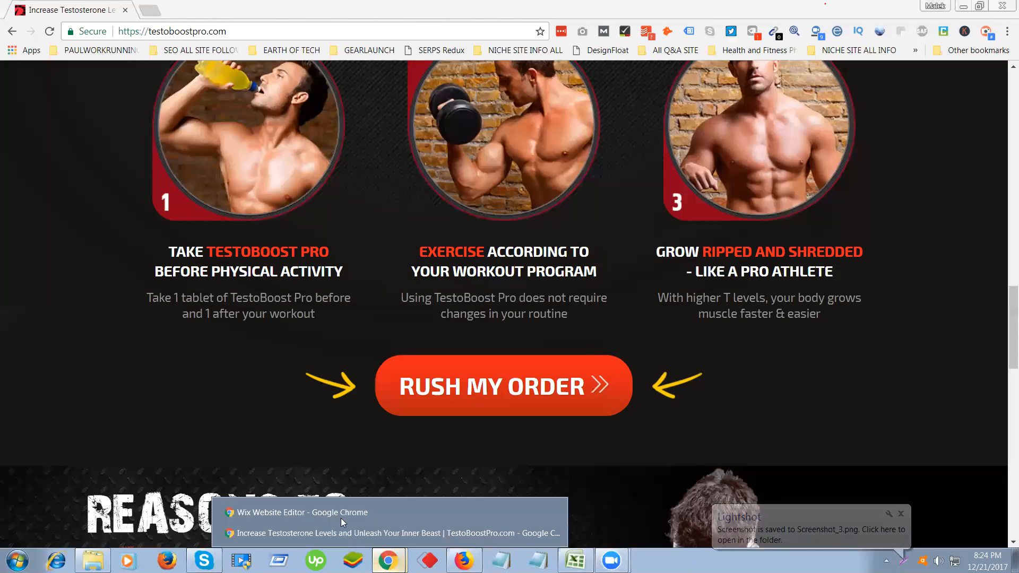
{"action": "left_click", "coordinate": [341, 517]}
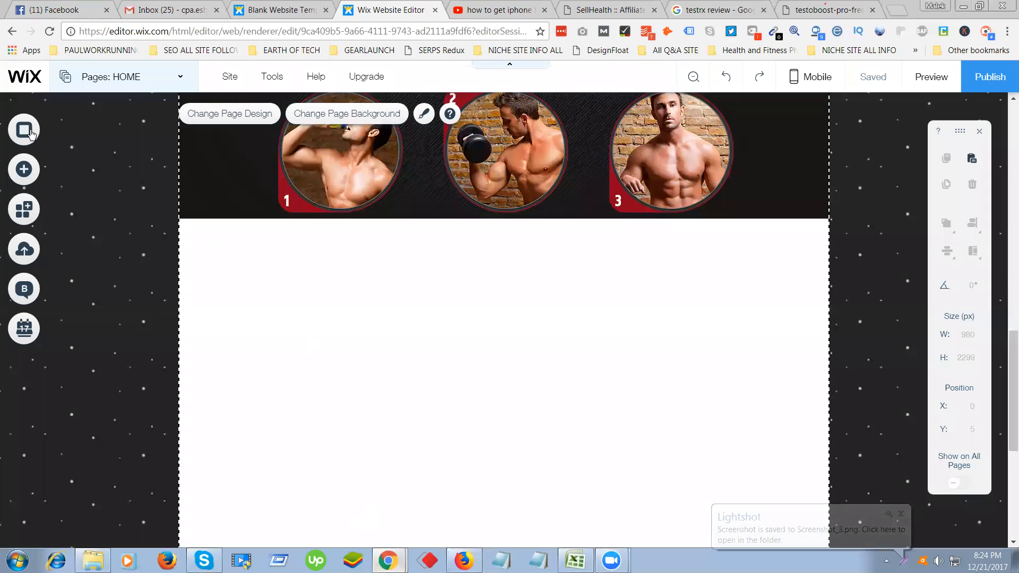
{"action": "left_click", "coordinate": [45, 183]}
{"action": "left_click", "coordinate": [276, 229]}
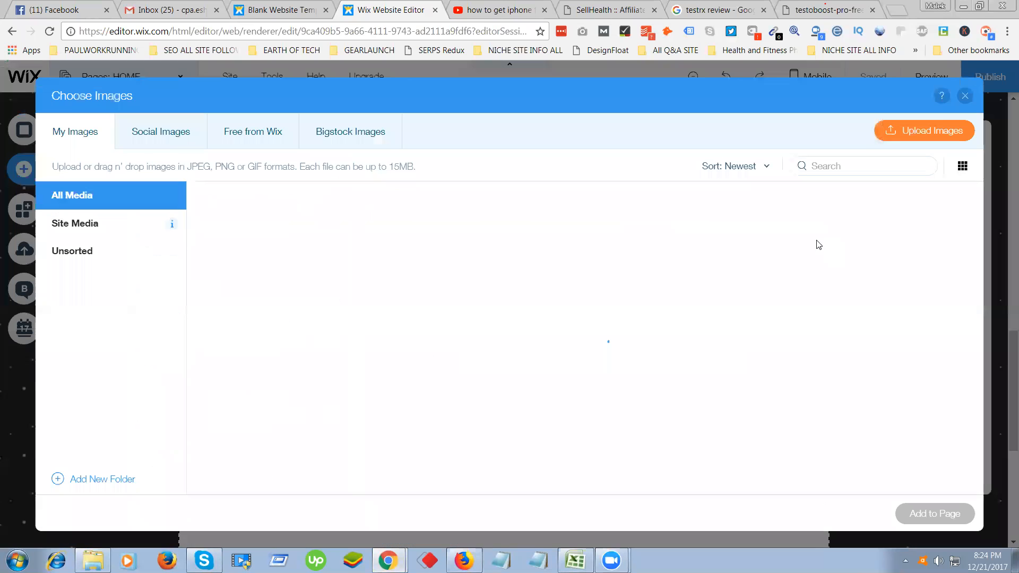
{"action": "left_click", "coordinate": [901, 136]}
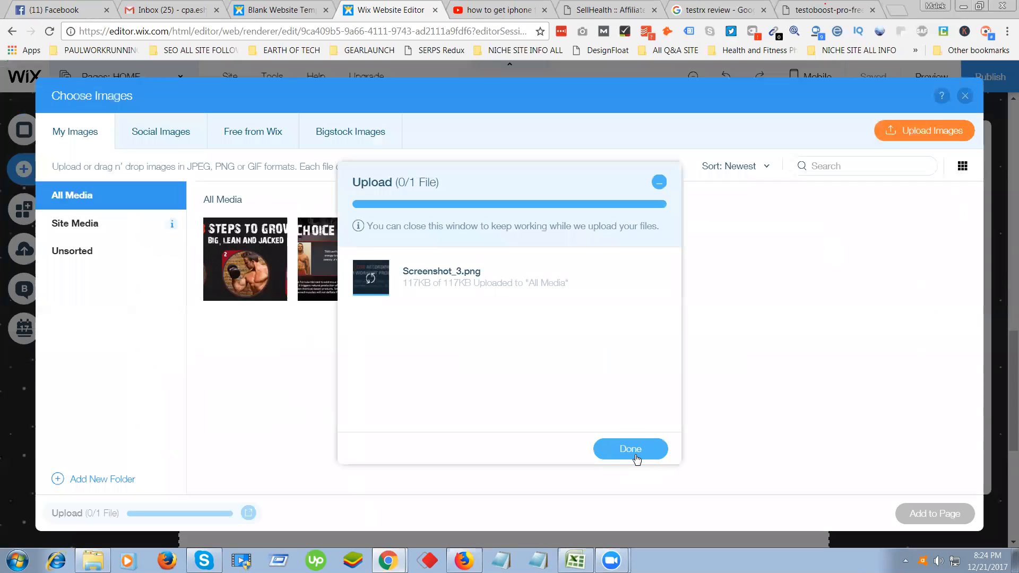
{"action": "left_click", "coordinate": [626, 431]}
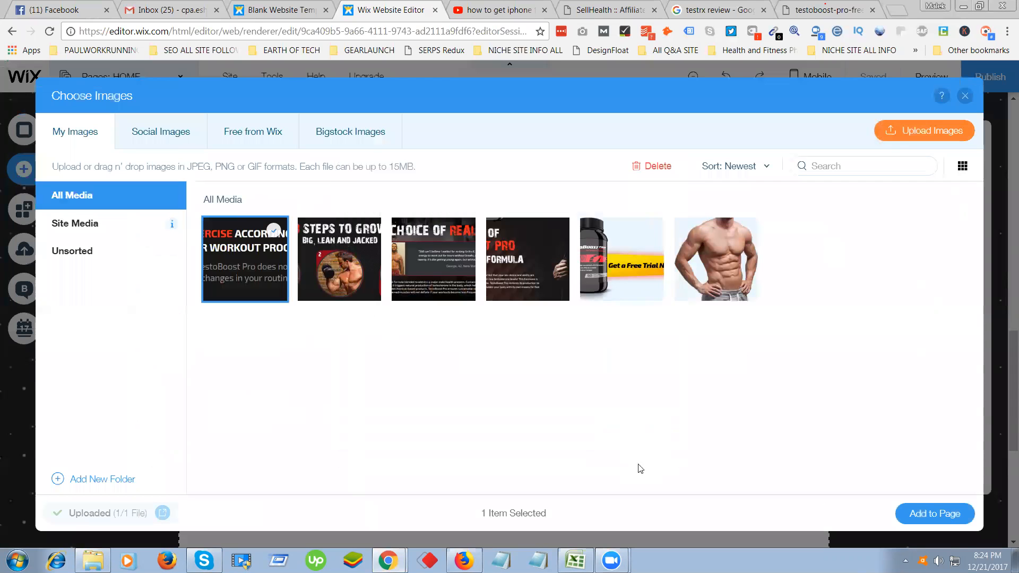
Add Screenshot_3.png to the page directly below the three step photos at X 0, Y 1490, and enlarge it to the full page width.
{"action": "left_click", "coordinate": [935, 513]}
{"action": "left_click_drag", "start_coordinate": [394, 324], "coordinate": [254, 249]}
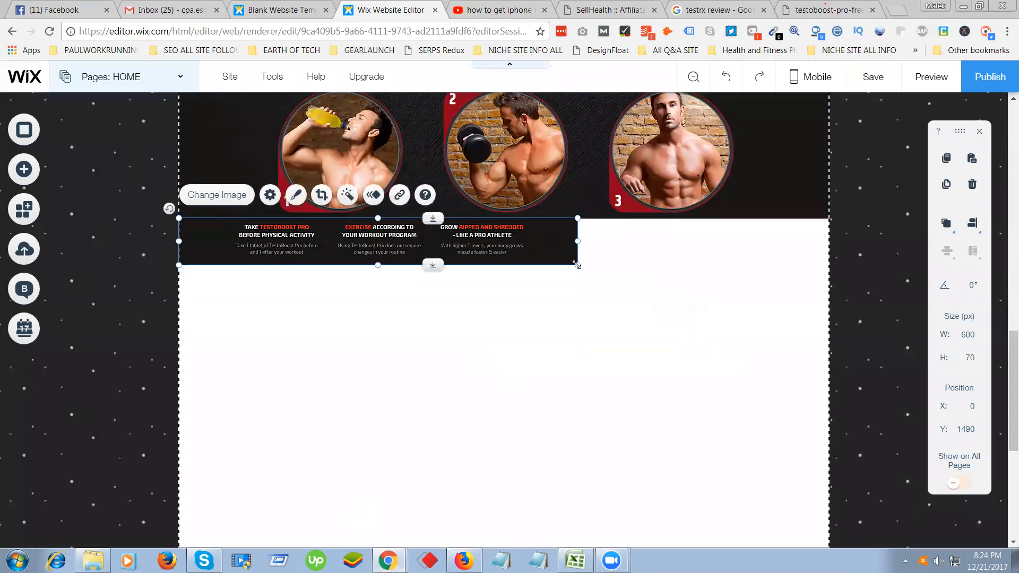
{"action": "left_click_drag", "start_coordinate": [618, 277], "coordinate": [829, 297]}
{"action": "left_click", "coordinate": [593, 414]}
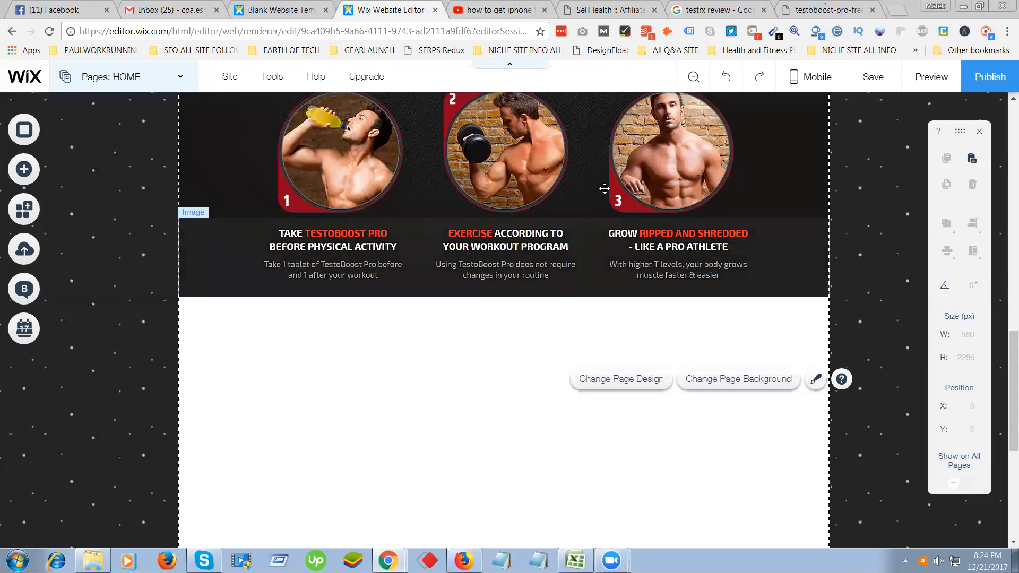
Add a dark box directly below the captions image and stretch it across the full page width as a thin strip.
{"action": "scroll", "coordinate": [523, 399], "scroll_direction": "up", "scroll_amount": 3}
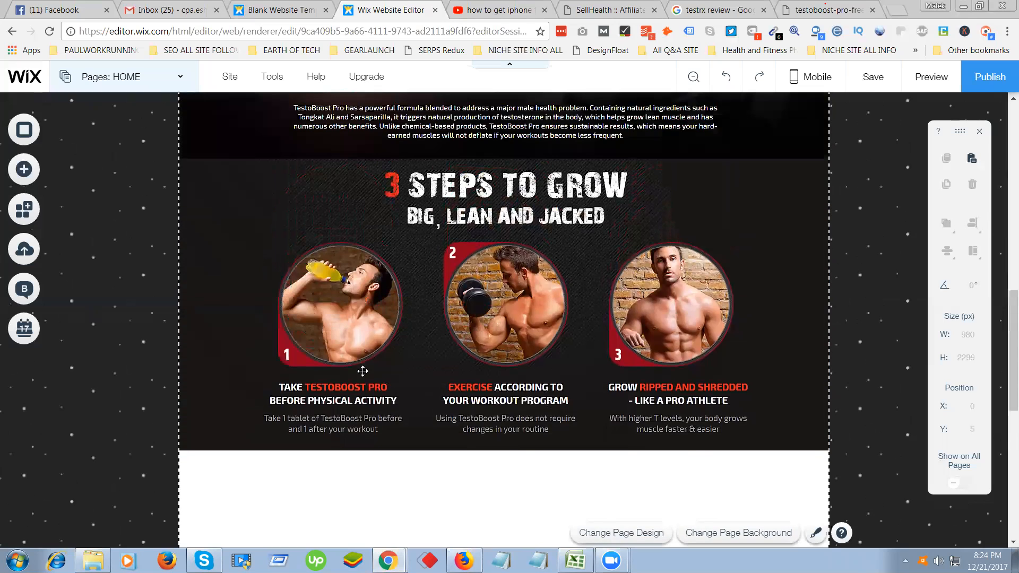
{"action": "scroll", "coordinate": [502, 373], "scroll_direction": "down", "scroll_amount": 4}
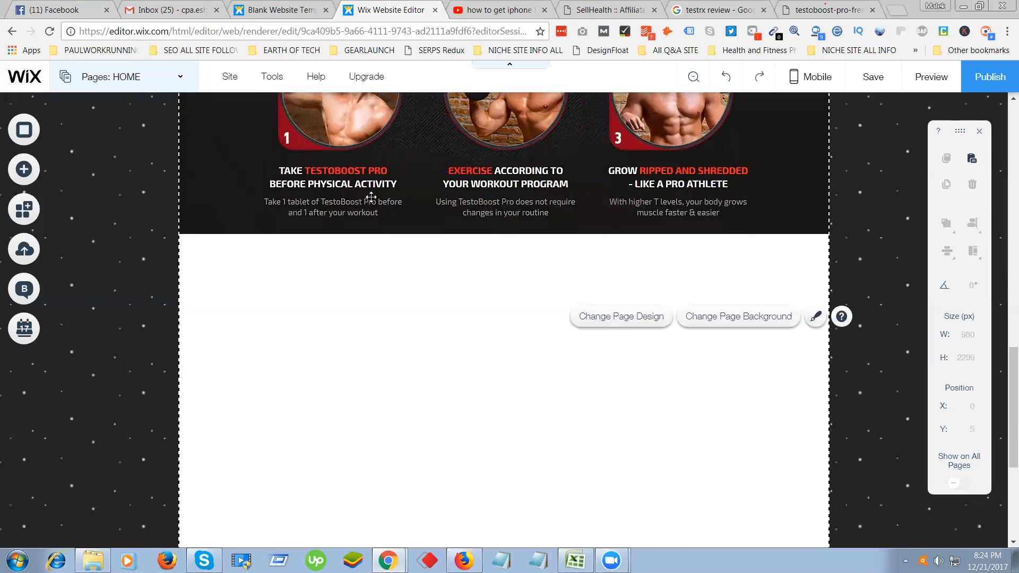
{"action": "scroll", "coordinate": [599, 132], "scroll_direction": "up", "scroll_amount": 1}
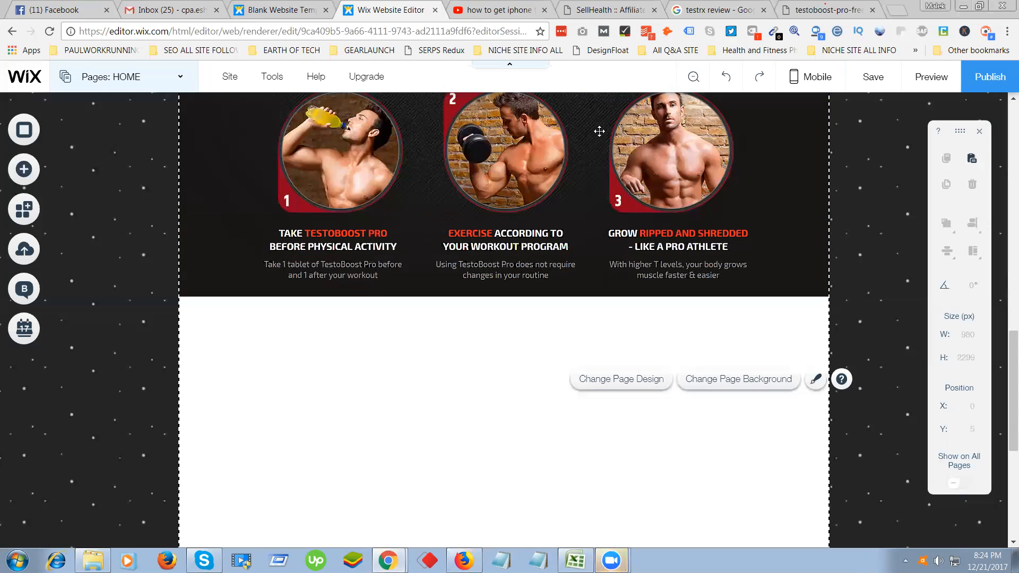
{"action": "left_click", "coordinate": [33, 170]}
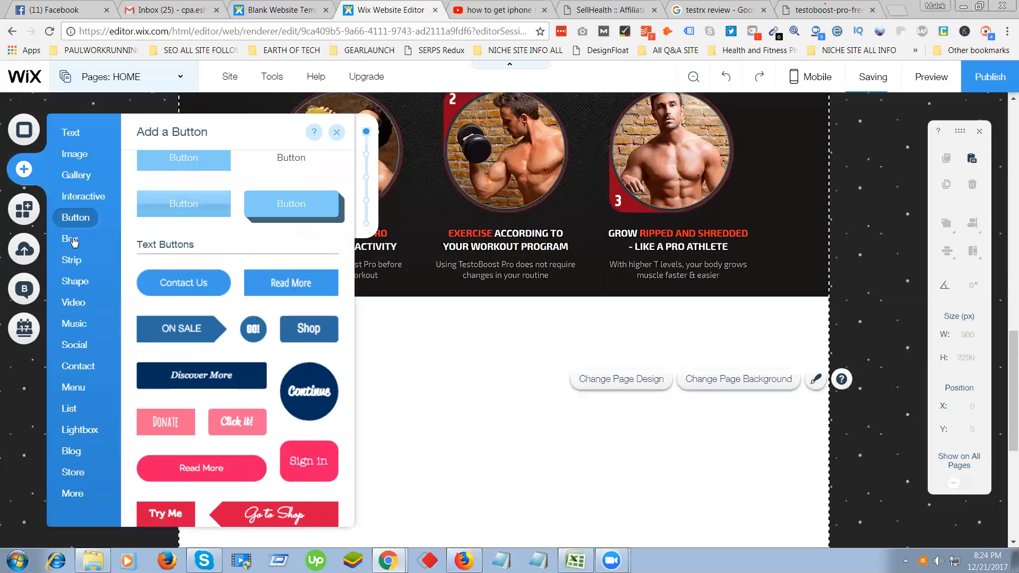
{"action": "mouse_move", "coordinate": [73, 242]}
{"action": "left_click", "coordinate": [188, 229]}
{"action": "left_click_drag", "start_coordinate": [477, 339], "coordinate": [338, 399]}
{"action": "left_click_drag", "start_coordinate": [368, 455], "coordinate": [372, 349]}
{"action": "left_click_drag", "start_coordinate": [557, 321], "coordinate": [830, 327]}
{"action": "left_click", "coordinate": [637, 393]}
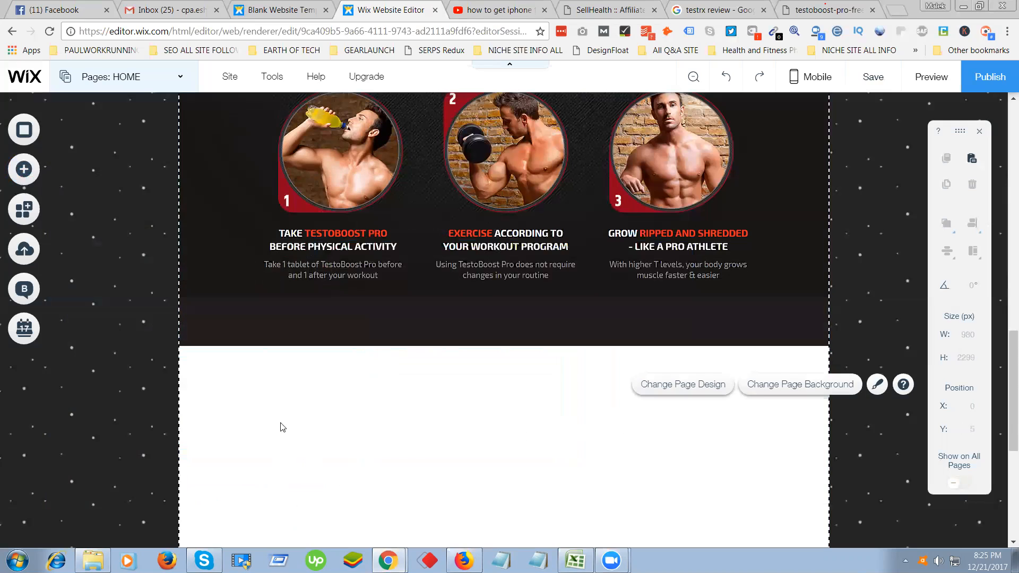
Add the teal "Buy Now" text button in the middle of the dark strip below the captions, at X 419, Y 1623.
{"action": "left_click", "coordinate": [27, 171]}
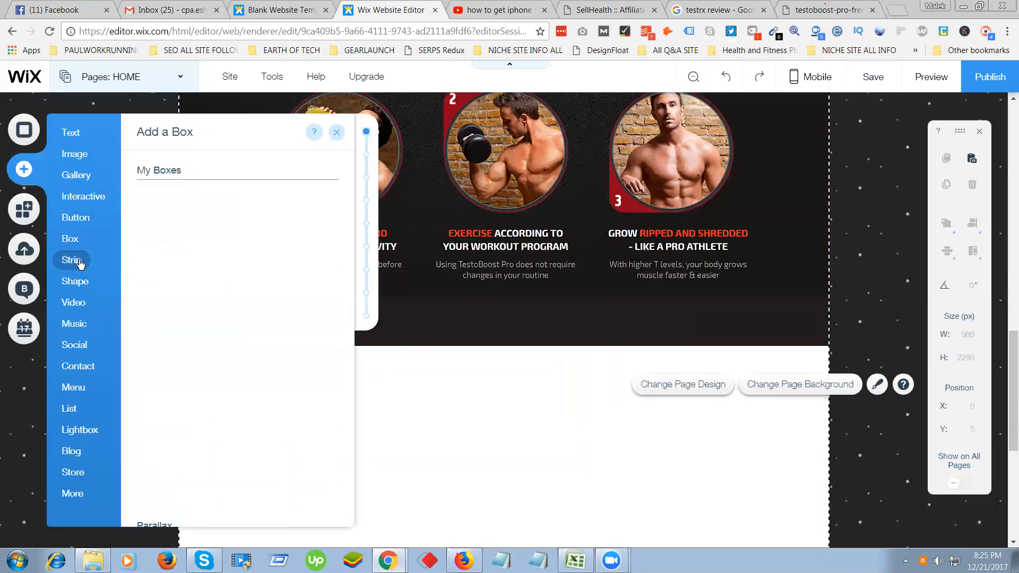
{"action": "left_click", "coordinate": [78, 223]}
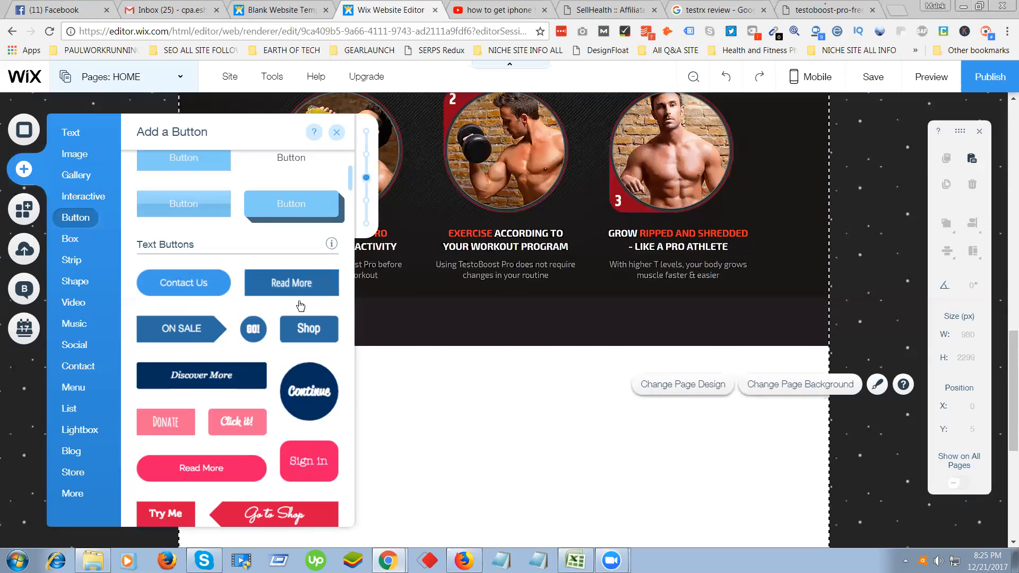
{"action": "scroll", "coordinate": [295, 287], "scroll_direction": "down", "scroll_amount": 5}
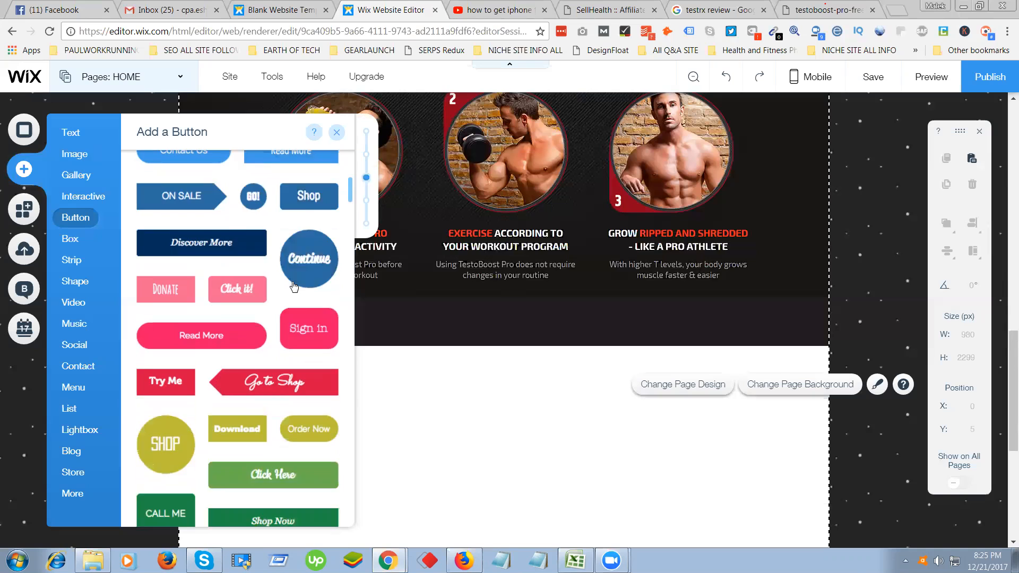
{"action": "scroll", "coordinate": [294, 287], "scroll_direction": "down", "scroll_amount": 3}
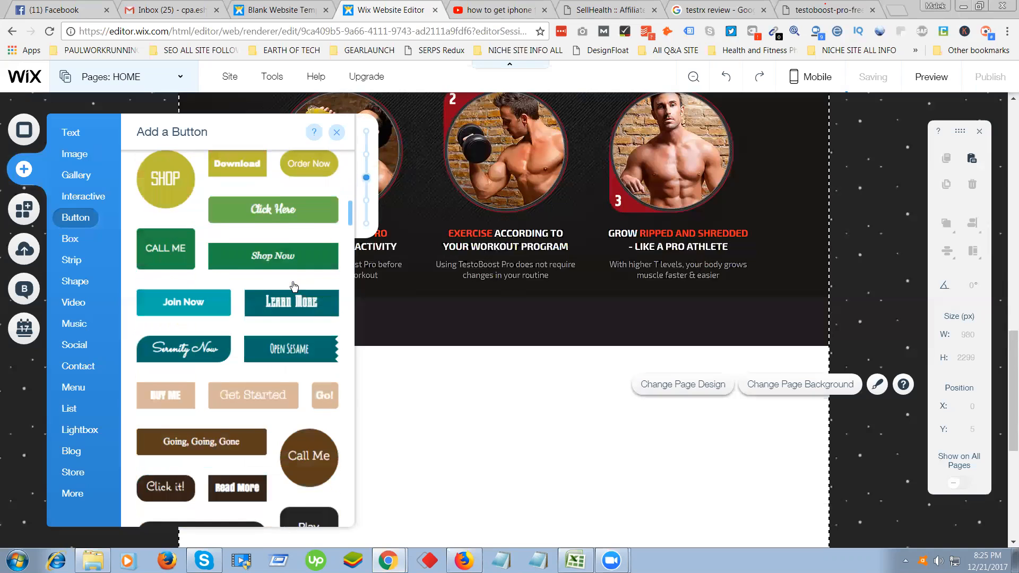
{"action": "scroll", "coordinate": [294, 287], "scroll_direction": "down", "scroll_amount": 6}
{"action": "scroll", "coordinate": [294, 287], "scroll_direction": "down", "scroll_amount": 5}
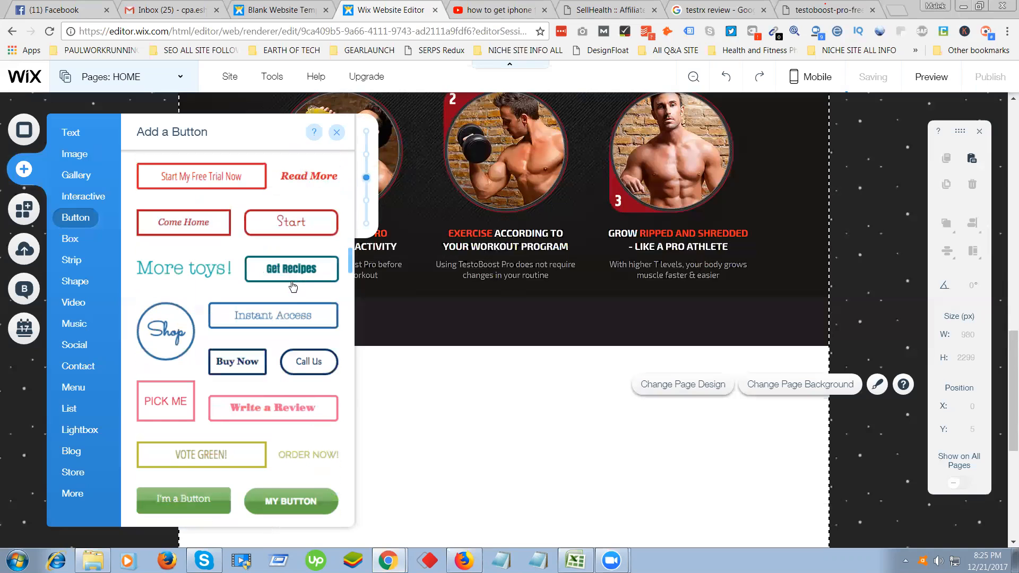
{"action": "scroll", "coordinate": [290, 296], "scroll_direction": "down", "scroll_amount": 5}
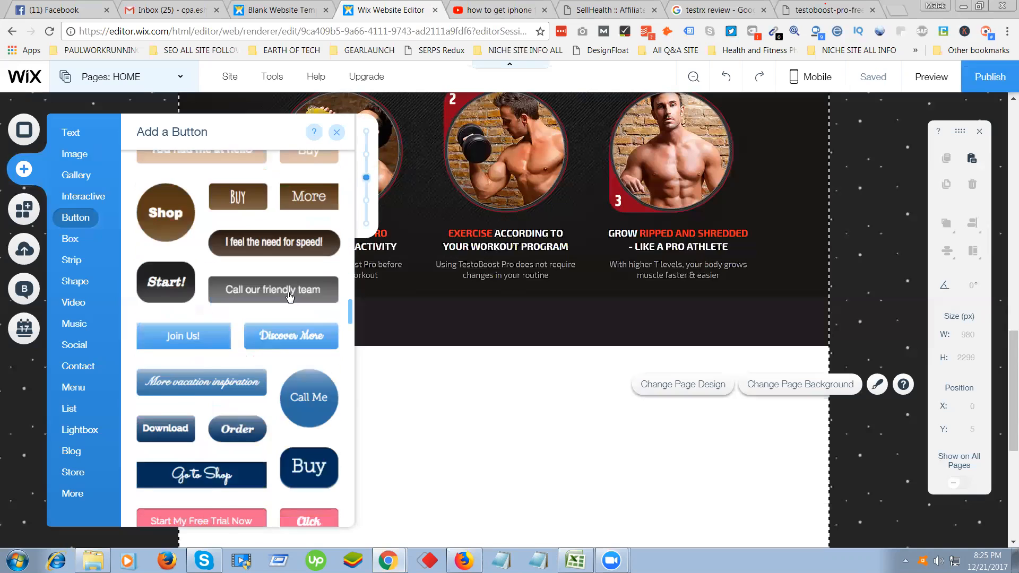
{"action": "scroll", "coordinate": [289, 319], "scroll_direction": "down", "scroll_amount": 5}
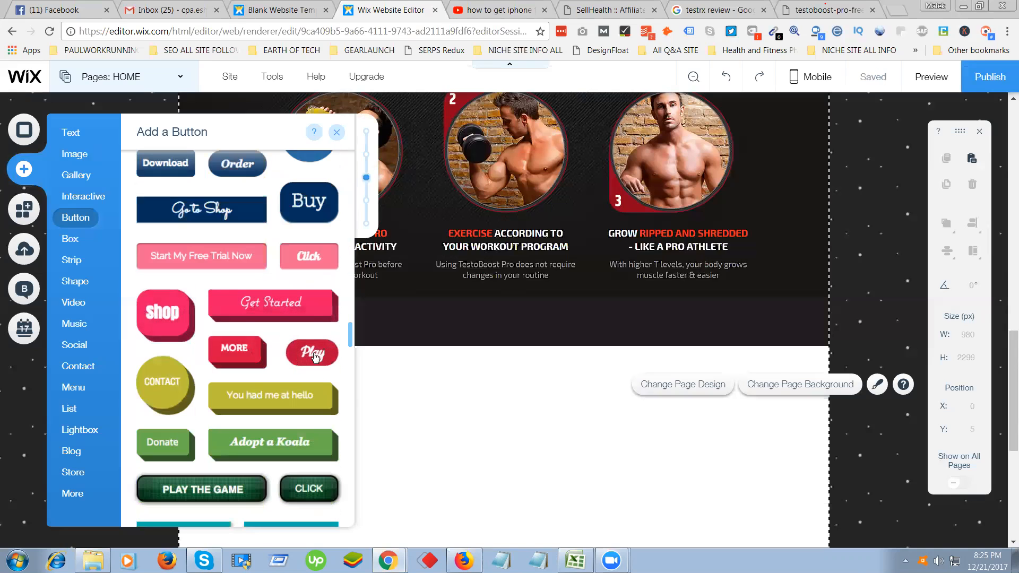
{"action": "scroll", "coordinate": [228, 353], "scroll_direction": "down", "scroll_amount": 2}
{"action": "scroll", "coordinate": [234, 353], "scroll_direction": "down", "scroll_amount": 3}
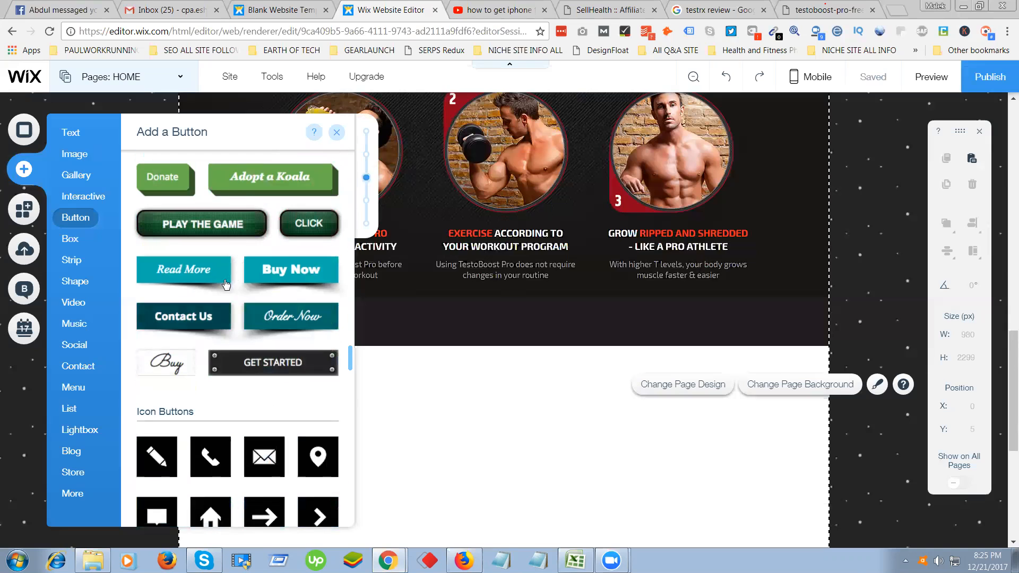
{"action": "left_click", "coordinate": [299, 276]}
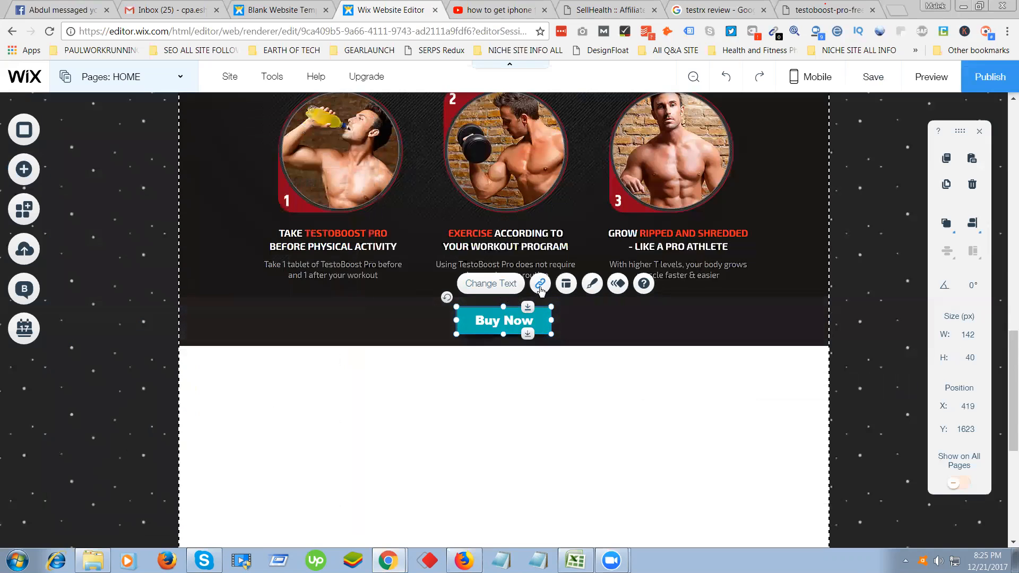
Change the "Buy Now" button's design to the saved red style from My Buttons.
{"action": "left_click", "coordinate": [592, 284]}
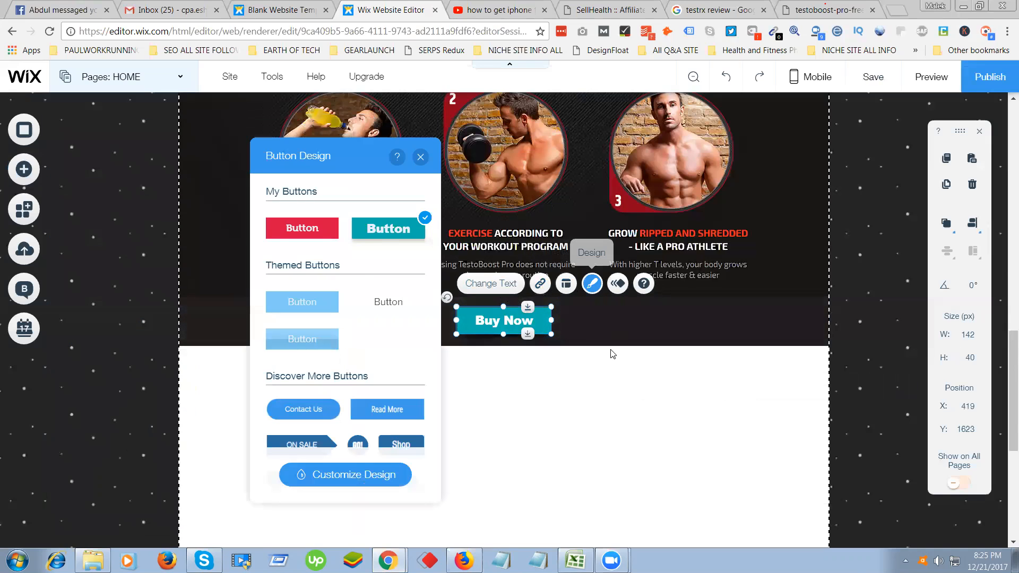
{"action": "left_click", "coordinate": [316, 235]}
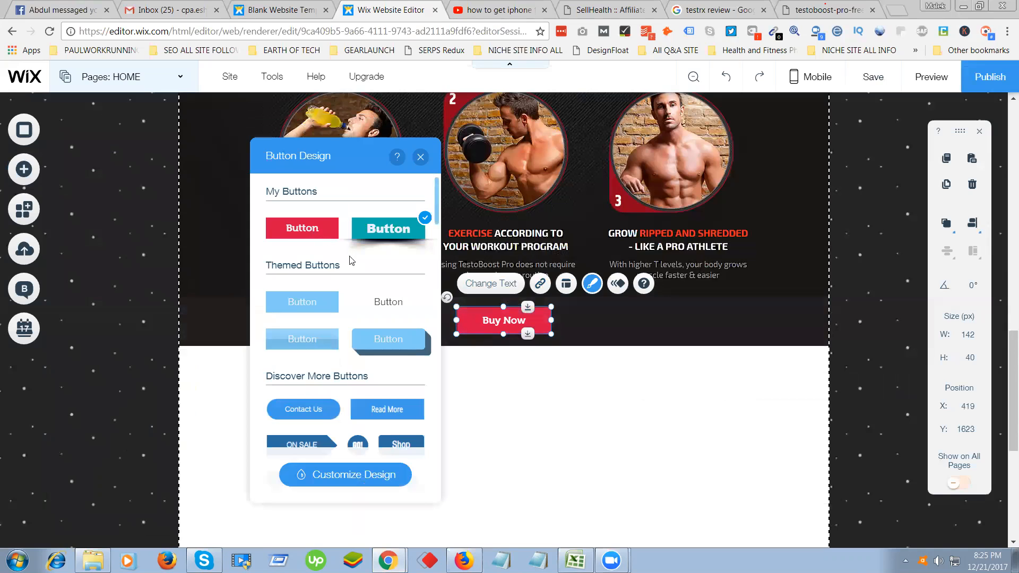
{"action": "left_click", "coordinate": [548, 394]}
Enlarge the red "Buy Now" button to about 352 × 59 px at X 332, Y 1615 so it fits inside the dark strip.
{"action": "left_click", "coordinate": [520, 320]}
{"action": "left_click_drag", "start_coordinate": [520, 321], "coordinate": [646, 325]}
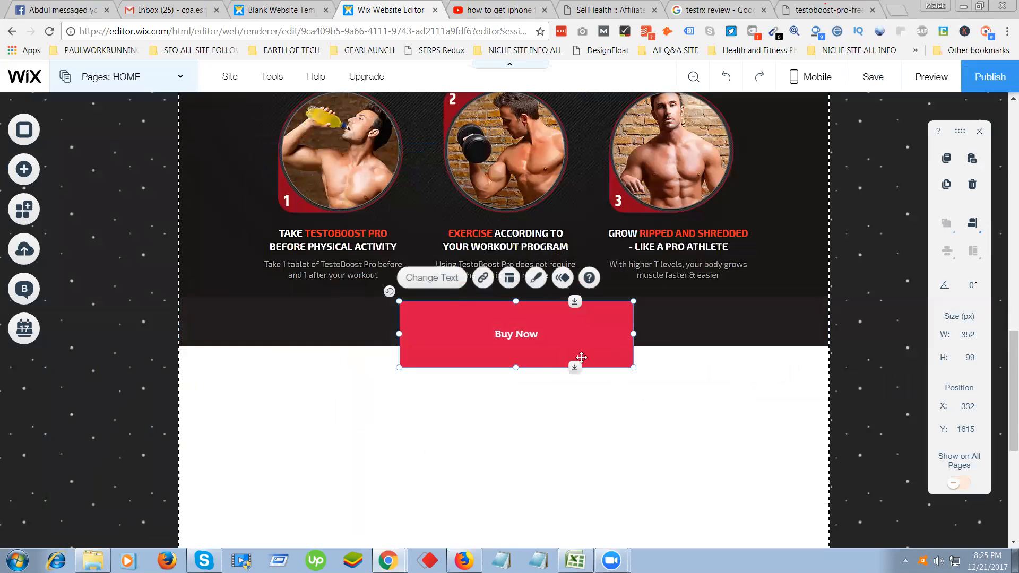
{"action": "left_click_drag", "start_coordinate": [516, 367], "coordinate": [515, 344]}
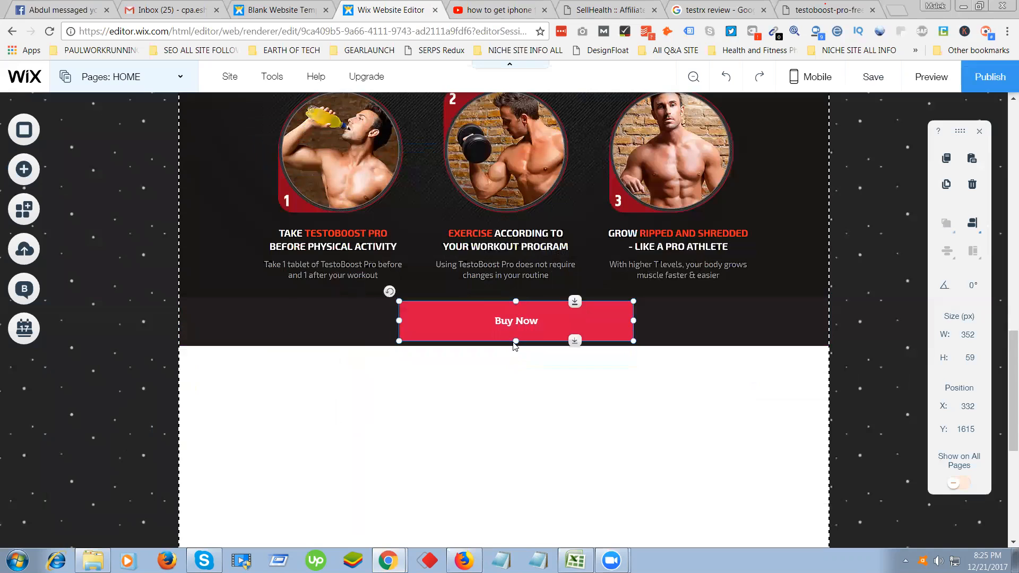
{"action": "left_click", "coordinate": [522, 409]}
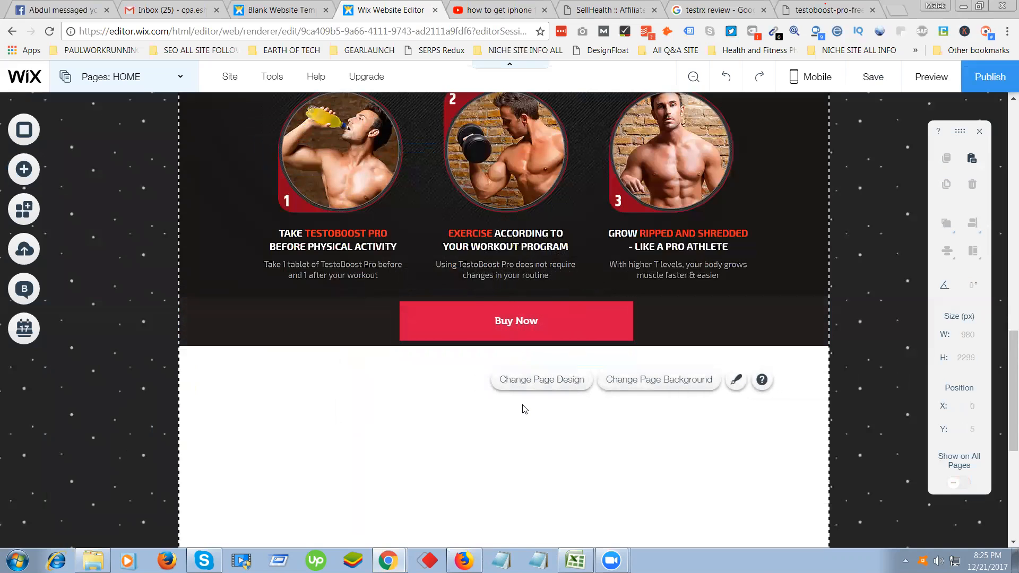
Change the red button's label in the dark strip to "RUSH YOUR ORDER NOW", using the reference site's order button as a guide.
{"action": "double_click", "coordinate": [530, 321]}
{"action": "left_click", "coordinate": [740, 378]}
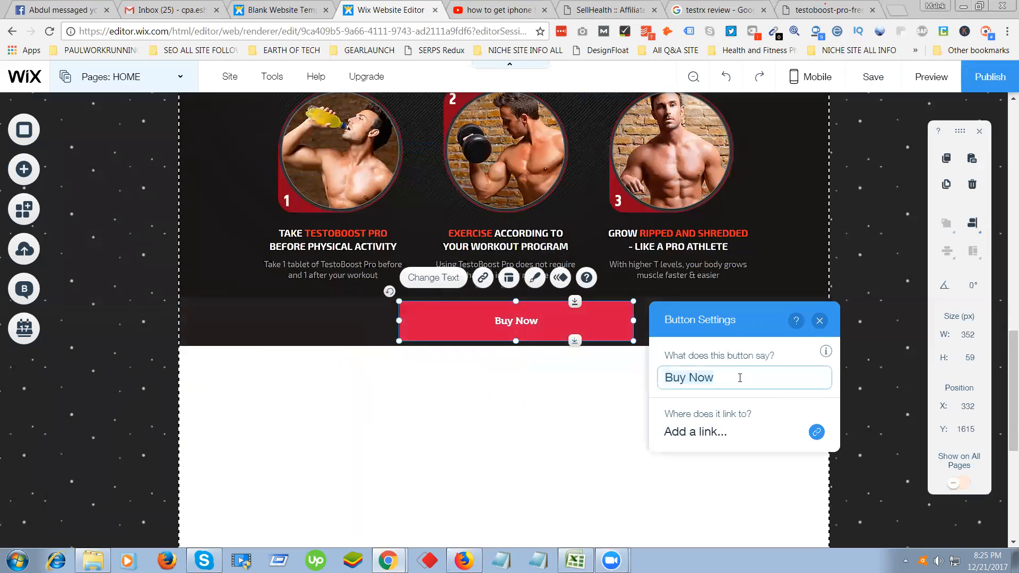
{"action": "left_click", "coordinate": [722, 381]}
{"action": "key", "text": "BackSpace"}
{"action": "key", "text": "alt+Tab"}
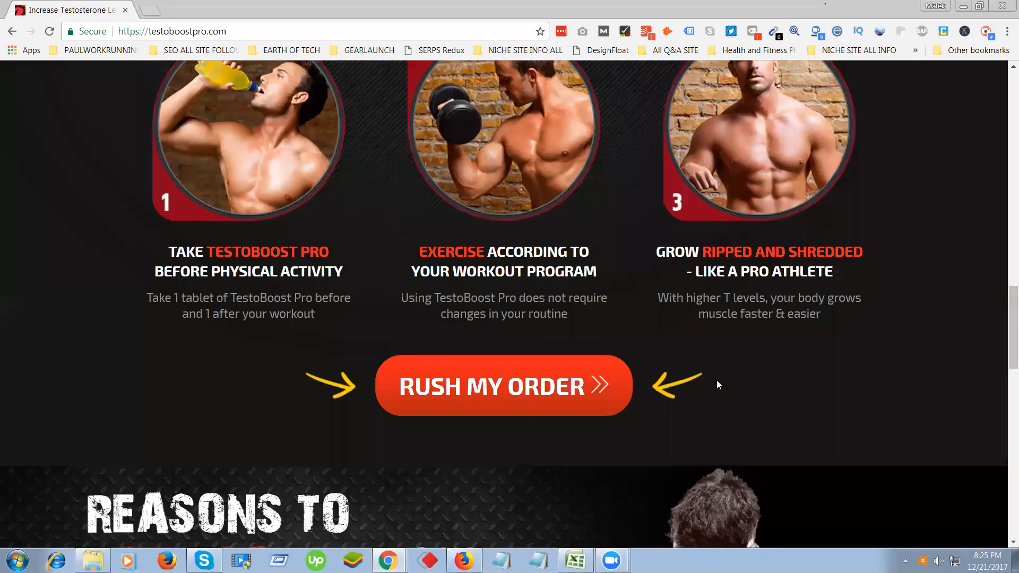
{"action": "key", "text": "alt+Tab"}
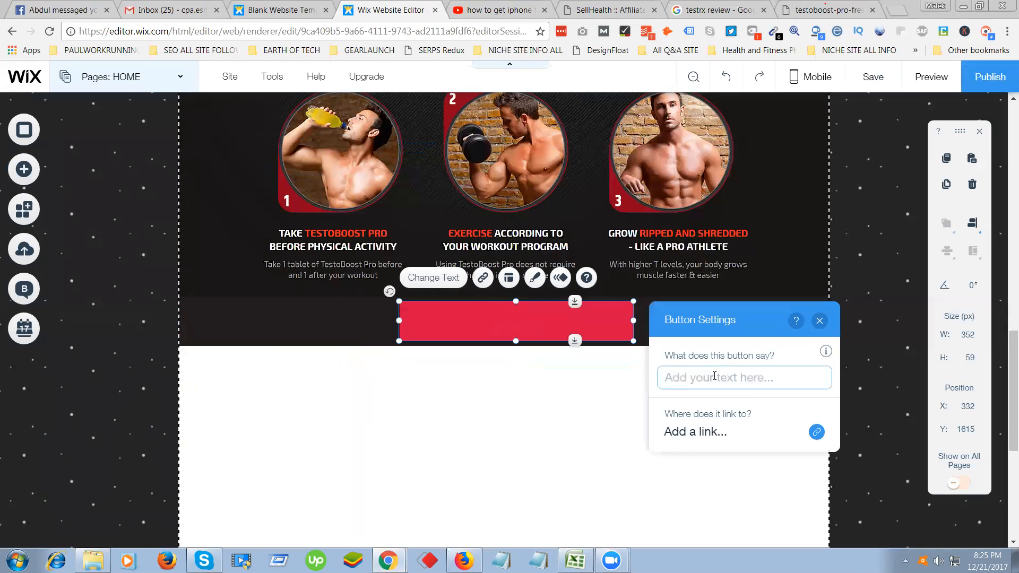
{"action": "type", "text": "RUSH YO"}
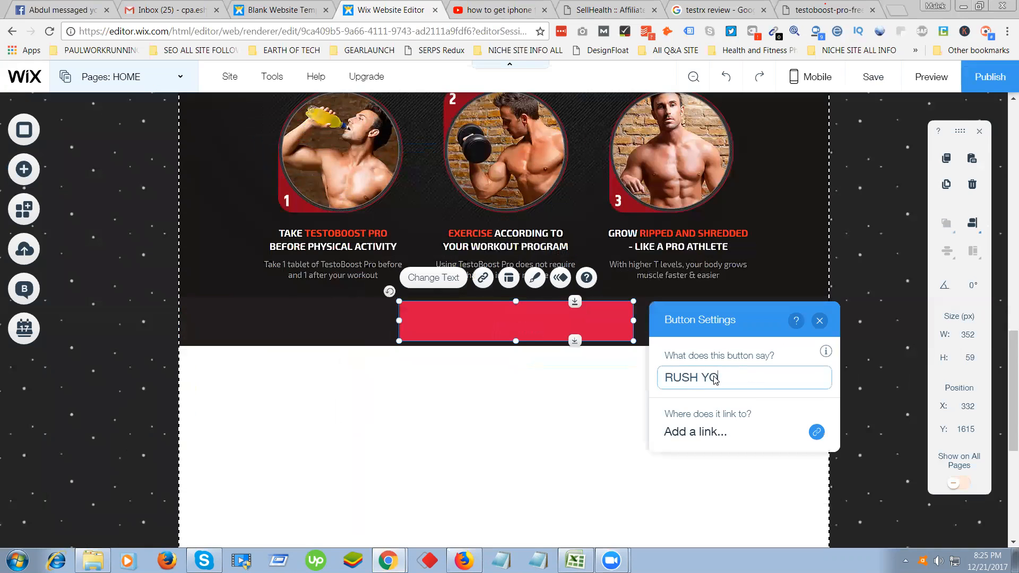
{"action": "type", "text": "UR ORDER NOW"}
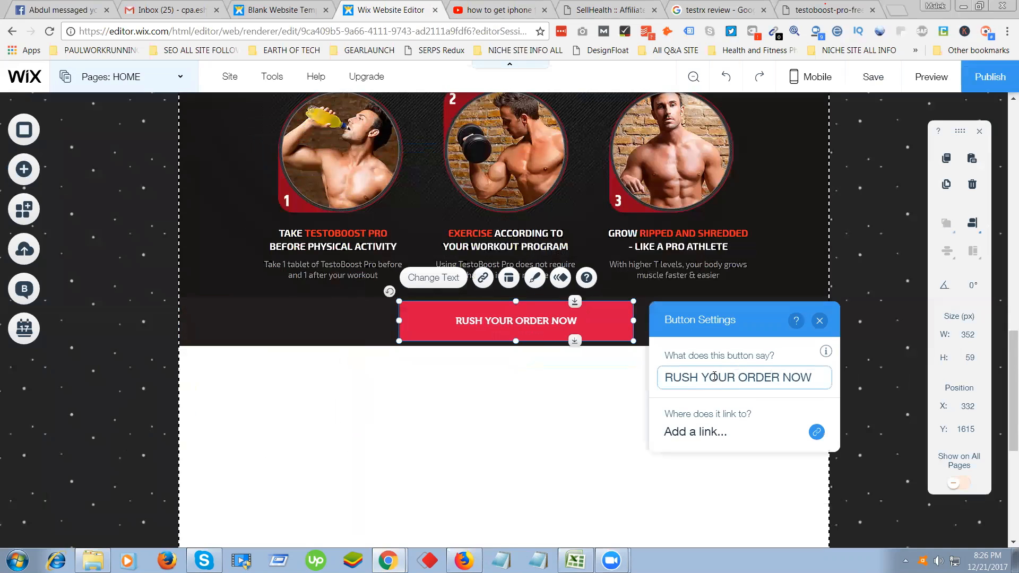
{"action": "left_click", "coordinate": [692, 434]}
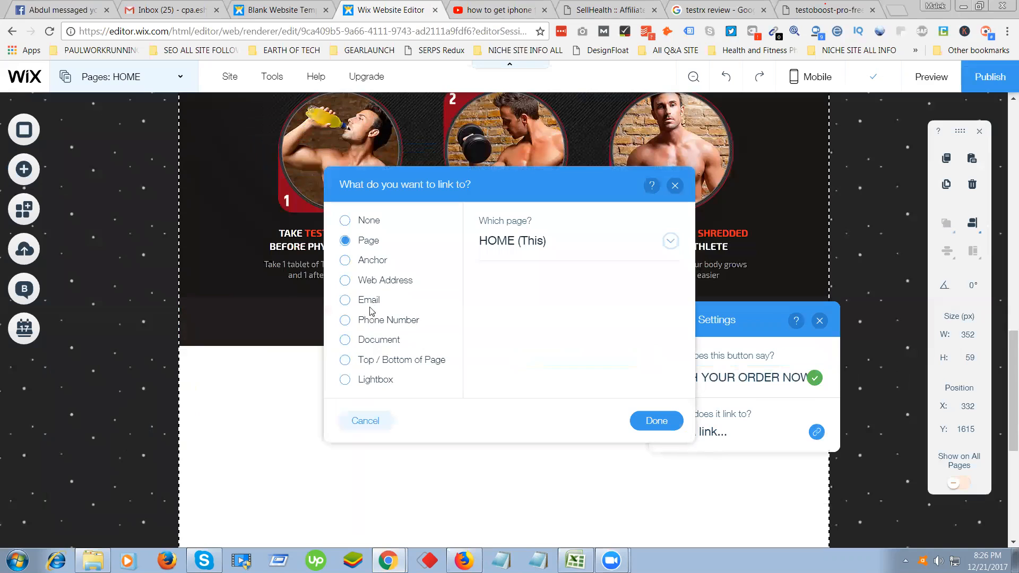
{"action": "left_click", "coordinate": [369, 282]}
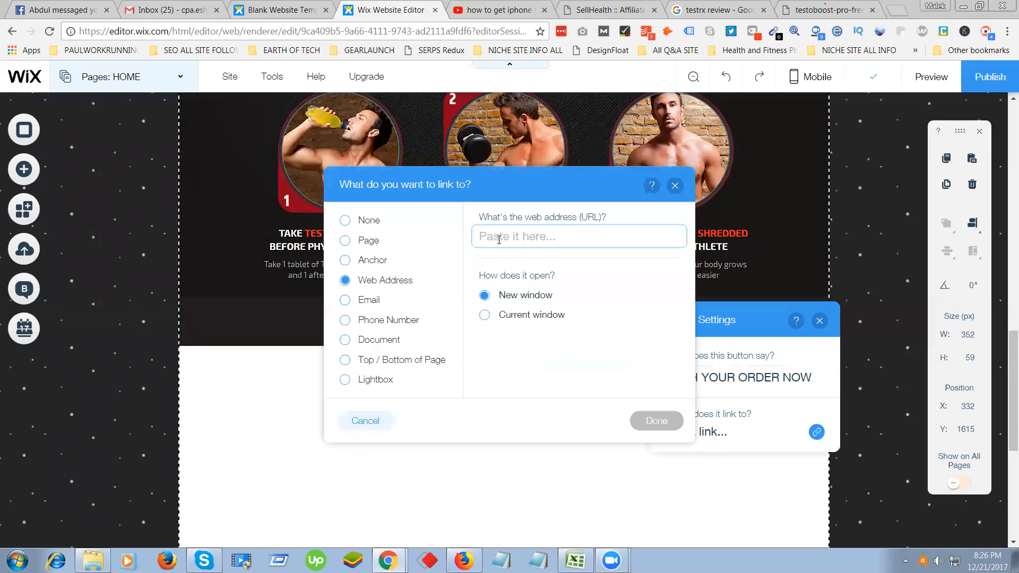
{"action": "type", "text": "www."}
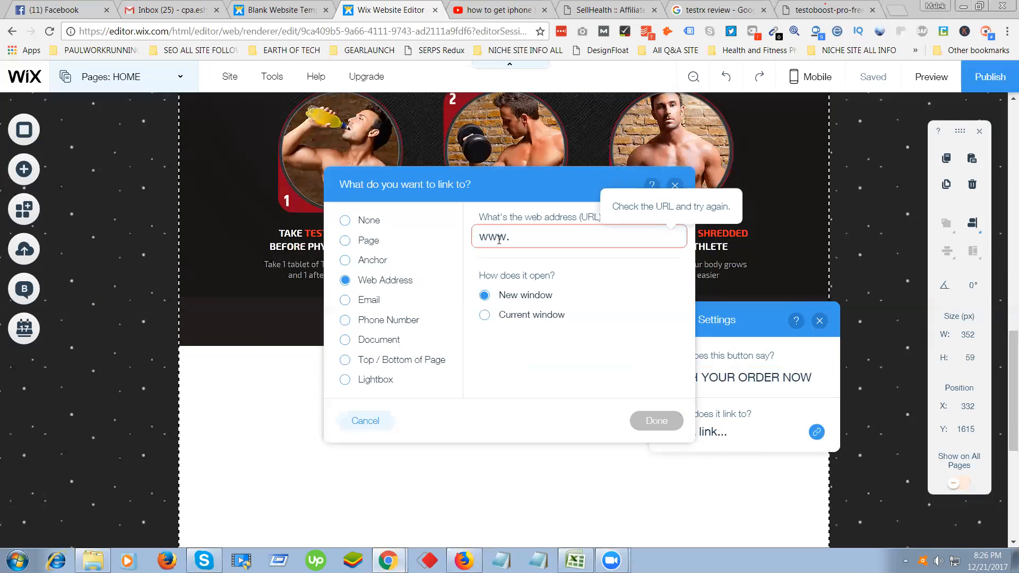
{"action": "type", "text": "facebook"}
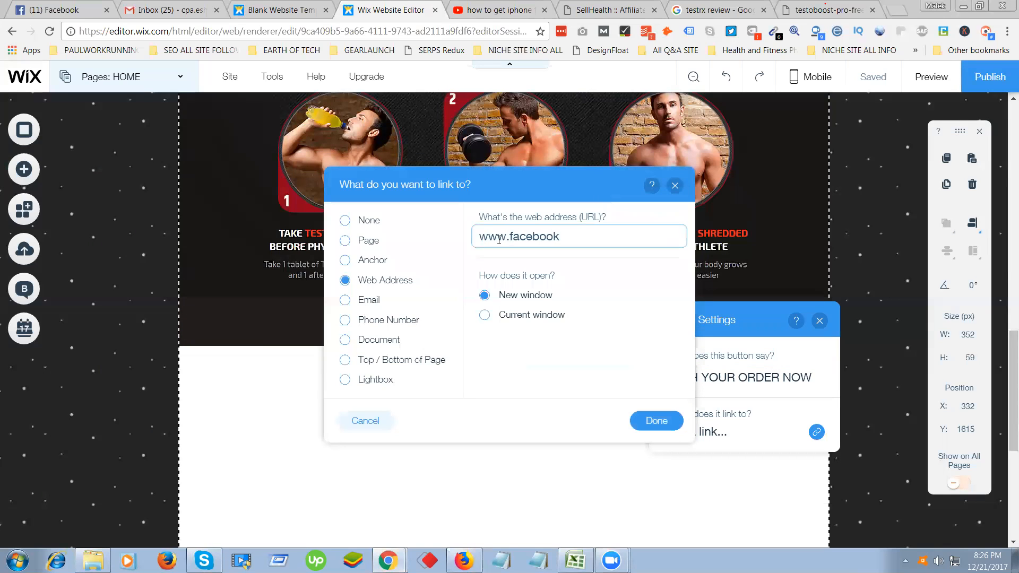
{"action": "type", "text": ".com"}
{"action": "left_click", "coordinate": [653, 421]}
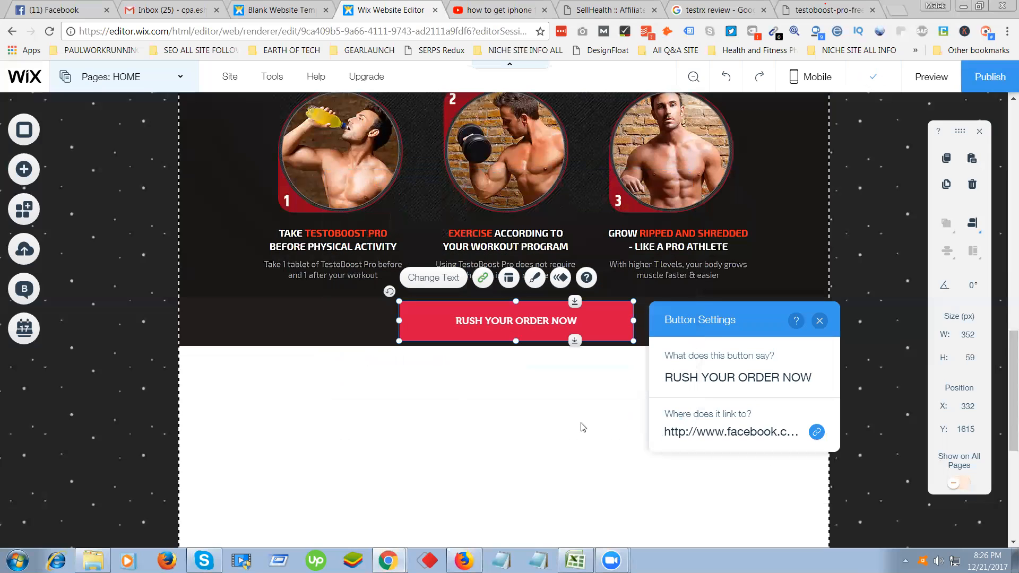
{"action": "left_click", "coordinate": [446, 285]}
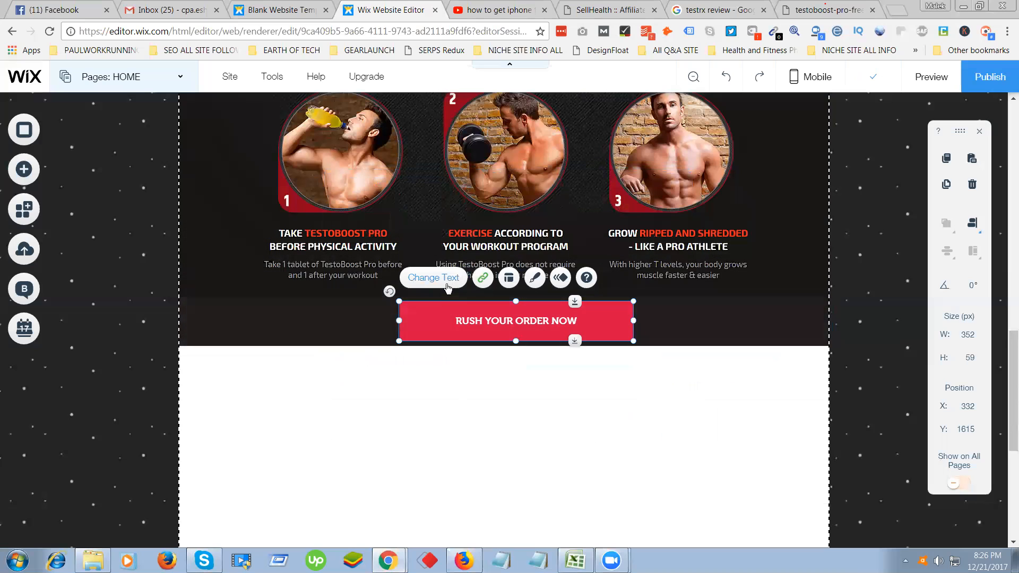
{"action": "left_click", "coordinate": [448, 288]}
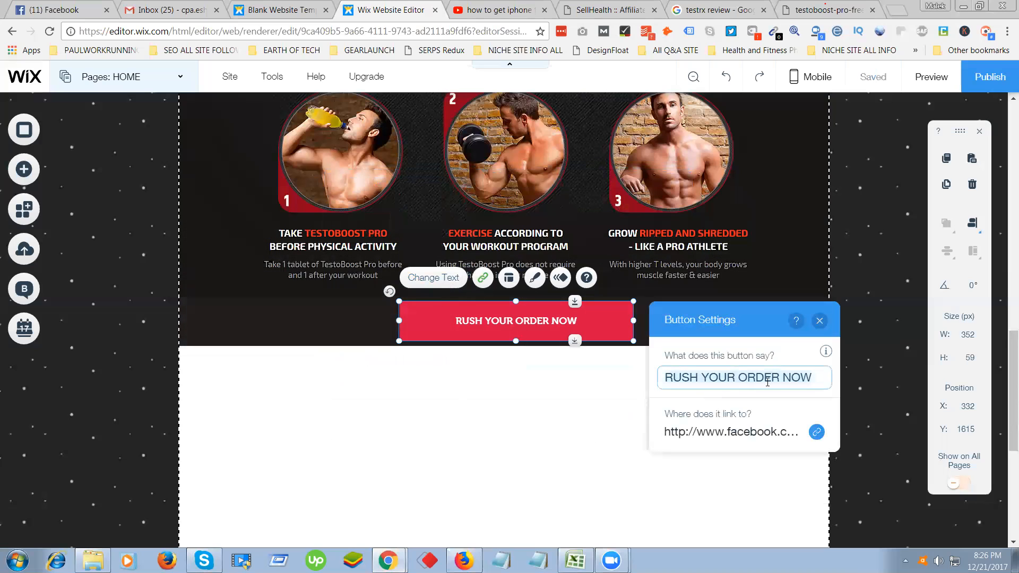
{"action": "left_click", "coordinate": [820, 320]}
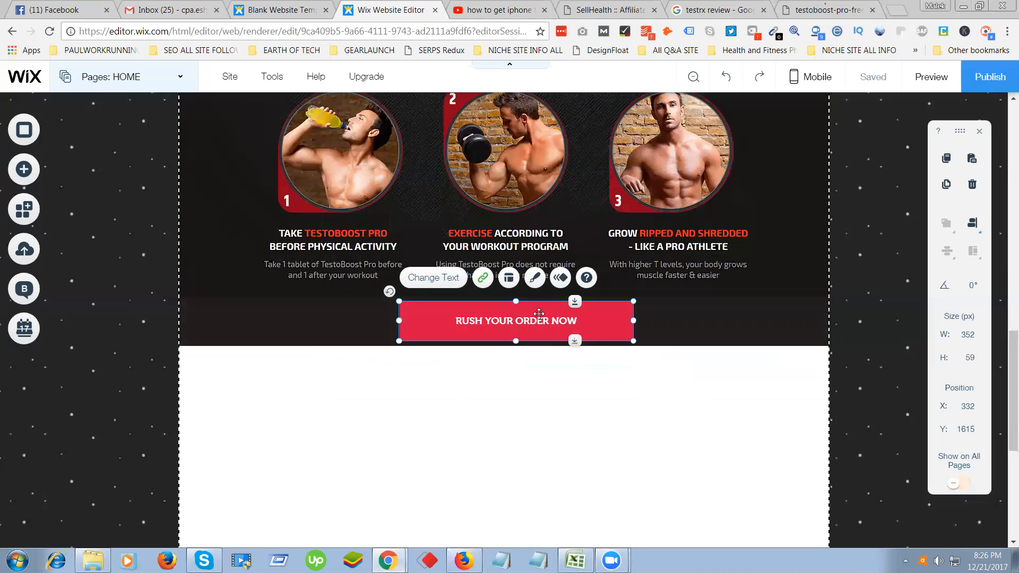
Open the text settings in the custom design of the "RUSH YOUR ORDER NOW" button.
{"action": "left_click", "coordinate": [535, 279]}
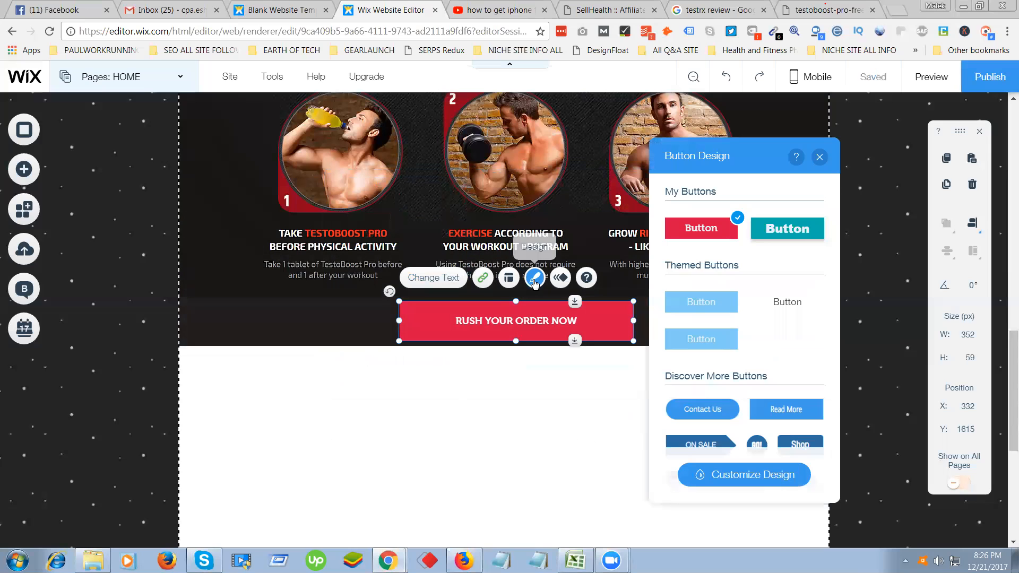
{"action": "left_click", "coordinate": [755, 312]}
{"action": "scroll", "coordinate": [770, 328], "scroll_direction": "down", "scroll_amount": 10}
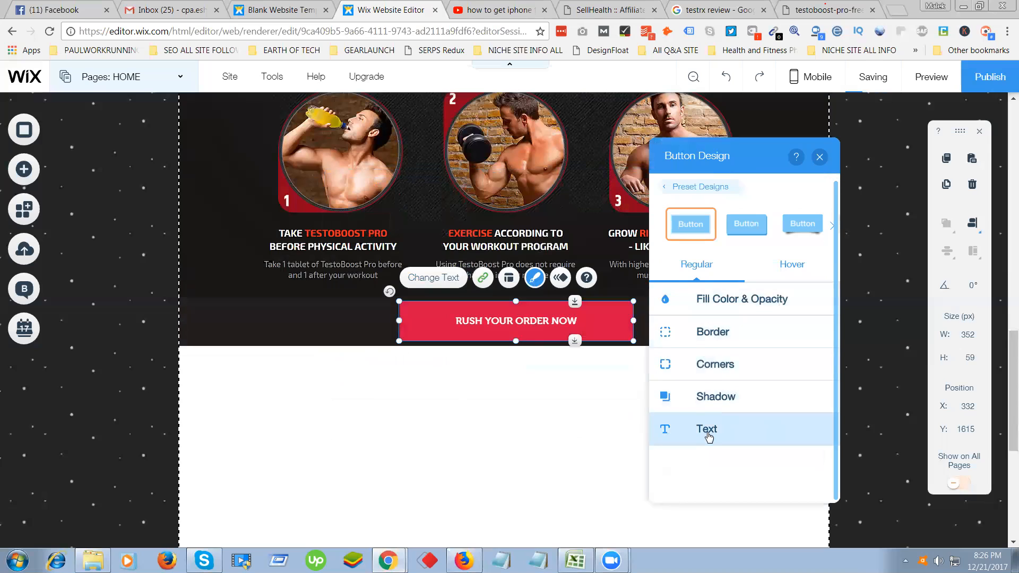
{"action": "left_click", "coordinate": [708, 430]}
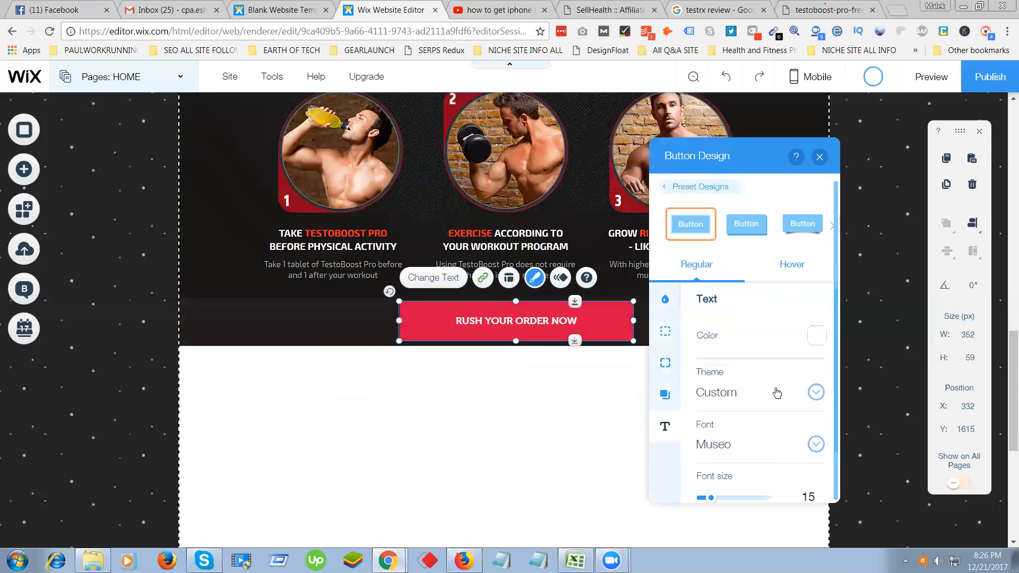